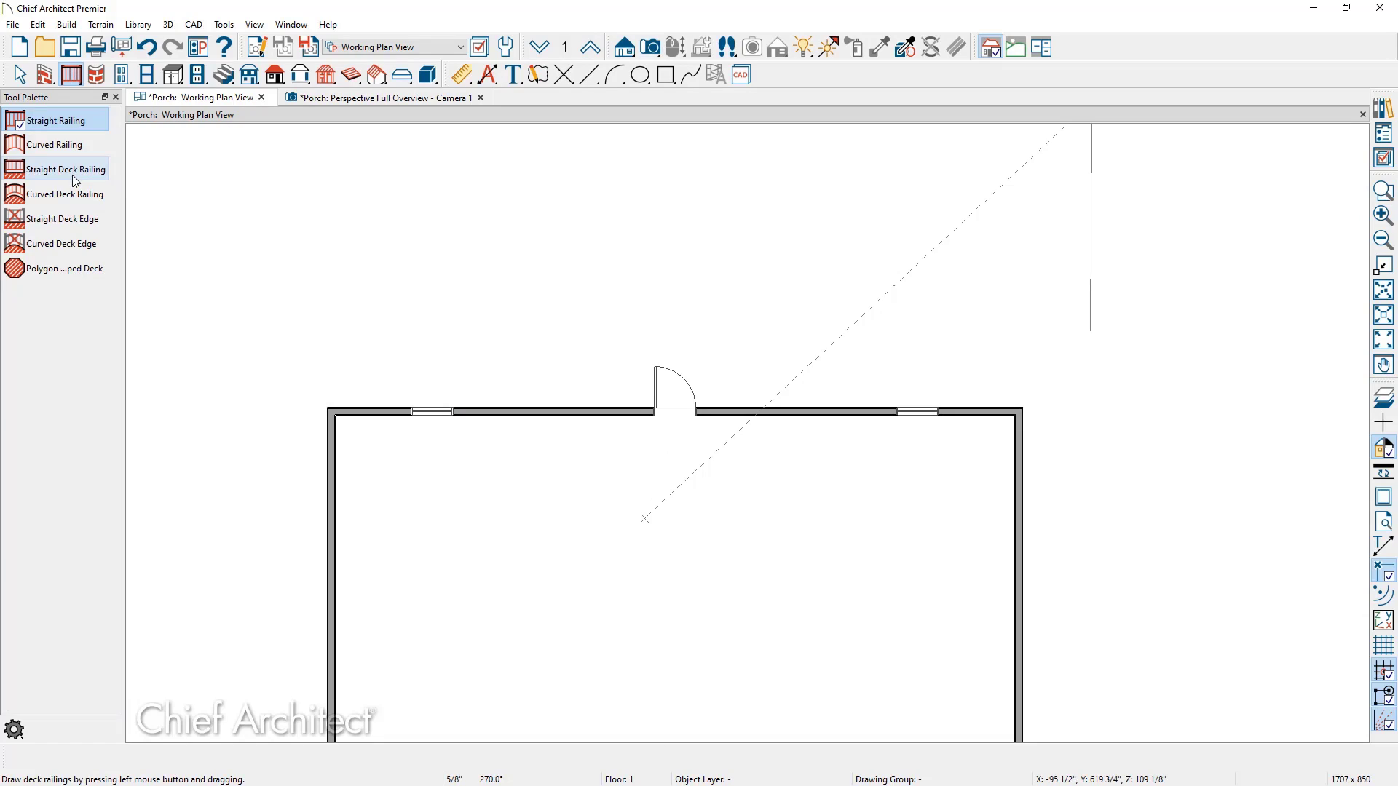
Draw a rectangular deck with straight deck railings outside the exterior door and set its width to 20'
click(75, 178)
drag(498, 401, 763, 409)
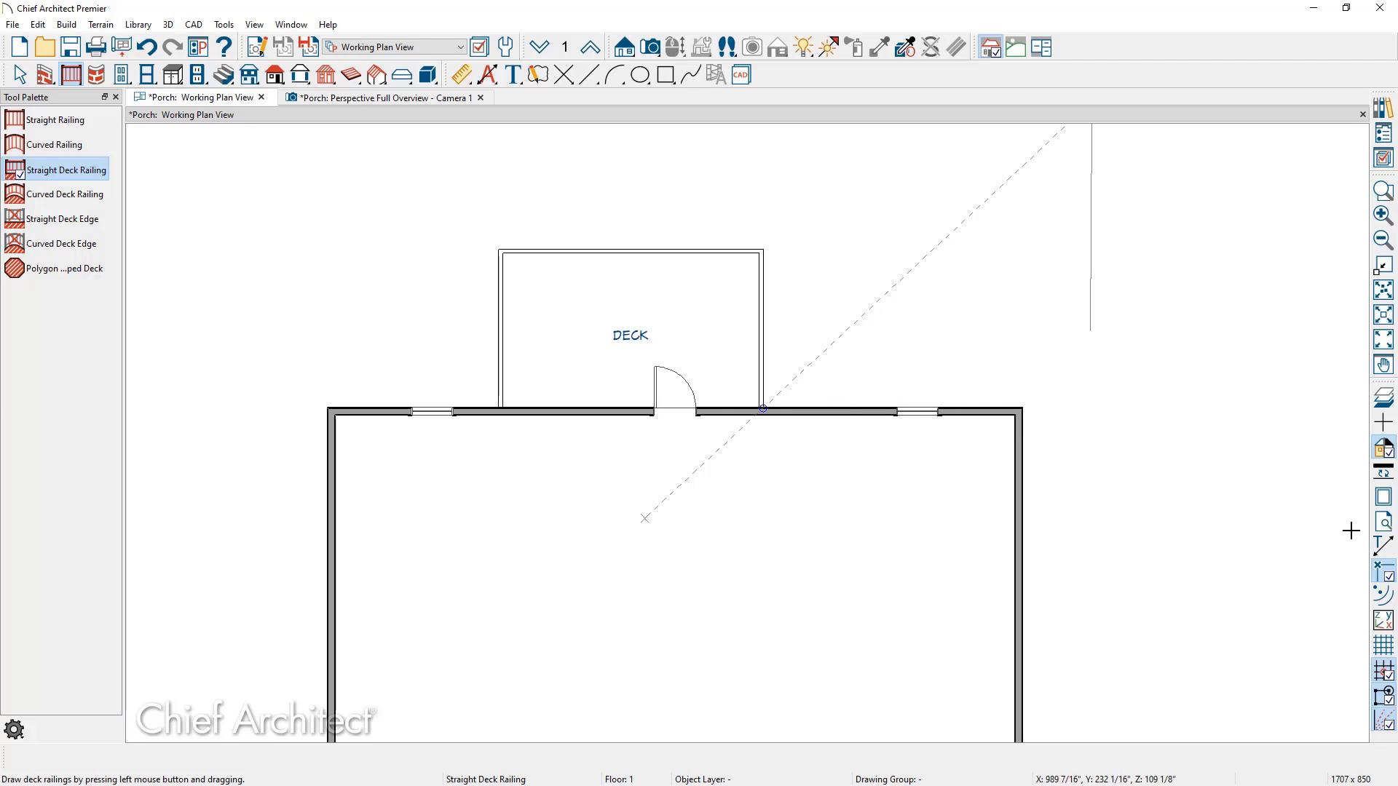
click(1383, 547)
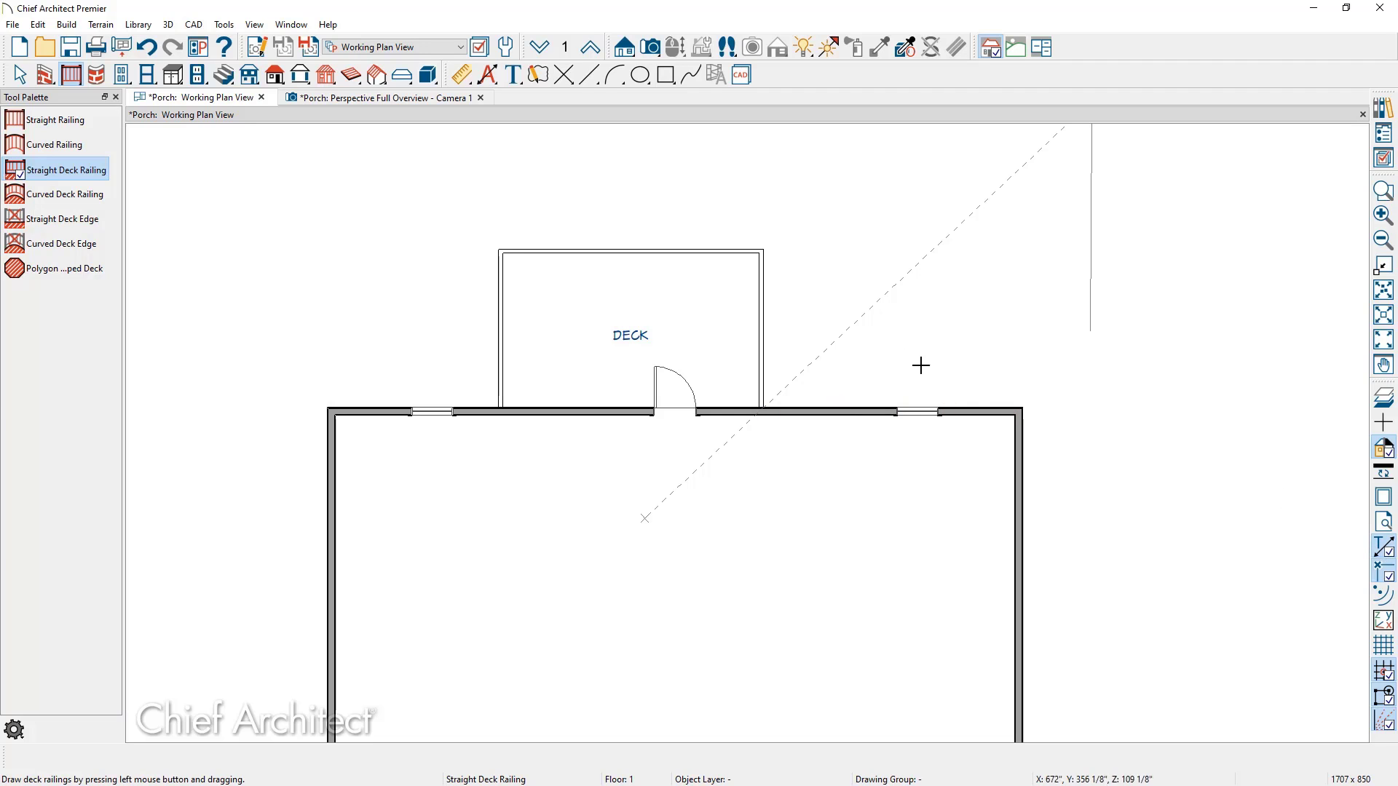
click(765, 331)
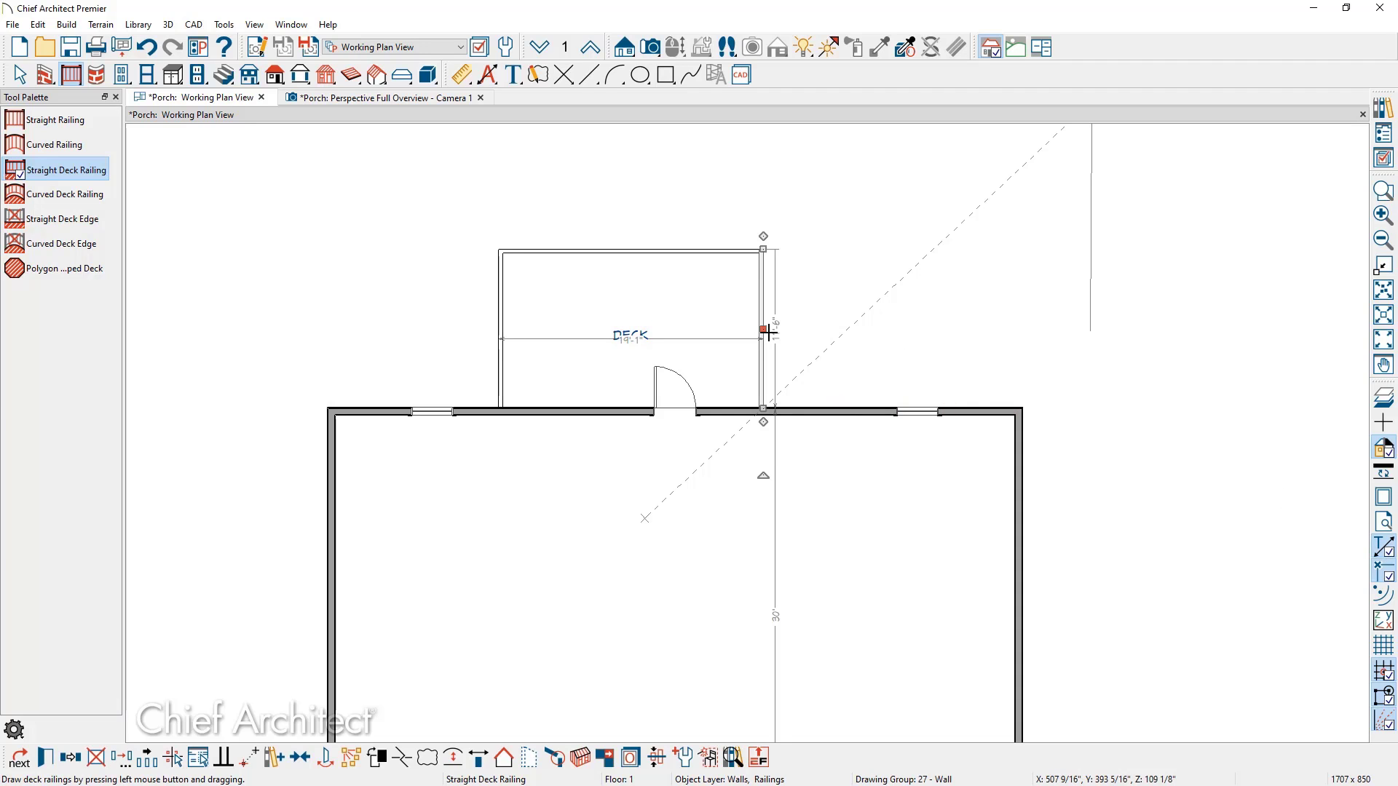
click(697, 348)
text(20)
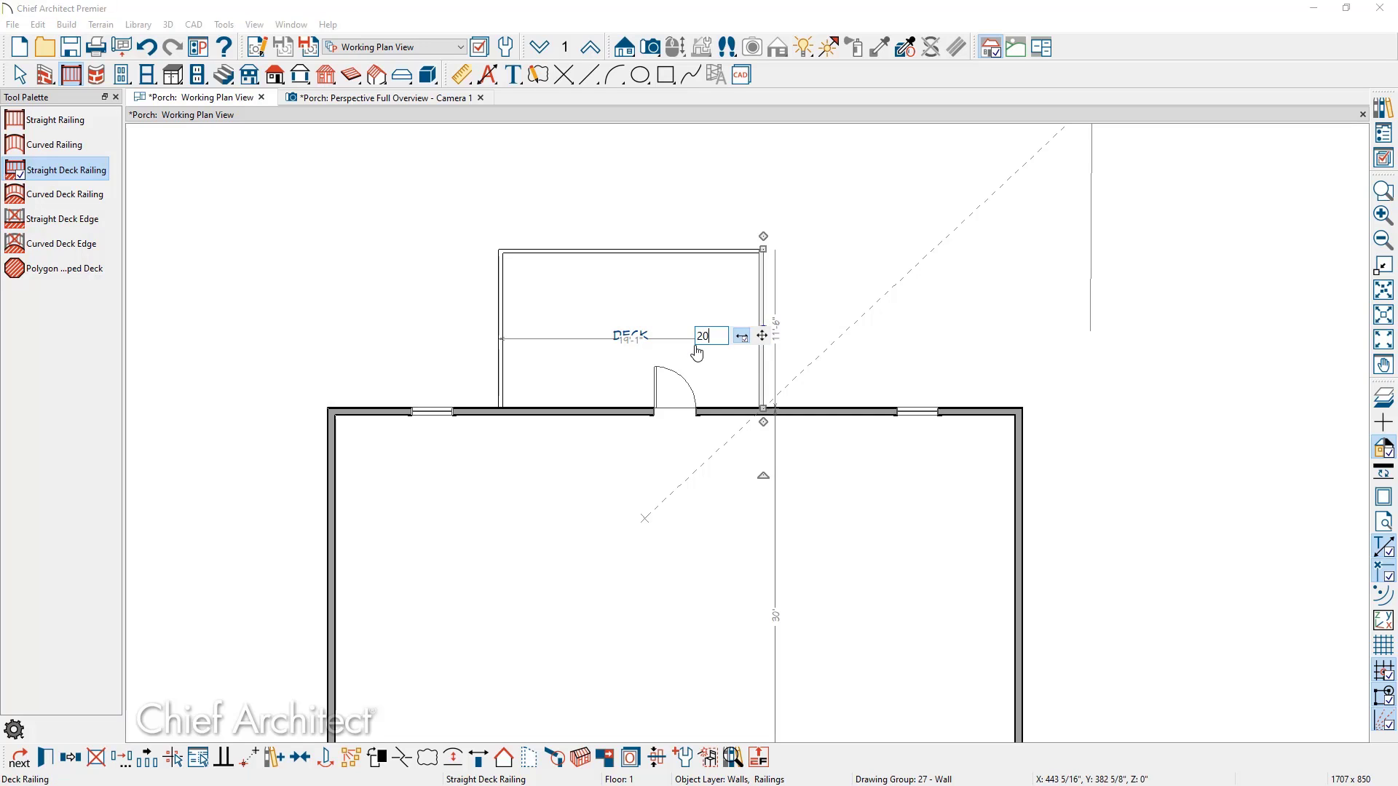
key(Return)
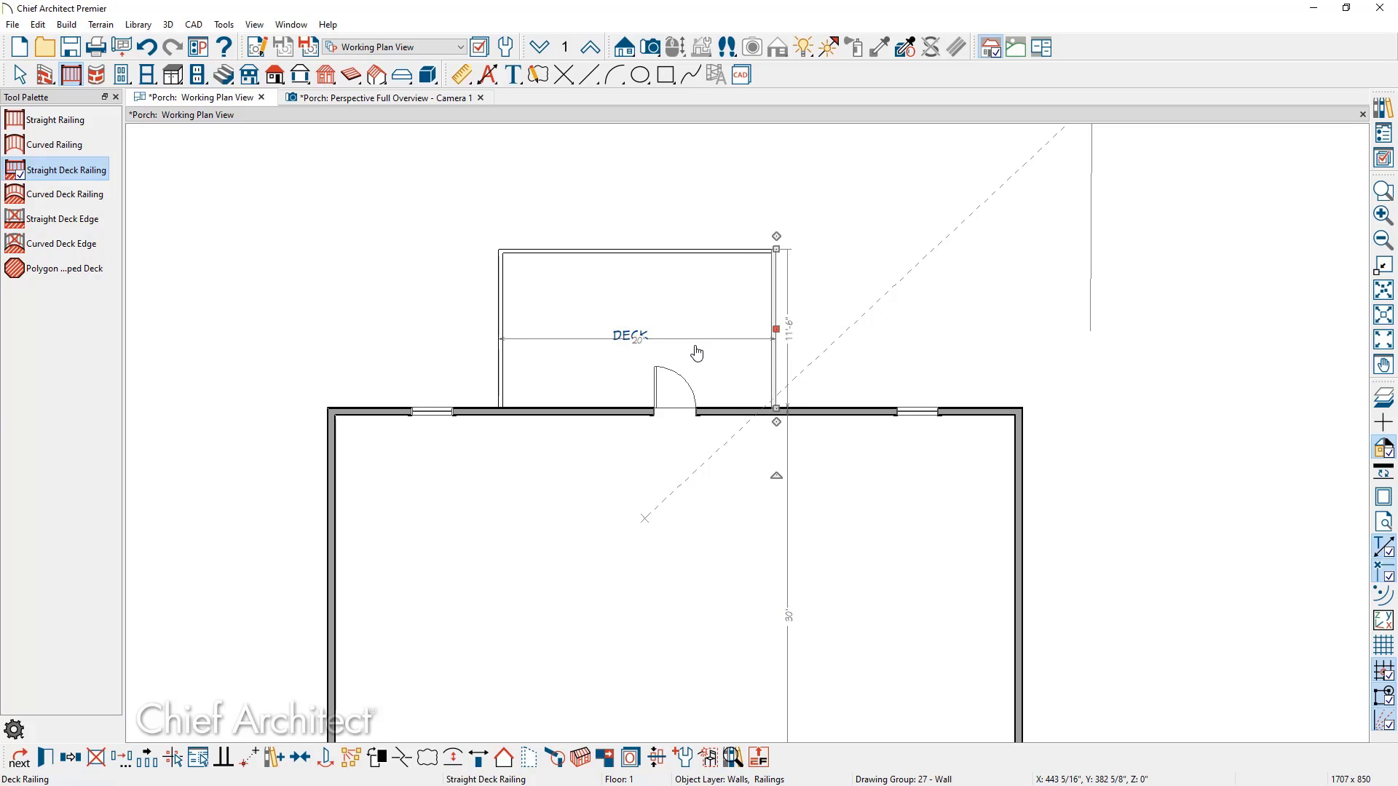
Set the deck's depth out from the house wall to 12' and turn off the temporary dimensions
click(706, 256)
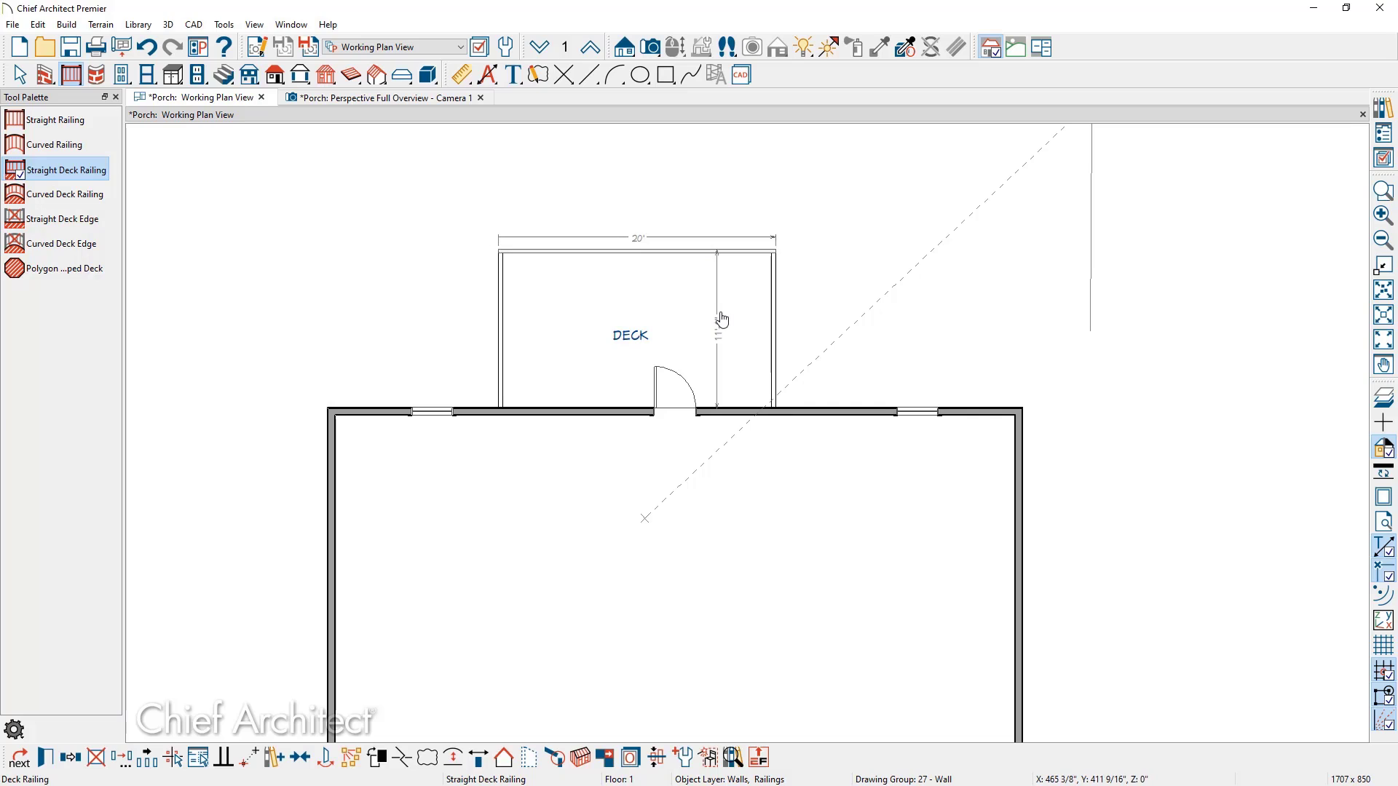
click(720, 315)
text(12)
key(Return)
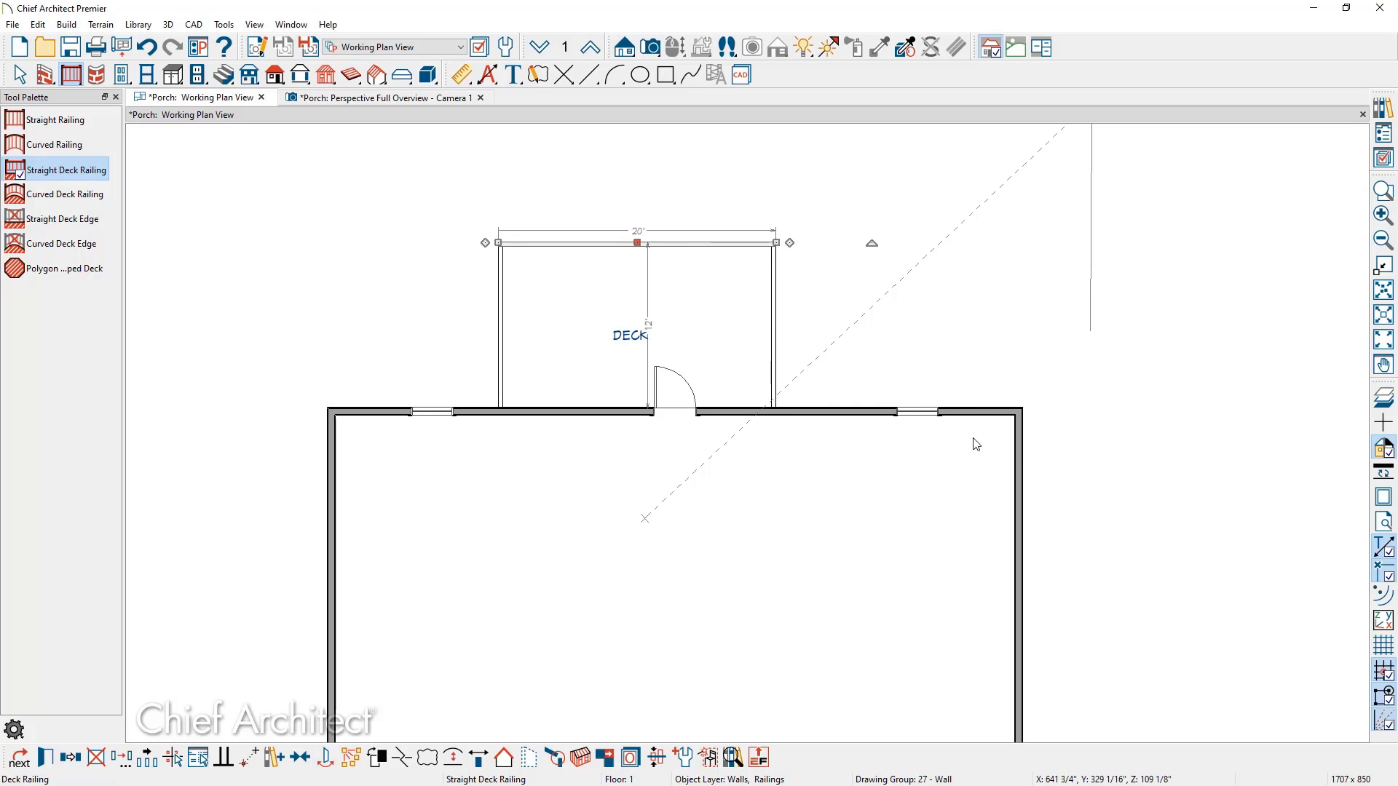
click(1382, 545)
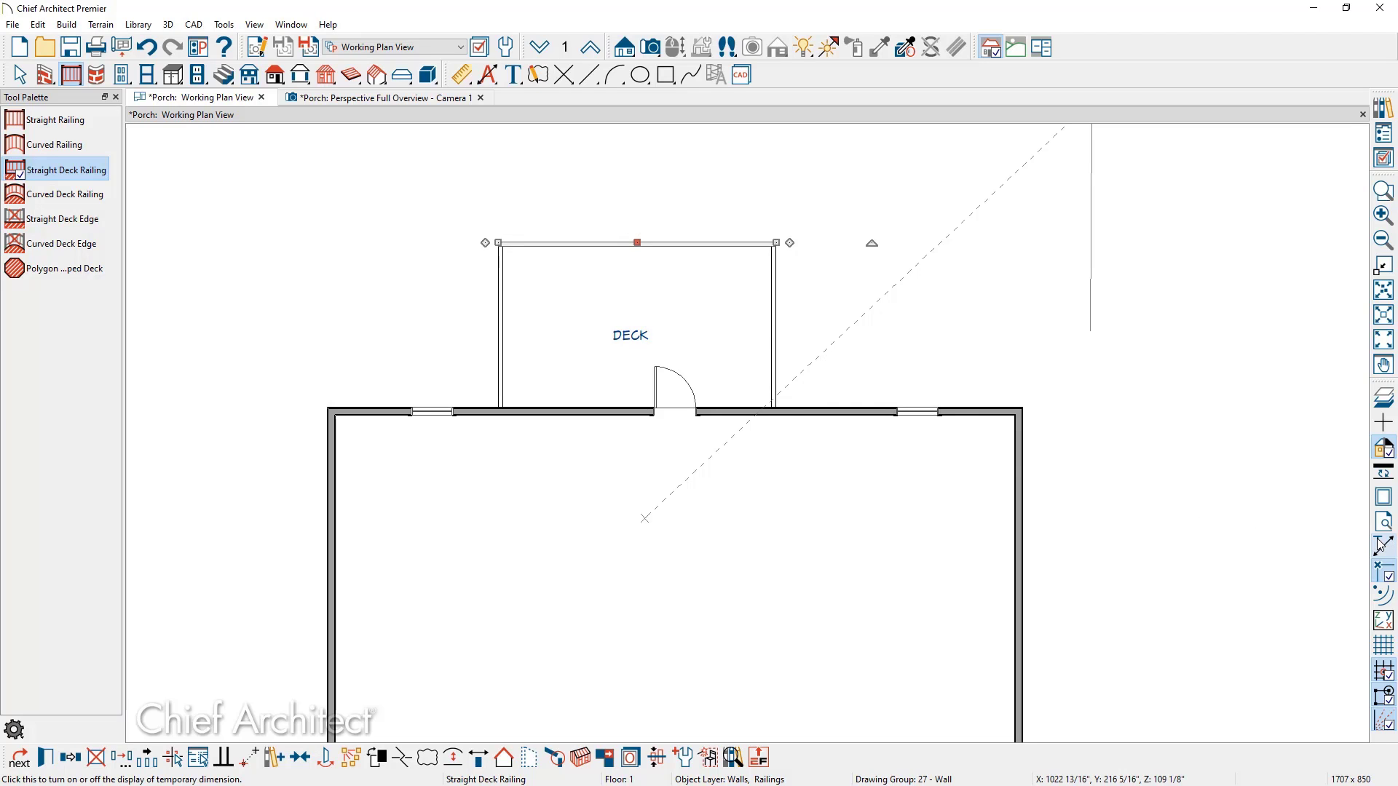
Center the deck's three railings as a group along the house wall that has the exterior door
shift+click(498, 329)
shift+click(773, 322)
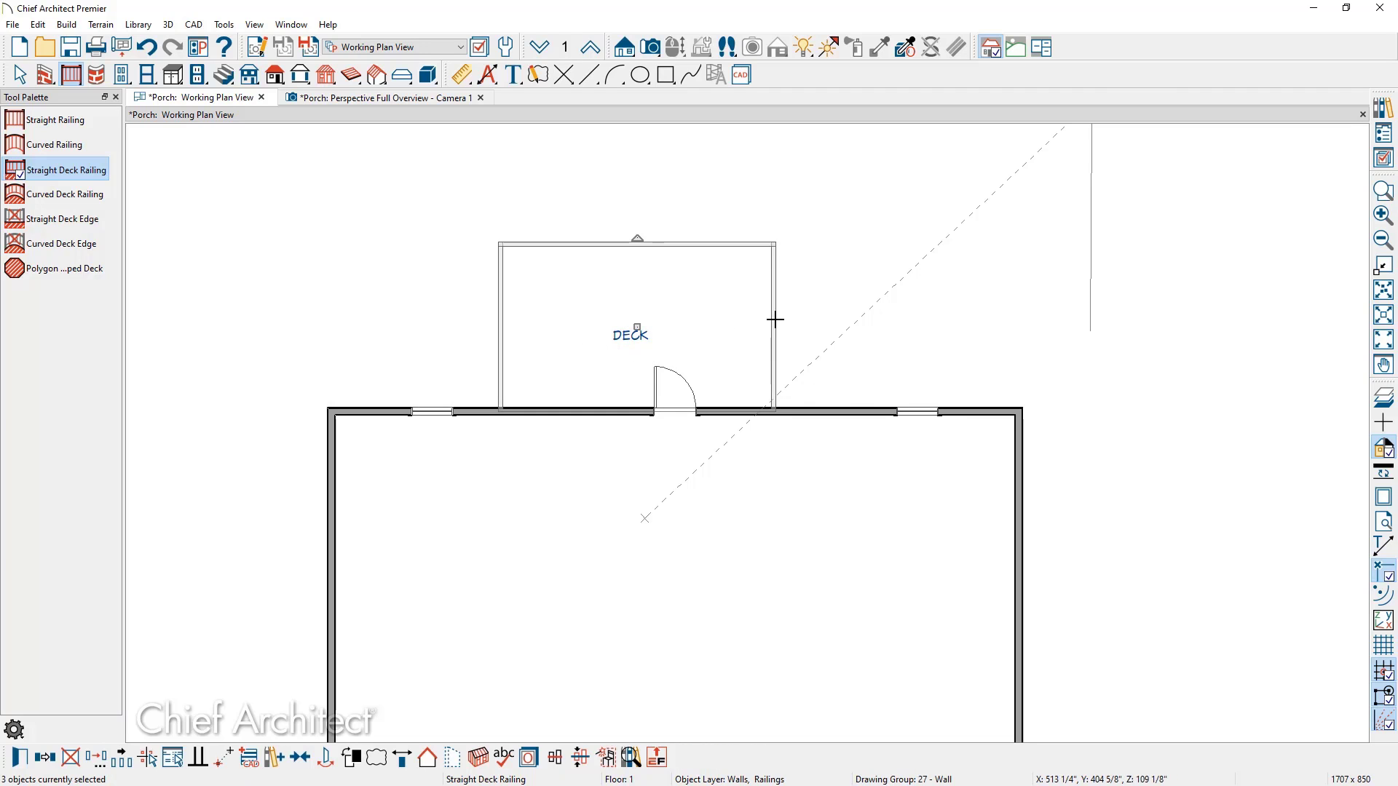
click(307, 759)
click(630, 442)
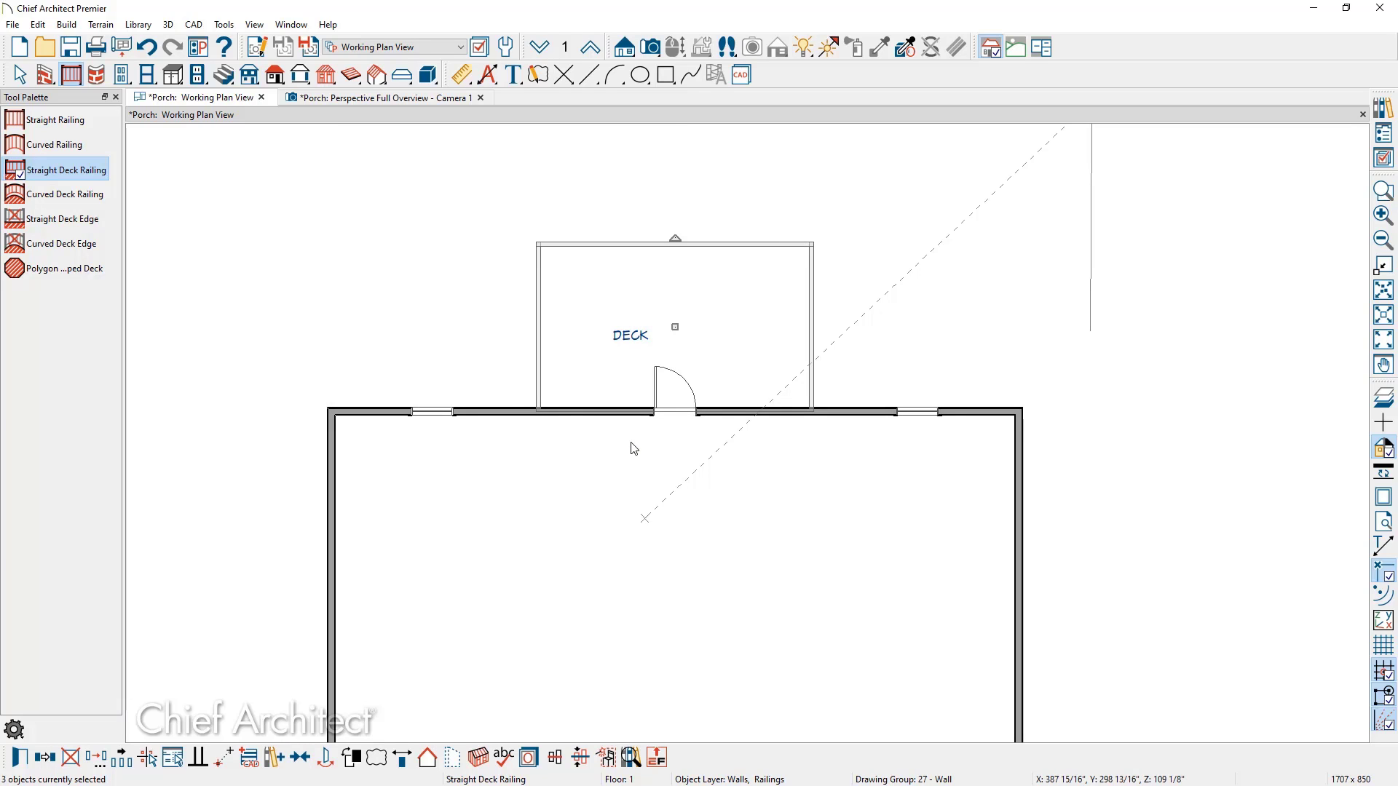
Examine the deck in the perspective overview camera and compare it with the finished porch in Complete.jpg
click(386, 99)
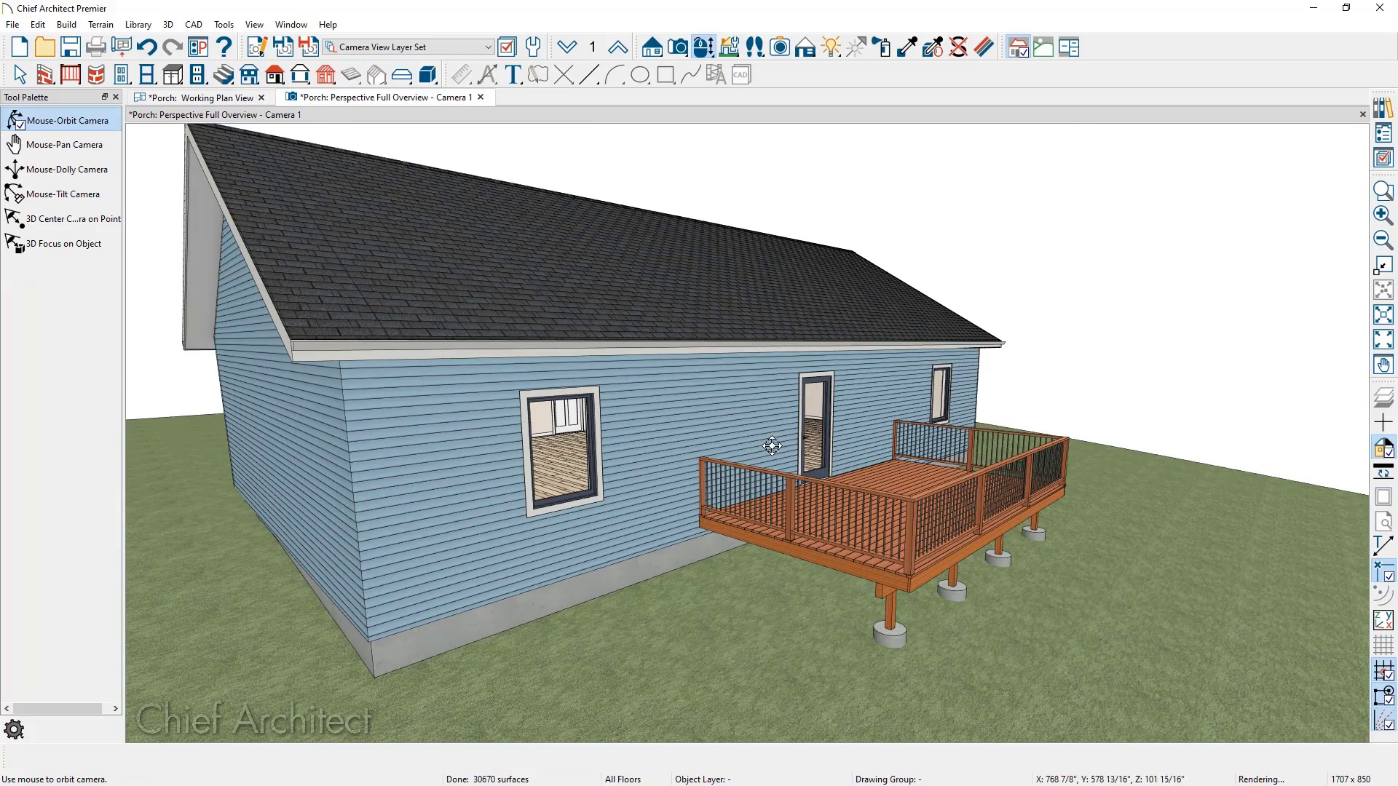
drag(940, 453, 885, 493)
scroll(850, 488, up, 3)
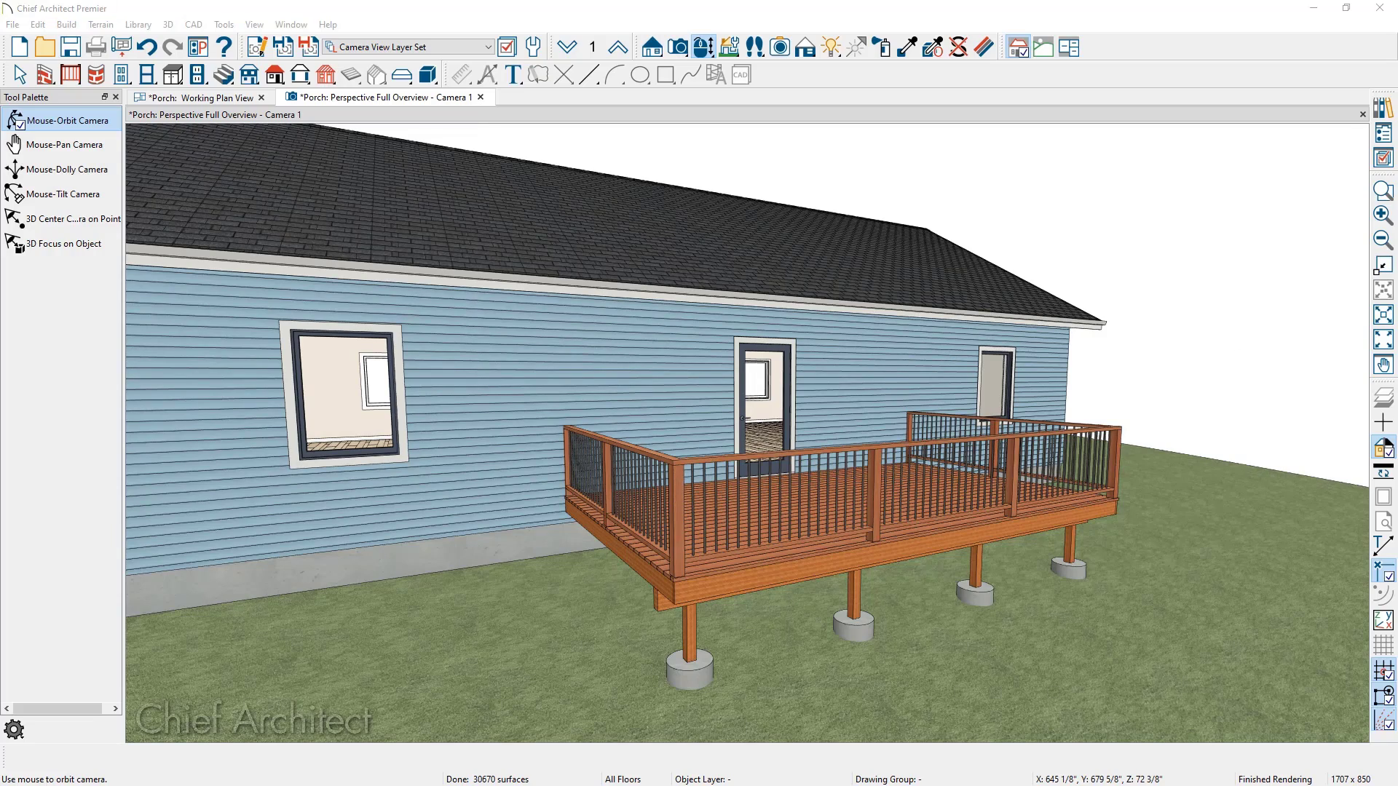
drag(1397, 57, 583, 56)
click(1091, 60)
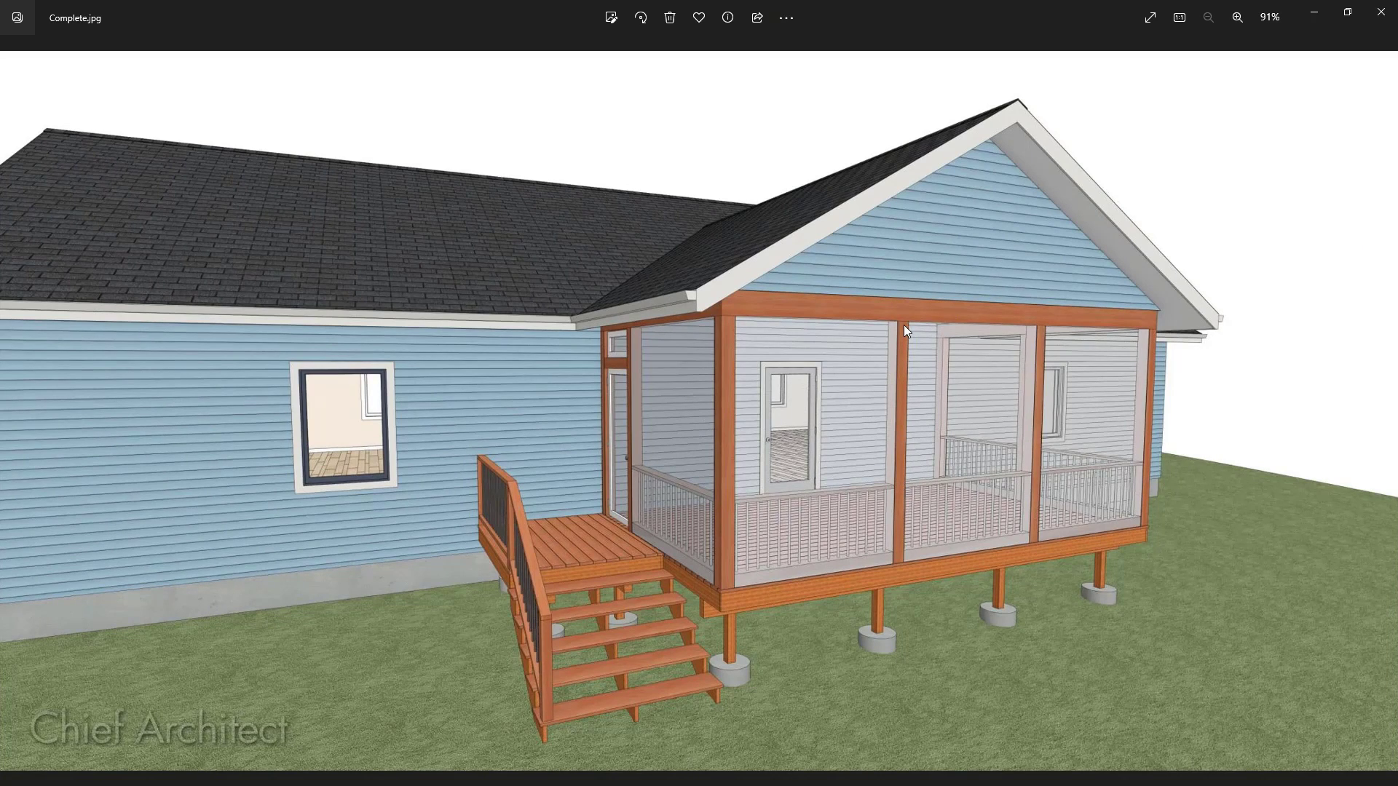
drag(925, 22, 1397, 62)
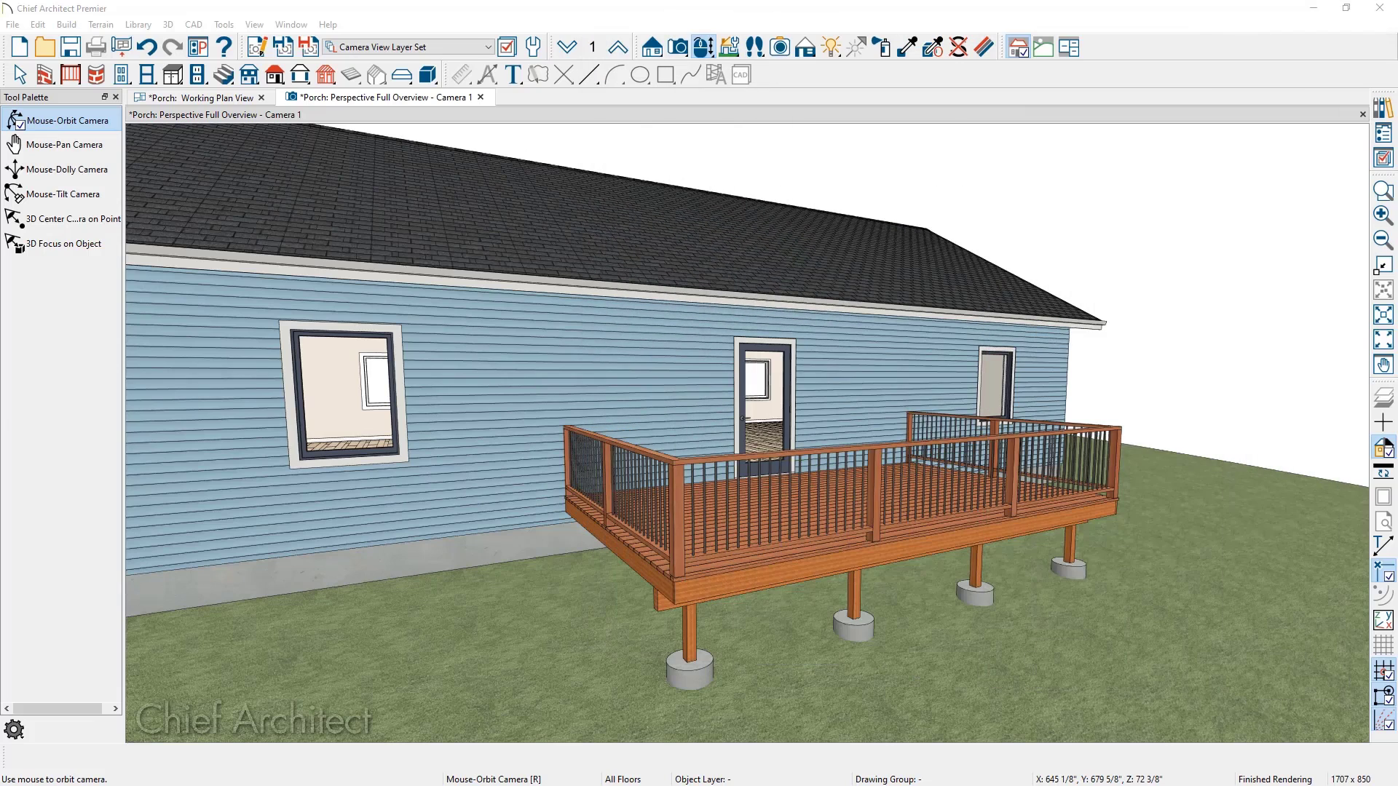
Open the specification for all three deck railings together from the perspective view
drag(909, 437, 934, 477)
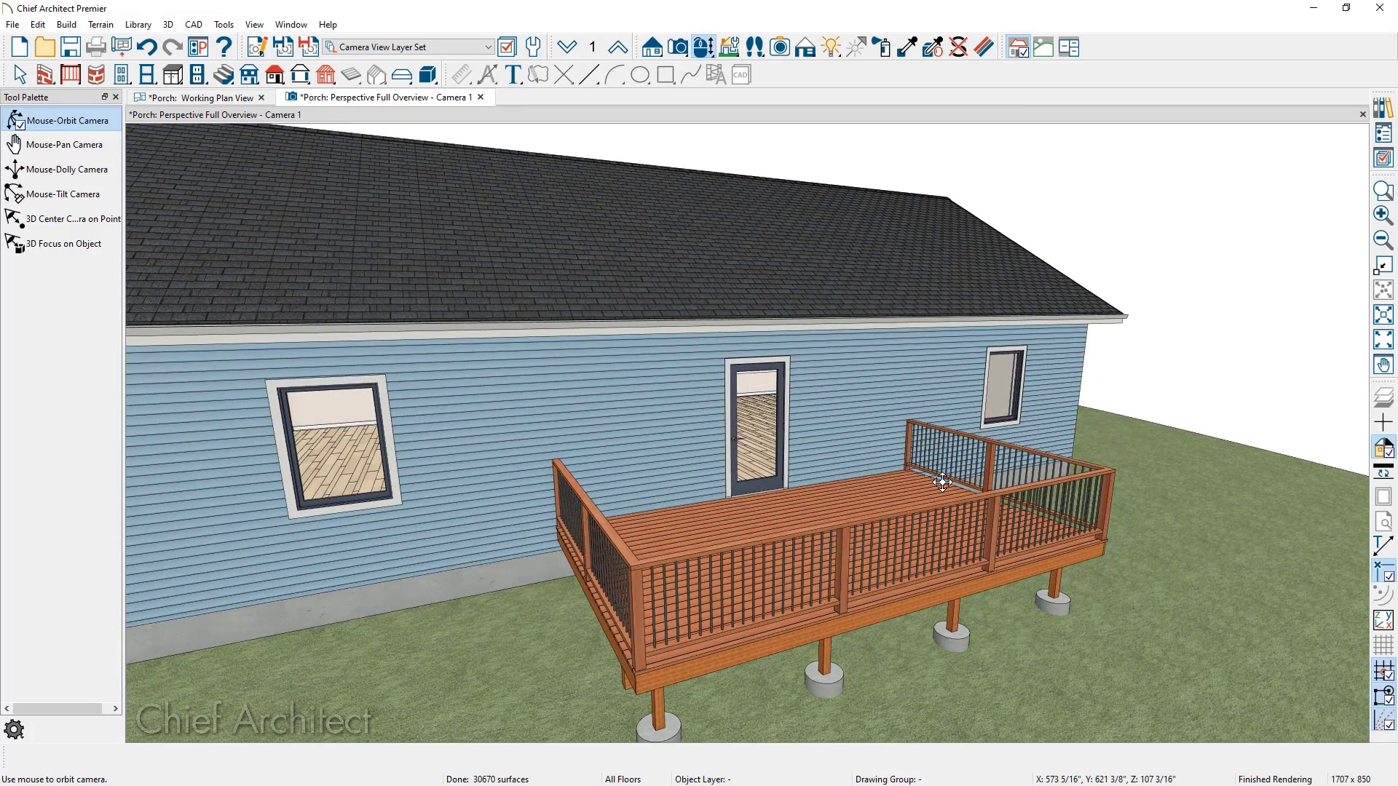
key(space)
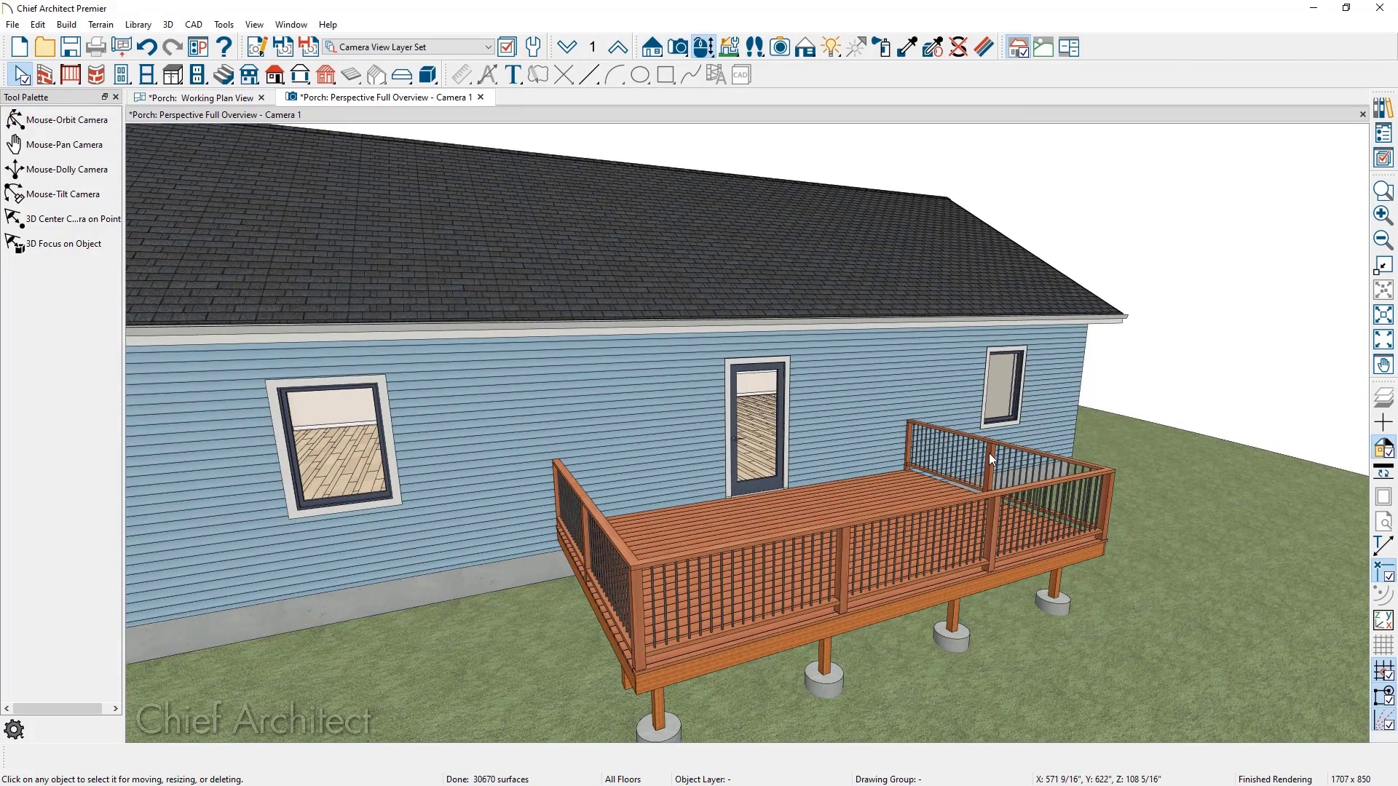
click(989, 451)
shift+click(846, 547)
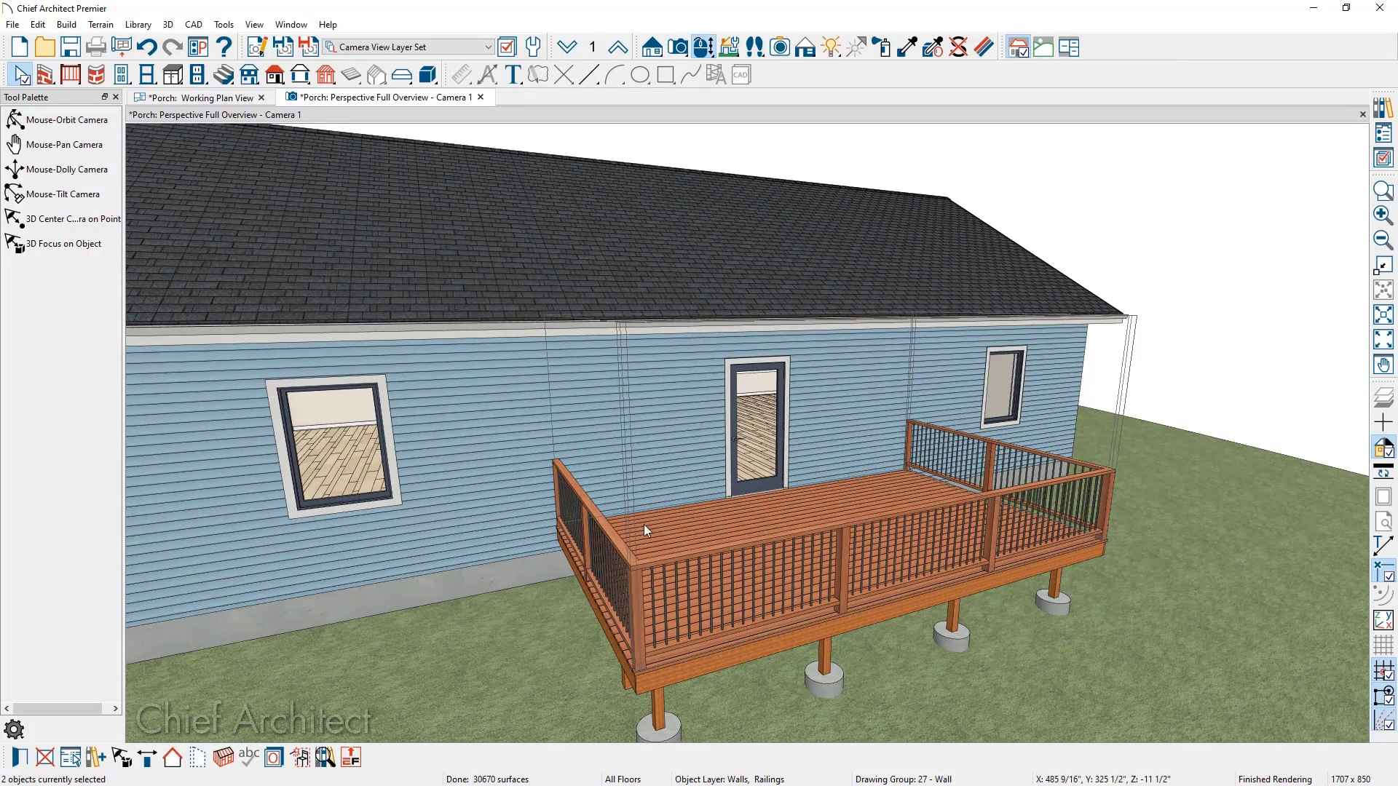
shift+click(608, 522)
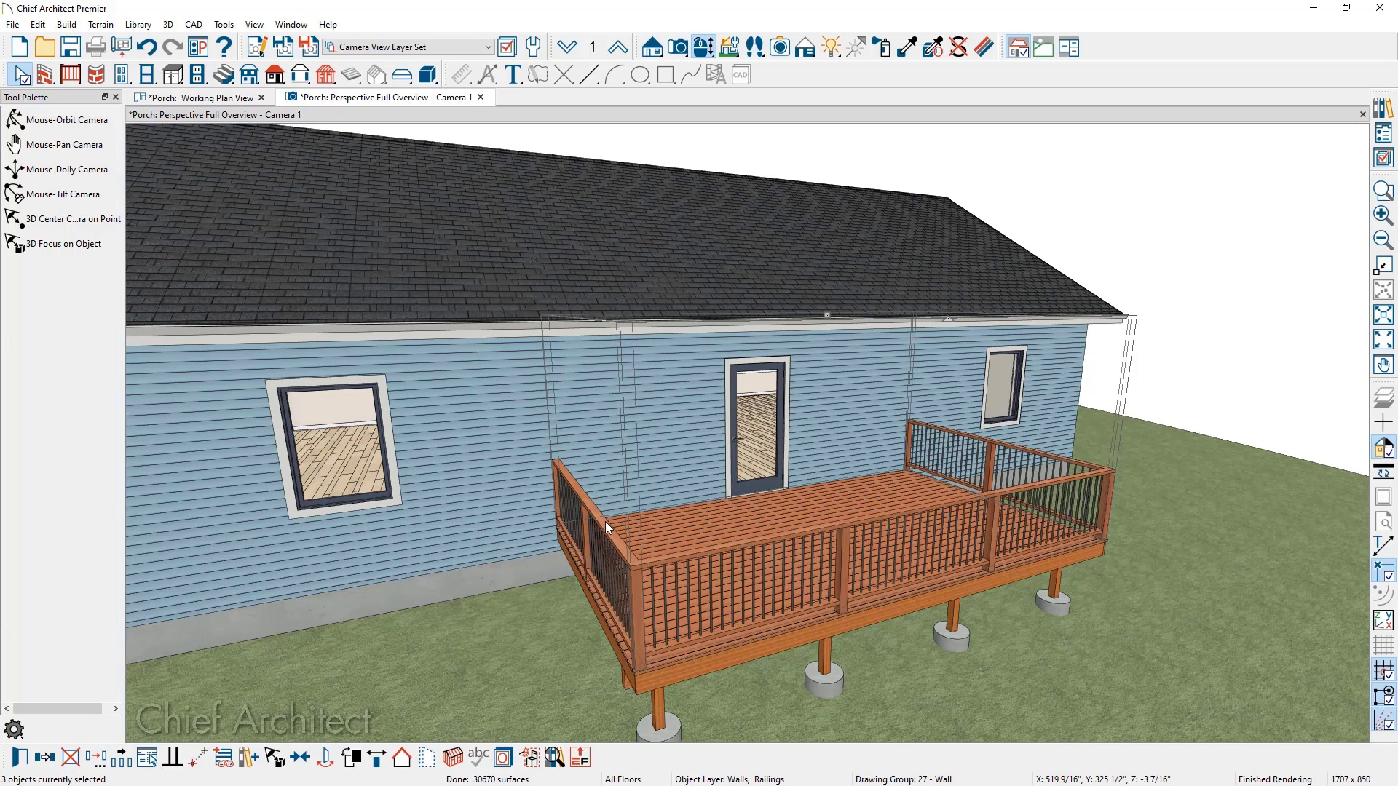
click(20, 758)
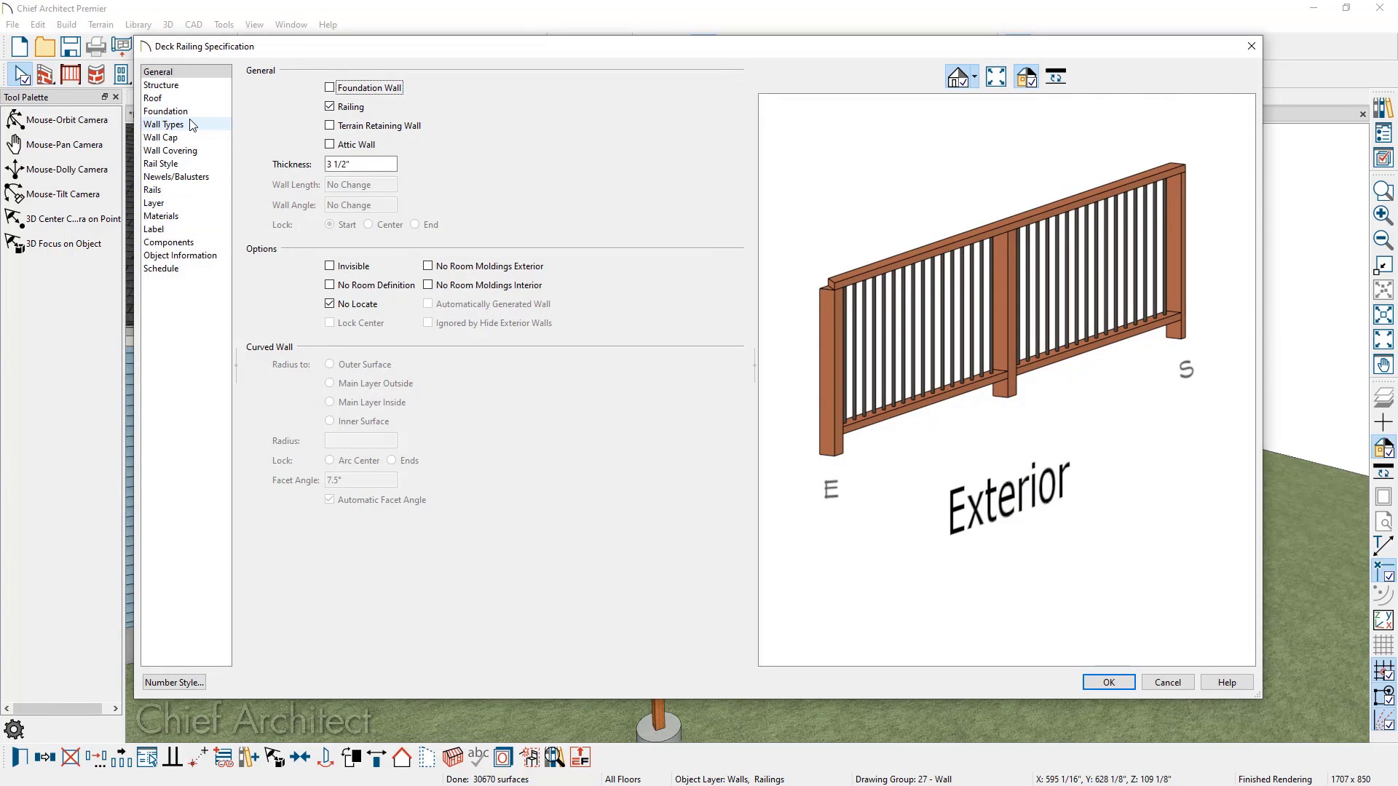
Set the main layer thickness of the railings' Deck Railing/Fence wall type to 5 1/2" and accept the wall move
click(165, 125)
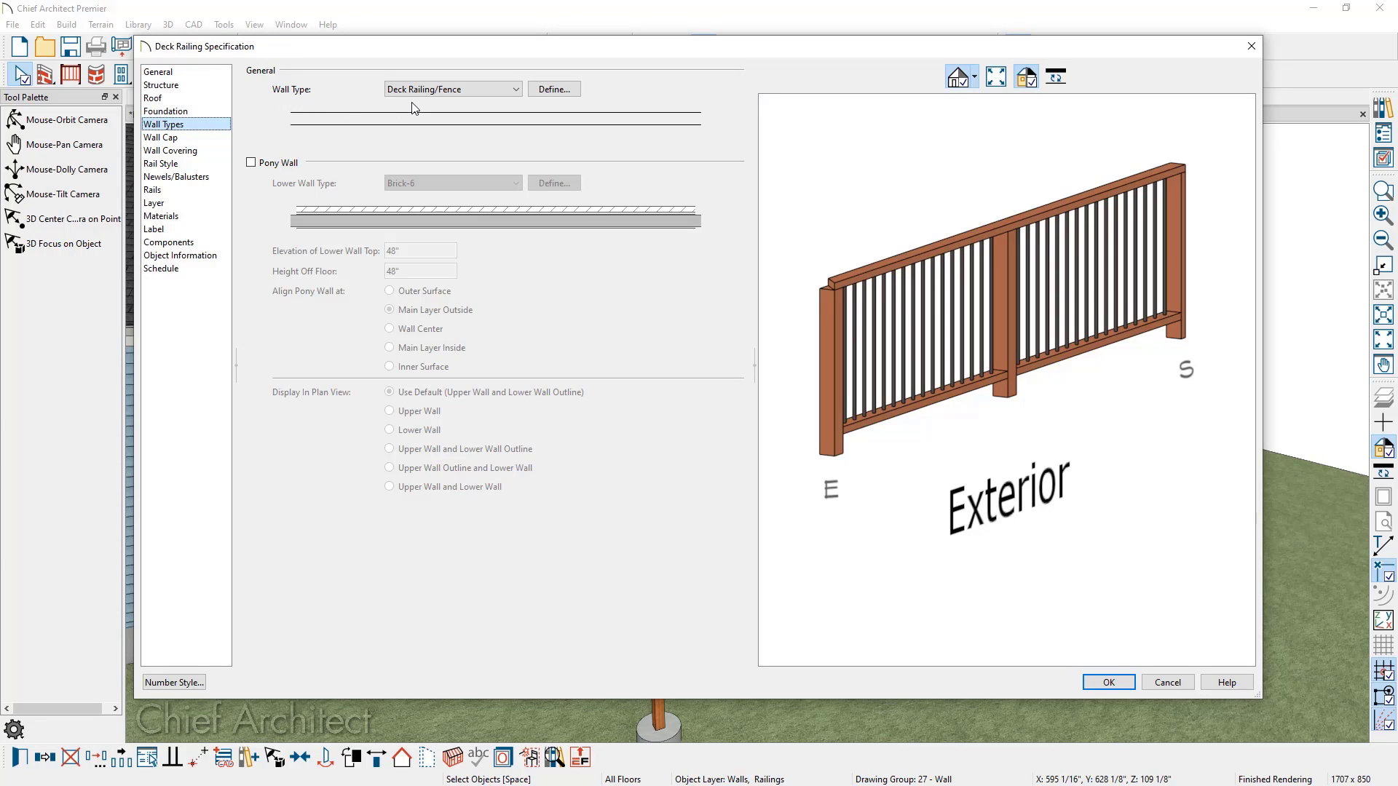
click(556, 90)
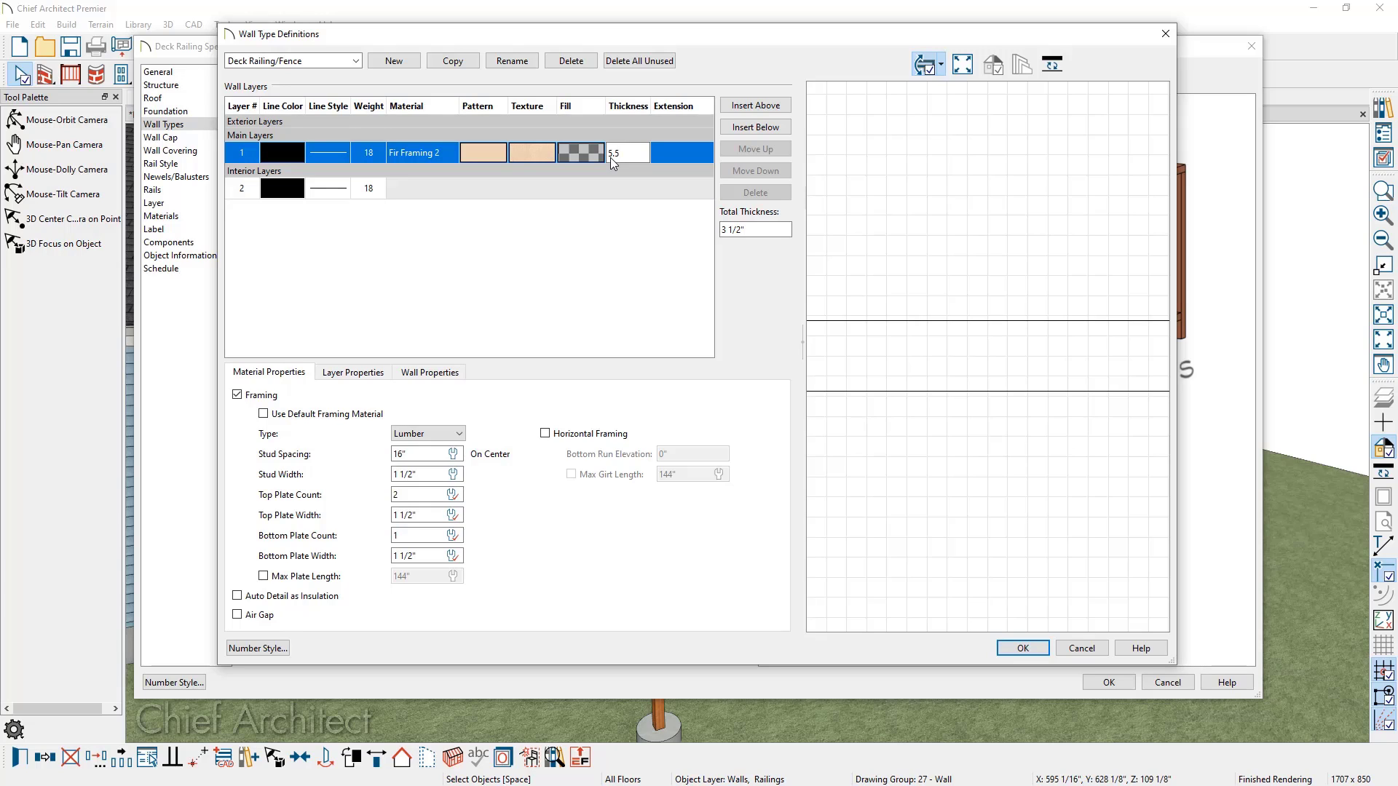
key(Tab)
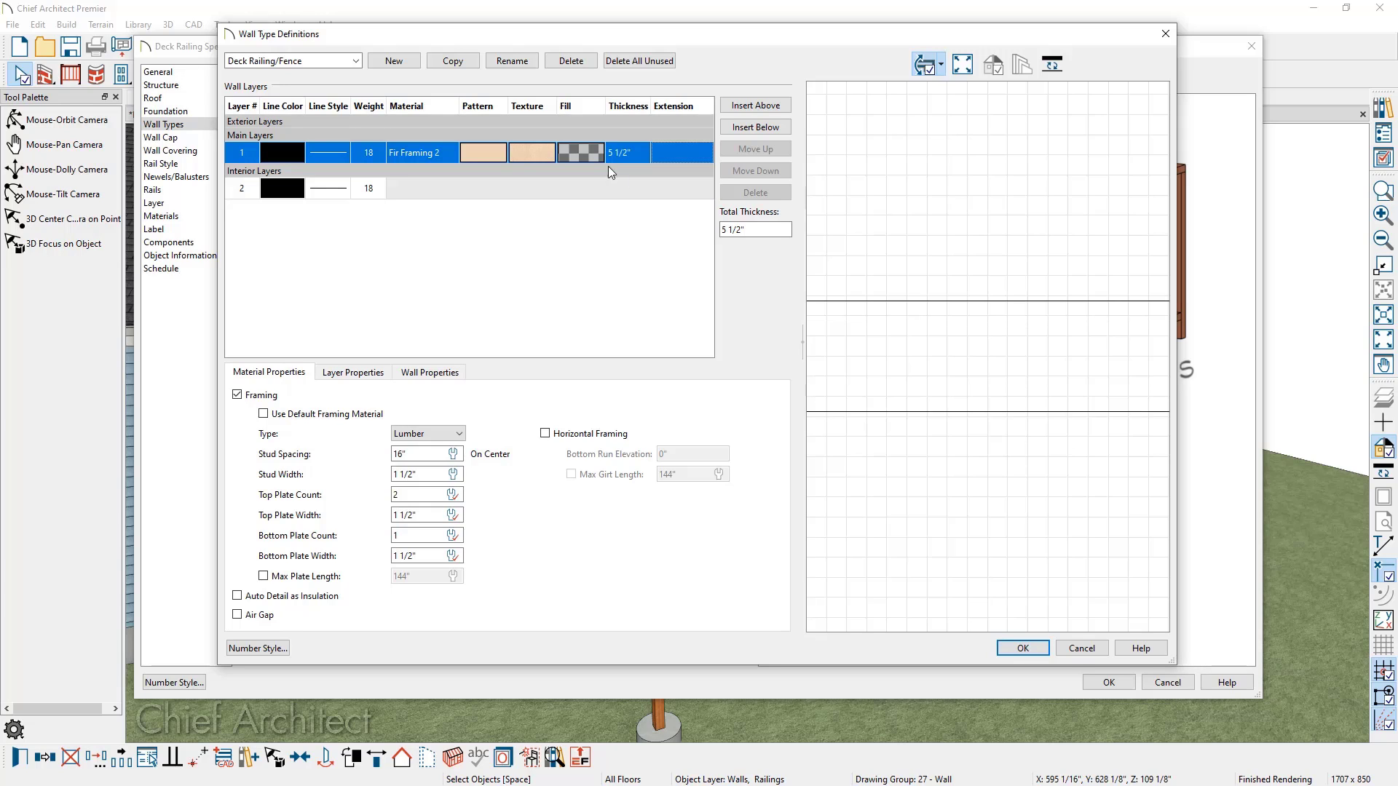
click(1012, 650)
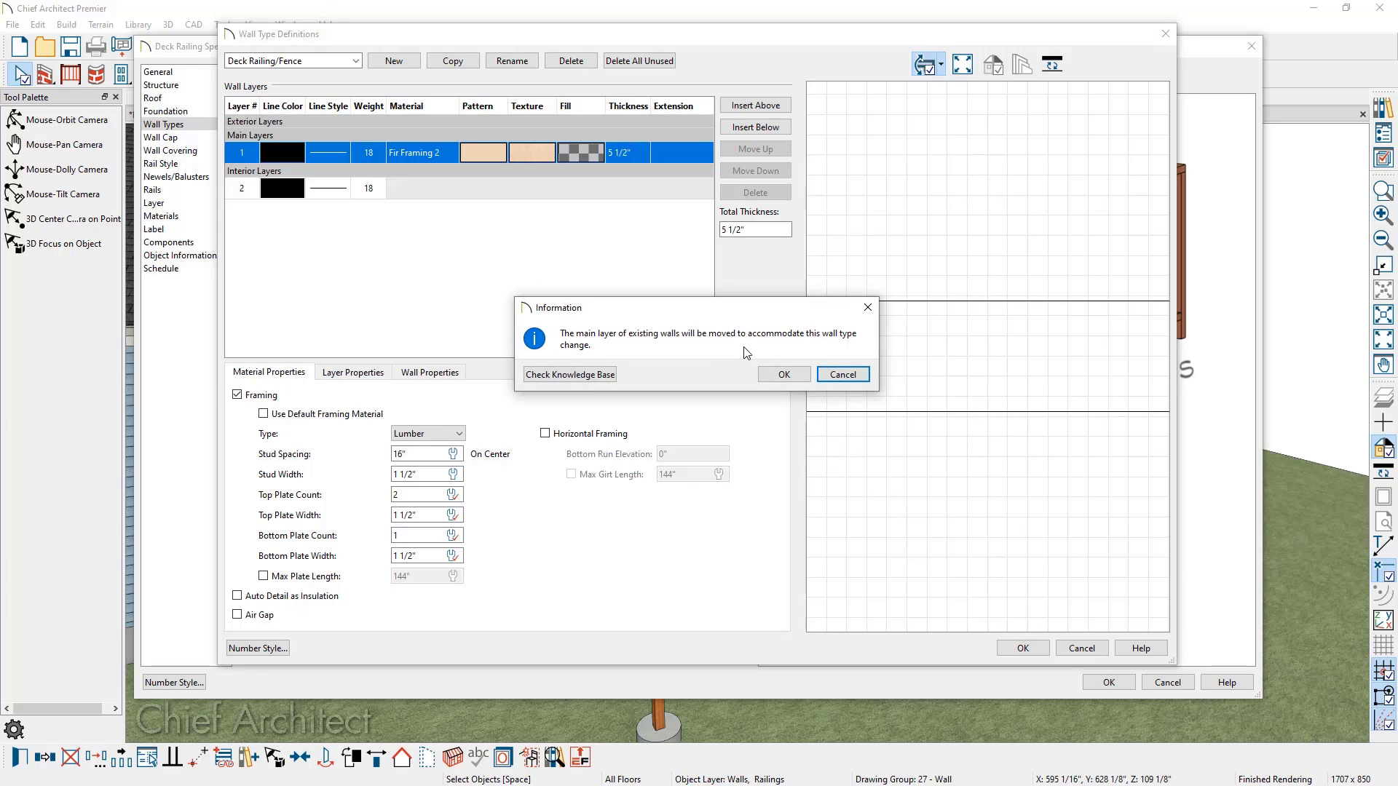
click(770, 374)
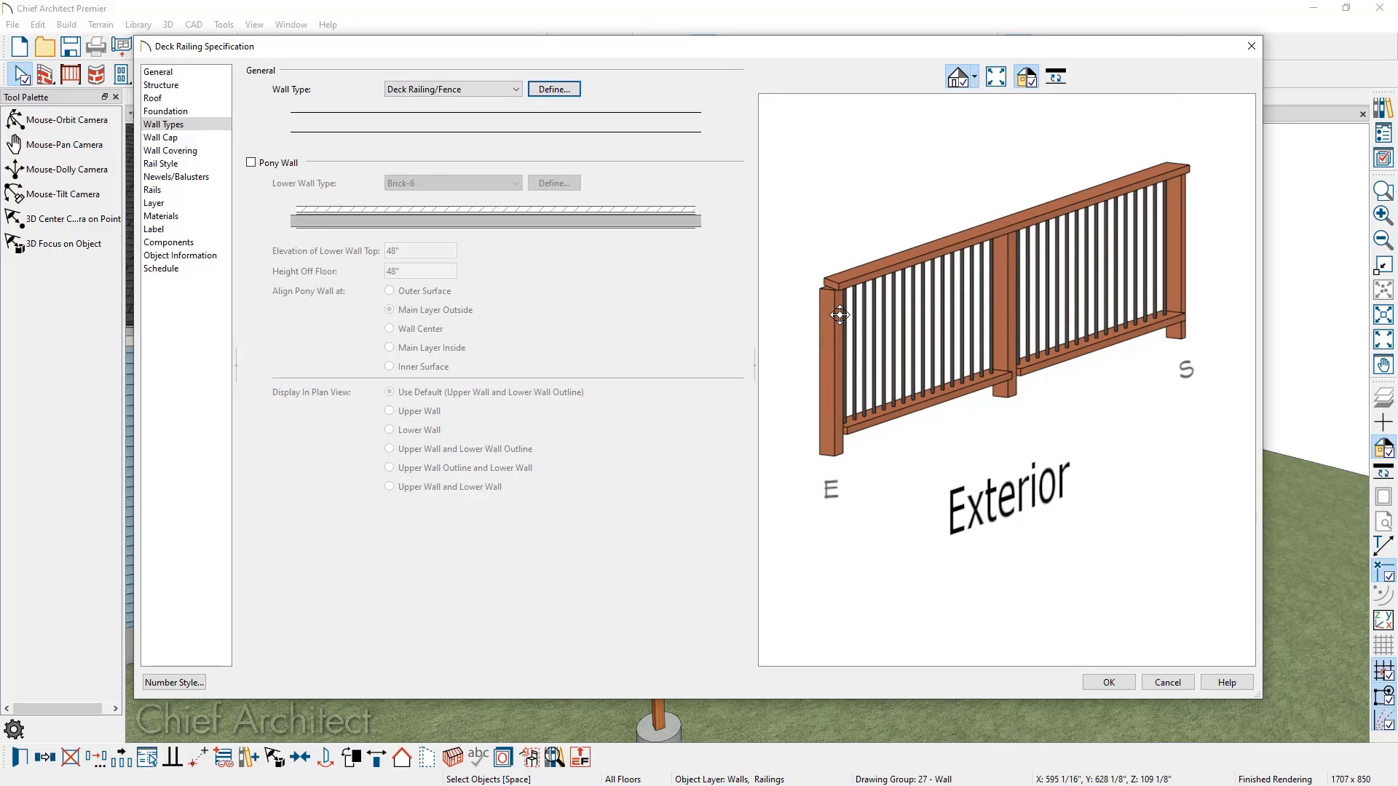
Change the railings' newel style to Post to Beam and inspect the posts and beam in the preview
click(194, 165)
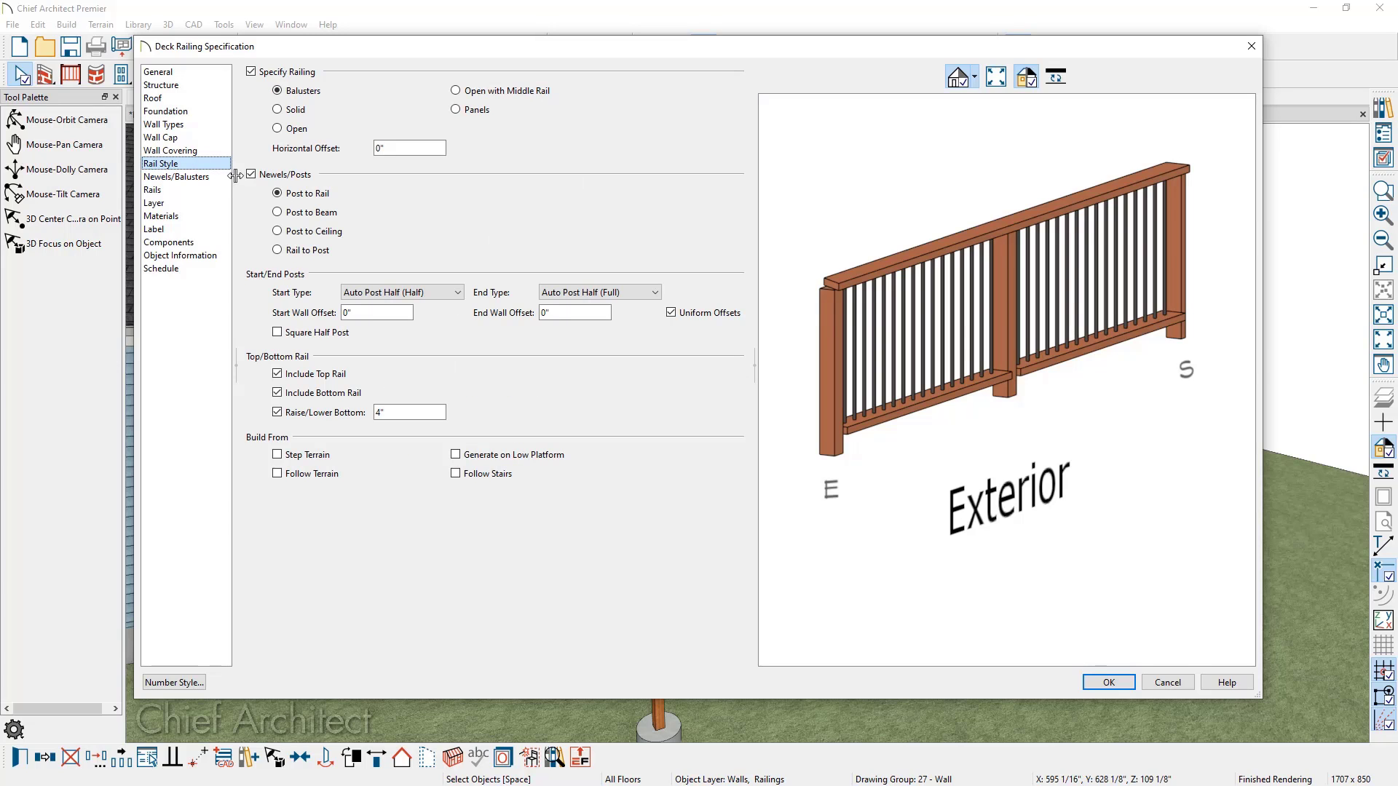
click(277, 212)
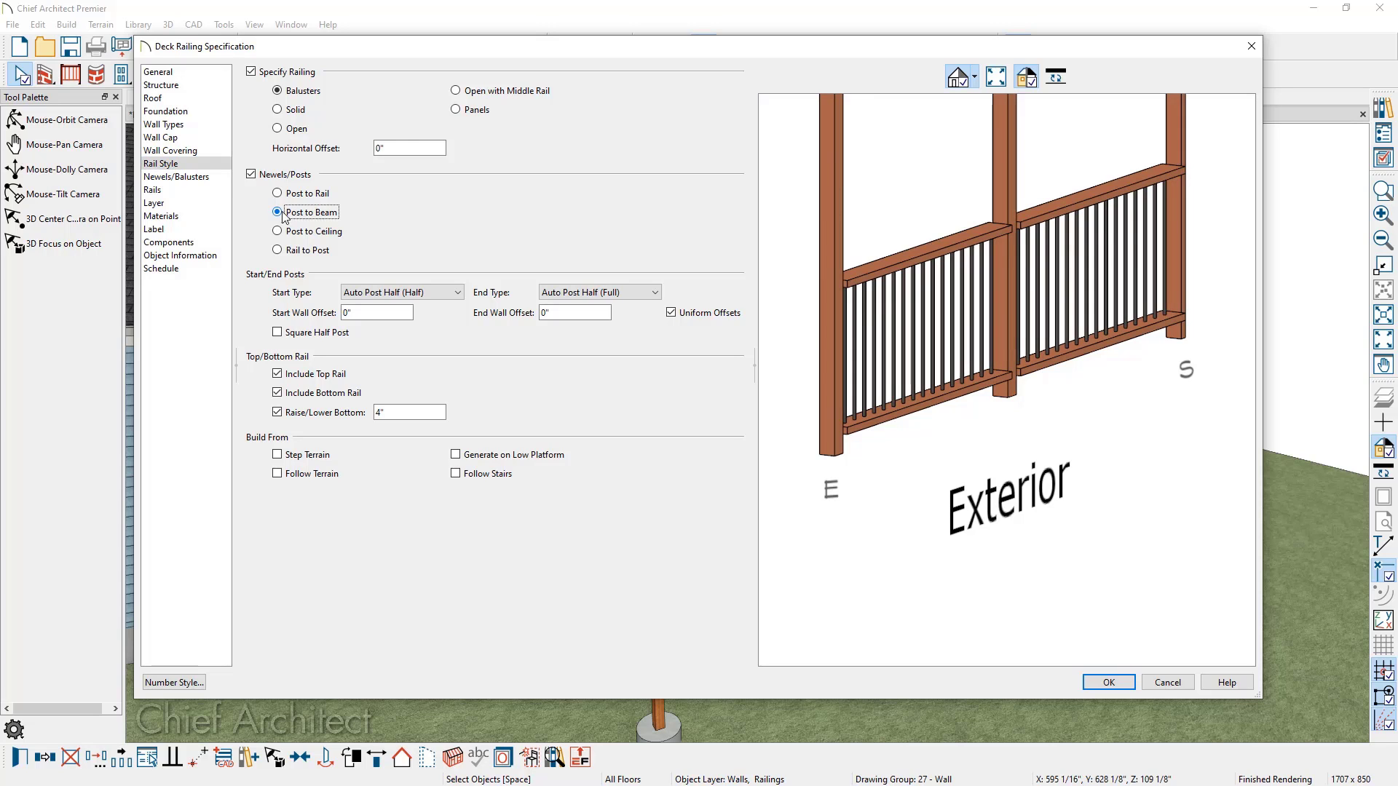
middle_drag(1072, 286, 1088, 419)
scroll(1089, 393, down, 2)
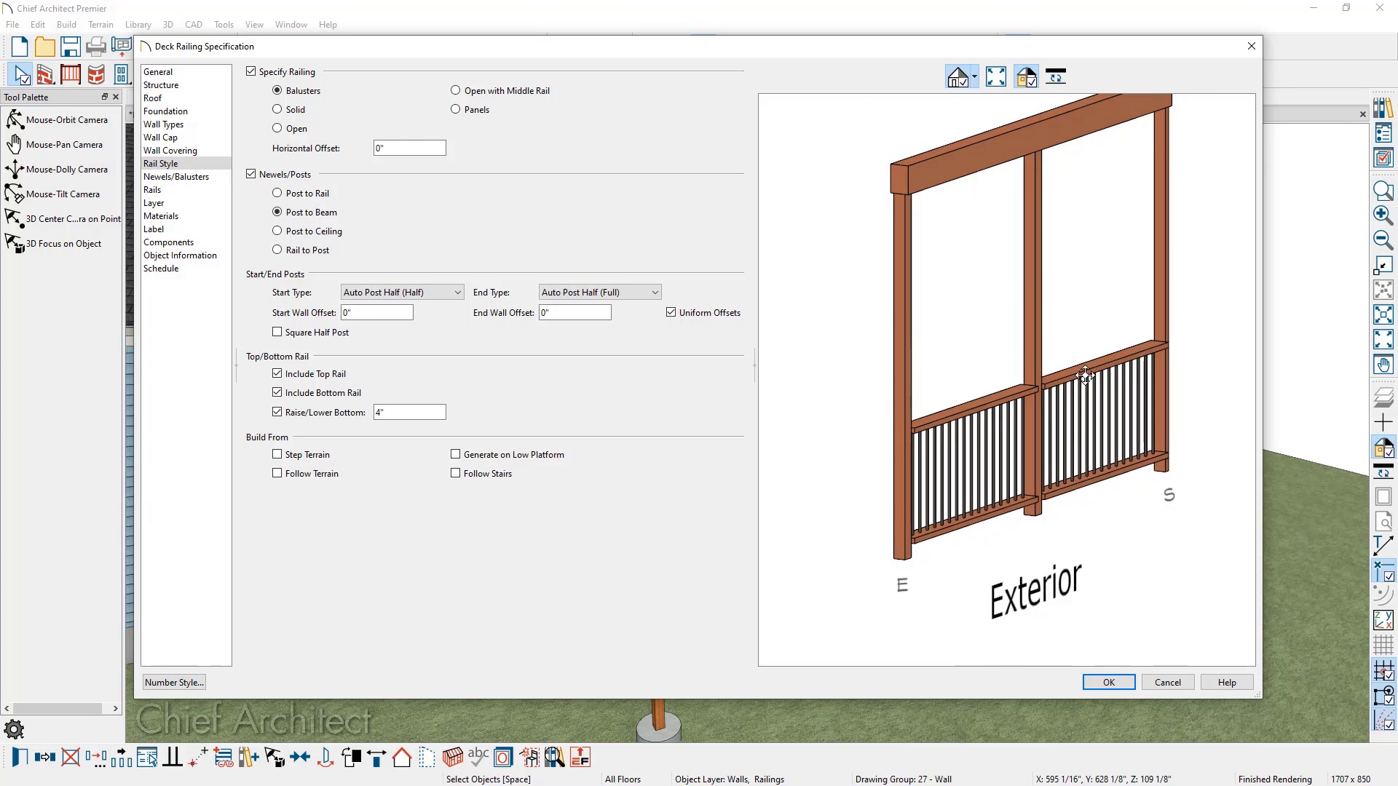
drag(1088, 367, 999, 358)
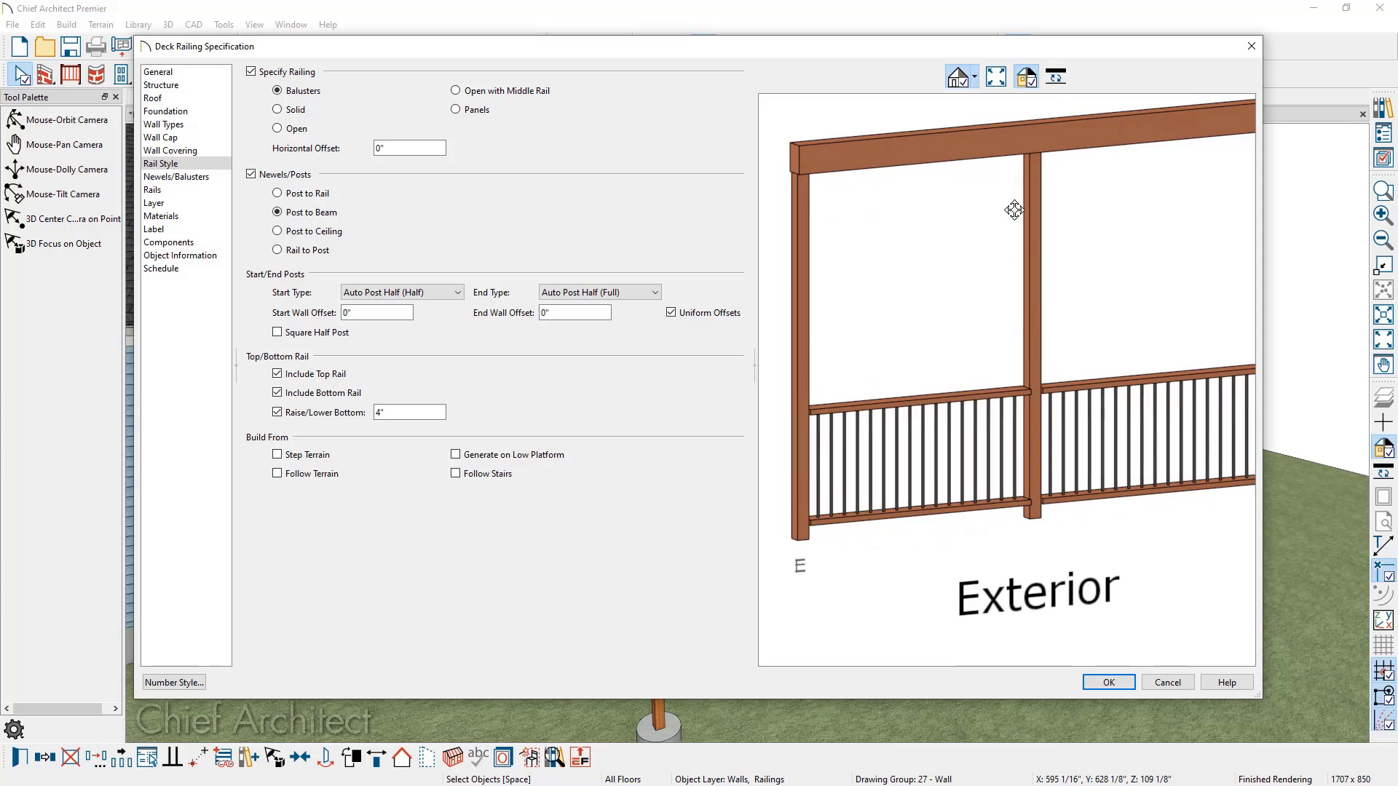
scroll(1066, 227, down, 1)
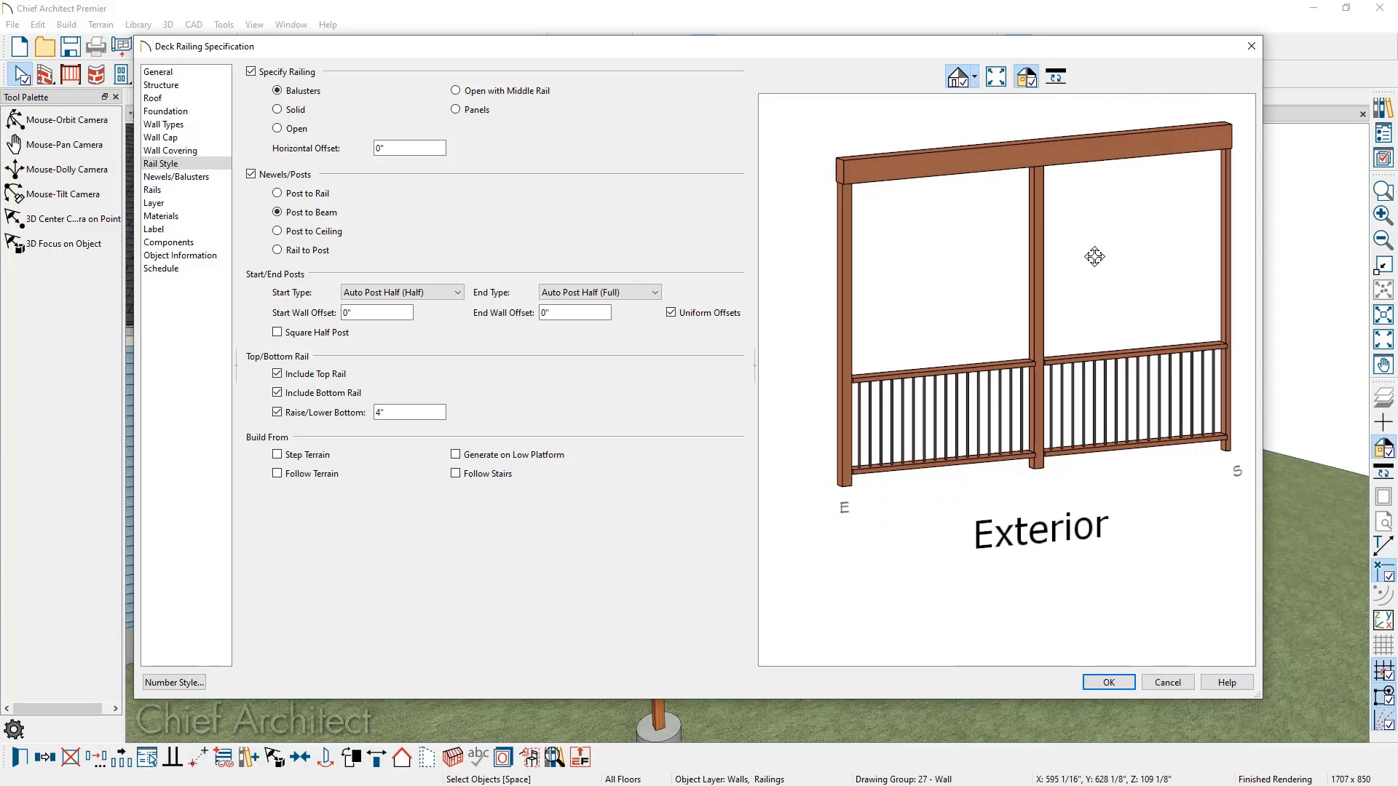
middle_drag(1094, 276, 1187, 332)
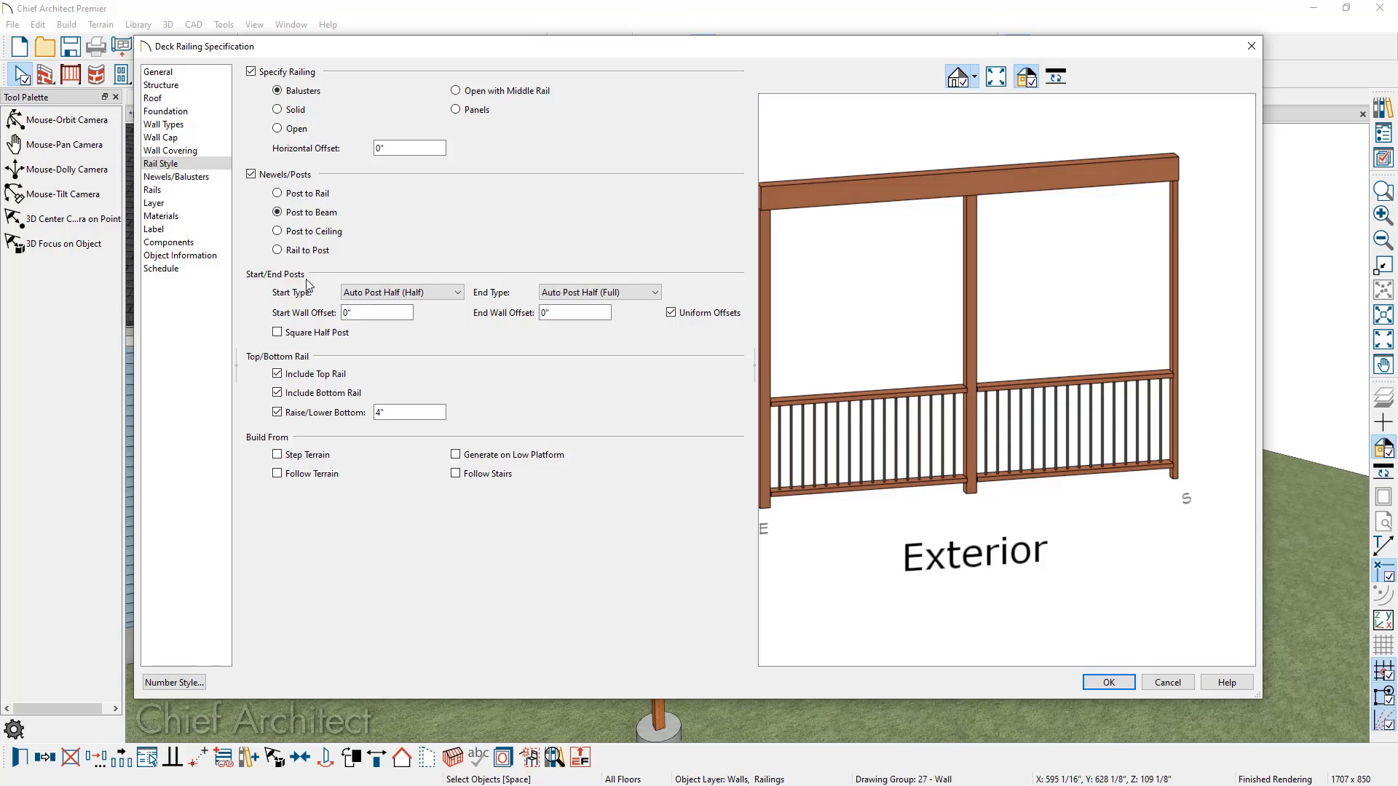
Use Full Post for both the start and end posts, and make the newel width follow the wall width
click(368, 293)
click(366, 333)
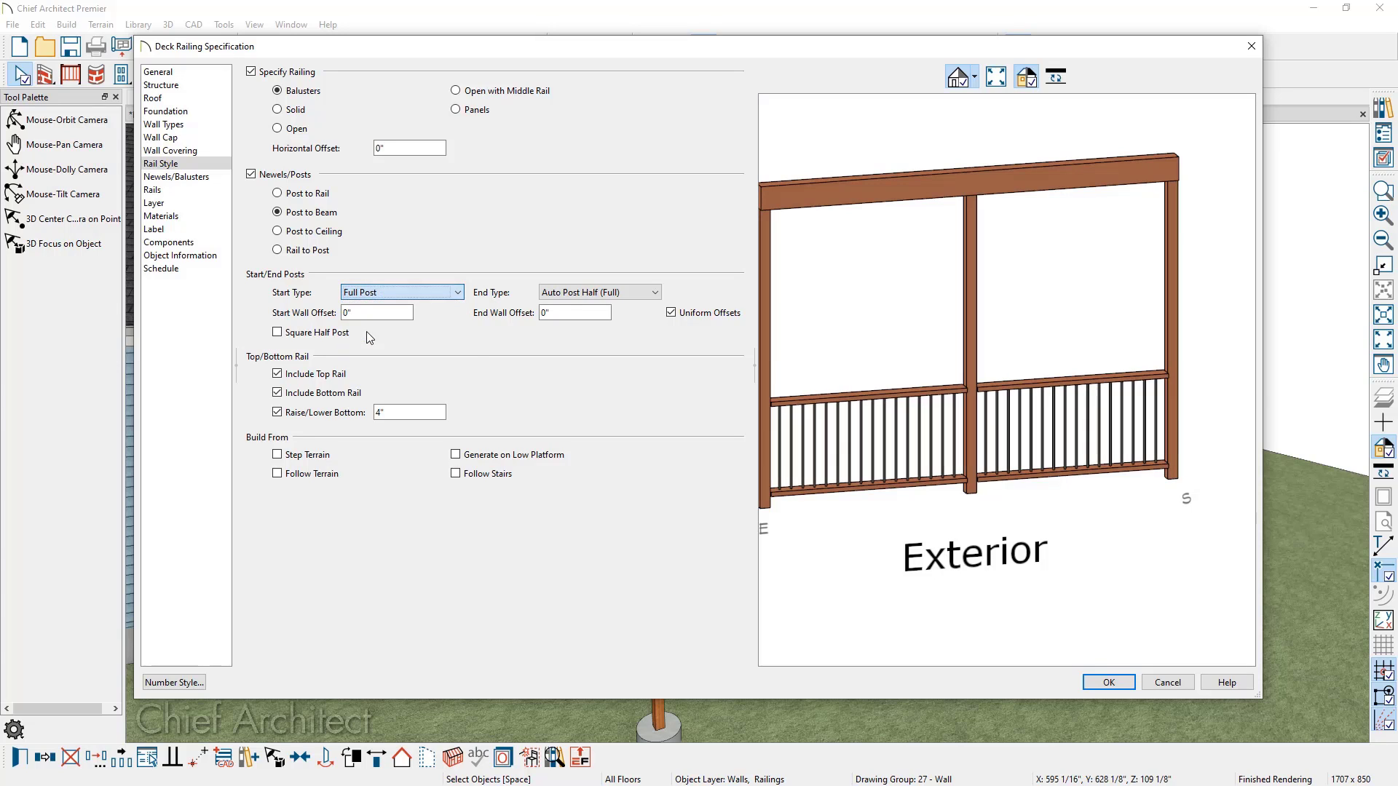
click(628, 292)
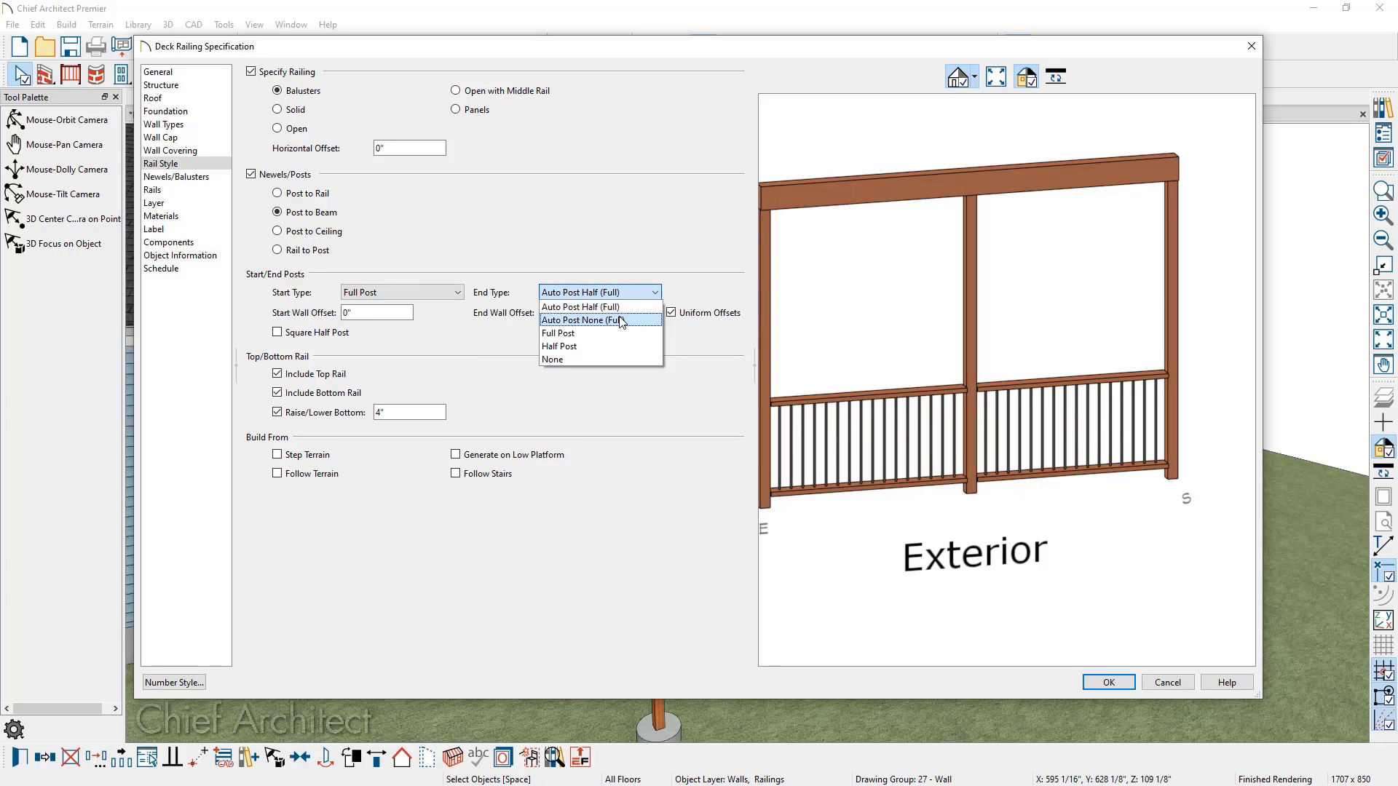
click(616, 334)
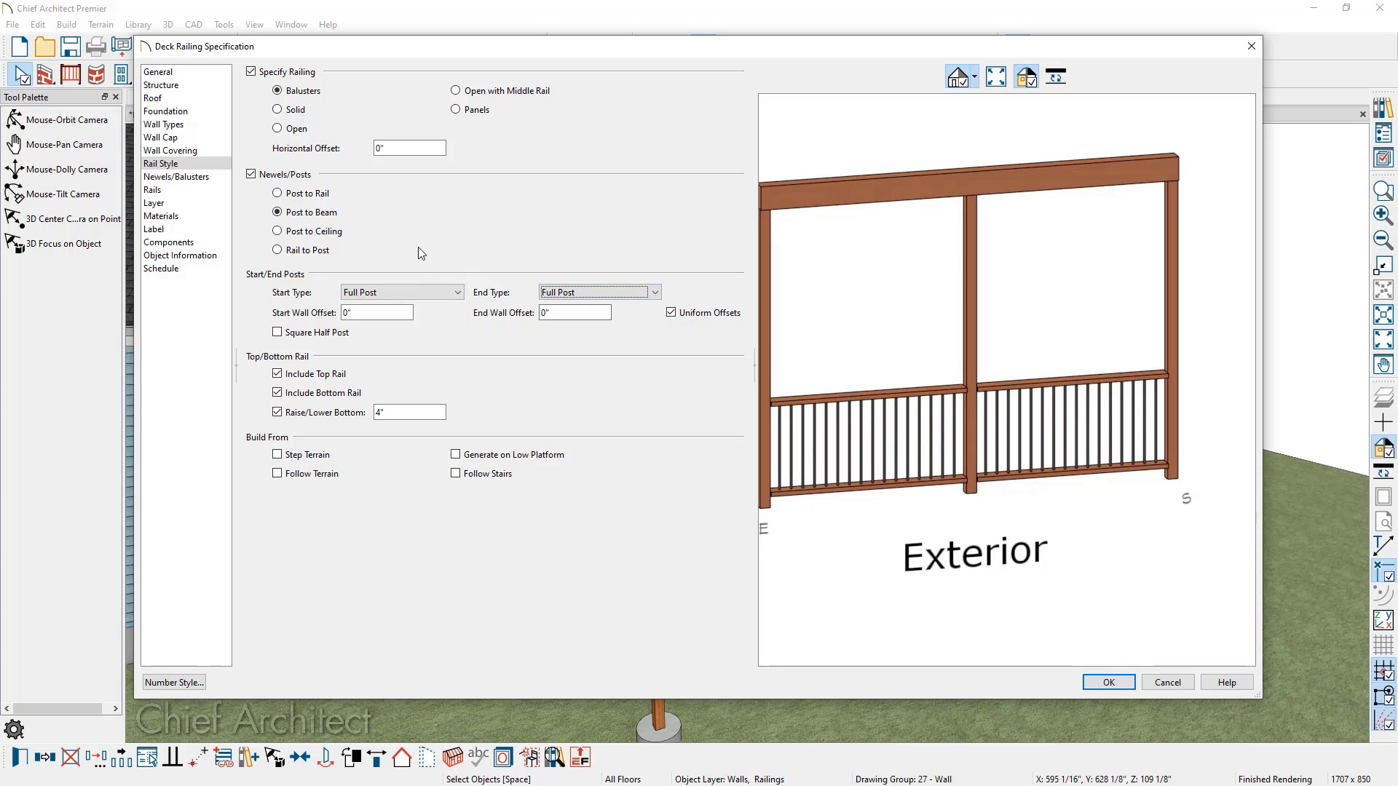
click(219, 177)
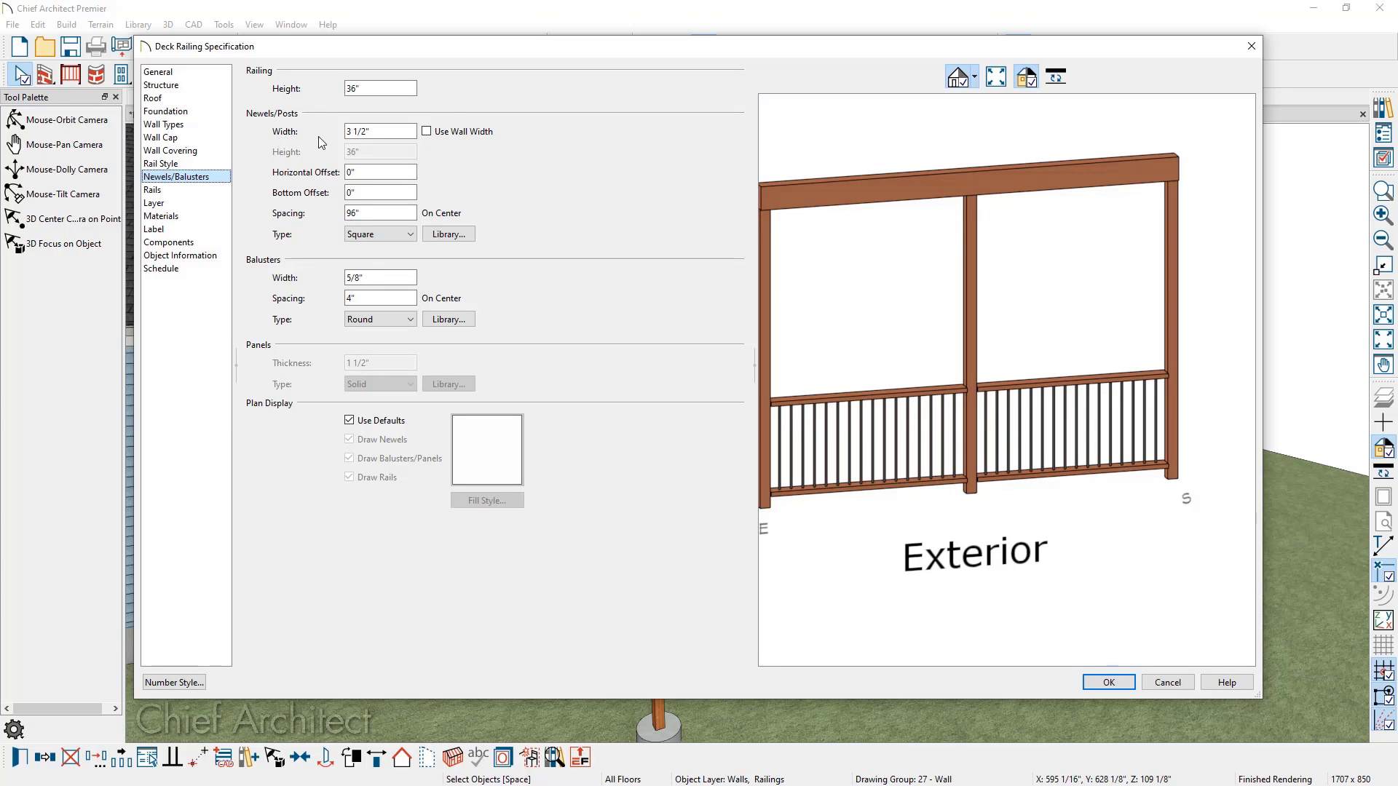
click(427, 132)
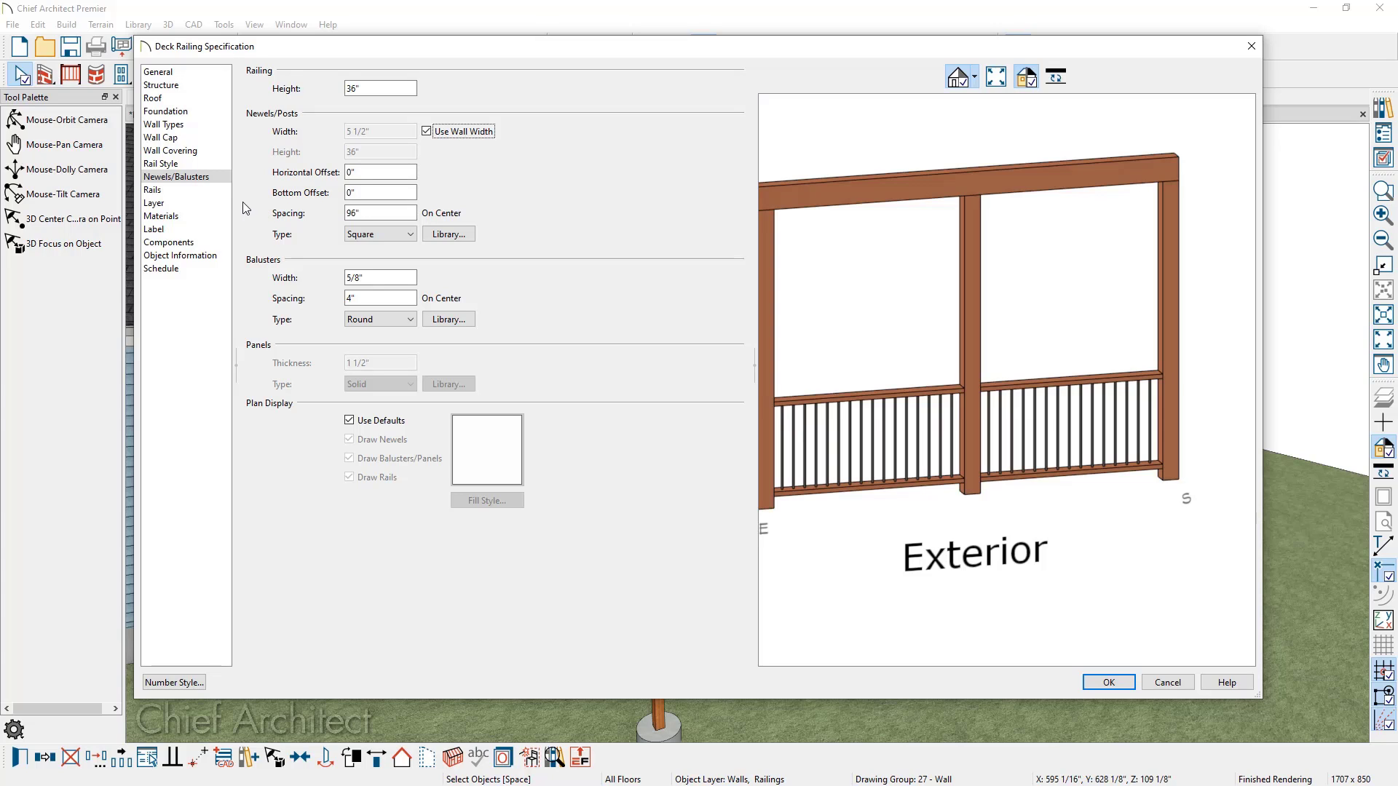
Set the railings' beam profile height to 9 1/4", check the preview, and accept the railing specification
click(191, 191)
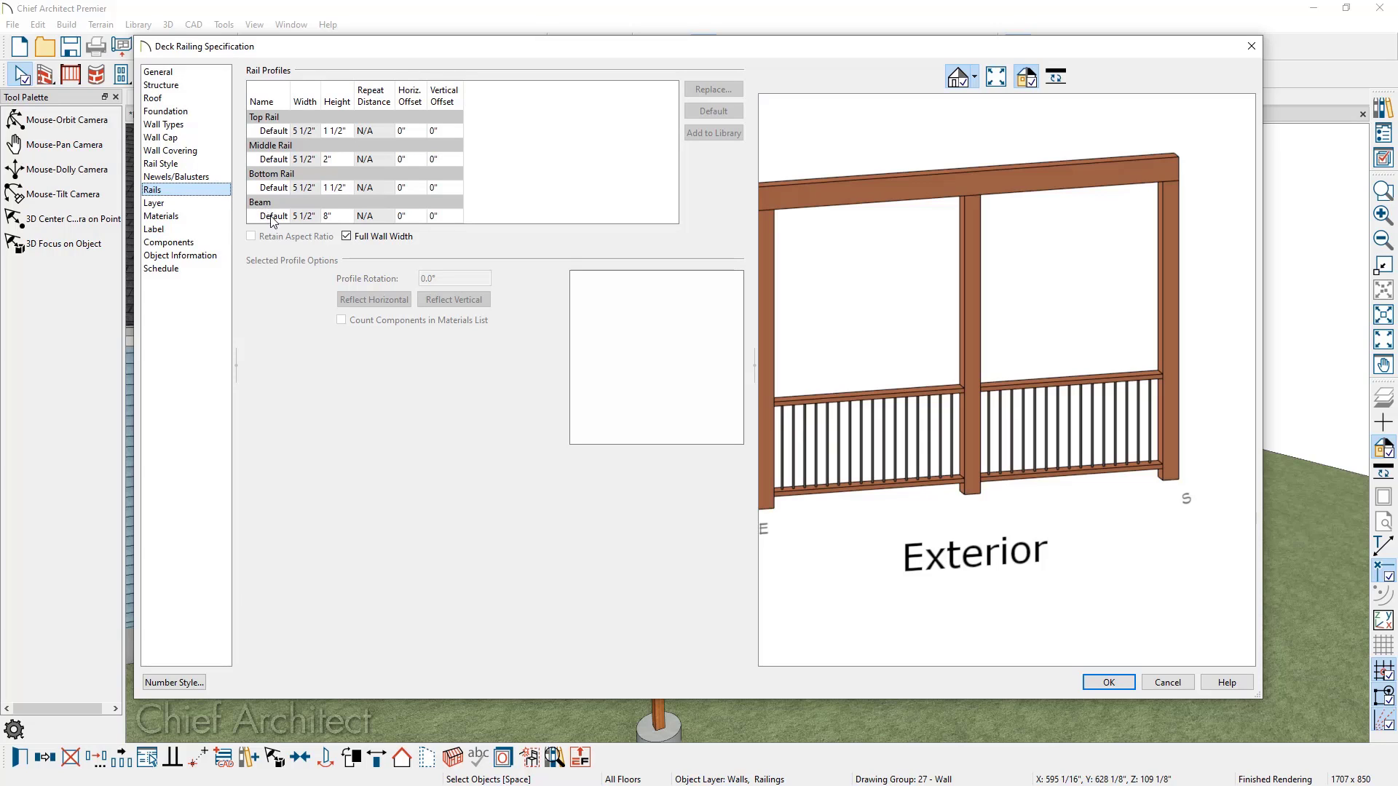
click(328, 216)
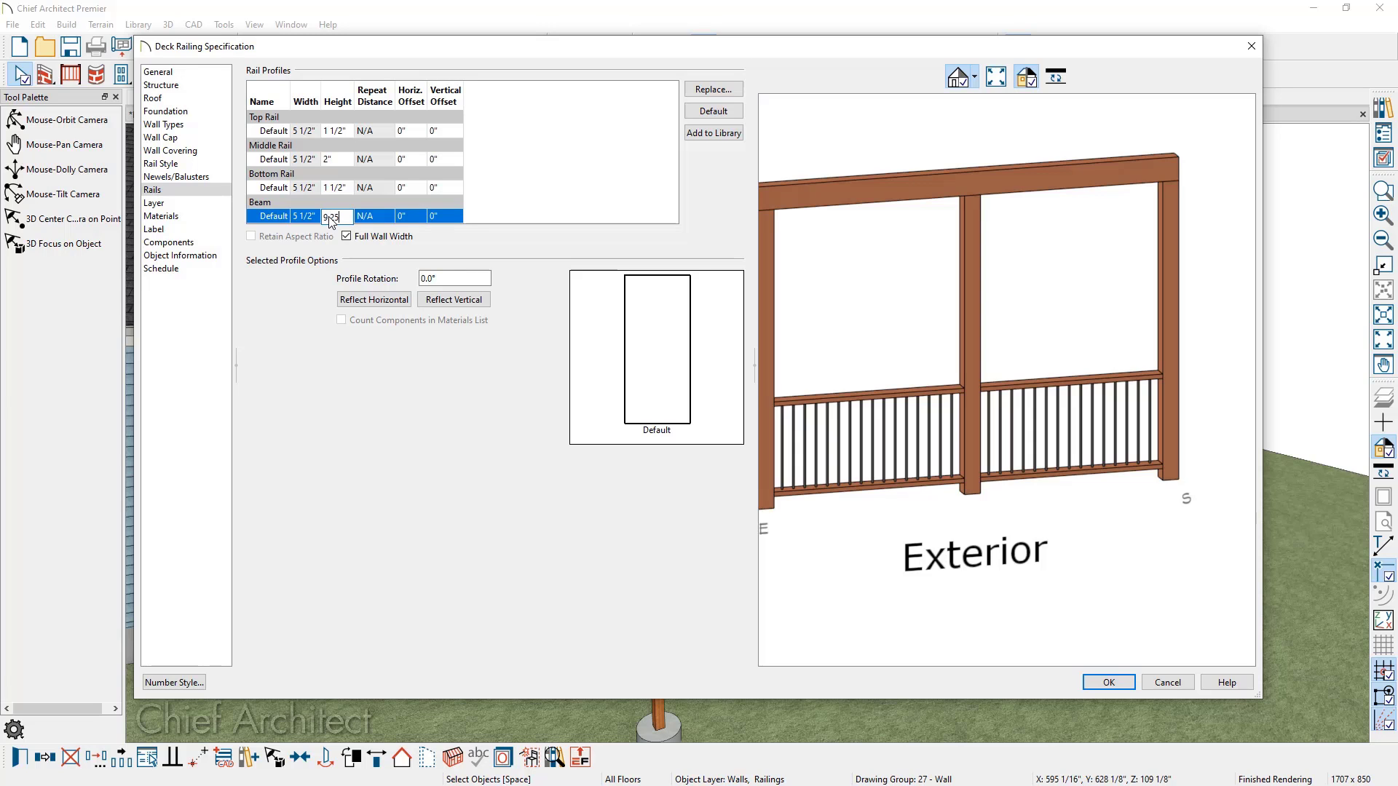
key(Return)
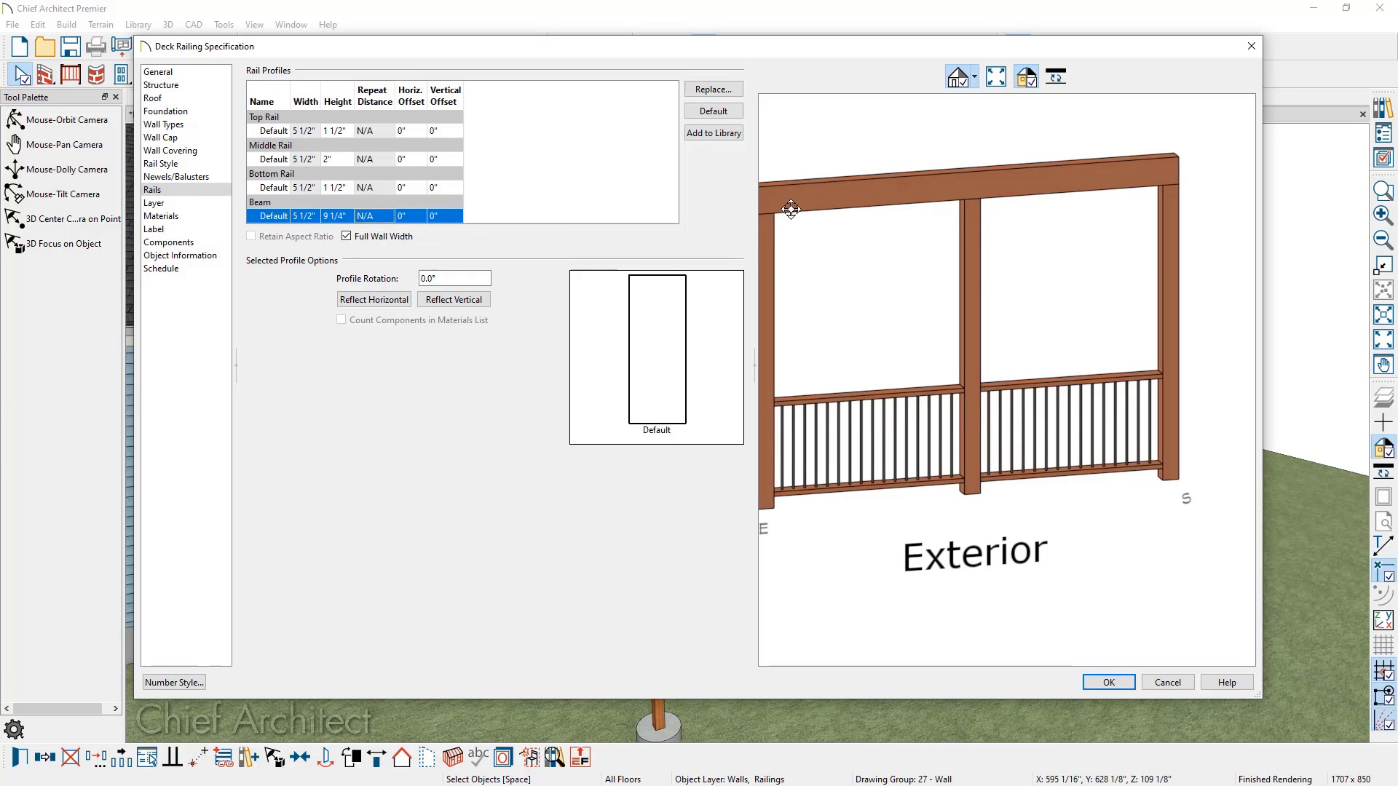
drag(790, 210, 865, 217)
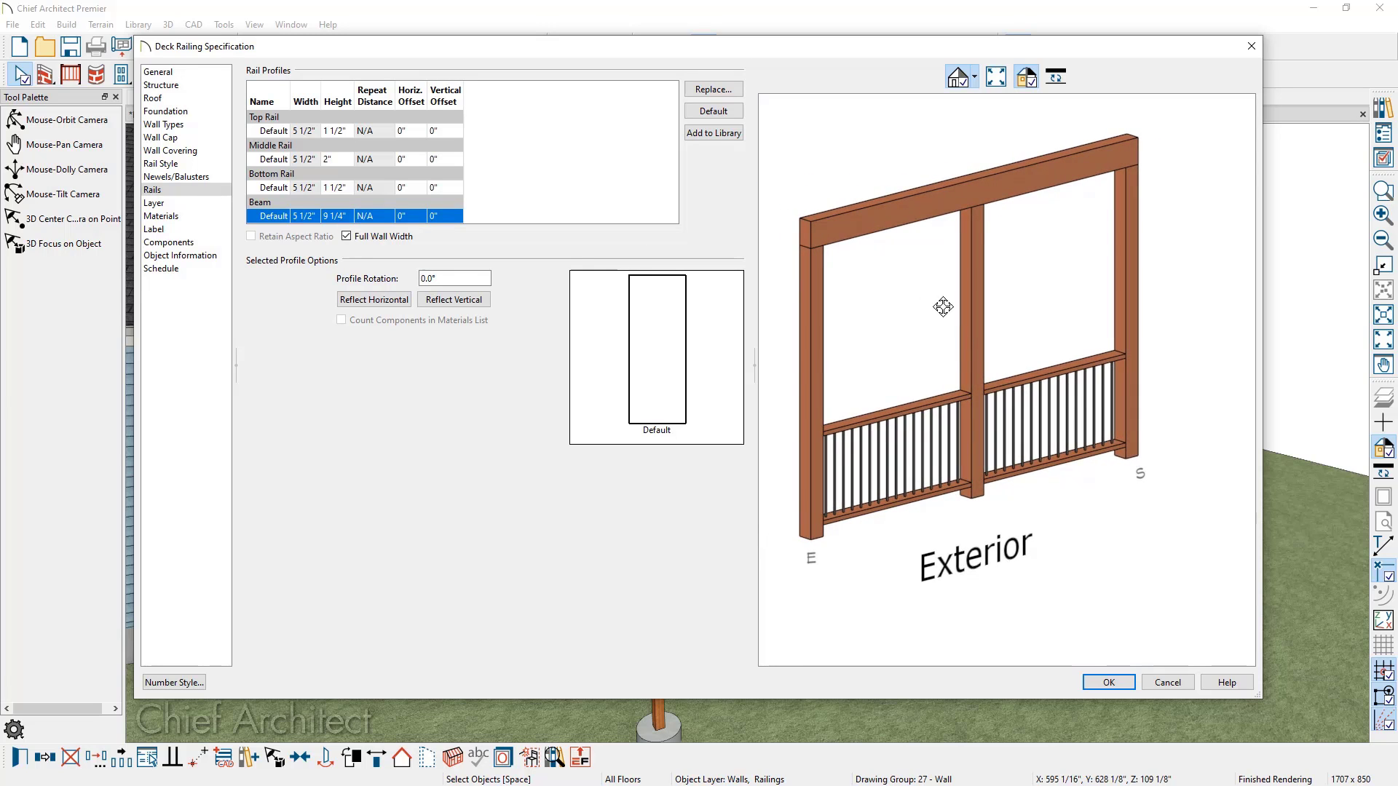
click(1099, 682)
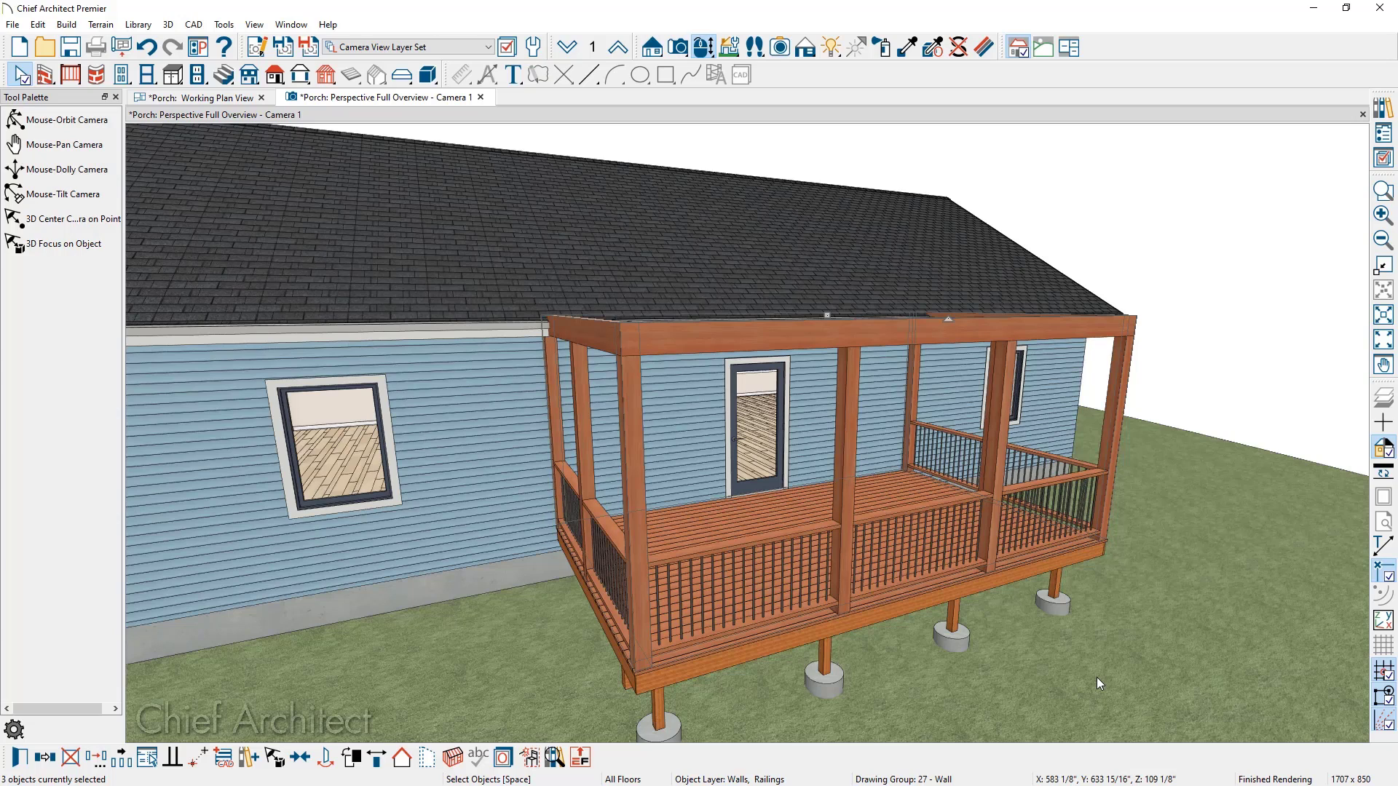
Open the deck room's specification and rename the room Screened Porch
click(736, 517)
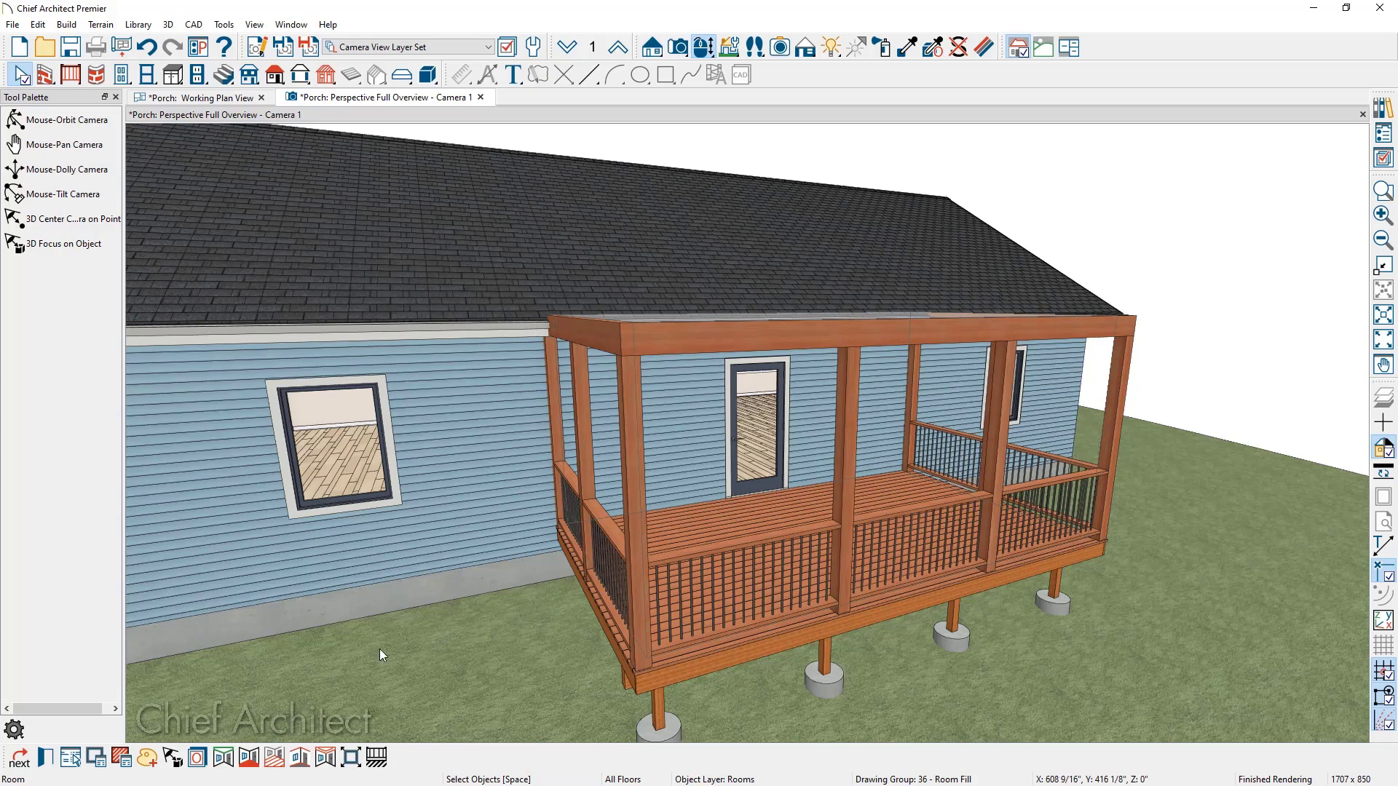
click(43, 765)
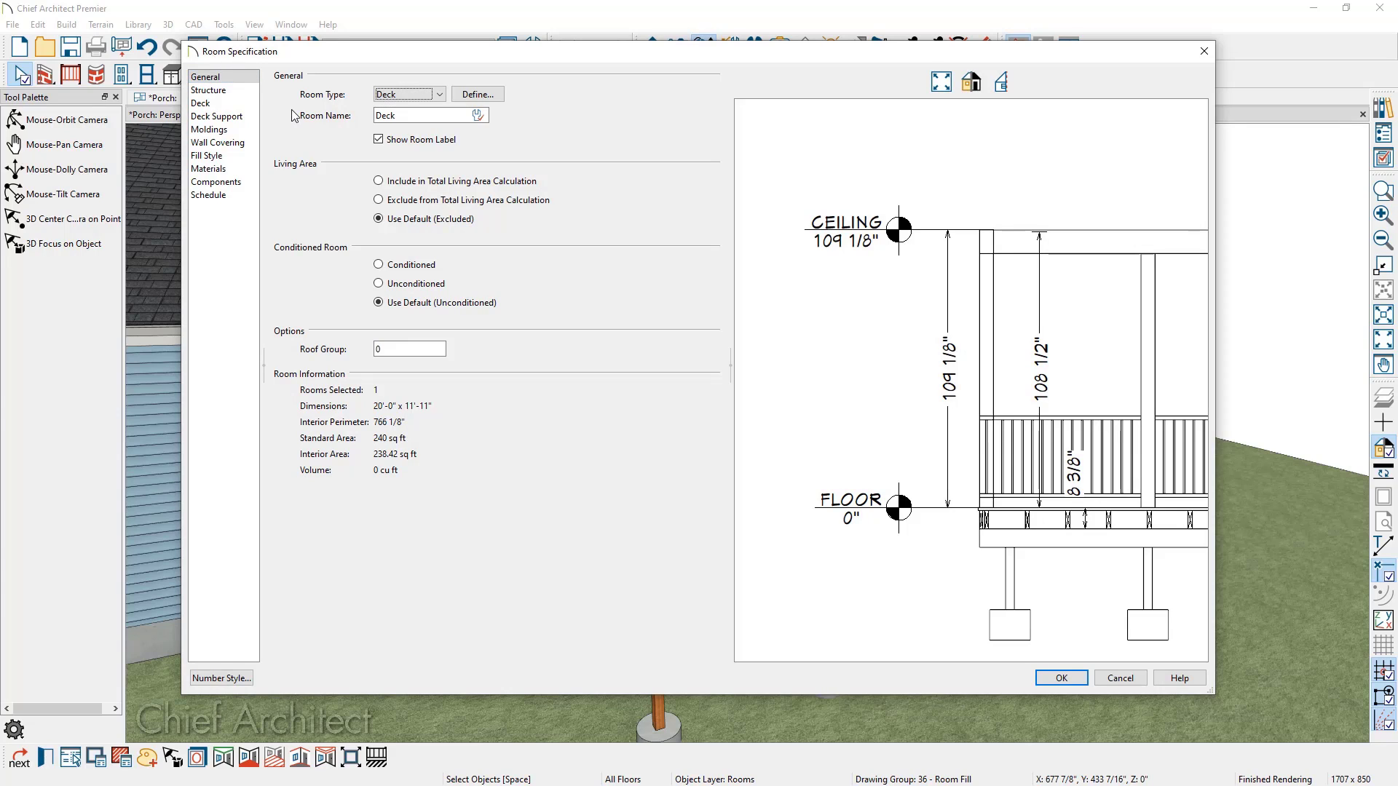
double_click(375, 115)
text(Sc)
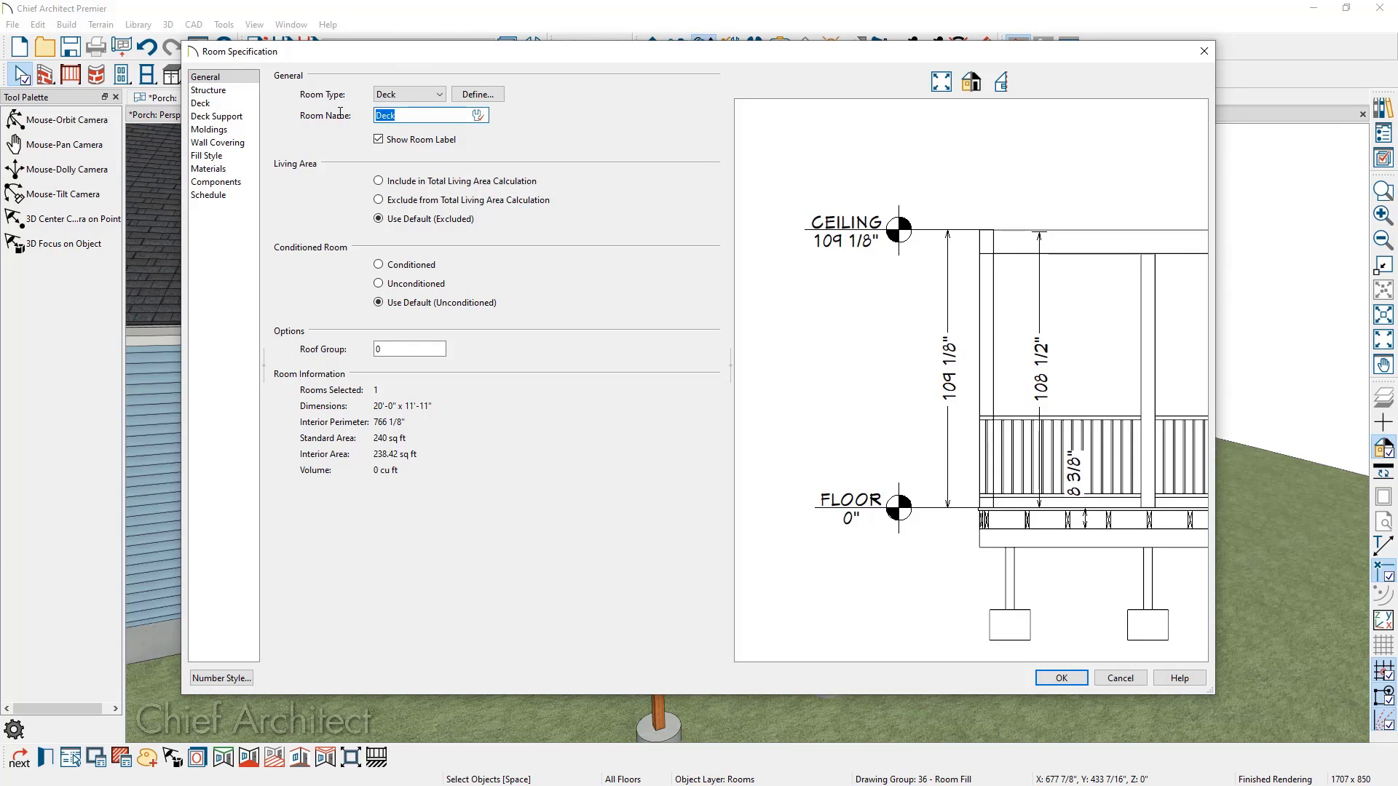
text(reened Porch)
Enable Roof Over This Room and Use Soffit Surface for Ceiling, review the deck and support settings, and accept the room specification
click(251, 91)
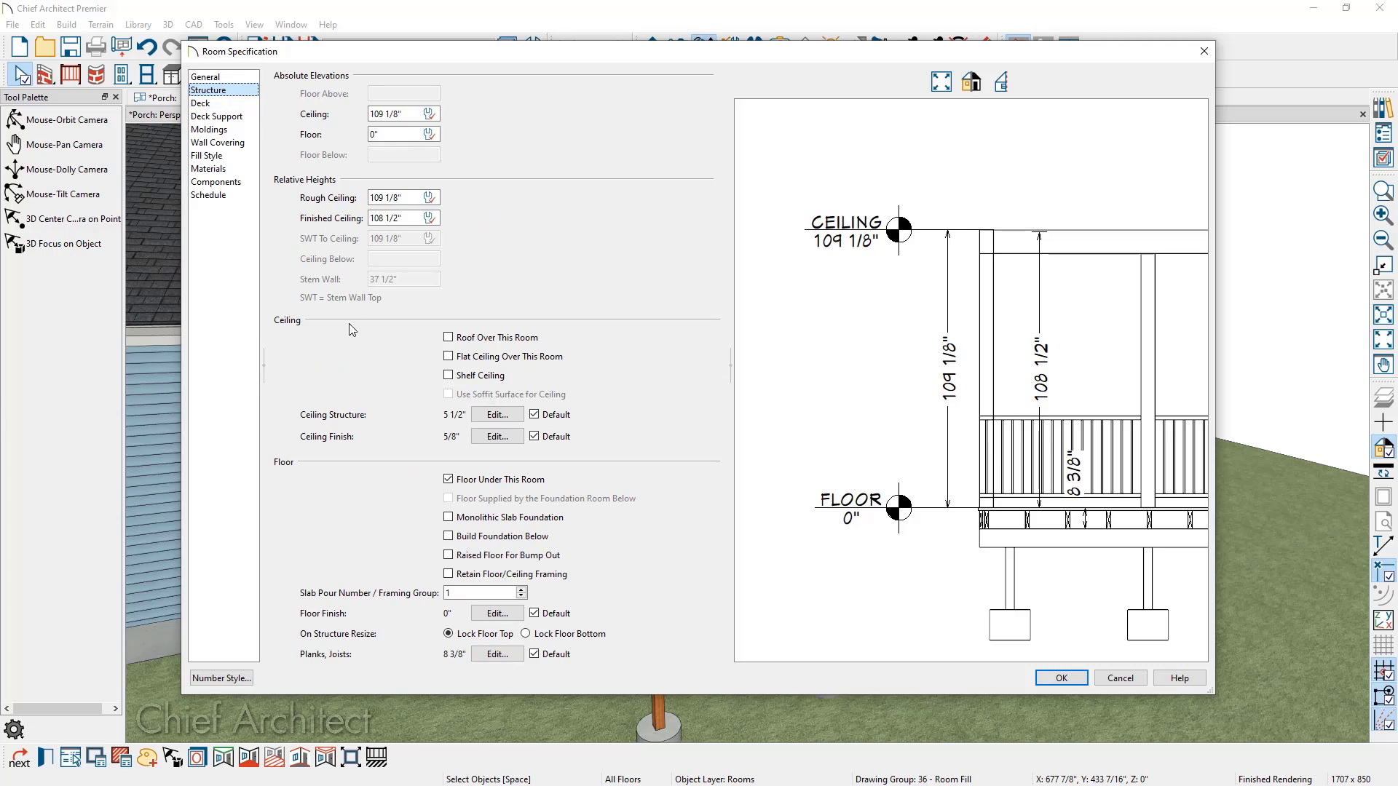
click(468, 340)
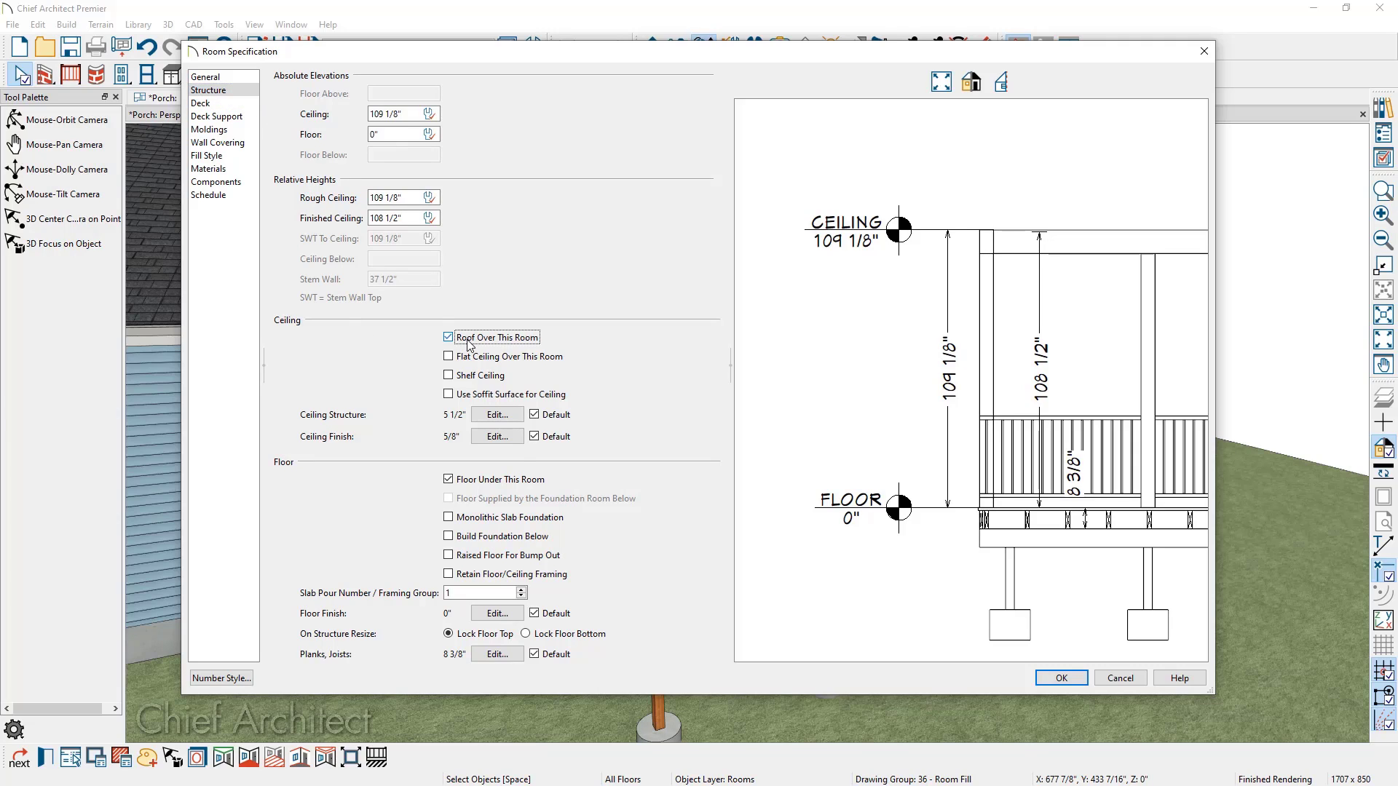
click(462, 401)
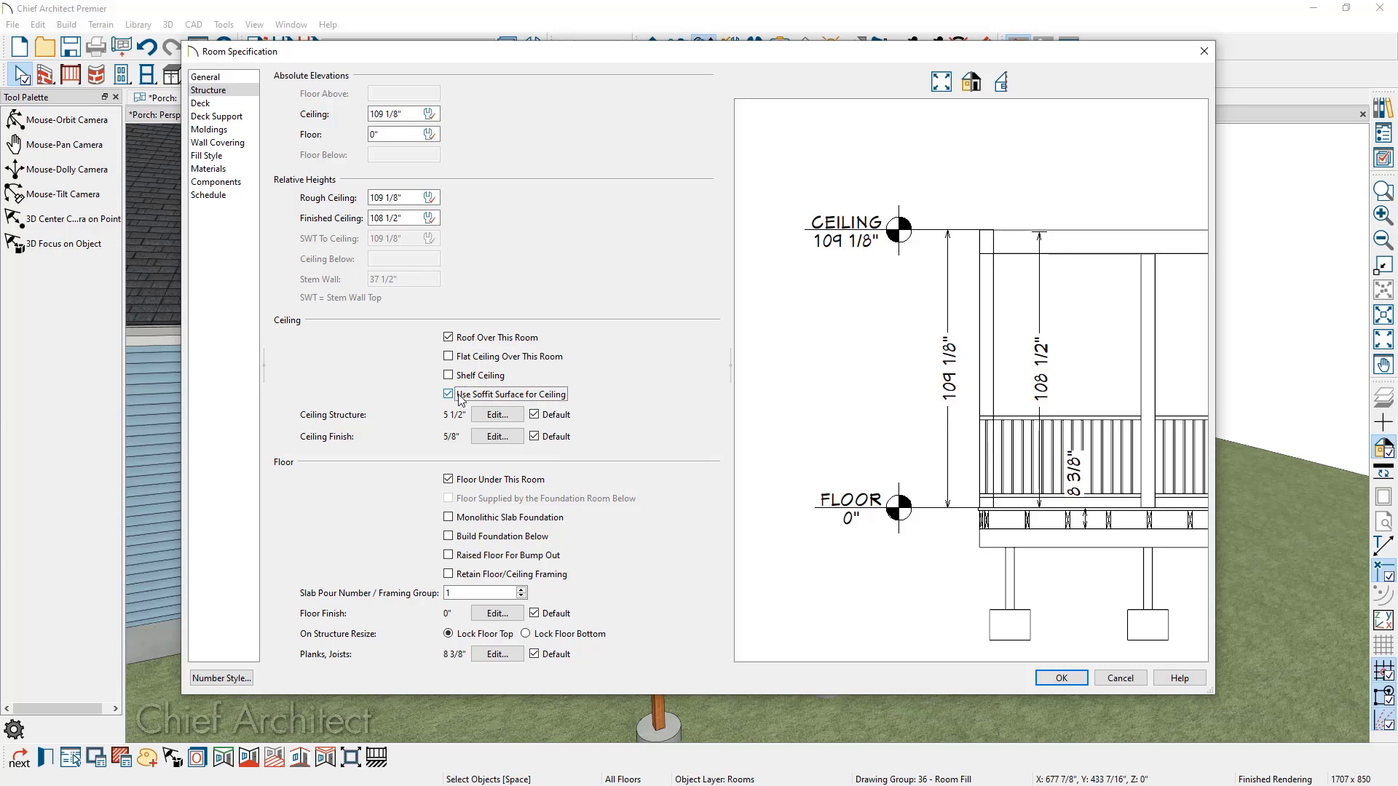
click(240, 104)
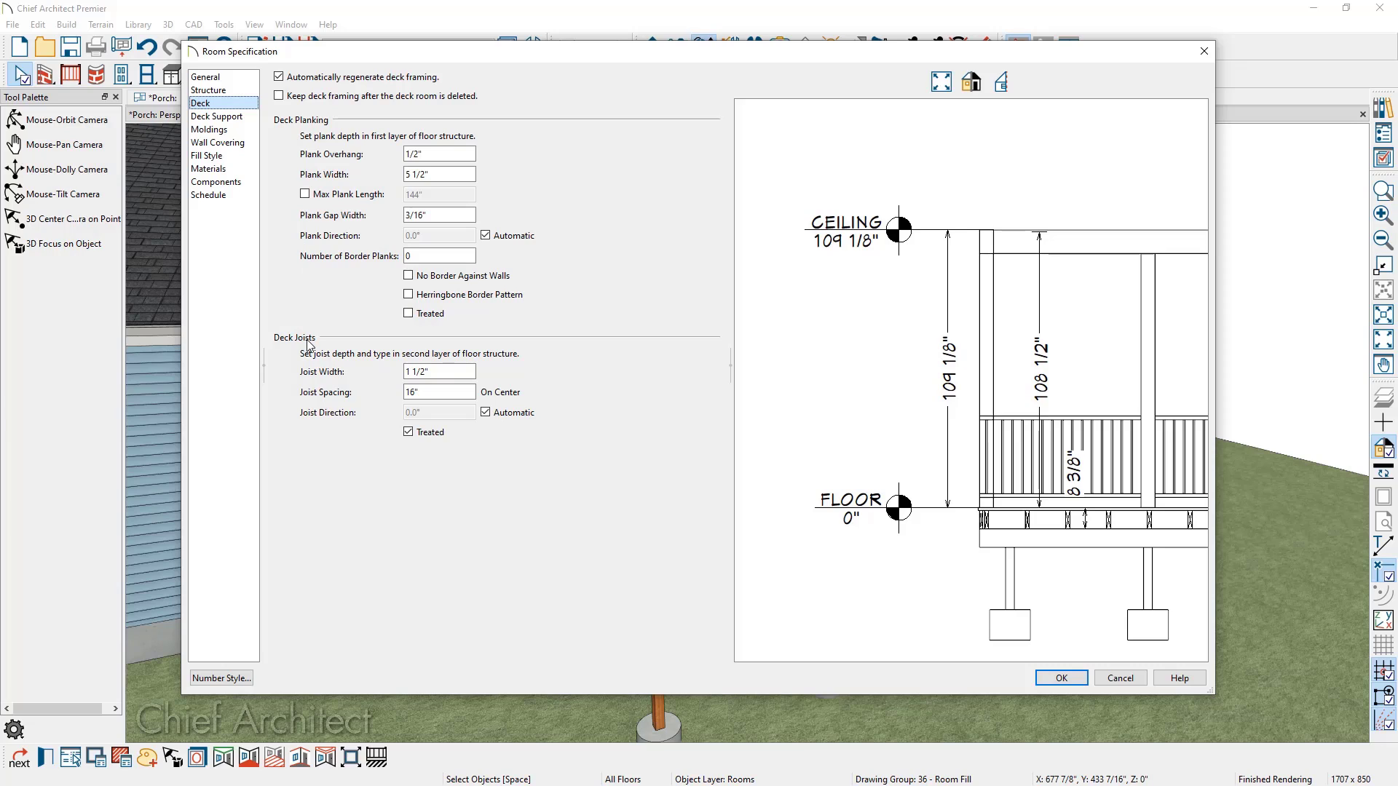
click(248, 118)
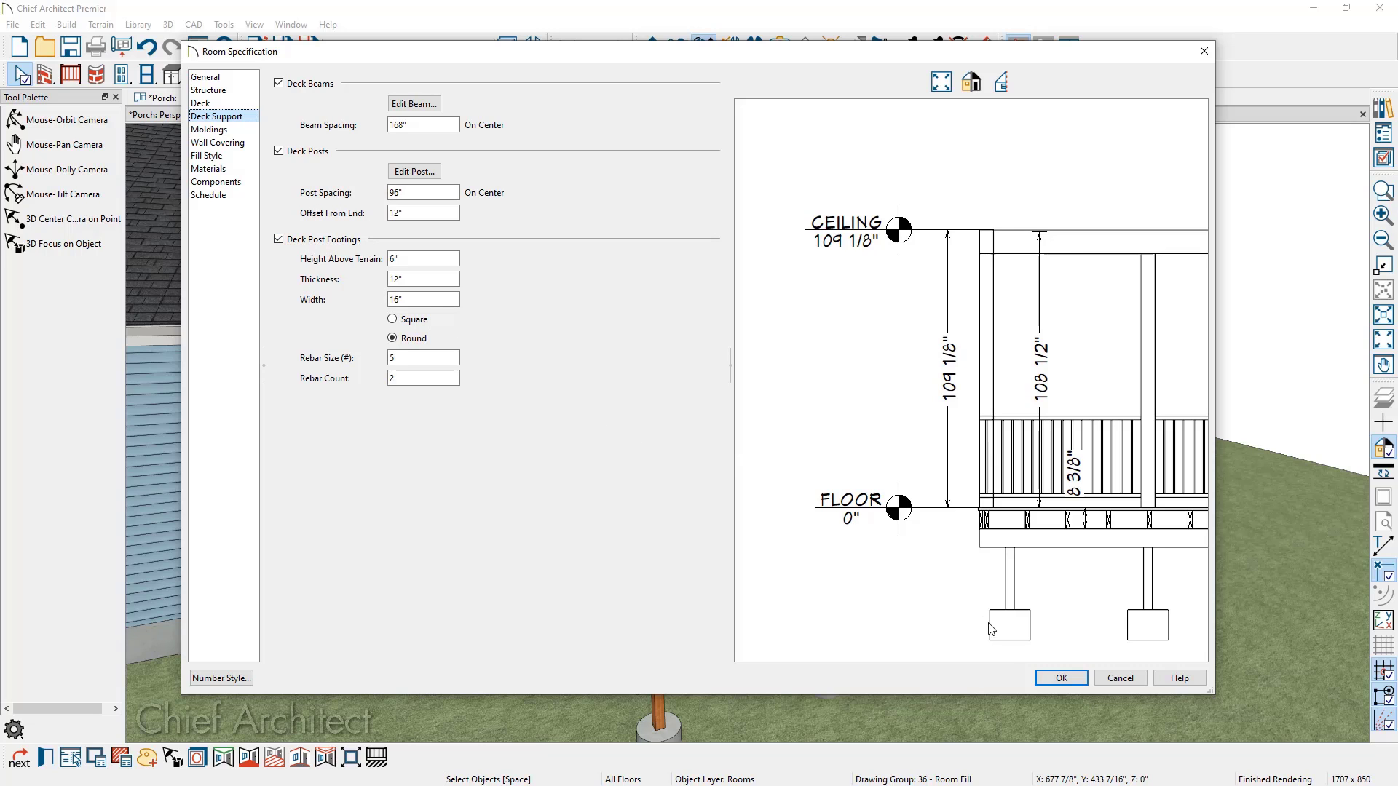
click(1057, 677)
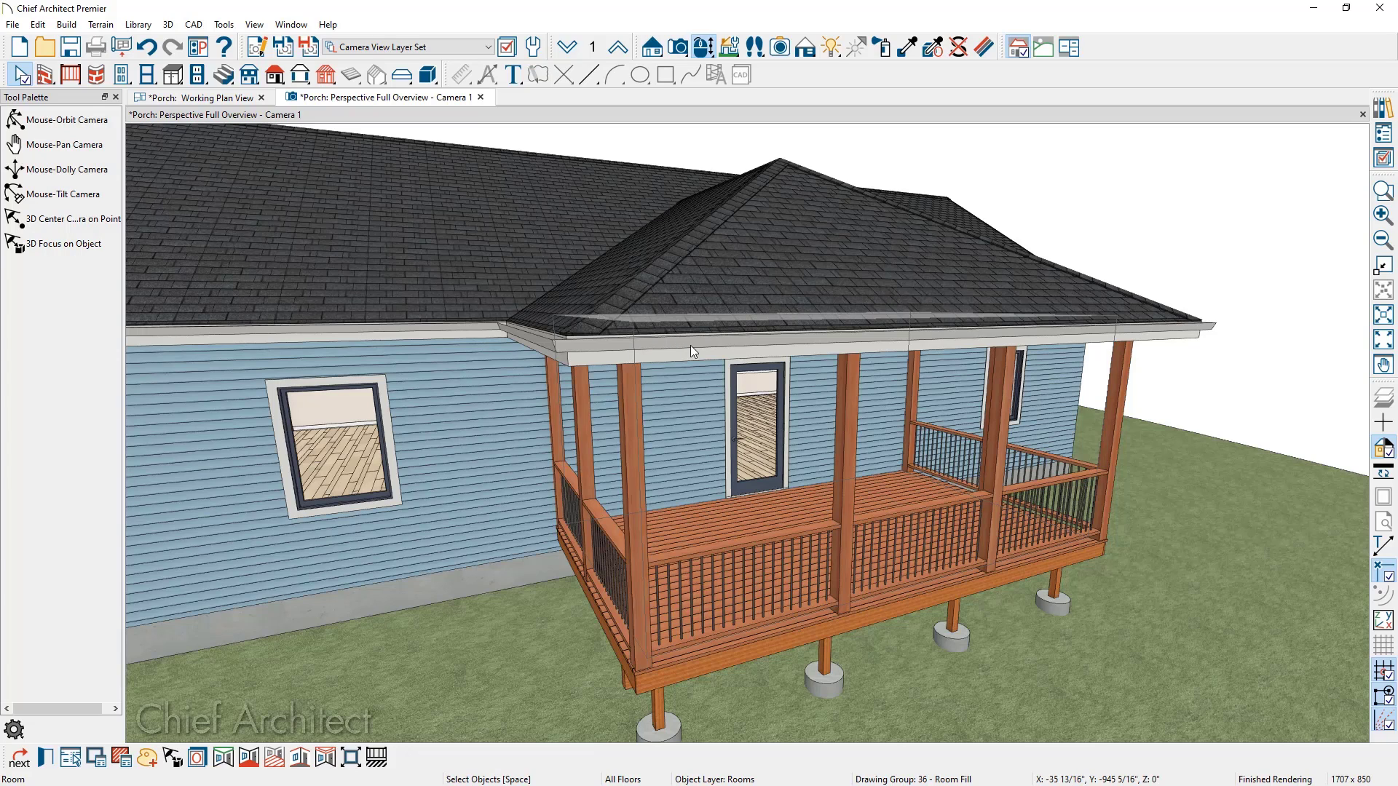
Make the porch's front railing a full gable wall so the roof over it becomes a gable
click(846, 510)
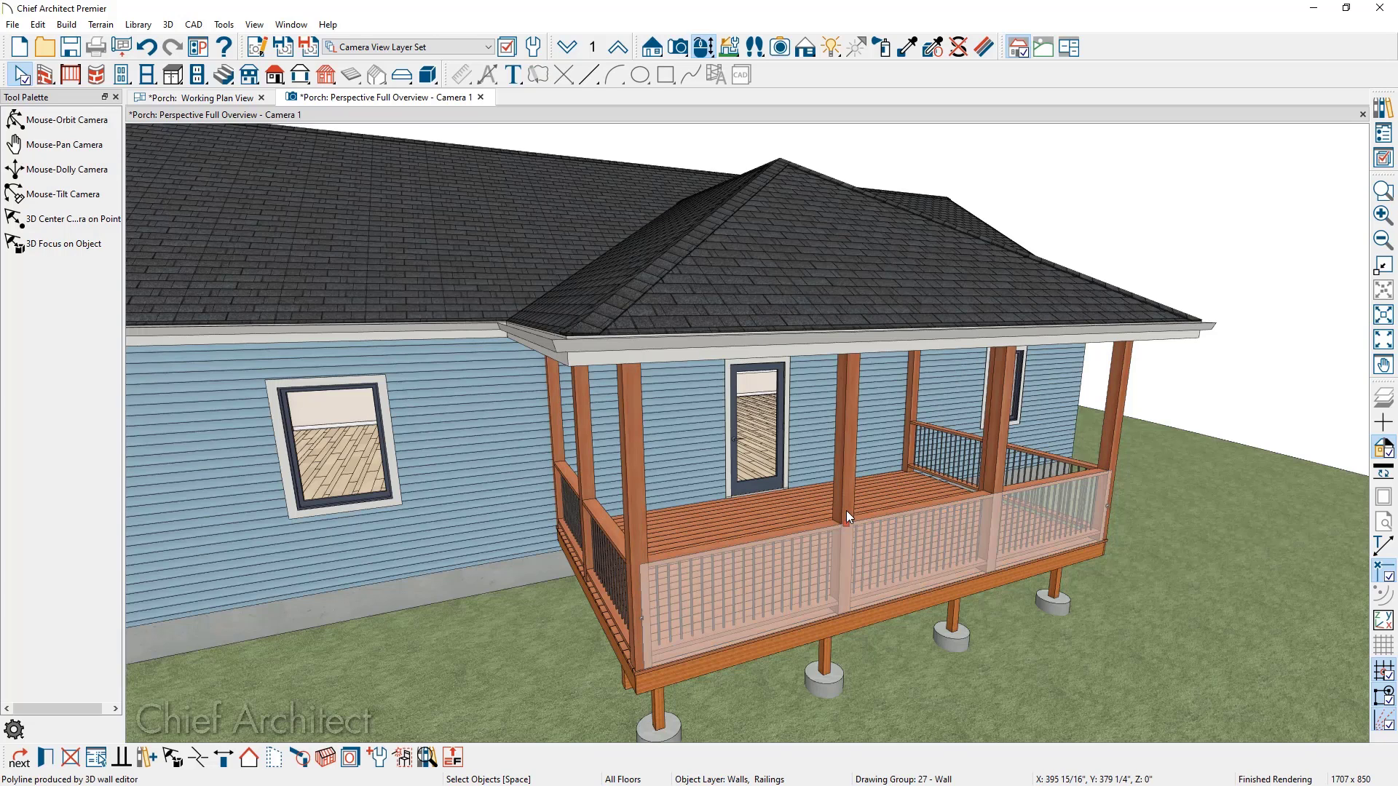
click(249, 759)
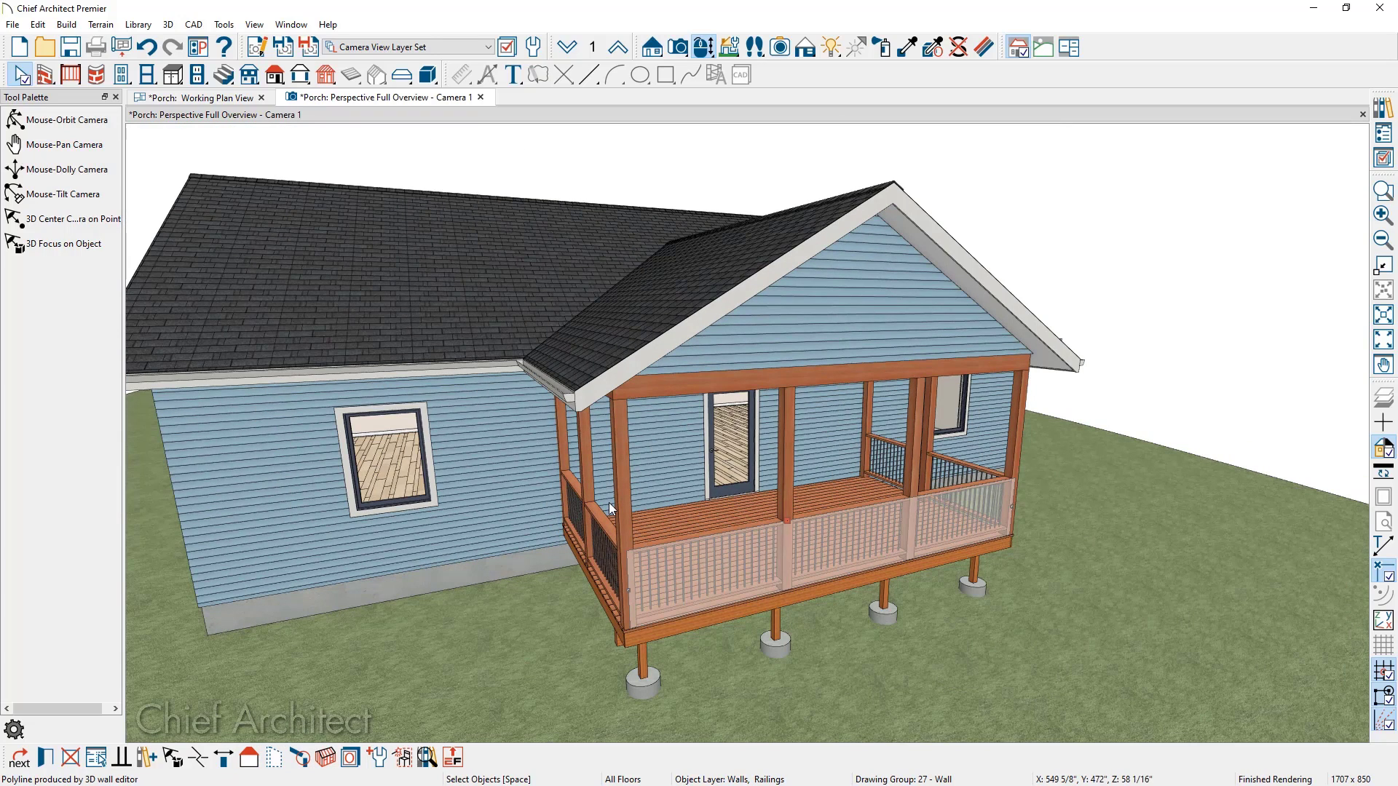
key(Escape)
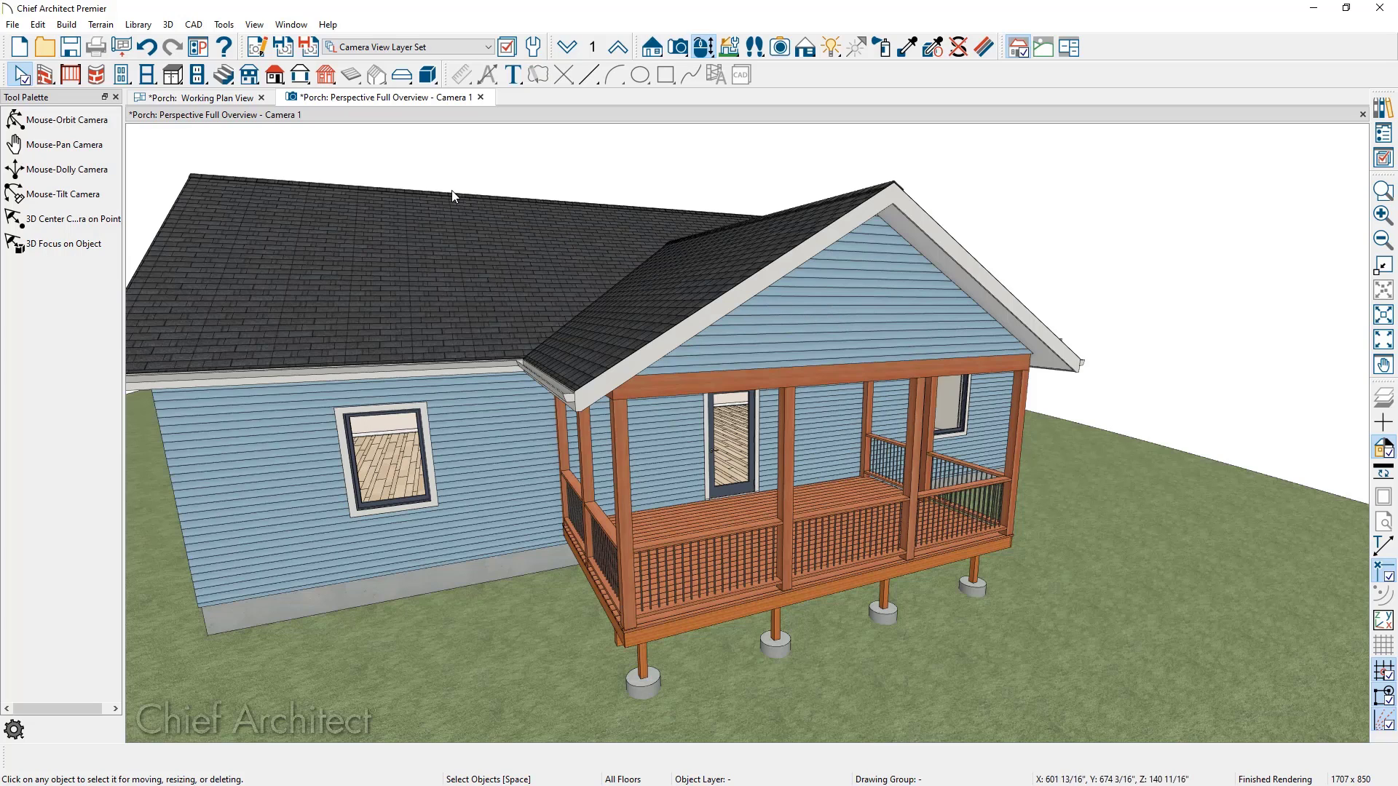
Create a Cross Section/Elevation view from the floor plan, looking from outside the porch's front railing toward the house
click(230, 102)
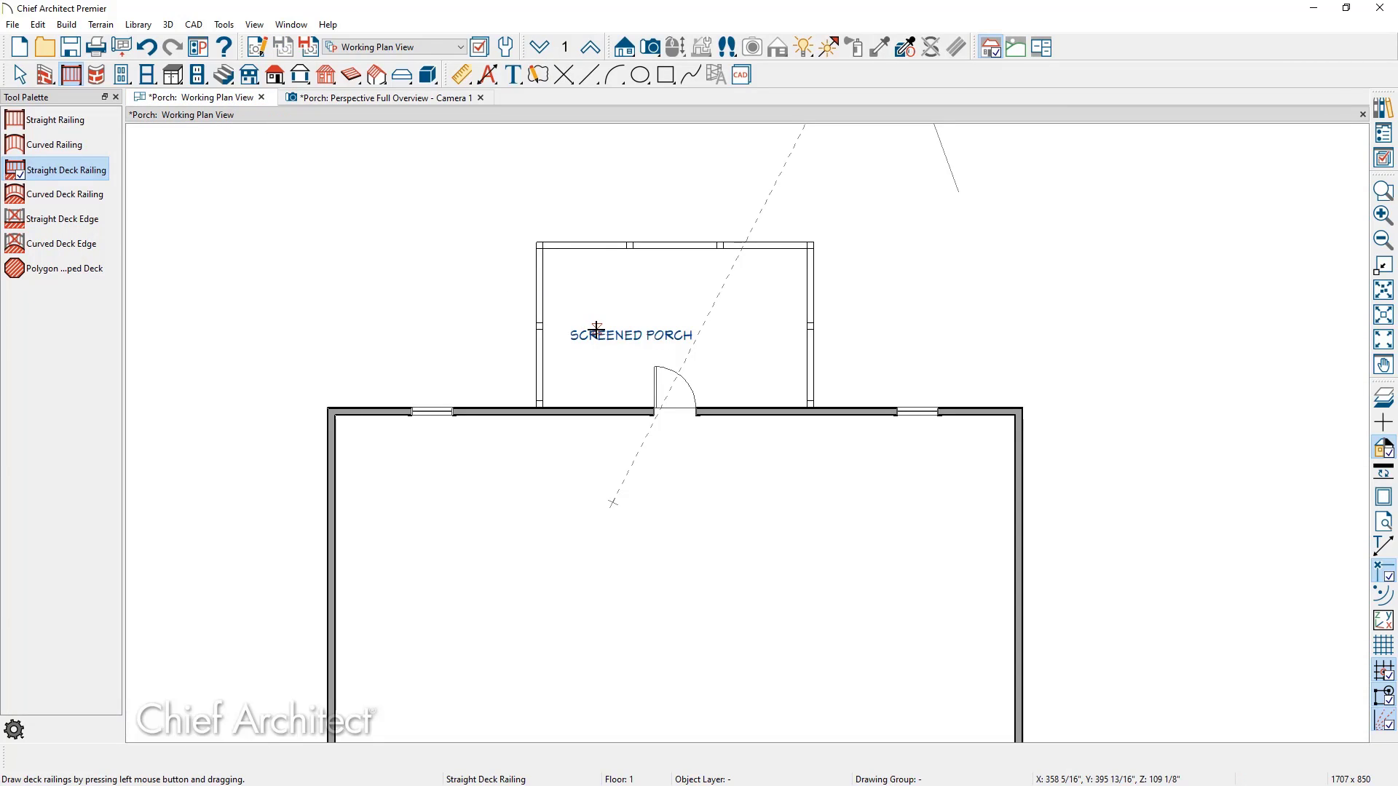
key(space)
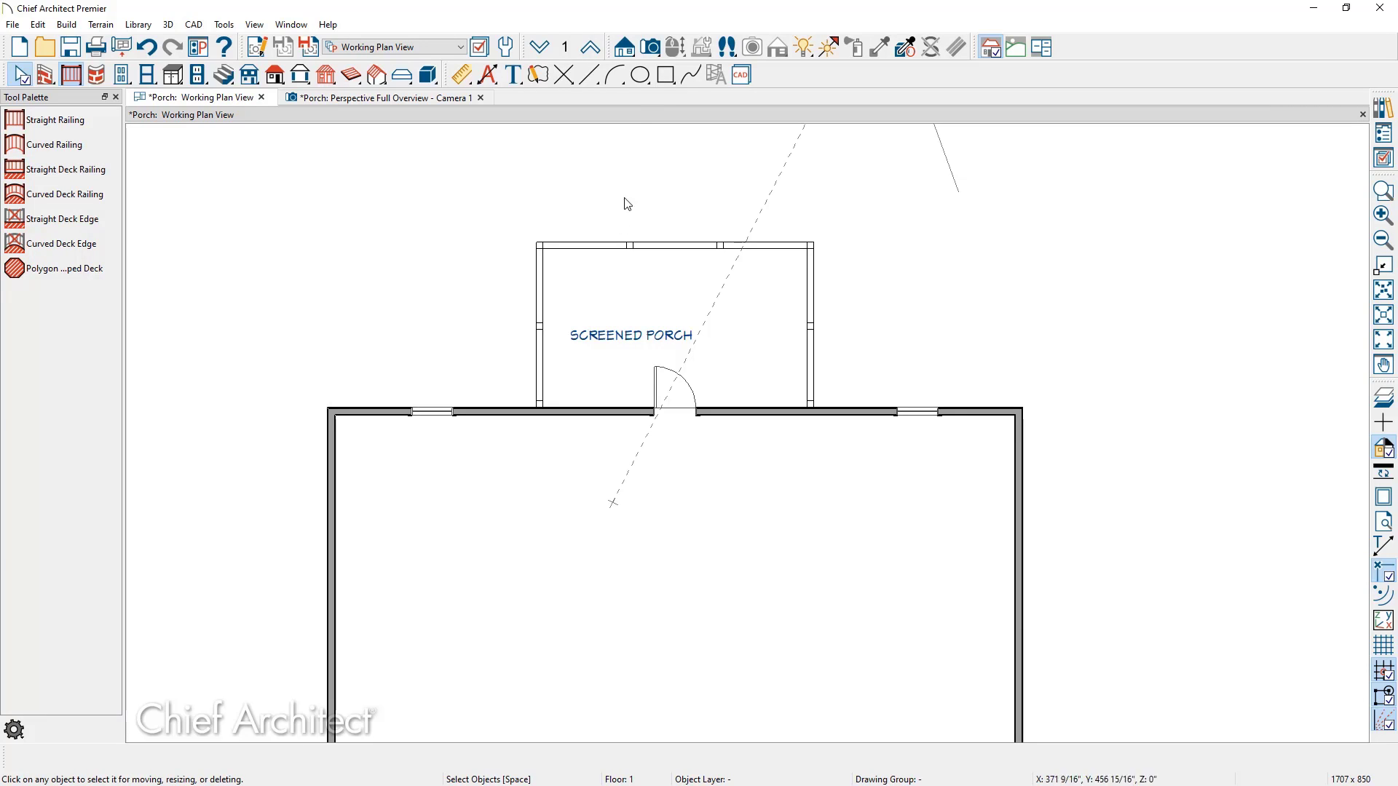
click(628, 54)
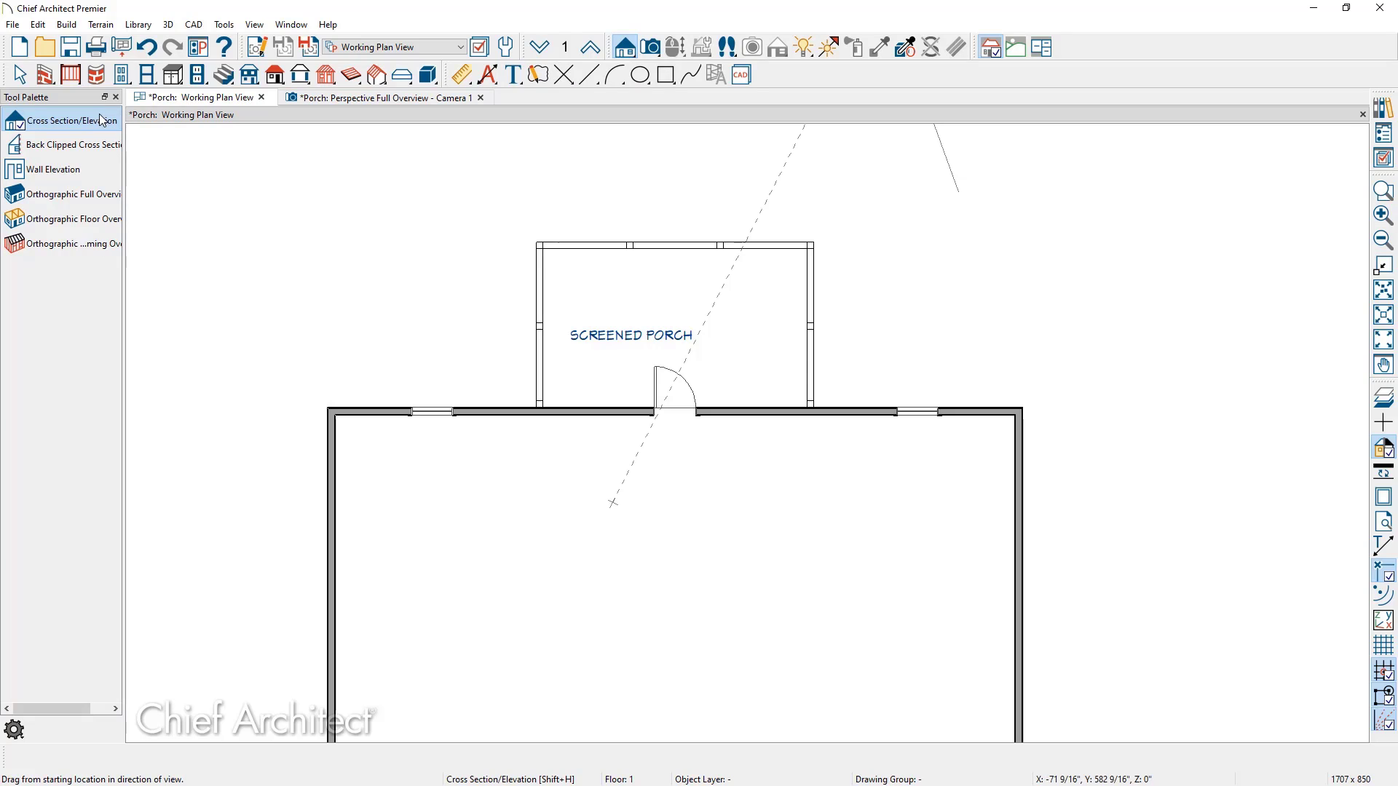
drag(673, 190, 670, 261)
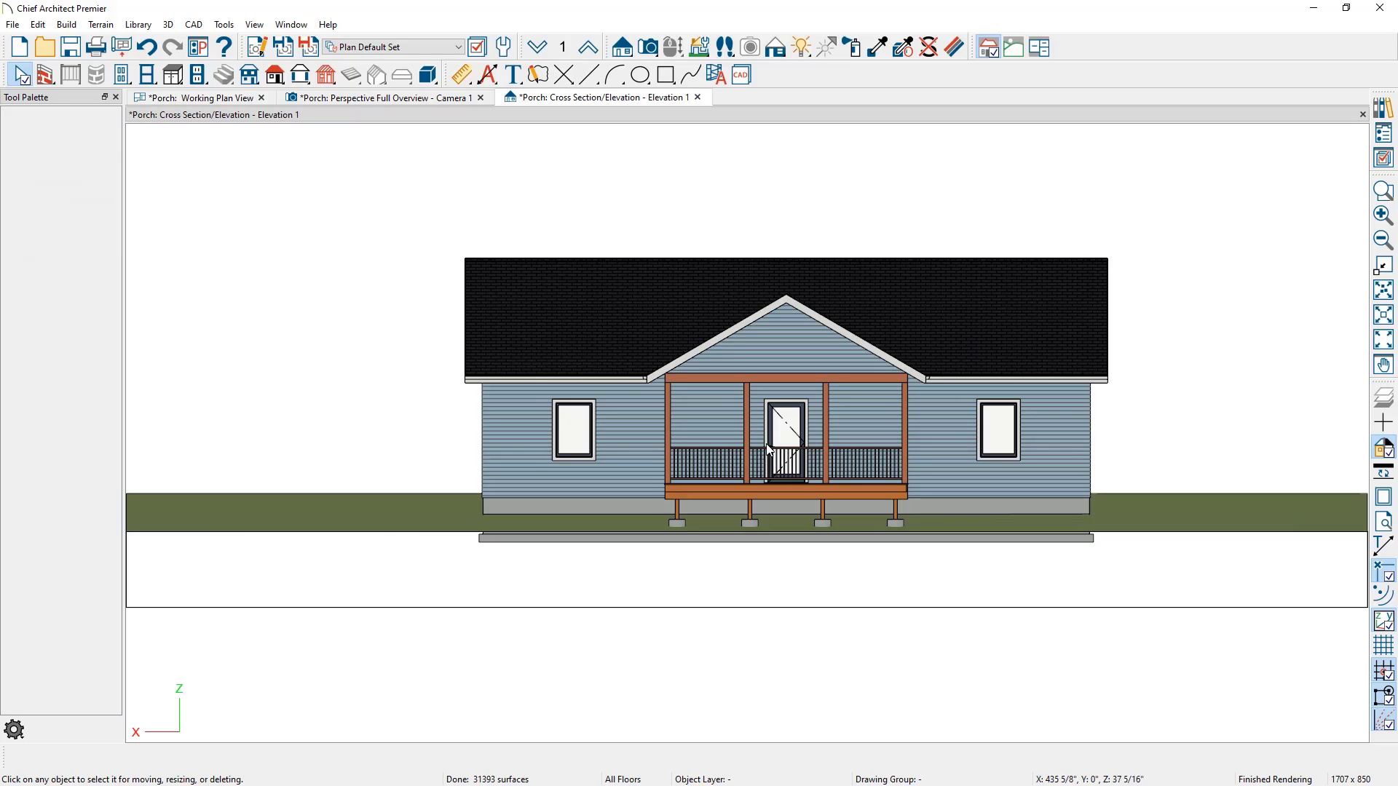
scroll(767, 449, up, 3)
scroll(766, 450, up, 1)
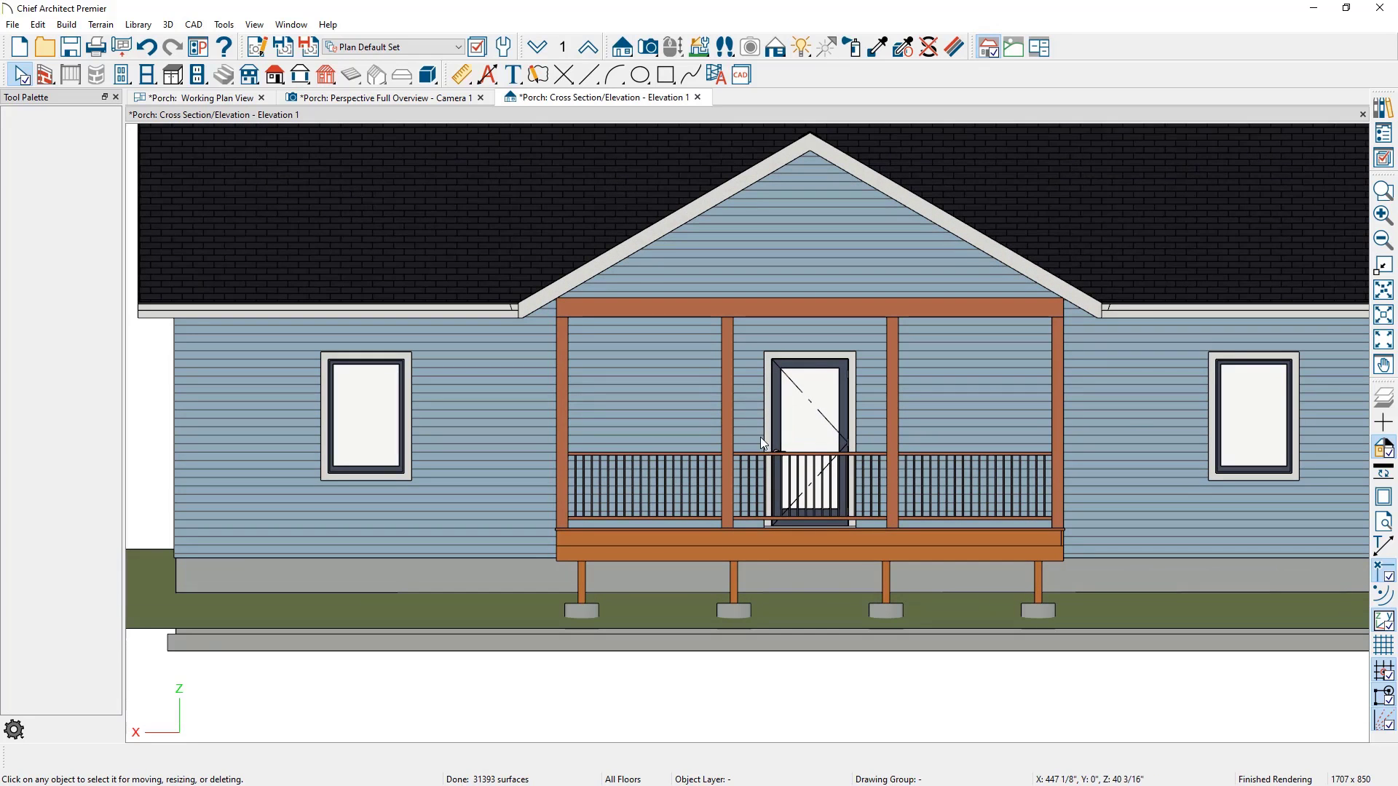
Draw a 3D solid about 240" wide and 109 1/8" high over the porch front, fitting it from beam top to deck and between outer post edges
click(428, 75)
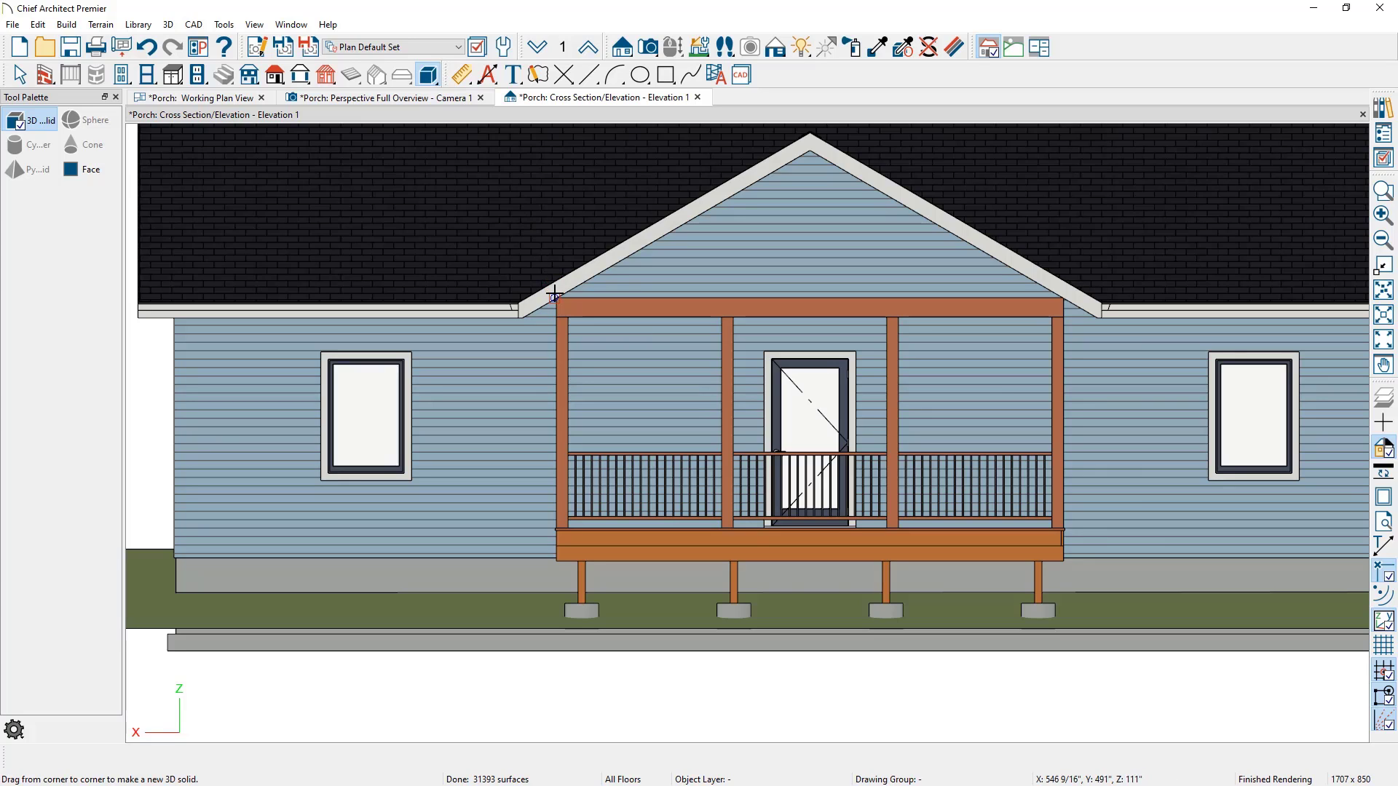
drag(556, 298, 1059, 530)
scroll(1057, 529, up, 2)
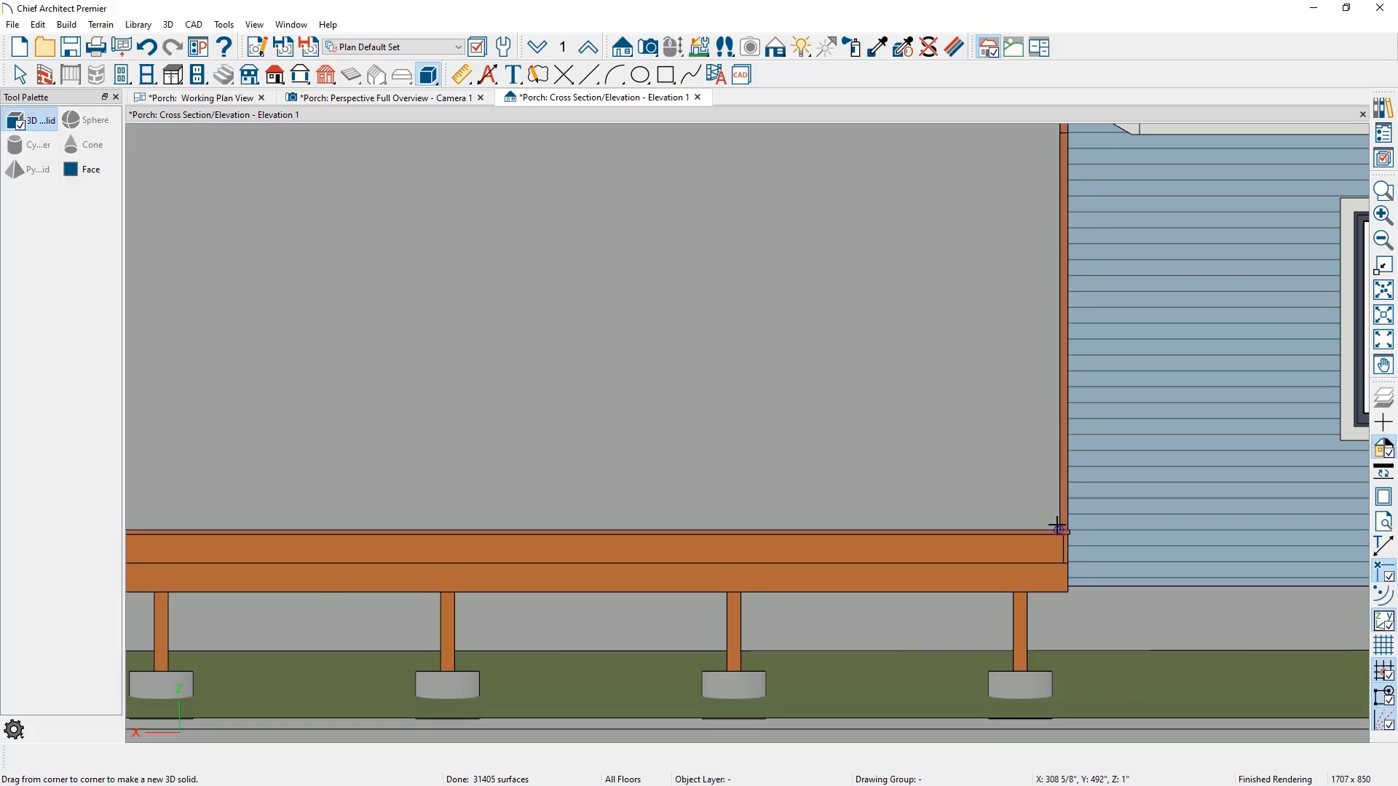
scroll(1057, 530, up, 1)
click(1060, 509)
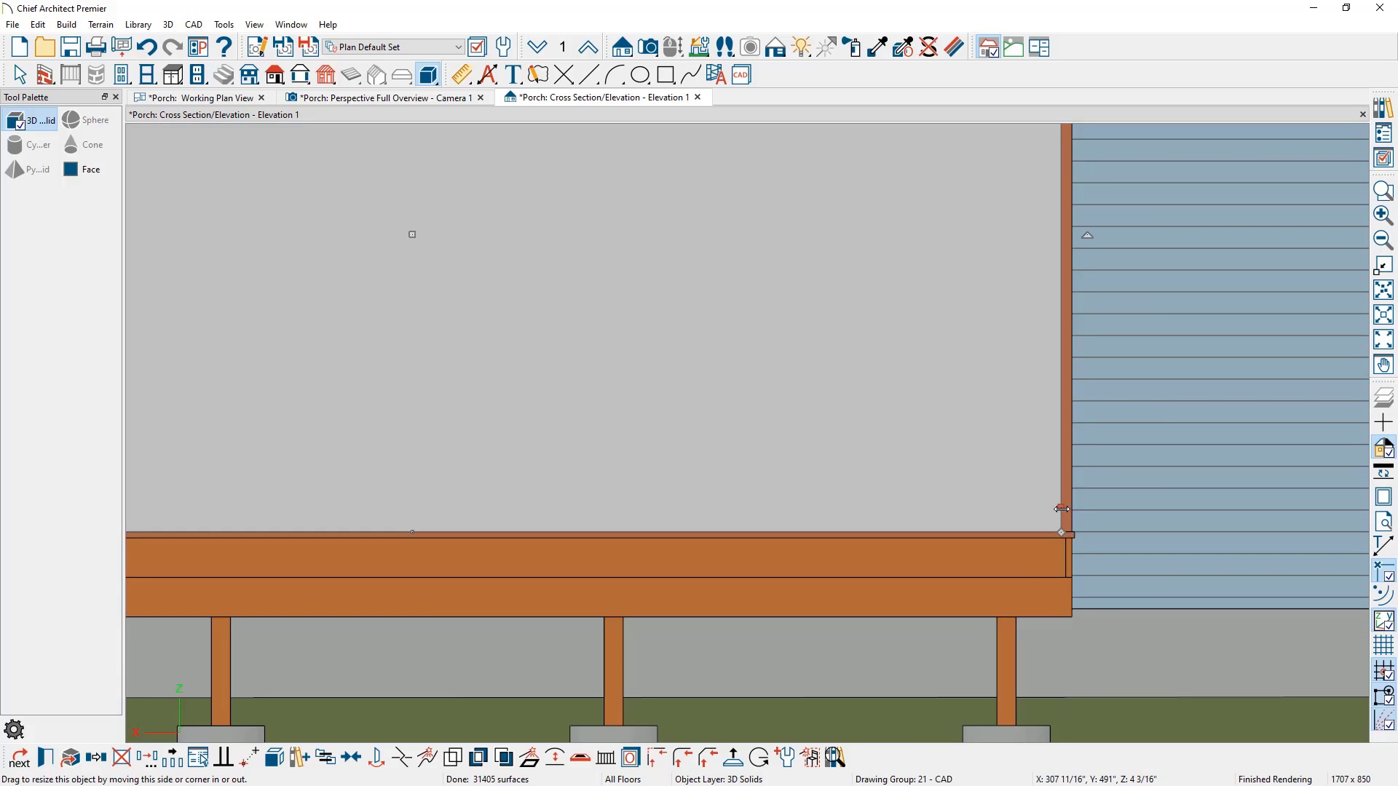
drag(1062, 509, 1072, 507)
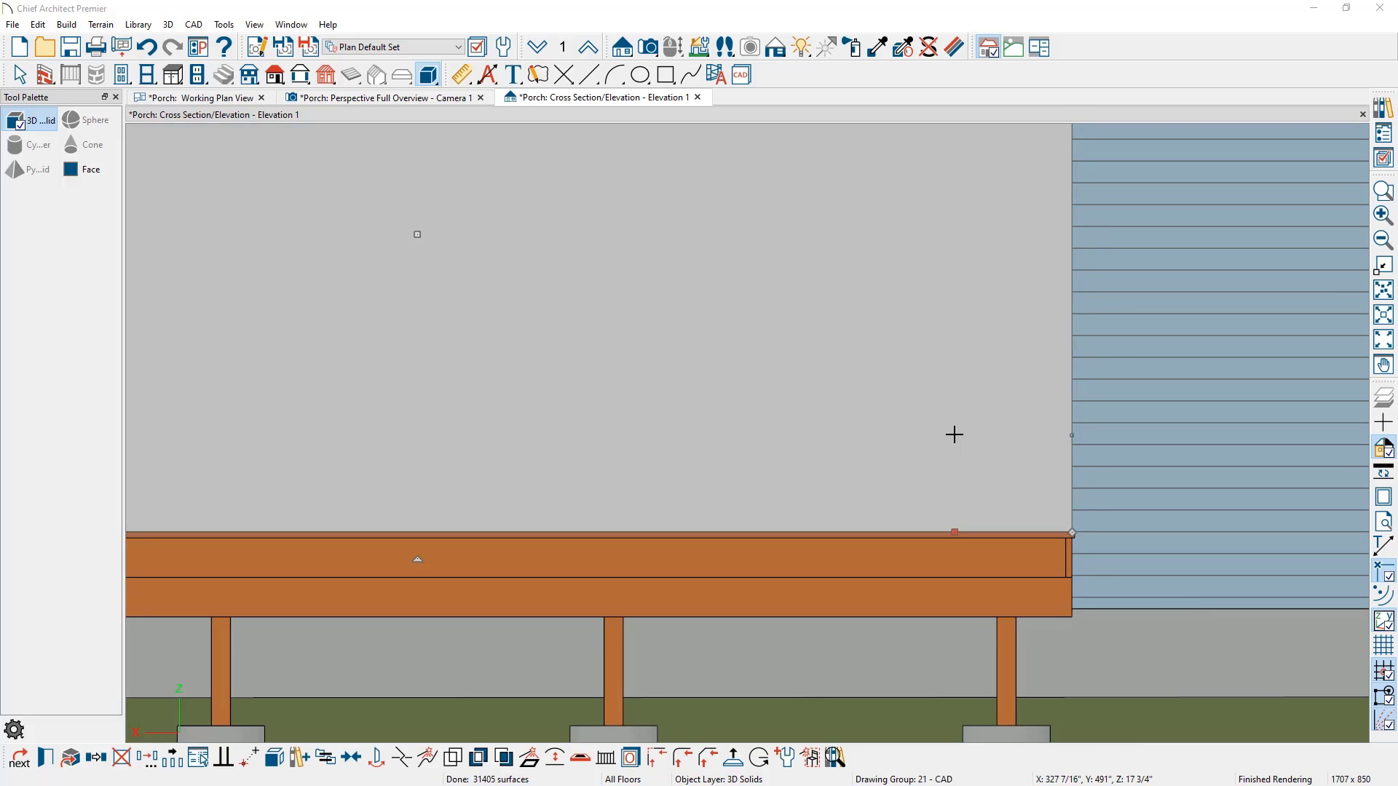
Set the 3D solid's depth to 3/16" and check the panel in the perspective view
double_click(954, 435)
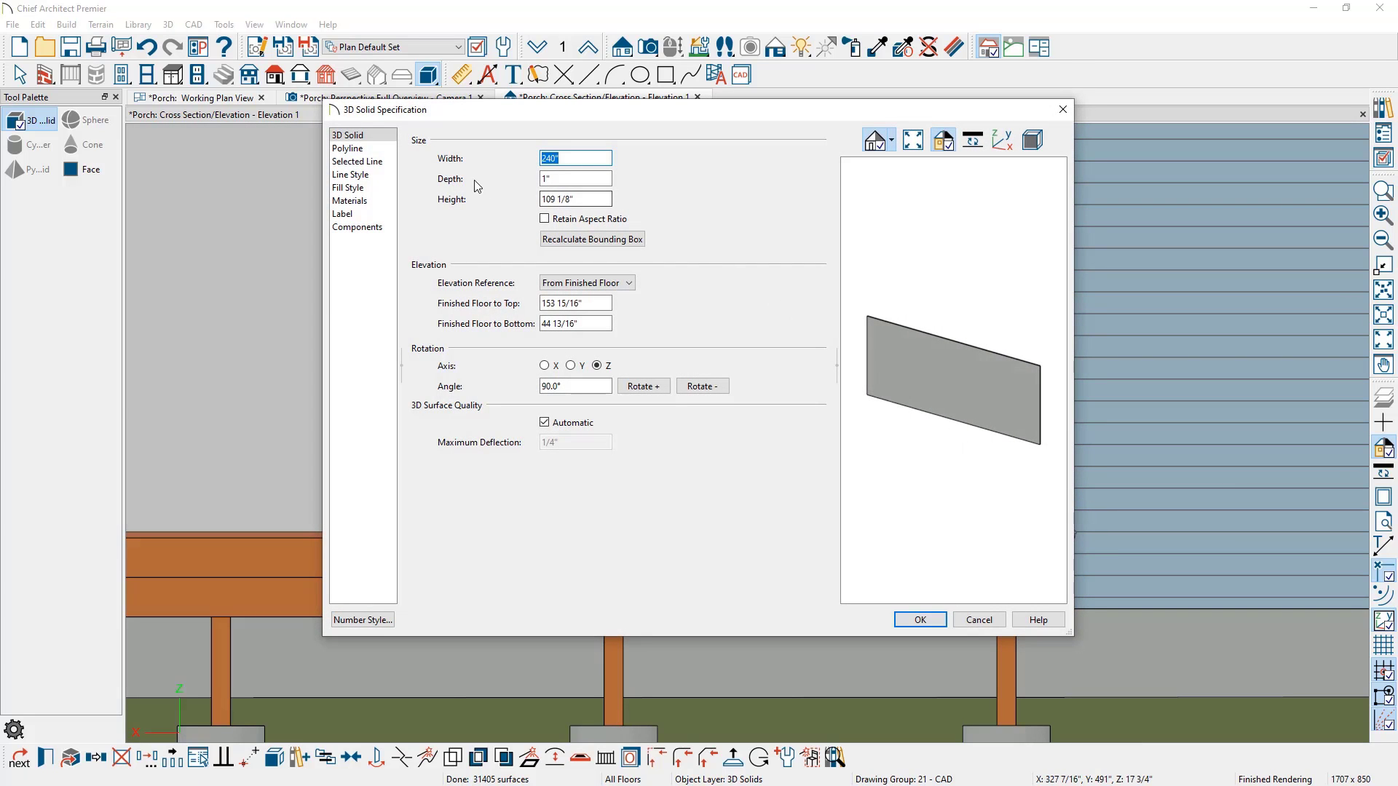
key(Tab)
text(3/16)
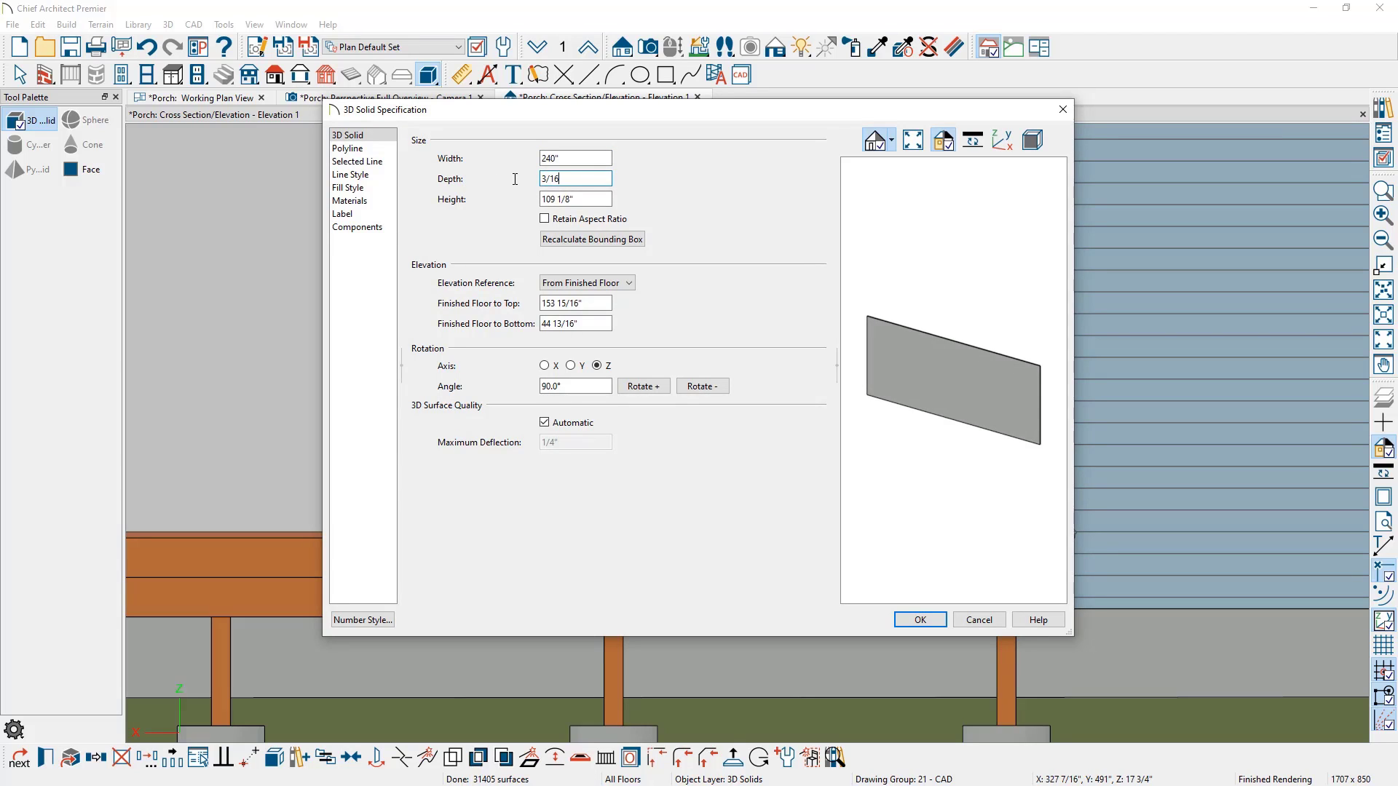
key(Return)
click(420, 104)
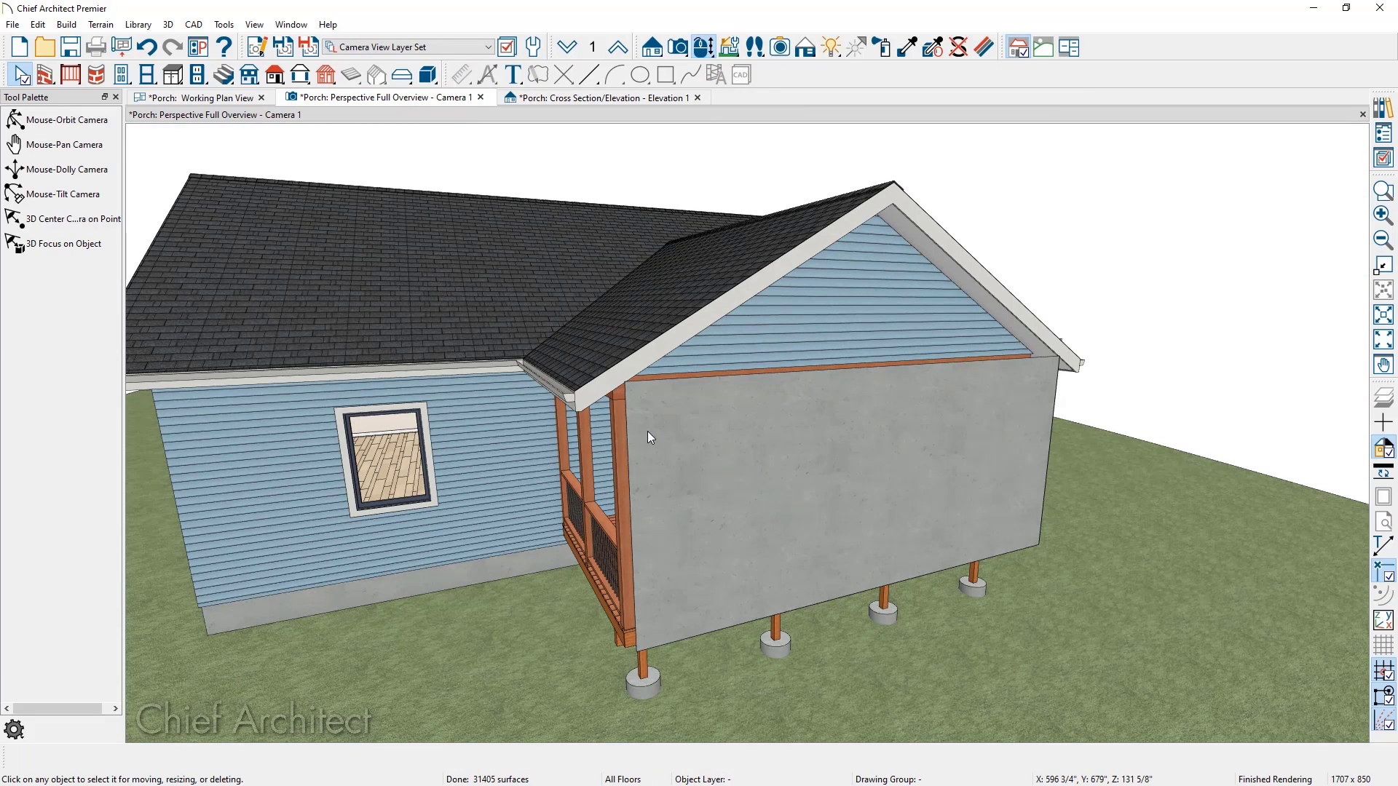
In the floor plan, move the front 3D solid point to point so its inner corner meets the porch front railing's outer corner
click(233, 102)
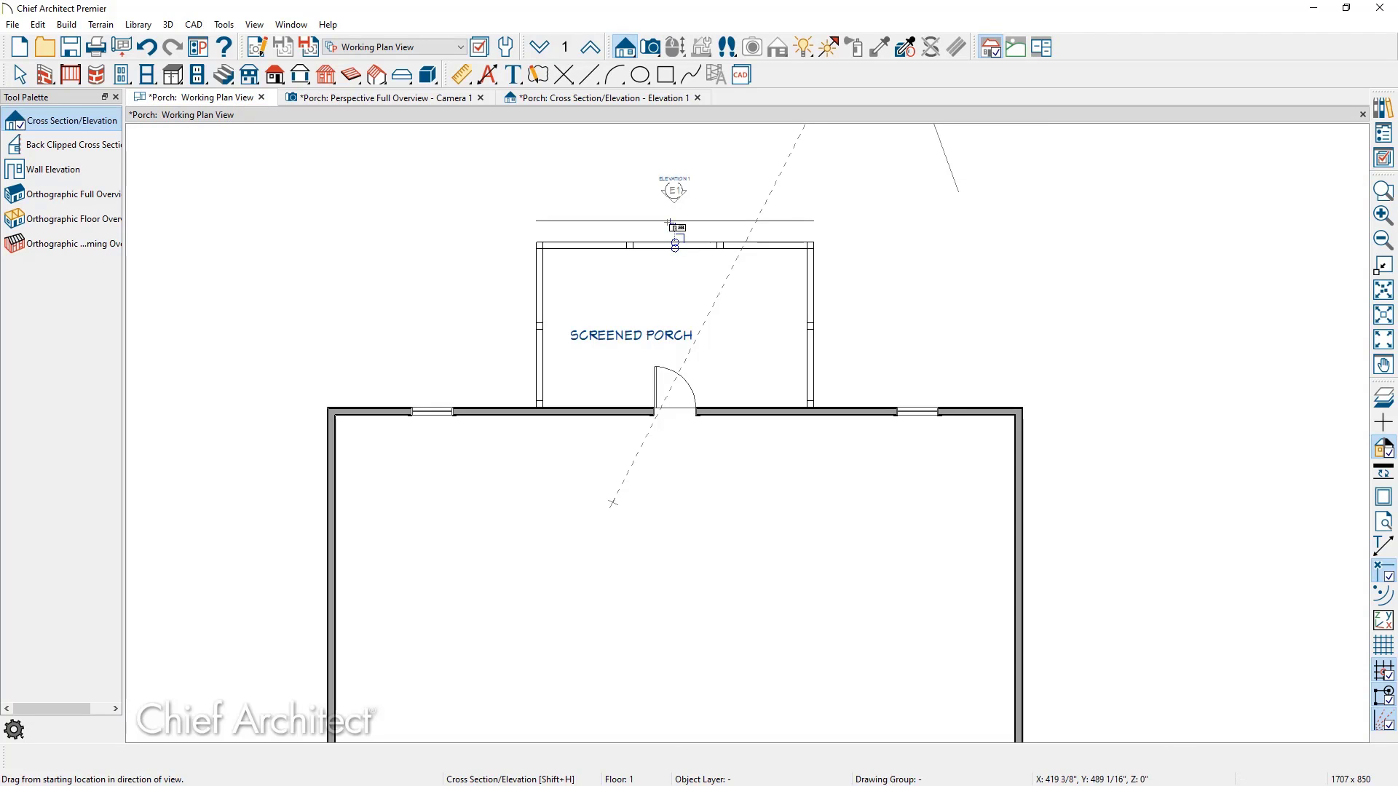
scroll(670, 226, up, 3)
scroll(852, 259, up, 2)
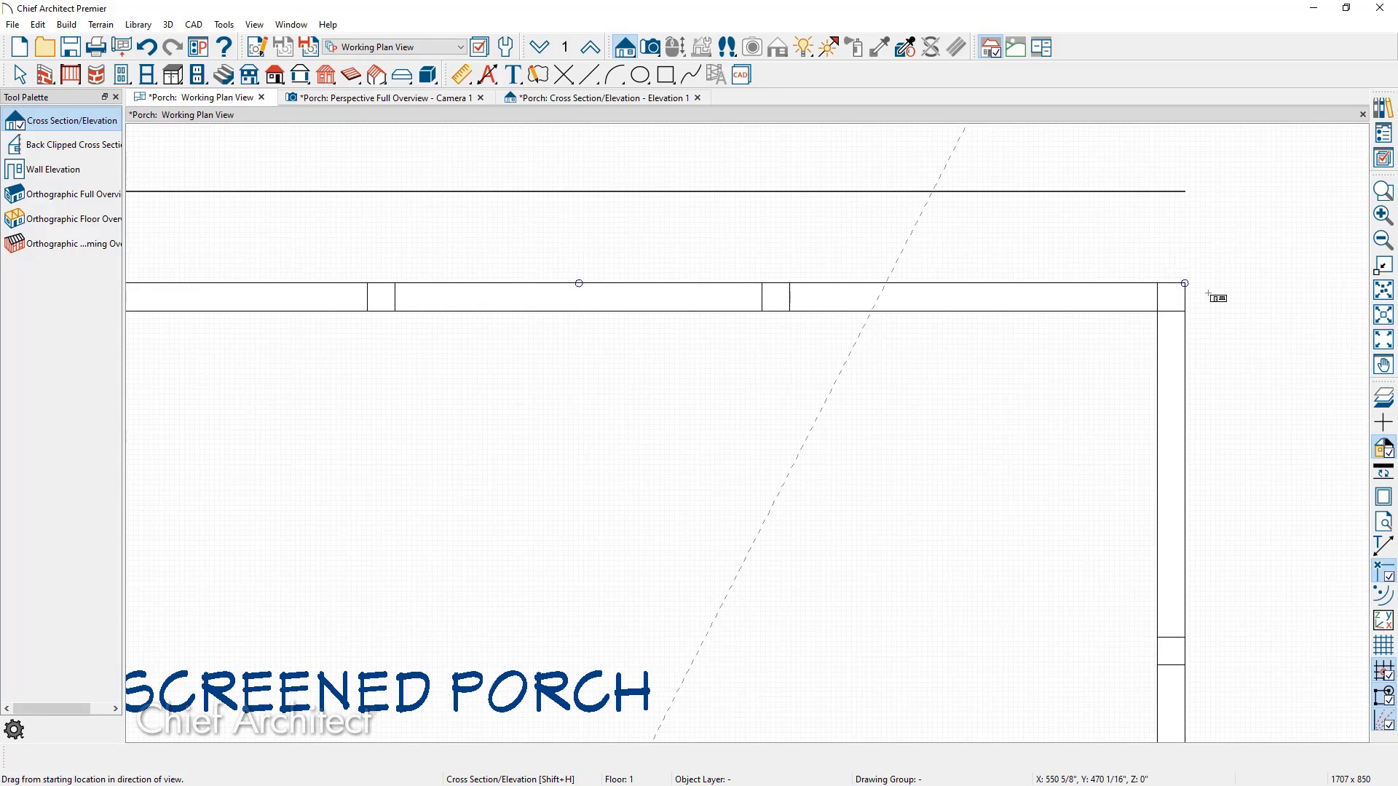
key(space)
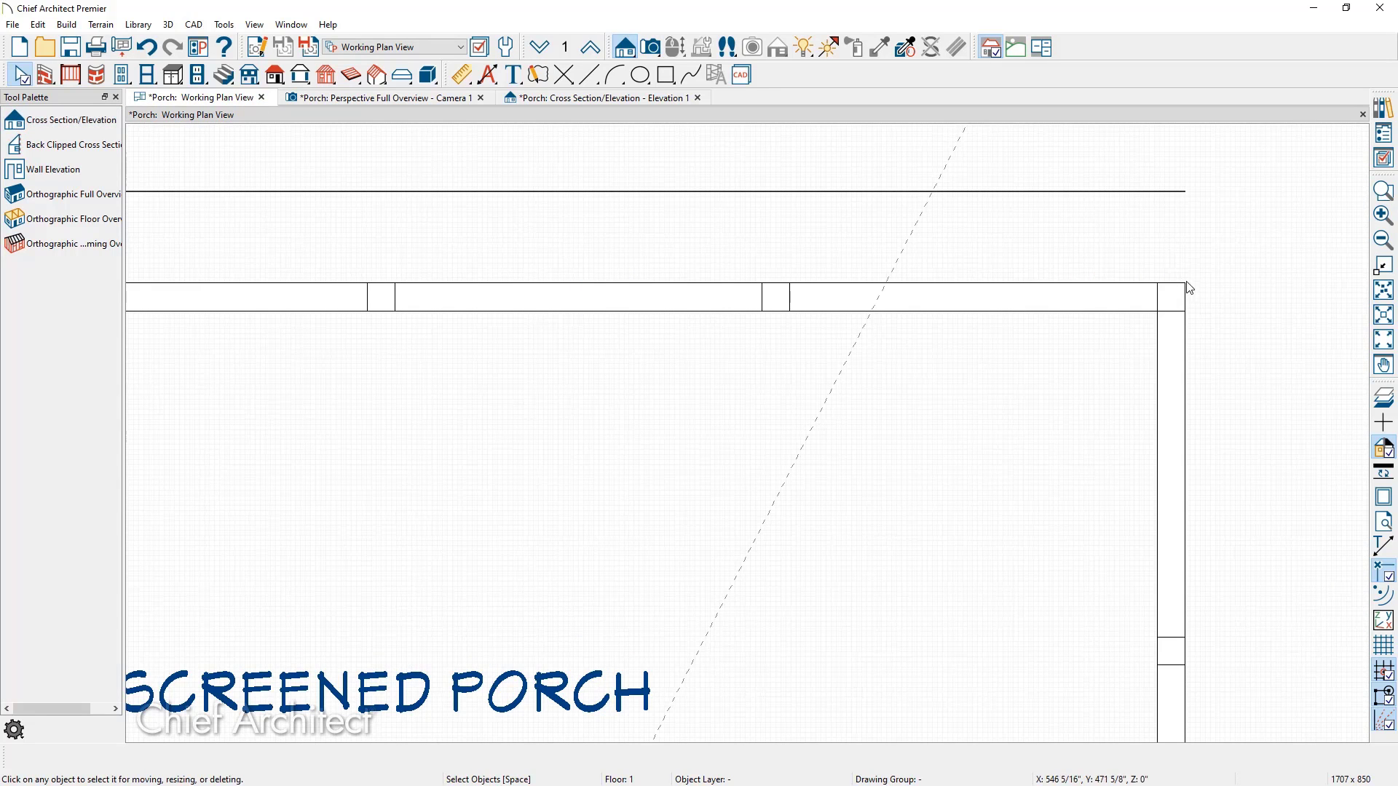
scroll(1192, 206, up, 5)
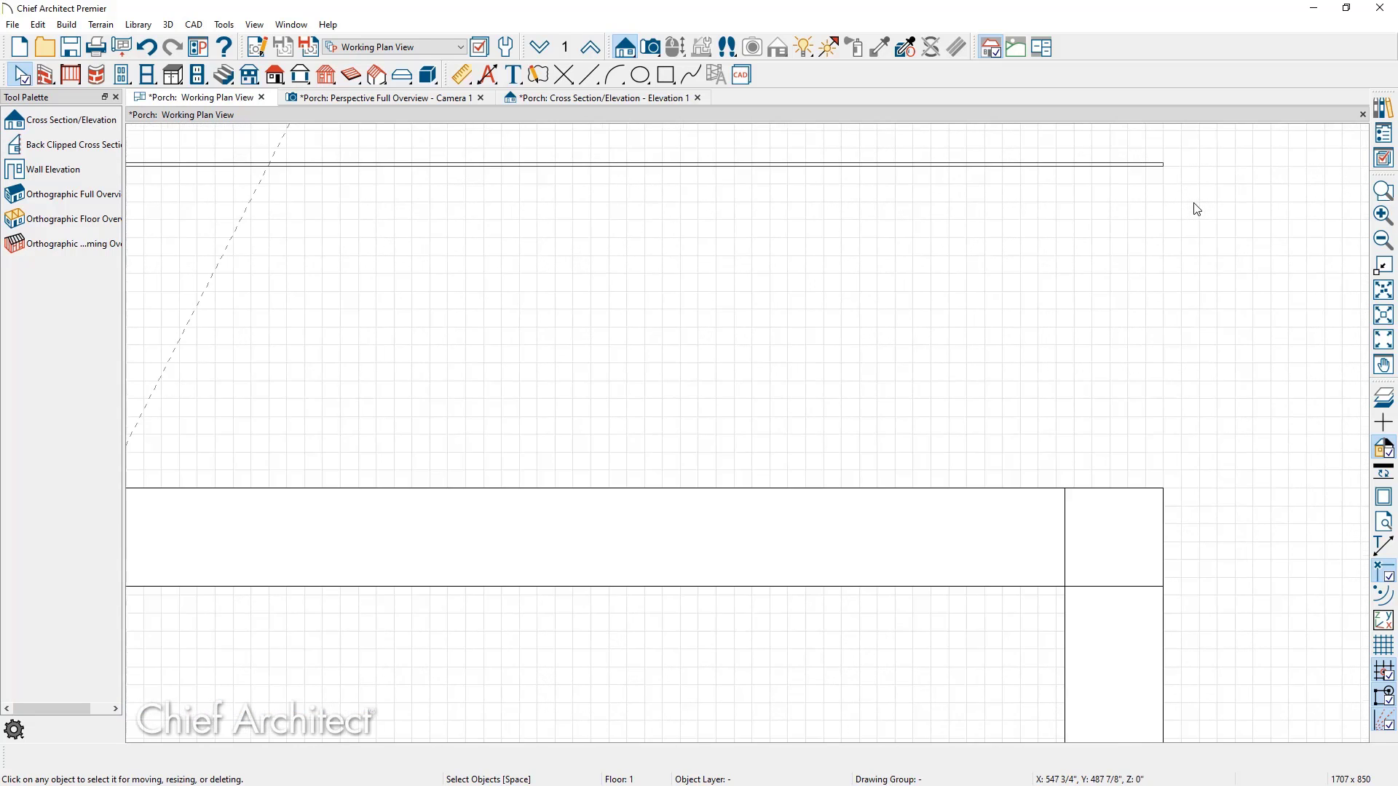
click(1110, 142)
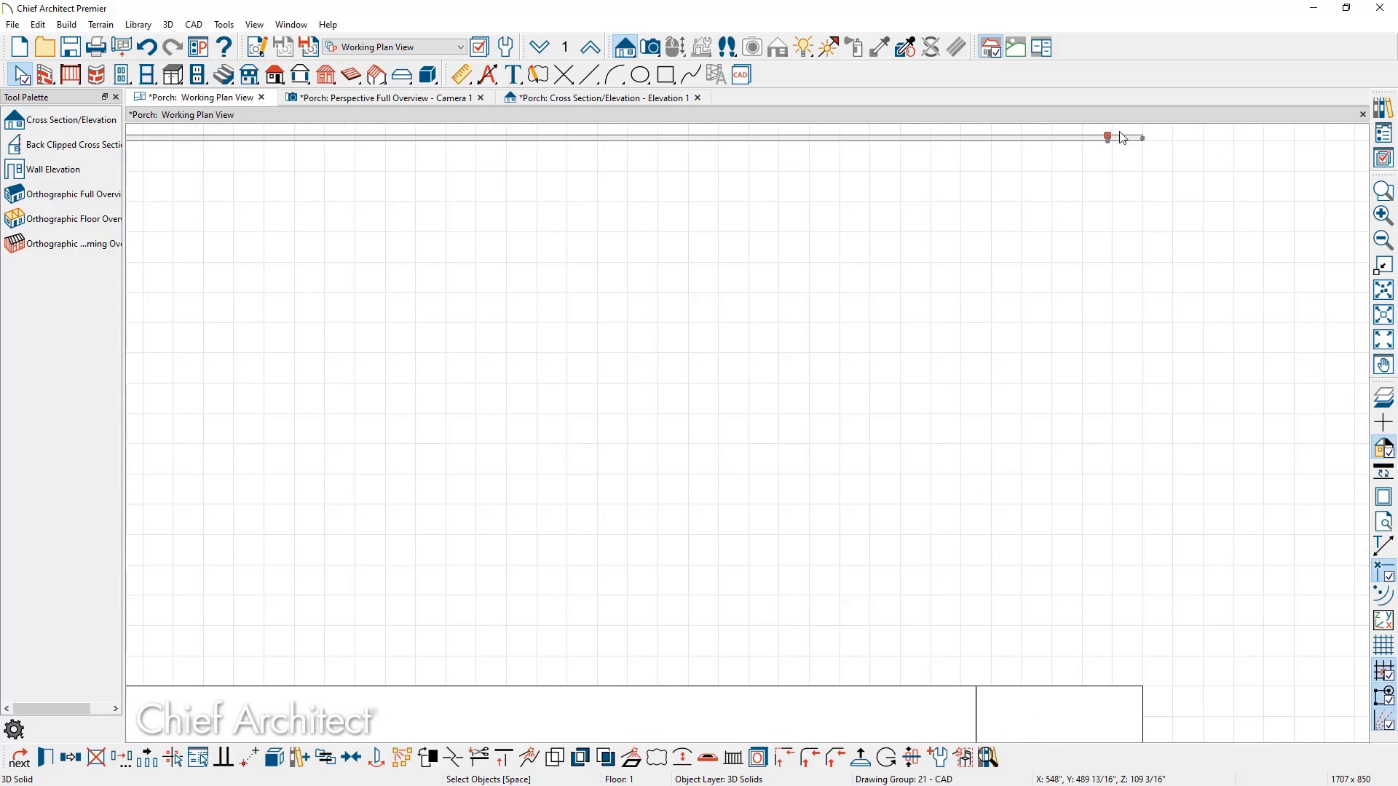
scroll(1139, 174, up, 3)
middle_drag(1158, 197, 1079, 353)
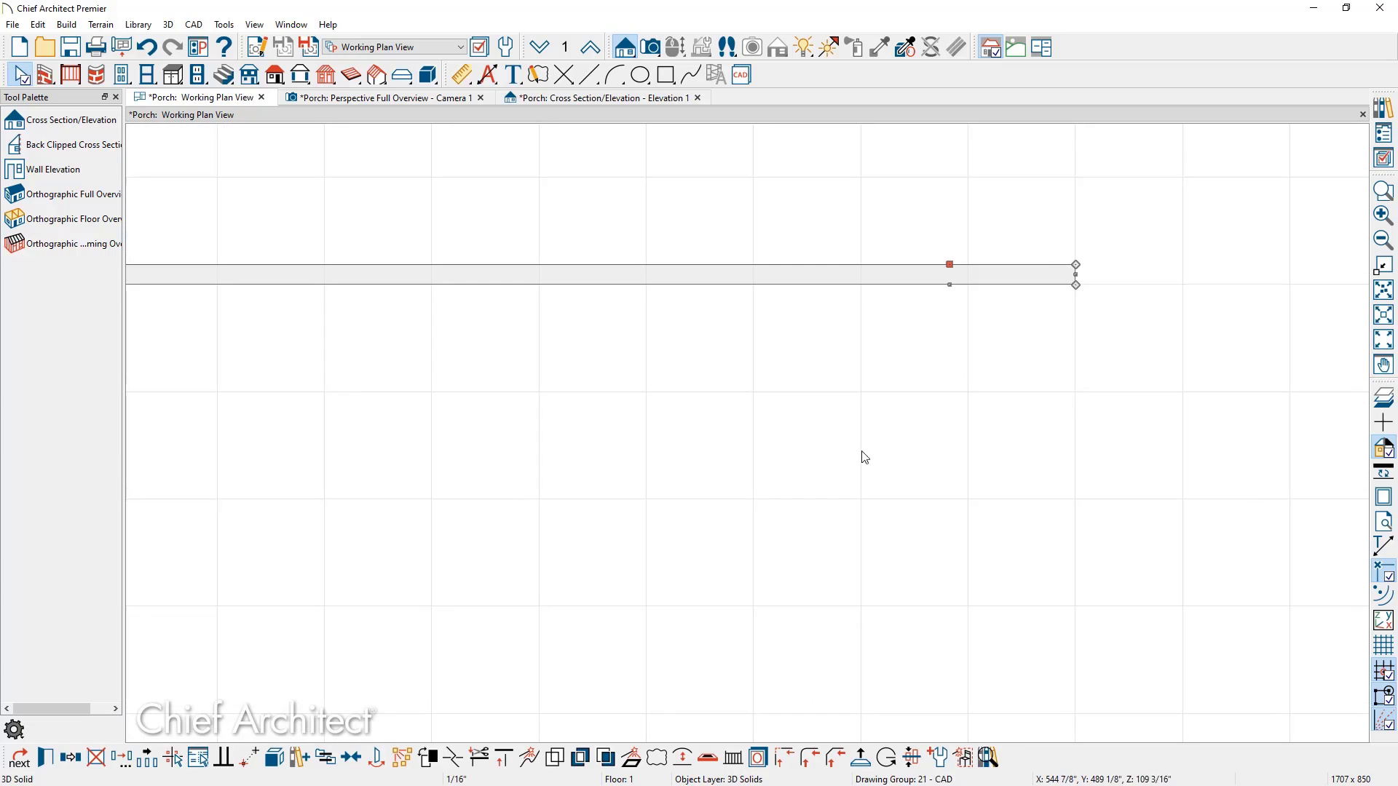
click(270, 754)
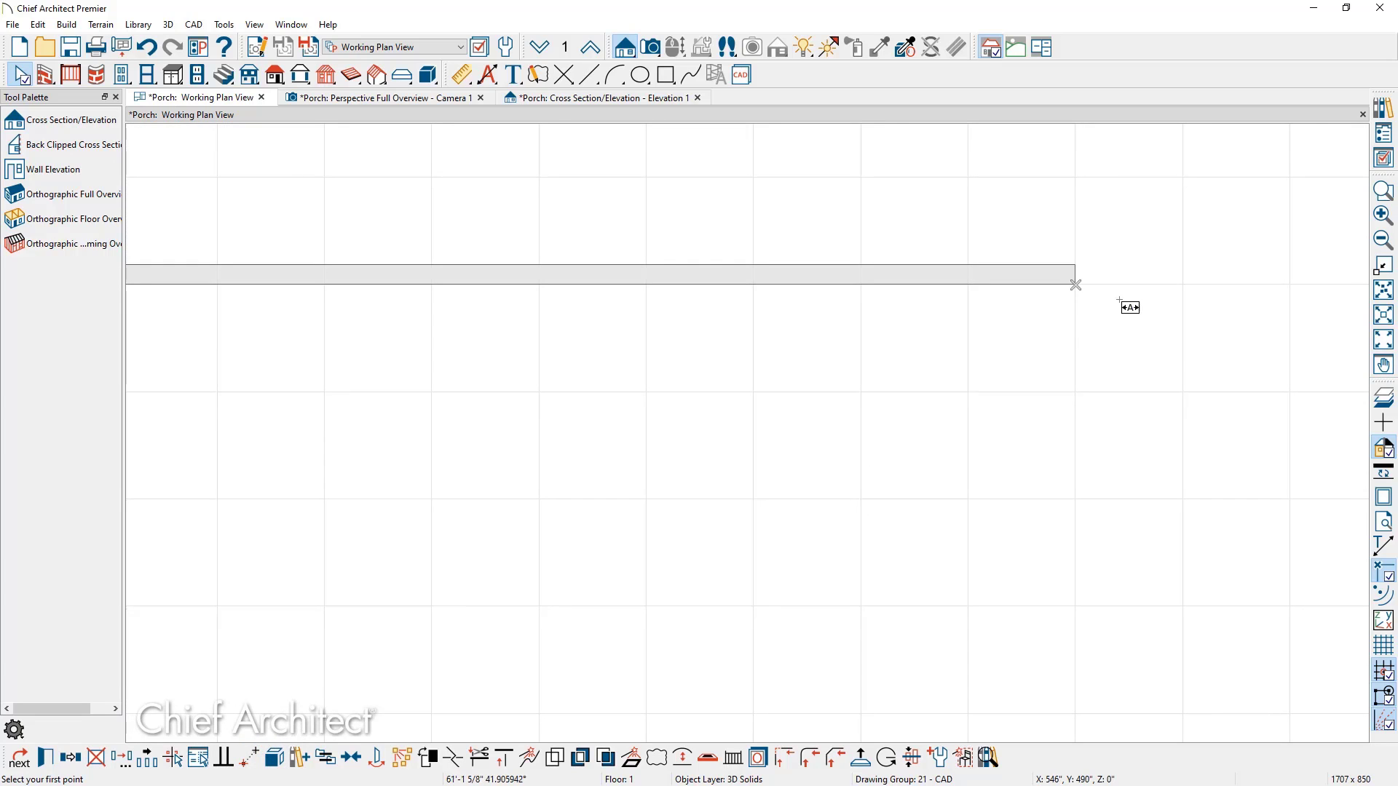
click(1075, 285)
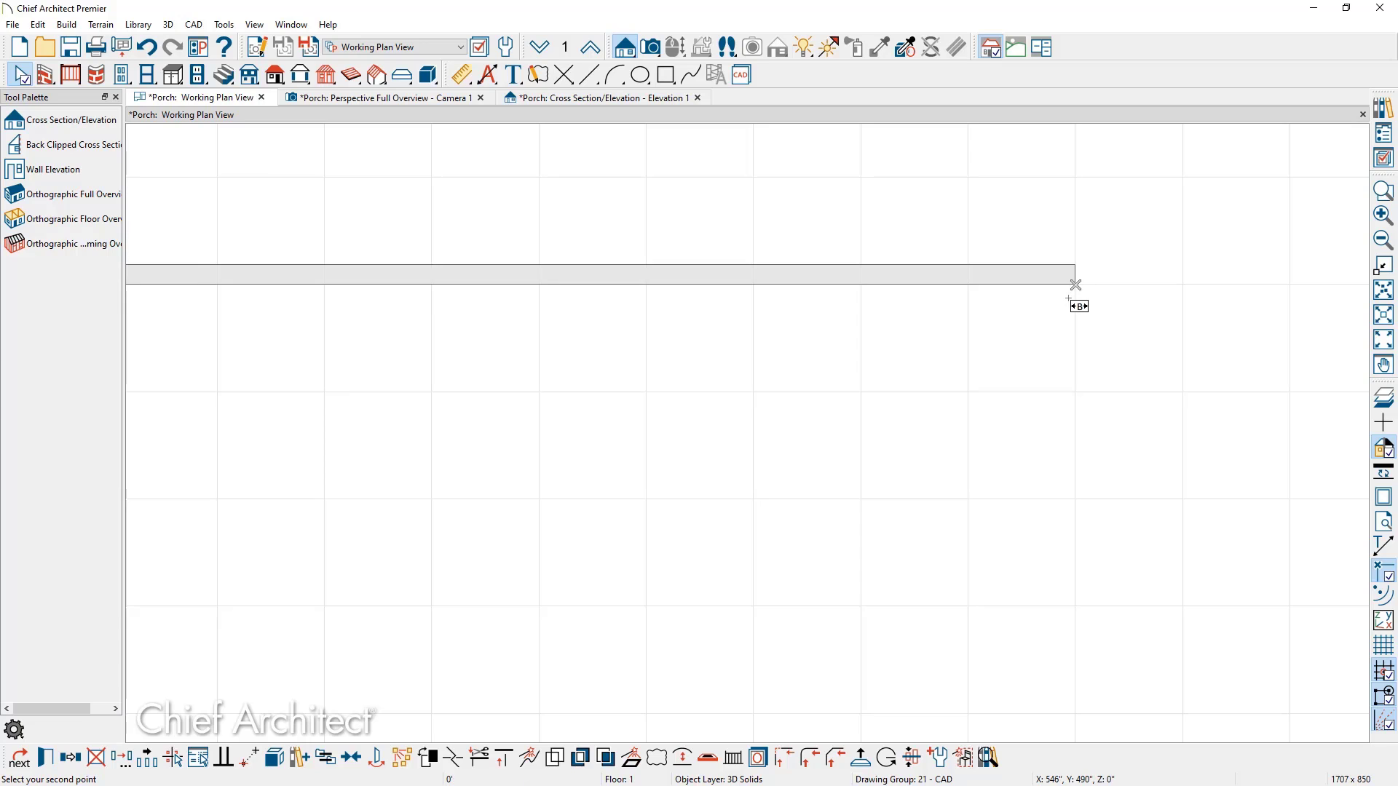
scroll(1076, 285, up, 4)
scroll(1063, 341, down, 3)
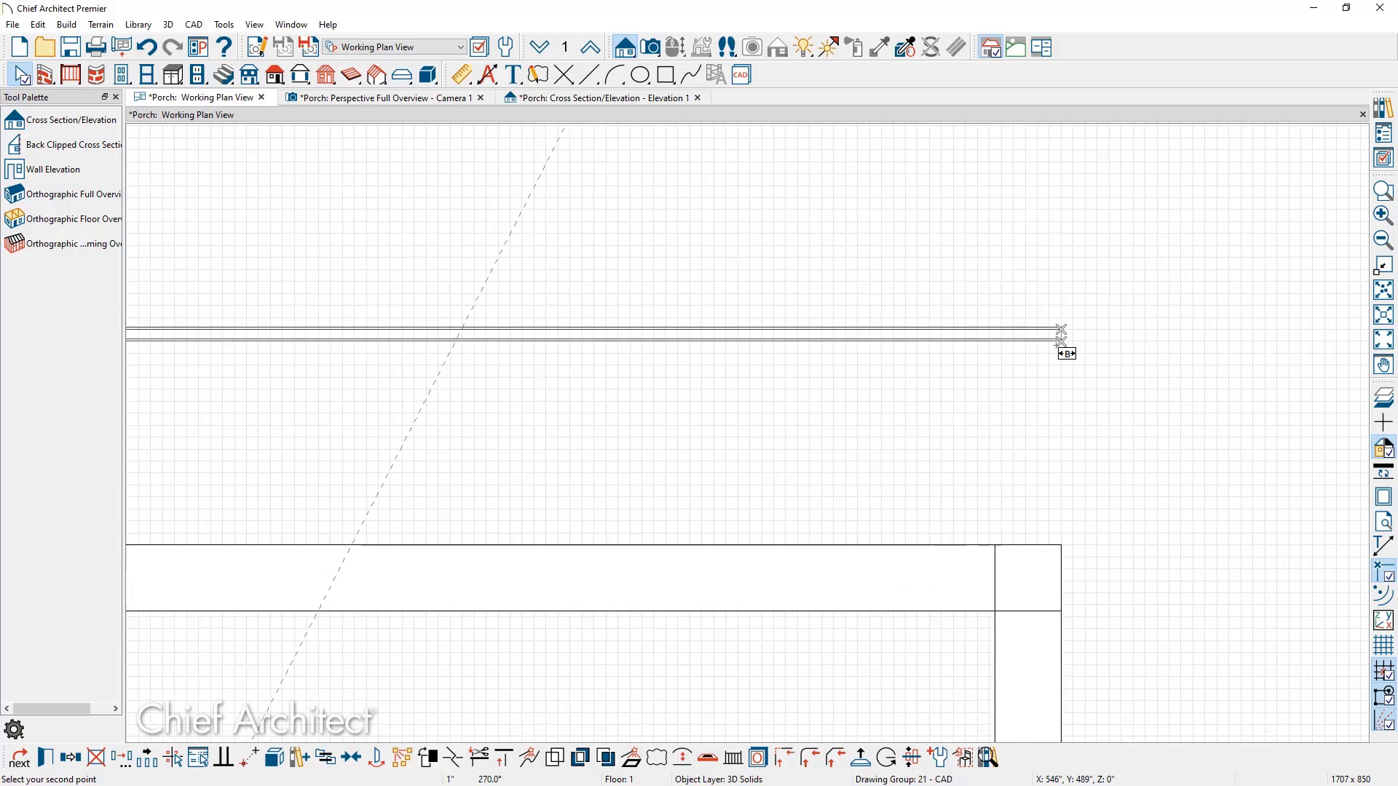
scroll(1065, 427, up, 3)
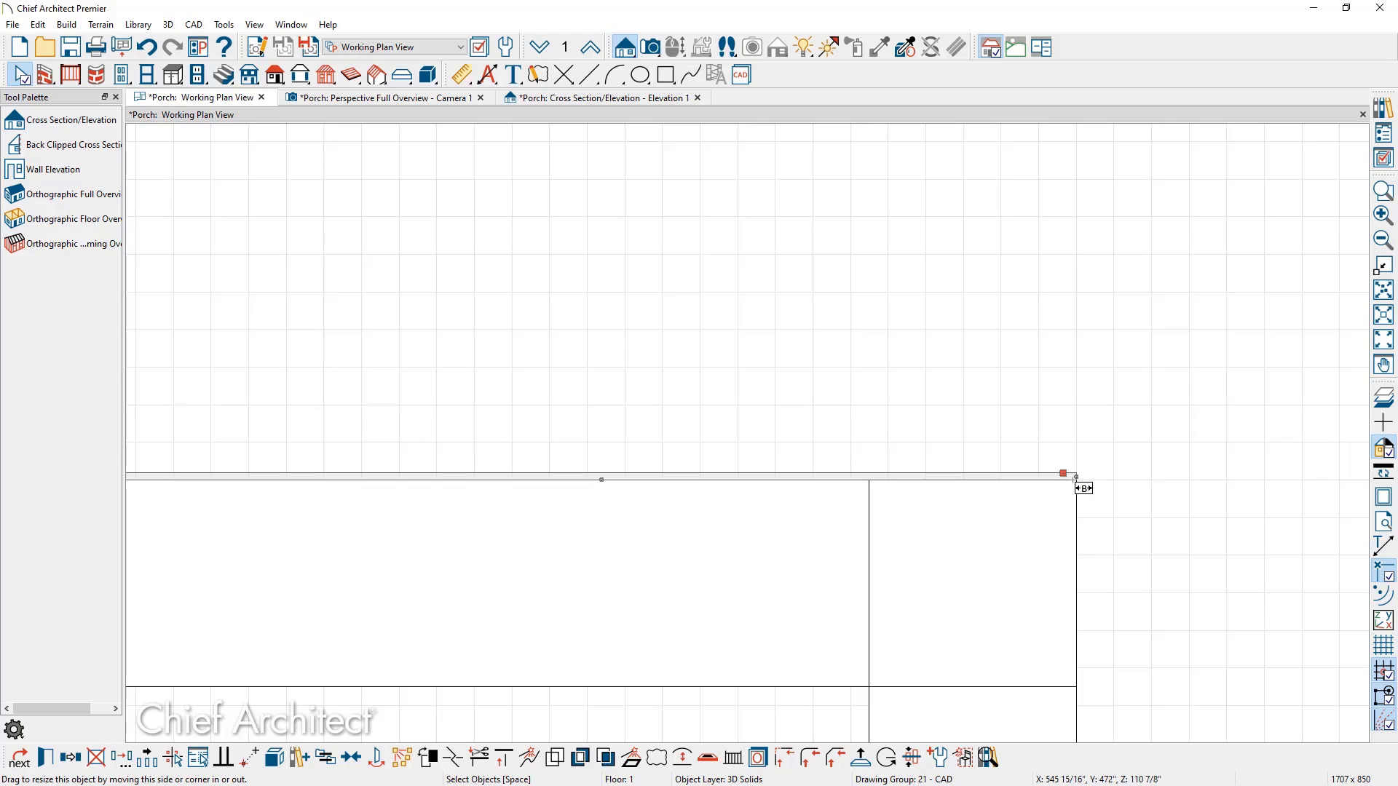
click(1035, 435)
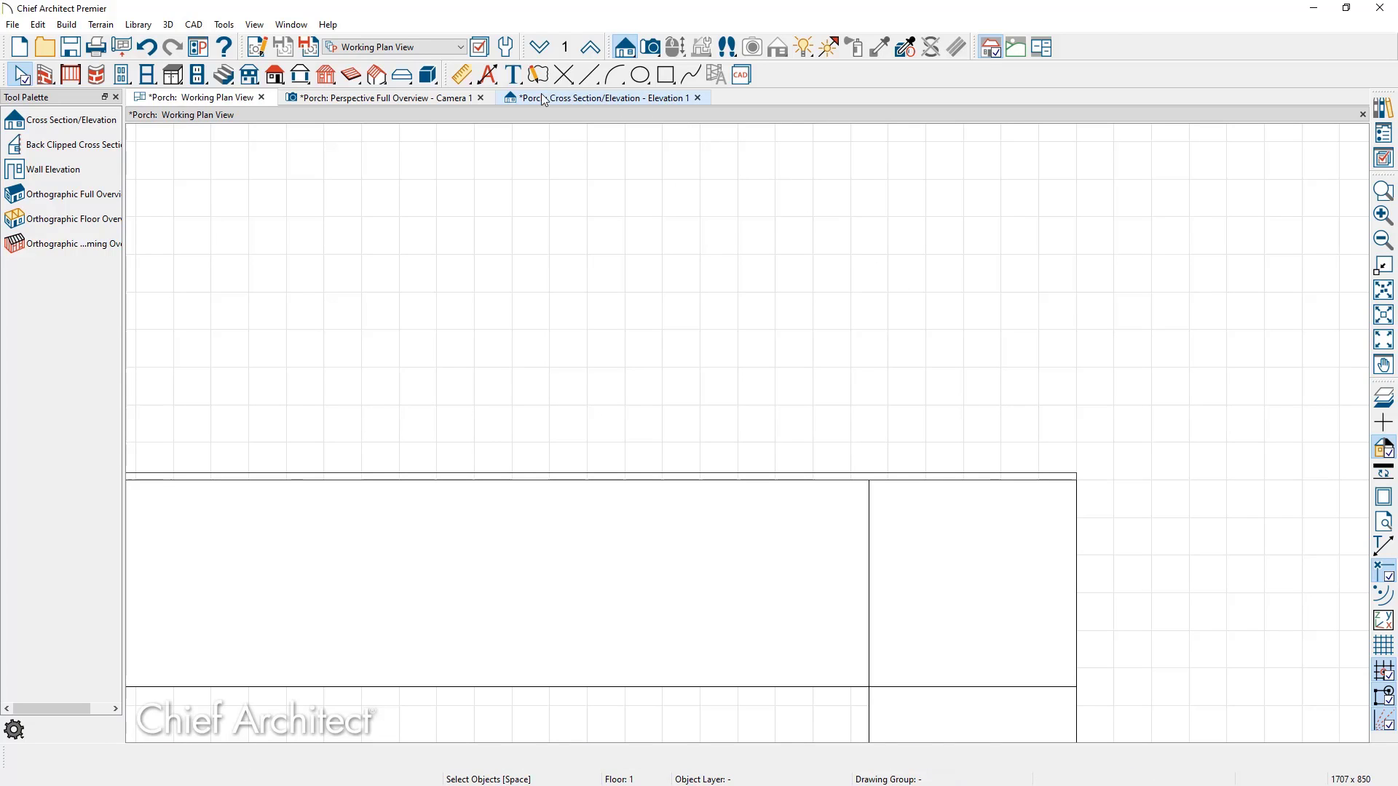
In the perspective view, paint the porch's front panel with Screen (material) from the User Catalog
click(428, 99)
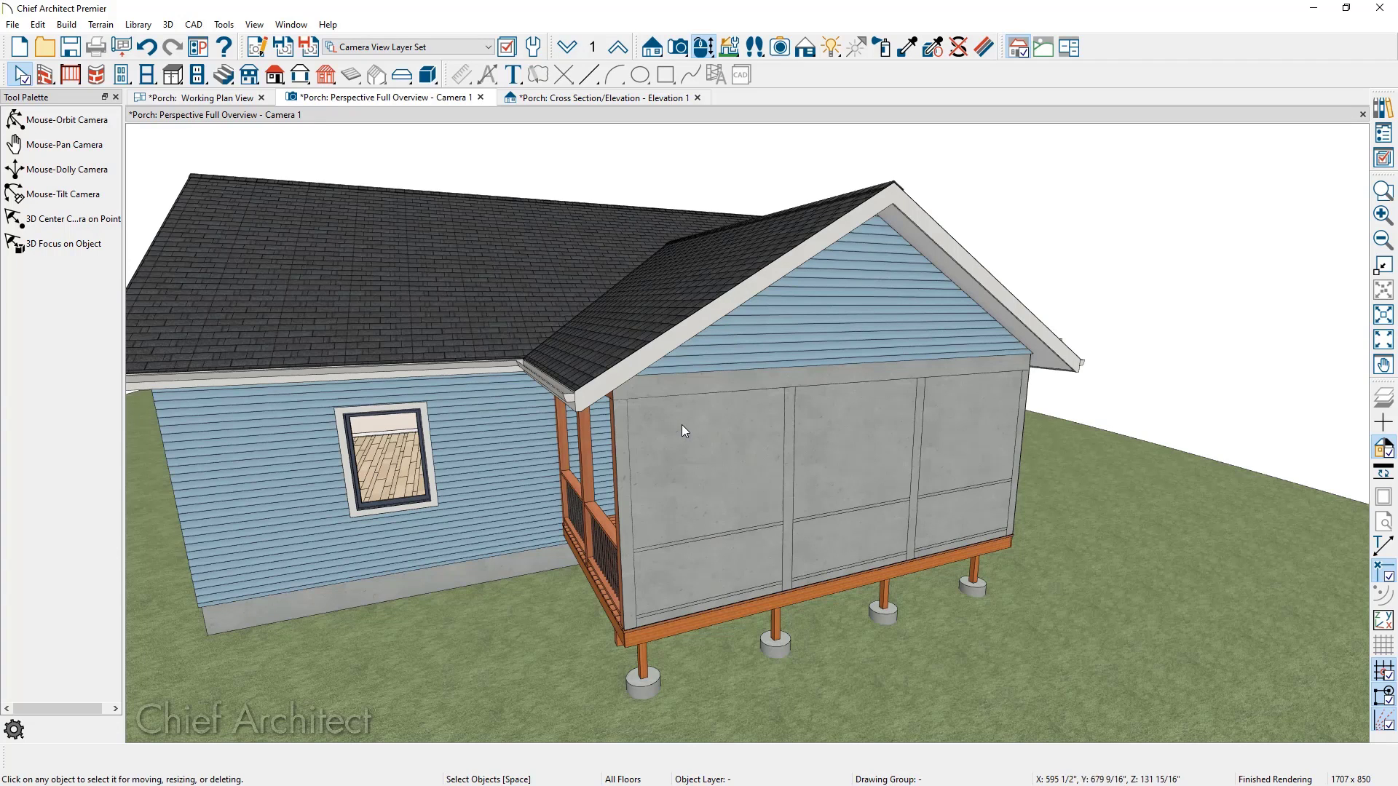
click(1383, 108)
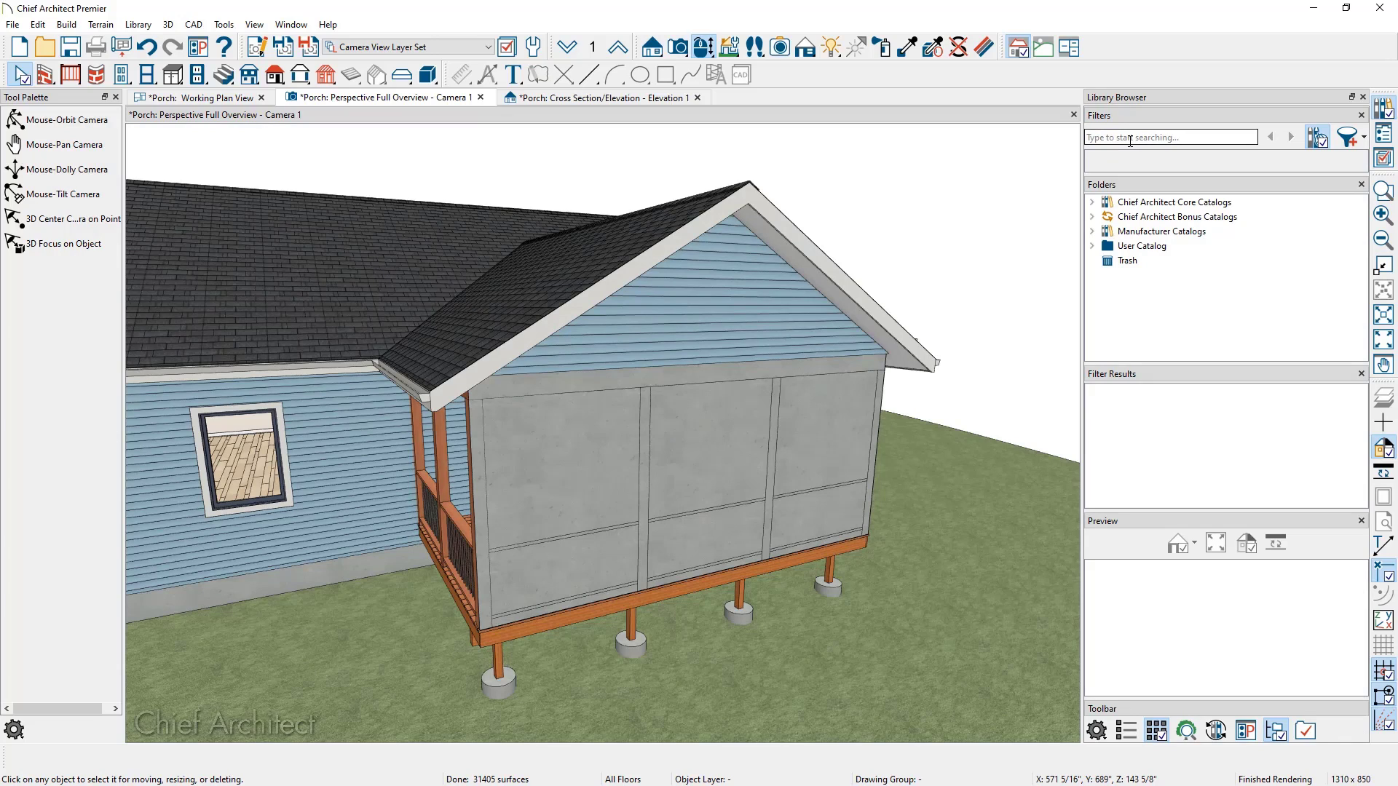
click(1130, 140)
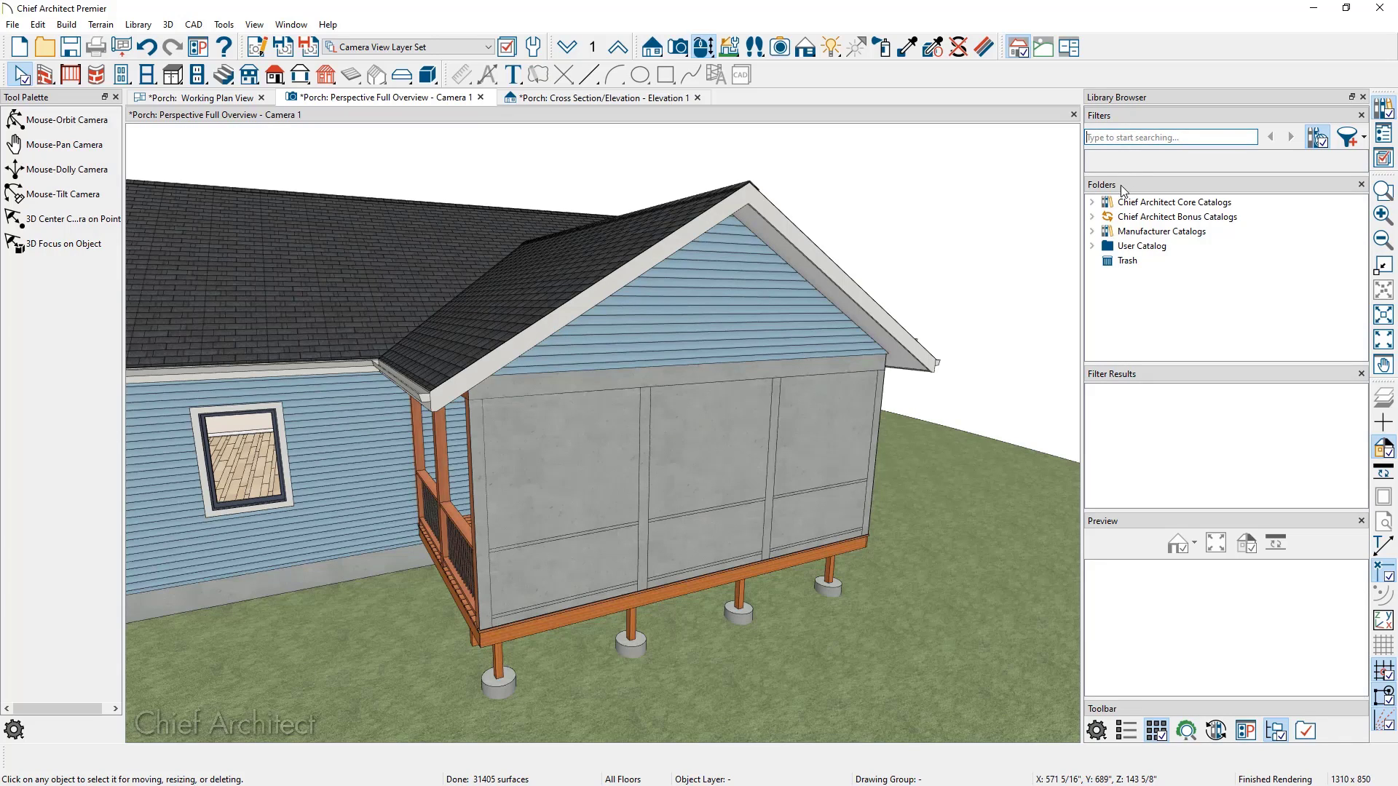
click(1092, 247)
click(1163, 260)
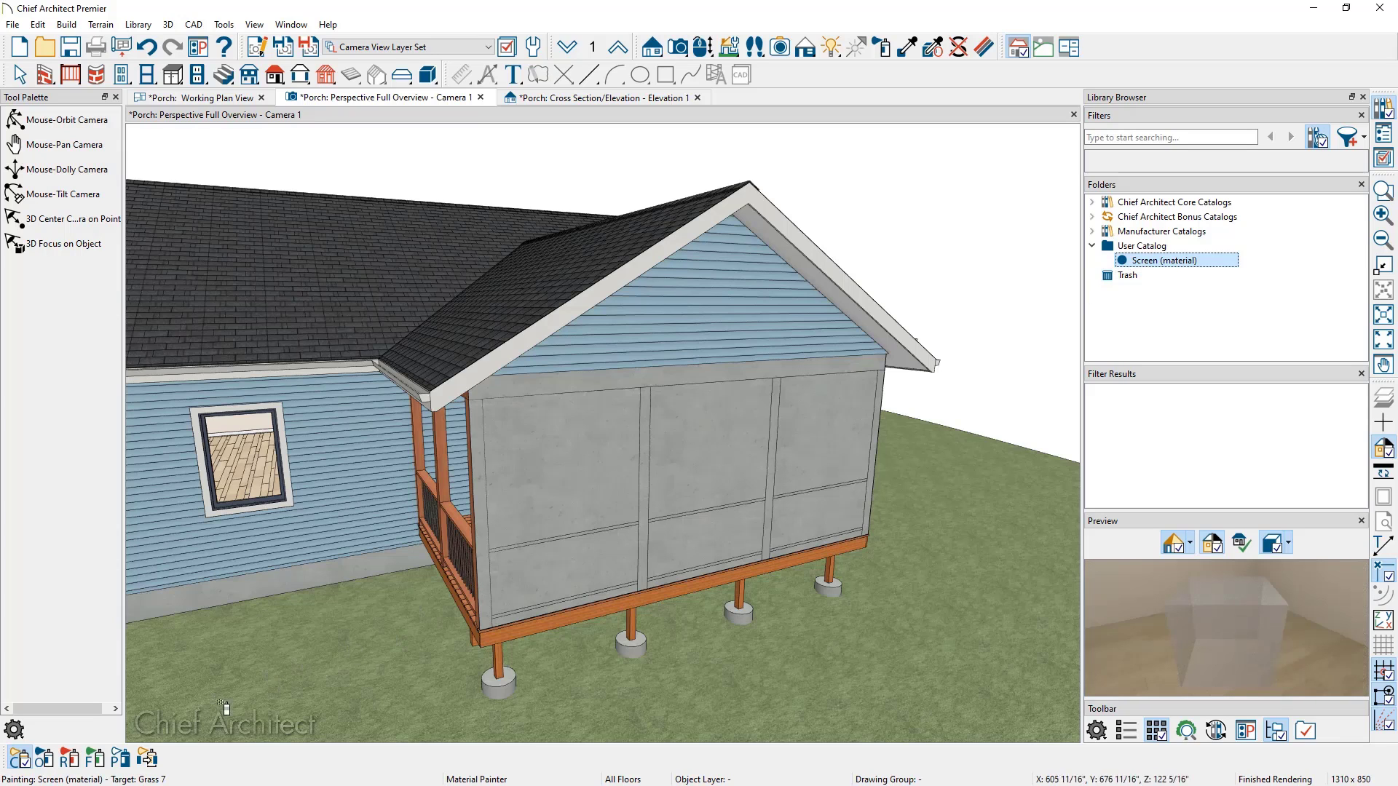
click(21, 758)
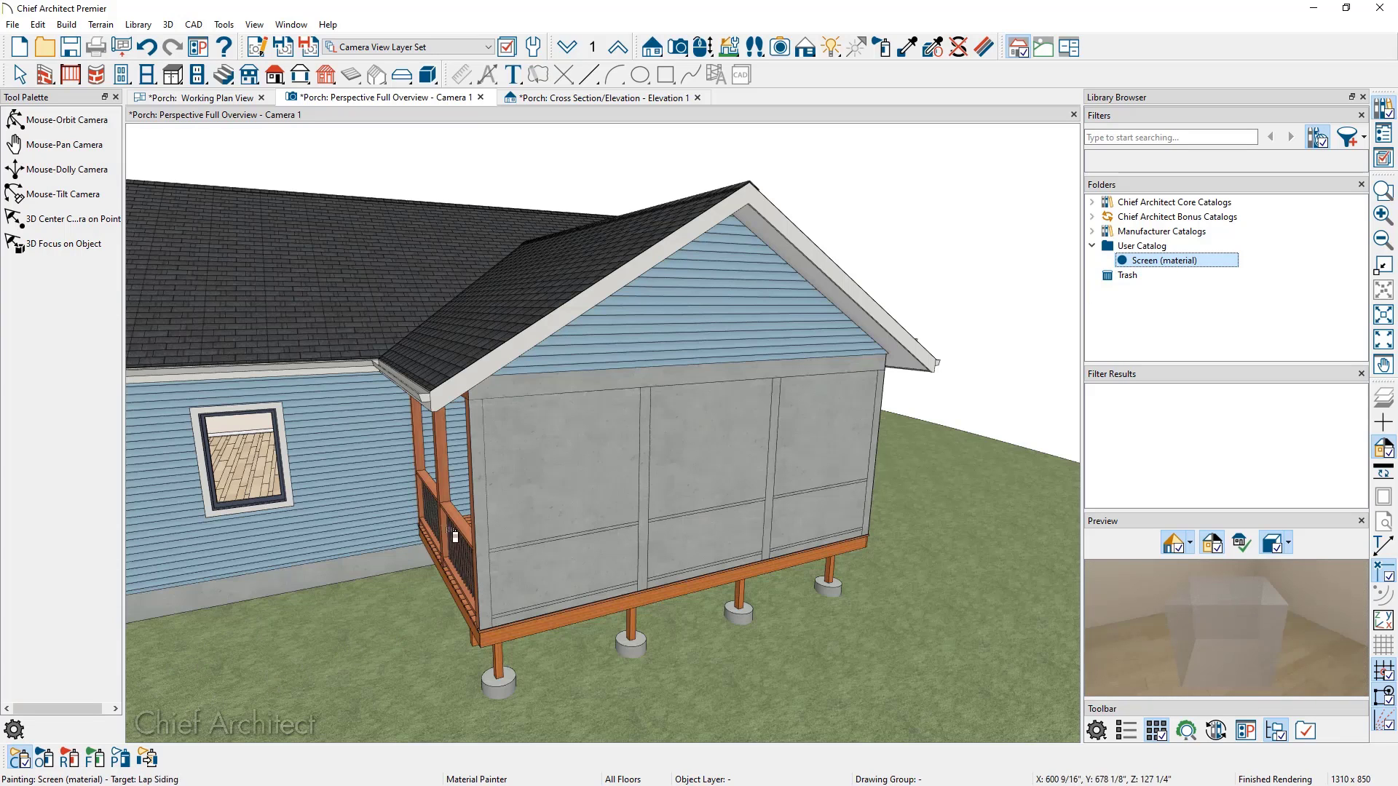
click(582, 486)
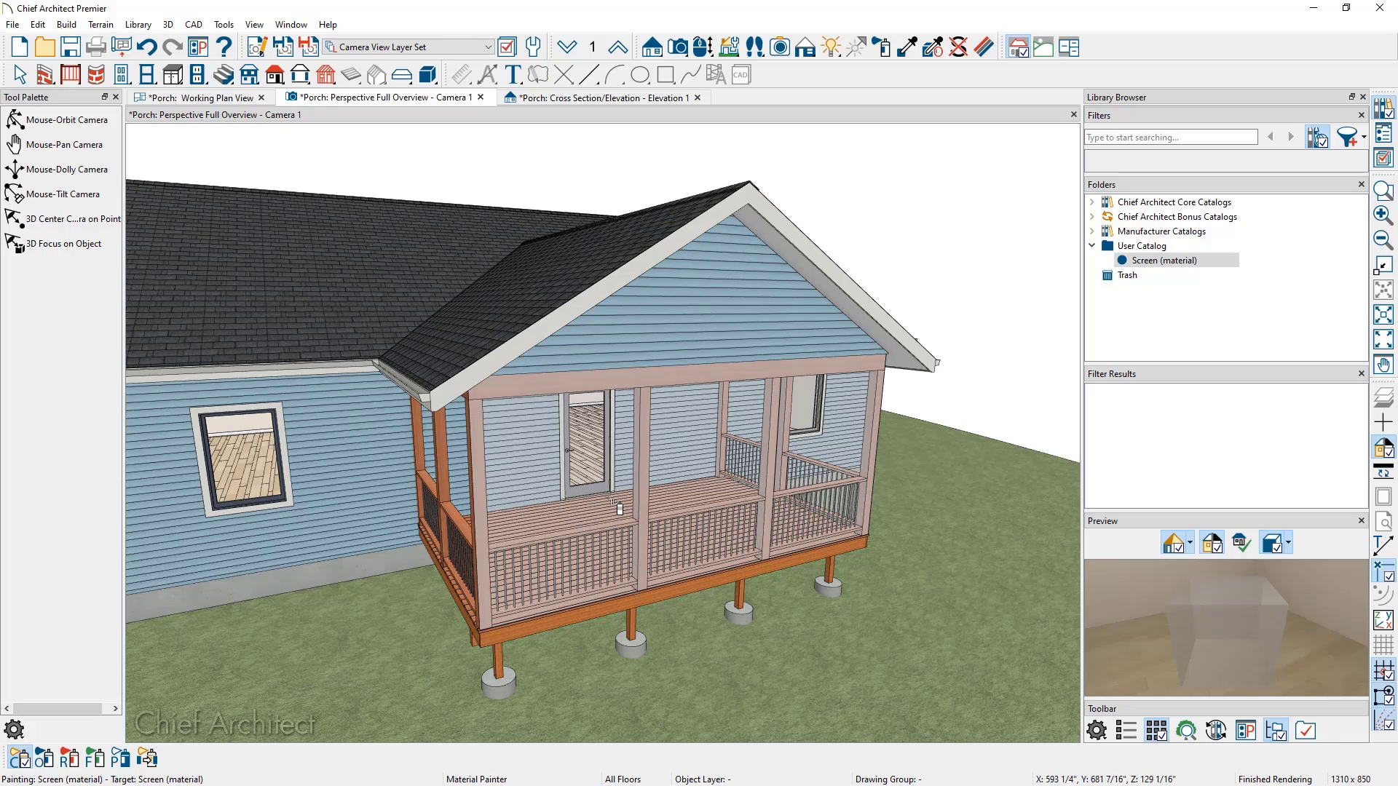
click(1362, 97)
key(space)
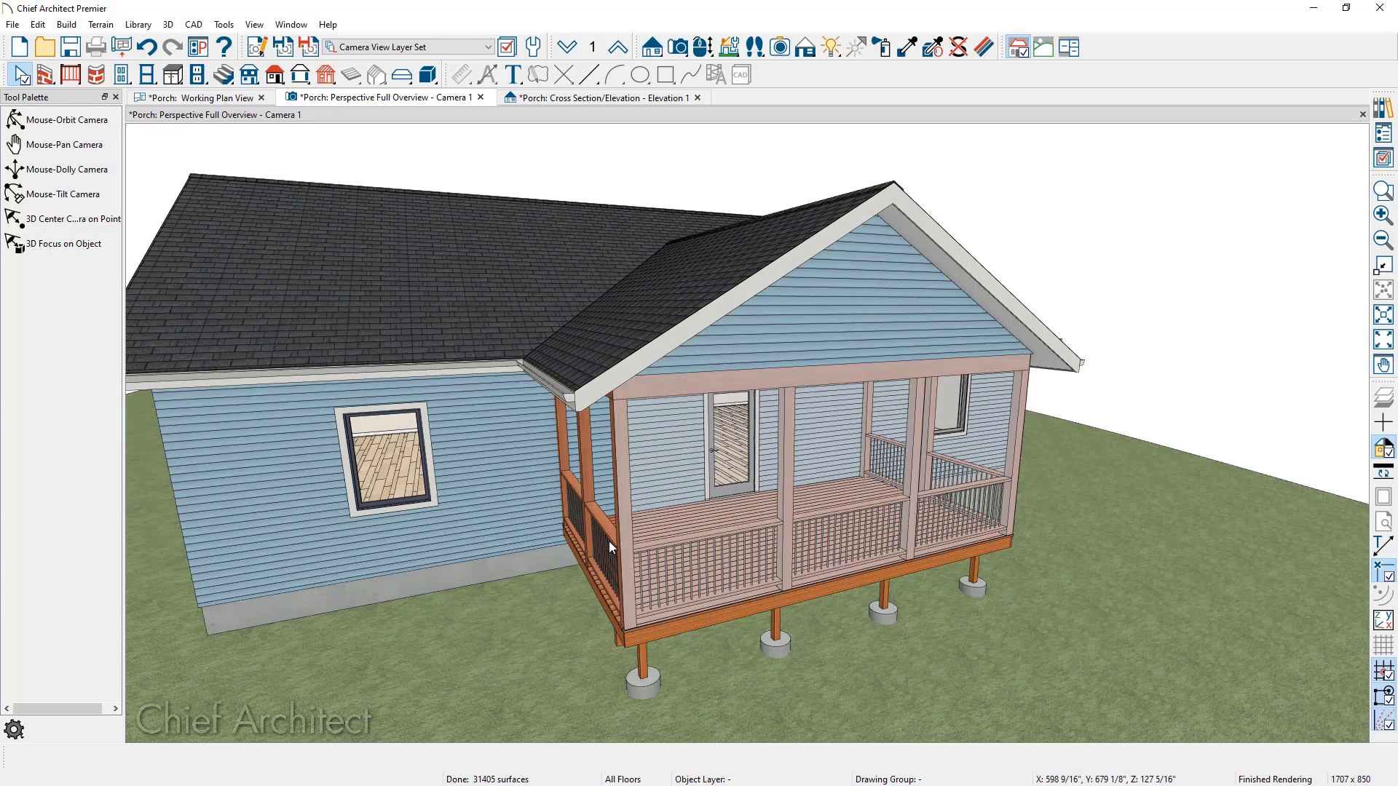
Copy the front screen panel in the floor plan to the open area beside the porch's right-hand side
click(217, 102)
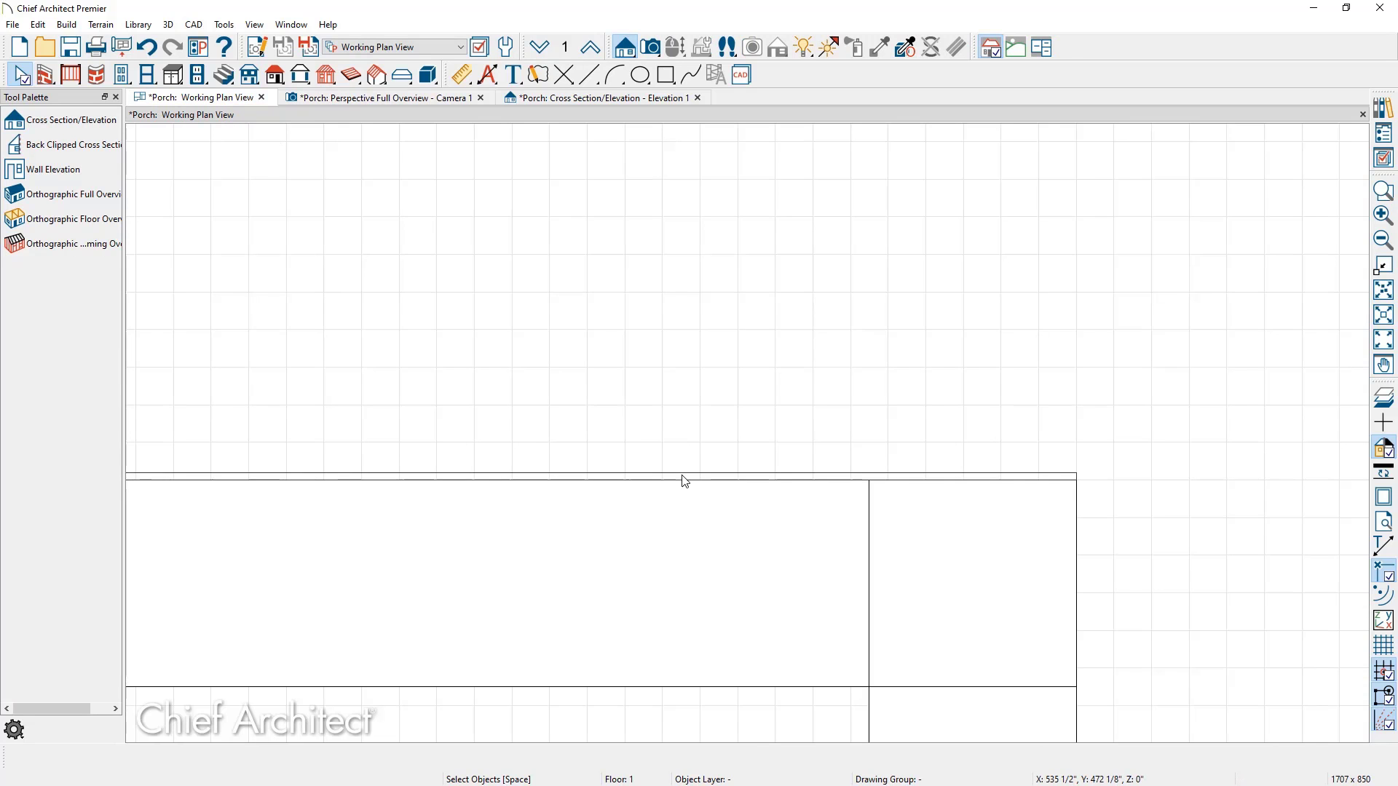
click(684, 478)
scroll(683, 475, down, 4)
scroll(681, 474, down, 5)
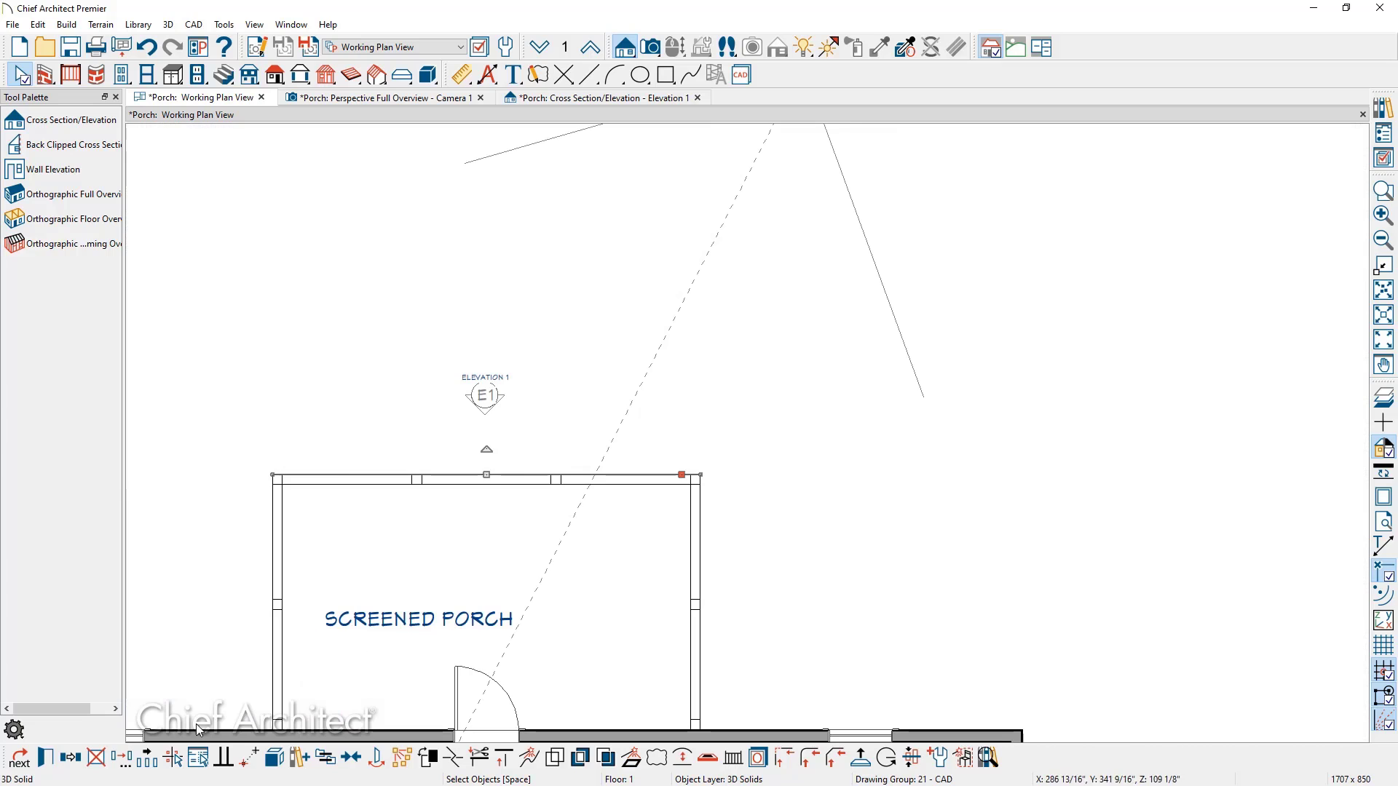
click(83, 759)
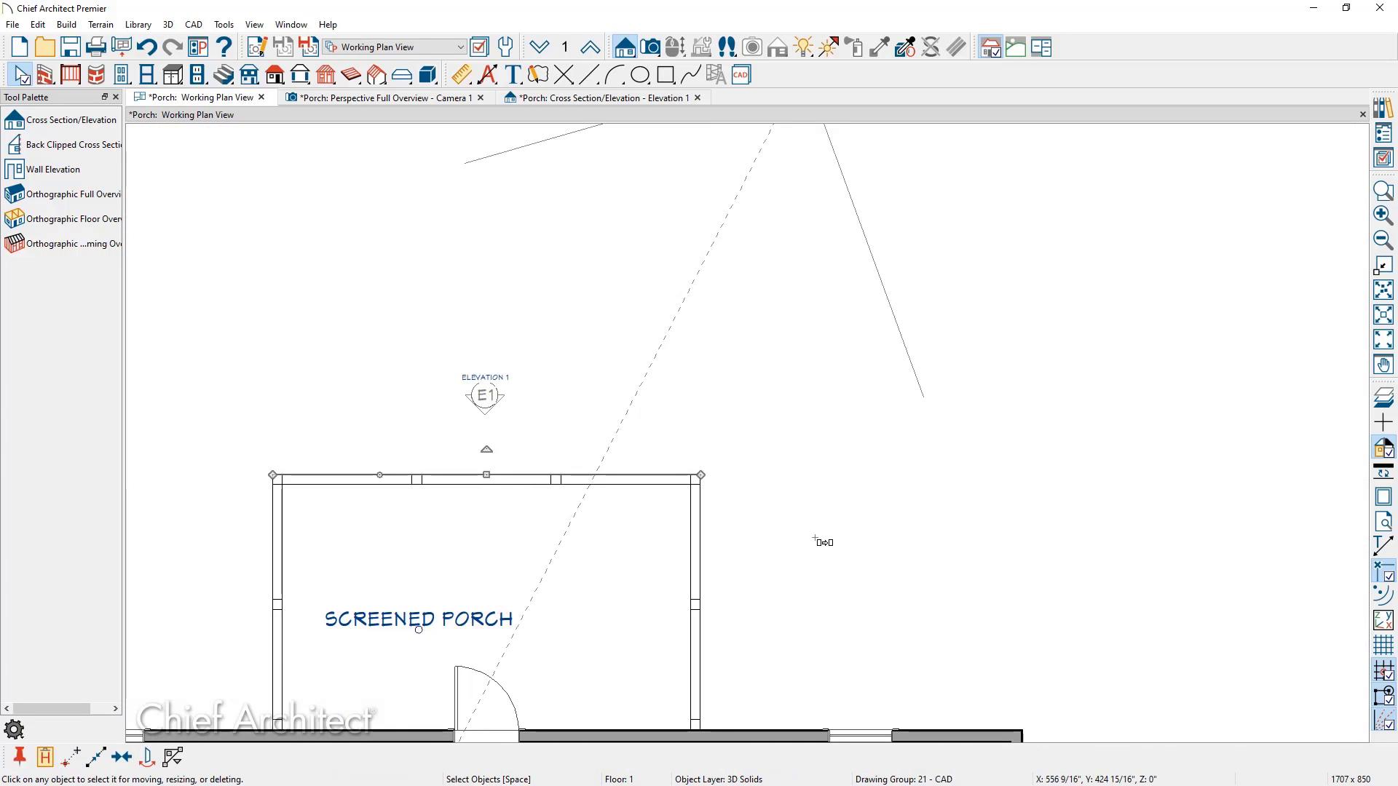
click(990, 446)
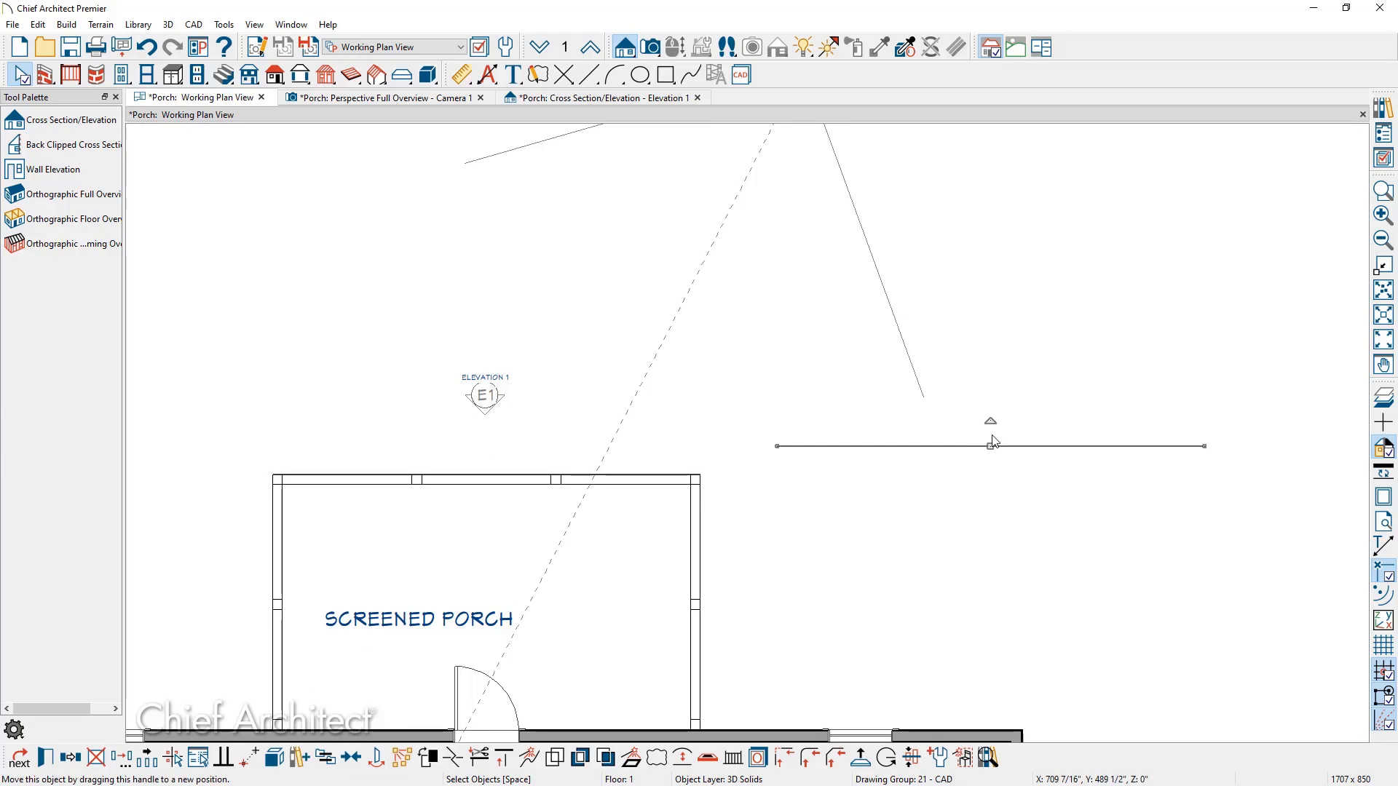
Rotate the copied panel parallel to the right-hand railing and move its corner to where the railing's outer edge meets the house wall
drag(990, 421, 710, 519)
scroll(709, 737, up, 3)
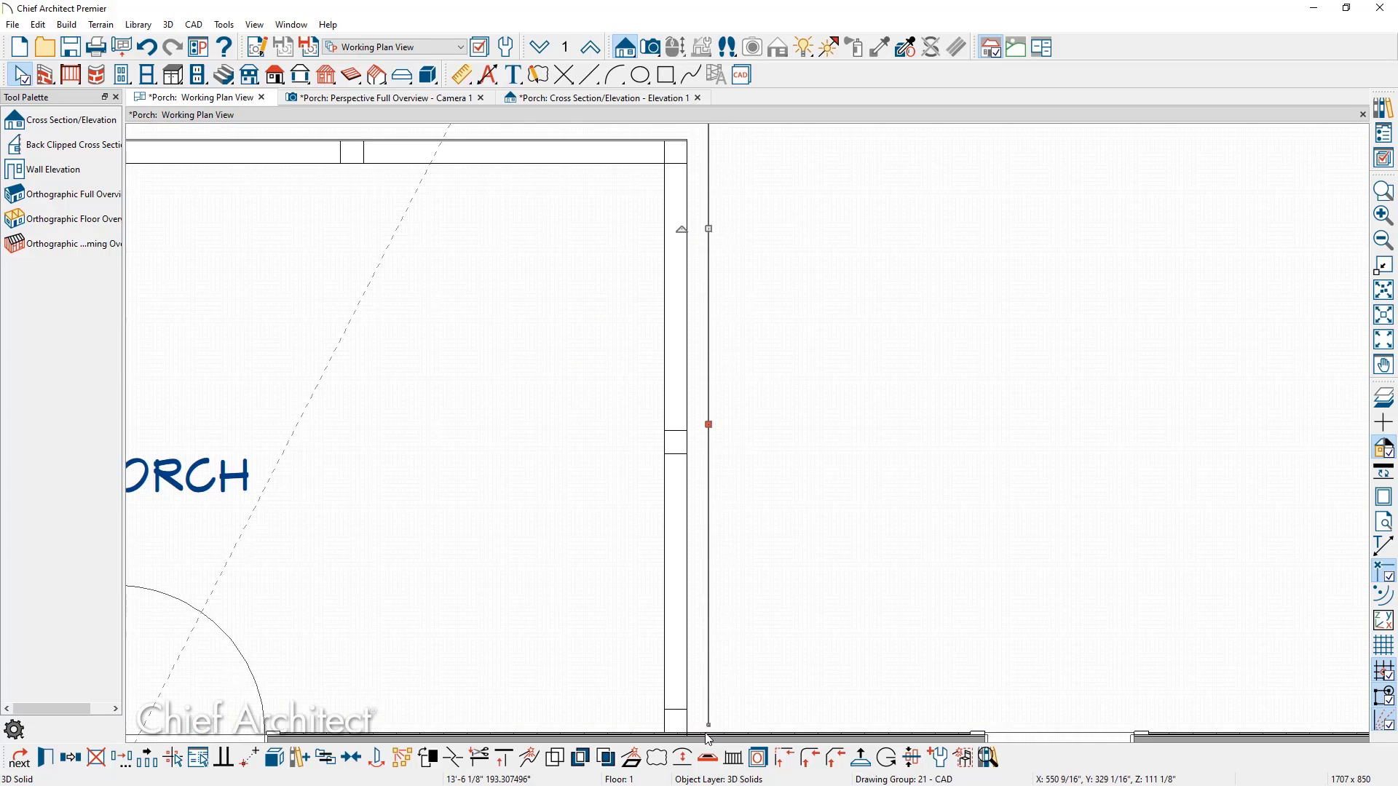
scroll(708, 739, up, 5)
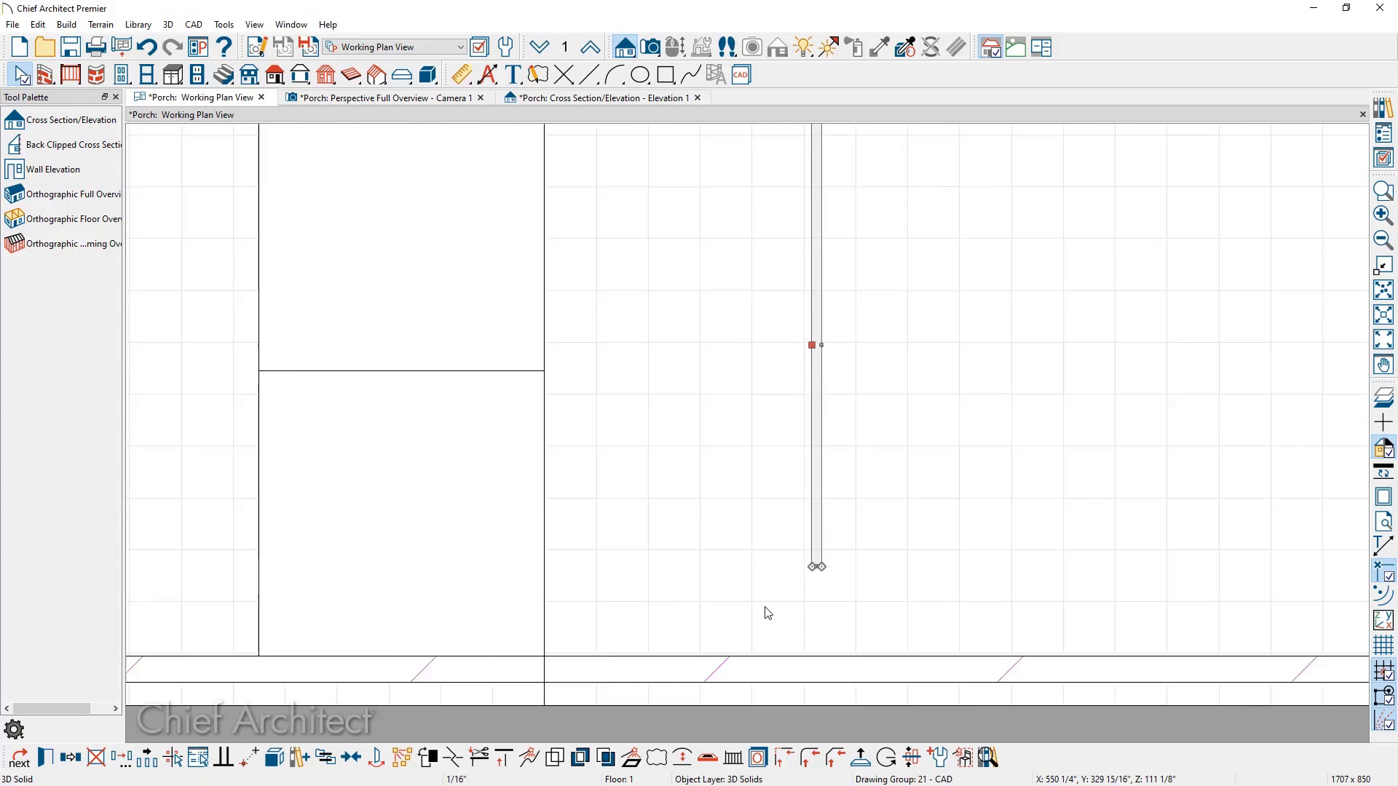
scroll(765, 607, up, 2)
middle_drag(742, 590, 792, 518)
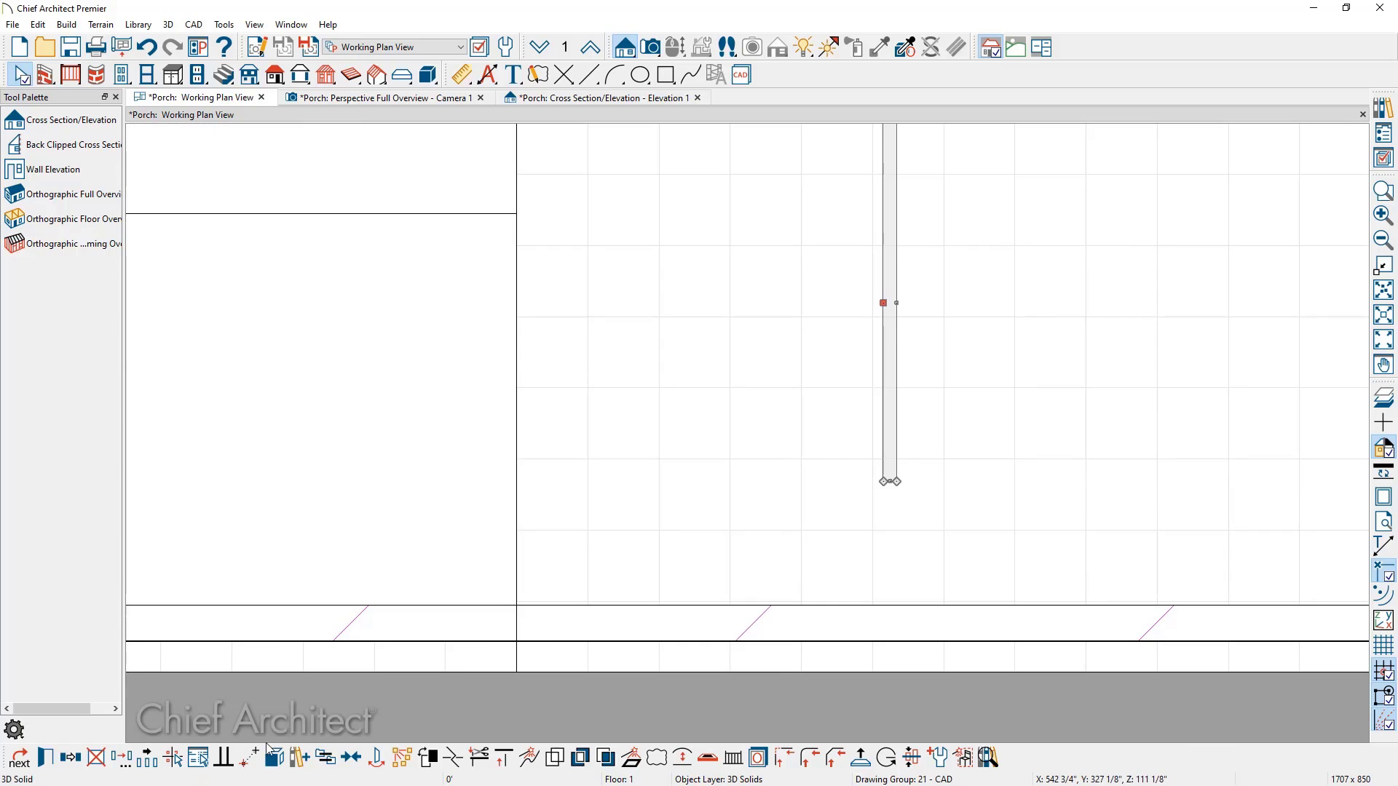
click(250, 757)
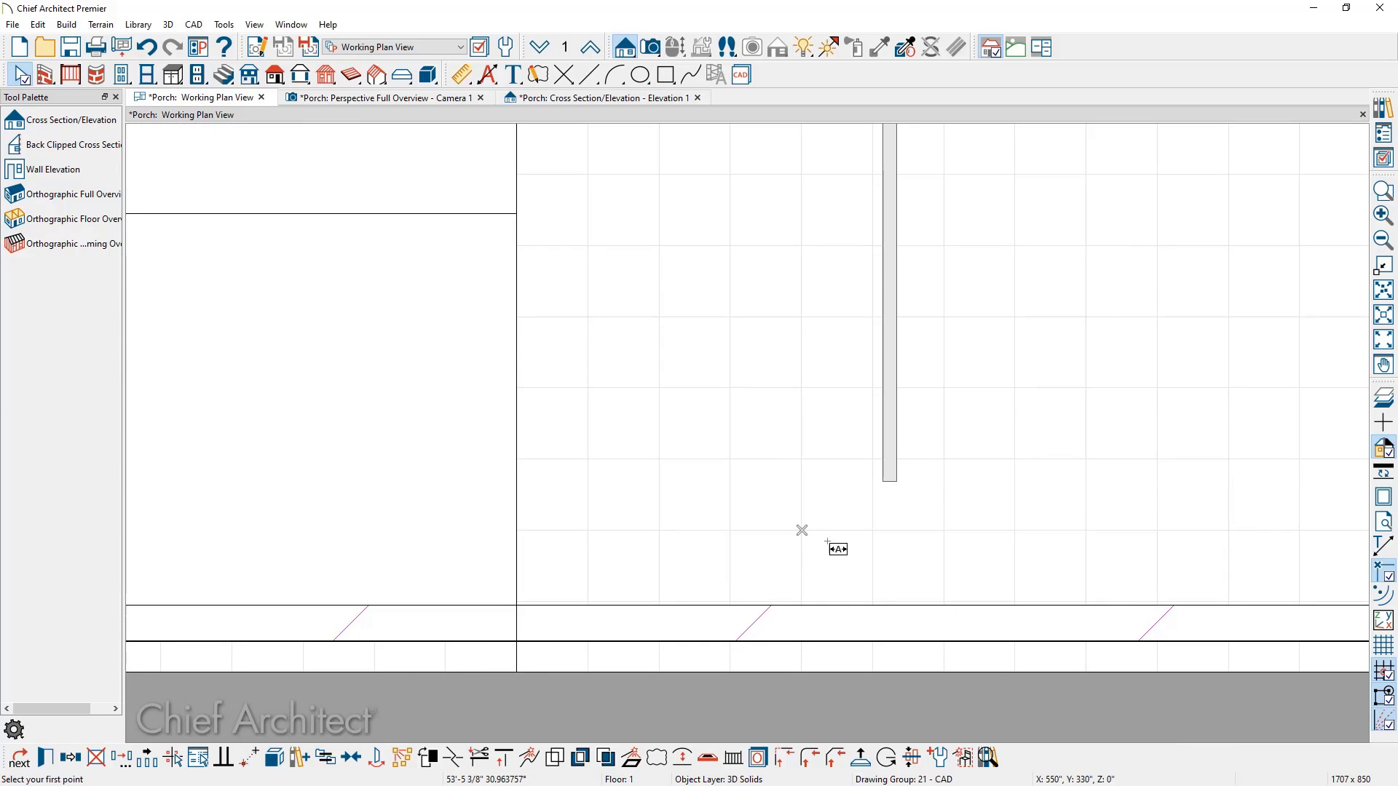
click(883, 482)
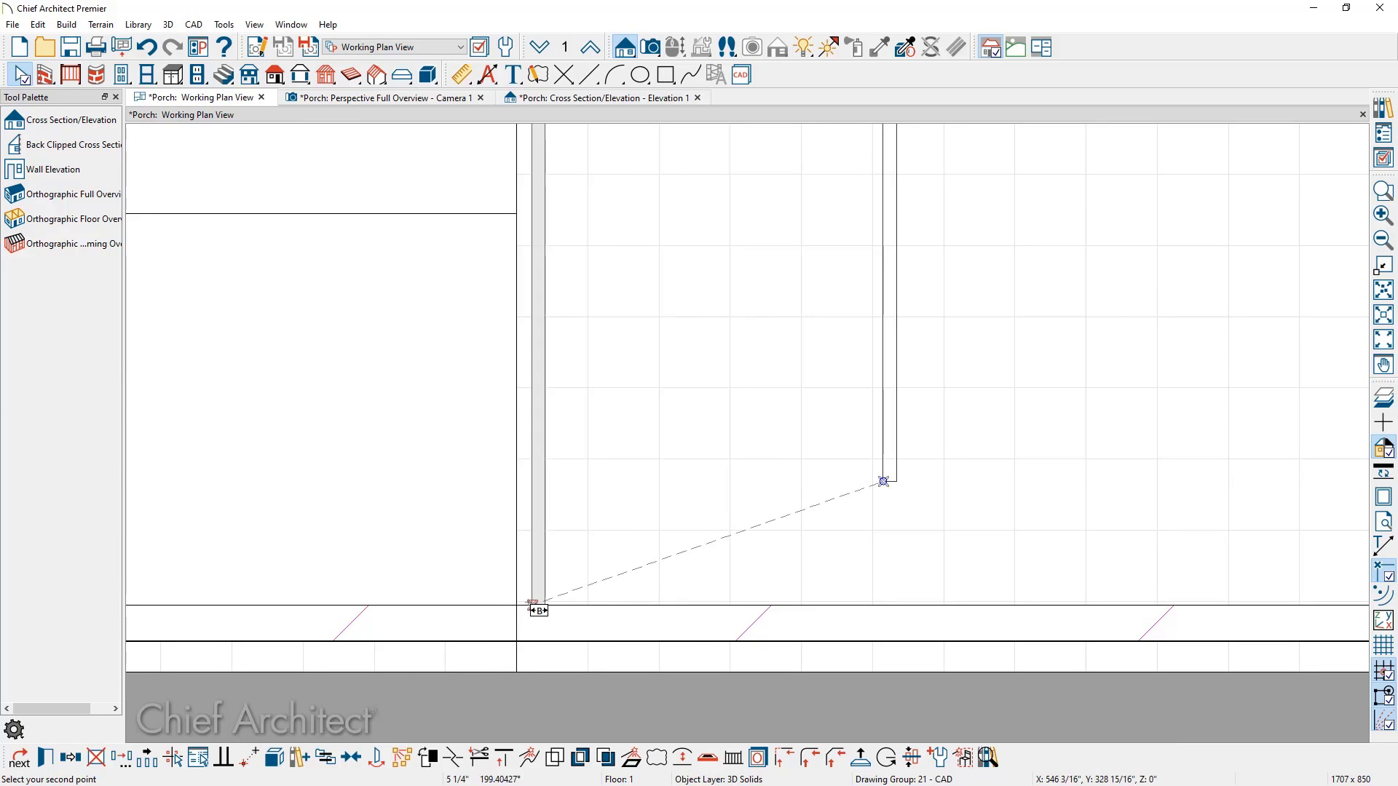
click(520, 605)
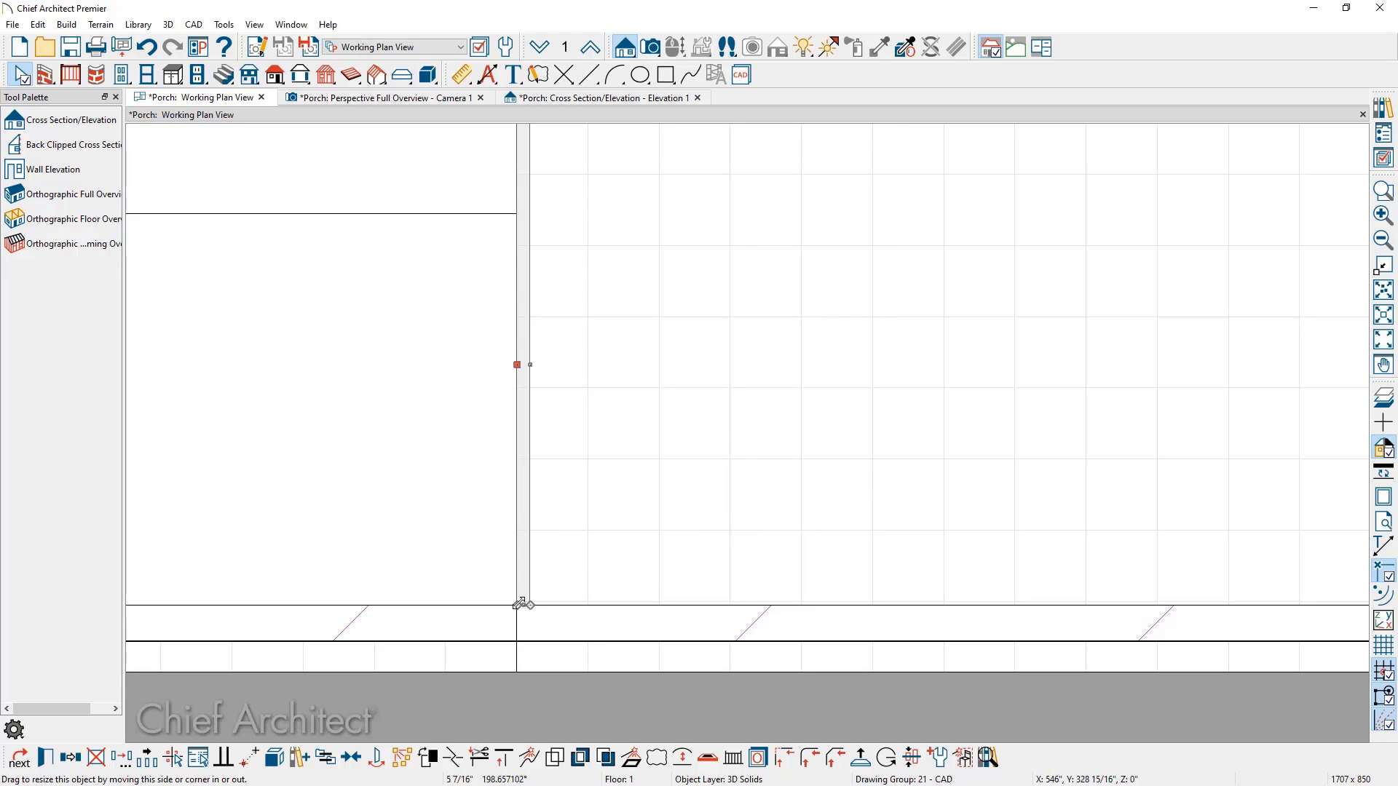
Shorten the right-hand screen panel so its outer end meets the porch's front corner
scroll(520, 604, down, 6)
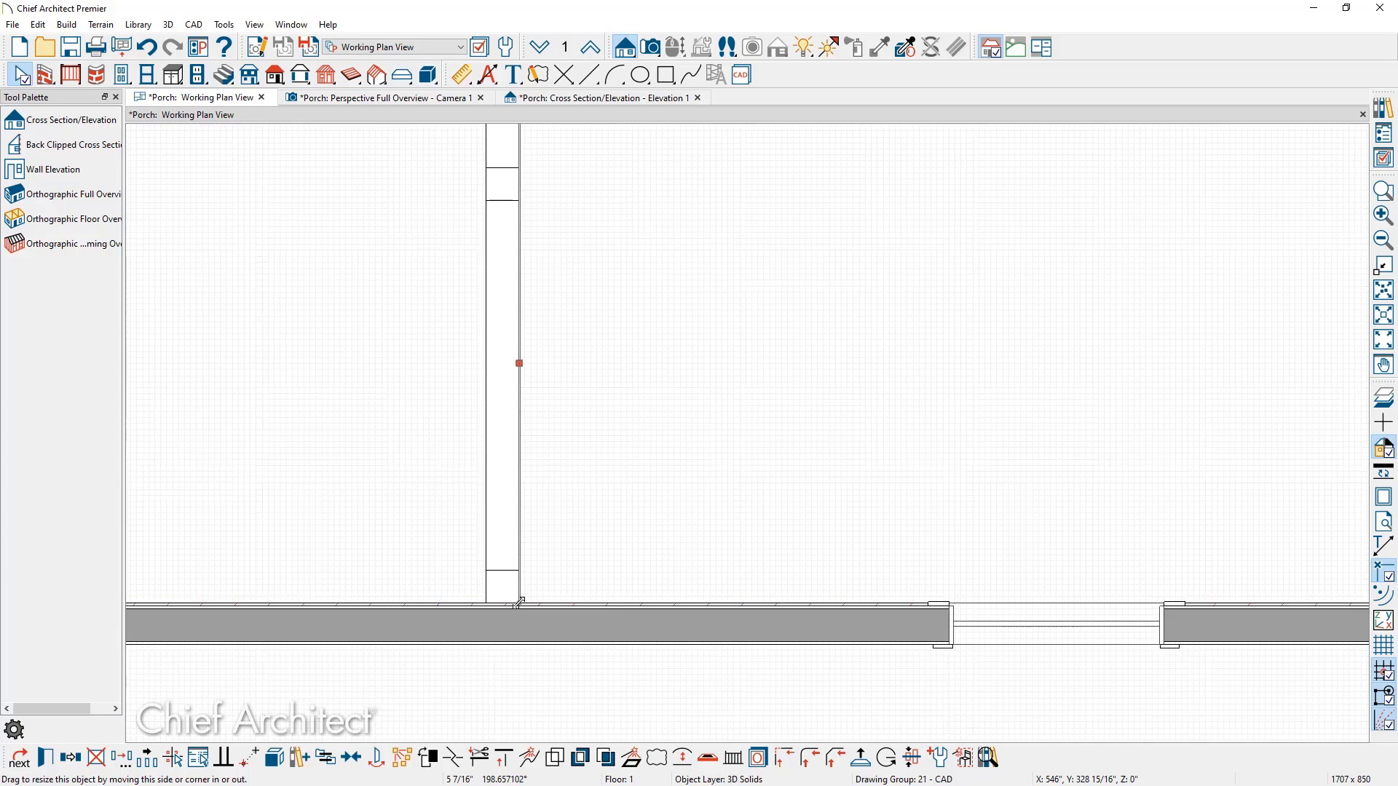
middle_drag(616, 473, 677, 505)
scroll(648, 455, up, 3)
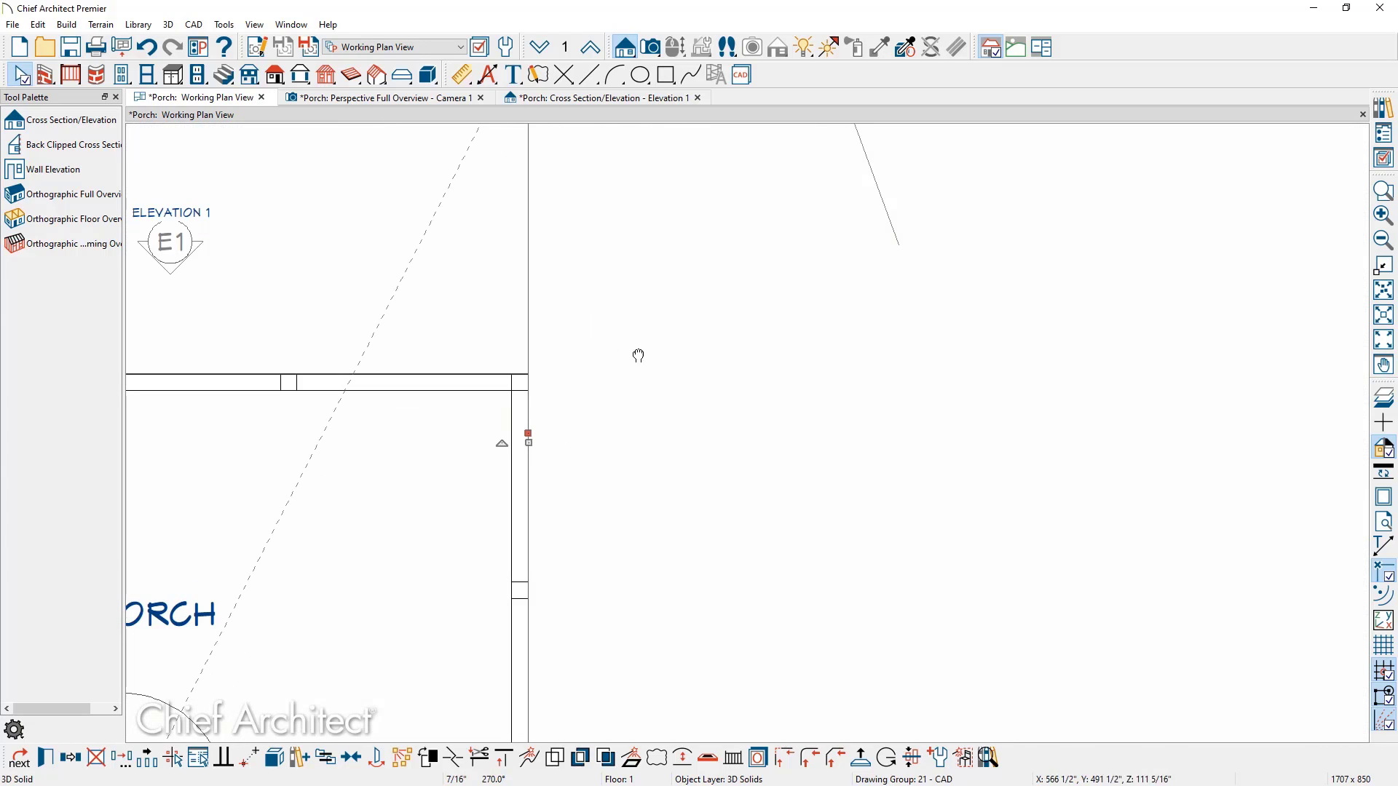
middle_drag(638, 356, 836, 463)
drag(728, 207, 729, 483)
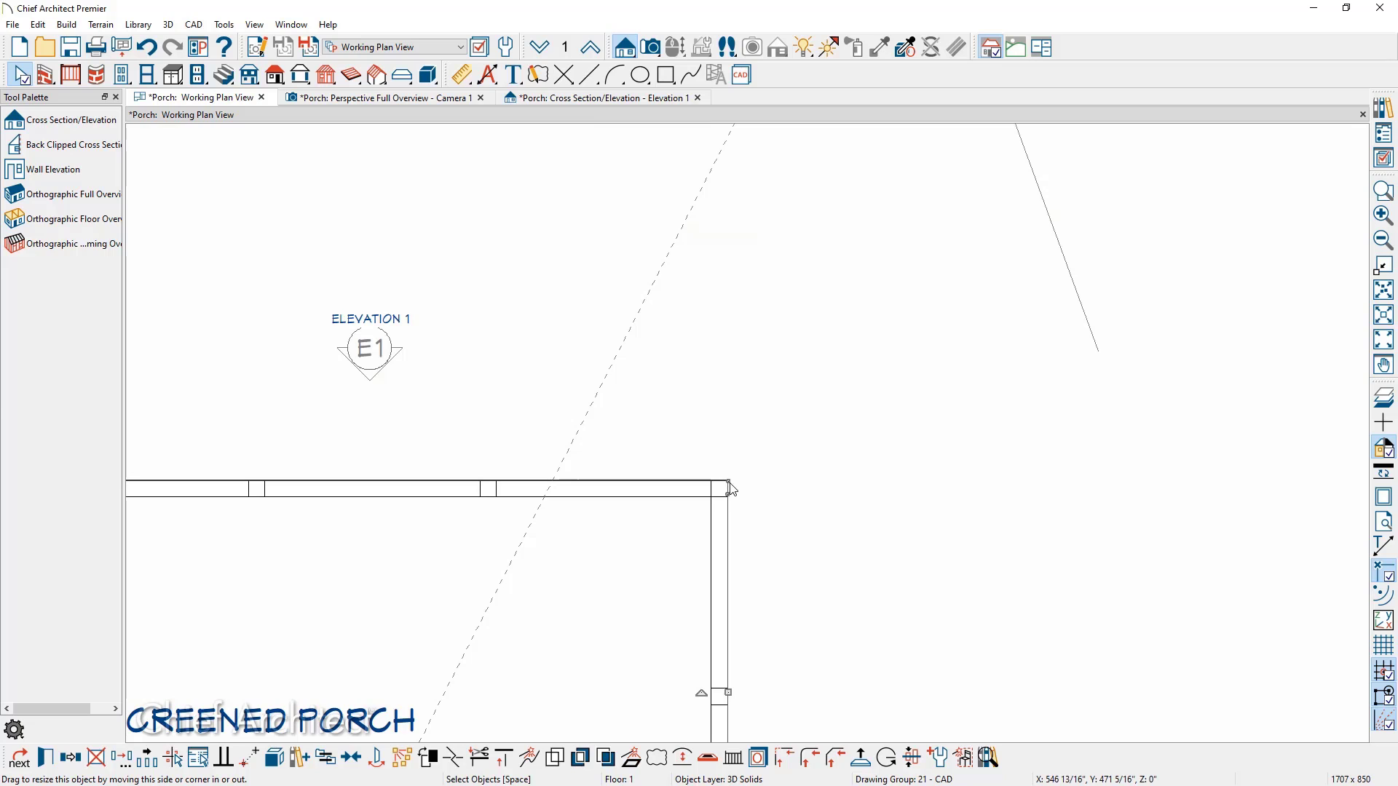
scroll(731, 488, down, 4)
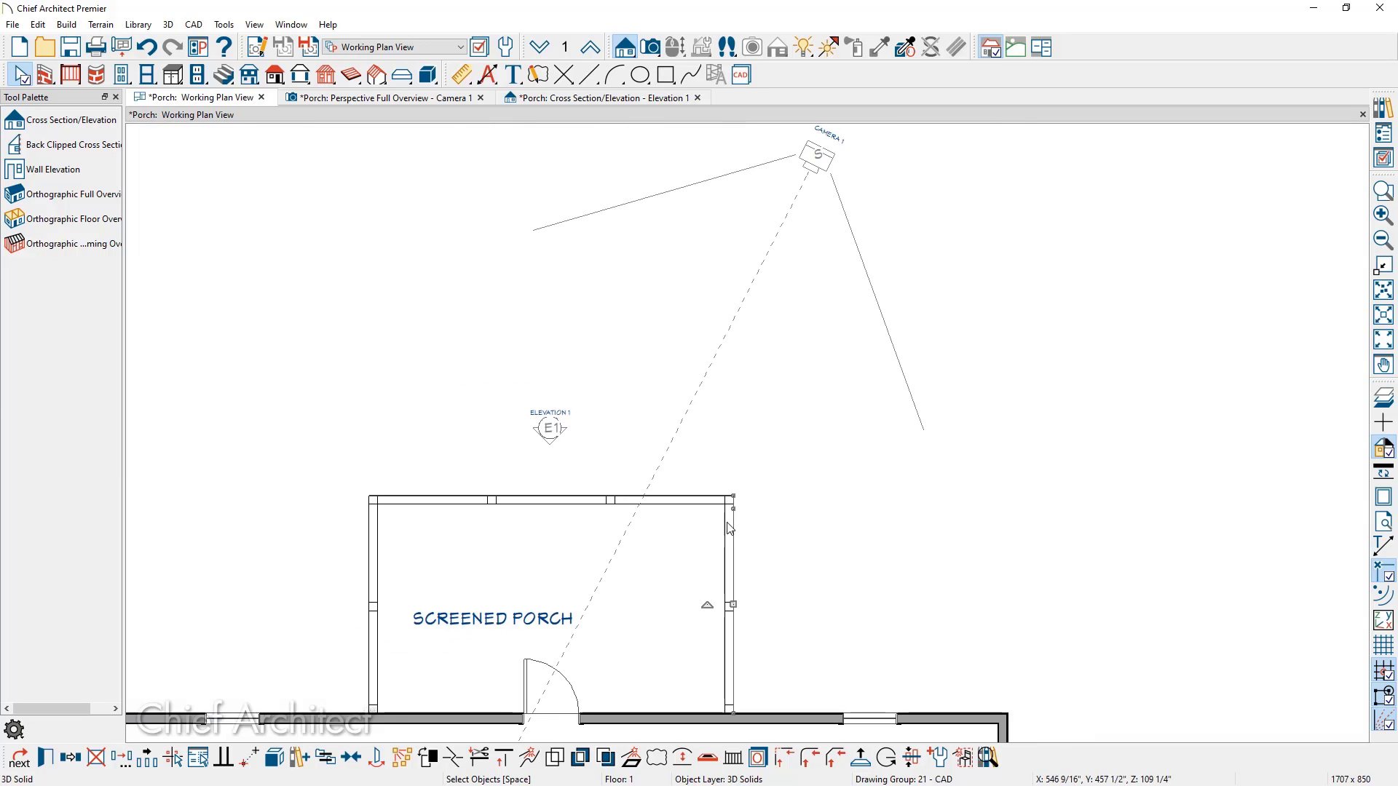
Make a mirrored copy of the right-hand screen panel along the porch's opposite side railing
click(71, 763)
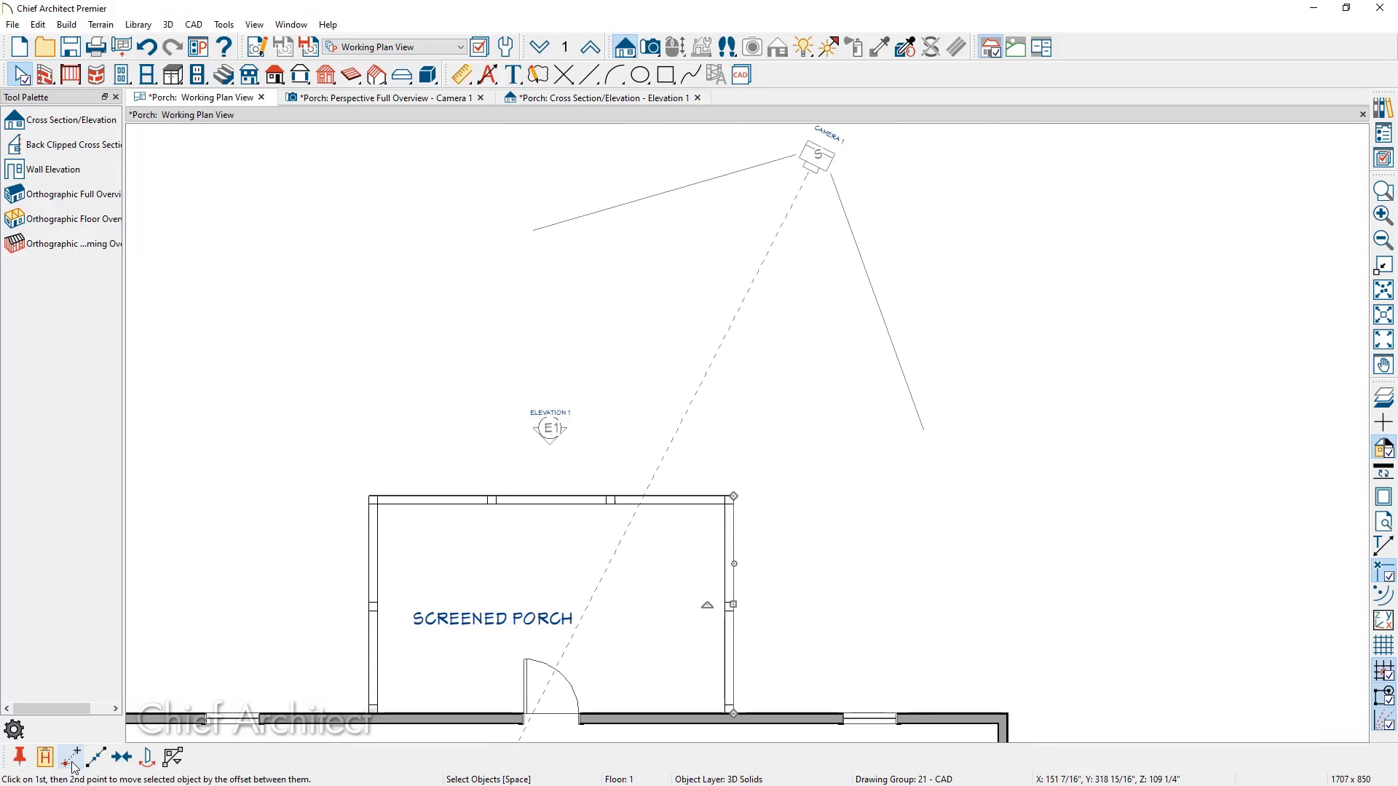
click(96, 757)
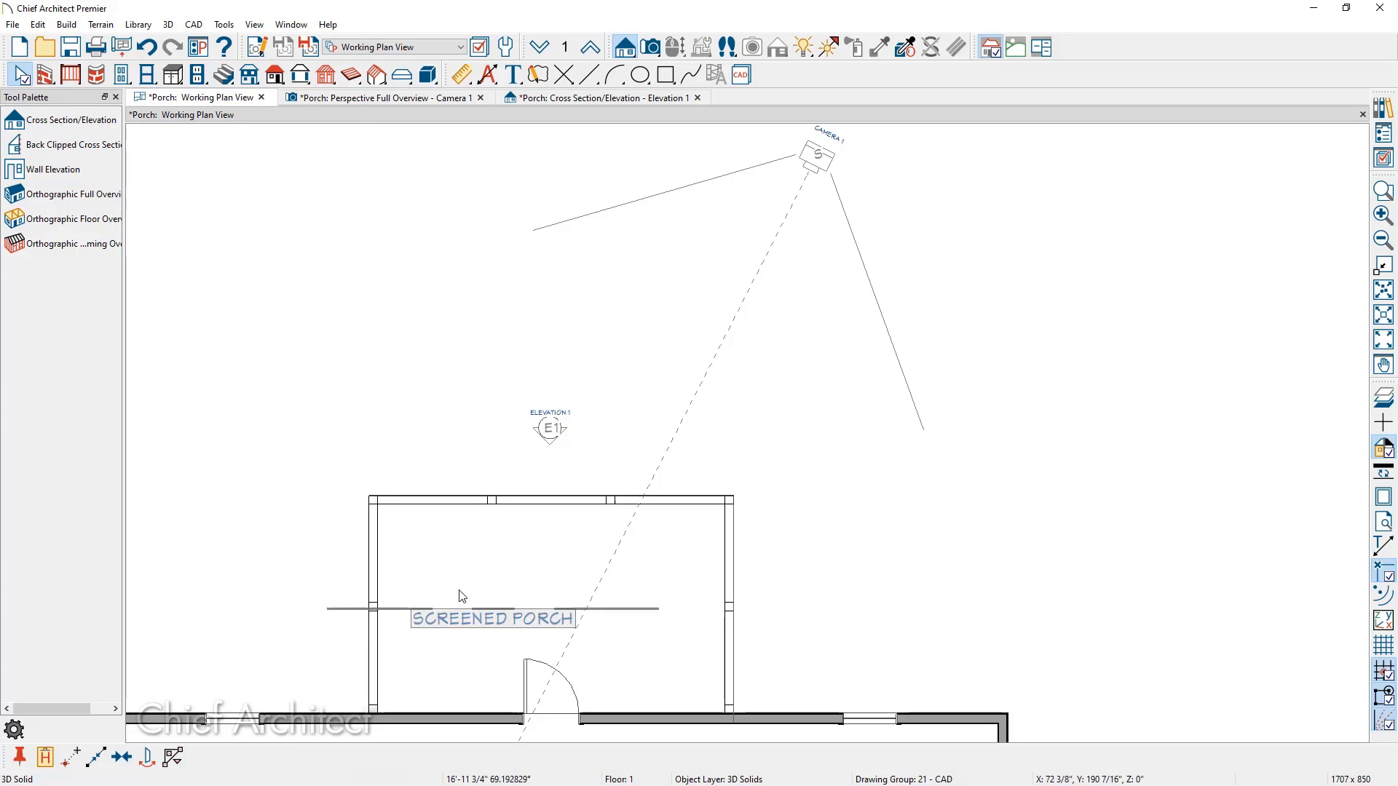
click(531, 567)
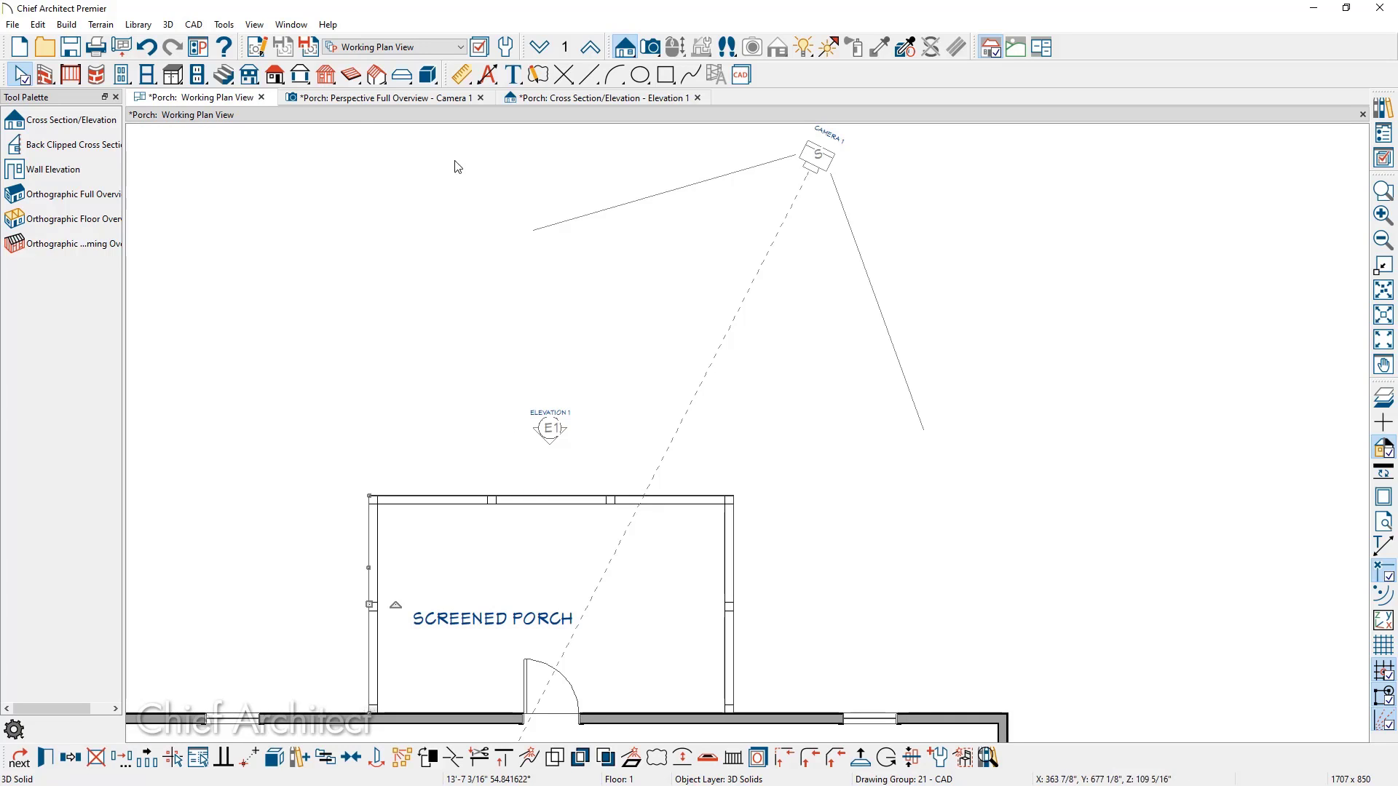
Add the porch's front screen panel 3D solid to the library's User Catalog from the perspective view
click(441, 103)
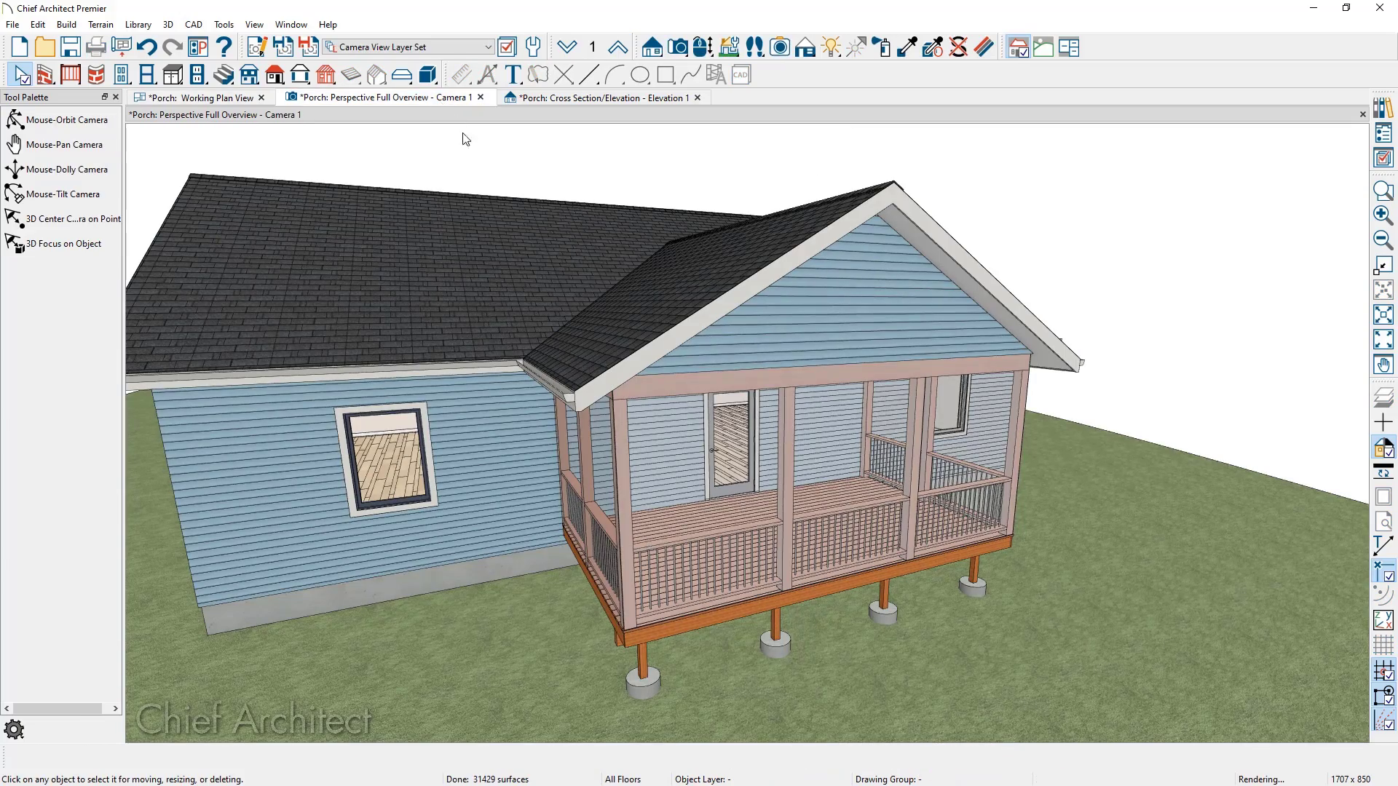
click(703, 47)
mouse_move(837, 335)
mouse_down()
mouse_move(935, 333)
mouse_move(750, 344)
mouse_move(860, 343)
mouse_up()
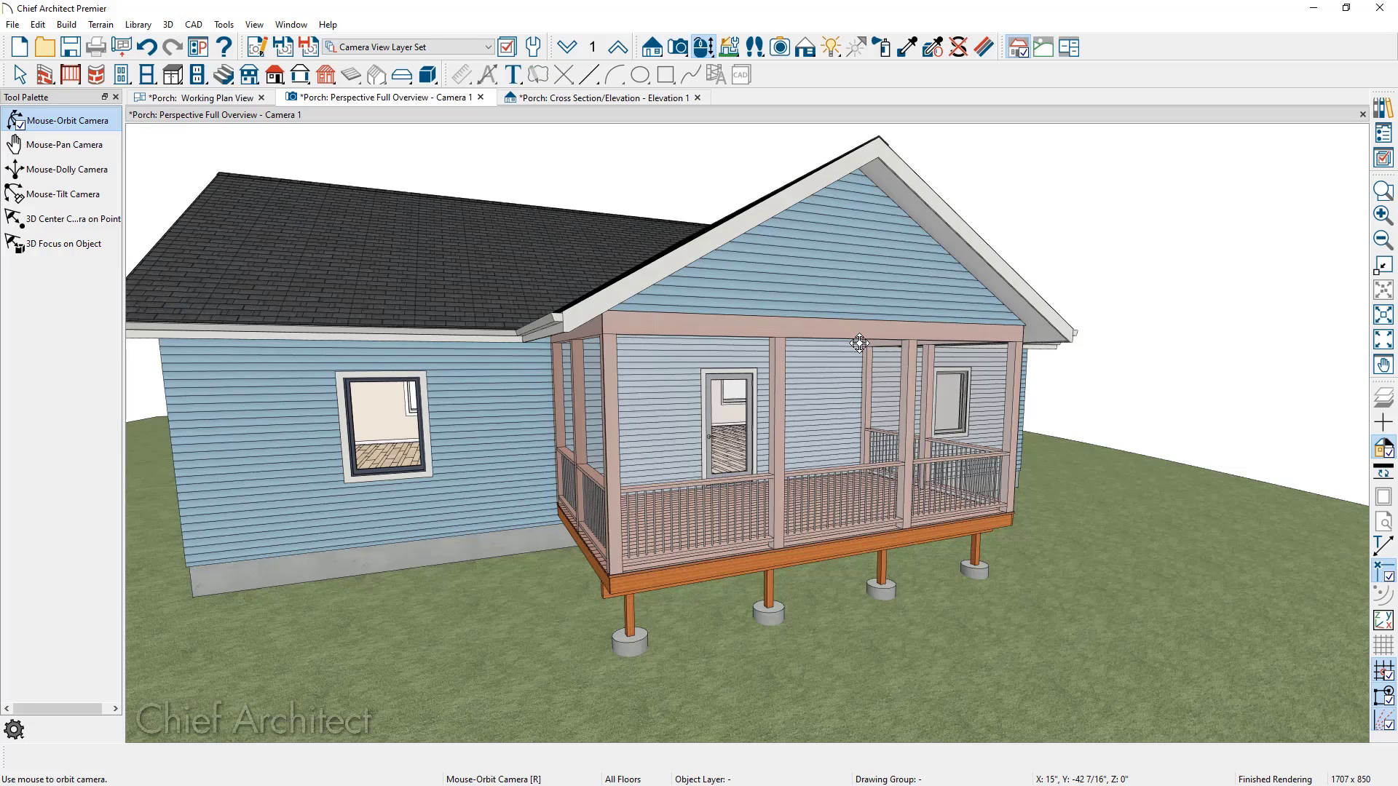
key(space)
click(845, 388)
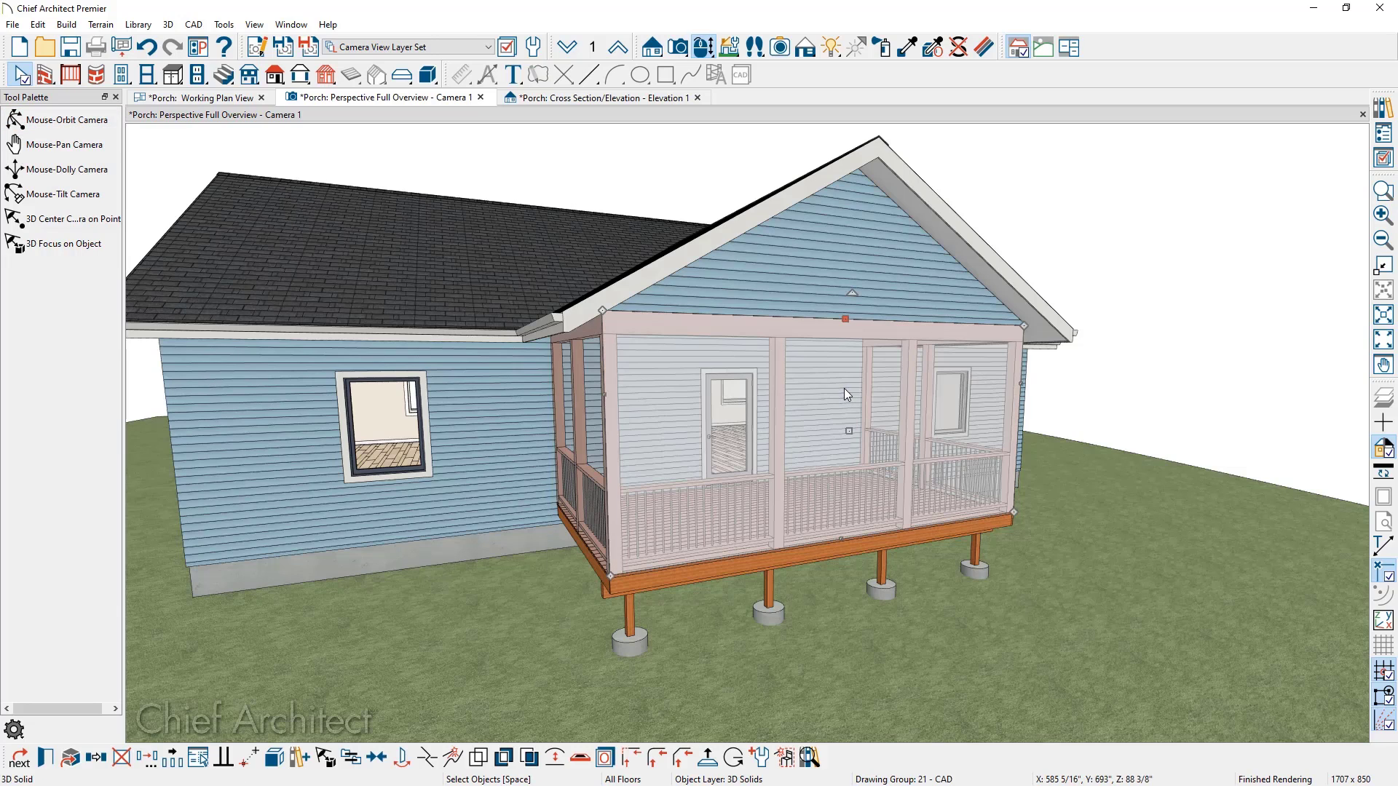
click(300, 758)
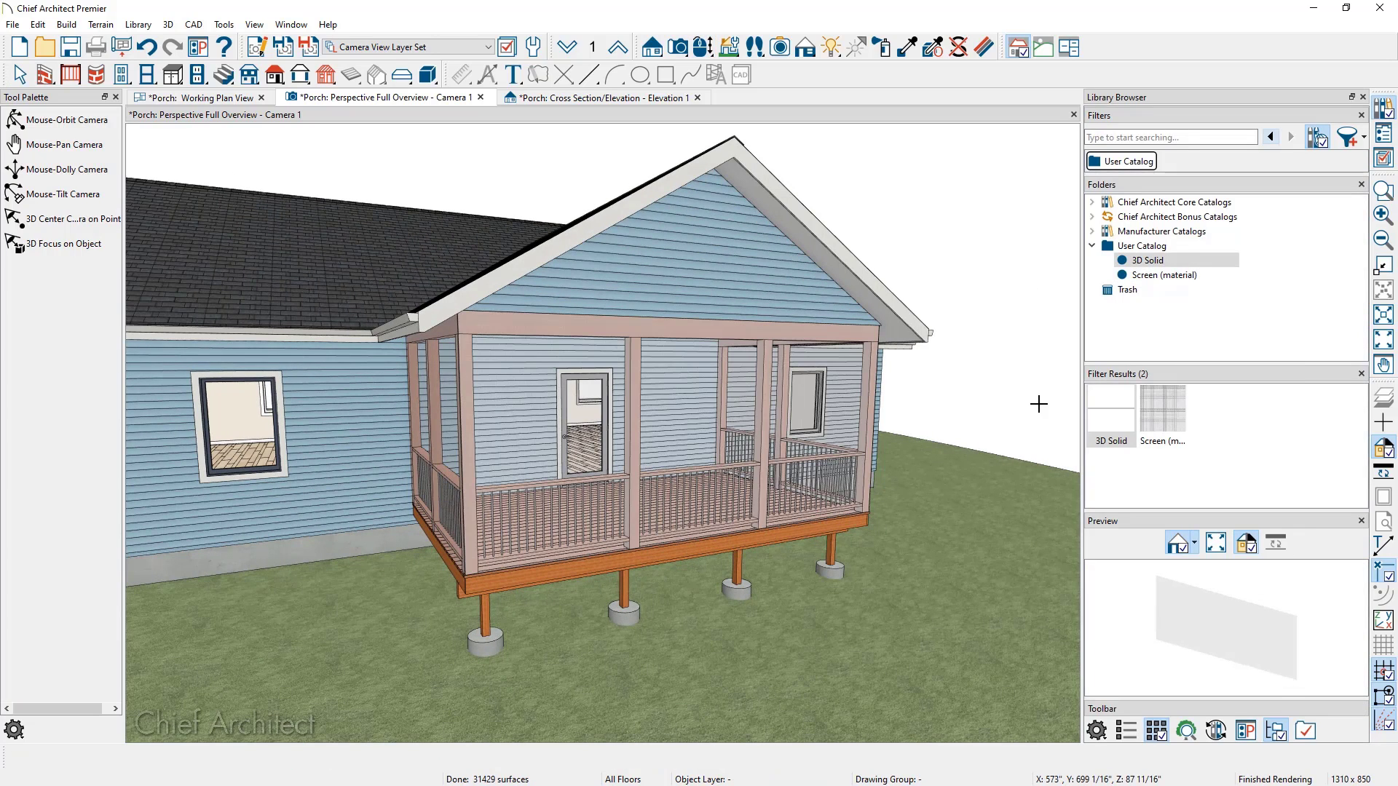
click(1156, 265)
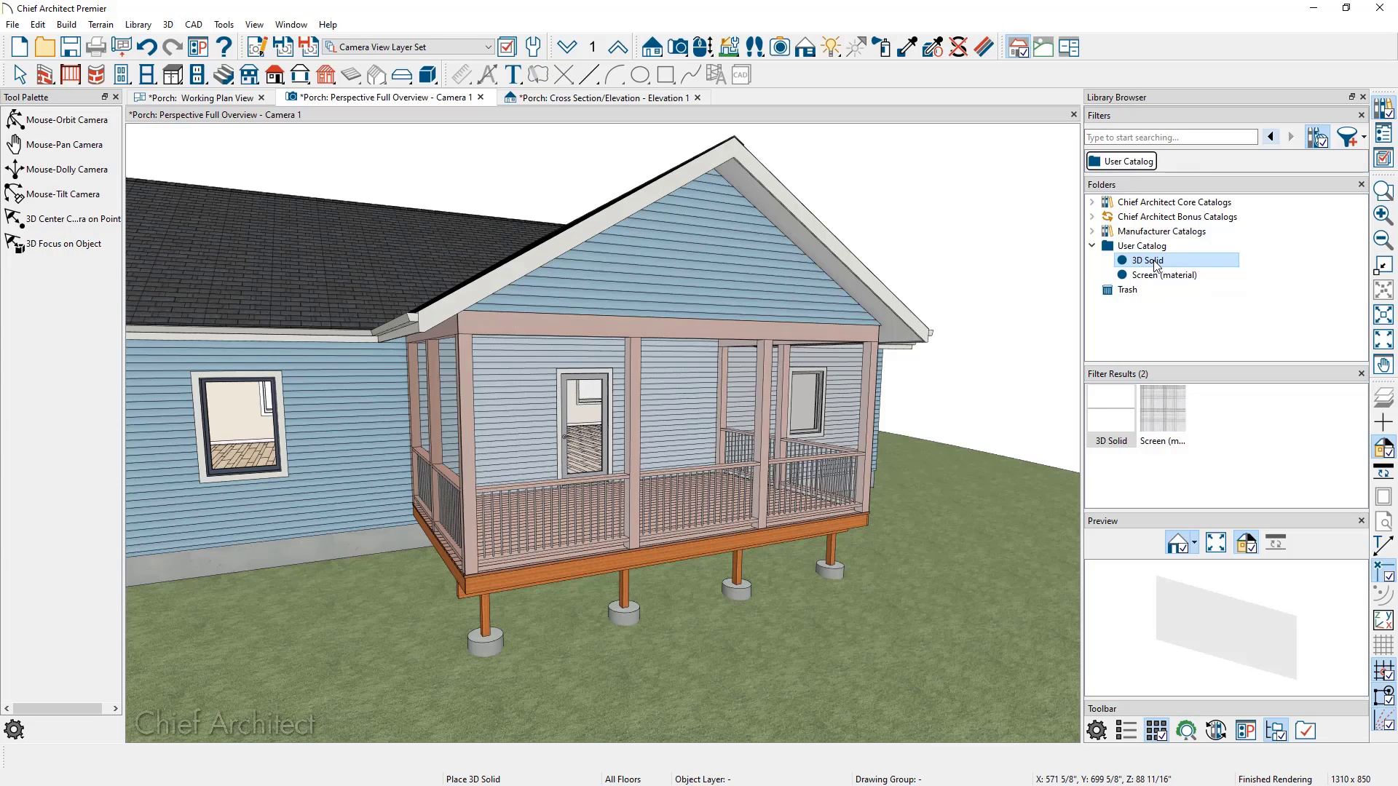
Add the porch's front deck railing from the floor plan to the library's User Catalog
click(231, 102)
key(space)
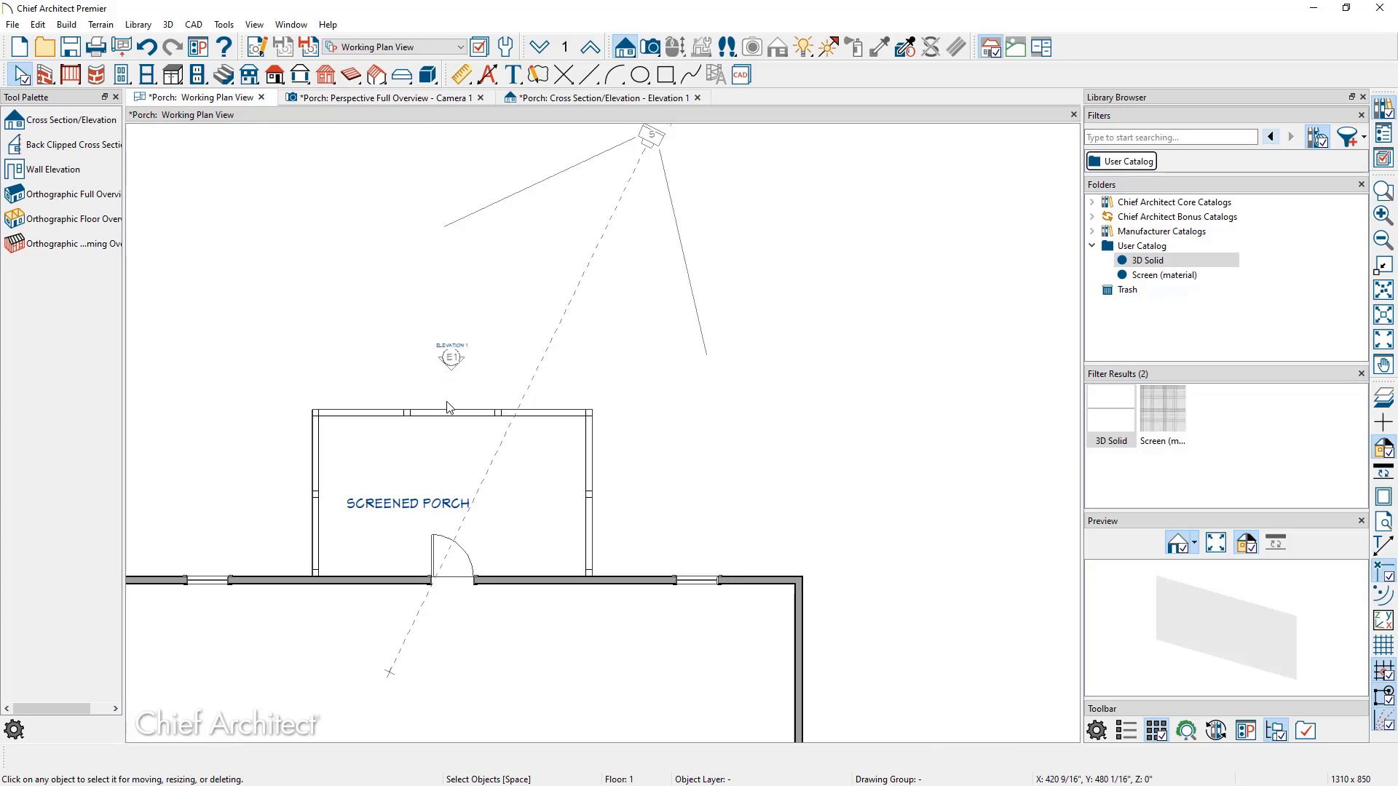
click(452, 413)
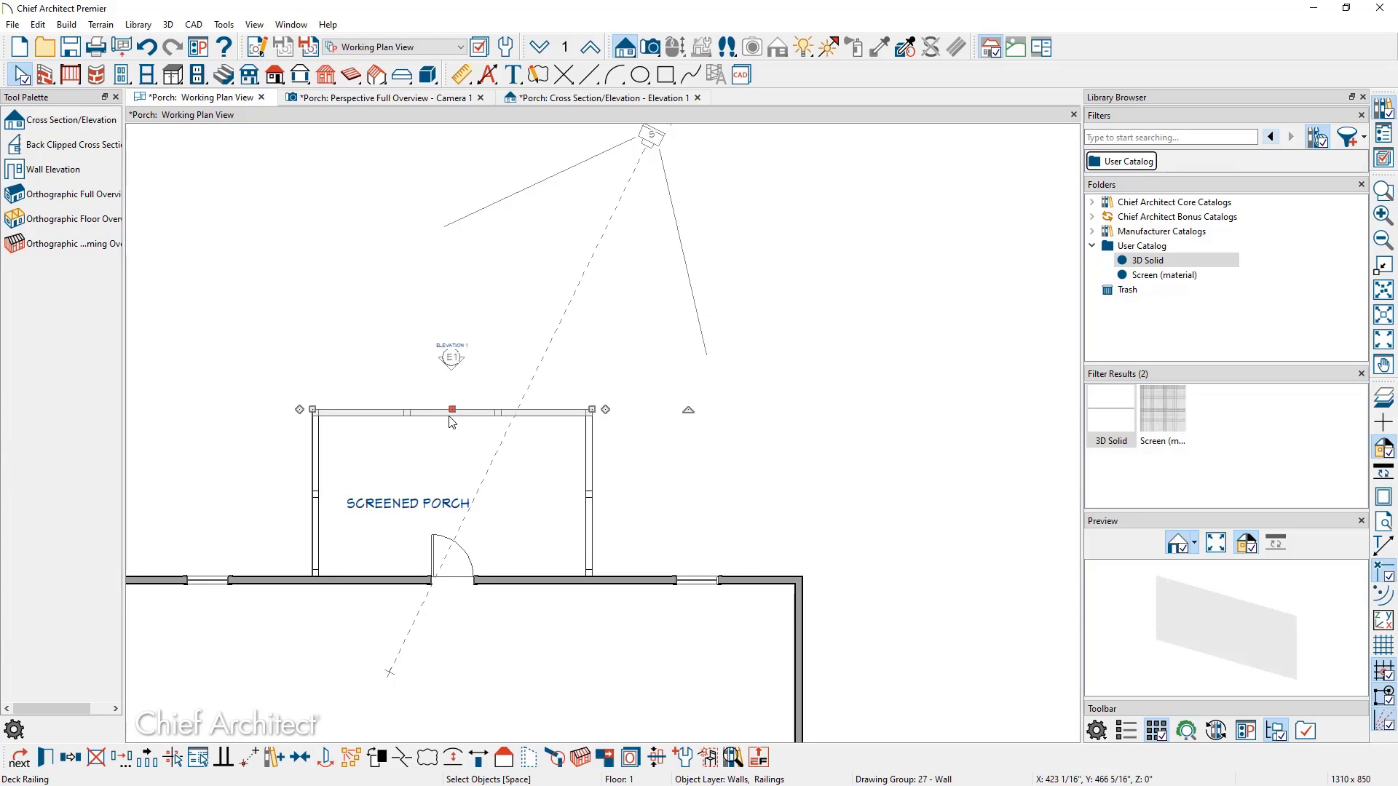
click(274, 758)
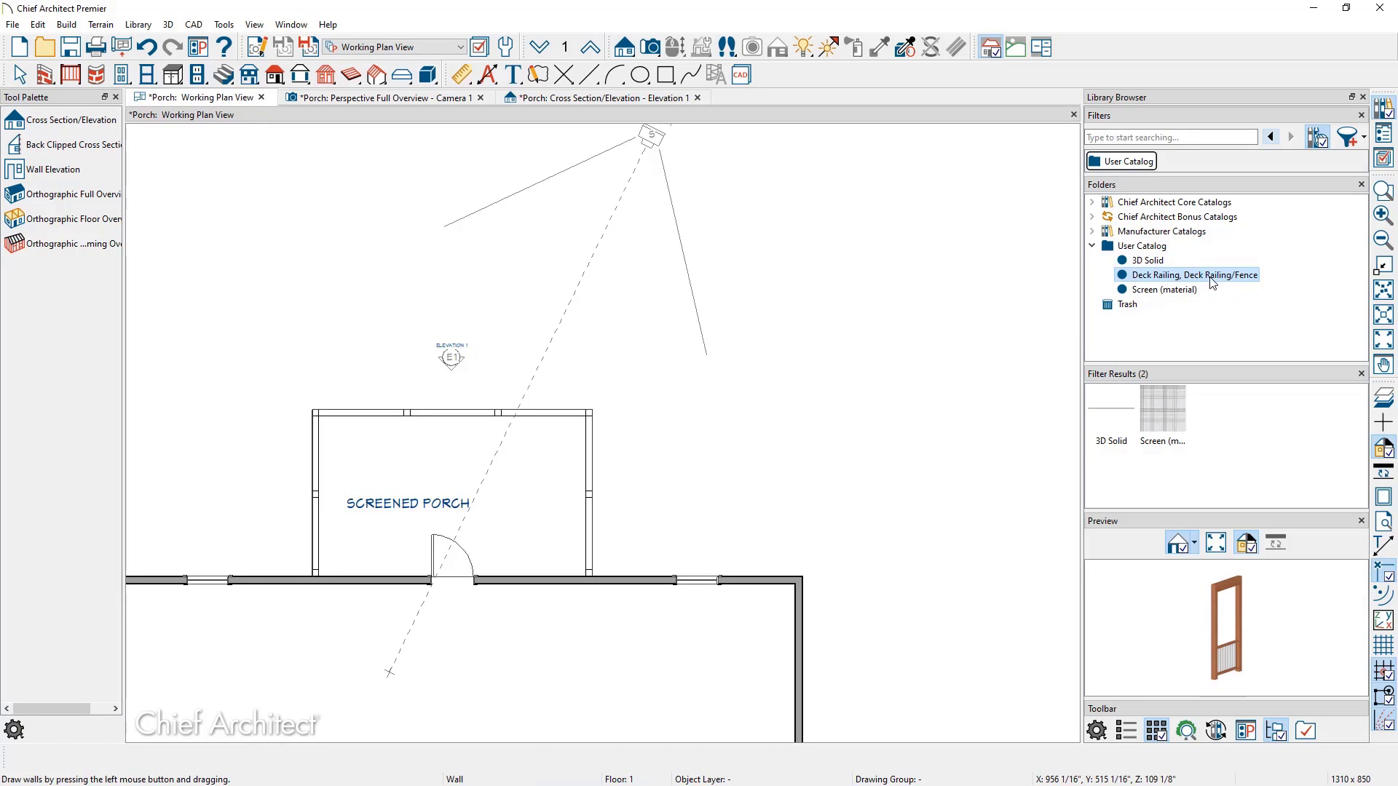
Draw a deck about 17' deep against the house's right-hand exterior wall with the saved deck railing and view it in 3D
middle_drag(971, 490, 876, 178)
scroll(876, 177, down, 1)
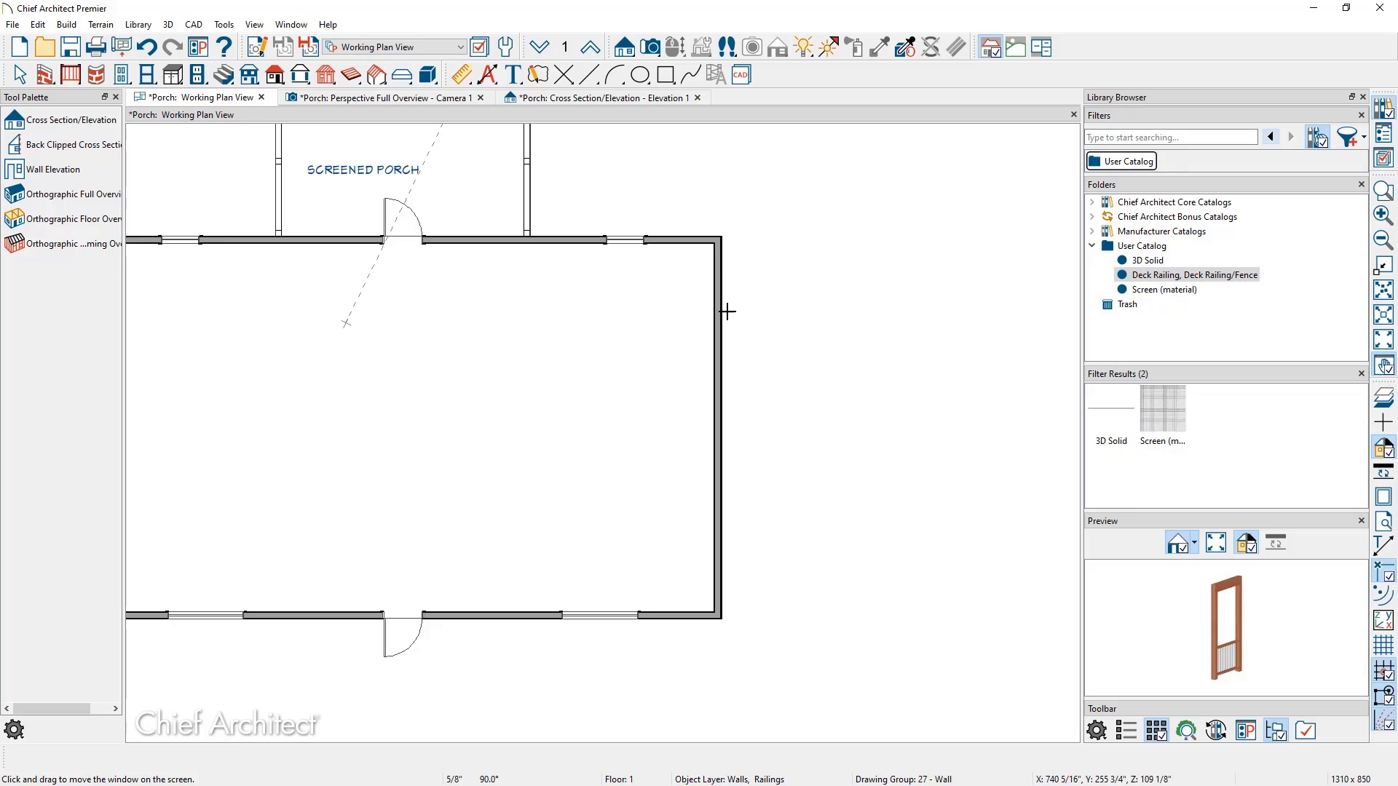
mouse_move(722, 313)
mouse_down()
mouse_move(937, 312)
mouse_move(936, 542)
mouse_move(721, 541)
mouse_up()
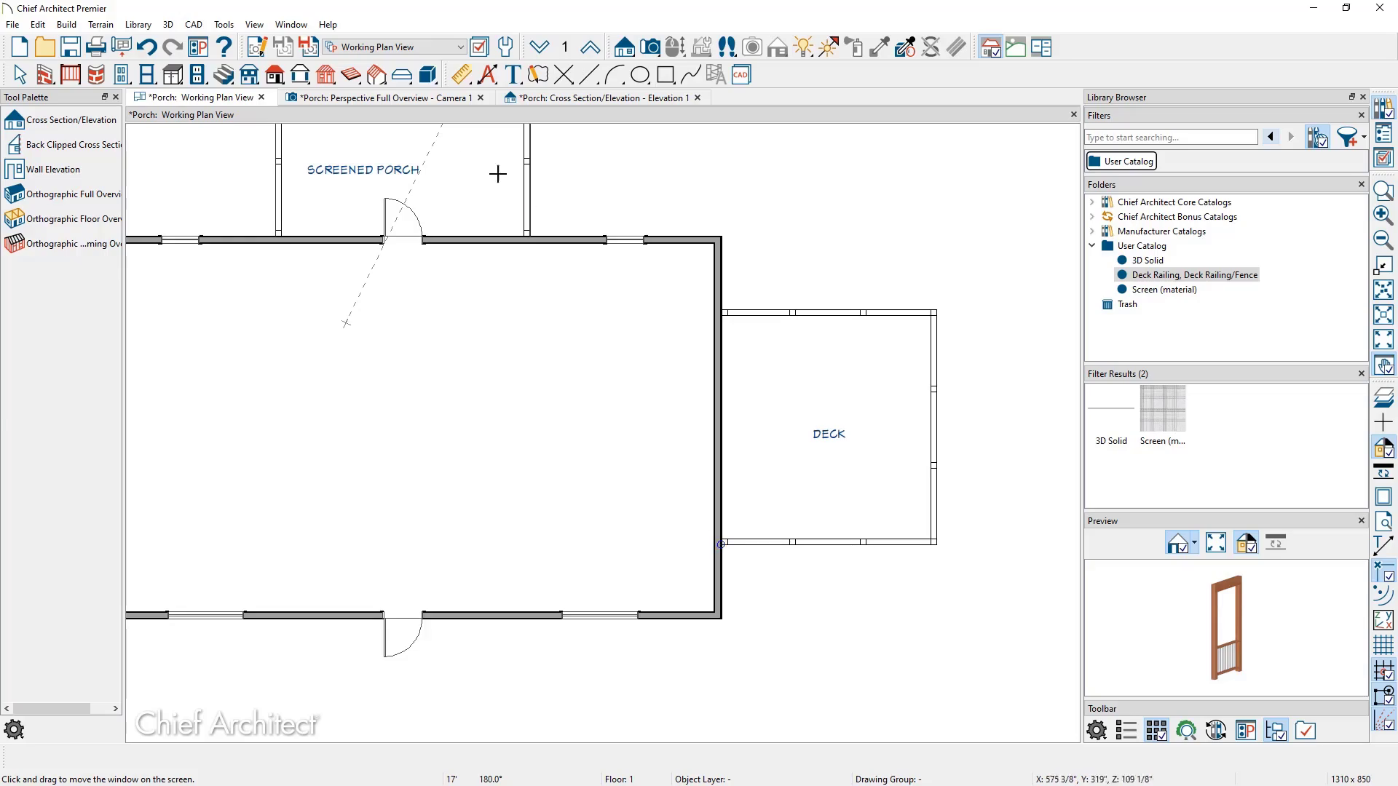
click(396, 97)
middle_drag(303, 298, 1092, 252)
middle_drag(578, 291, 722, 306)
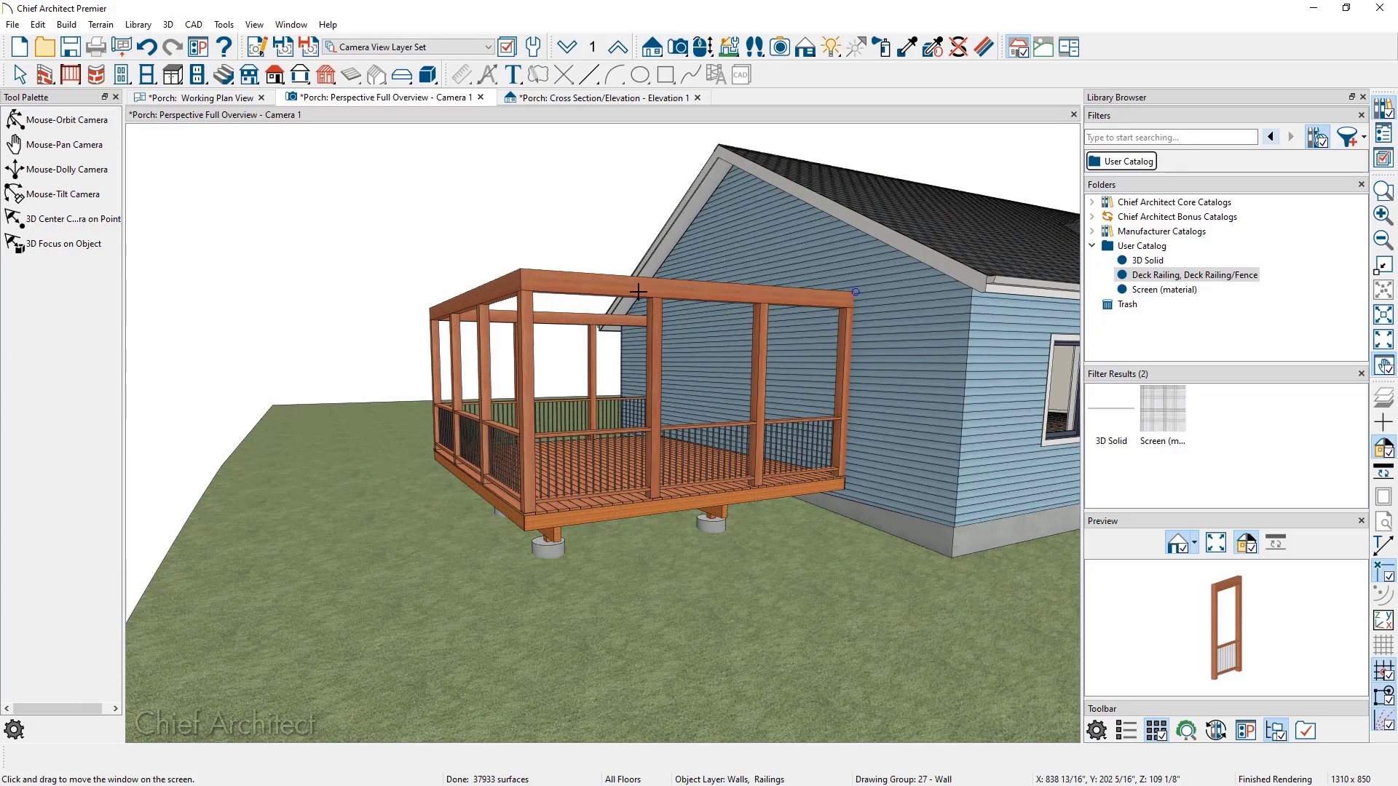
Undo the deck drawn against the house's side wall and bring the porch back into view
key(space)
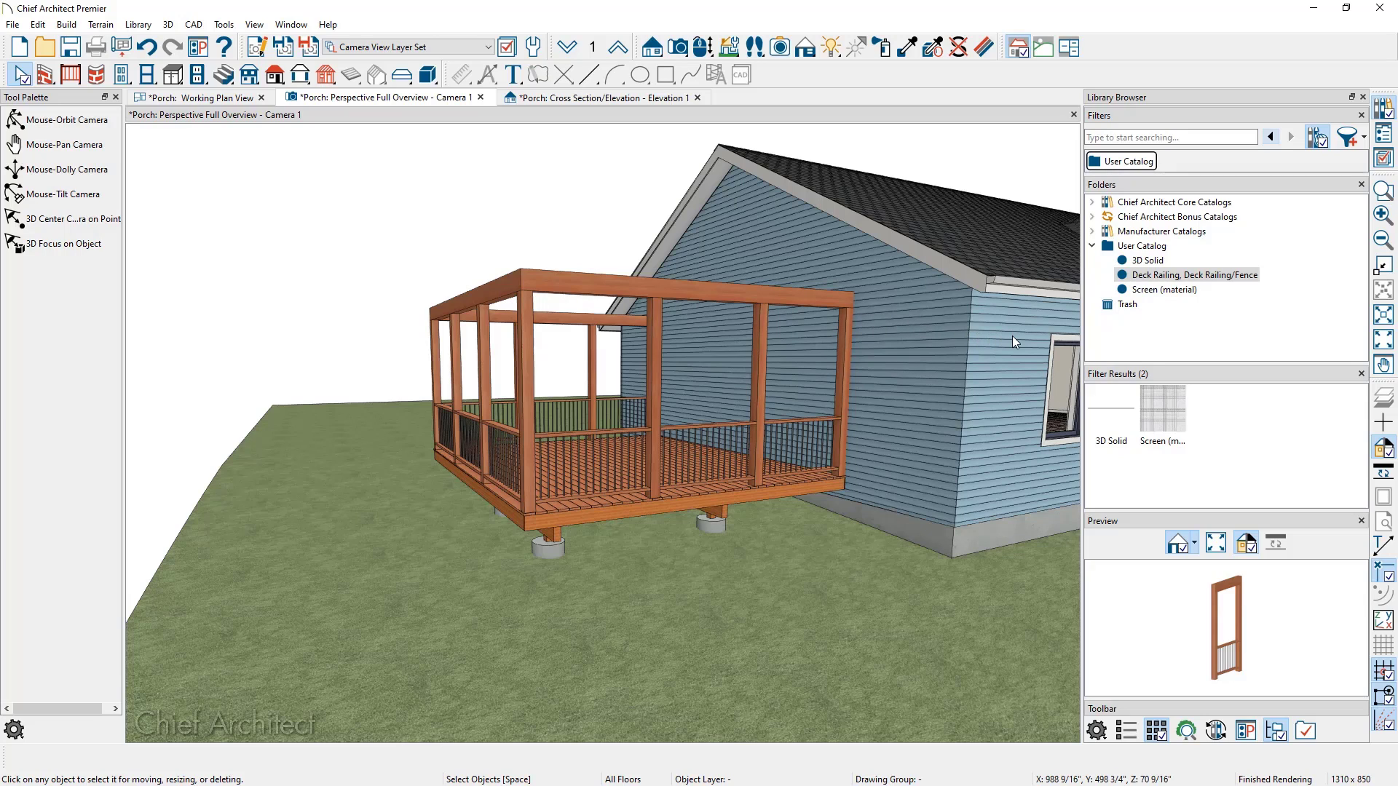
click(156, 54)
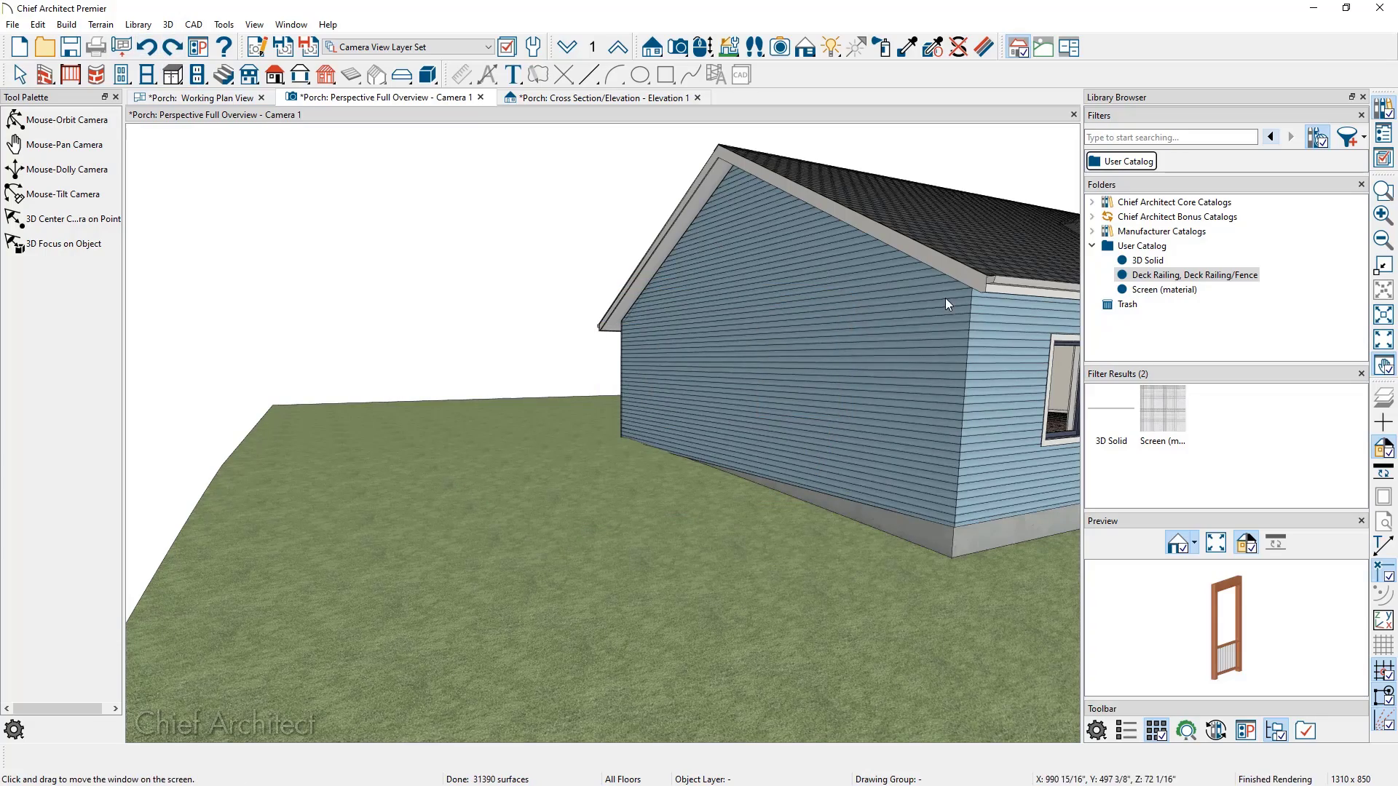
middle_drag(945, 299, 278, 368)
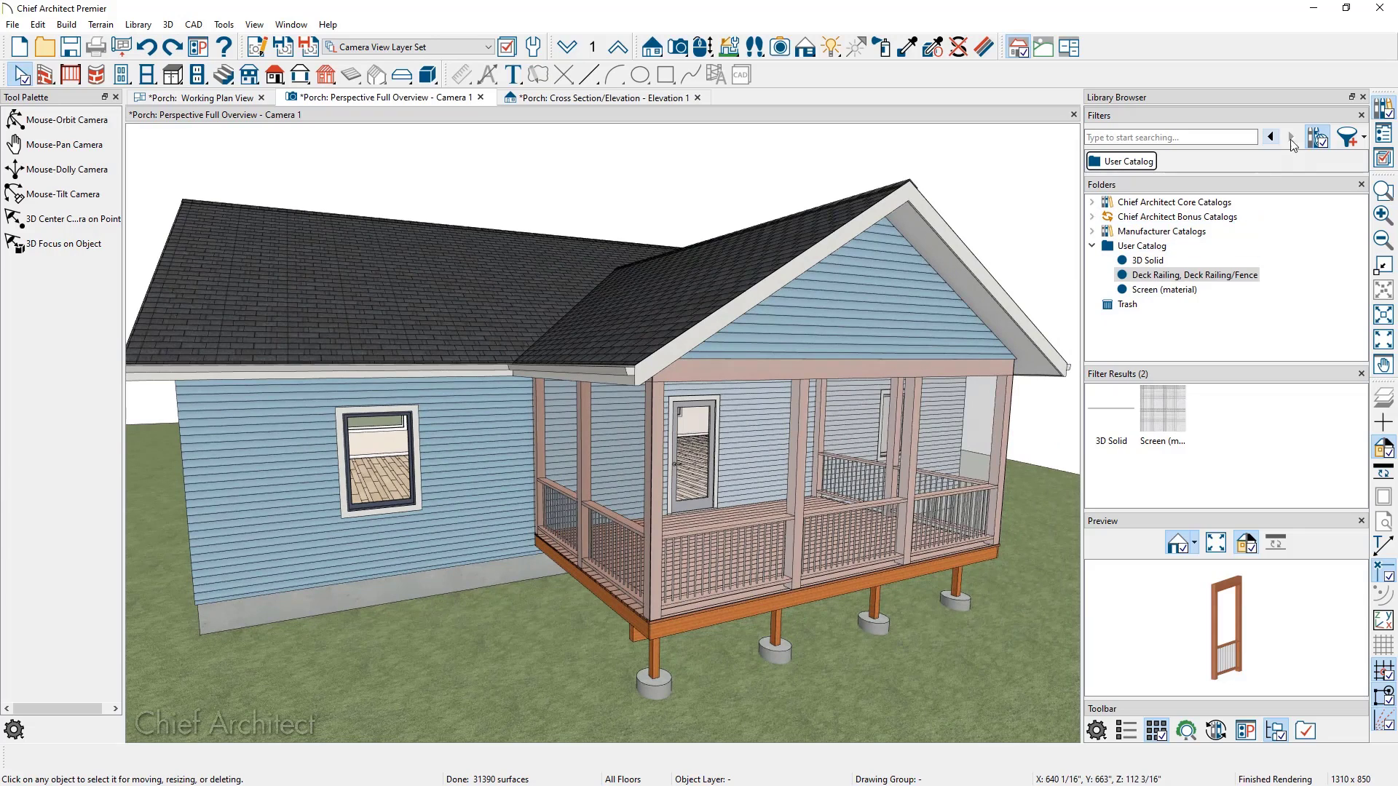
Close the library and delete the screen panels from the porch's front and sides
click(1361, 97)
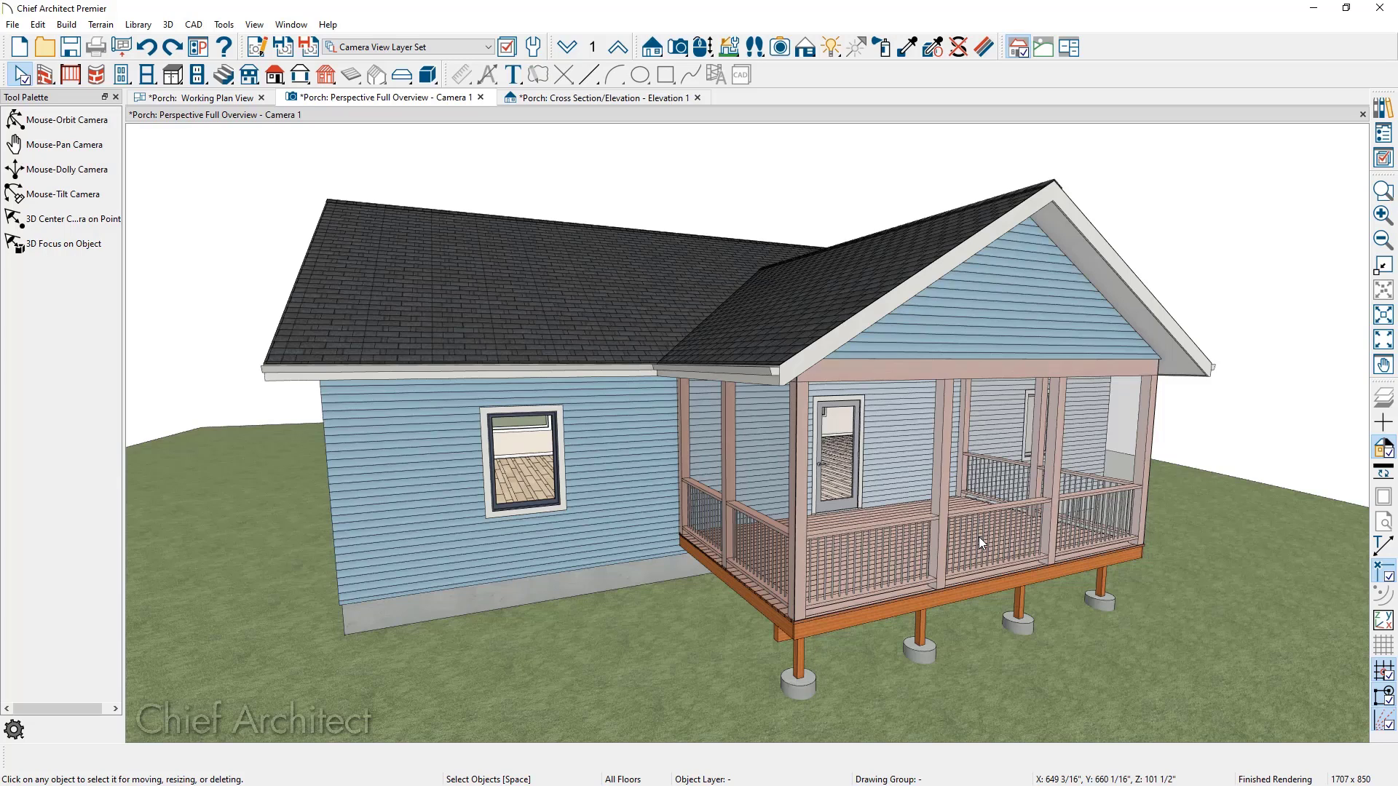
click(769, 445)
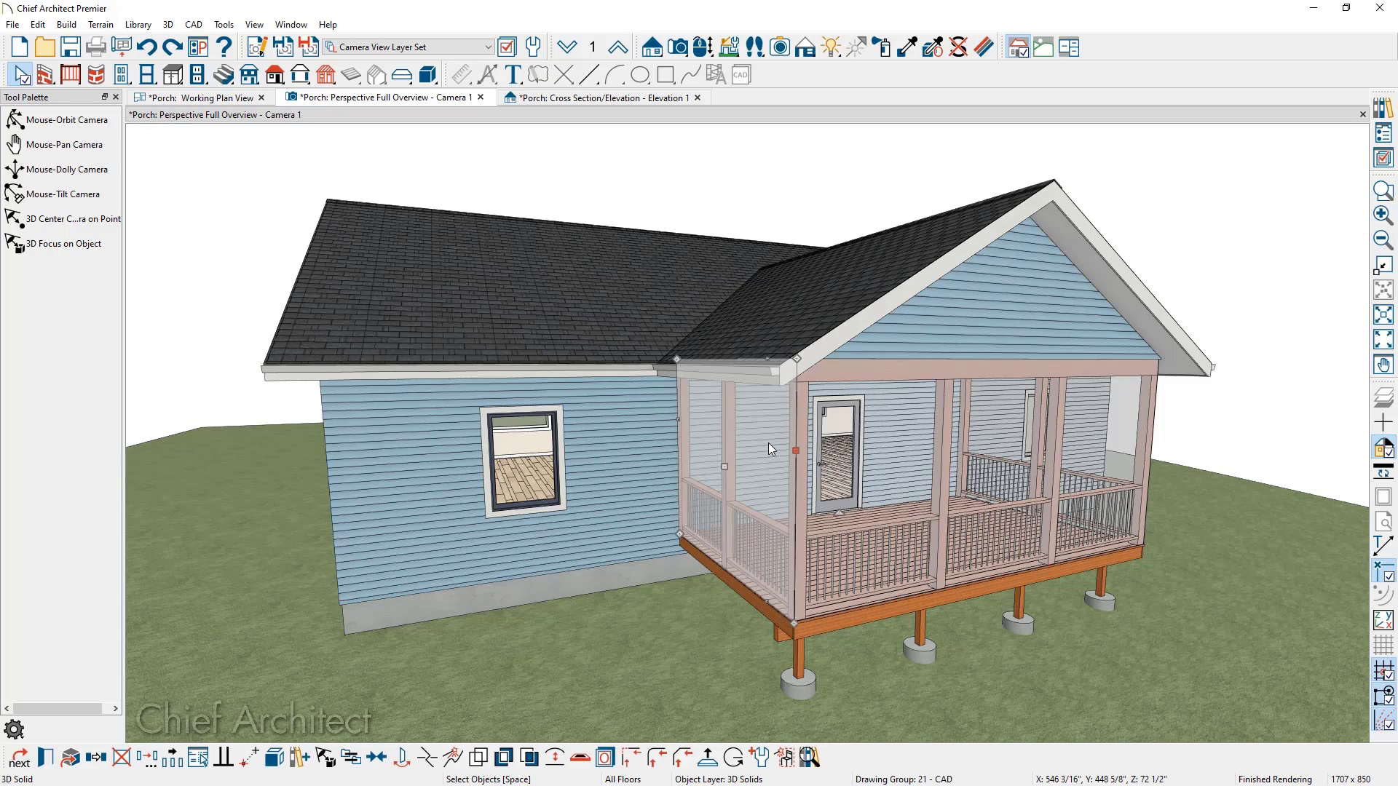
key(Delete)
click(886, 444)
key(Delete)
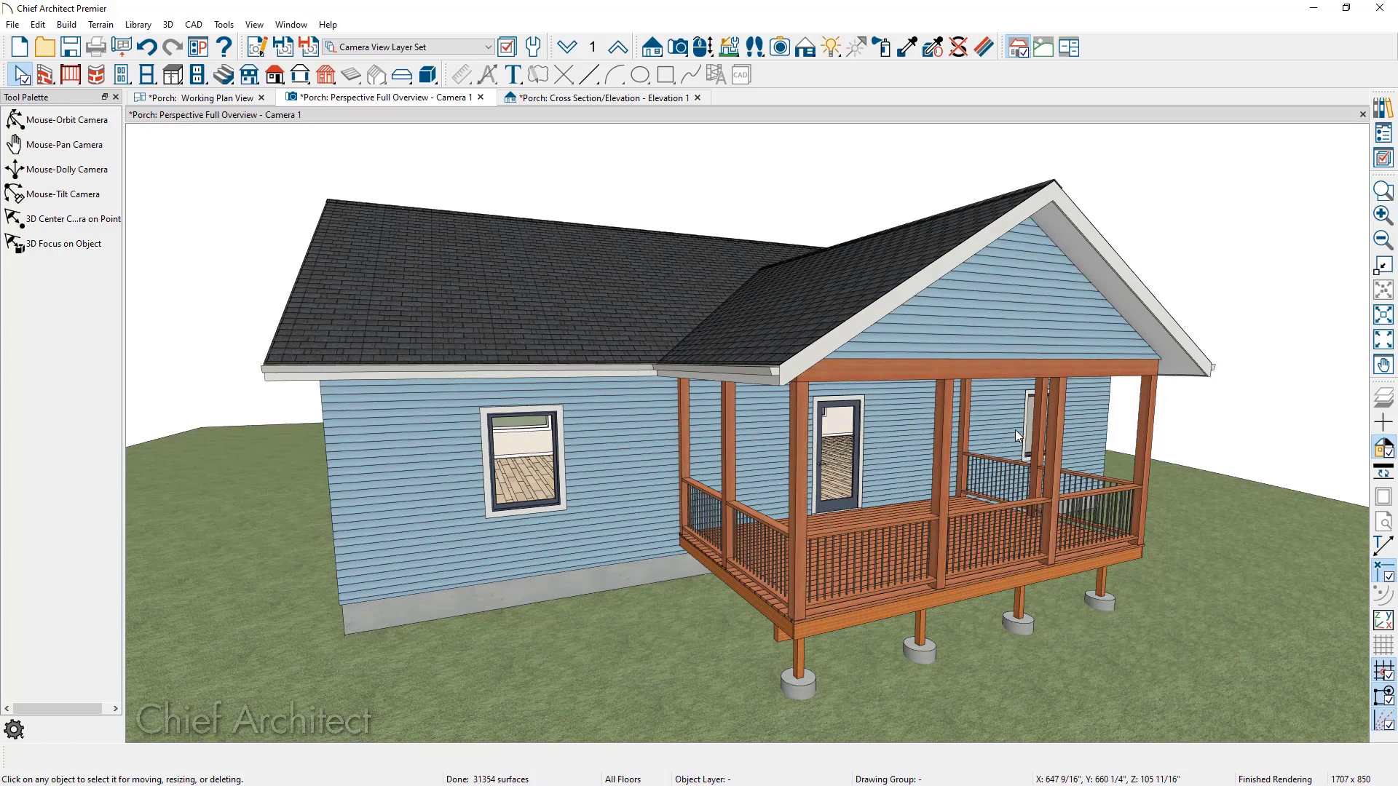
In the front elevation, draw a rectangular polyline filling the right-hand porch bay between the posts, from the beam down to the deck
click(651, 99)
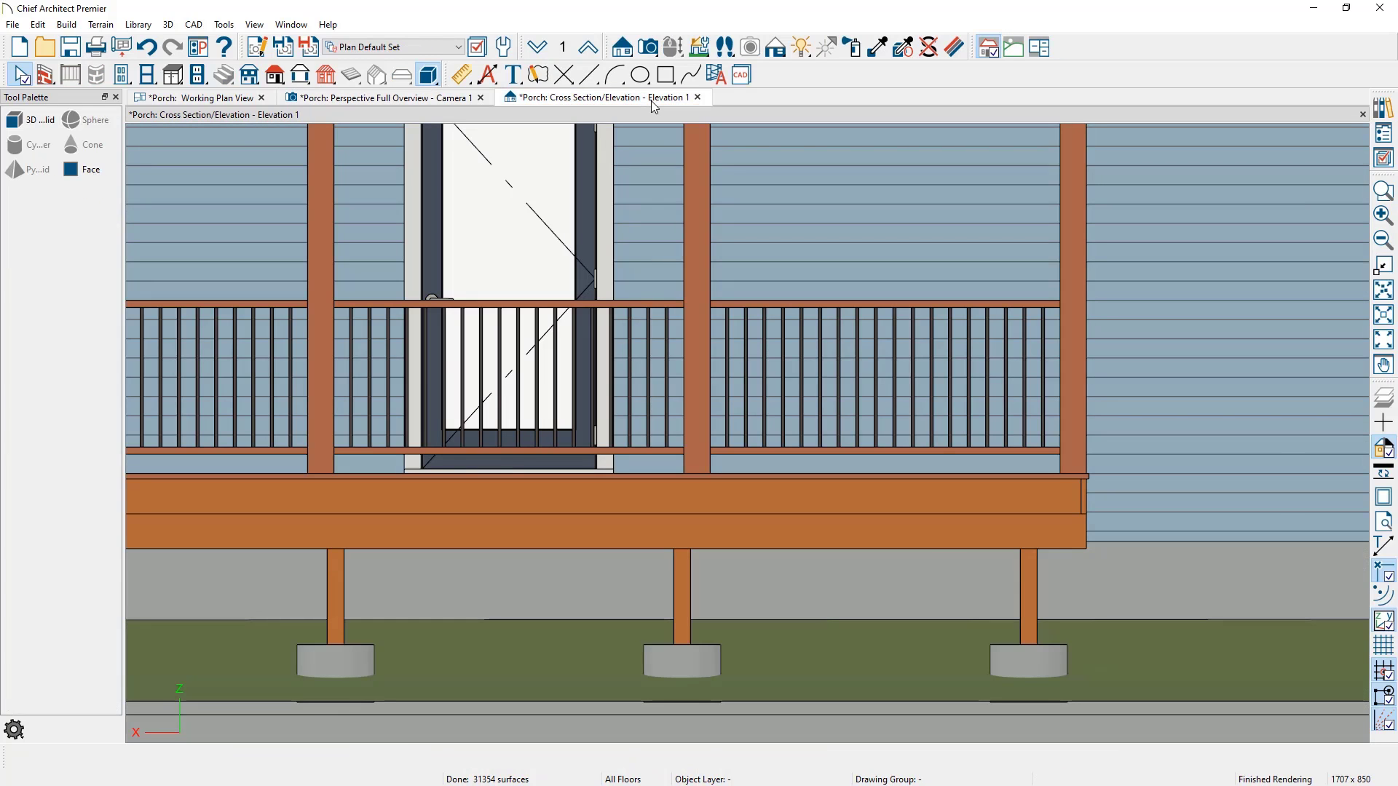
scroll(662, 169, down, 3)
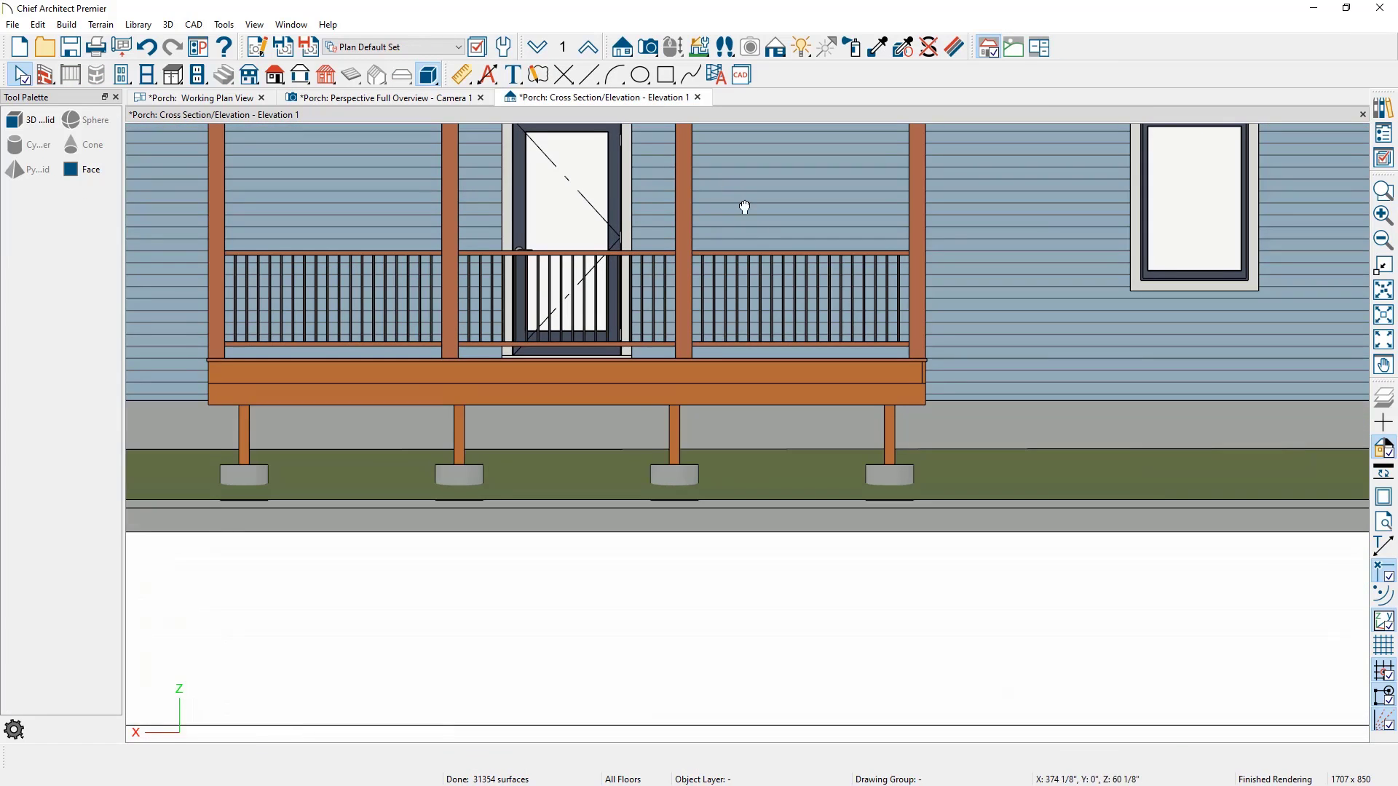
middle_drag(742, 209, 778, 327)
scroll(778, 328, up, 1)
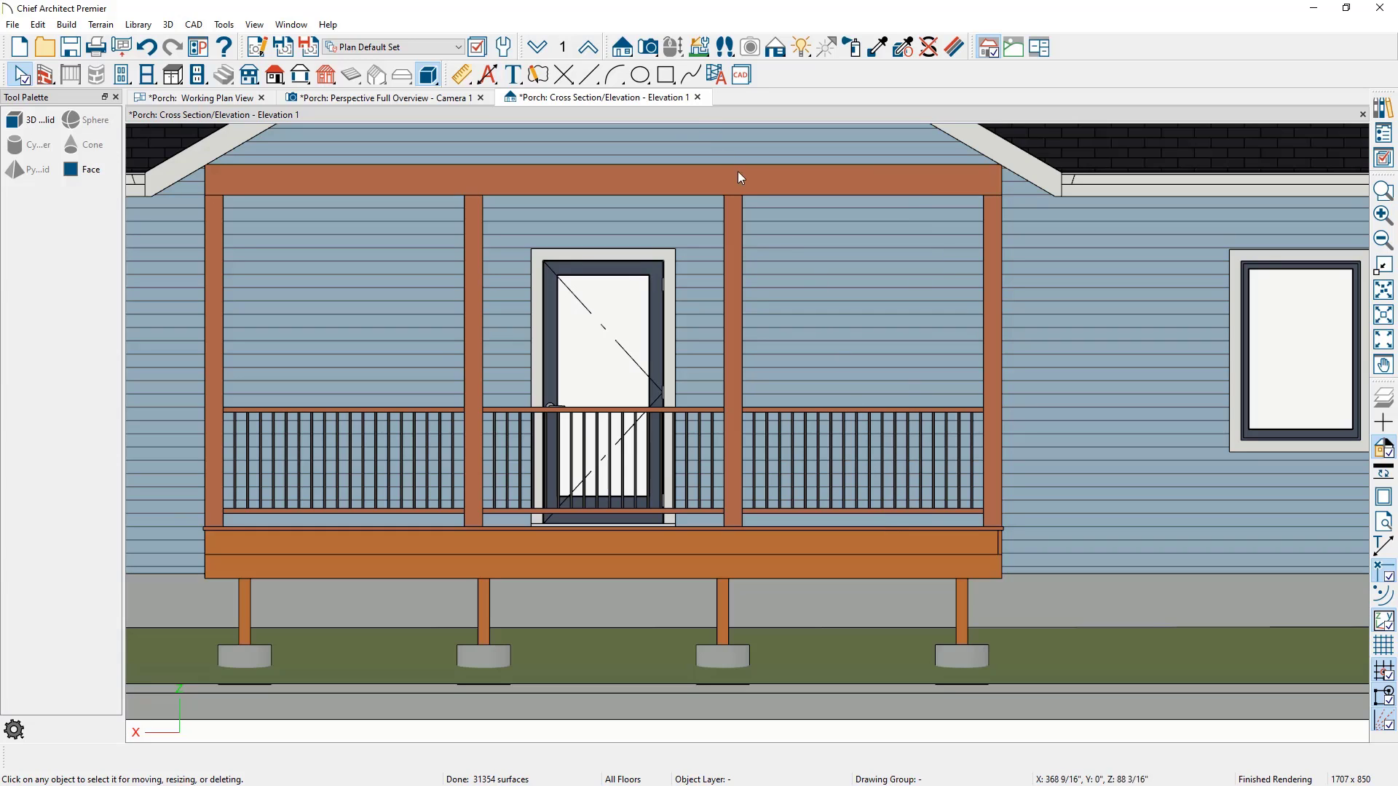
click(667, 76)
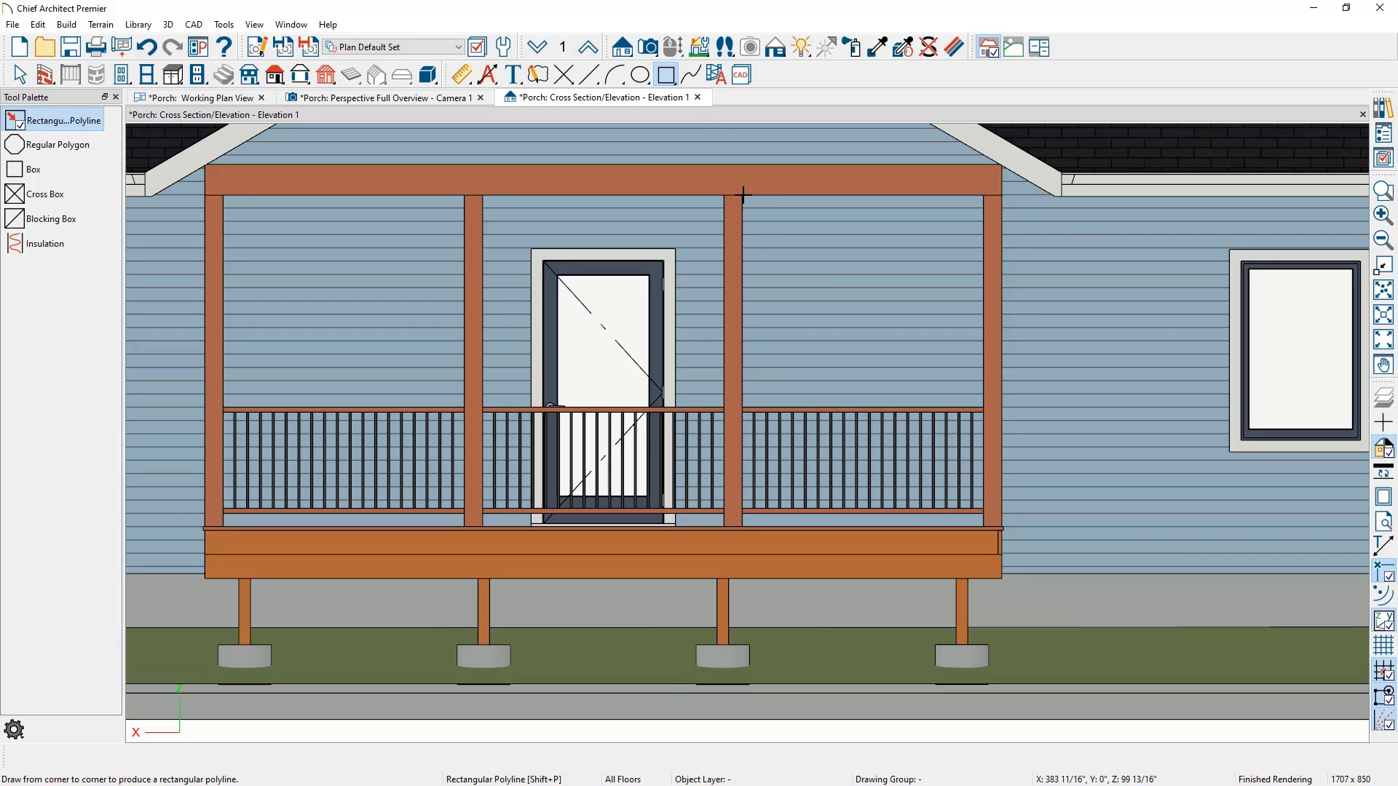
drag(751, 199, 984, 524)
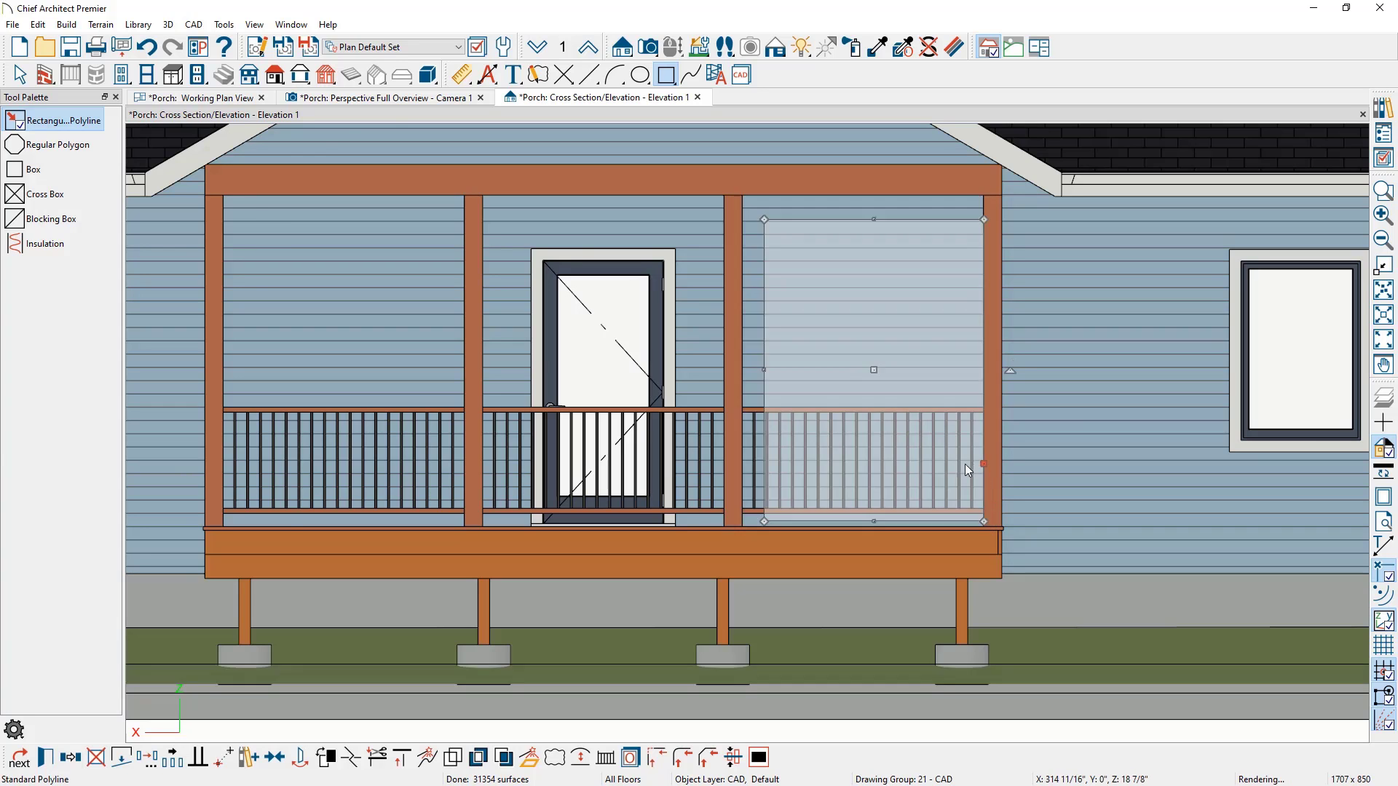
Move the rectangular polyline out of the porch bay to the open area beside the house
scroll(965, 464, down, 3)
middle_drag(951, 465, 827, 466)
click(720, 427)
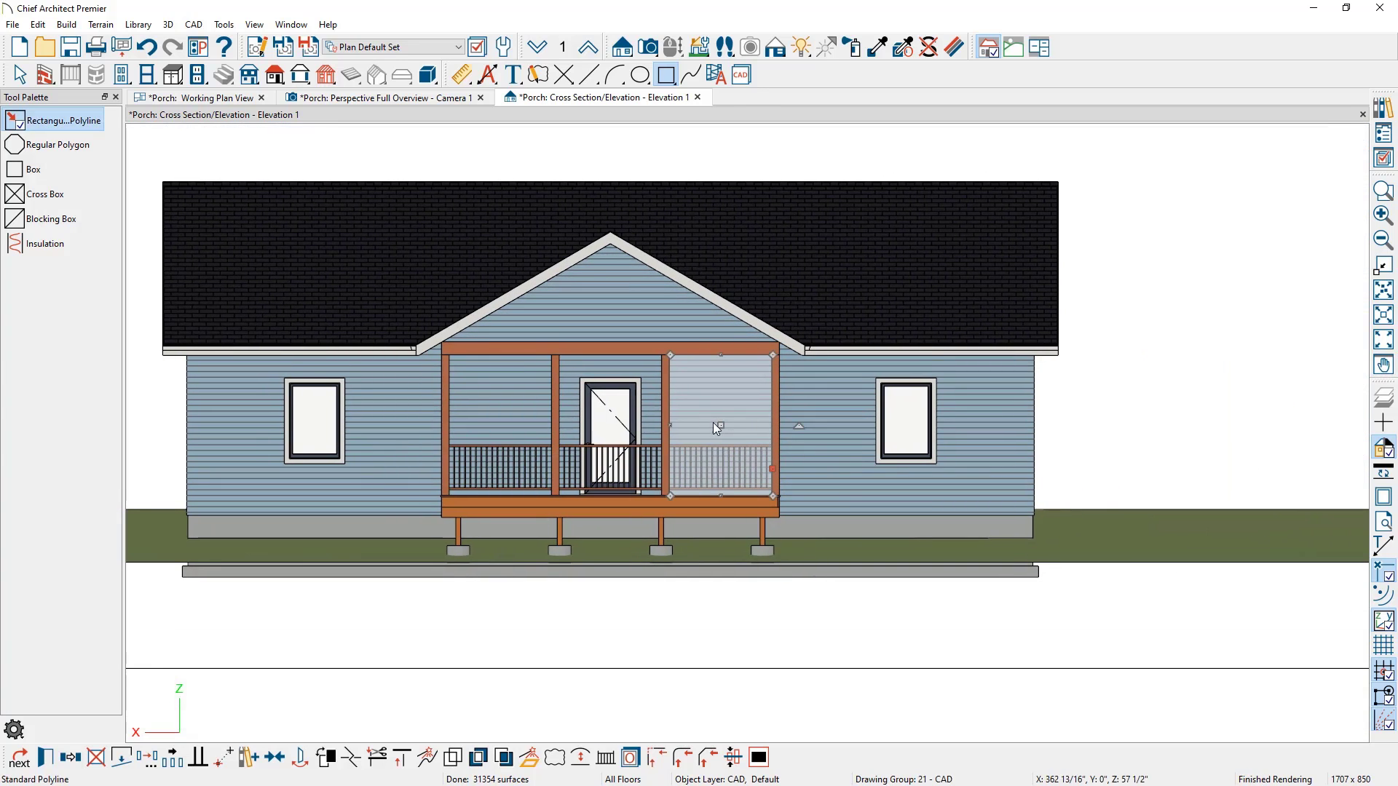
drag(719, 427, 1171, 398)
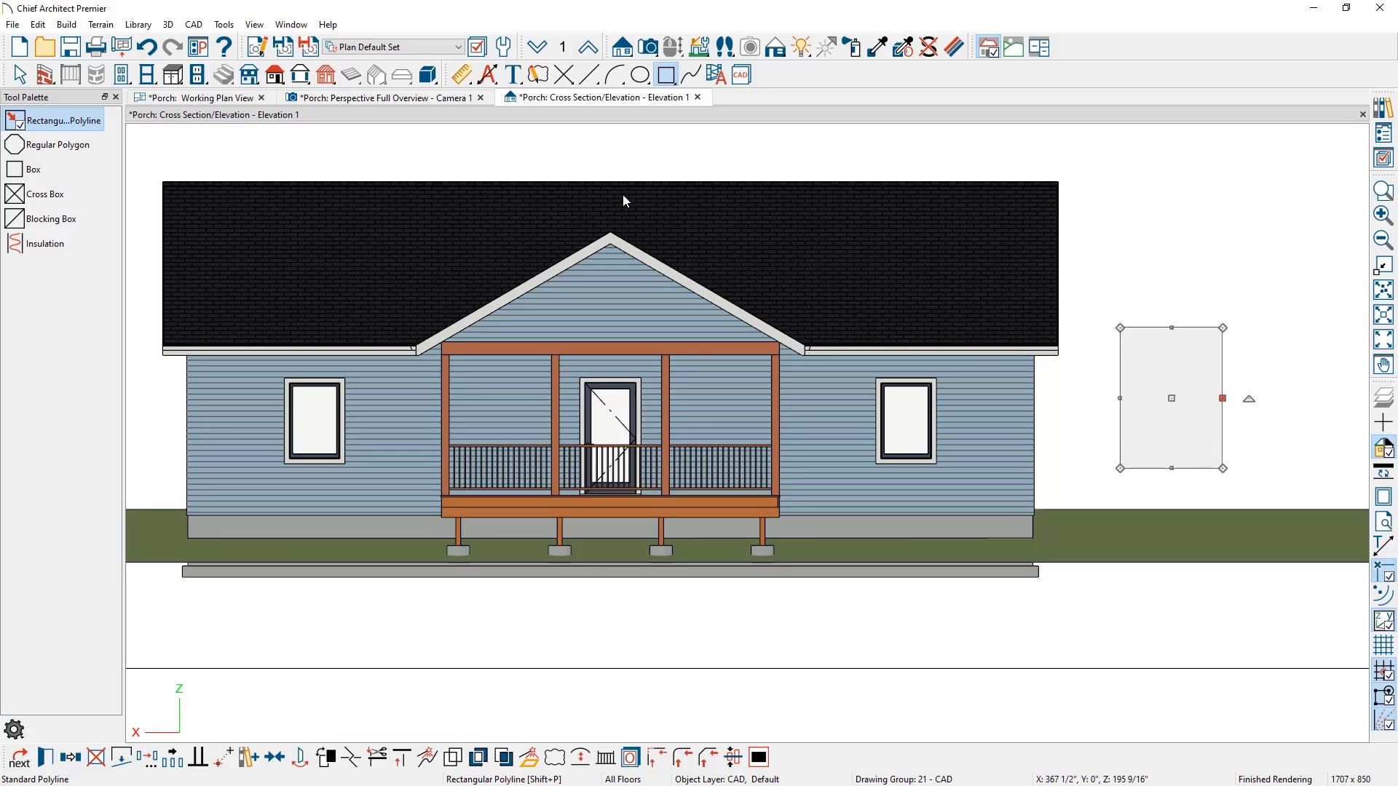
In the floor plan, draw a freestanding straight deck railing about 7'-9" long in the open area beside the house's upper-left corner
click(225, 100)
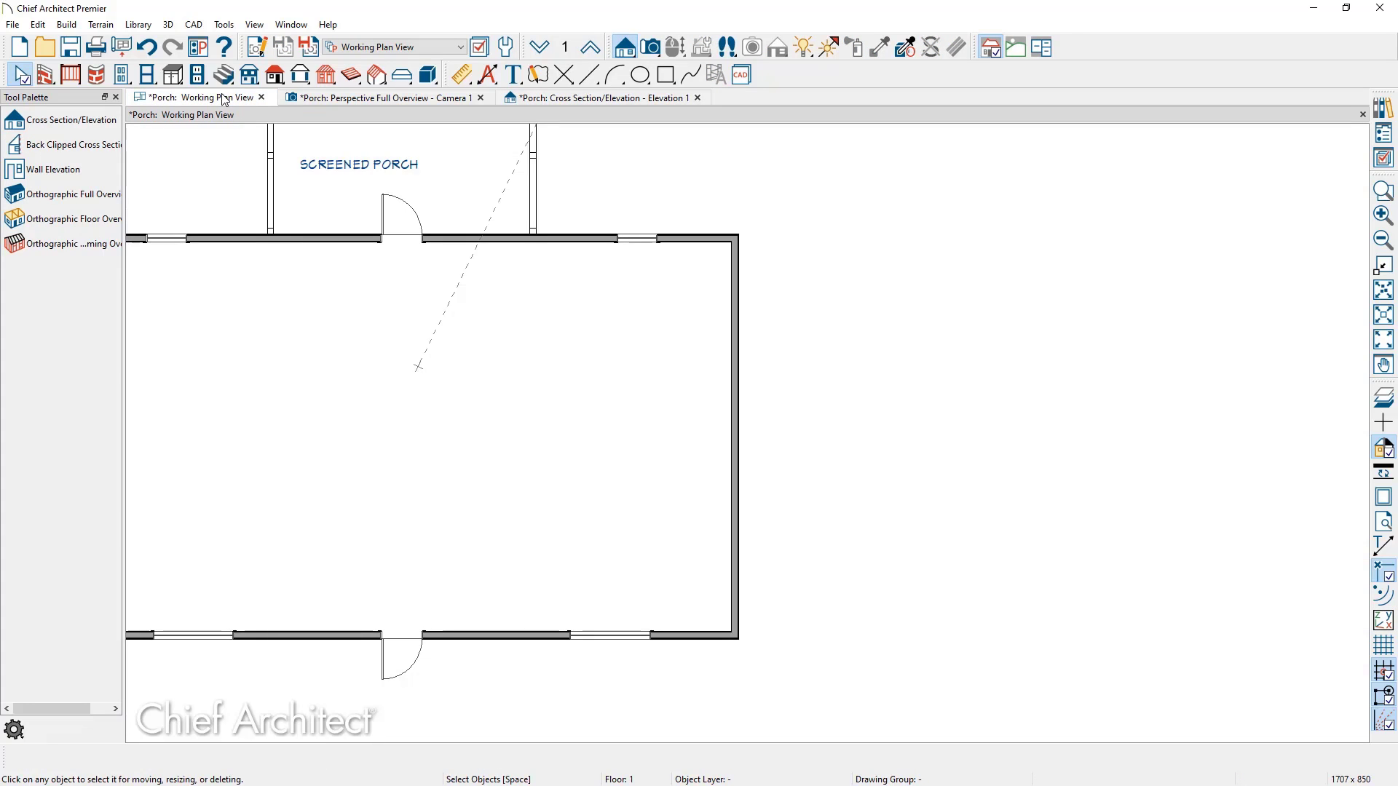
middle_drag(256, 169, 734, 366)
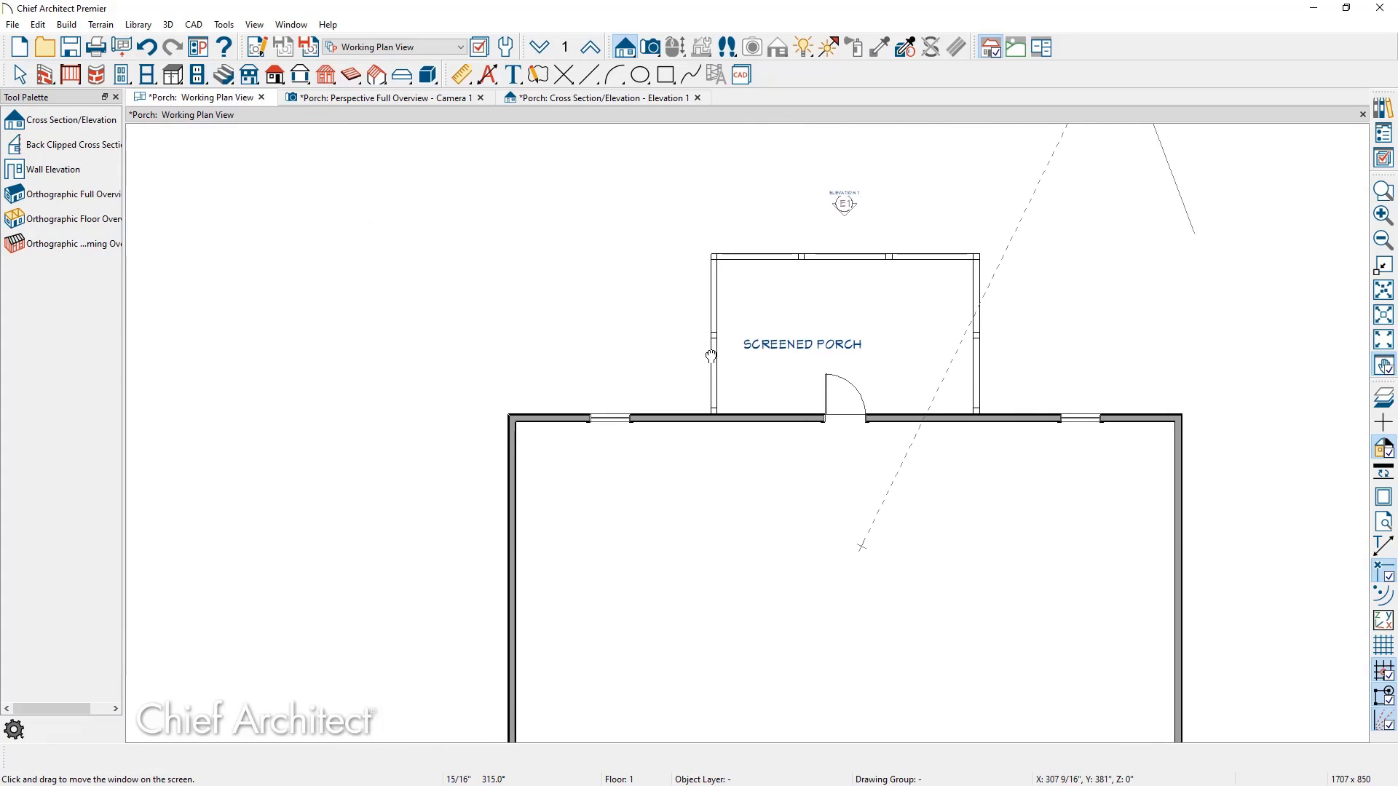
click(70, 75)
click(65, 169)
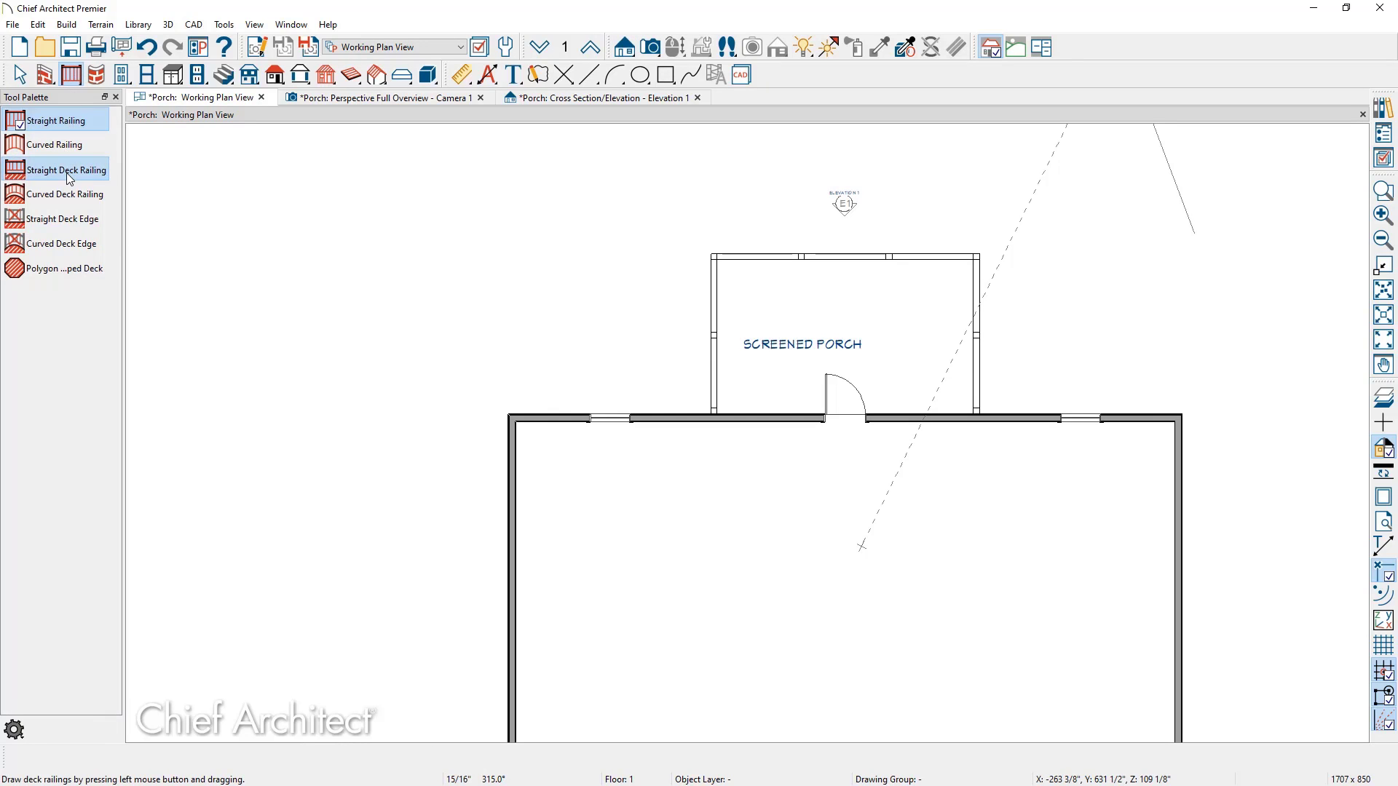
drag(513, 351, 409, 347)
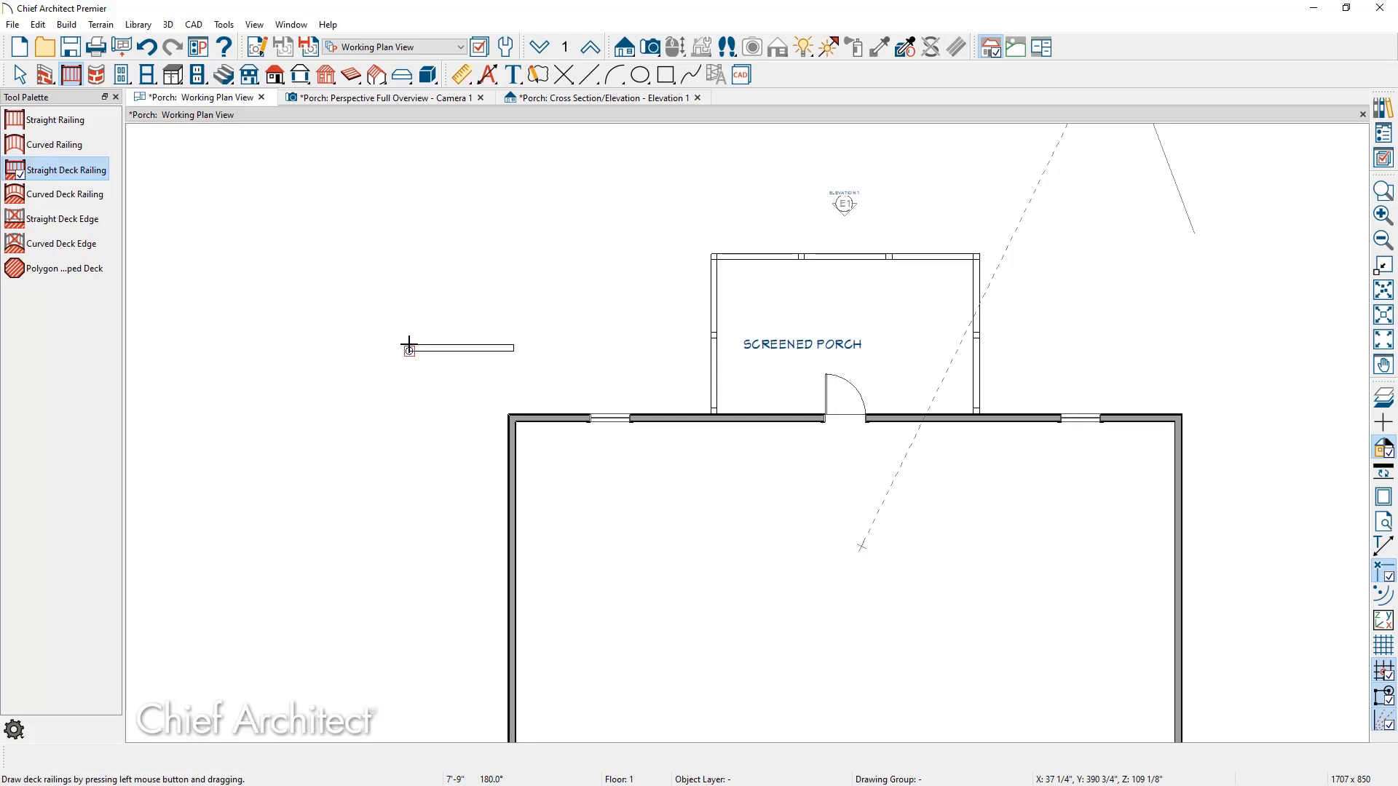
In the elevation, adjust both ends of the freestanding railing to match the rectangle's sides, making it about 72 7/8" long
click(618, 98)
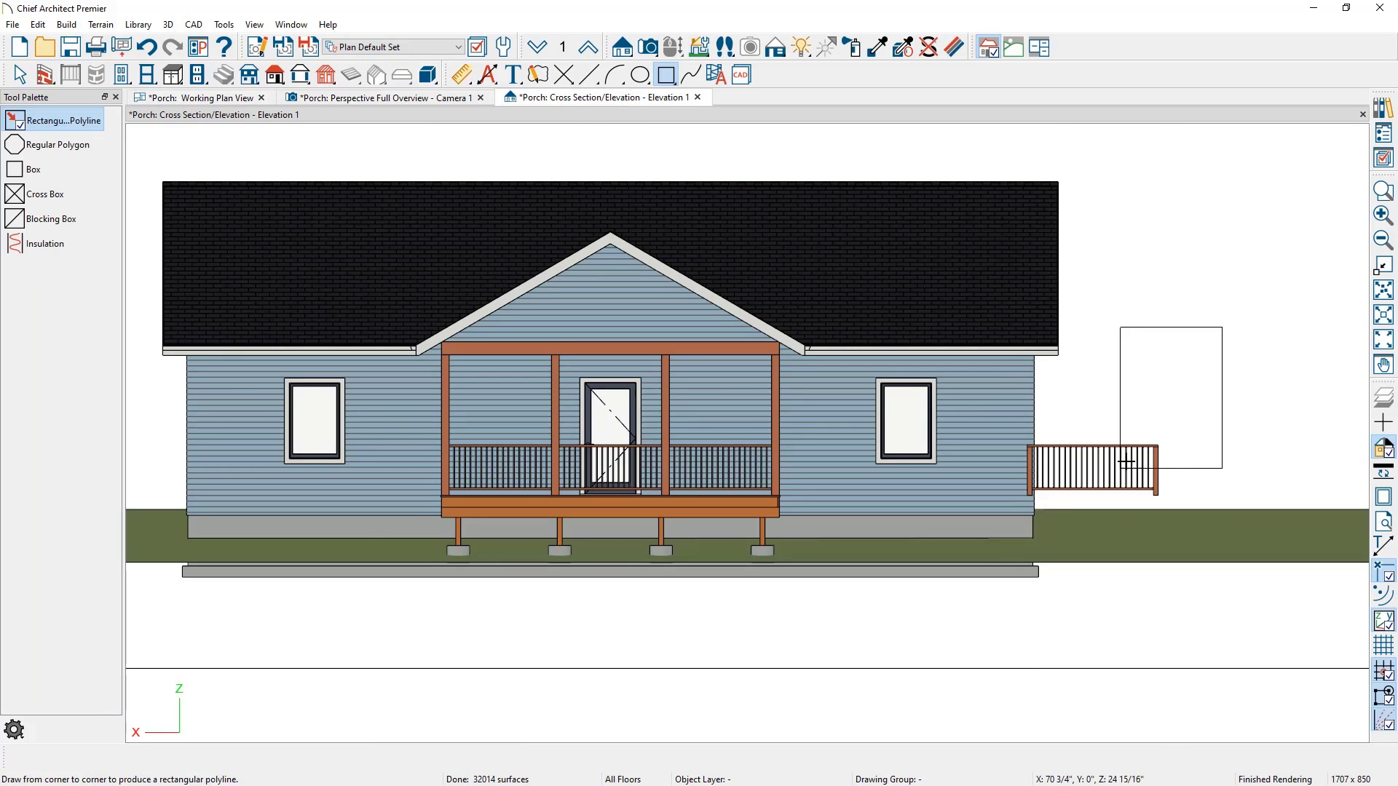
scroll(1107, 466, up, 2)
scroll(1040, 468, up, 1)
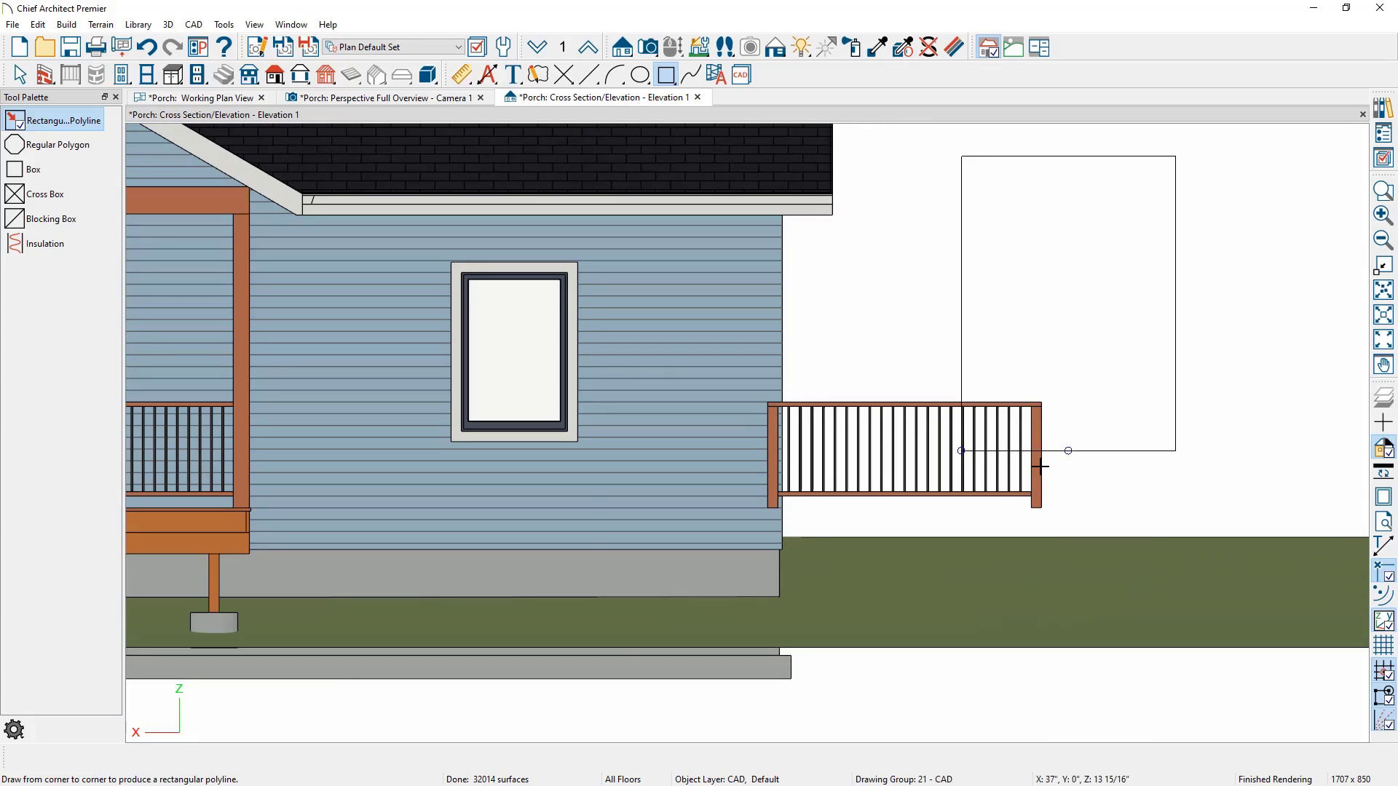
key(space)
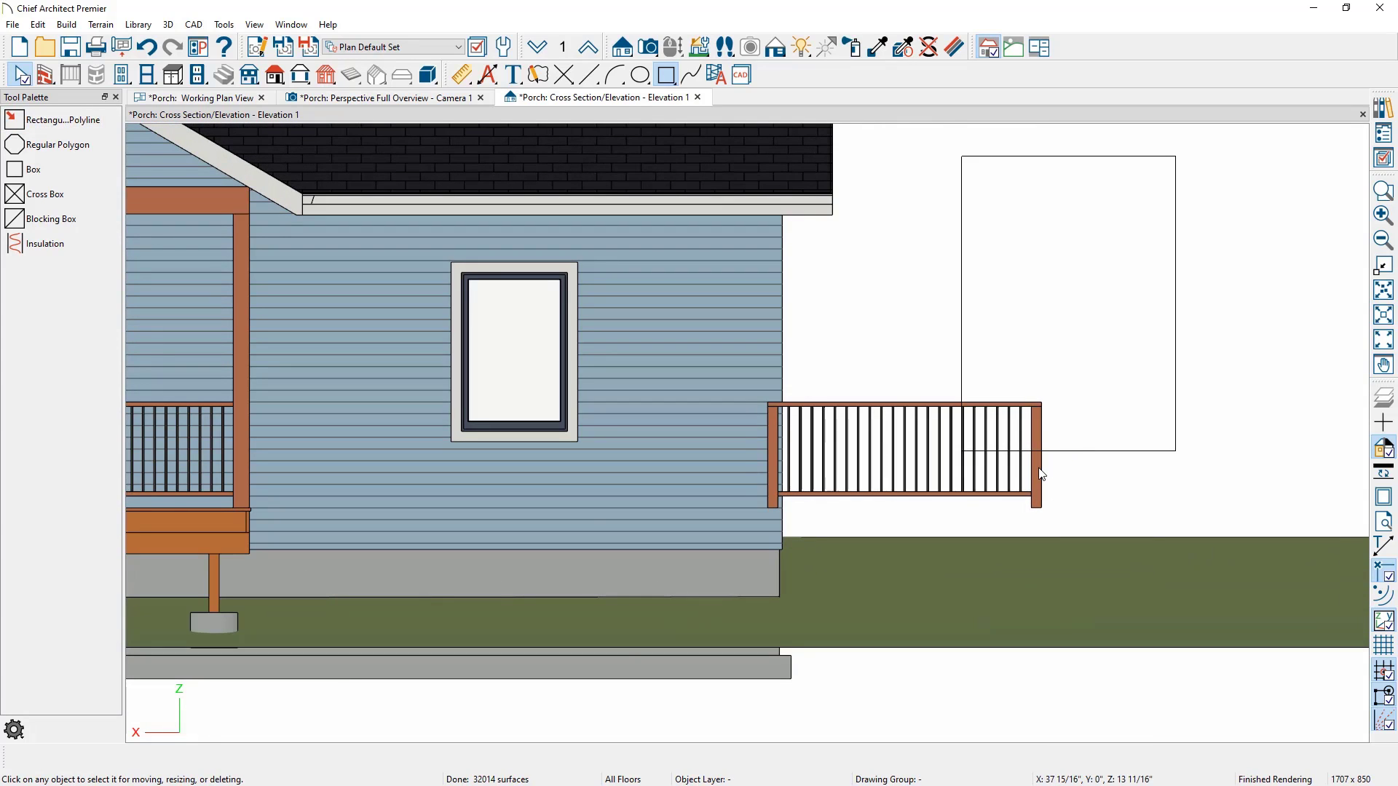
click(1040, 470)
drag(1039, 467, 1172, 438)
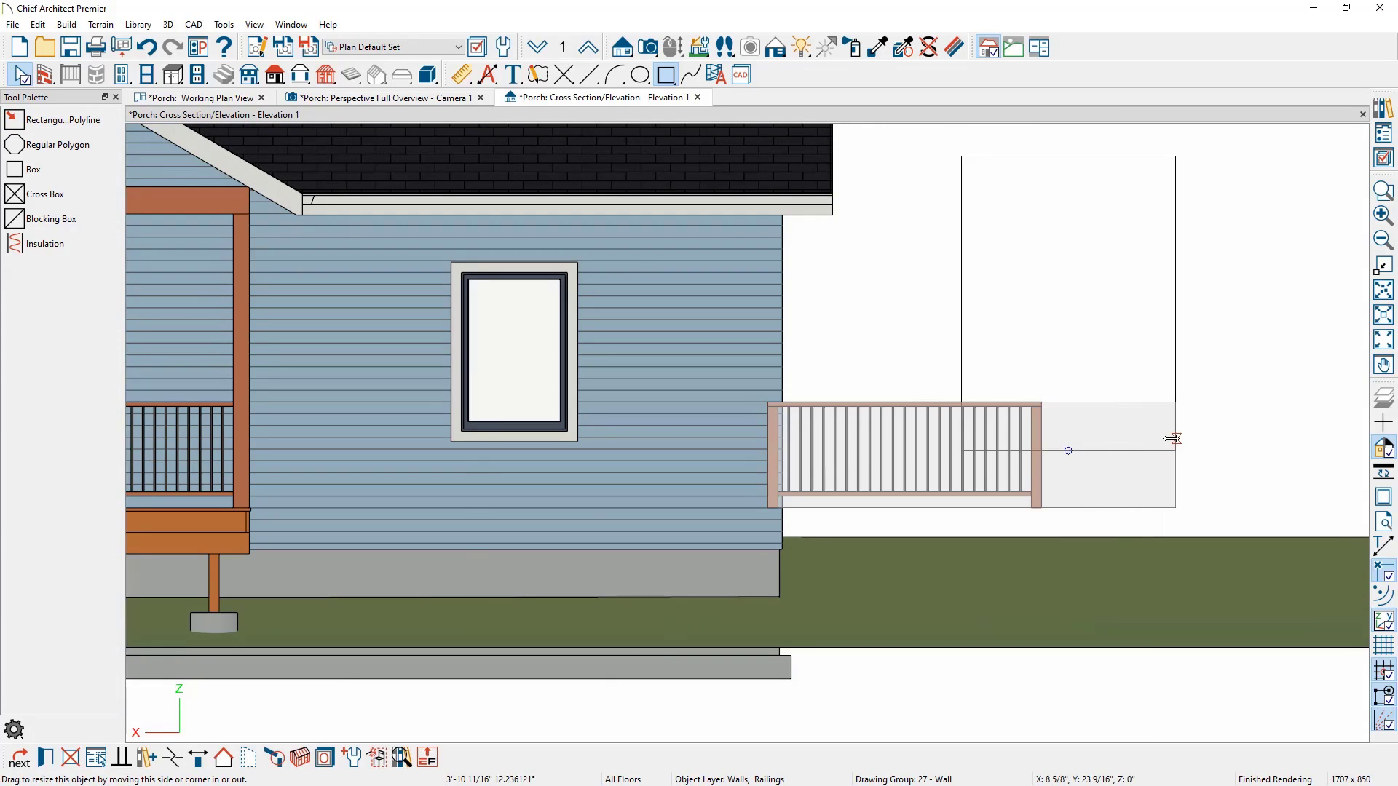
drag(768, 456, 954, 409)
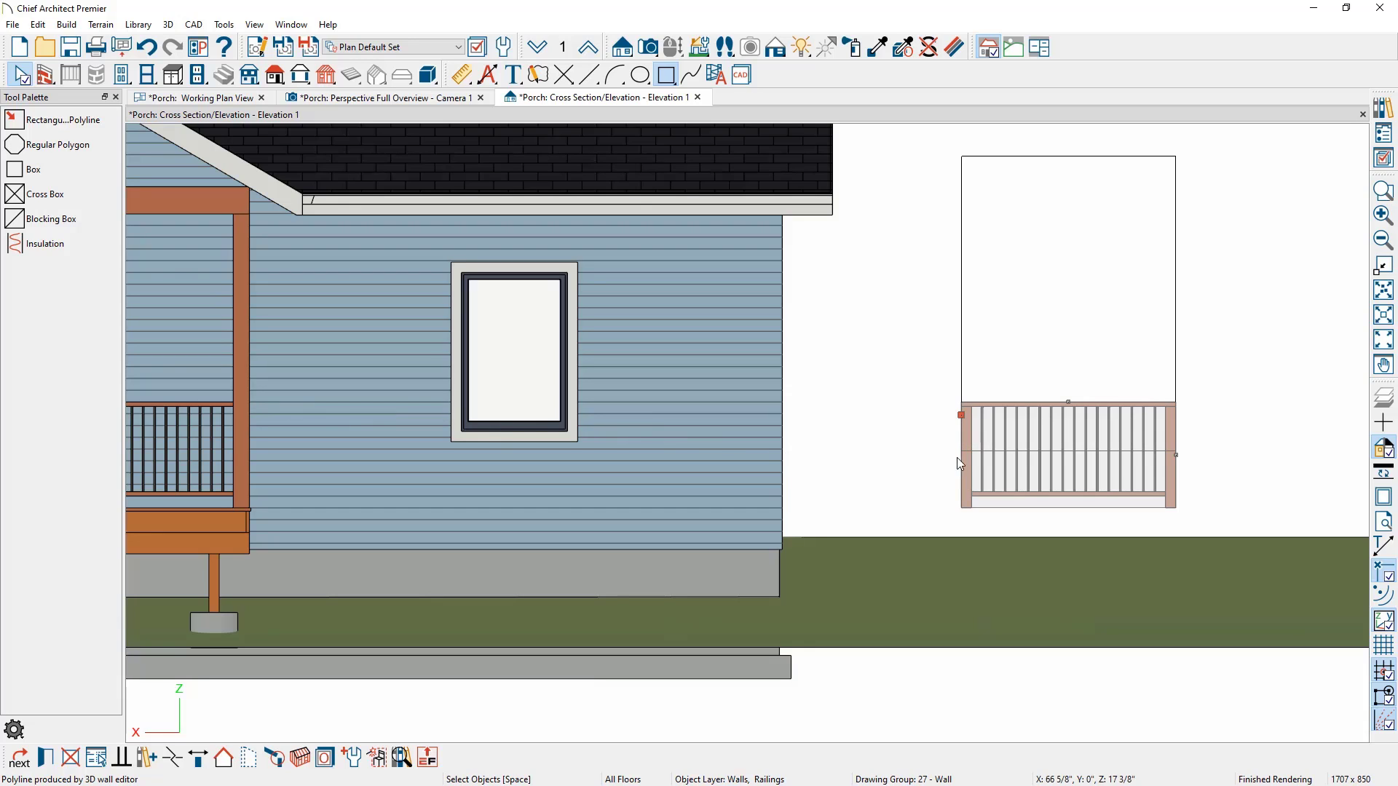
Remove the newels and posts from the freestanding deck railing, keeping its balusters and top and bottom rails
click(46, 760)
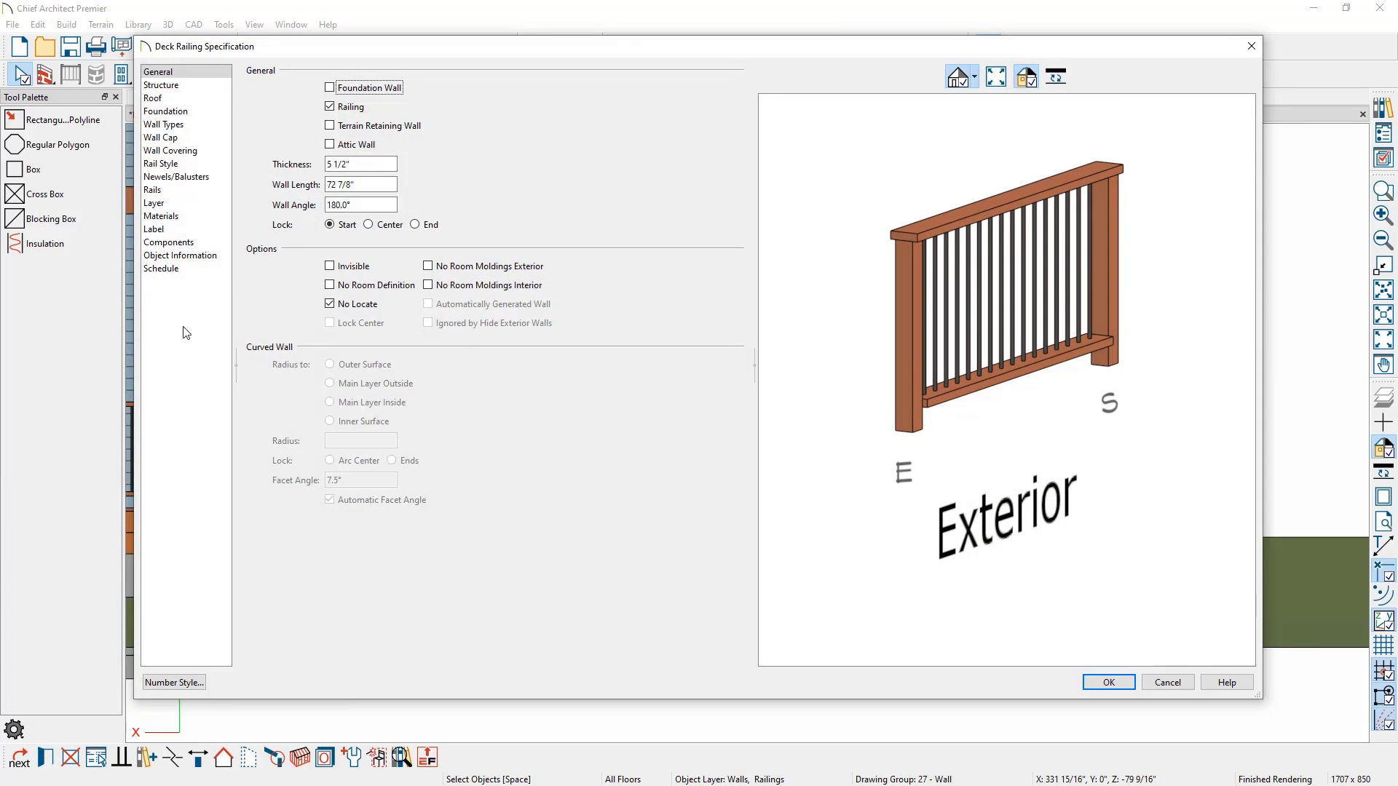
click(208, 164)
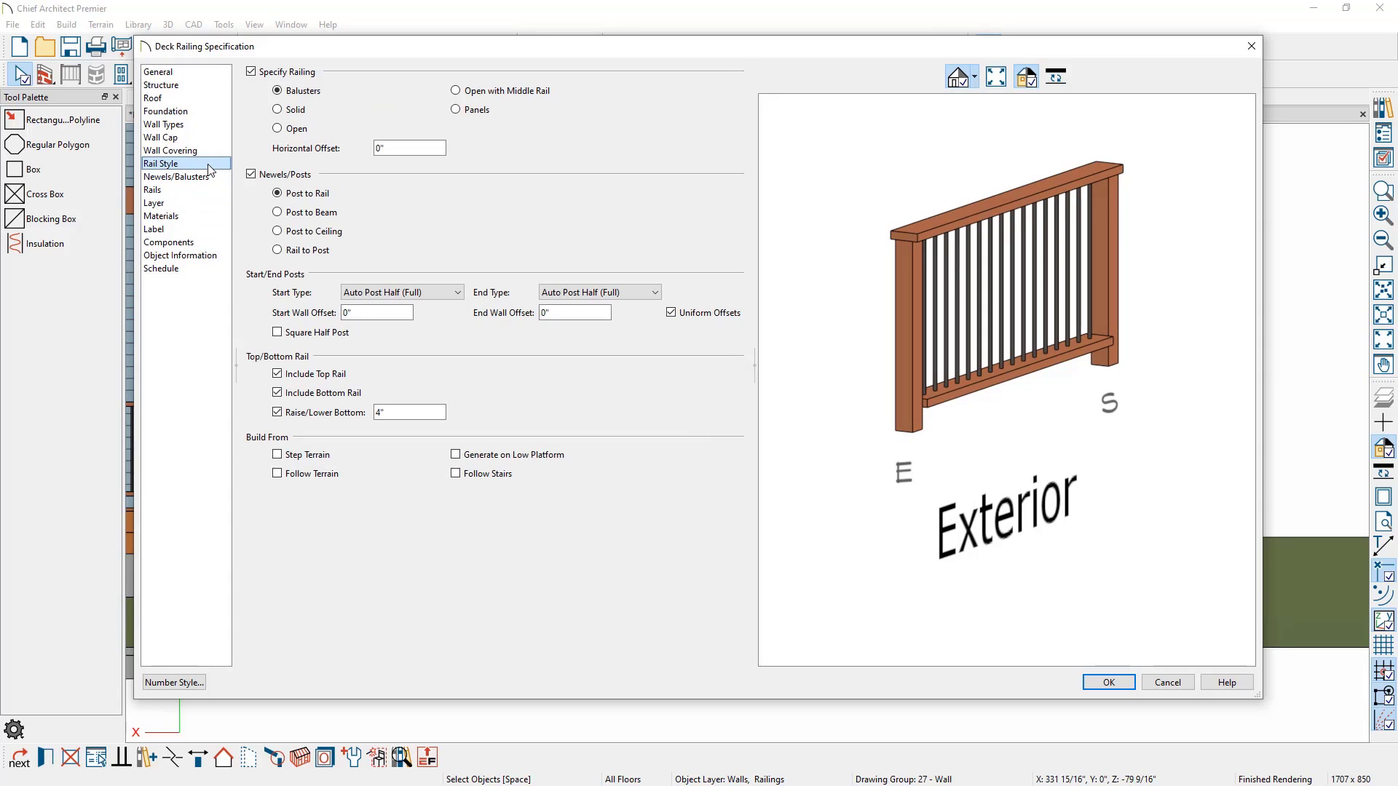
click(252, 174)
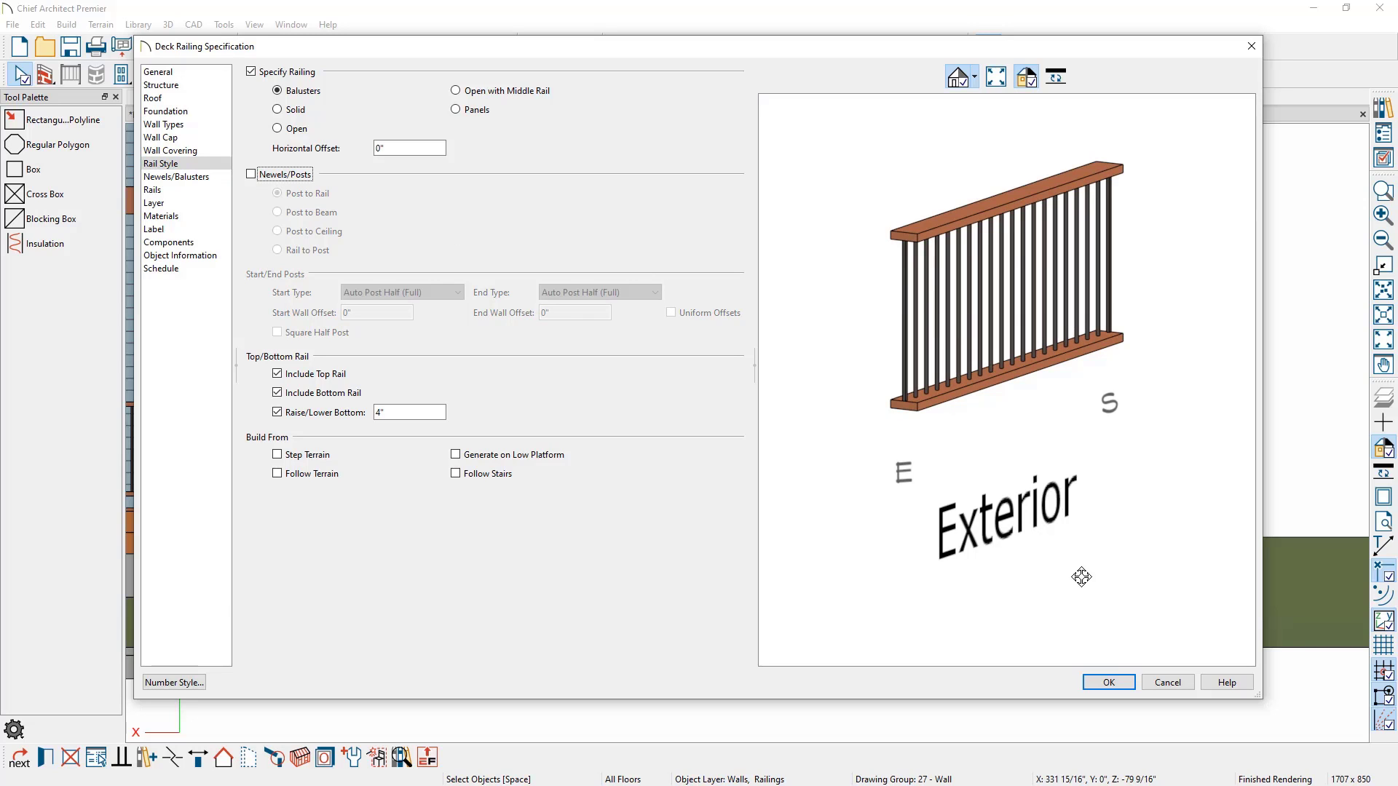
click(1110, 684)
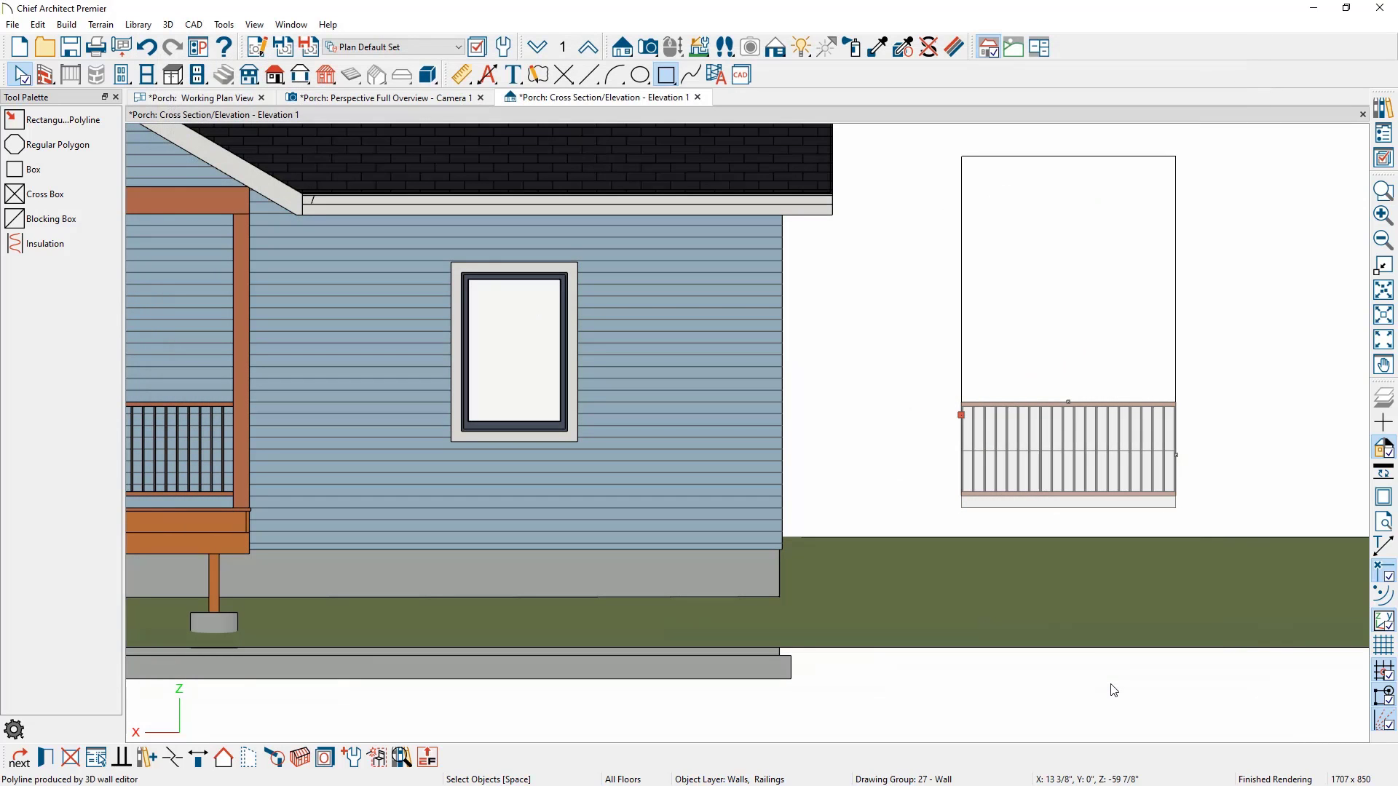
click(1114, 690)
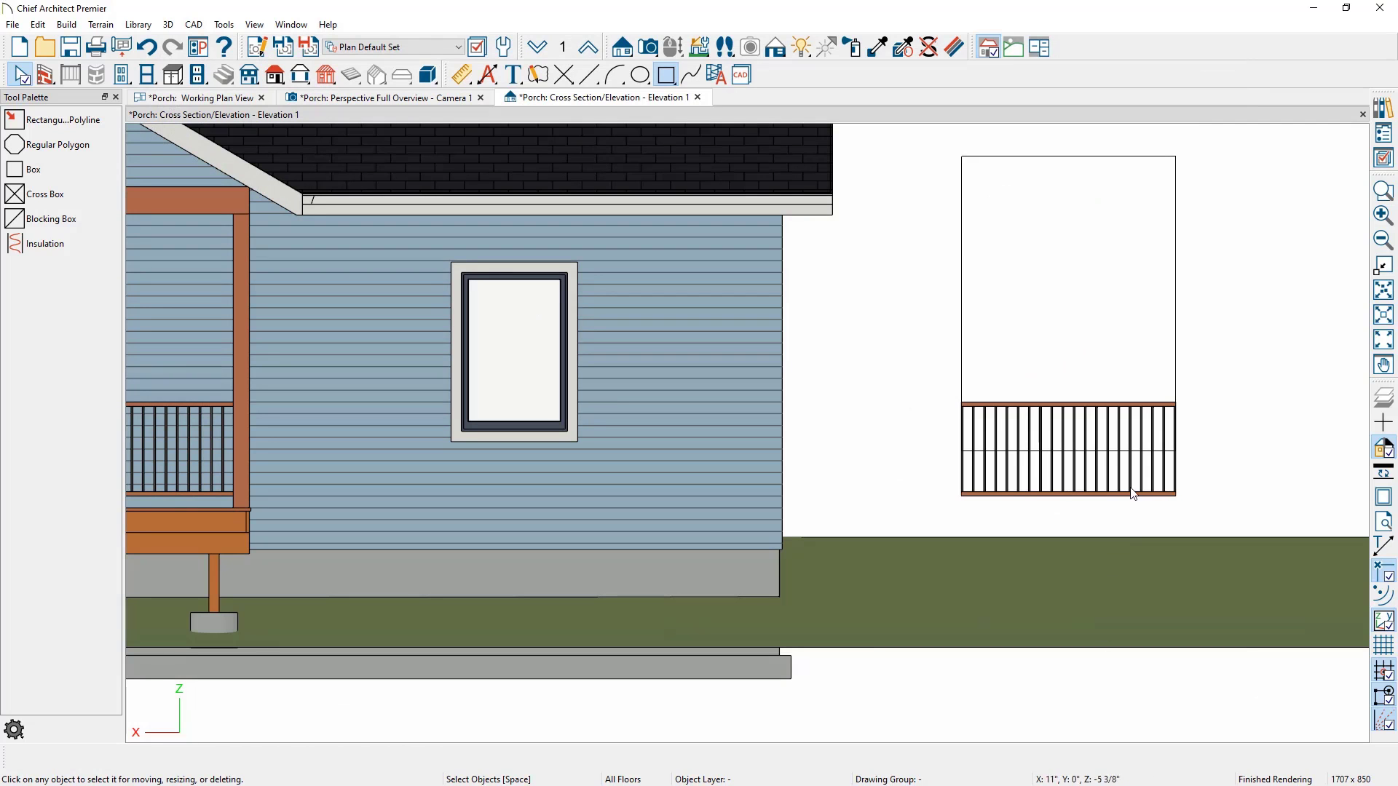
Convert the rectangular polyline above the freestanding railing into a 3D solid with a depth of 3/16"
click(1175, 308)
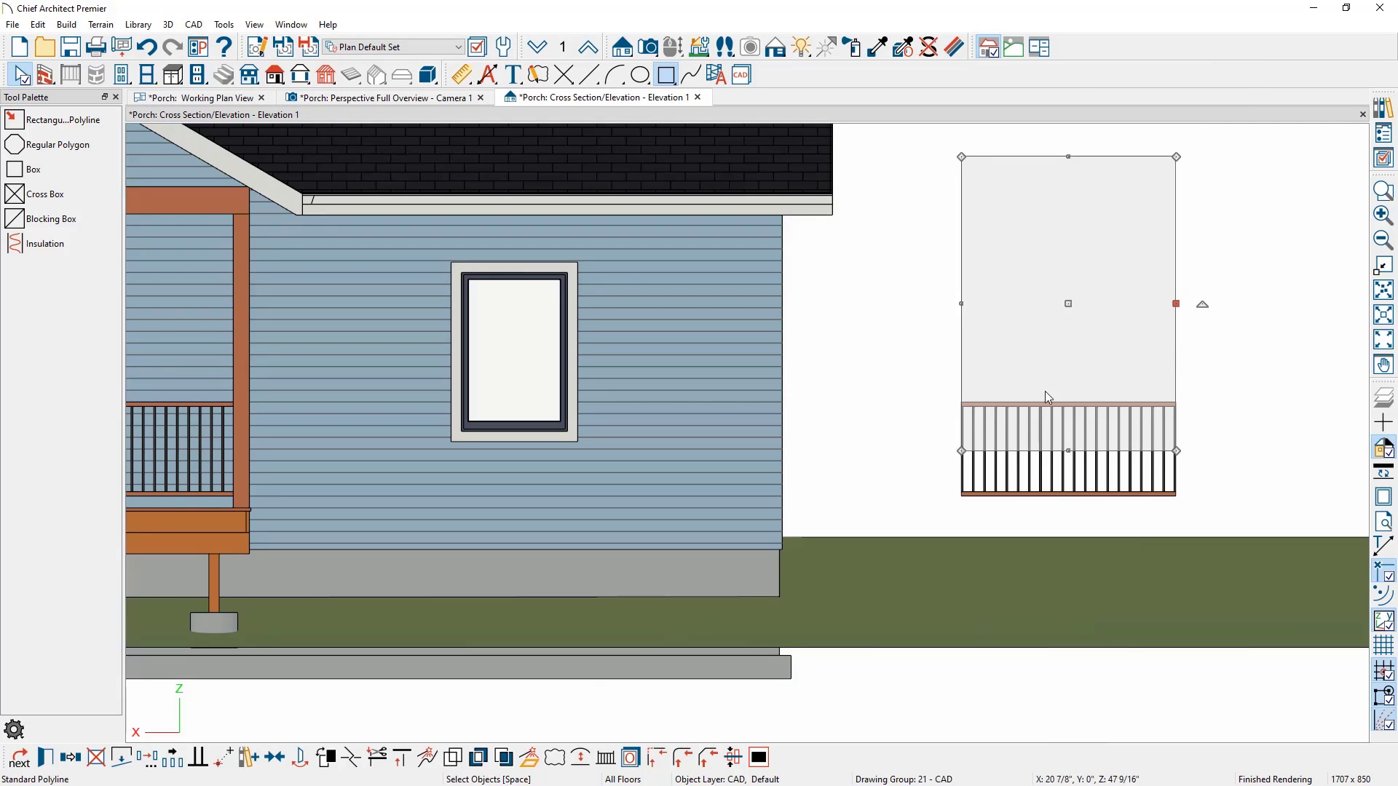
click(531, 759)
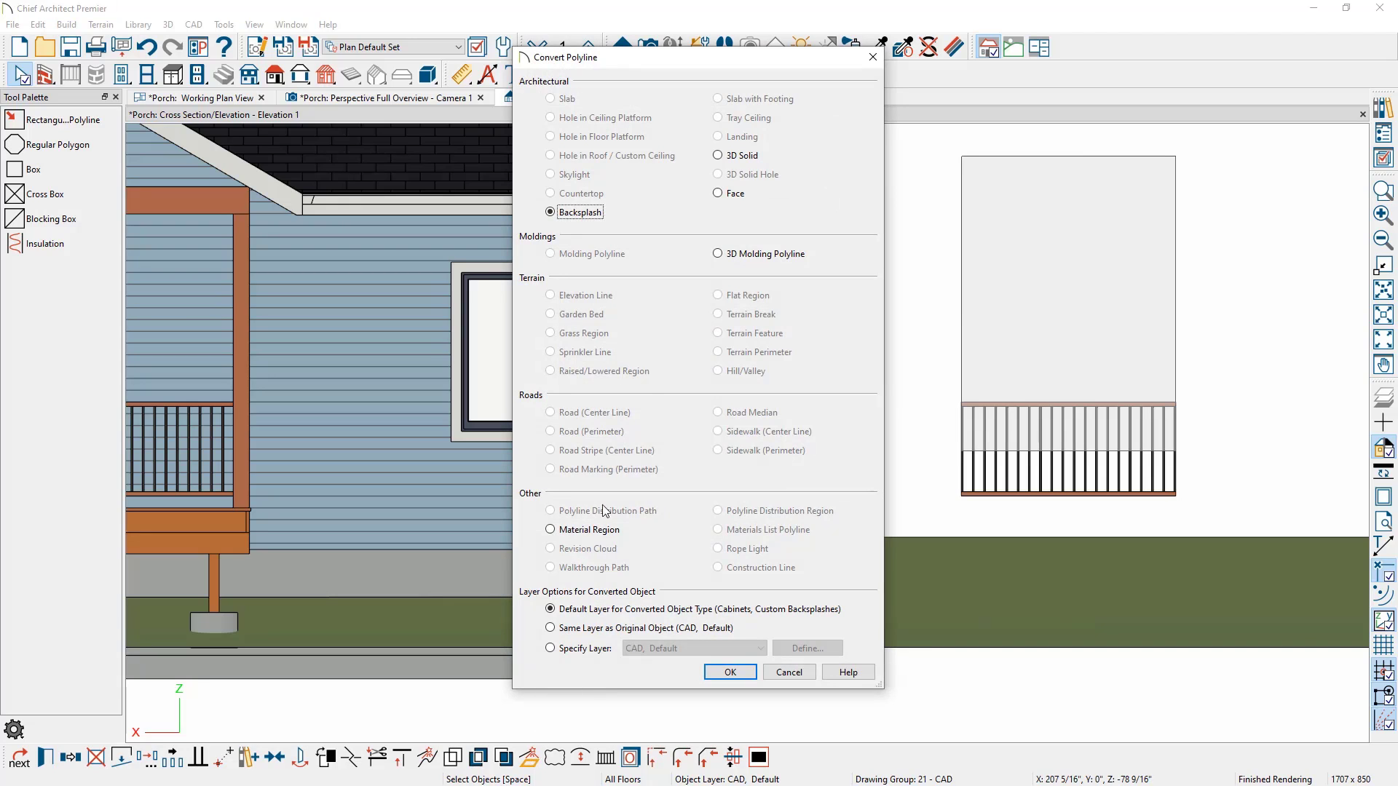
click(717, 156)
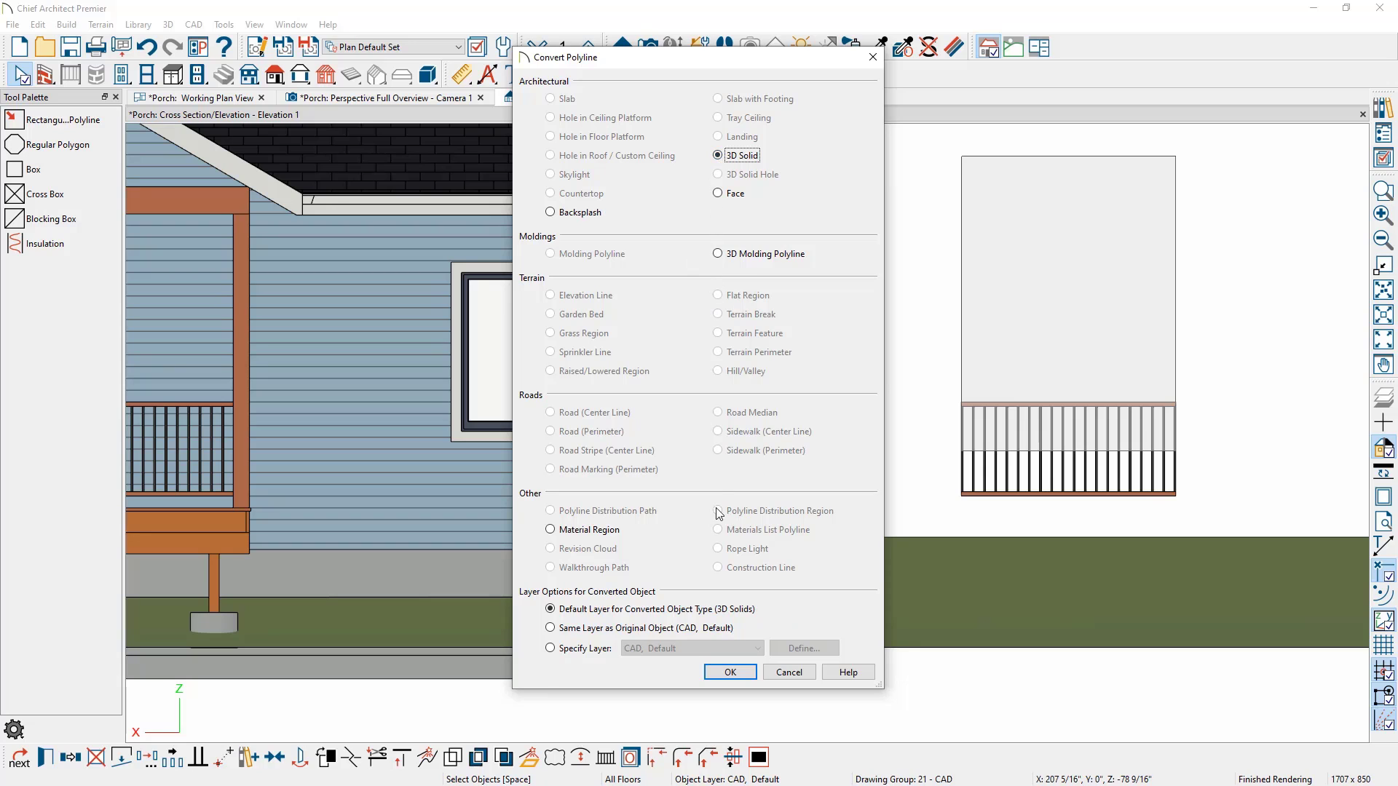
click(731, 672)
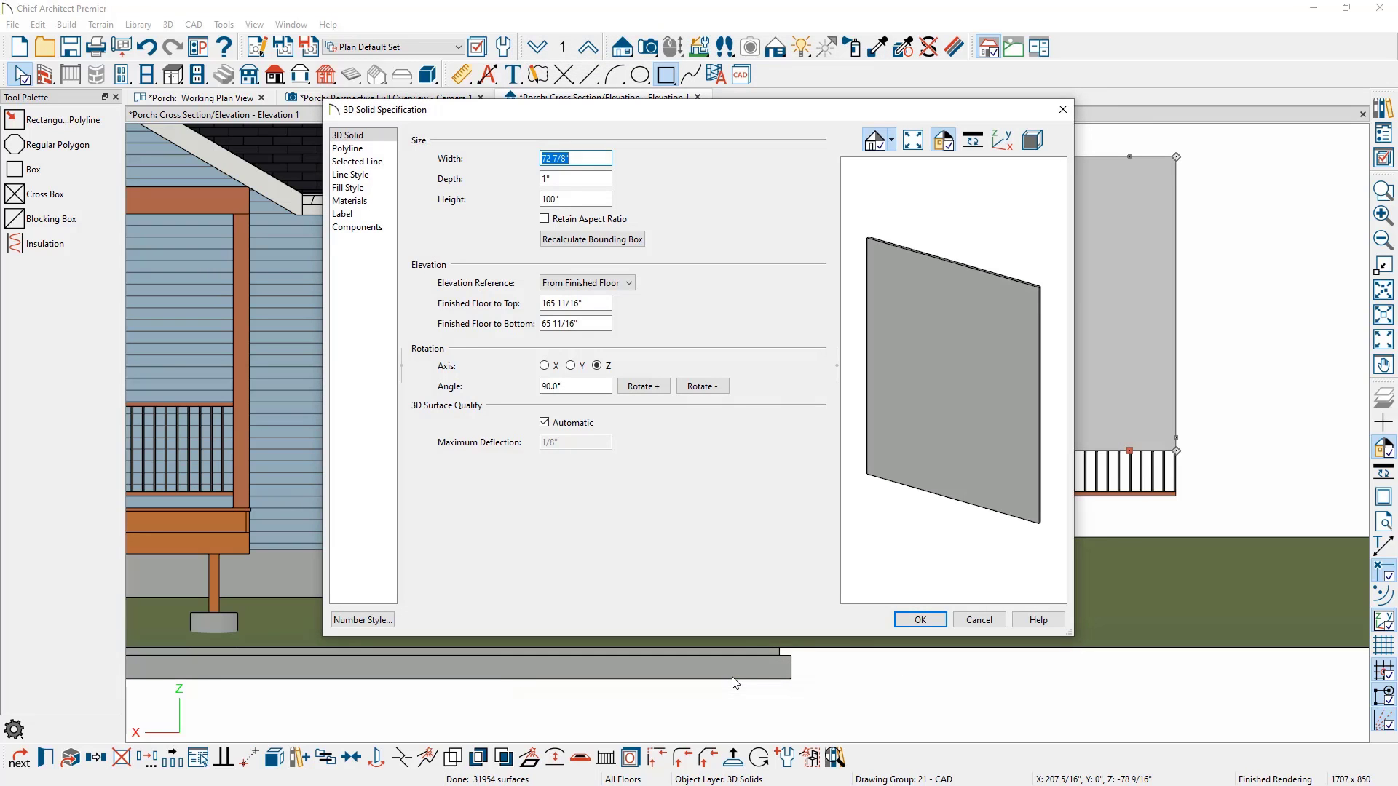
double_click(586, 182)
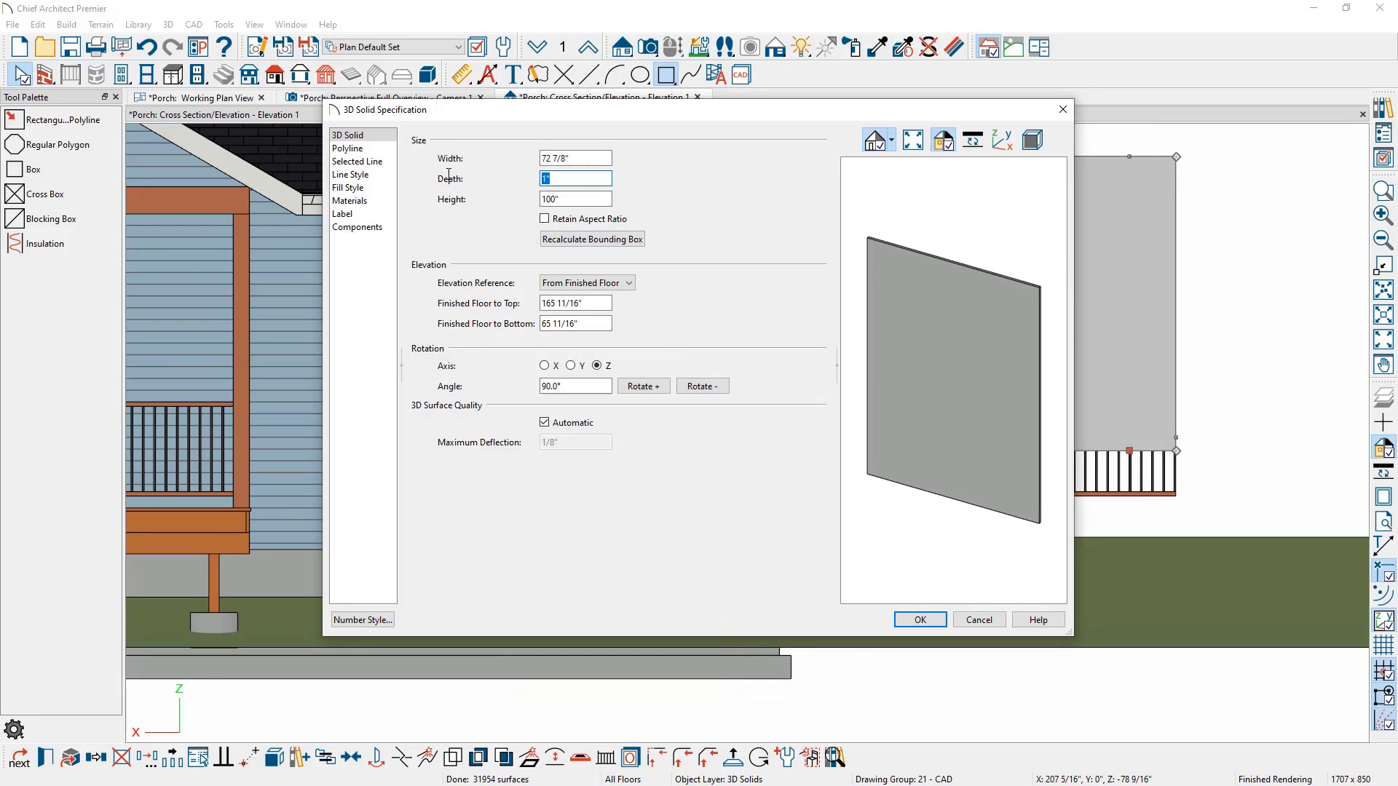
text(3/16)
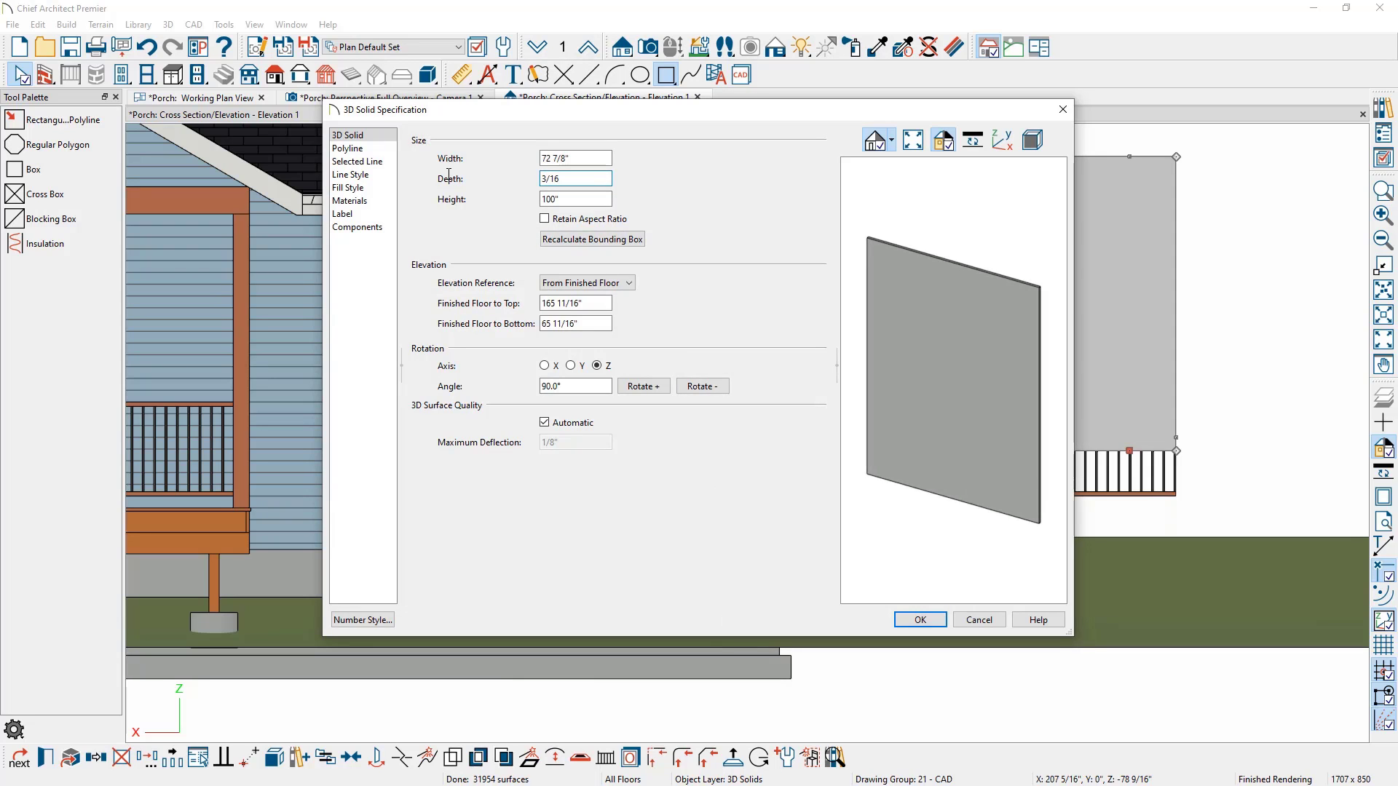
click(910, 620)
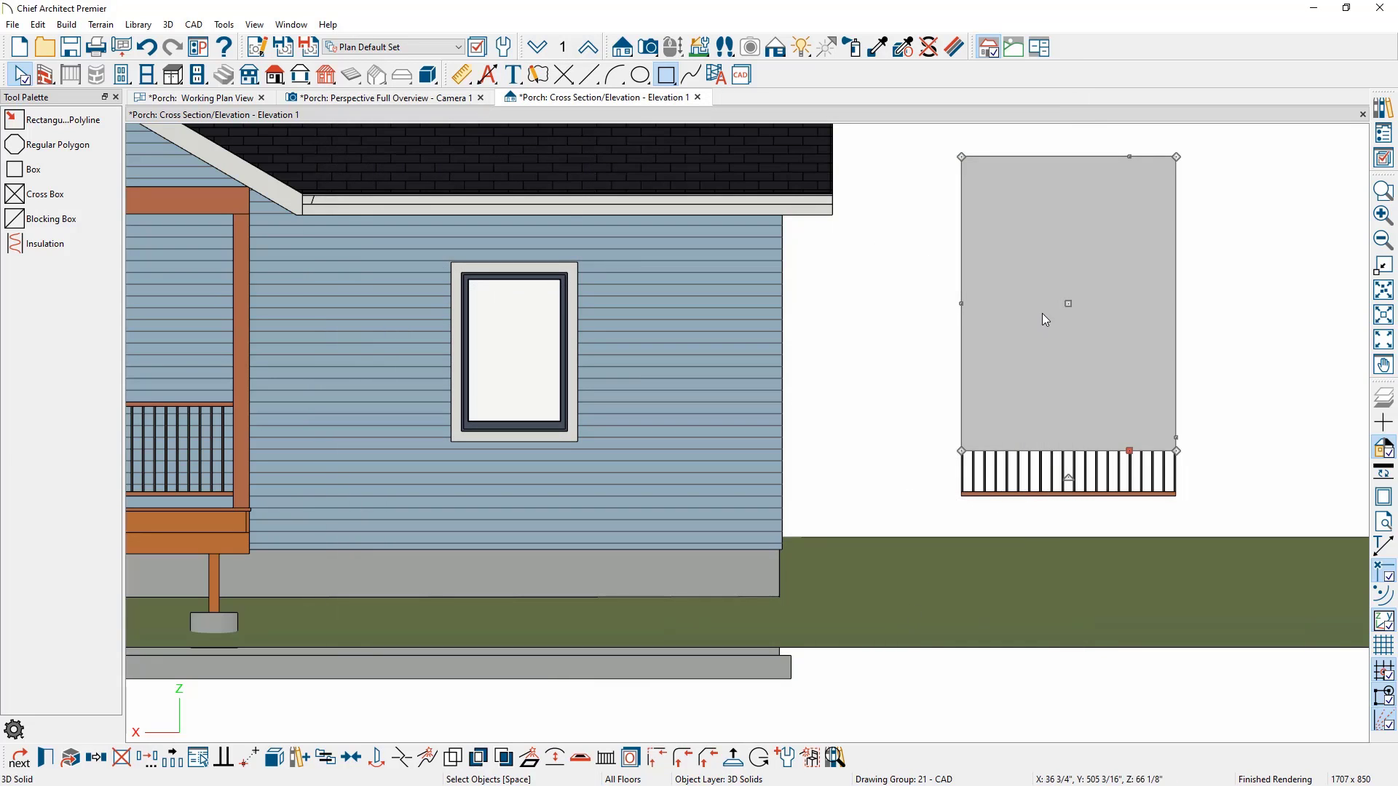
In the floor plan, move the thin 3D solid against the upper edge of the freestanding railing
click(200, 97)
scroll(375, 215, up, 3)
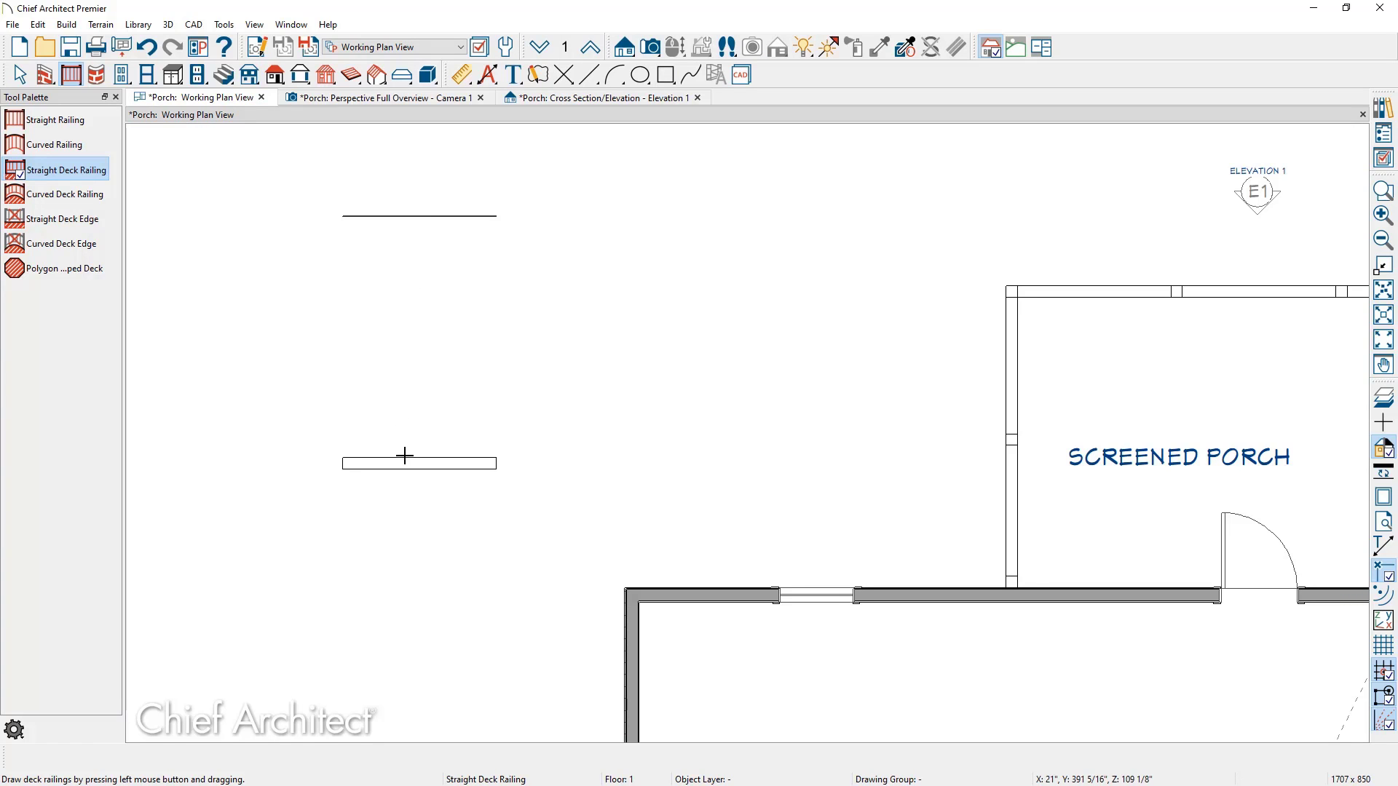
key(space)
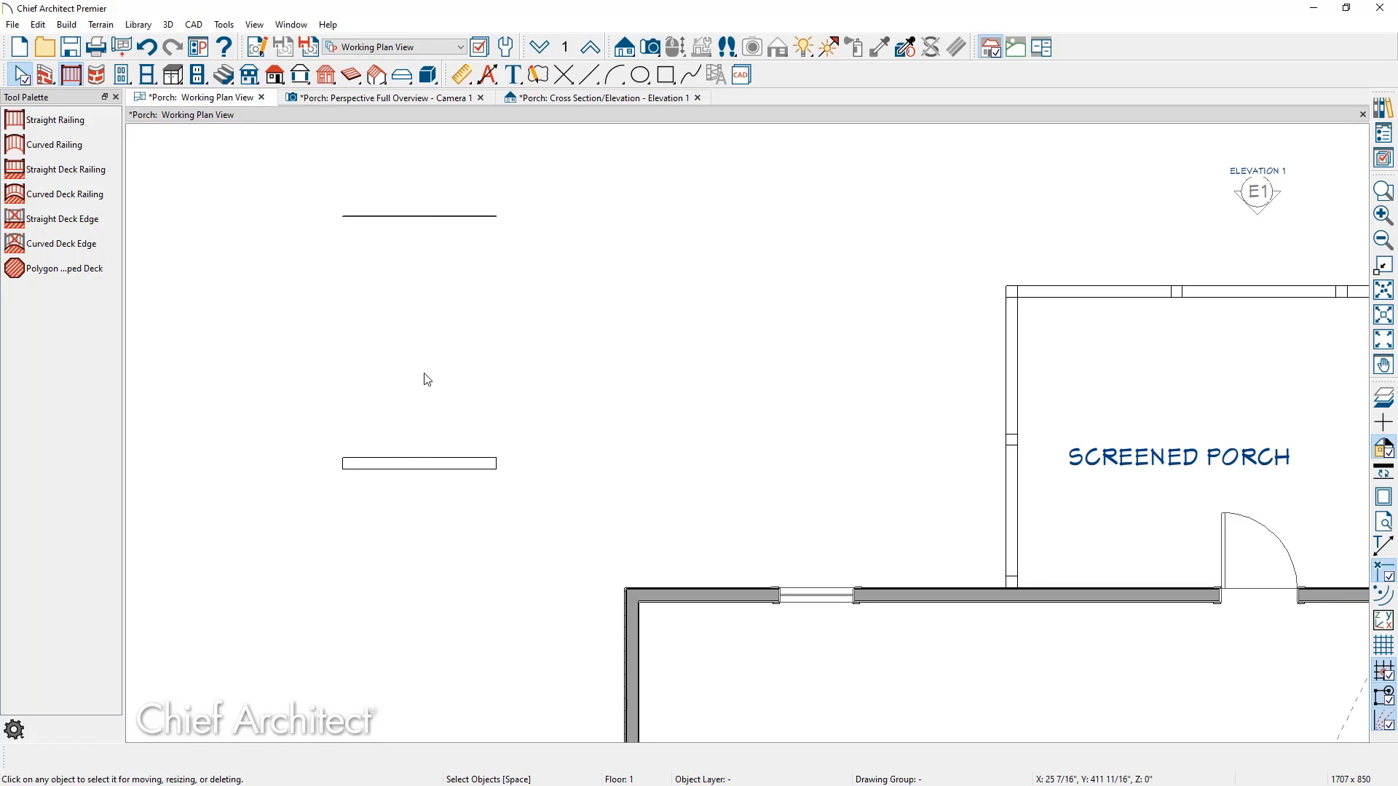
click(420, 216)
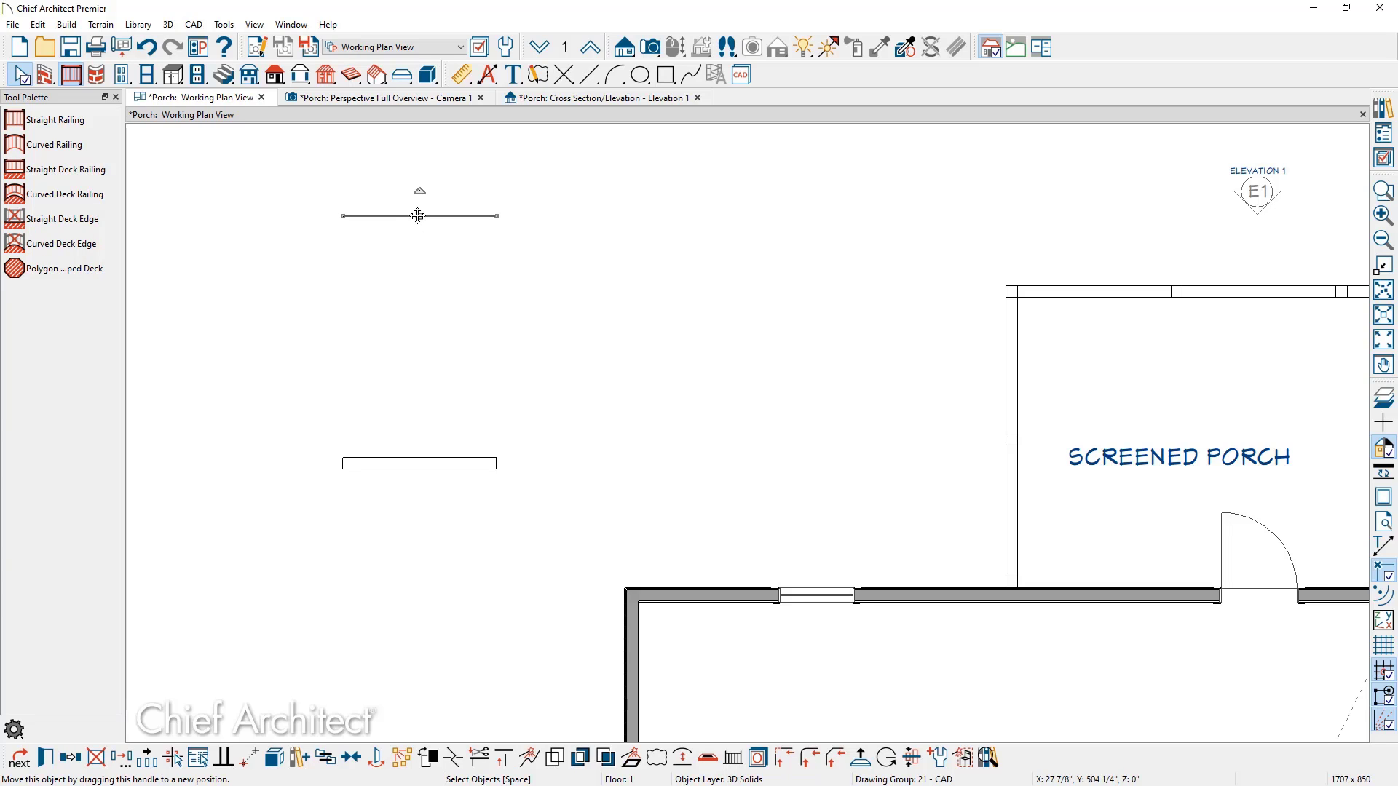
drag(421, 216, 423, 455)
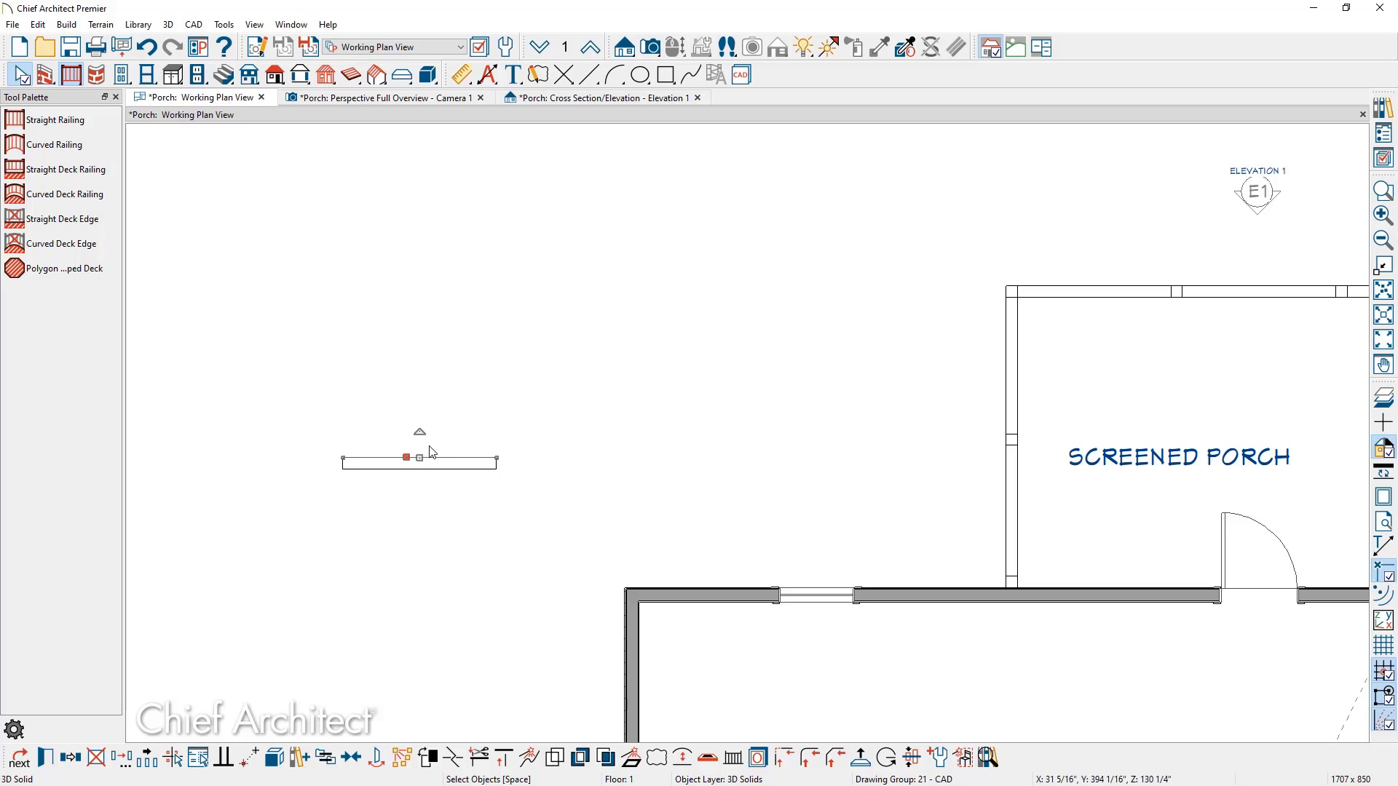
In the elevation, apply the Screen material from the User Catalog to the 3D solid and lower the solid to cover the full railing
click(600, 100)
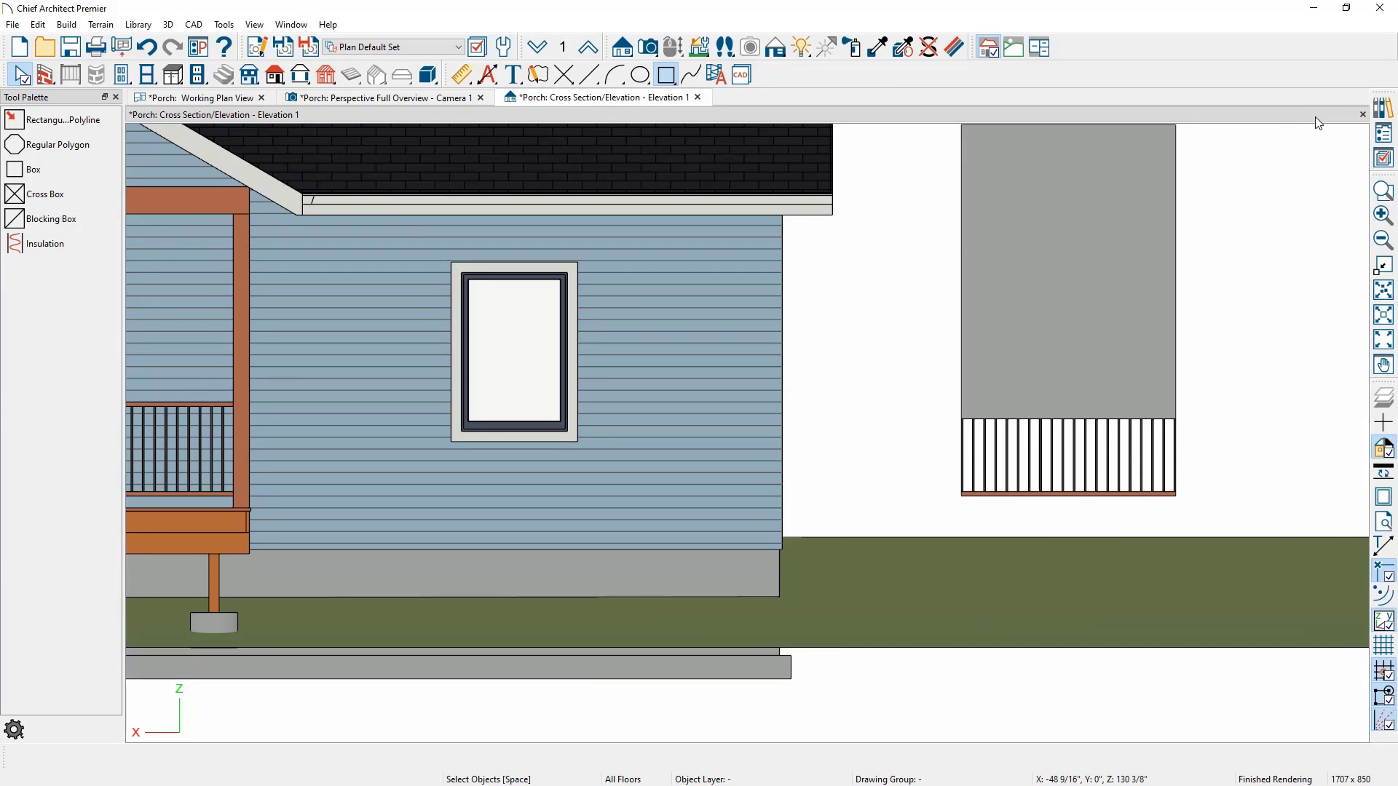
click(1387, 108)
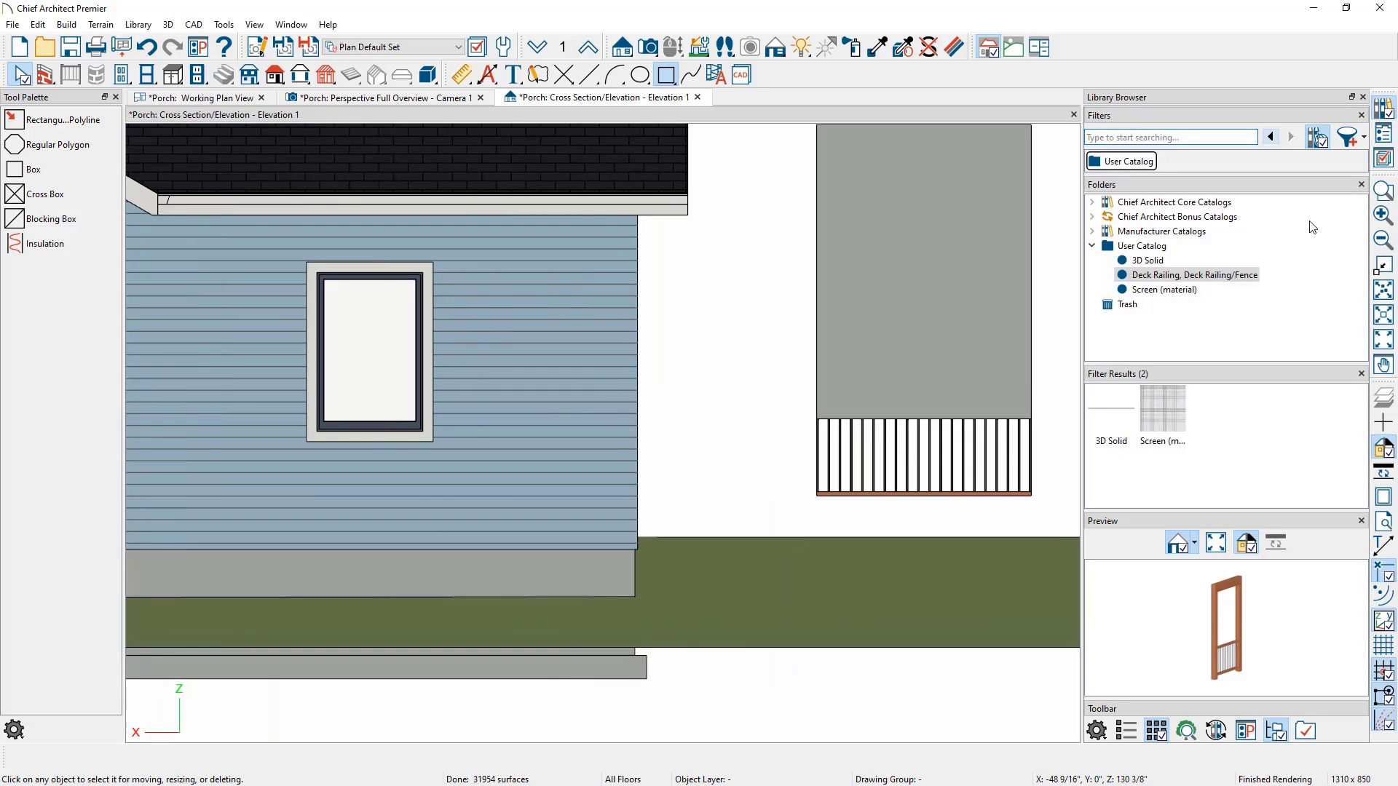
click(1199, 290)
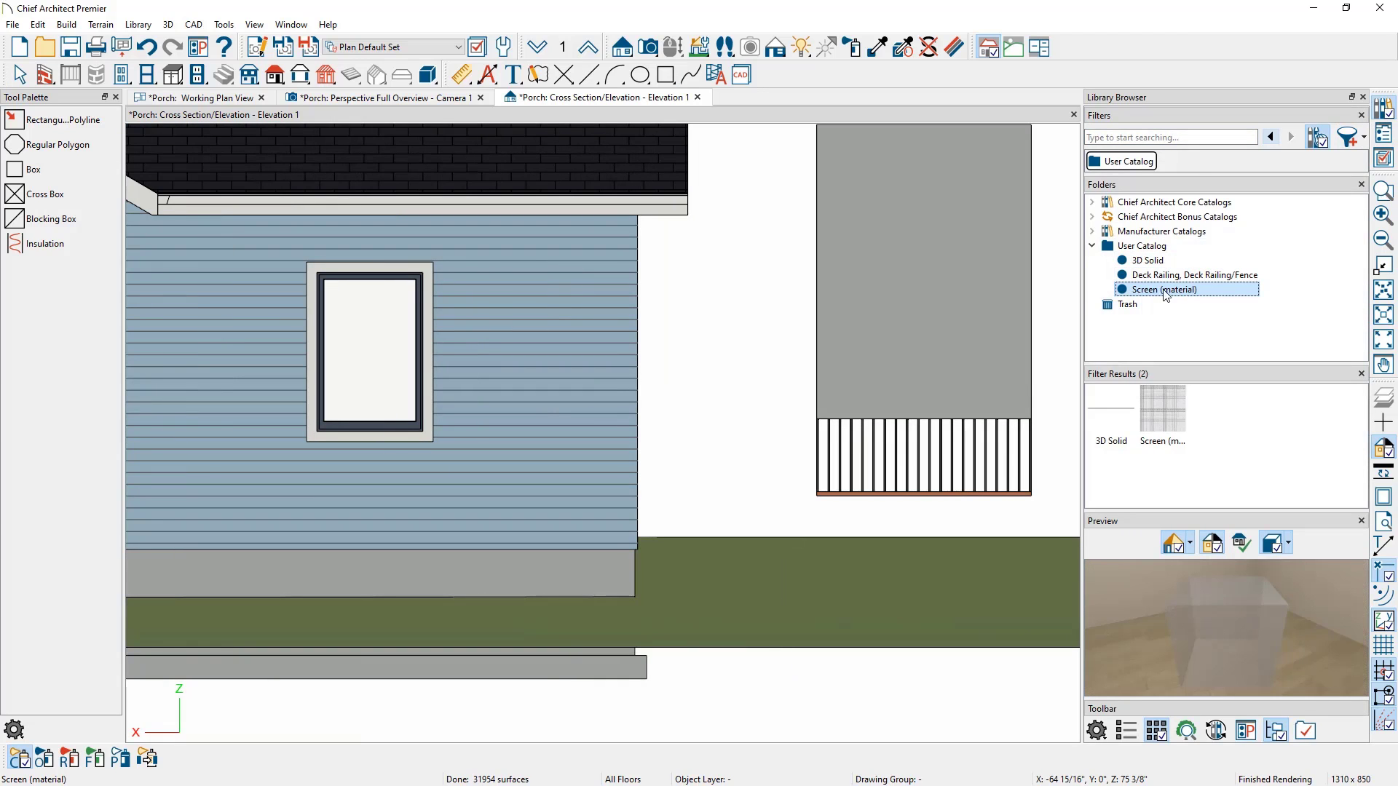
click(993, 285)
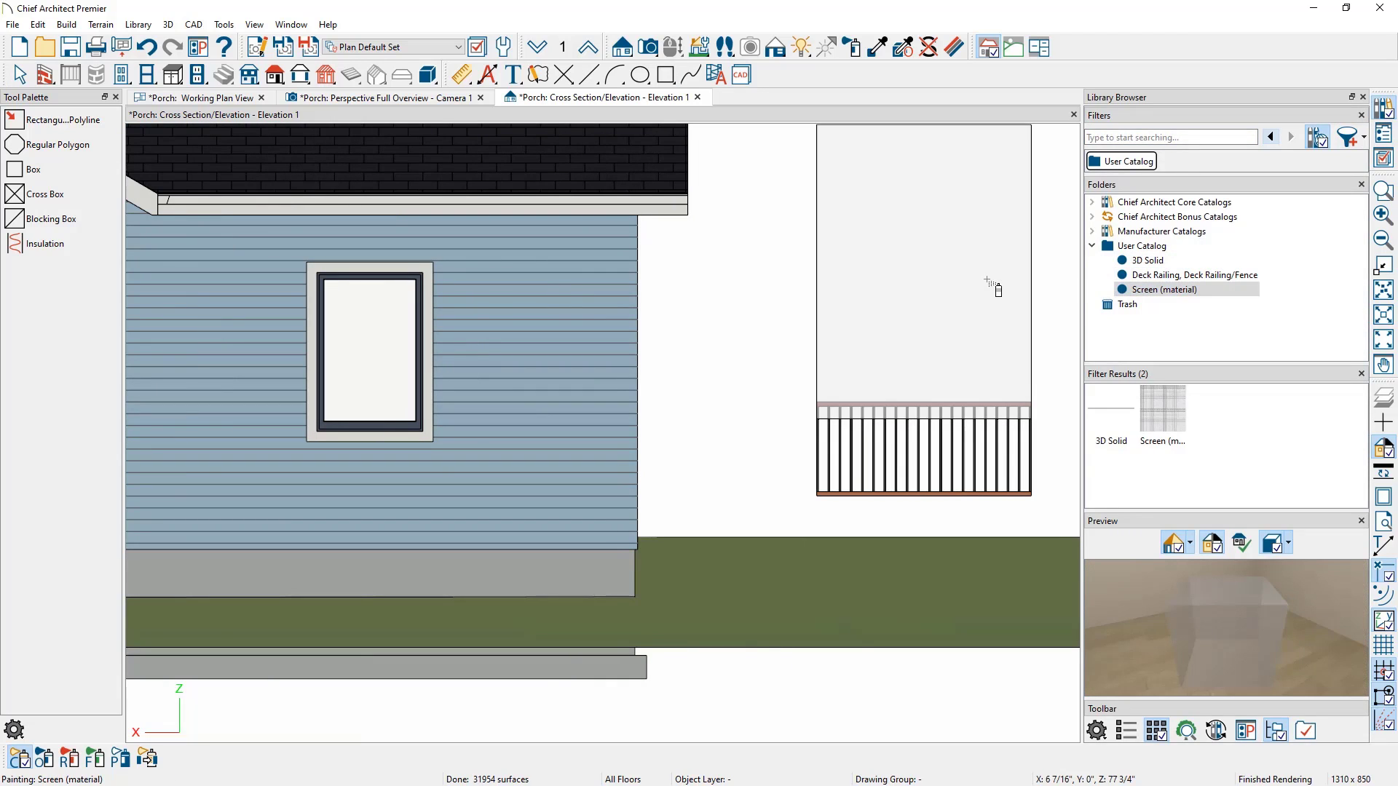
key(Escape)
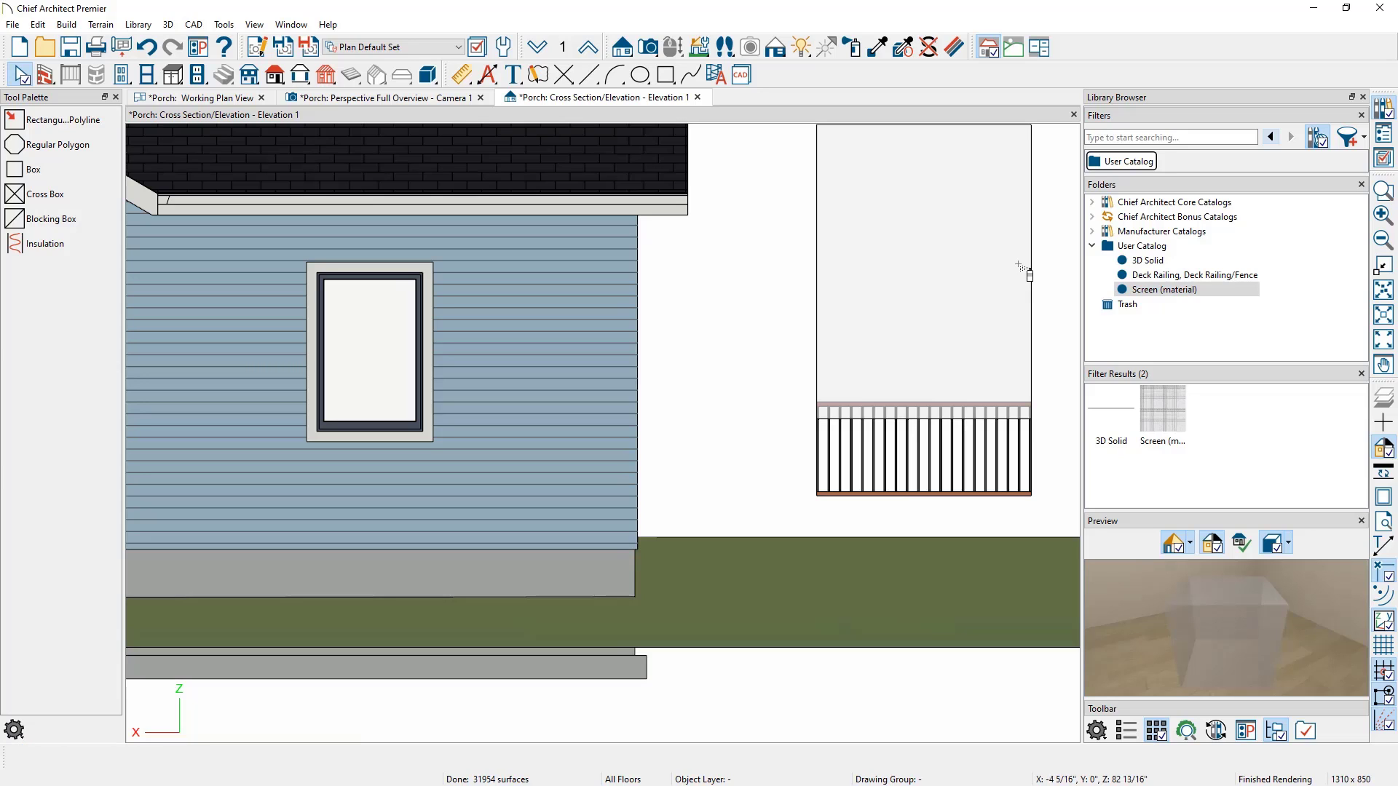
click(1363, 97)
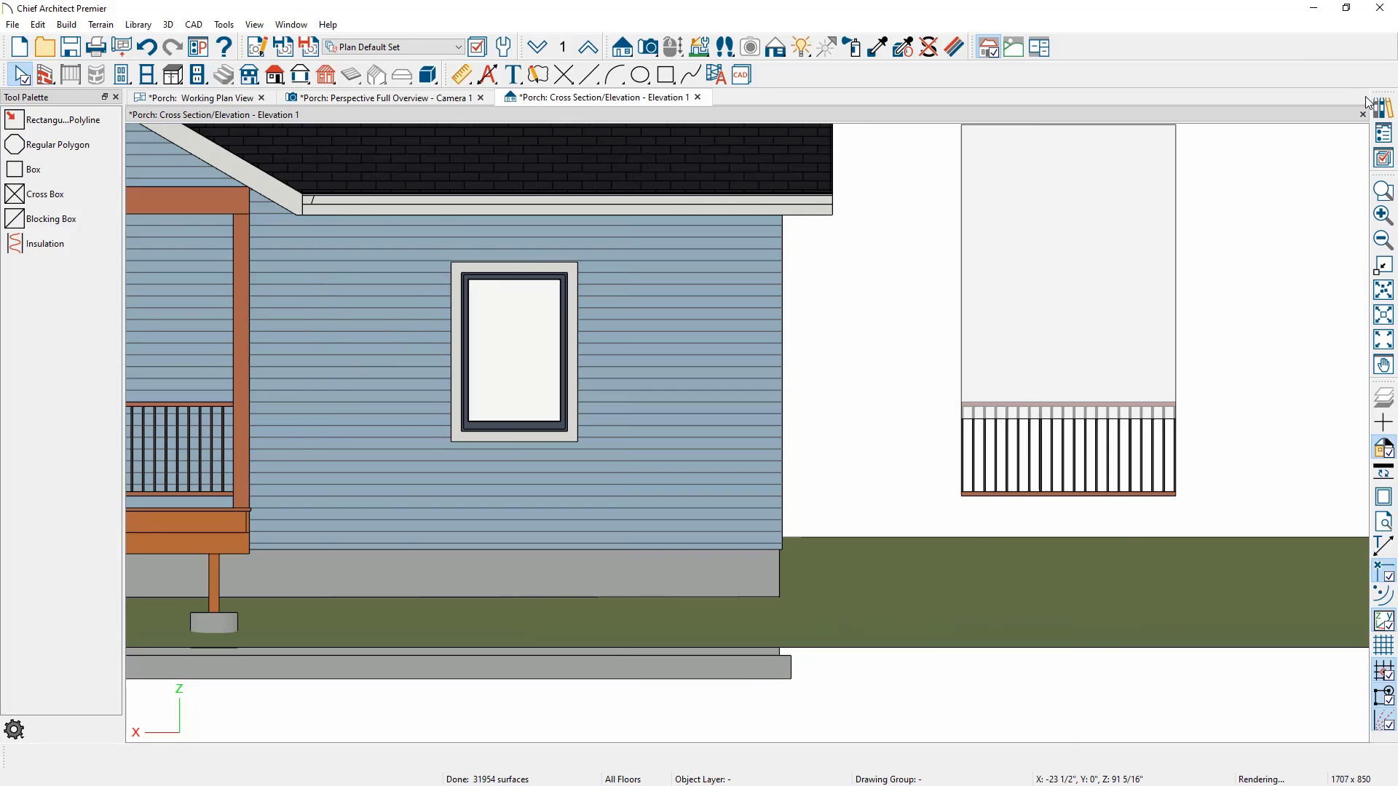
click(1169, 203)
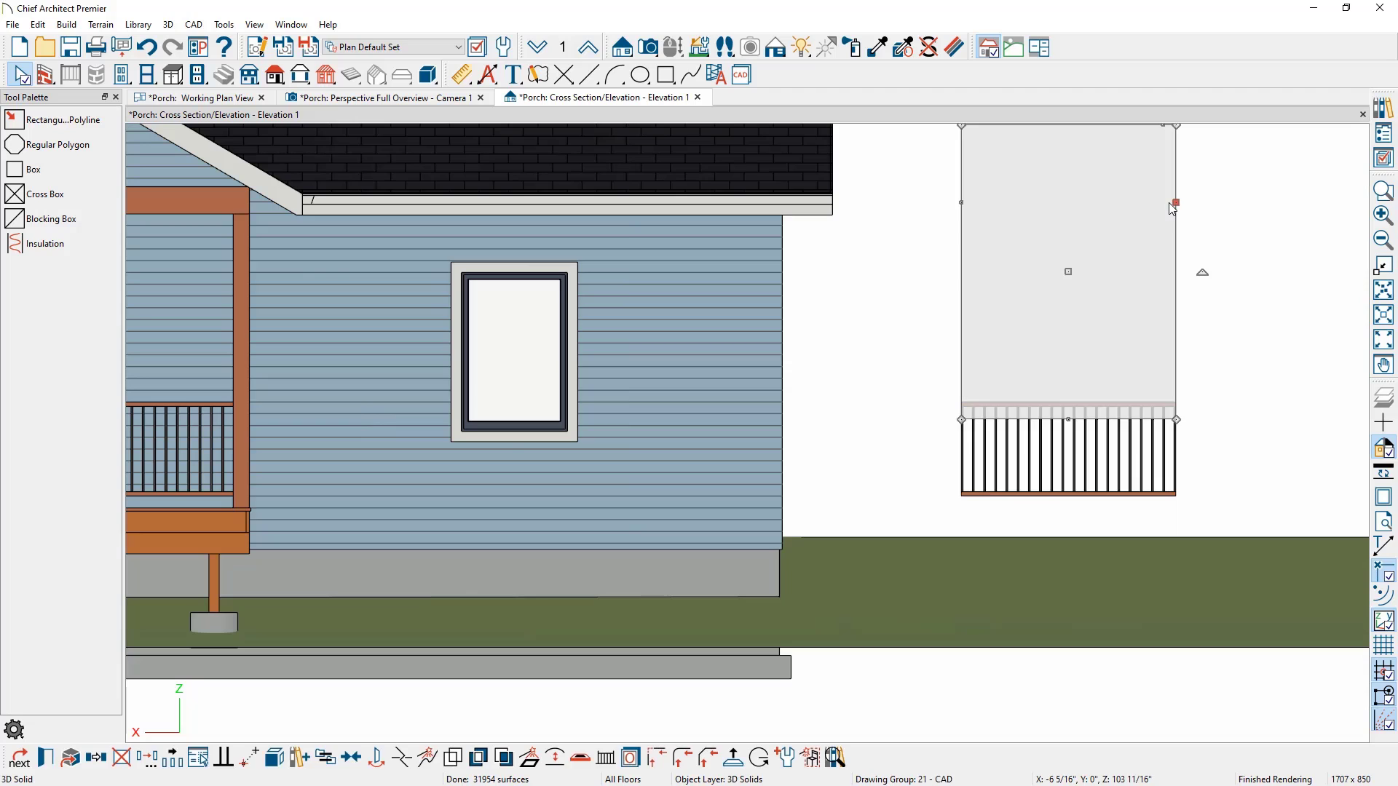
drag(1070, 272, 1062, 359)
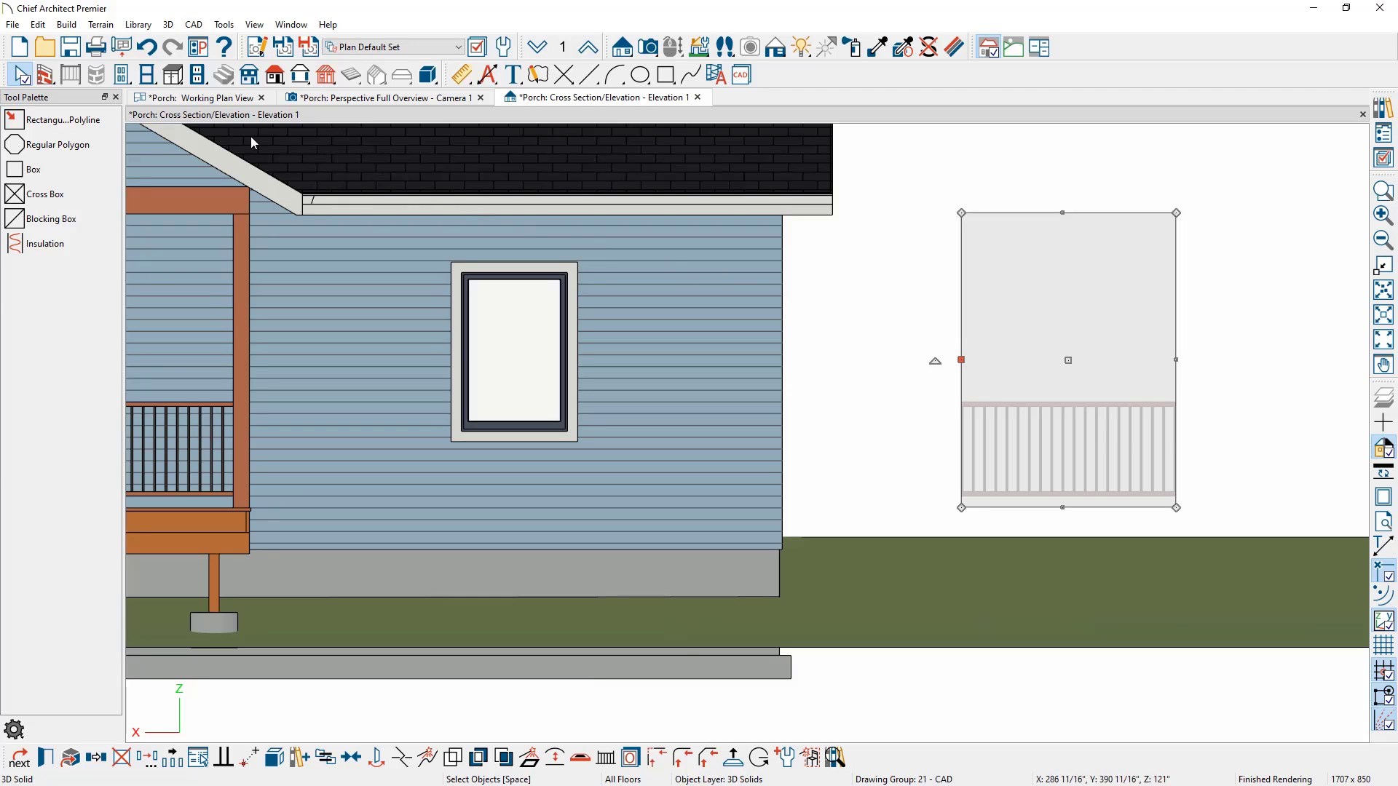
In the floor plan, convert the railing and screen solid together into a Millwork symbol named "Deck Railing Screen Panel", added to the library
click(200, 99)
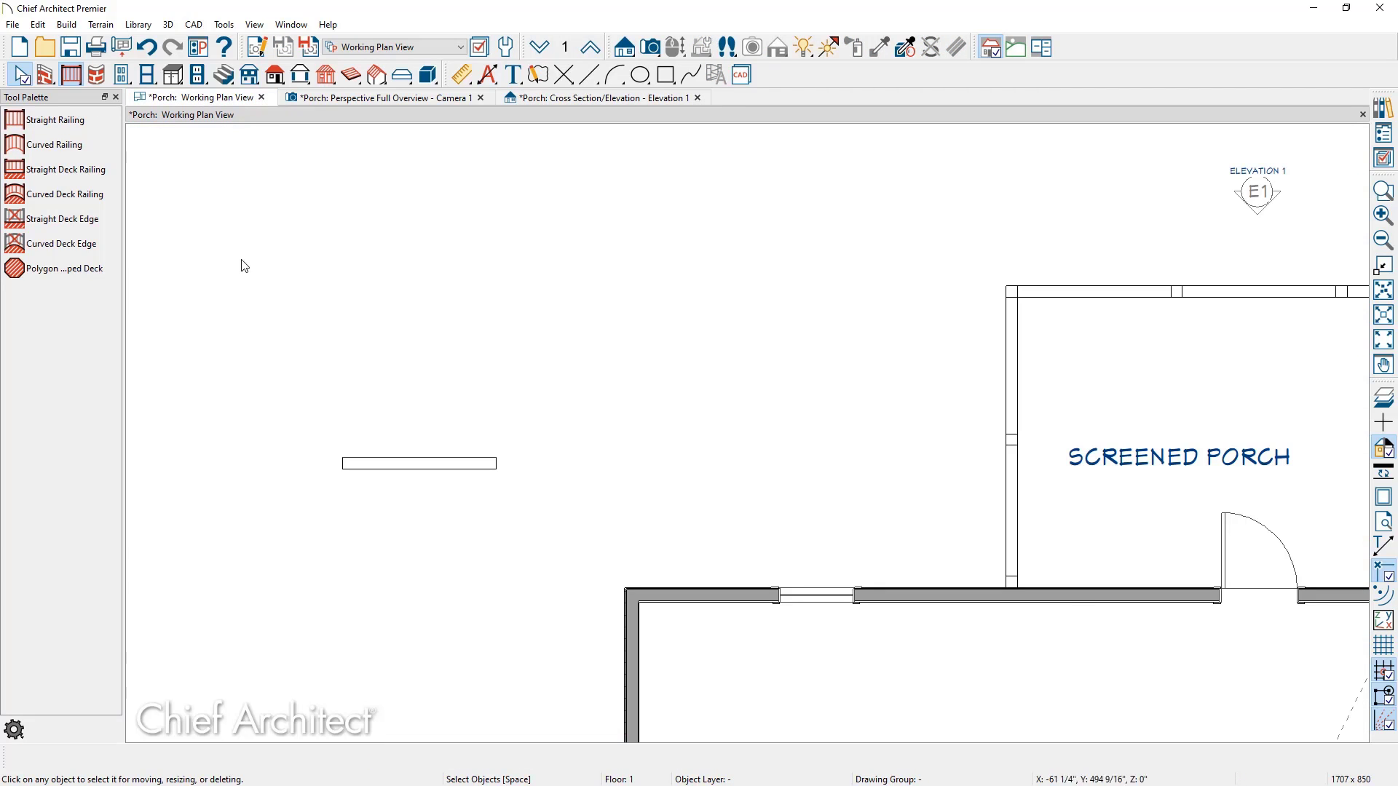
drag(275, 358, 537, 500)
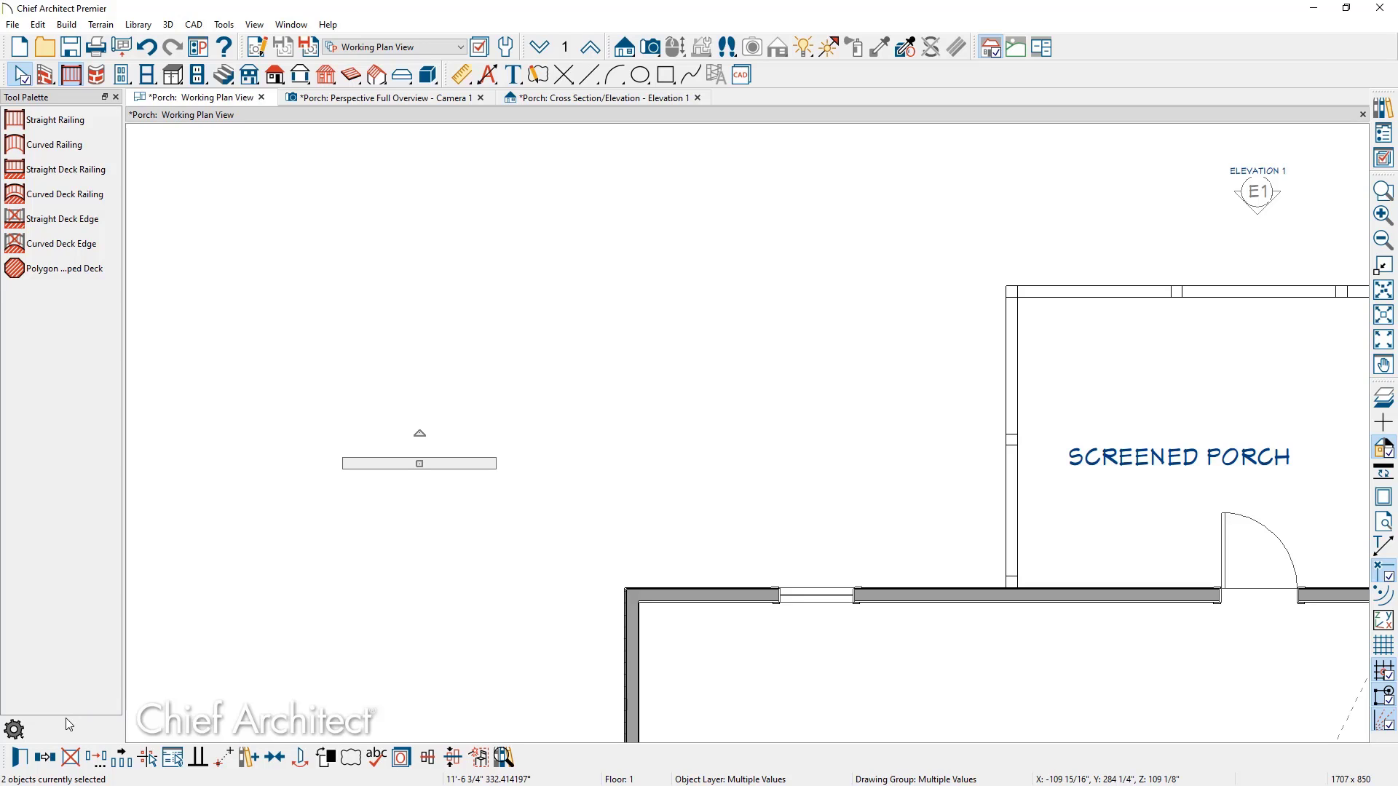
click(478, 759)
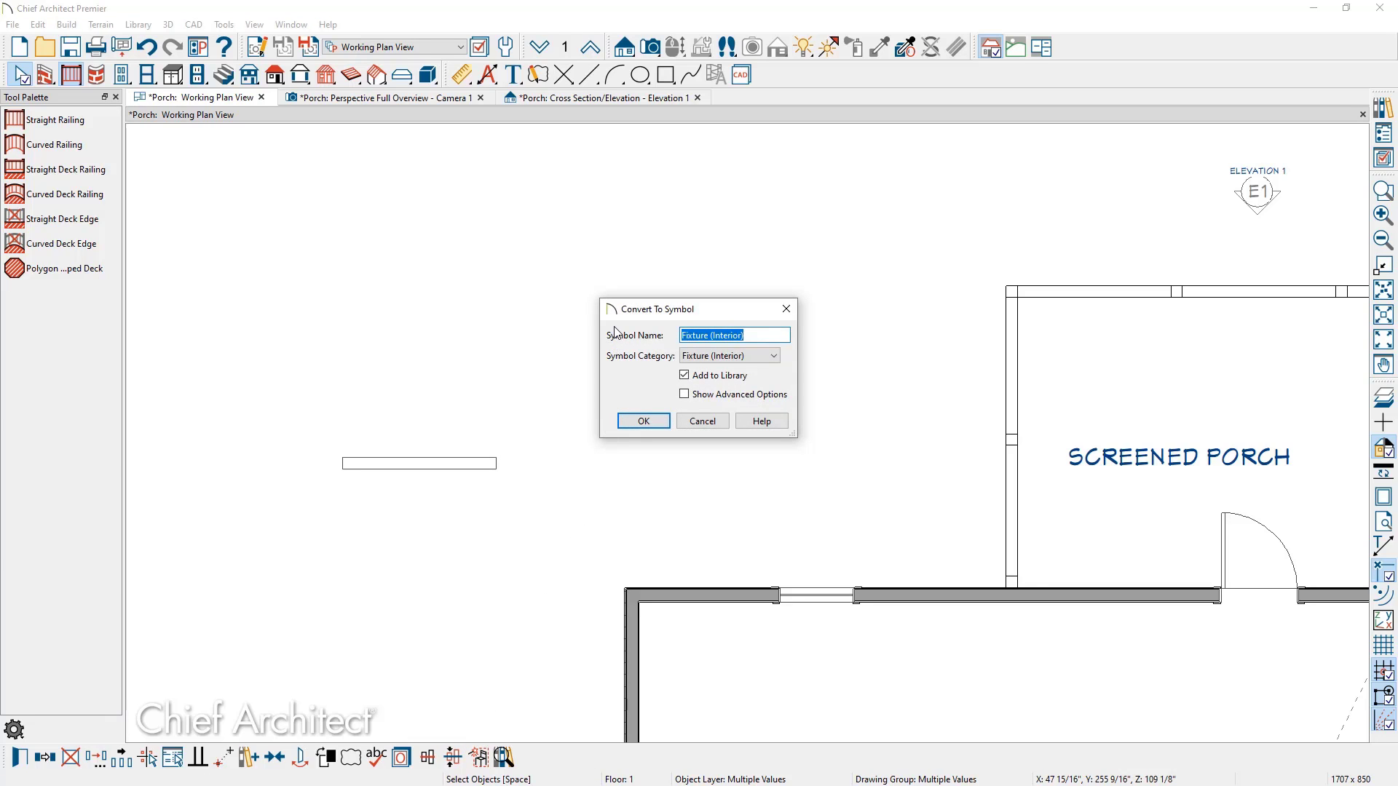
text(Deck Railing Screen Panel)
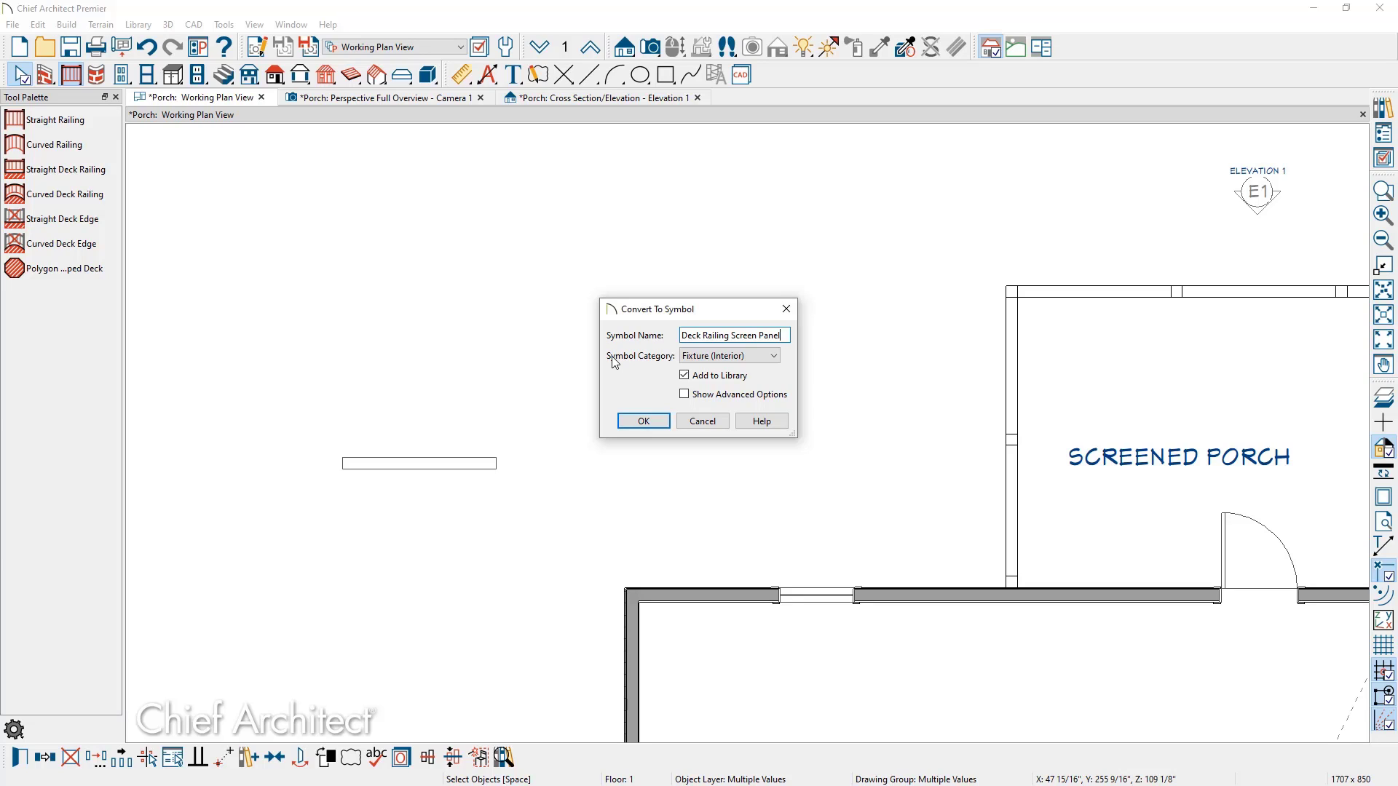
click(733, 362)
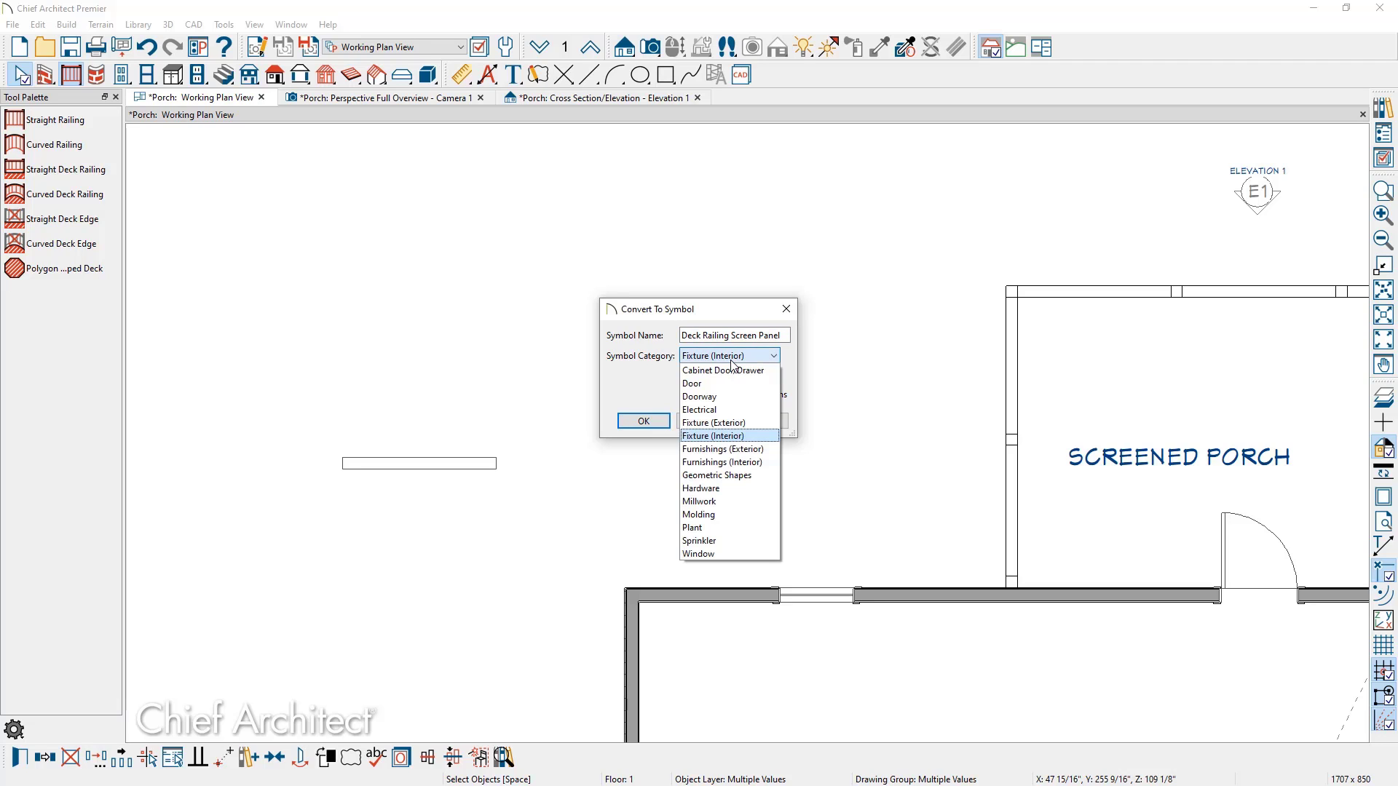
click(740, 504)
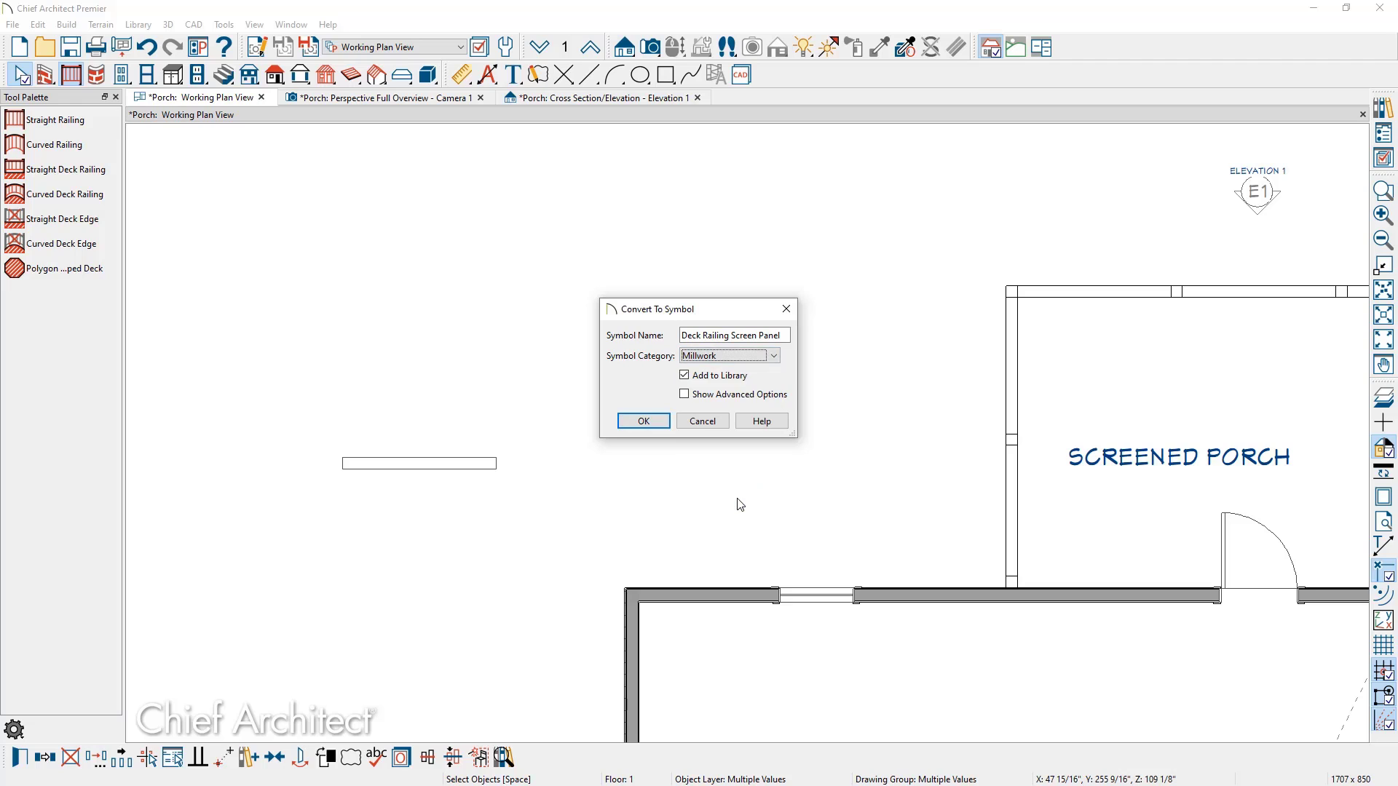
click(644, 421)
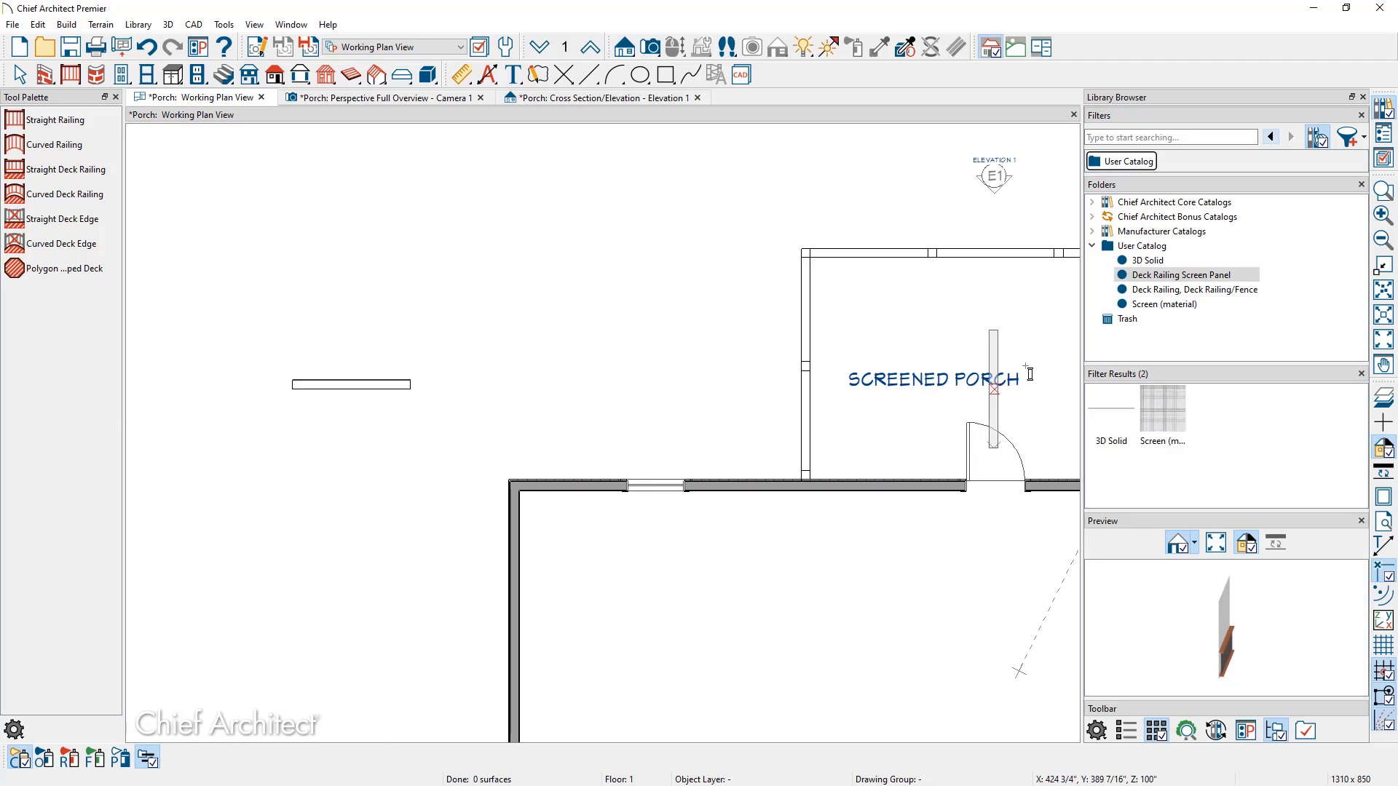
Inspect the Deck Railing Screen Panel in the library preview and bring up the perspective overview of the porch
click(1180, 275)
drag(1146, 565, 1181, 593)
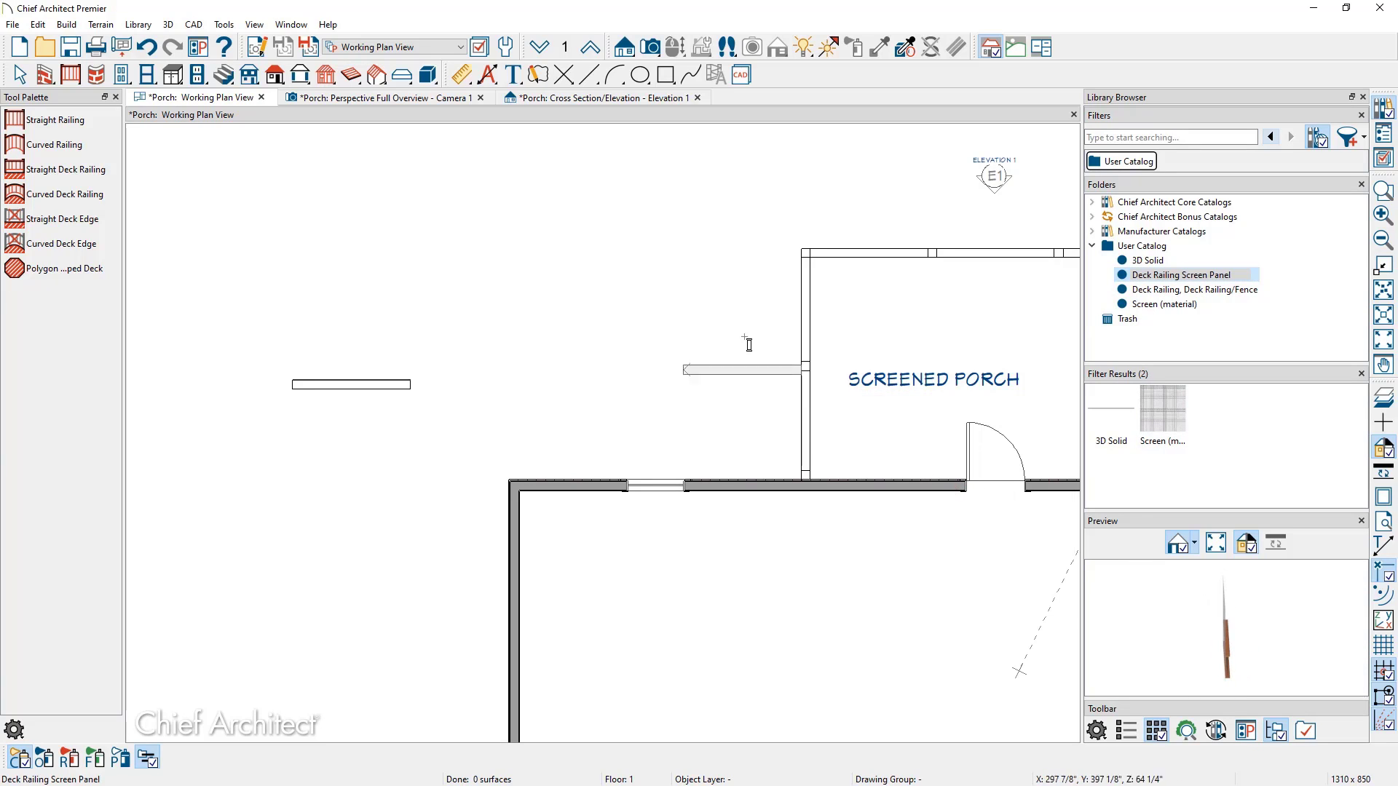
key(Escape)
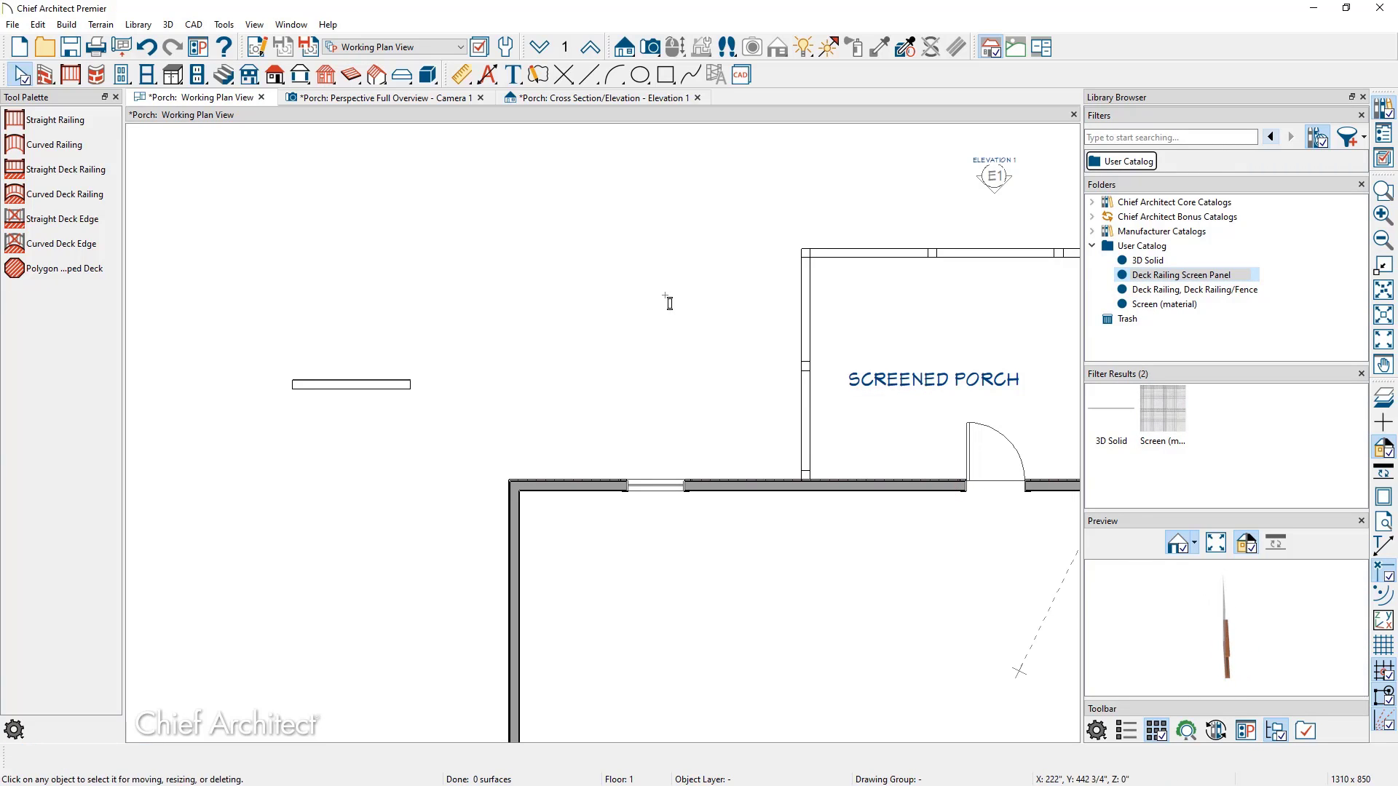
click(415, 215)
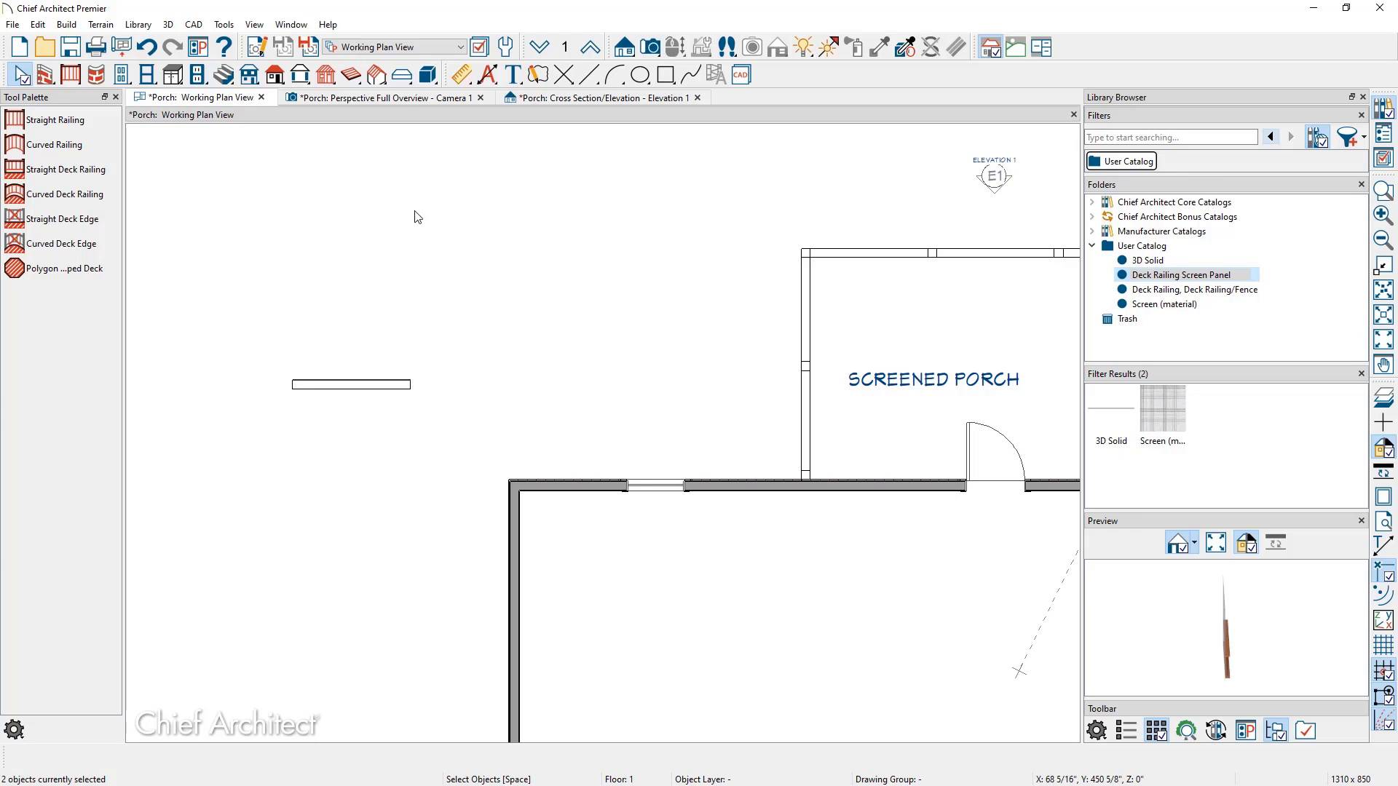
click(395, 102)
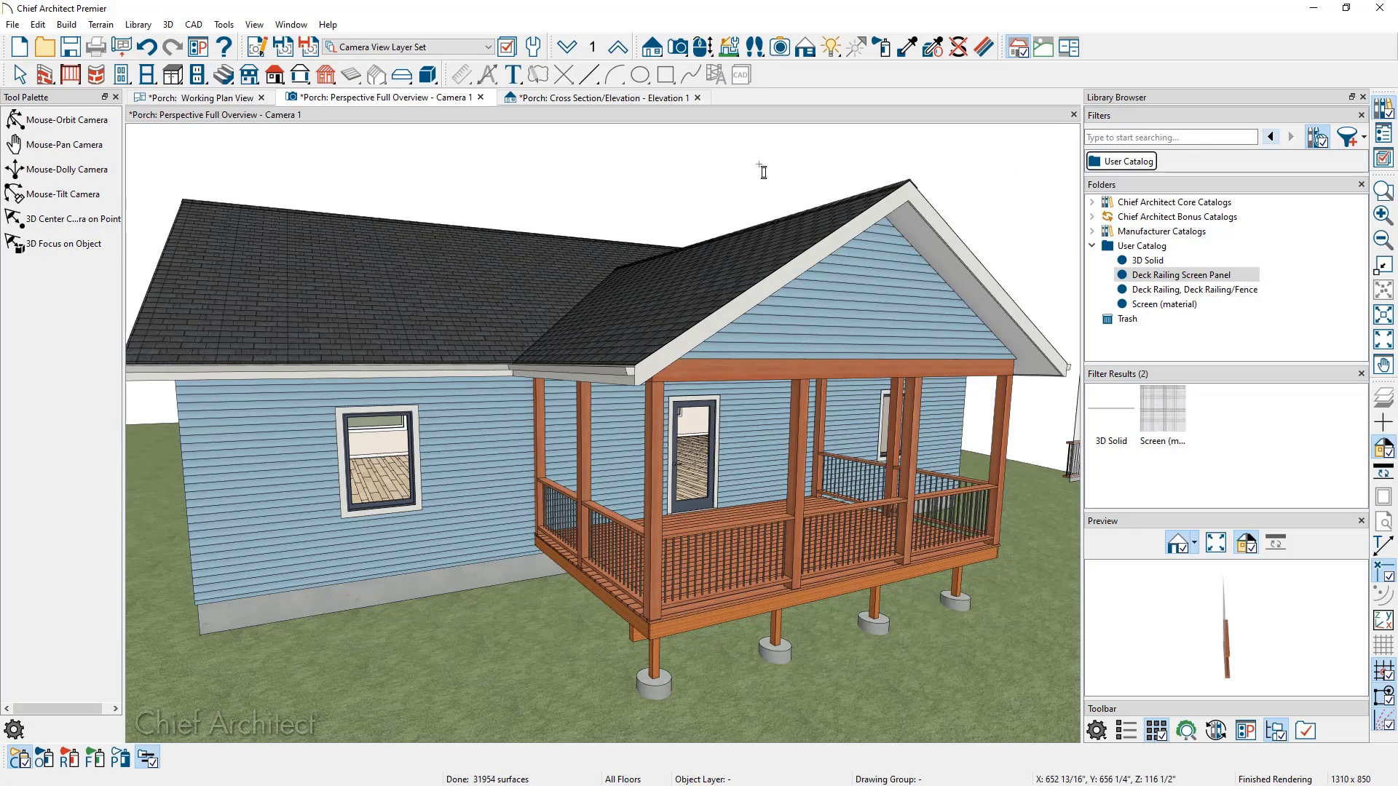
Try to apply the library's Deck Railing Screen Panel directly to the balusters of the porch's front railing
click(1145, 276)
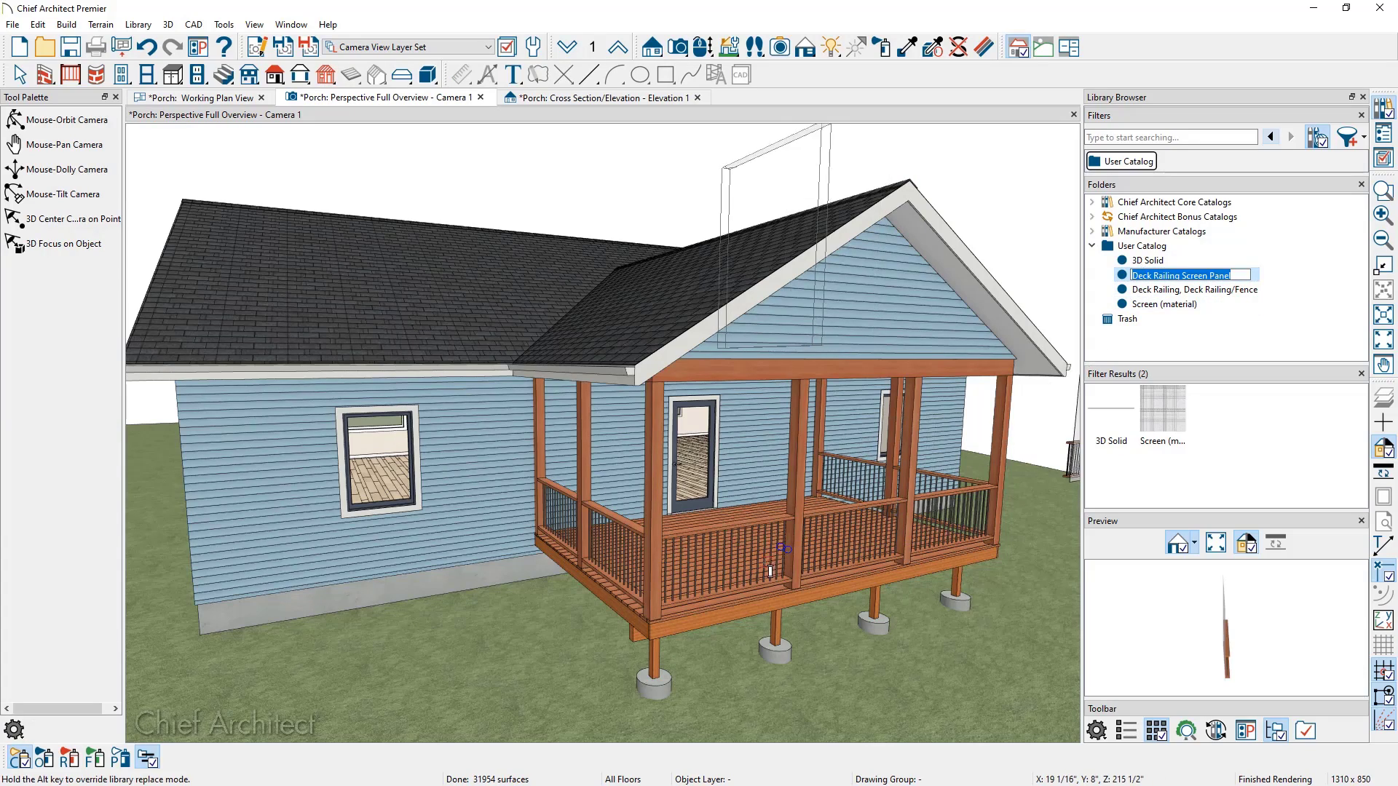
scroll(772, 570, up, 5)
scroll(771, 569, down, 5)
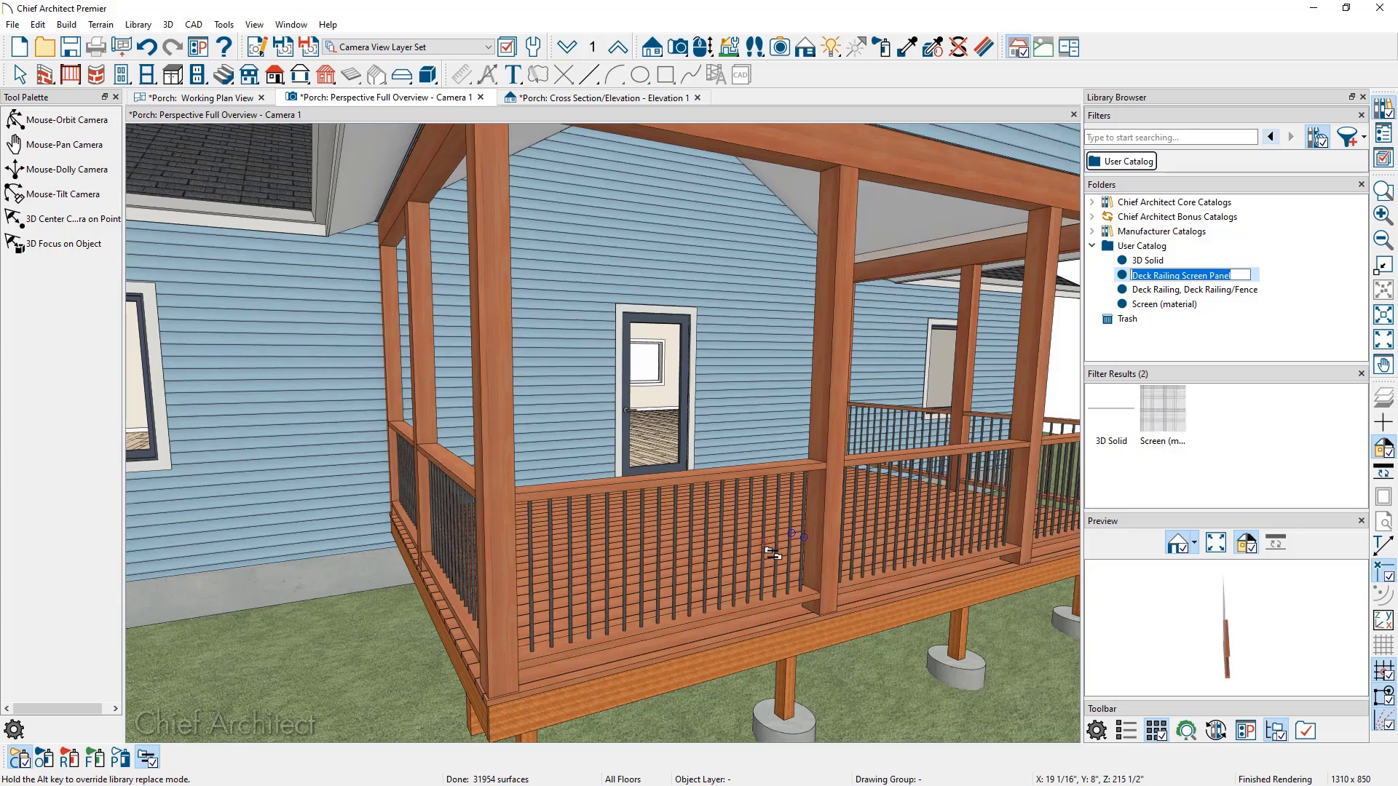
click(772, 553)
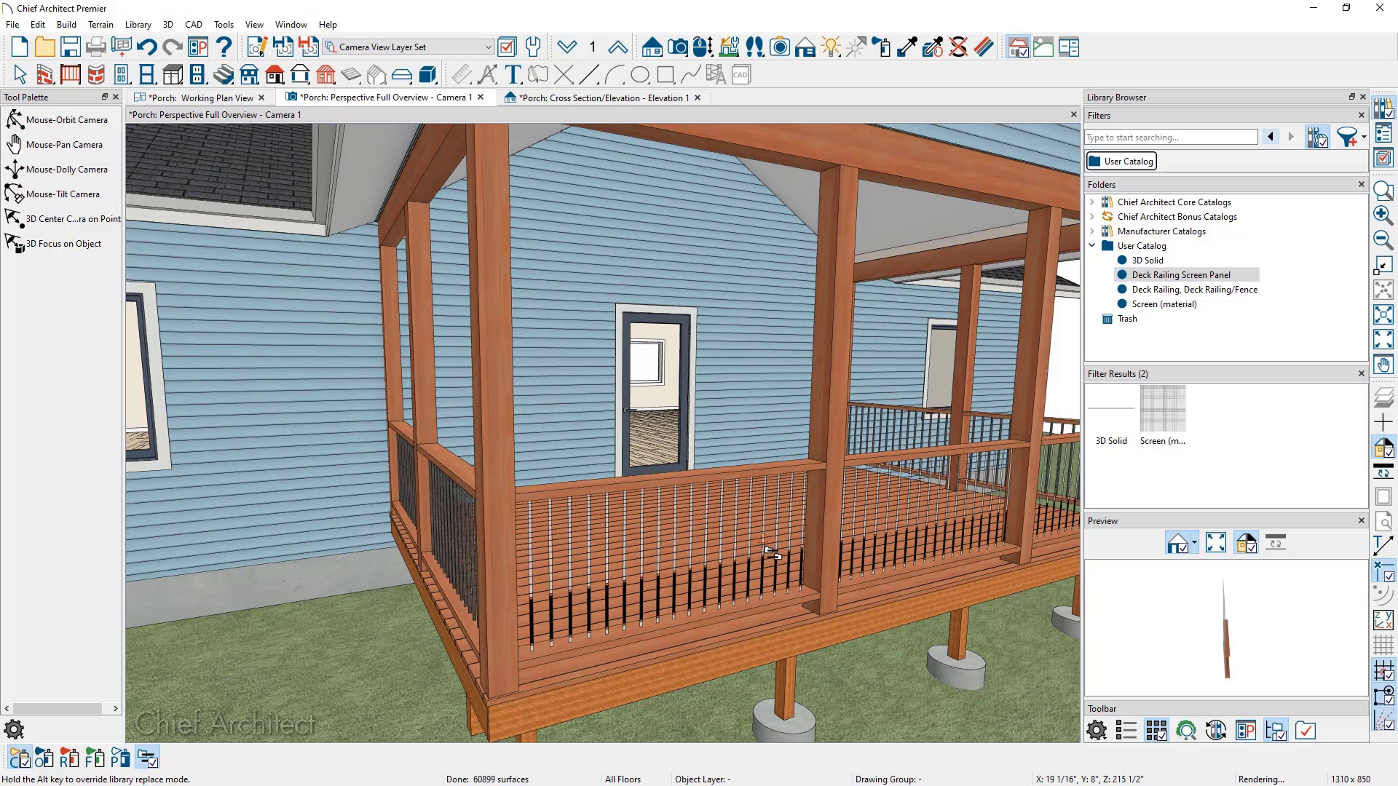
key(Escape)
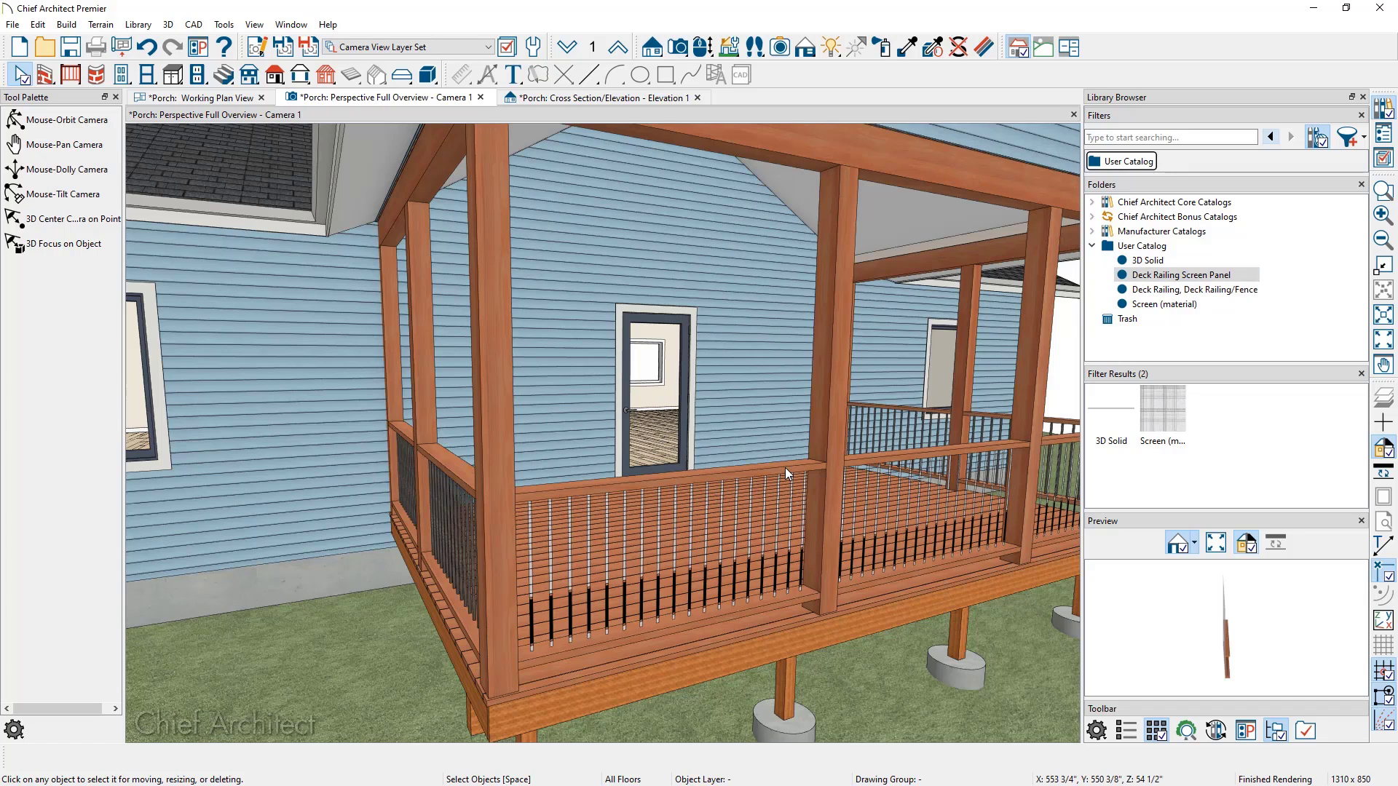
scroll(788, 472, down, 3)
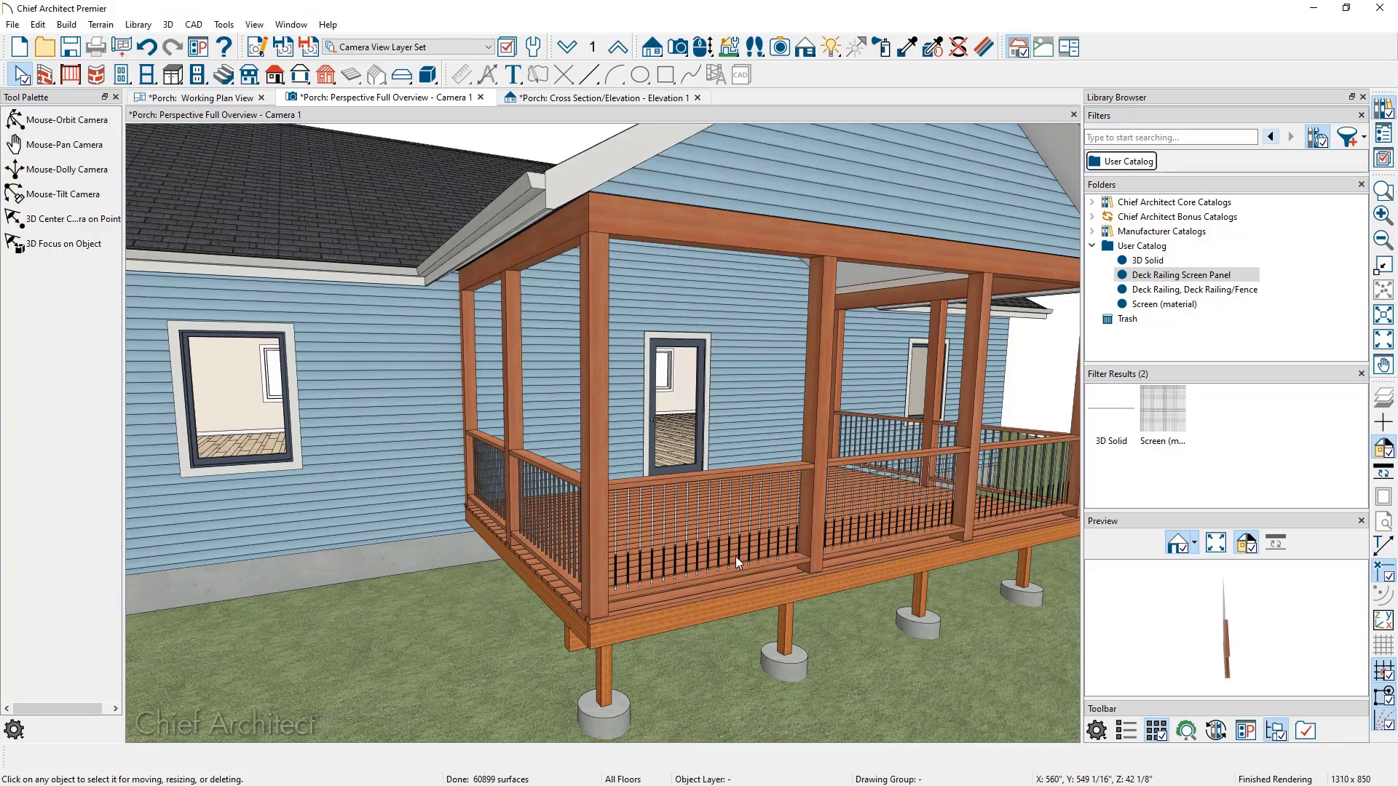
scroll(729, 545, up, 2)
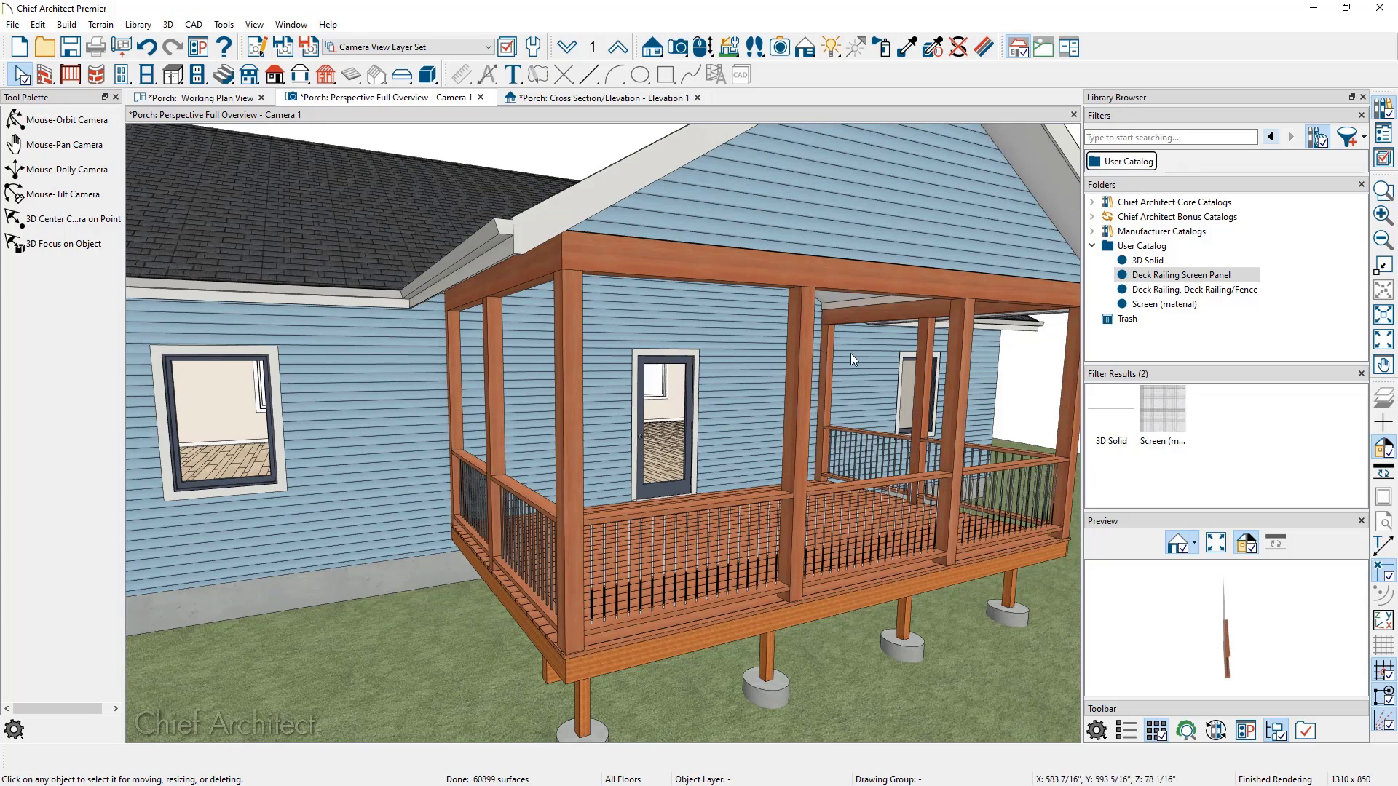
Change the rail style of all three porch deck railings together from balusters to Panels
click(921, 354)
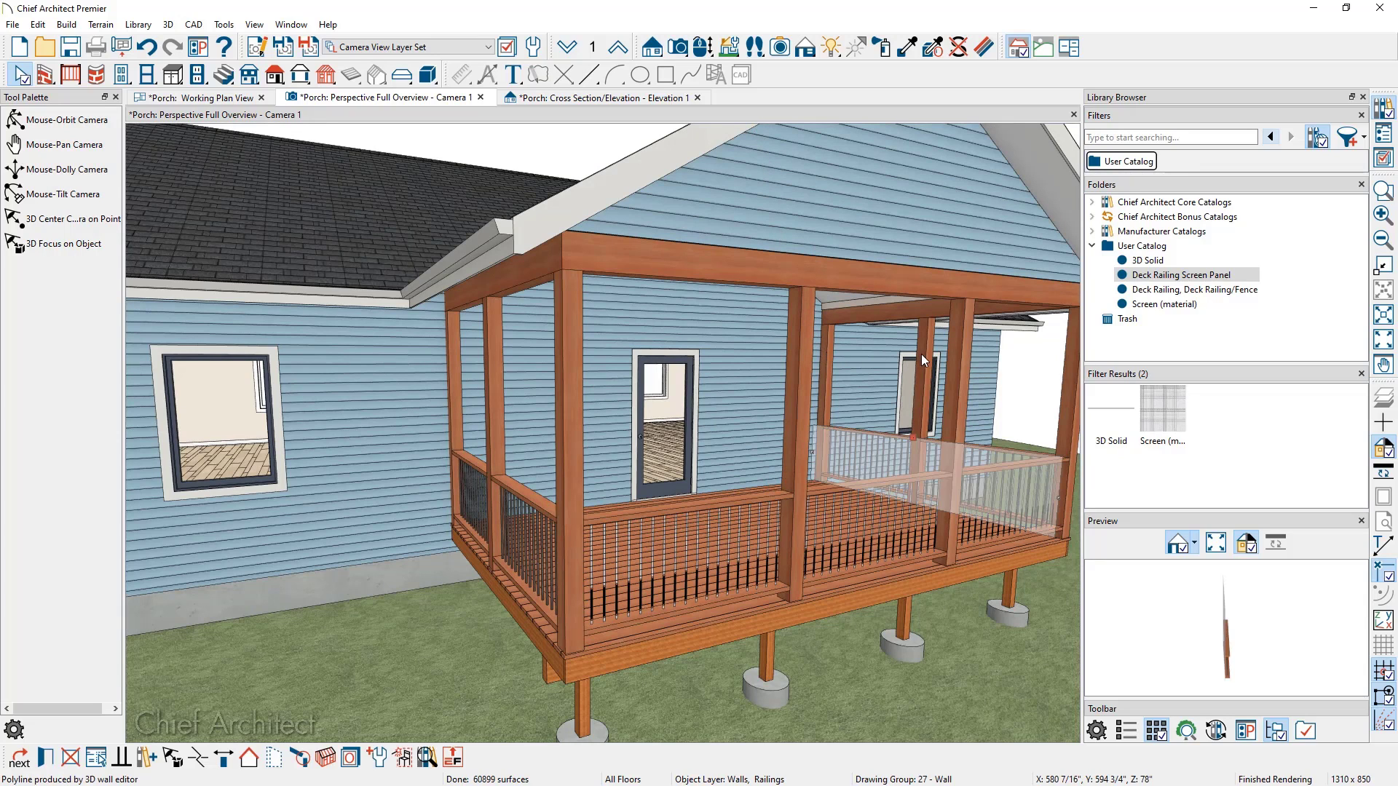
click(804, 373)
shift+click(500, 469)
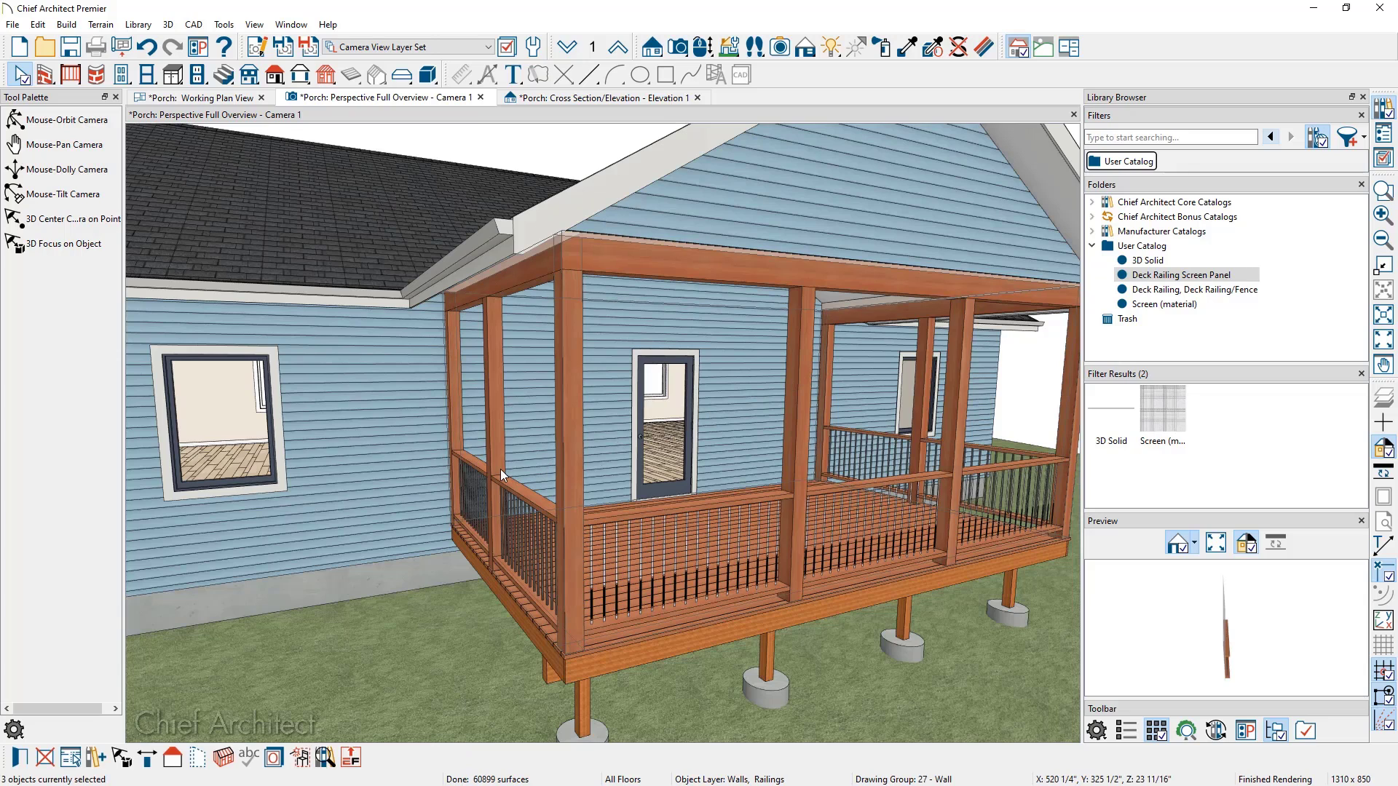
click(25, 765)
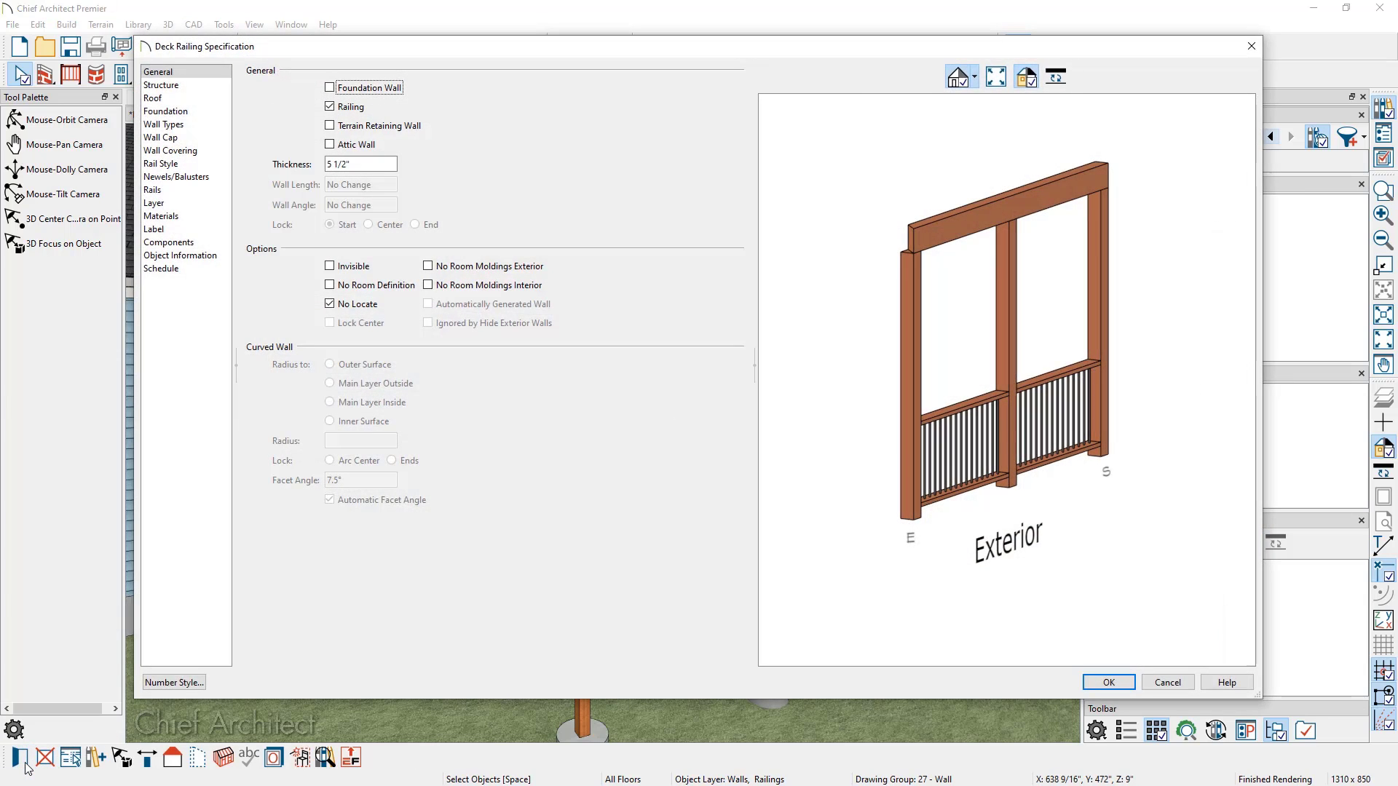
click(188, 166)
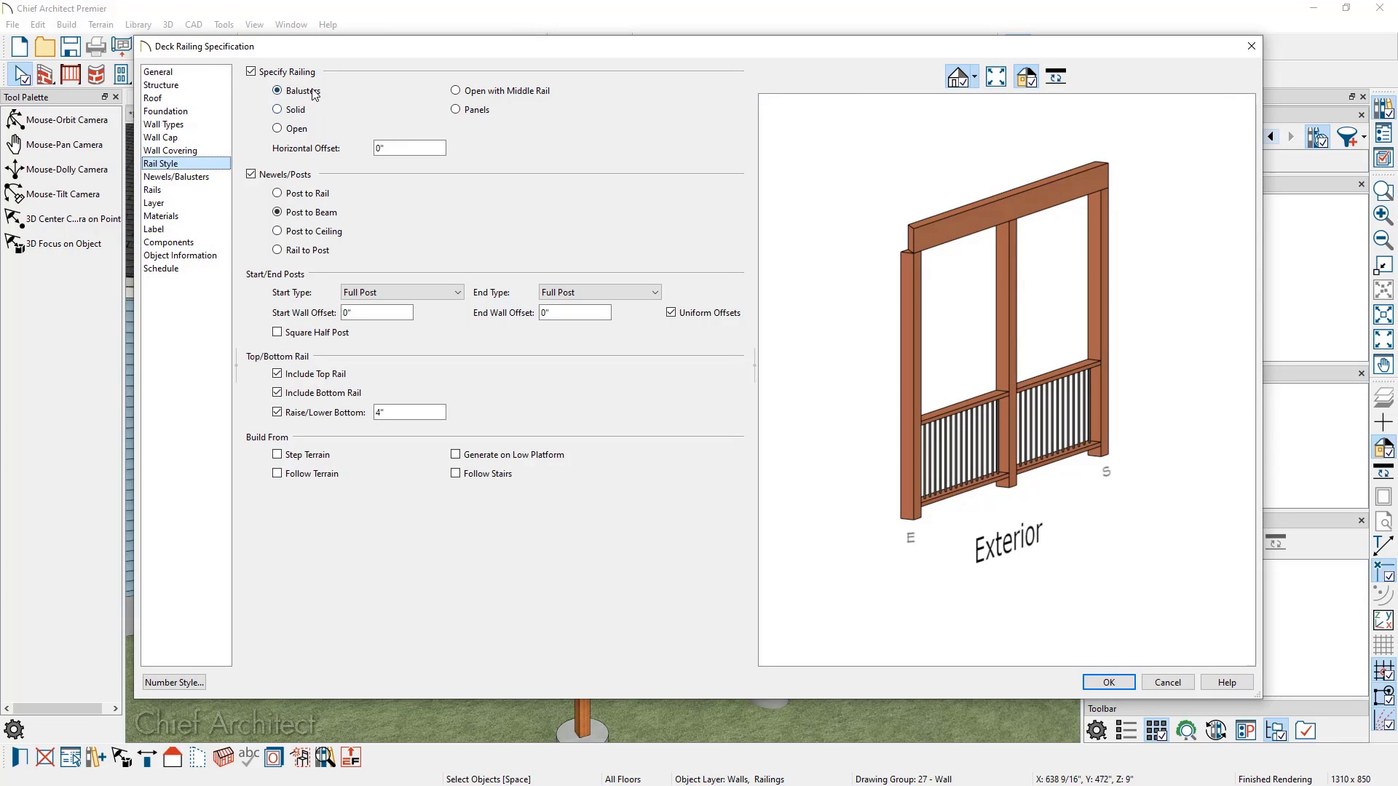
click(457, 112)
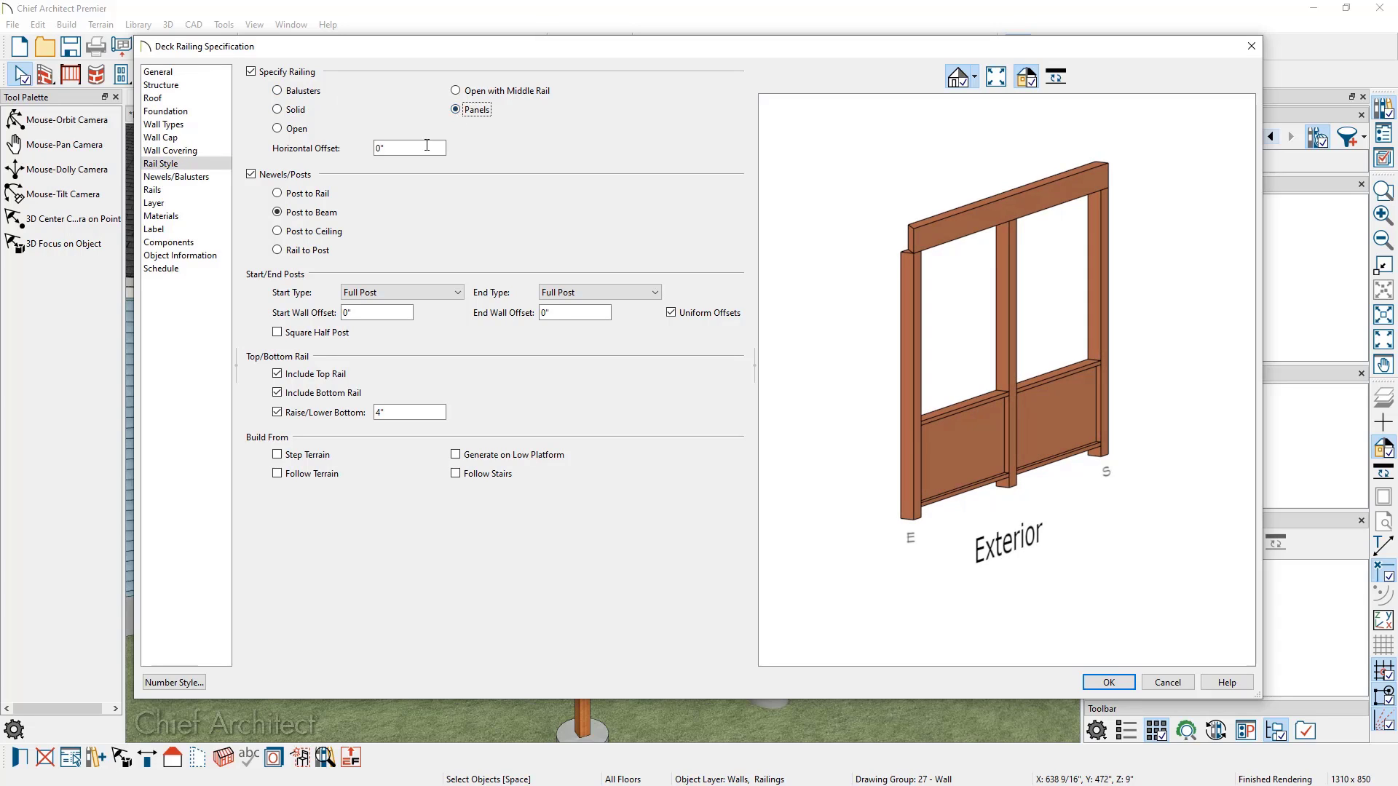
Exclude the top and bottom rails and turn off the raised bottom for the three selected railings
click(303, 377)
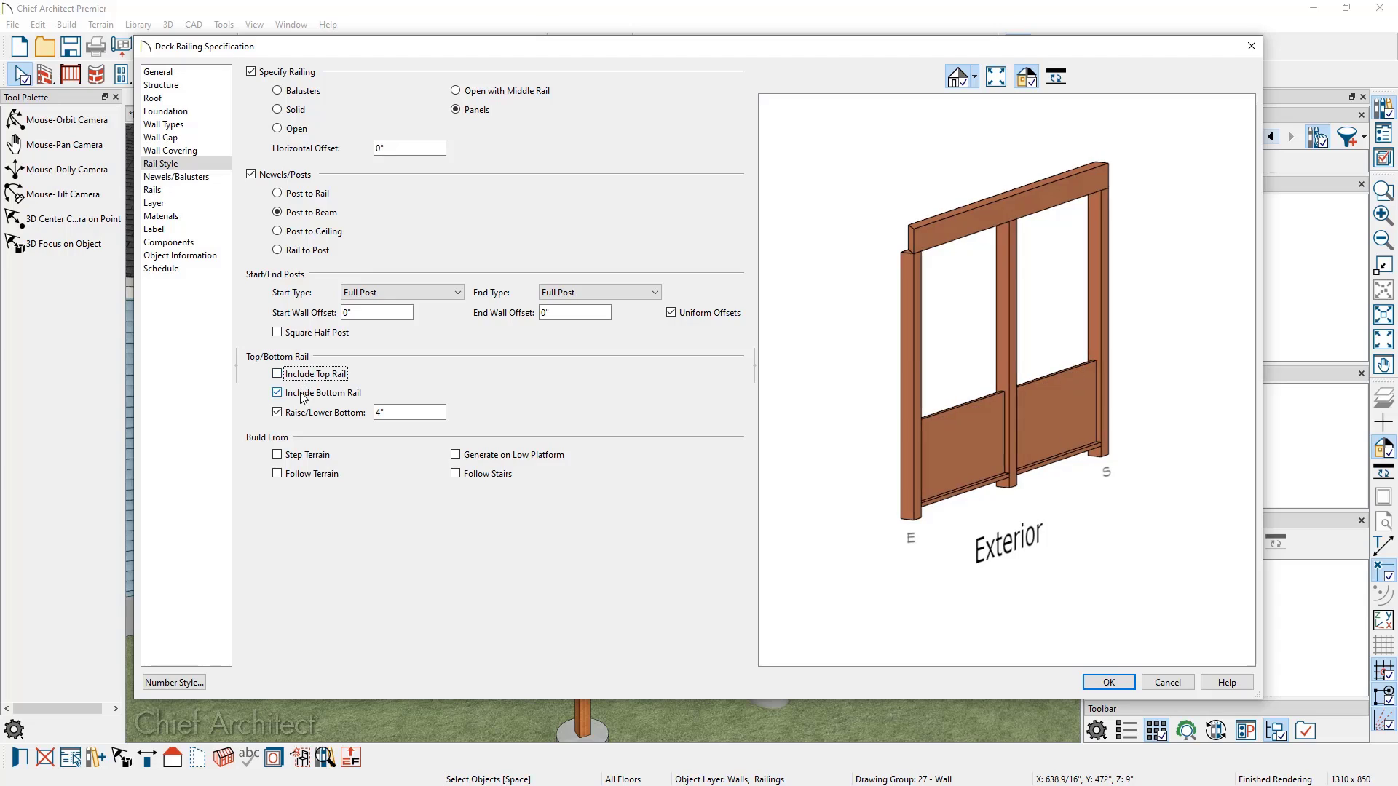
click(305, 394)
click(306, 414)
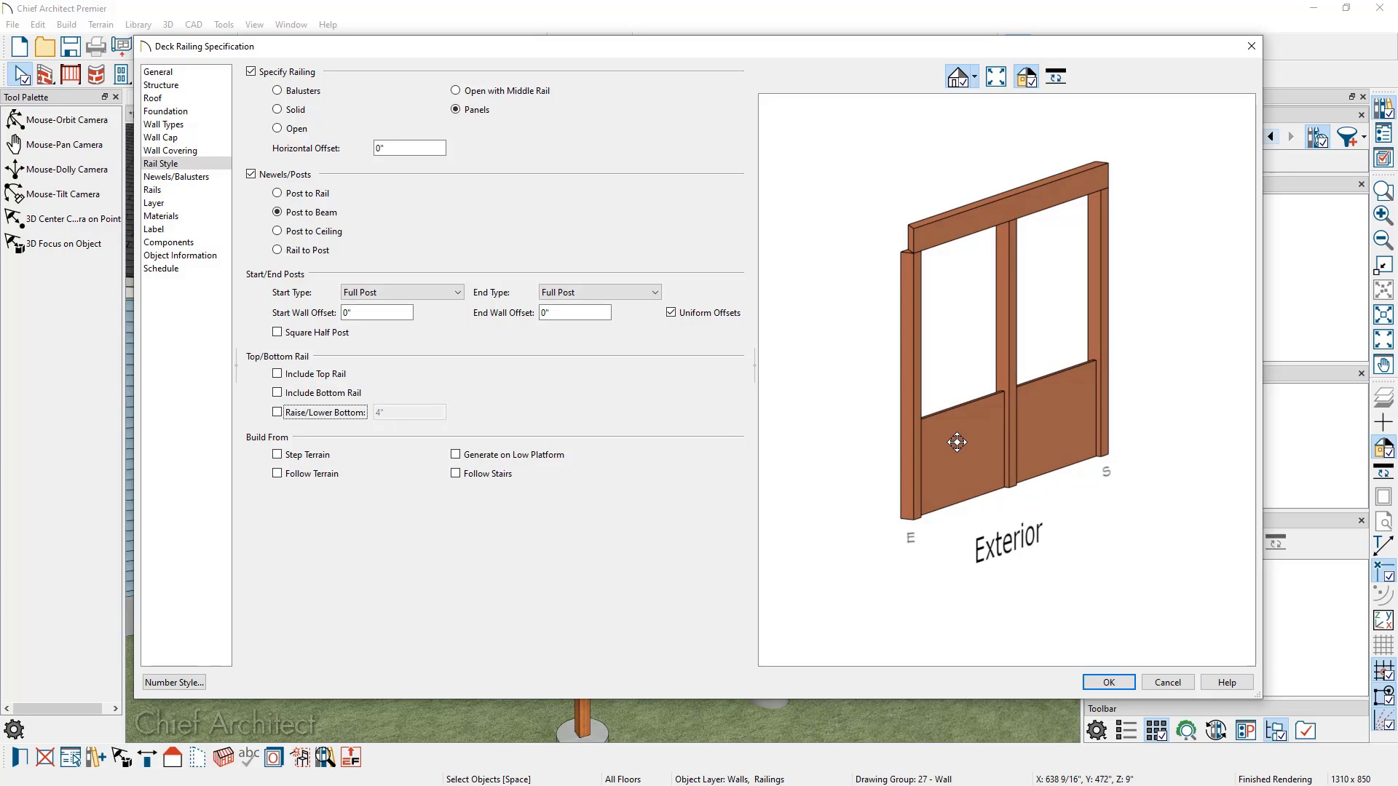
click(1110, 682)
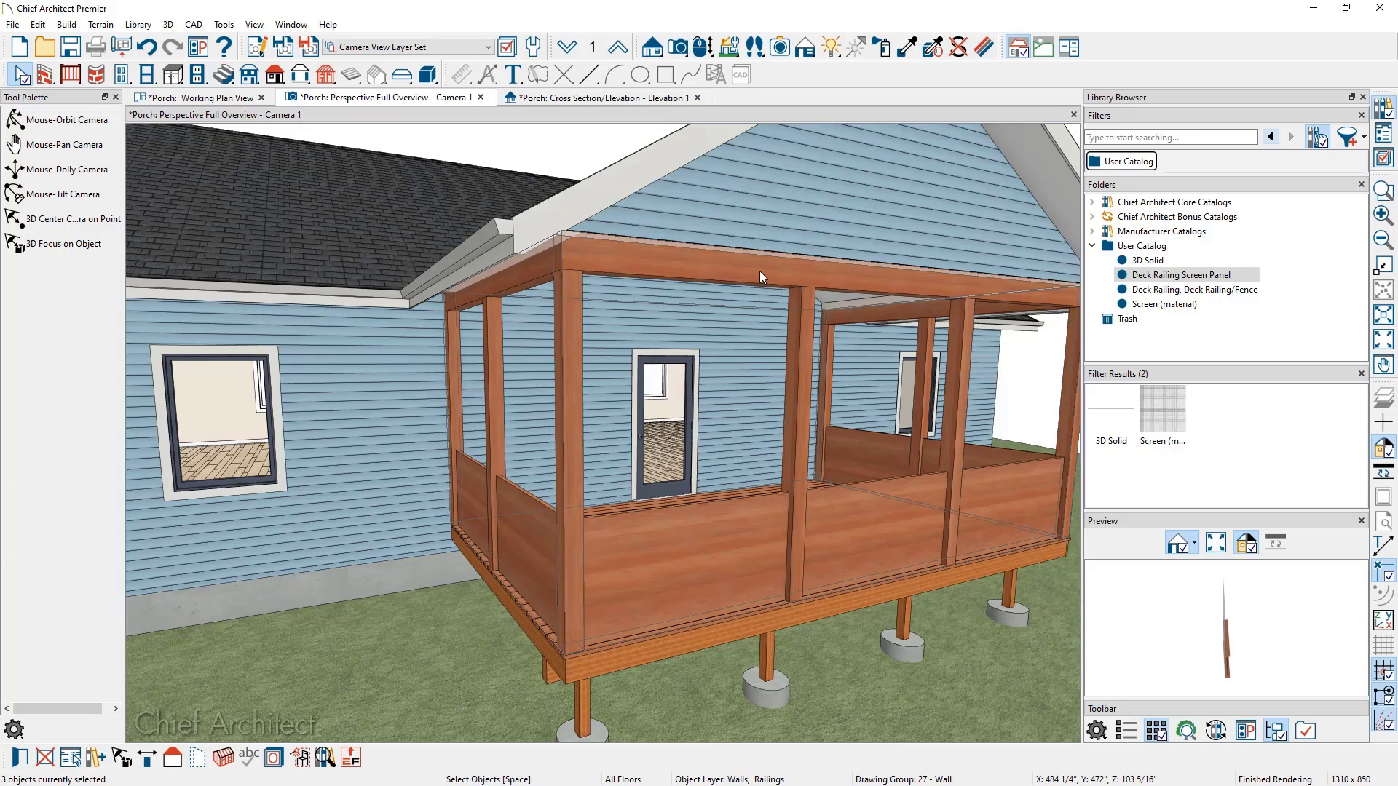
In the floor plan, create a back clipped cross section through the screened porch, looking toward its outer edge
click(224, 99)
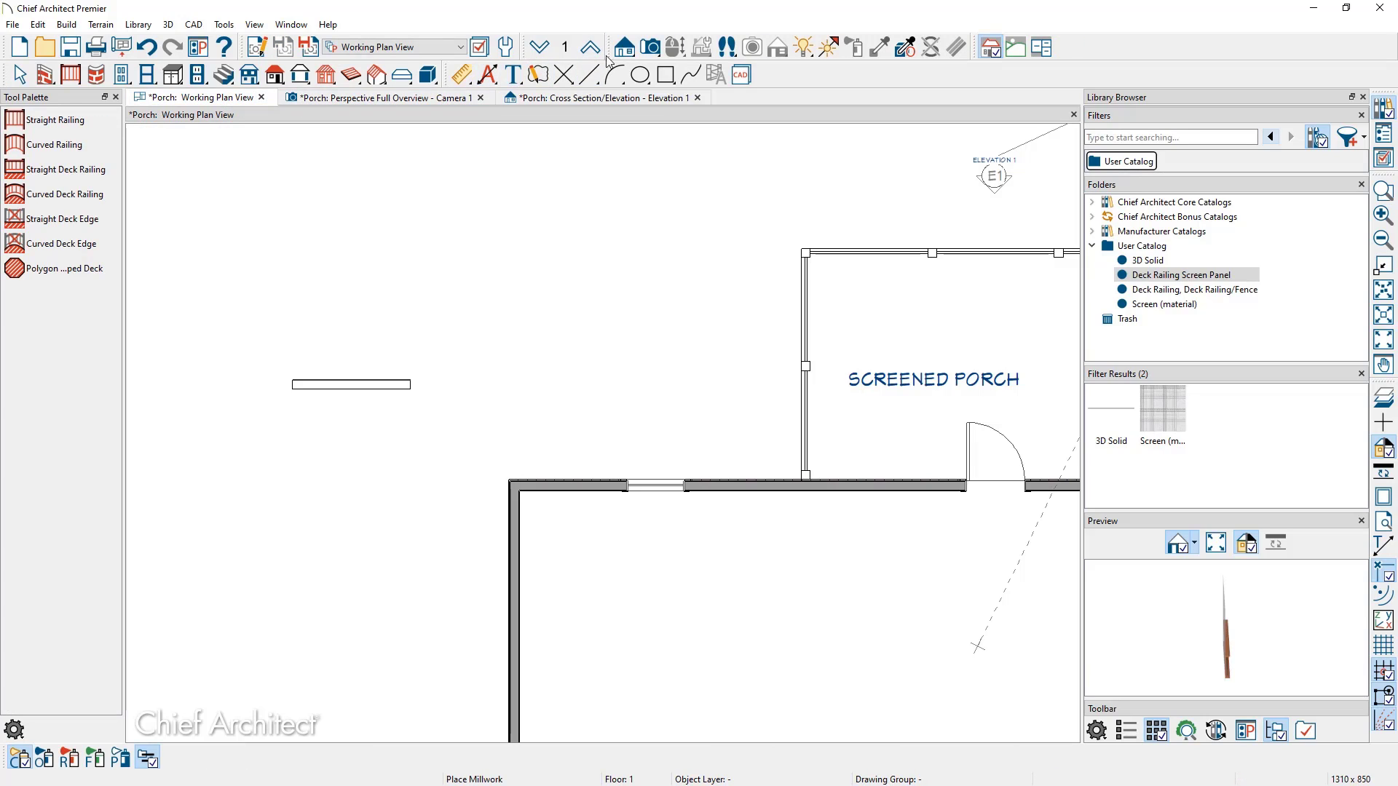
click(622, 49)
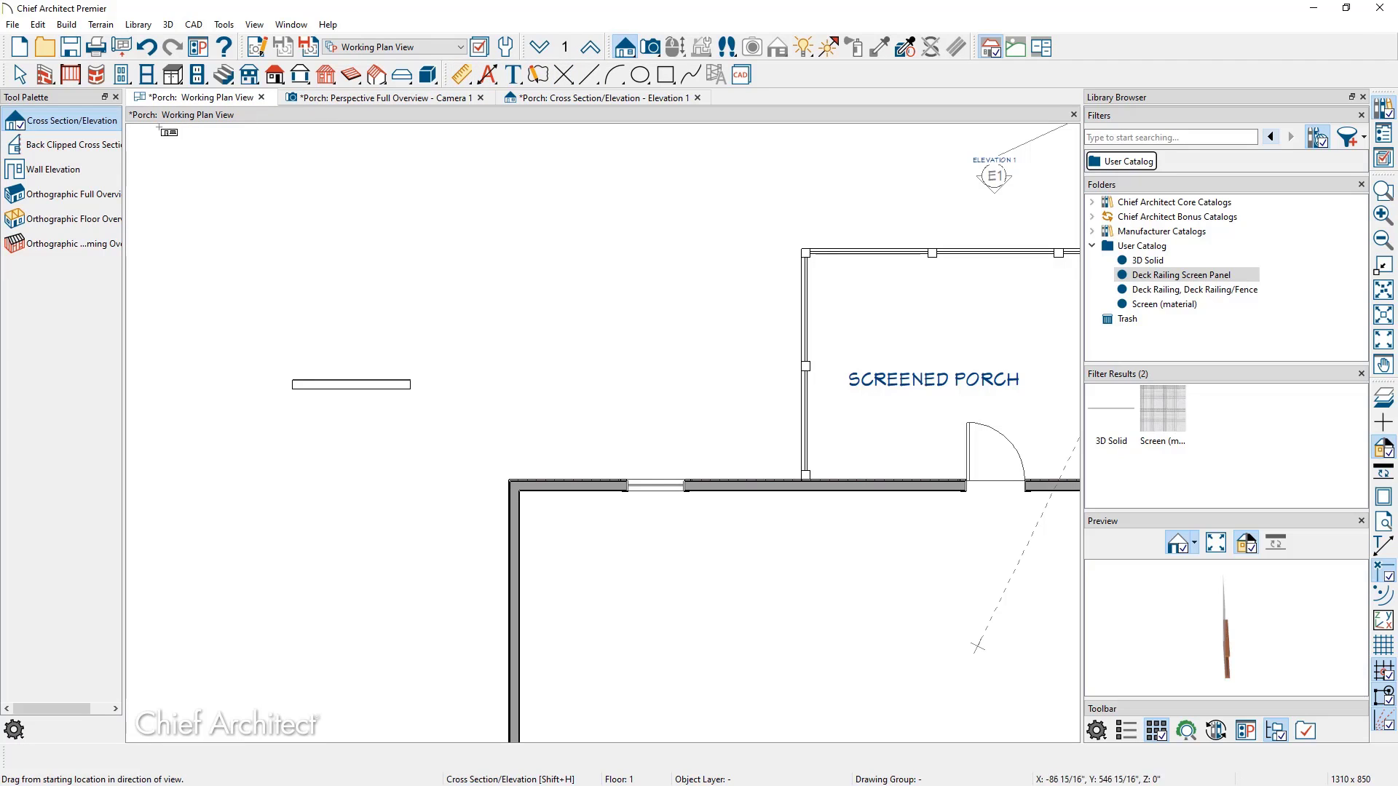
click(93, 145)
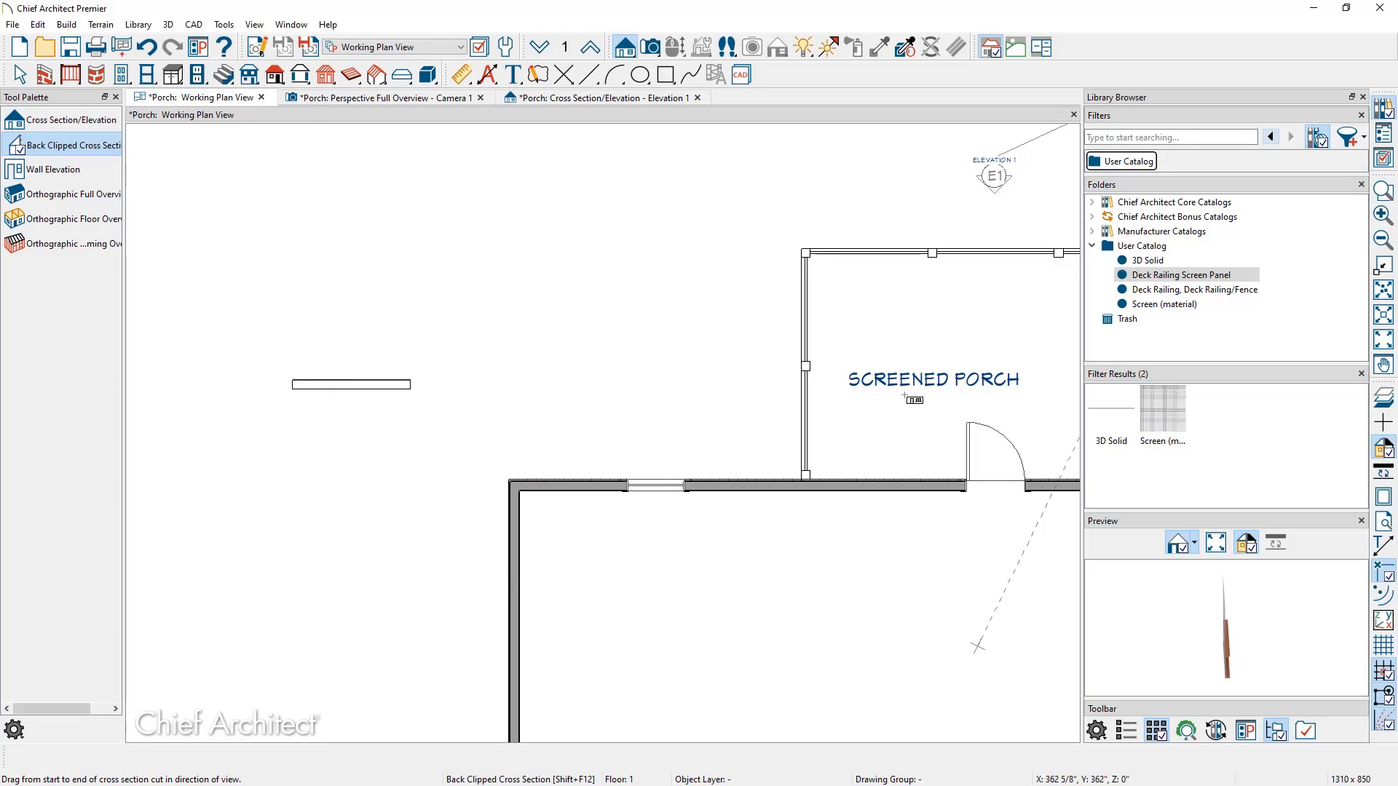
drag(926, 326, 929, 281)
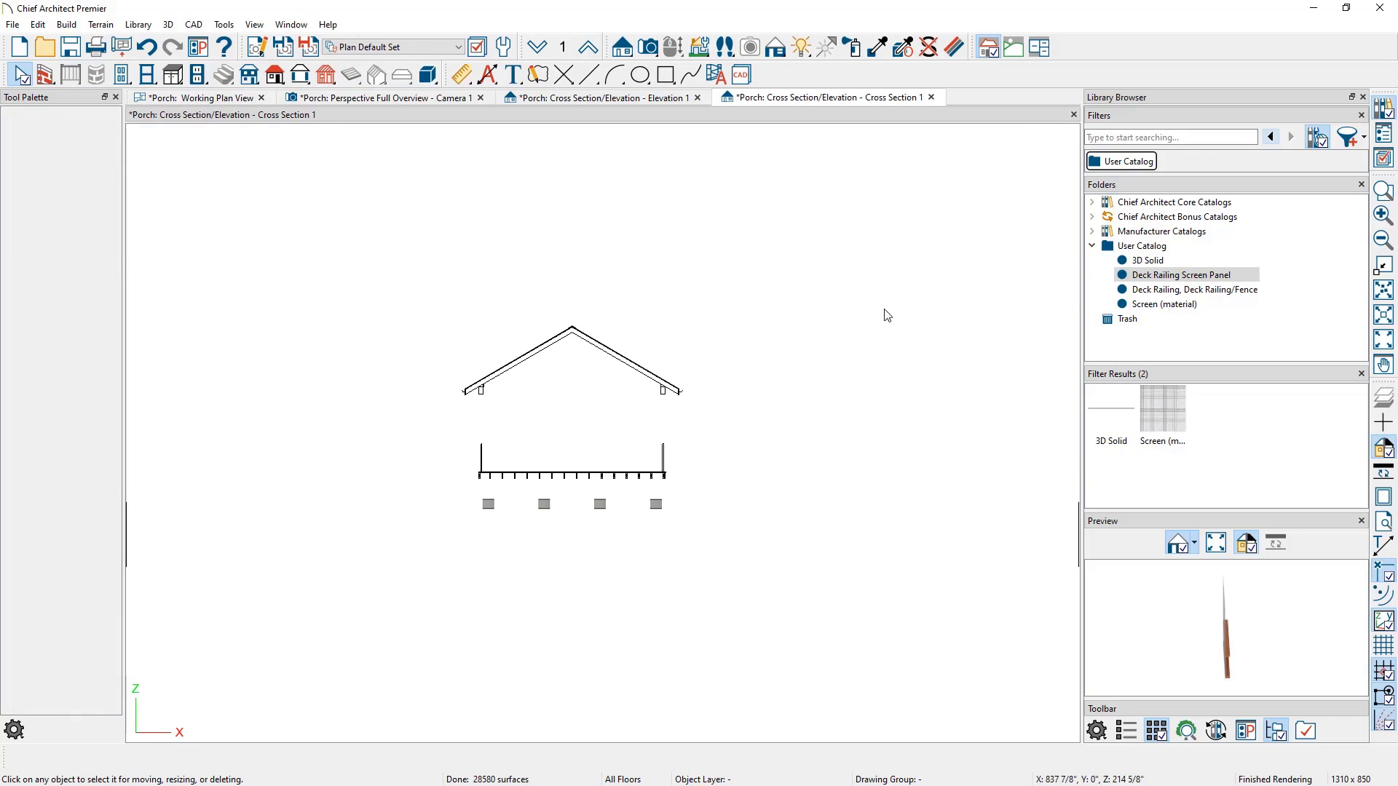
Dimension end to end from the top of the railing panel to the underside of the porch beam in the cross section
scroll(664, 417, up, 5)
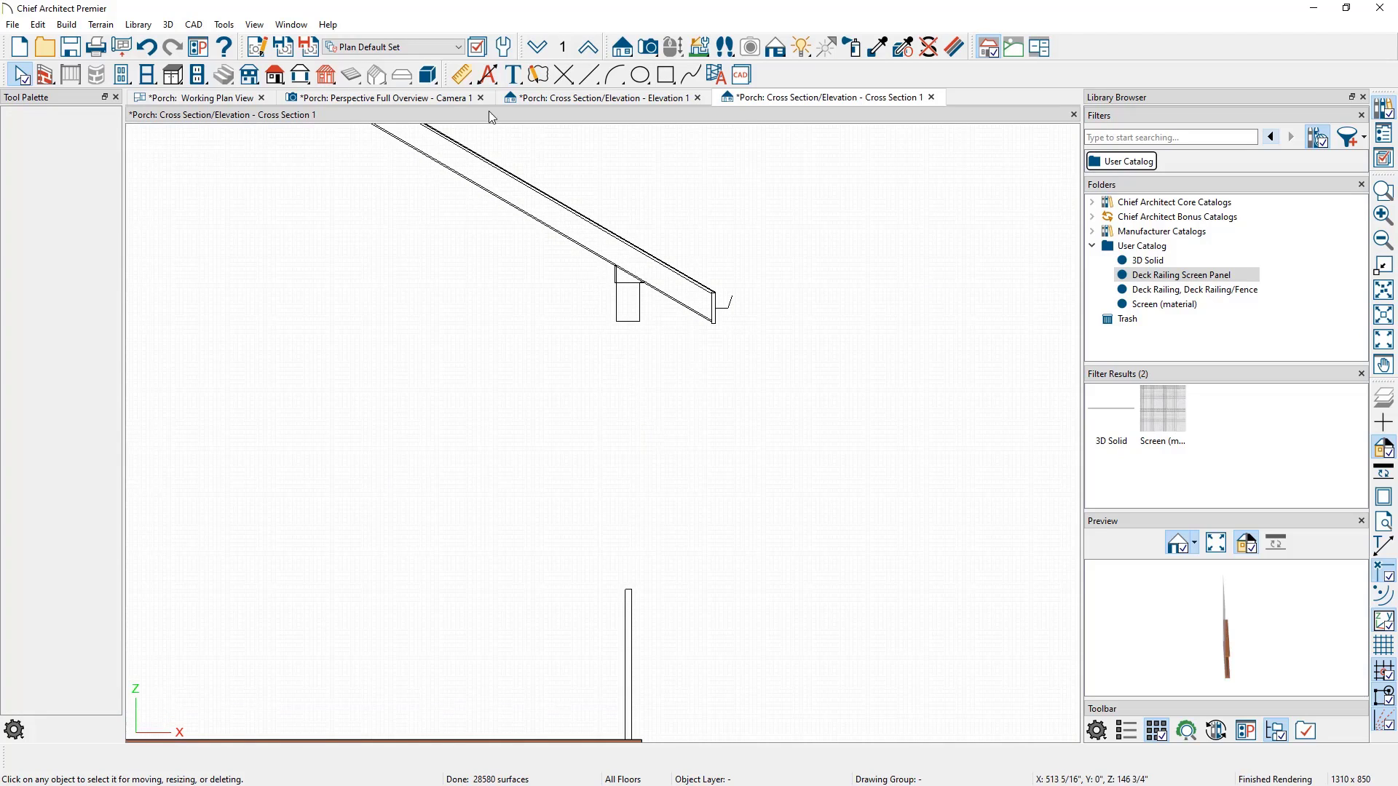
click(463, 76)
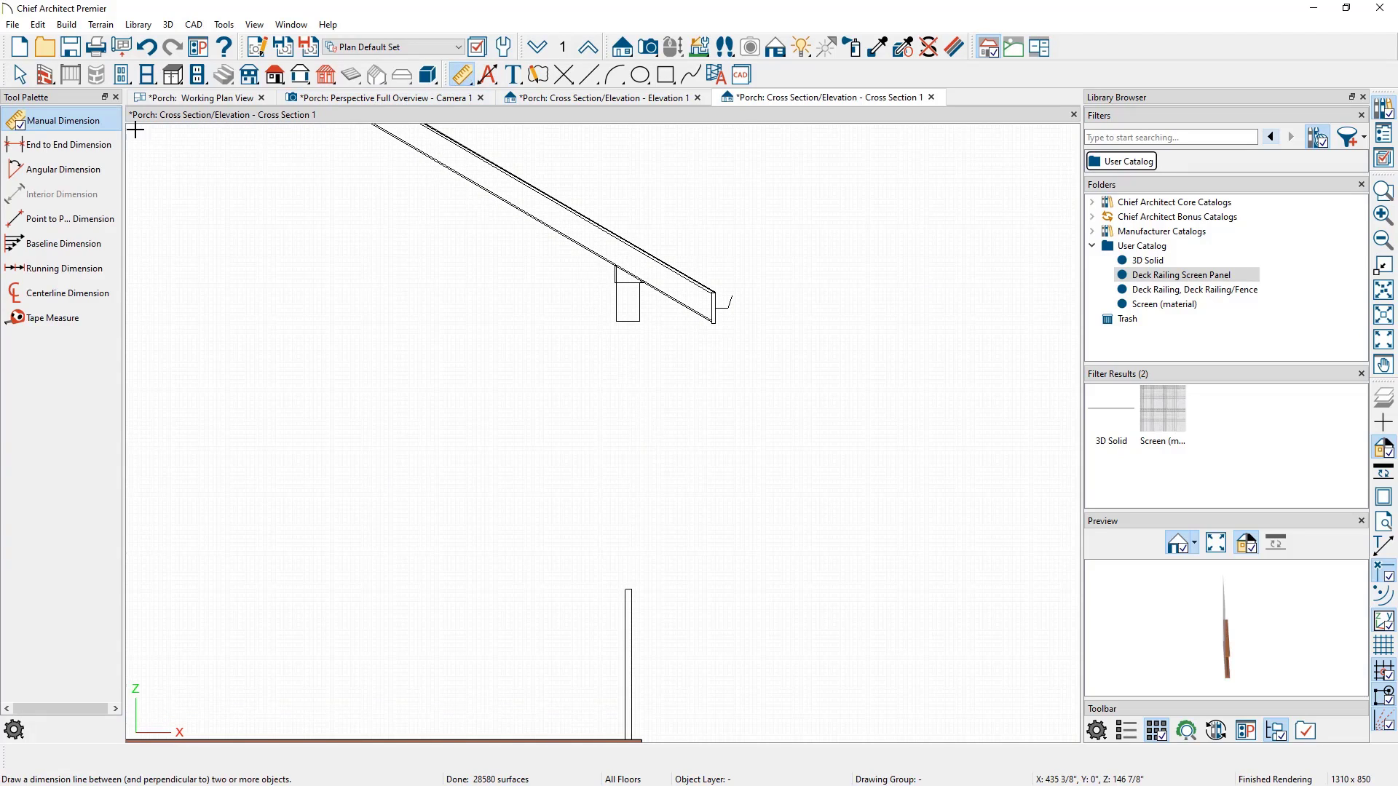
click(96, 146)
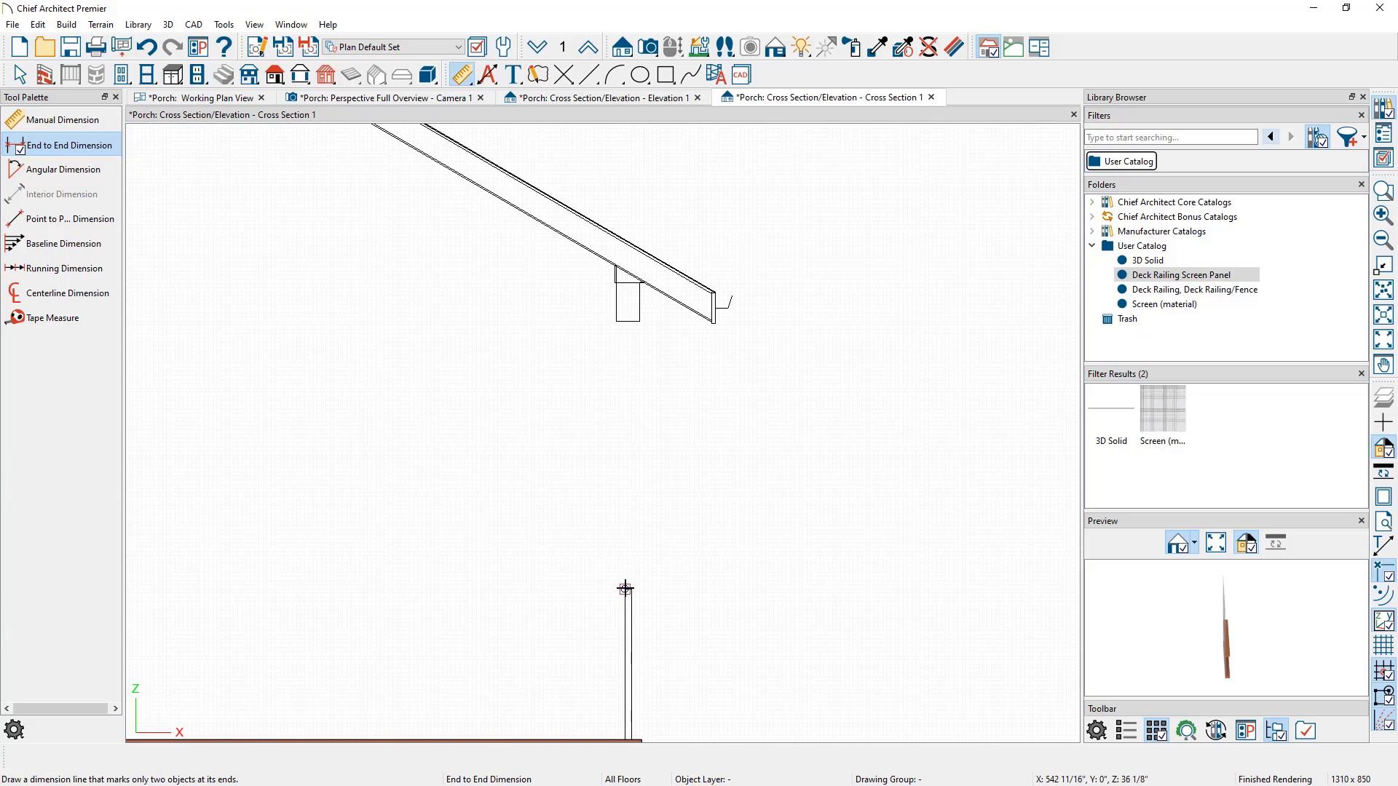
drag(624, 588, 621, 329)
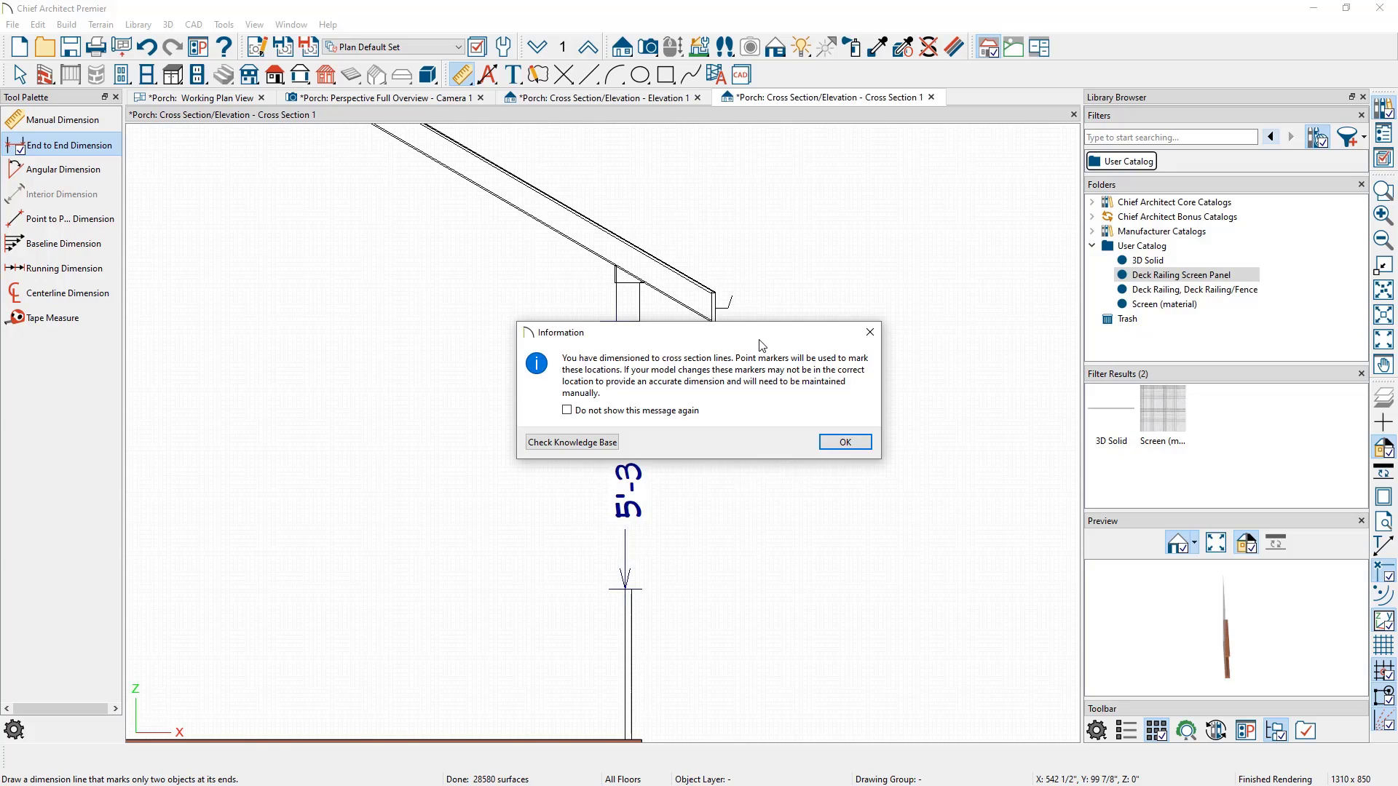
click(843, 443)
key(space)
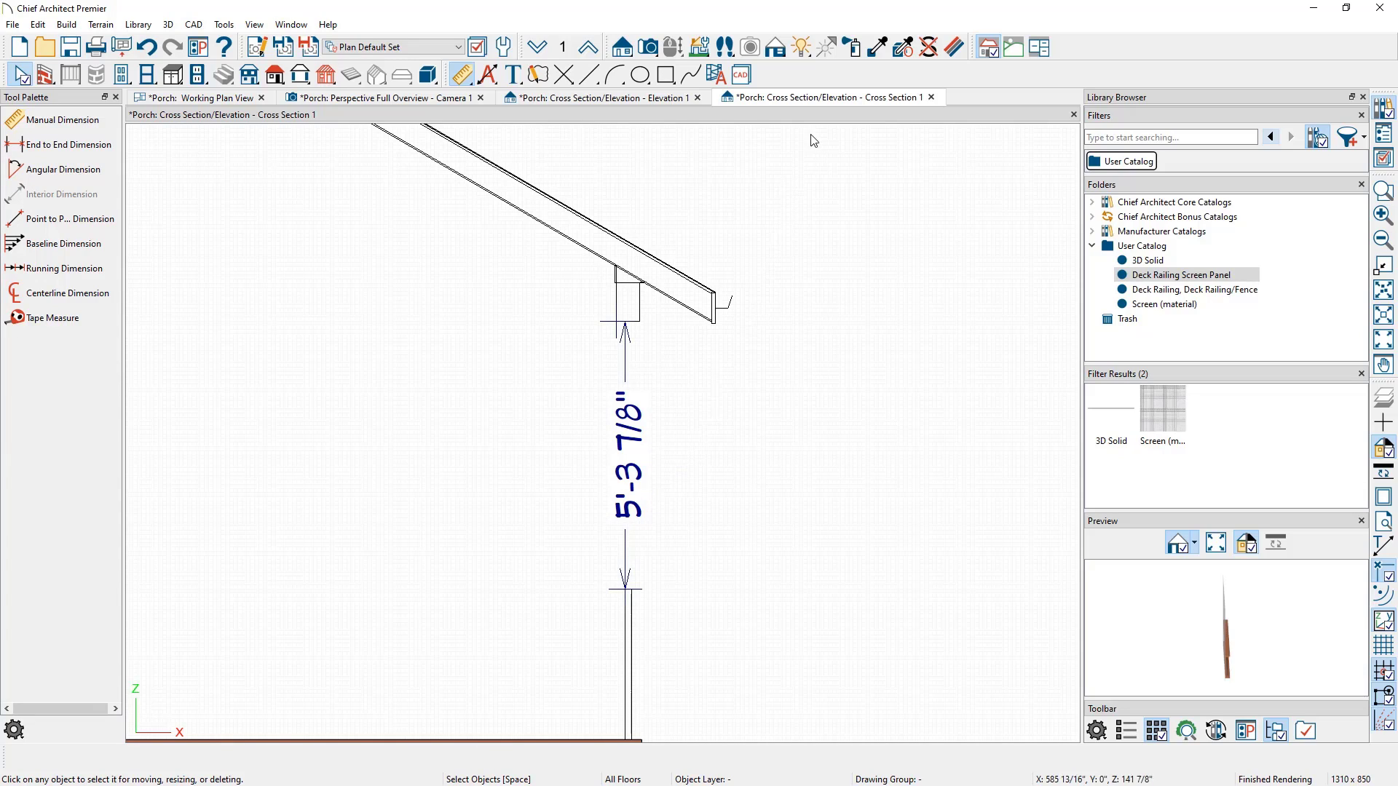
Place the dimensioned cross section side by side with the perspective overview of the porch
drag(839, 103, 261, 344)
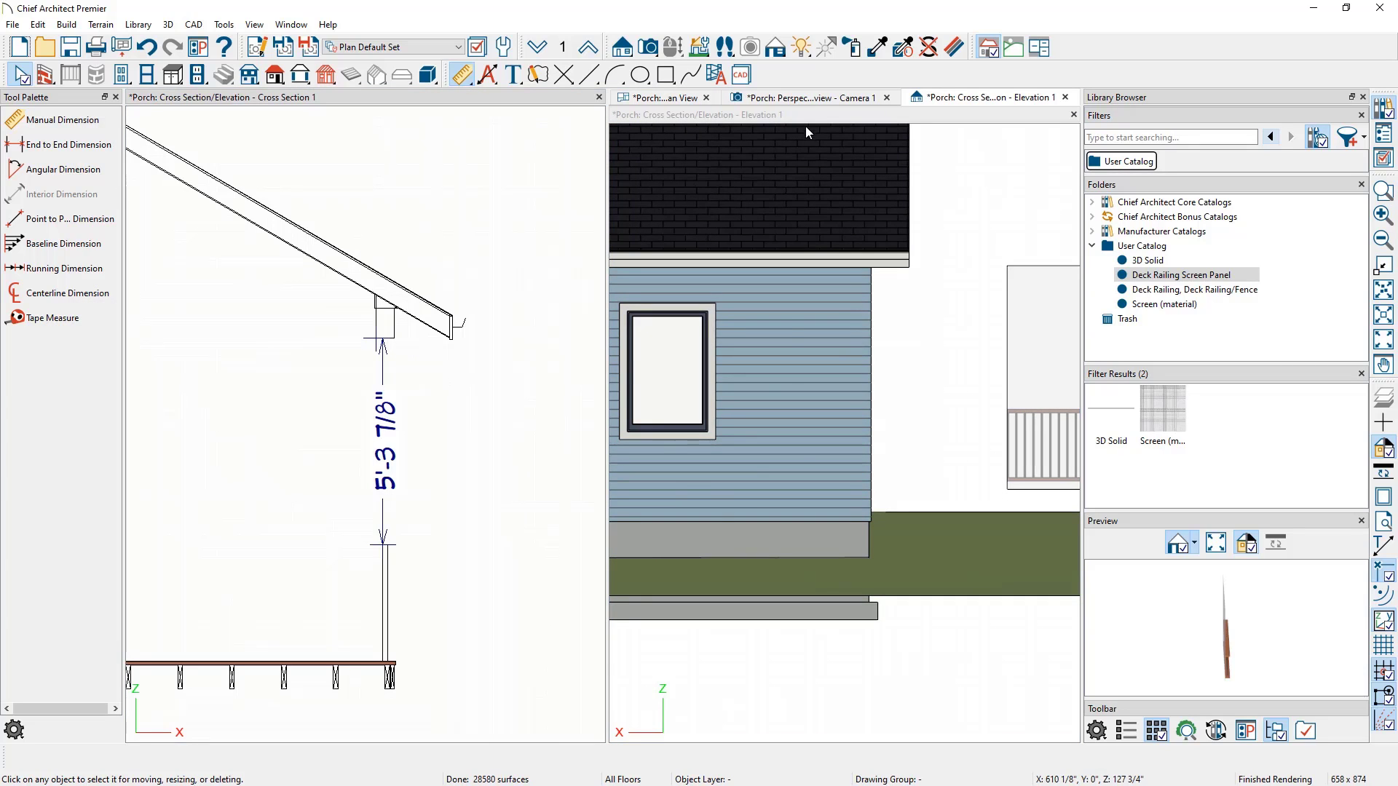
click(820, 98)
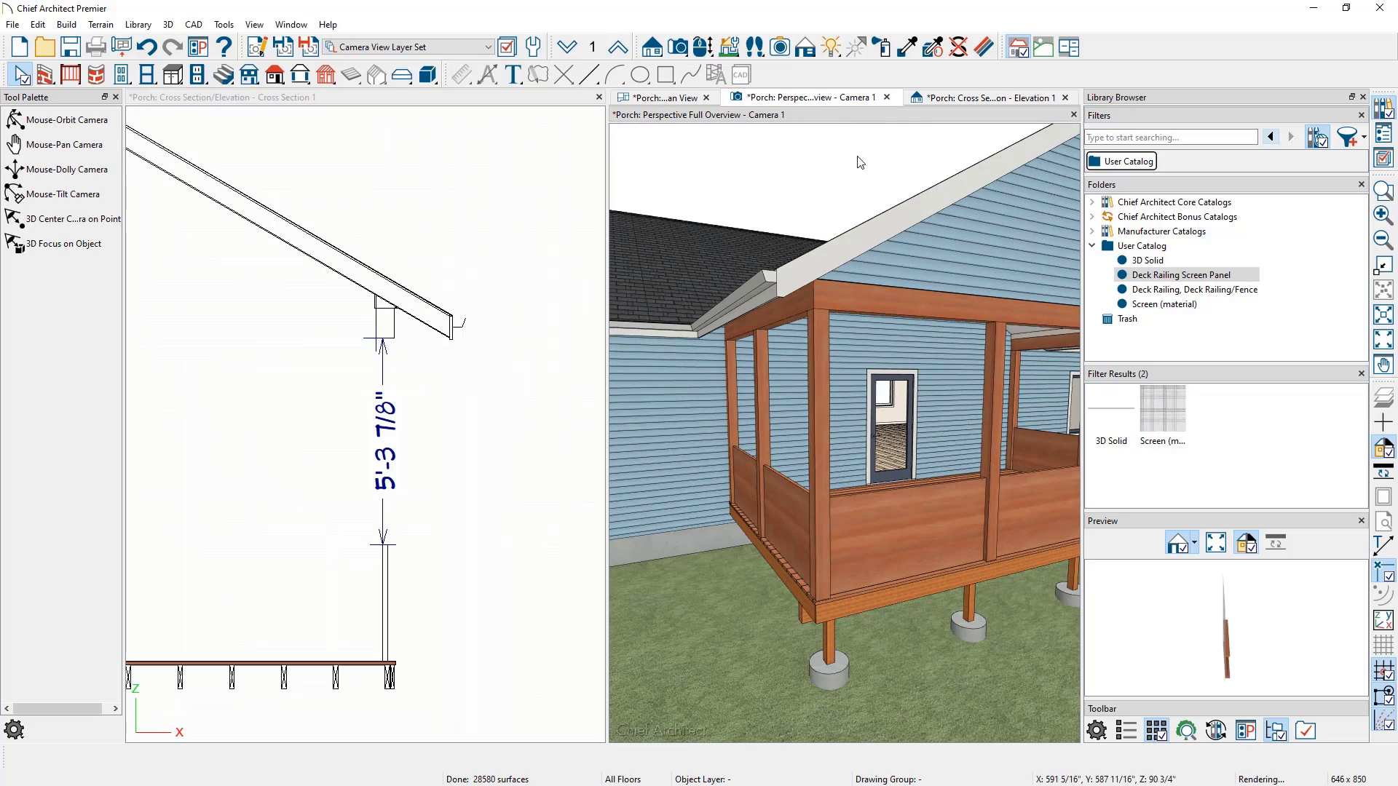
middle_drag(1009, 285, 945, 288)
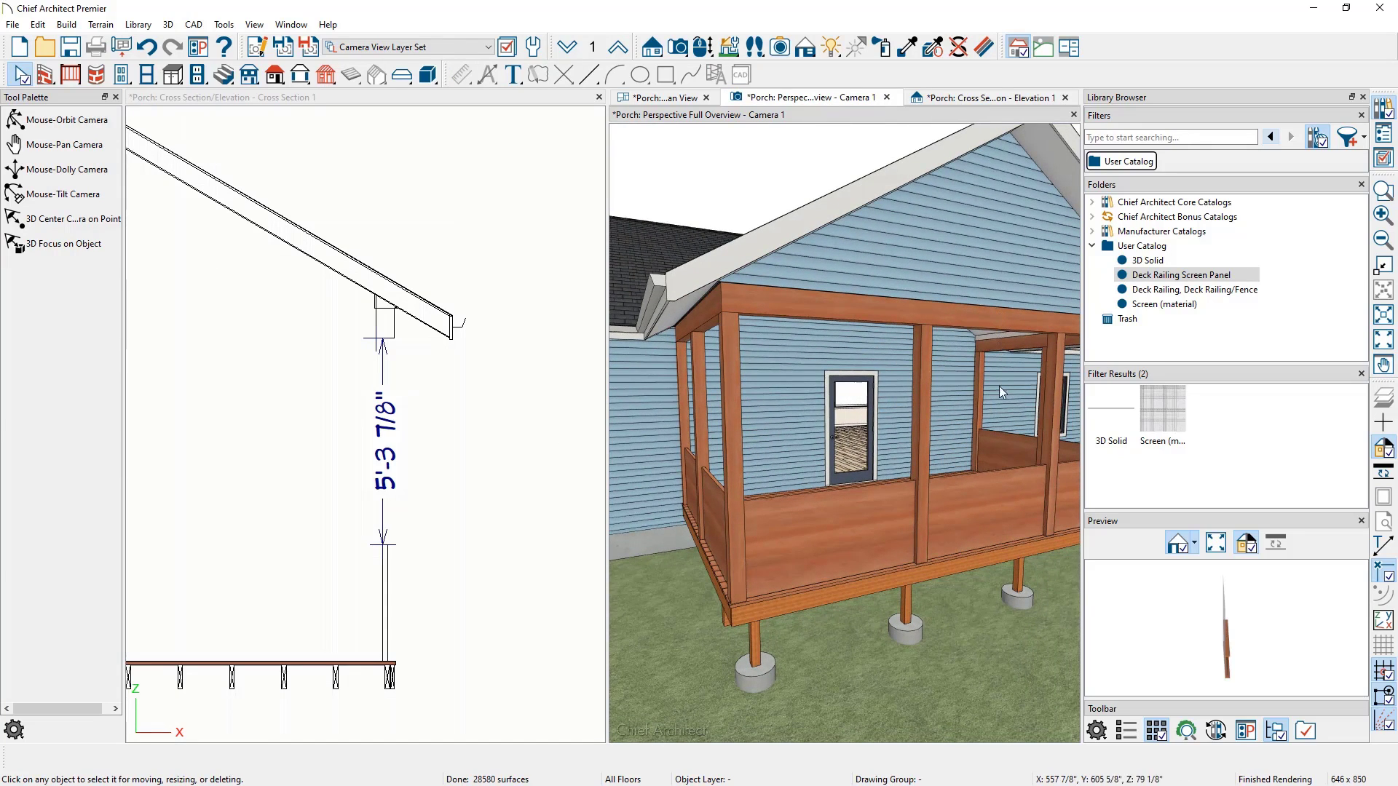
Set the height of all three porch railings to 99 7/8" (36" + 5'3 7/8") and close the cross section without saving it
click(998, 438)
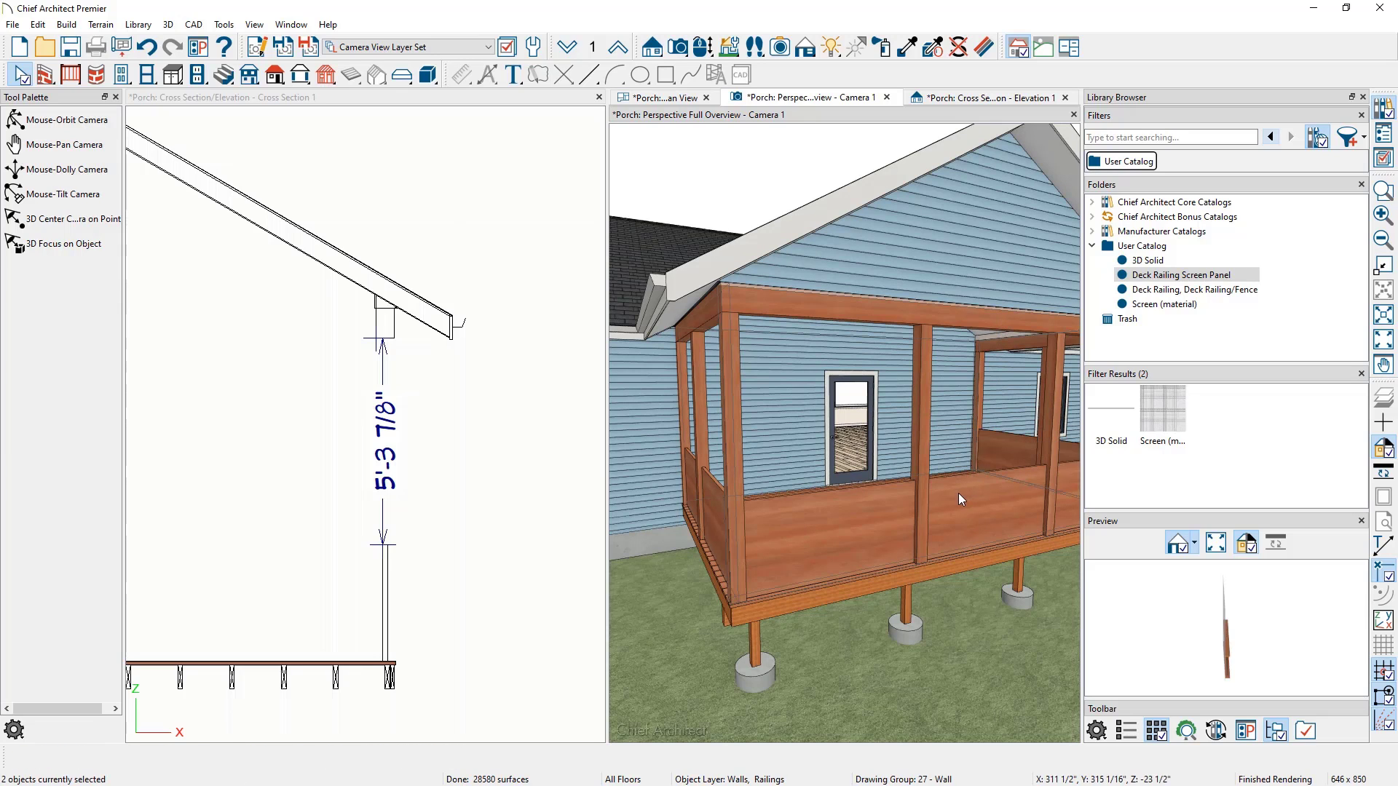
shift+click(702, 505)
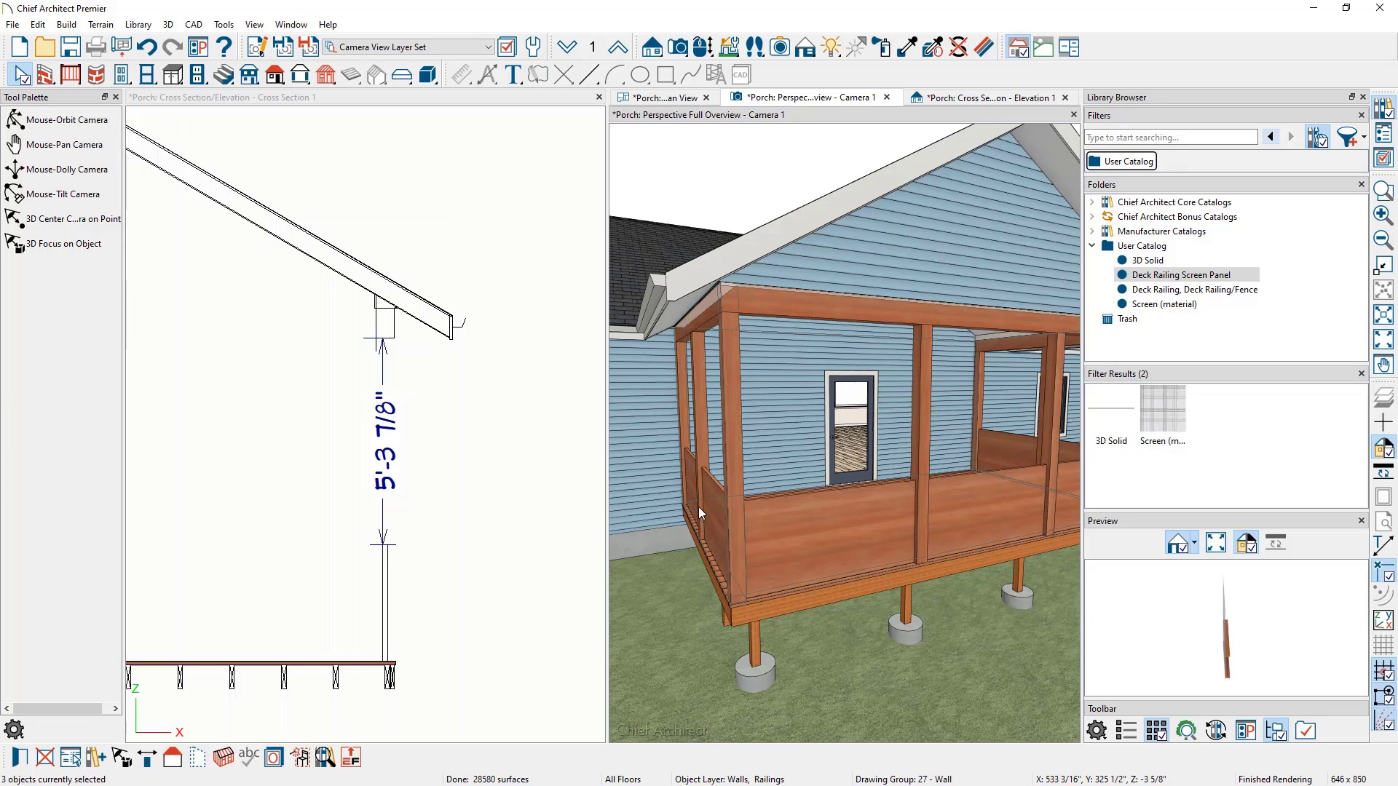
click(21, 762)
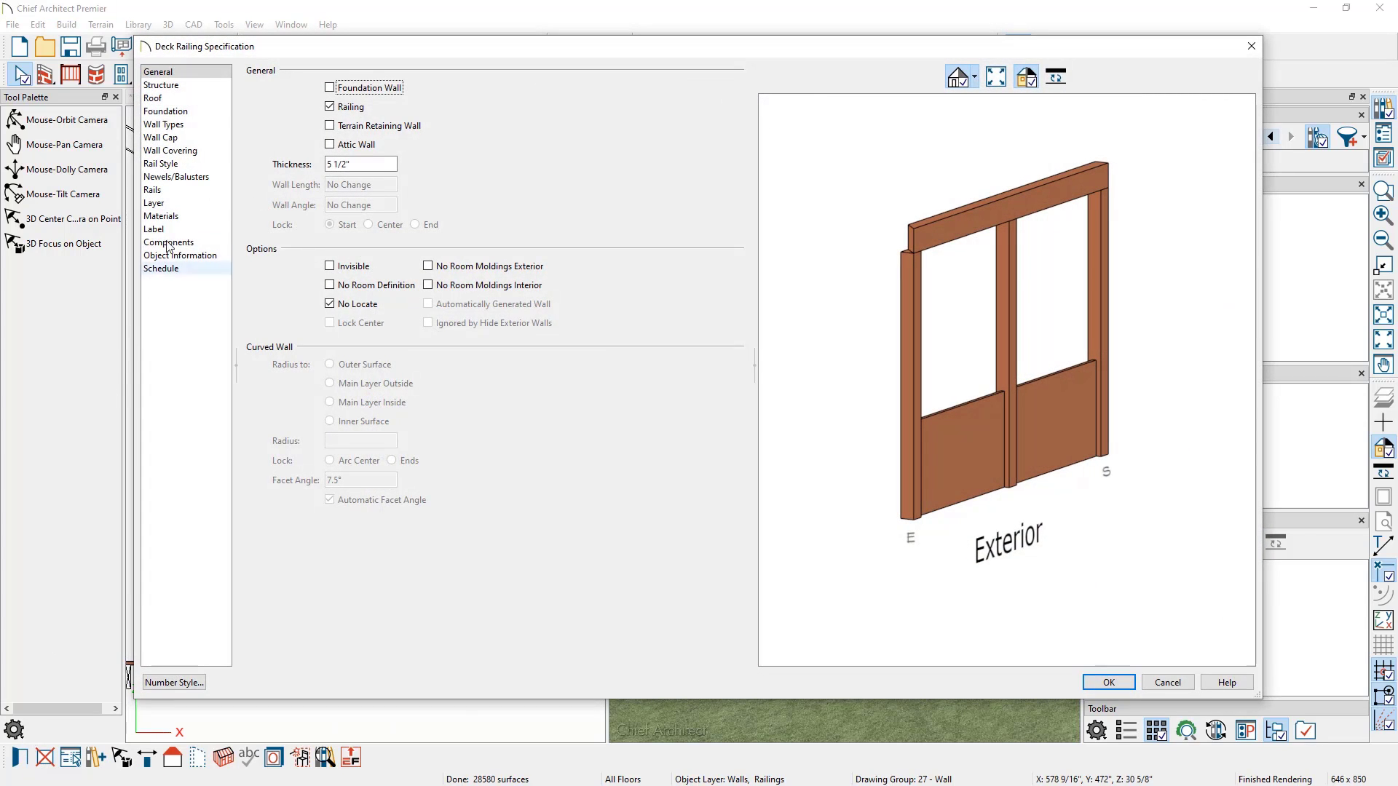
click(176, 177)
drag(337, 52, 604, 84)
click(702, 127)
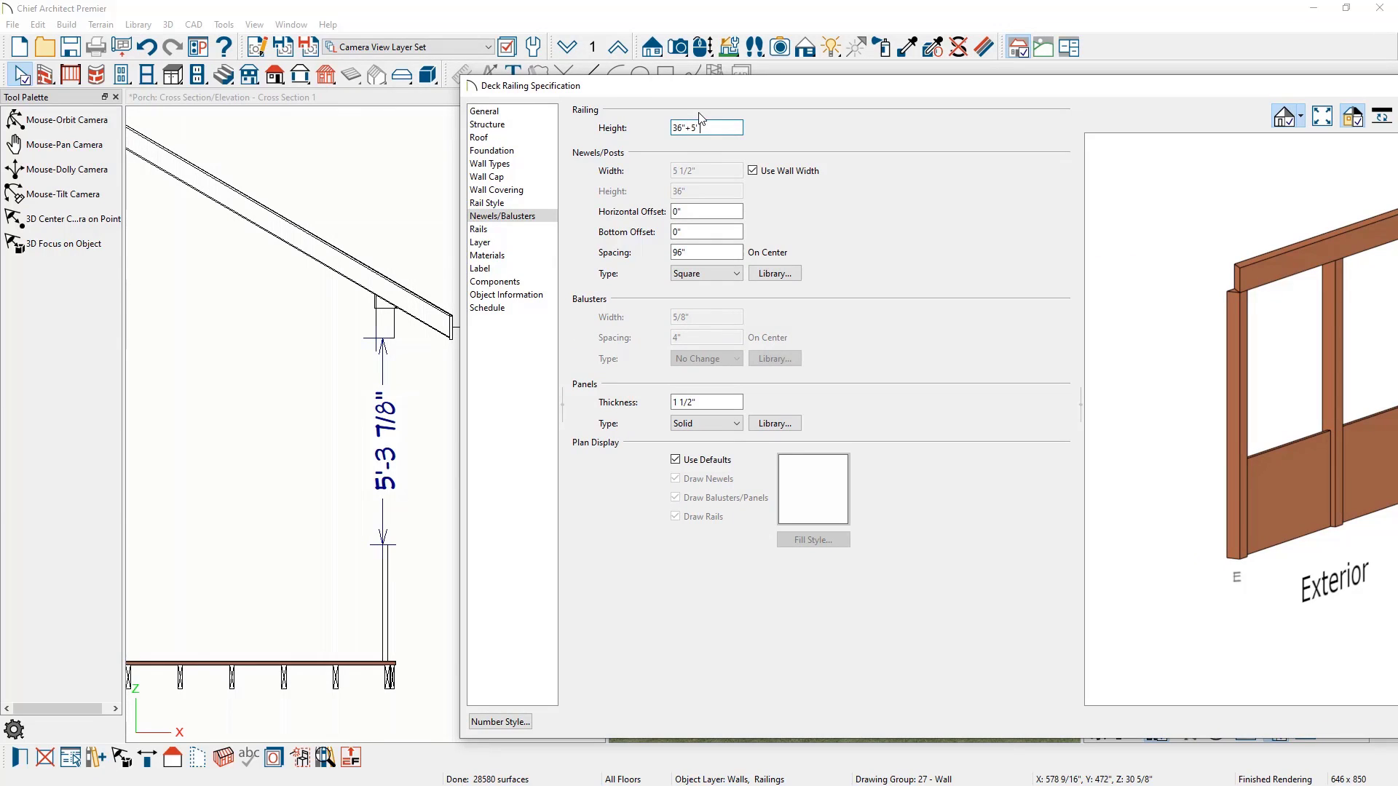
text(+5'3 7/8)
key(Tab)
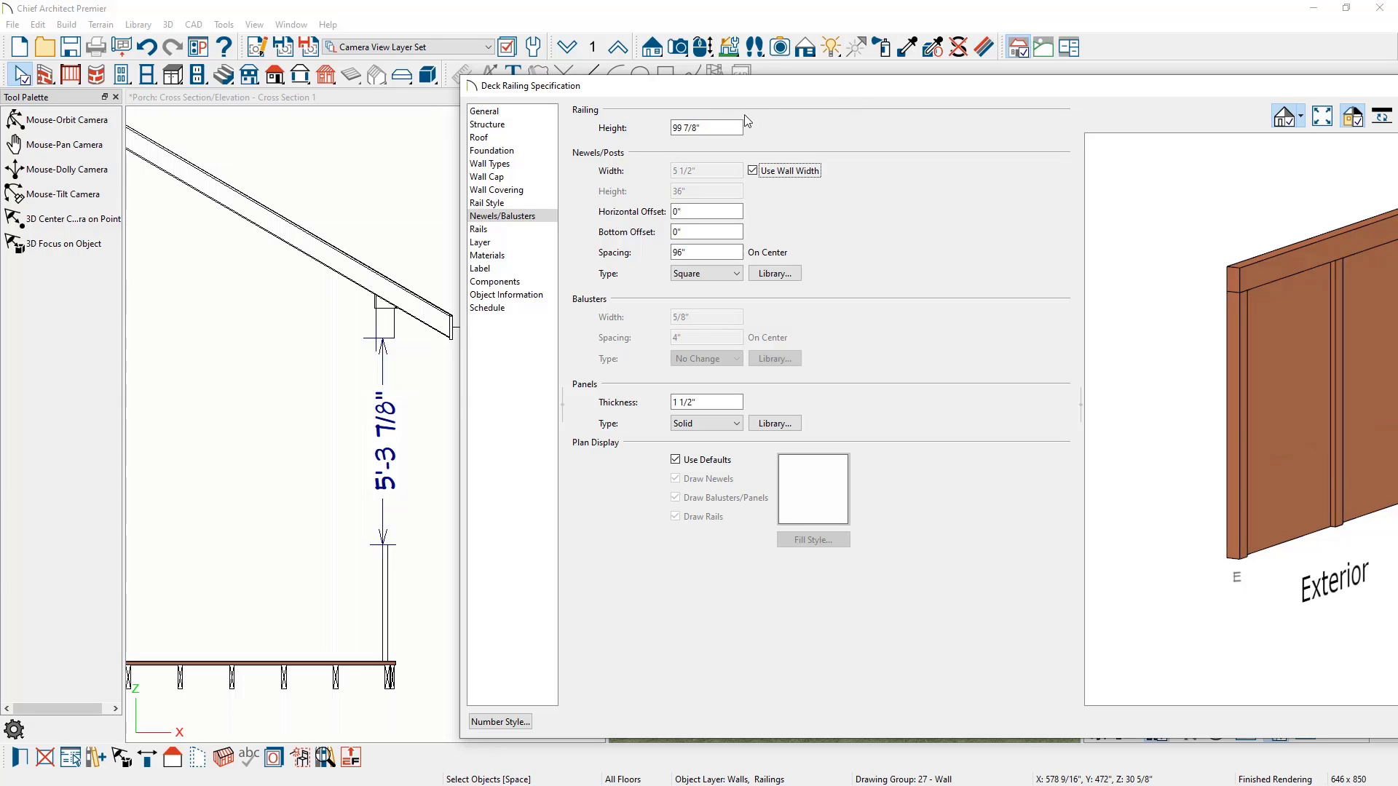
drag(849, 96, 608, 74)
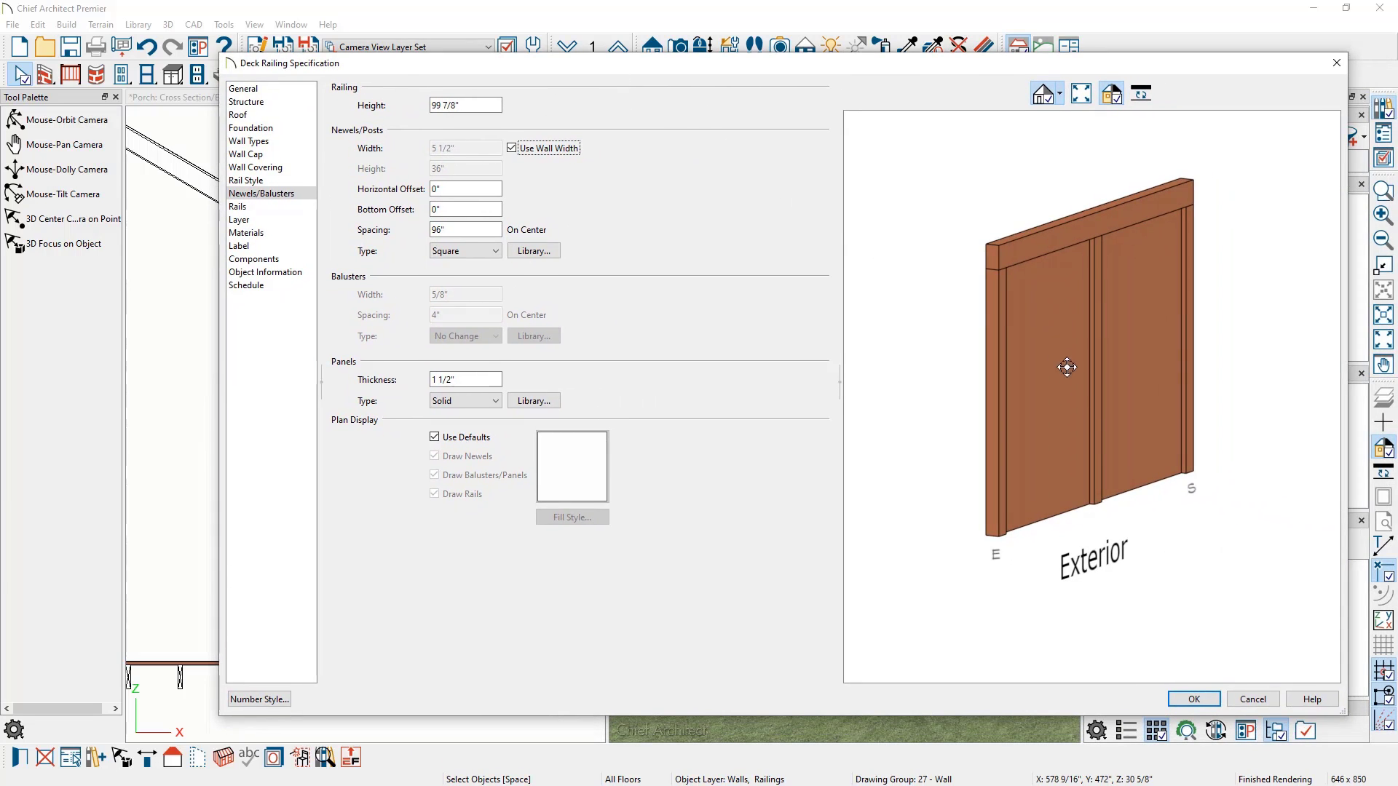
click(1191, 700)
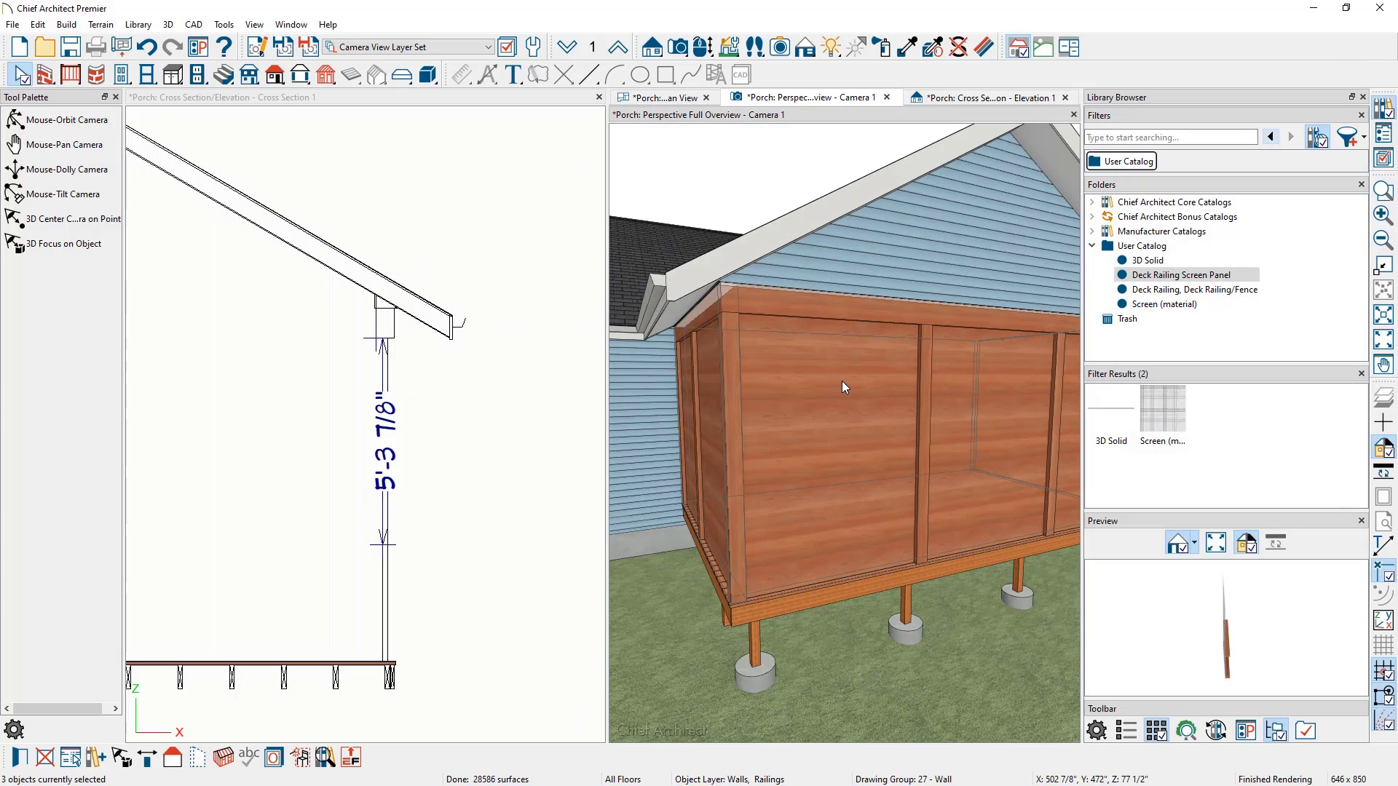
click(600, 98)
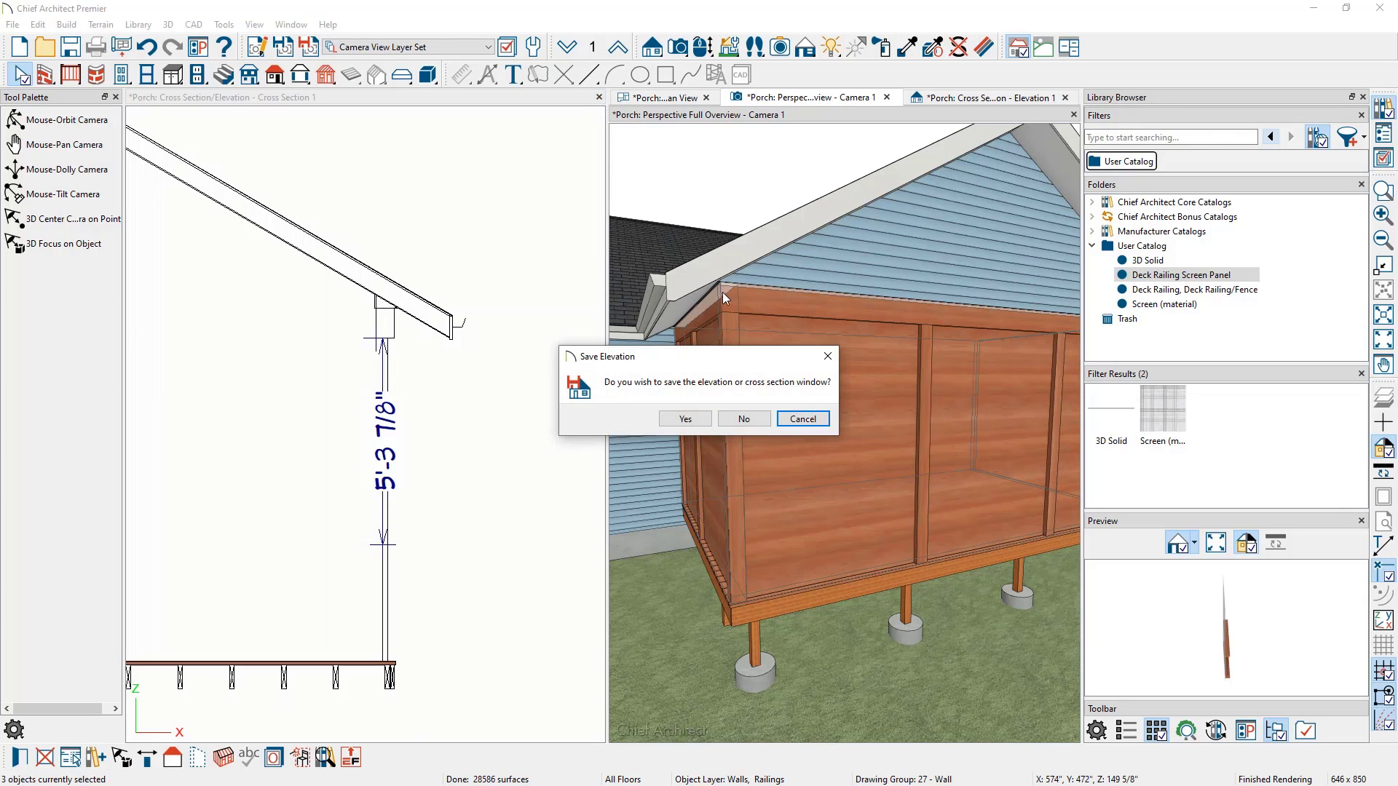
click(748, 419)
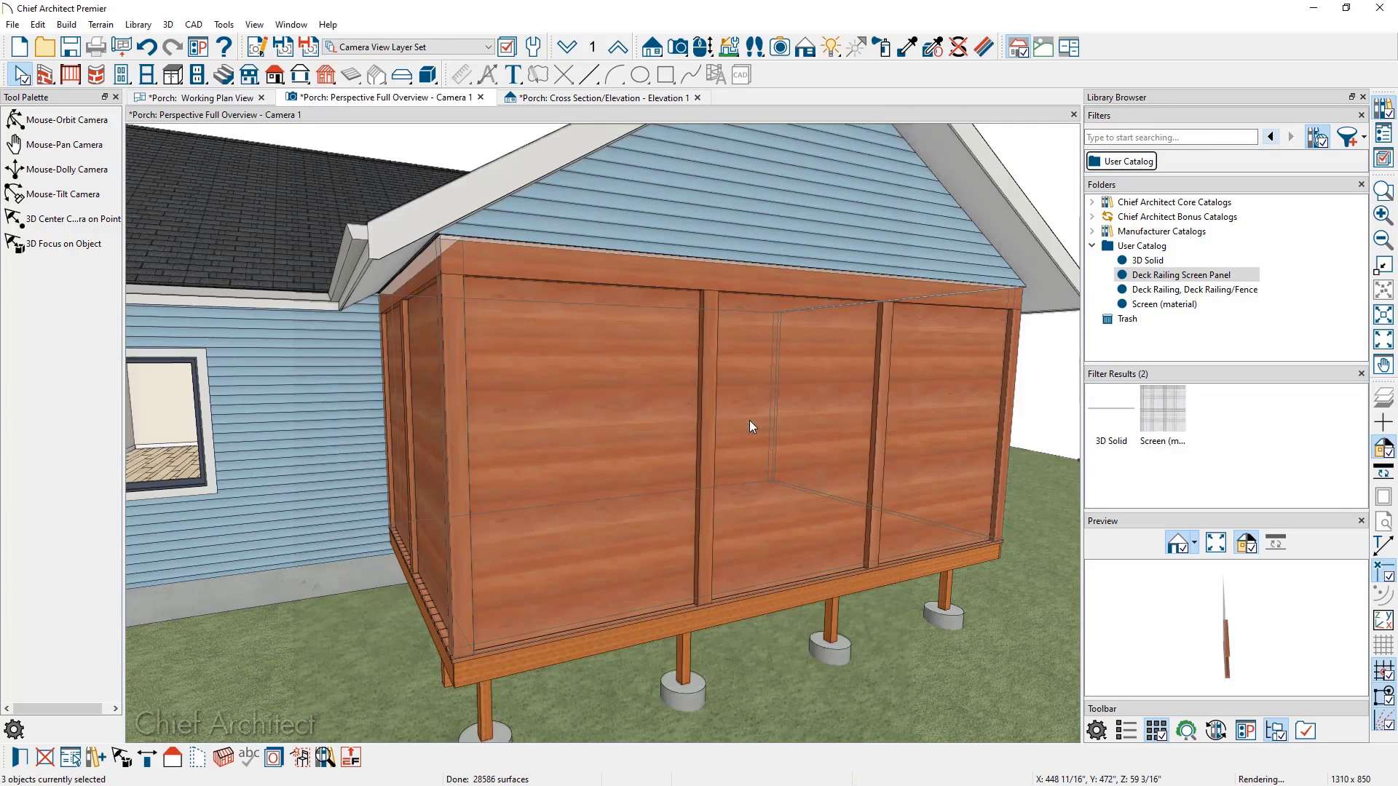
Close the cross section and apply the Deck Railing Screen Panel from the user catalog to all porch railings across the whole plan
click(698, 99)
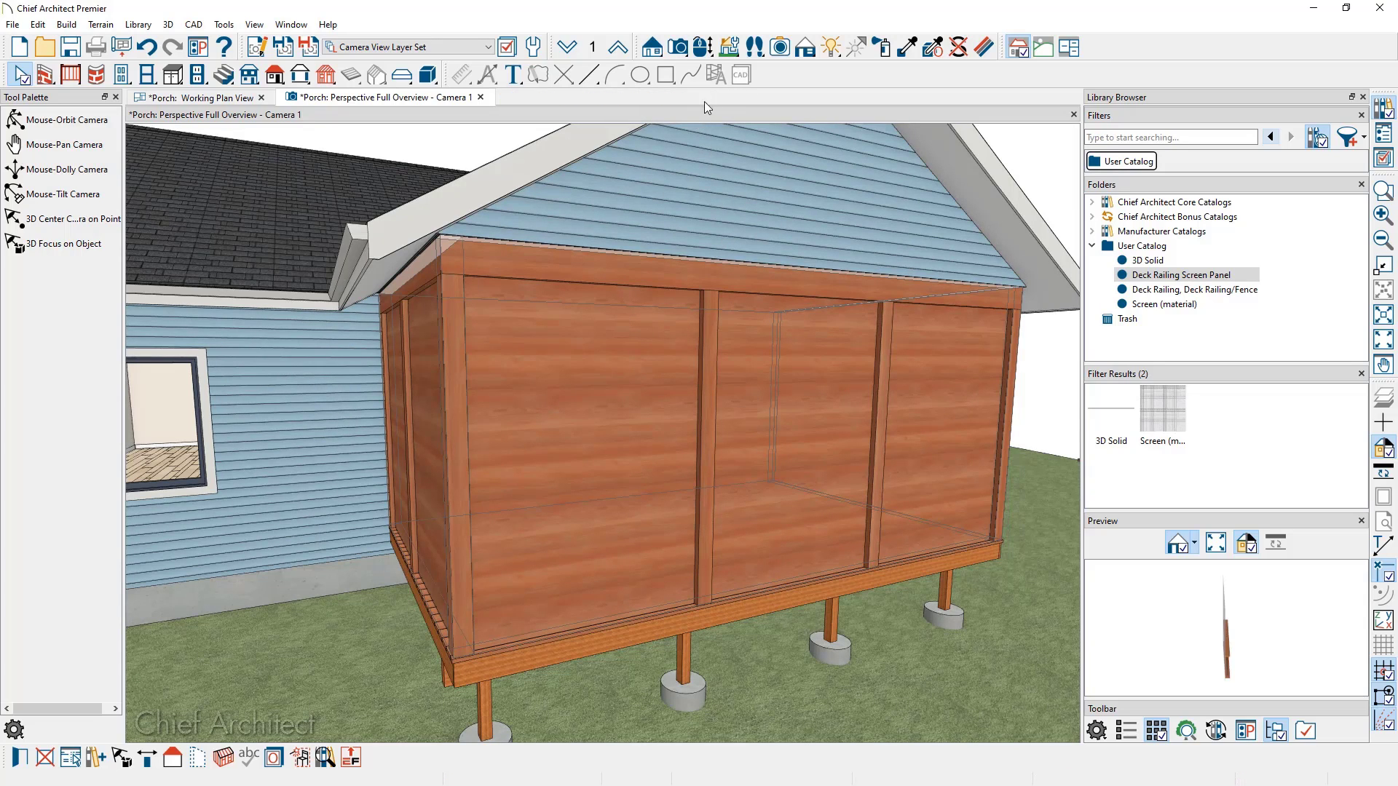
click(1172, 276)
click(1172, 276)
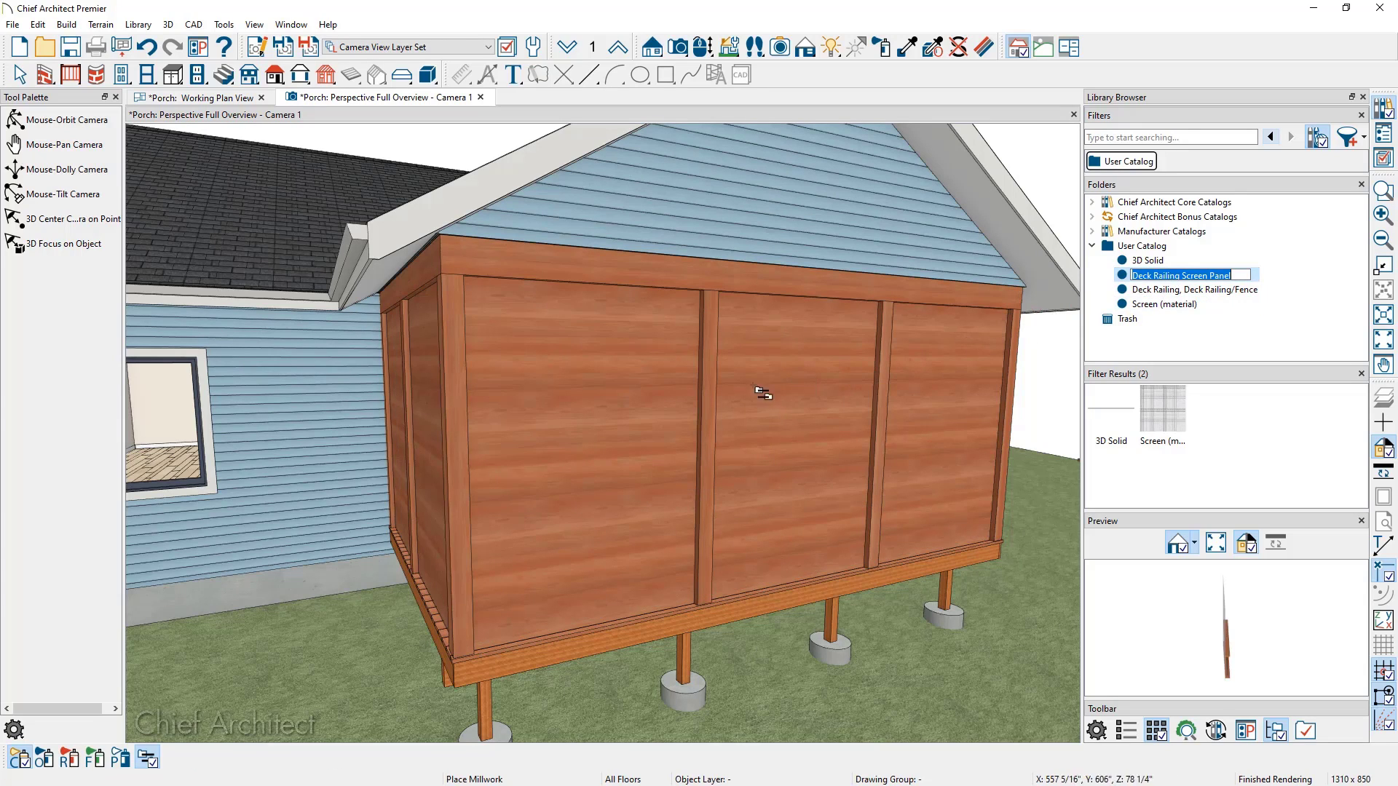
click(600, 423)
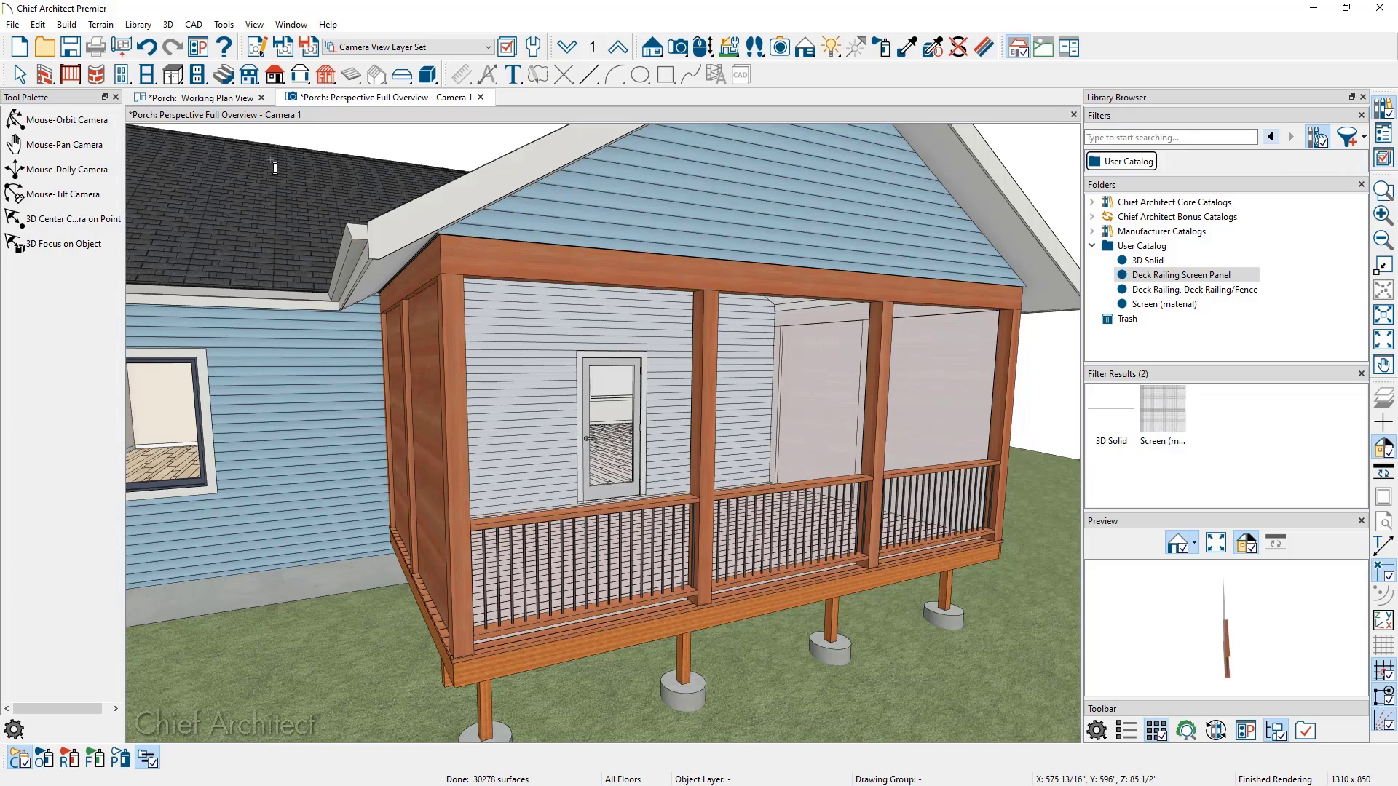
click(148, 48)
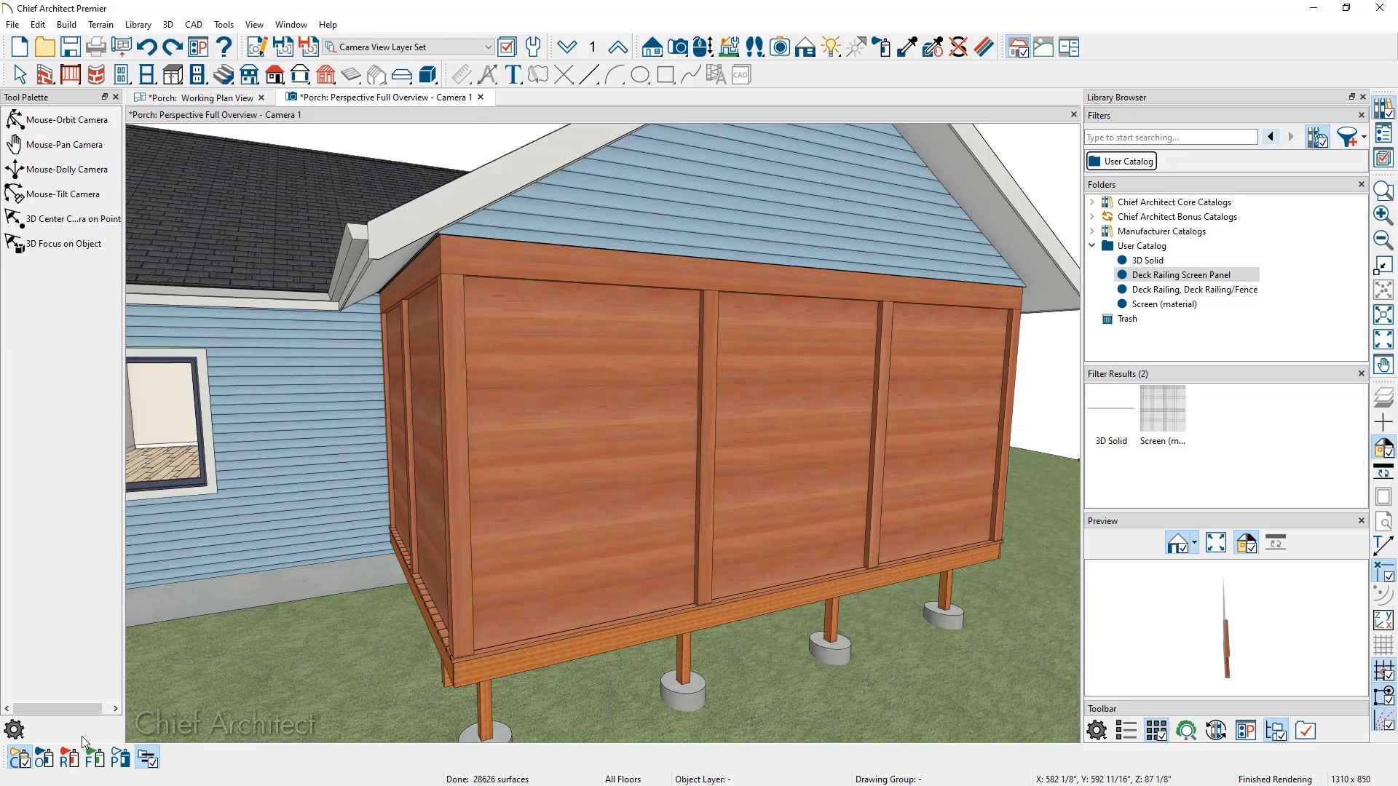
click(120, 758)
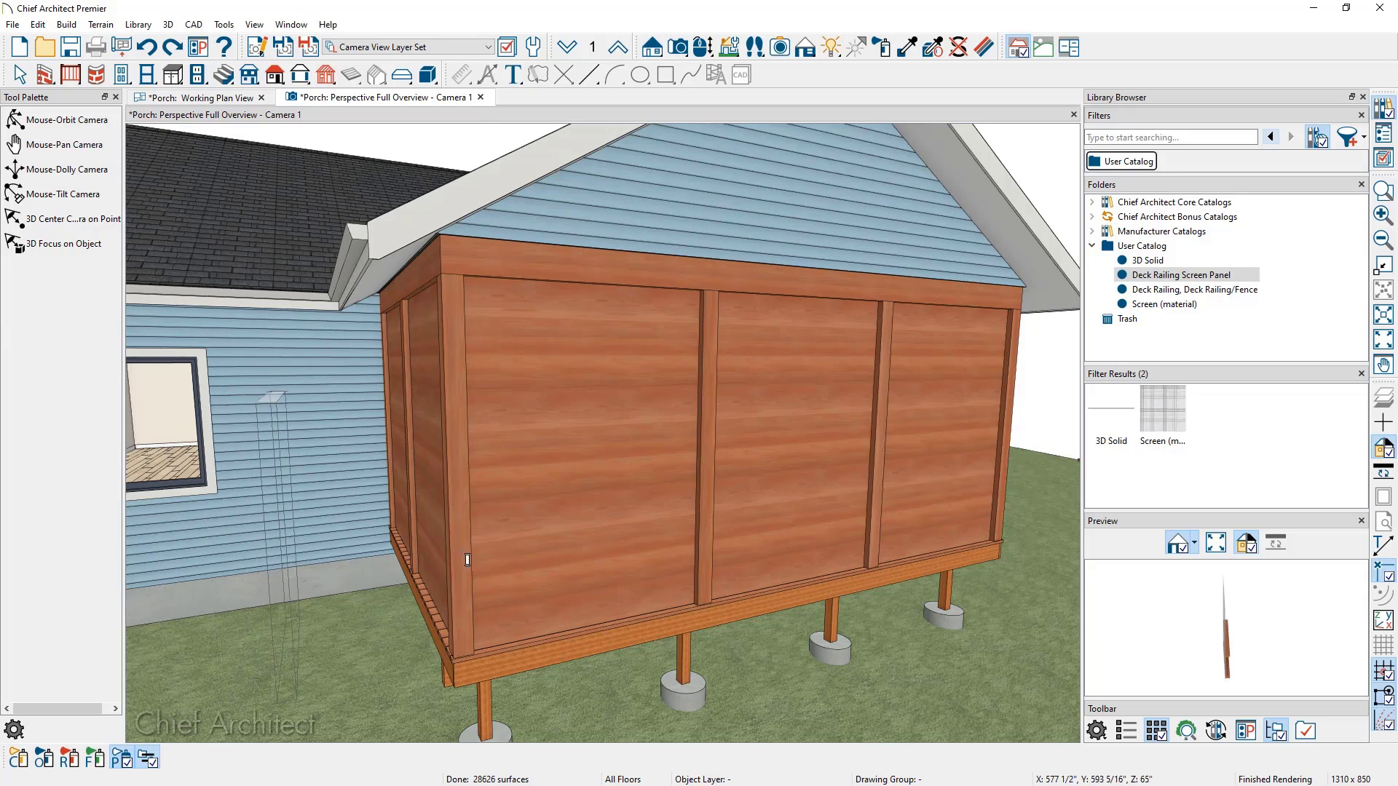
click(624, 486)
key(Escape)
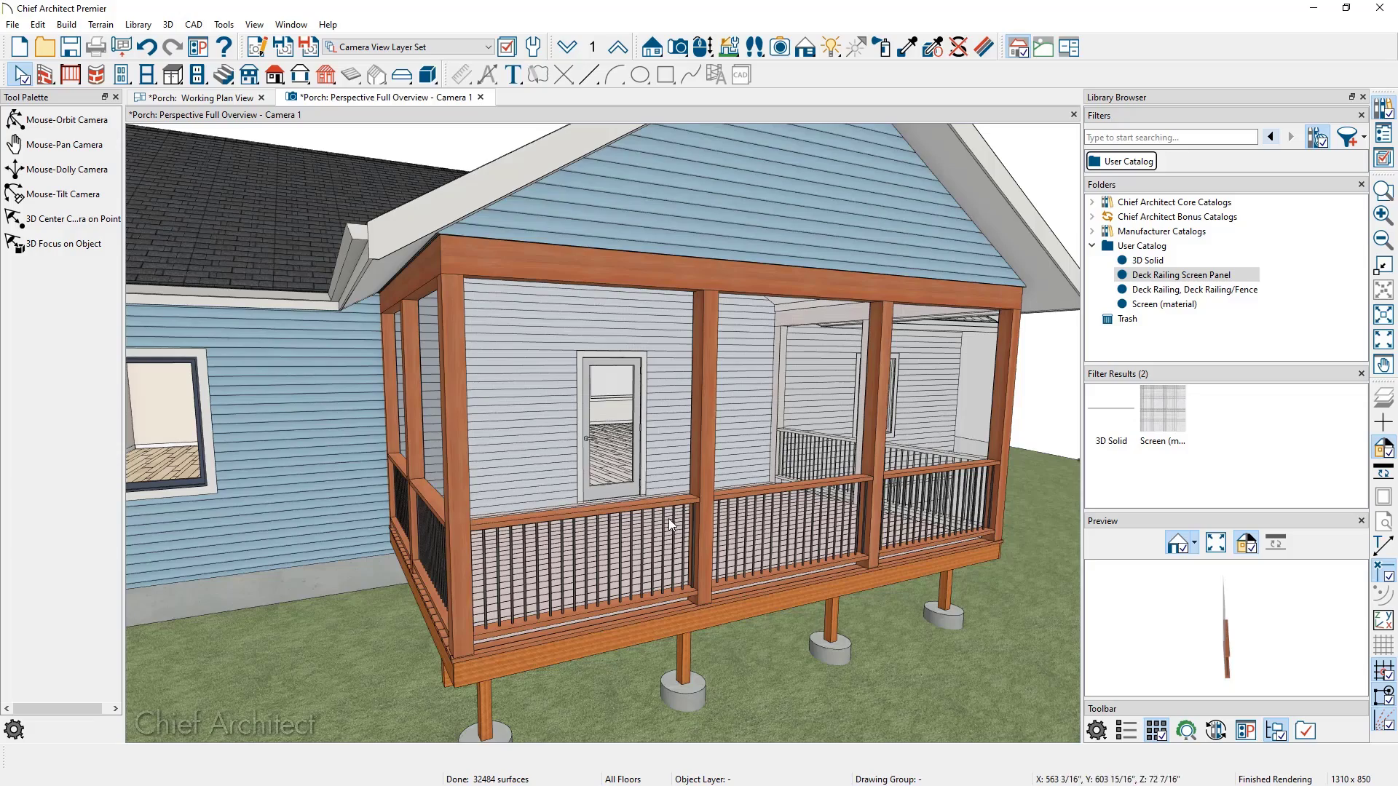
Examine the screened railing panels from inside the porch and from outside its front corner
click(703, 46)
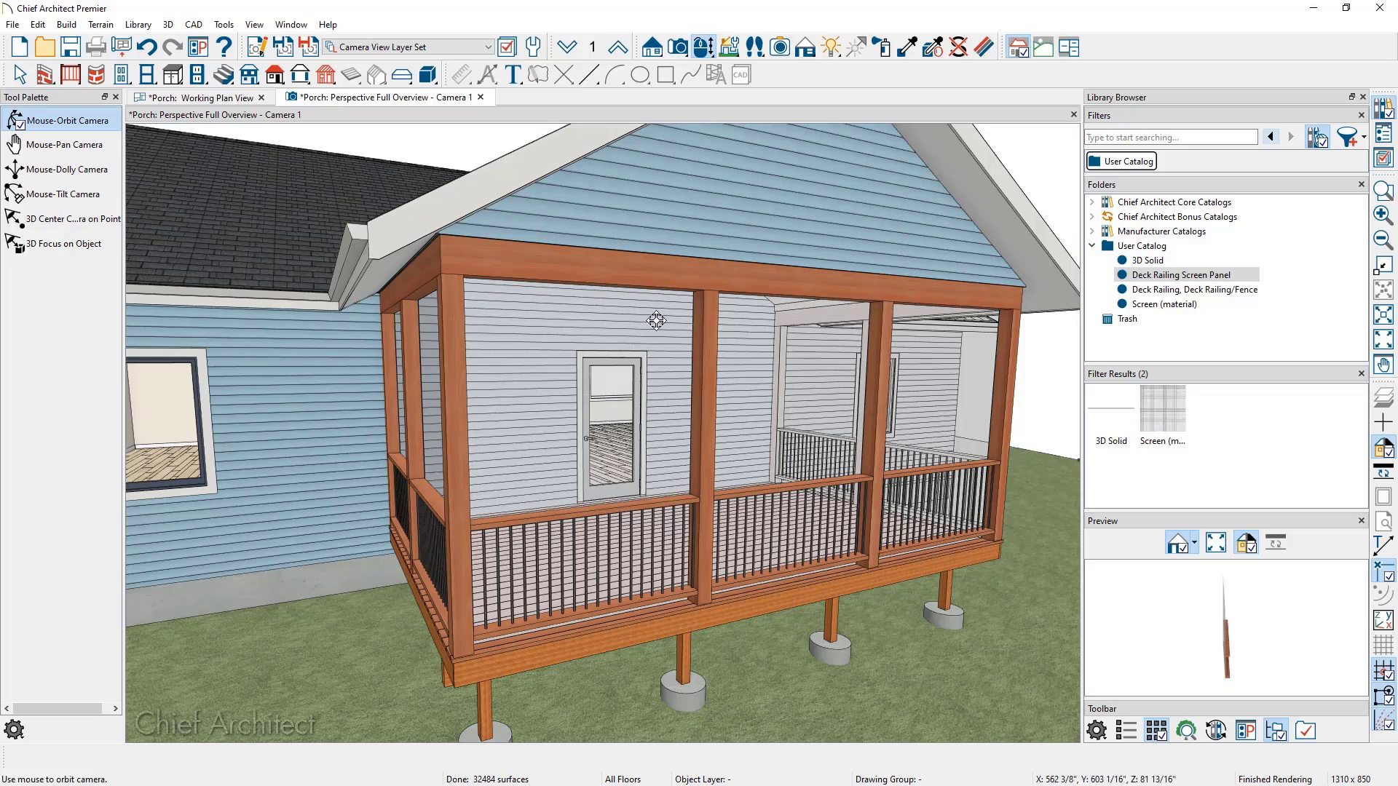
drag(655, 321, 835, 412)
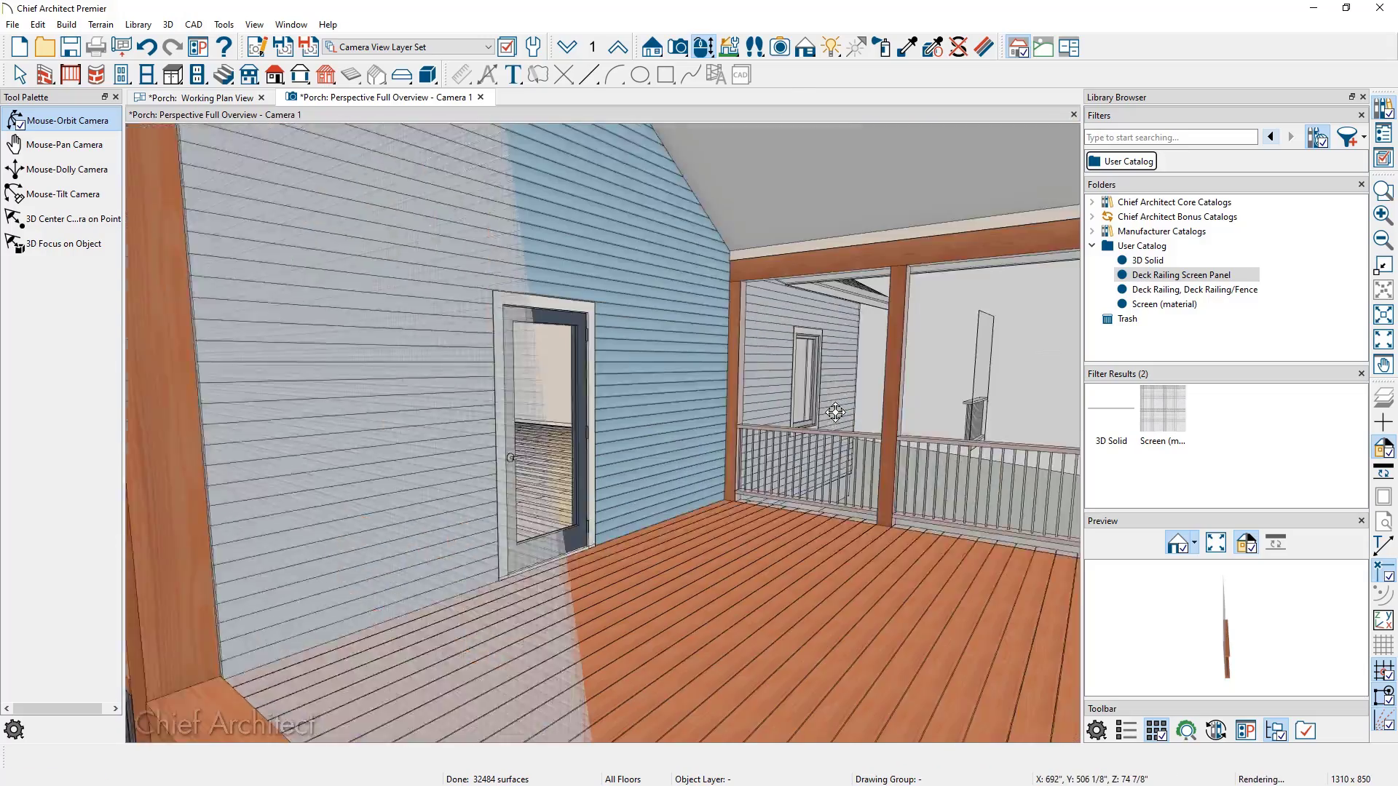
drag(836, 412, 883, 428)
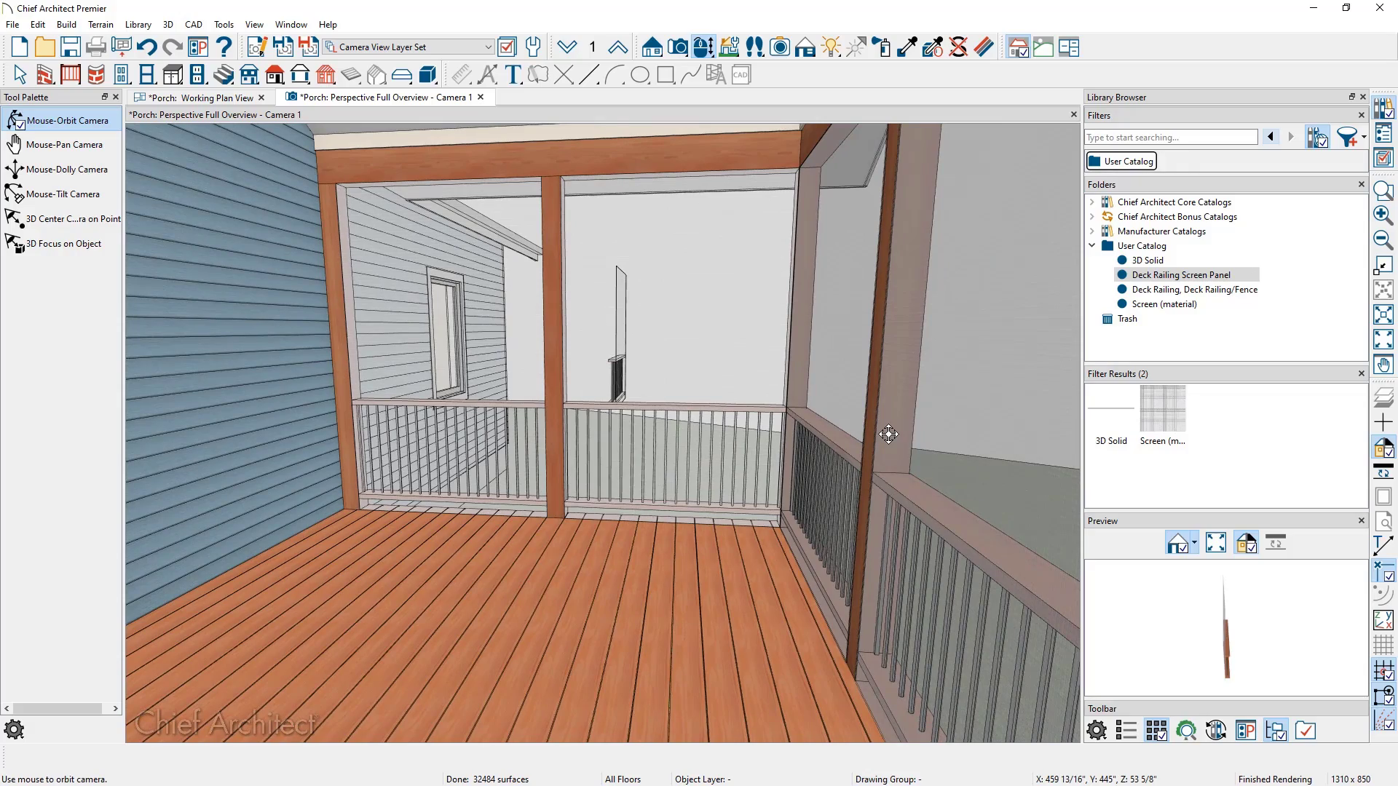
drag(888, 434, 708, 440)
scroll(708, 439, down, 5)
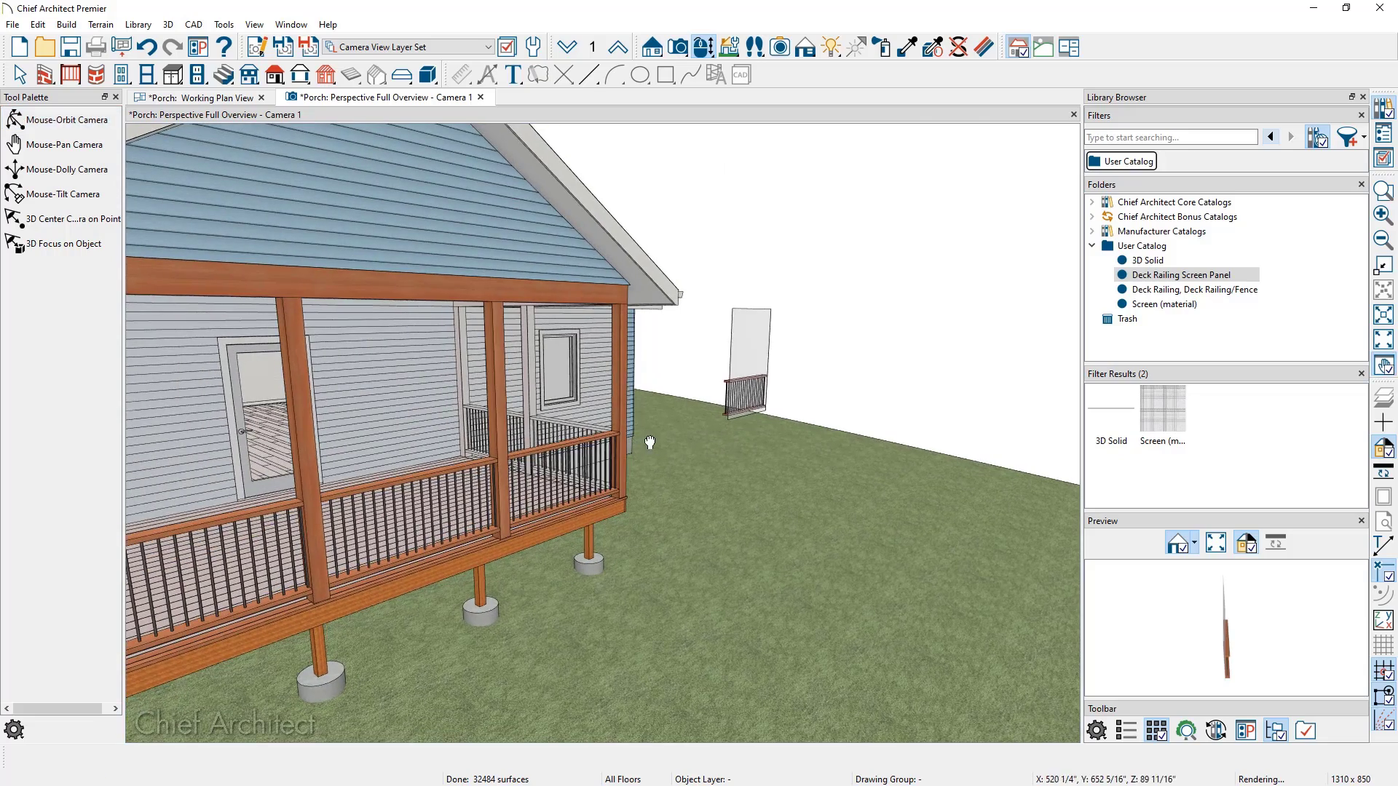
Open the Deck Railing Screen Panel library object and rotate its geometry 90° about the Z axis twice
middle_drag(648, 437, 781, 438)
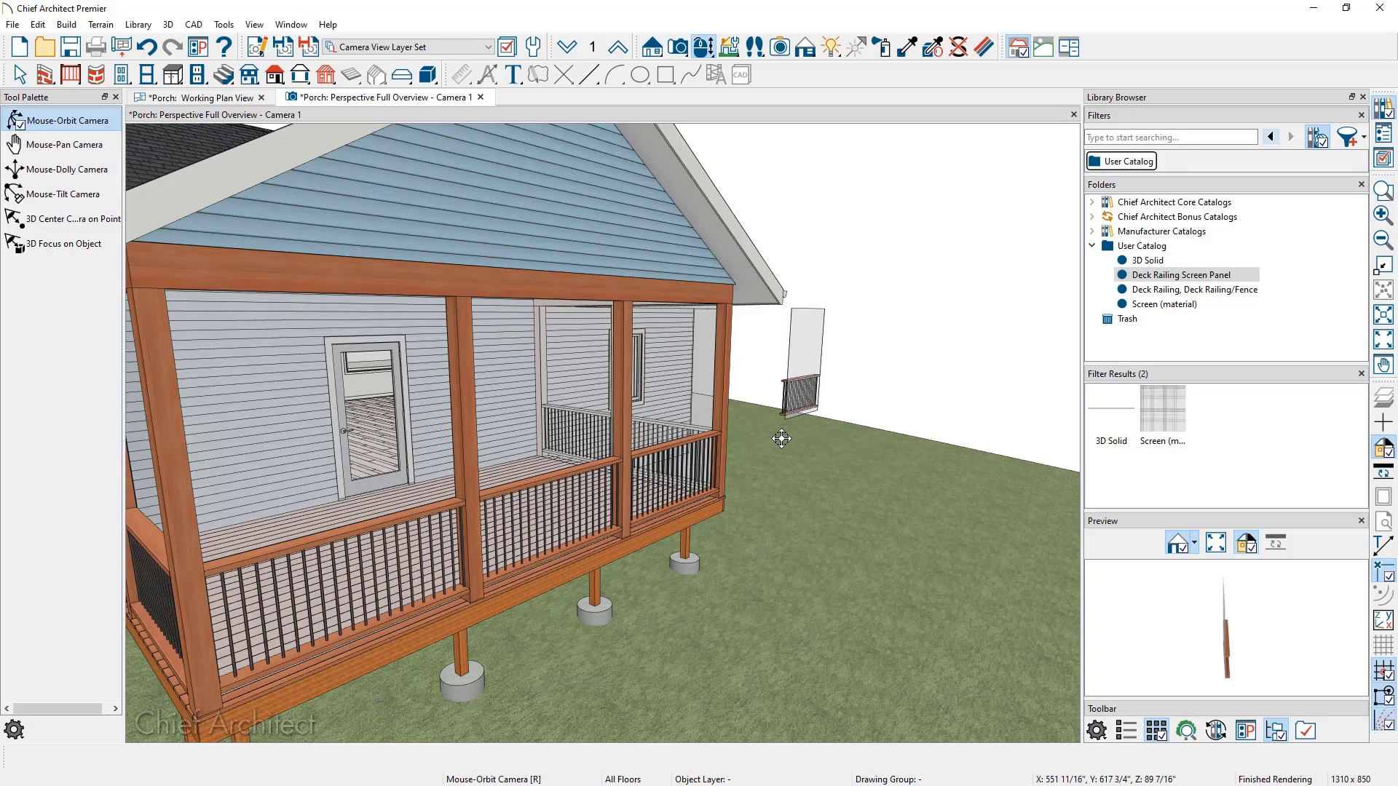
click(1126, 278)
right_click(1129, 278)
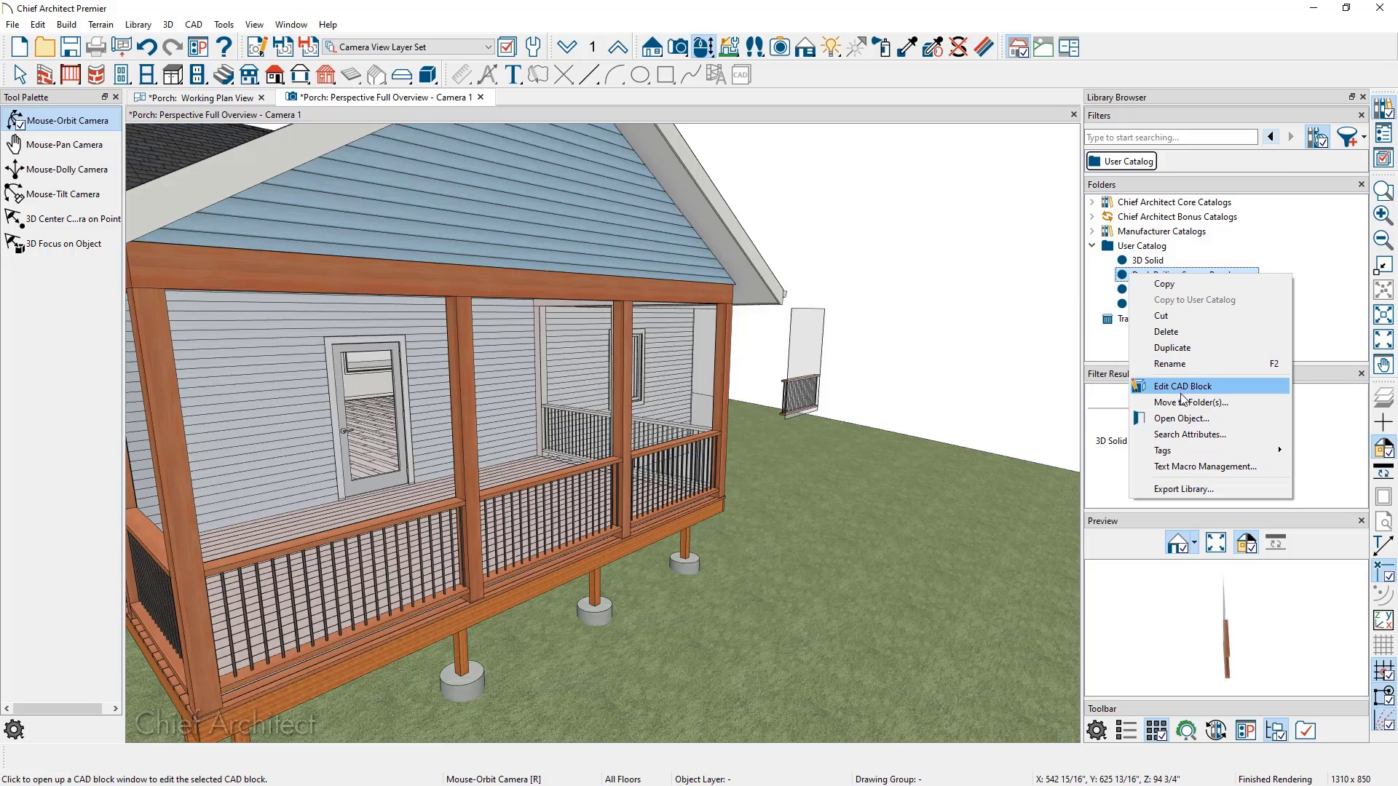
click(1195, 421)
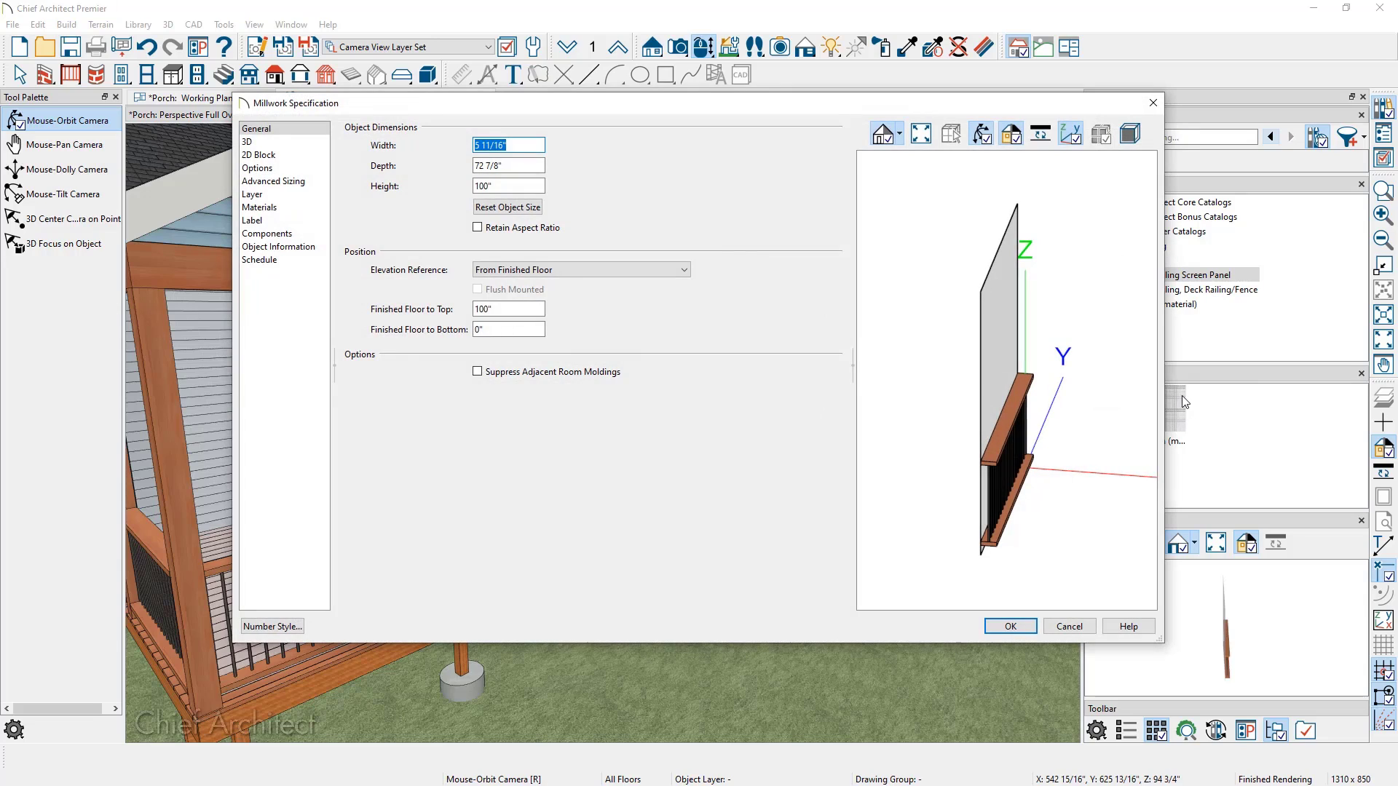
click(298, 143)
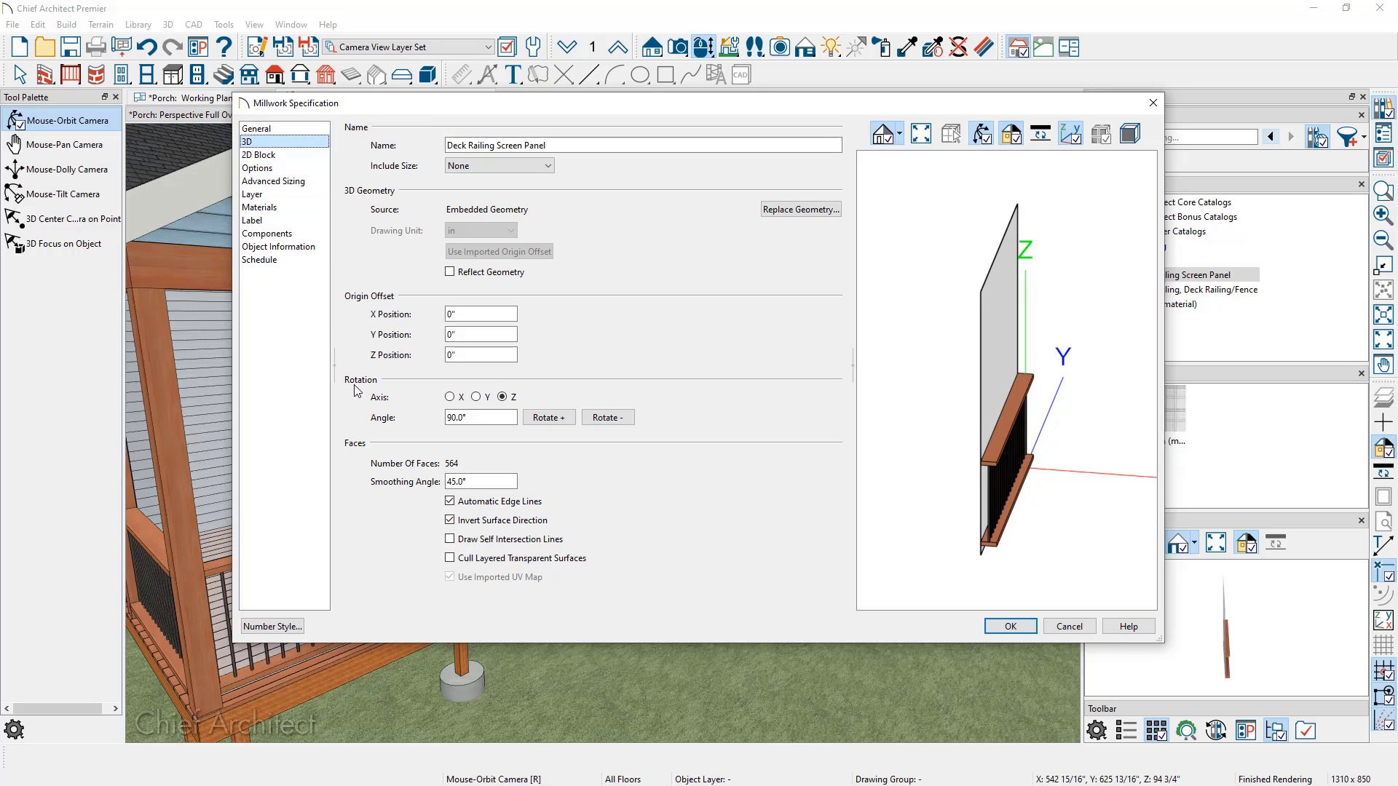
click(540, 418)
click(536, 418)
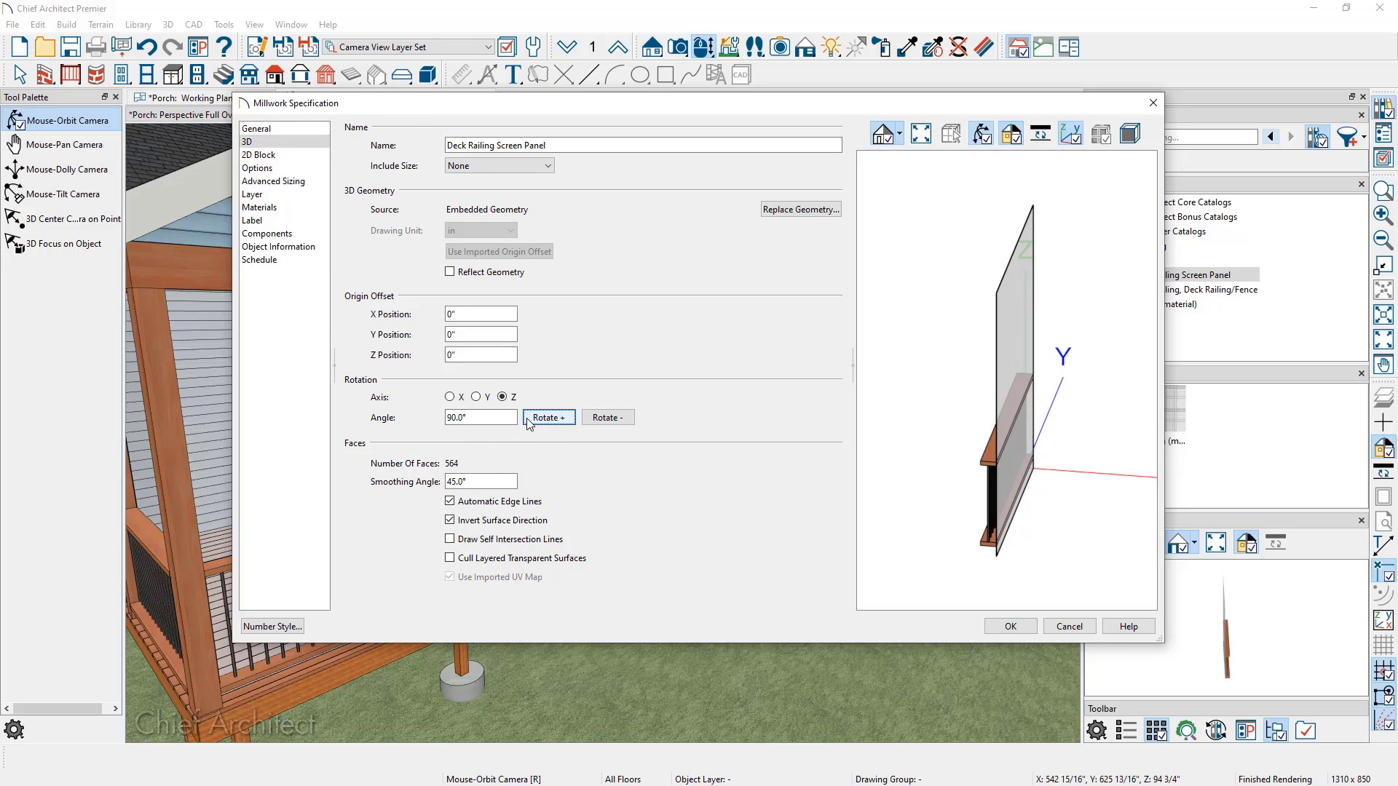
click(1000, 628)
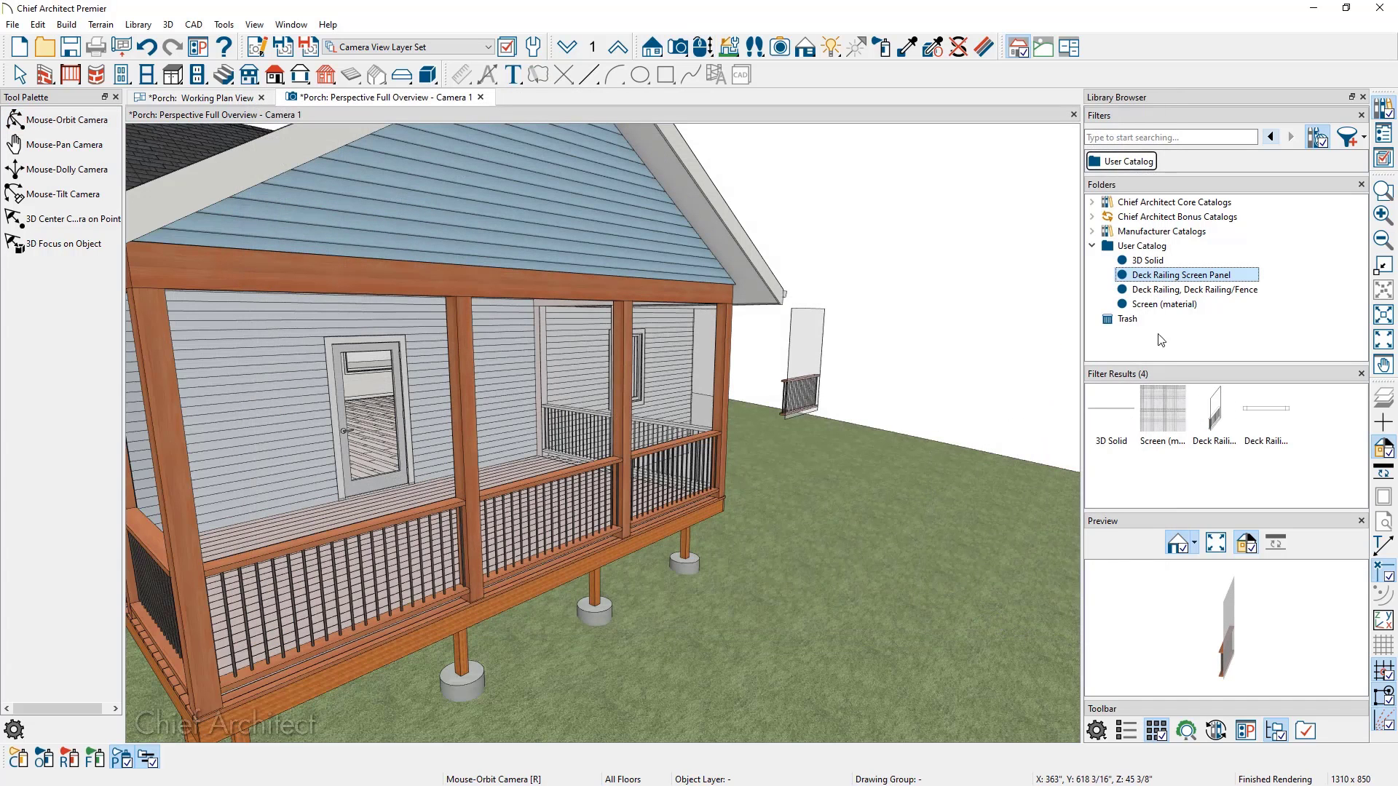
Apply the Deck Railing Screen Panel from the User Catalog to the porch railings
click(1174, 277)
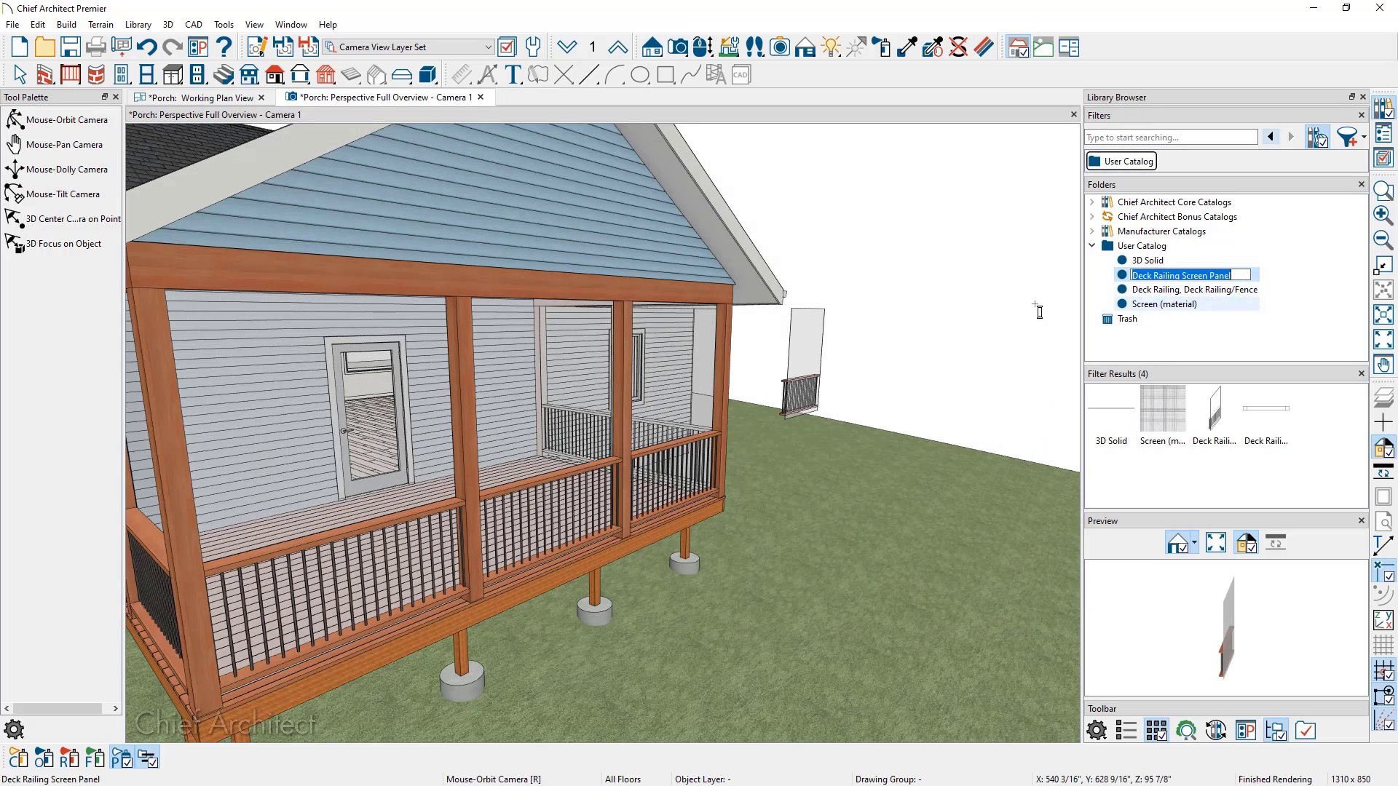
click(549, 412)
click(556, 415)
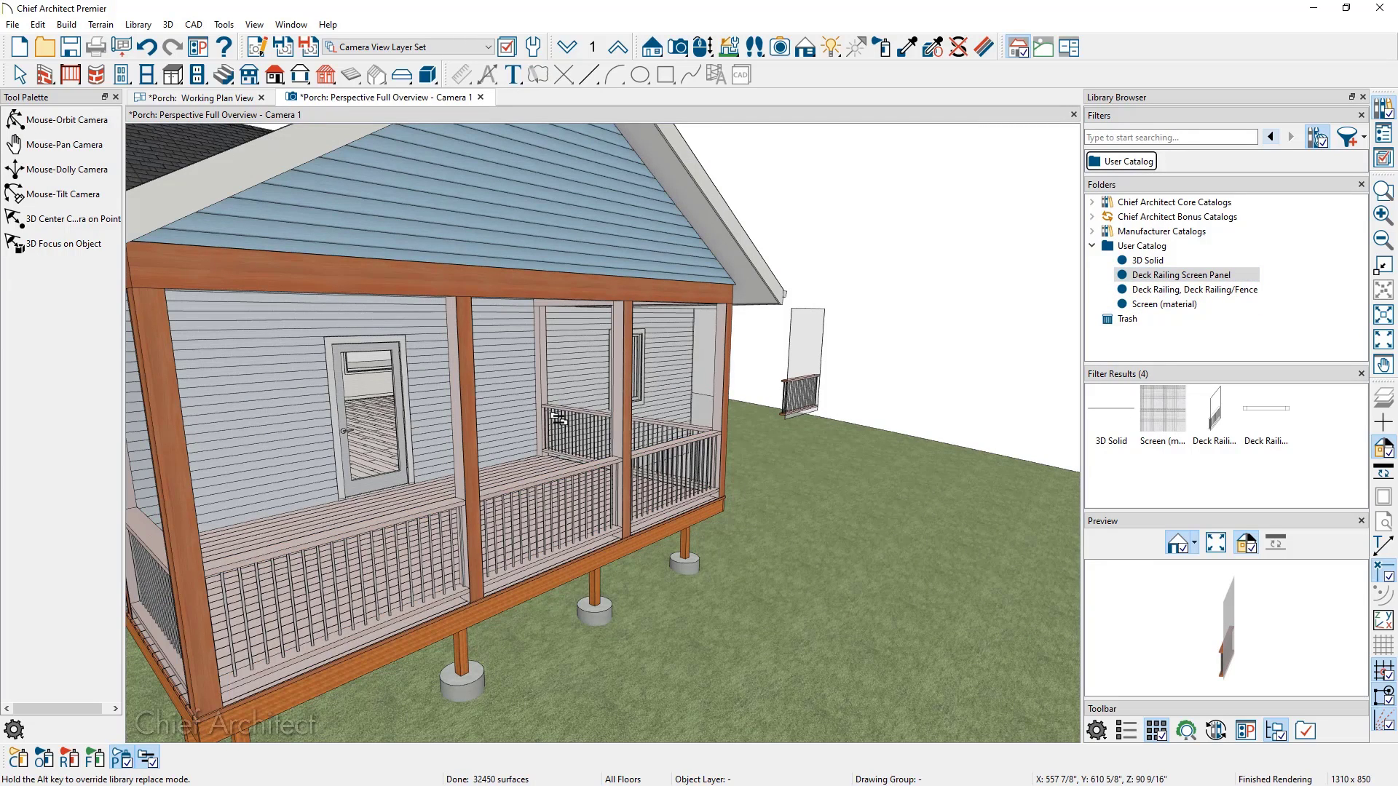
Add the porch's screened front railing wall to the library's User Catalog
click(703, 47)
drag(342, 437, 659, 376)
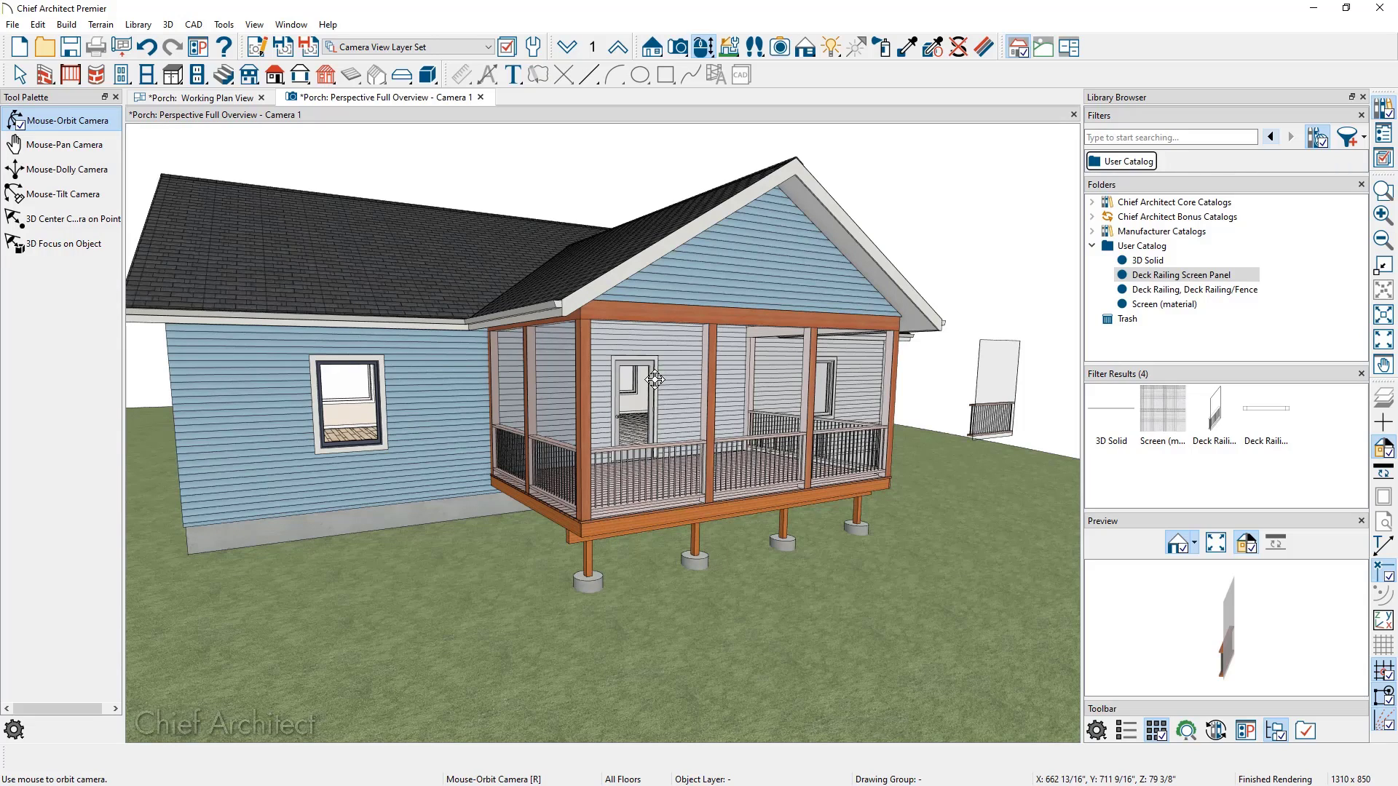
key(space)
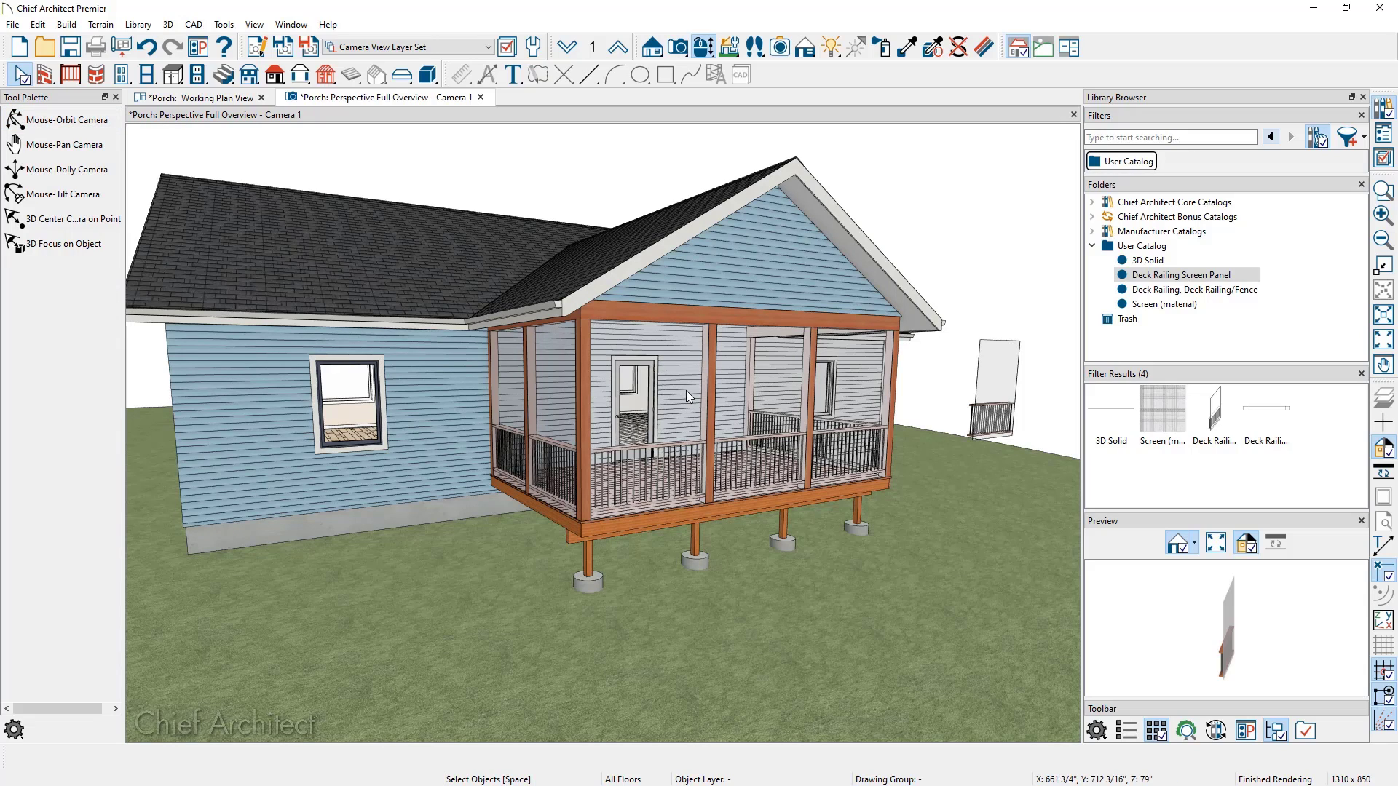
click(686, 390)
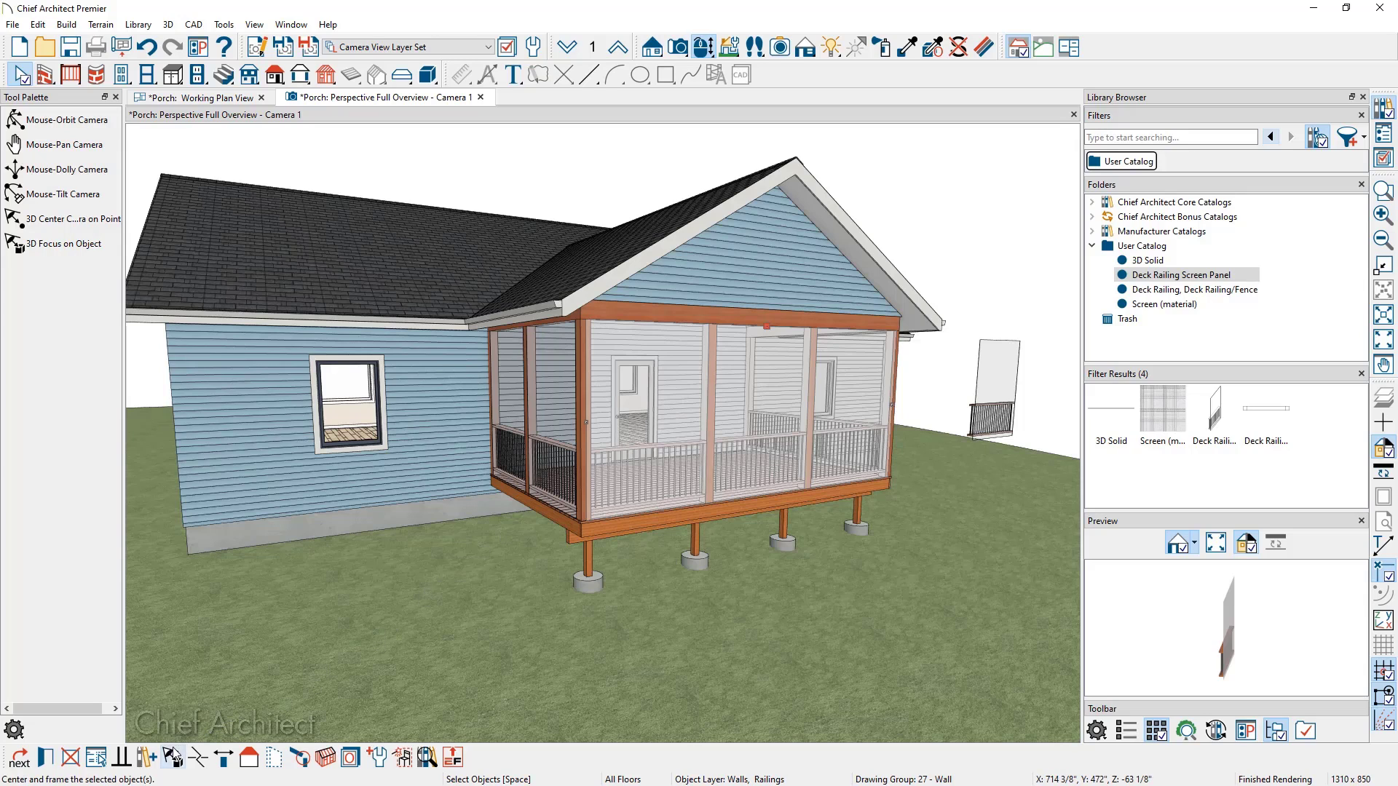
click(147, 759)
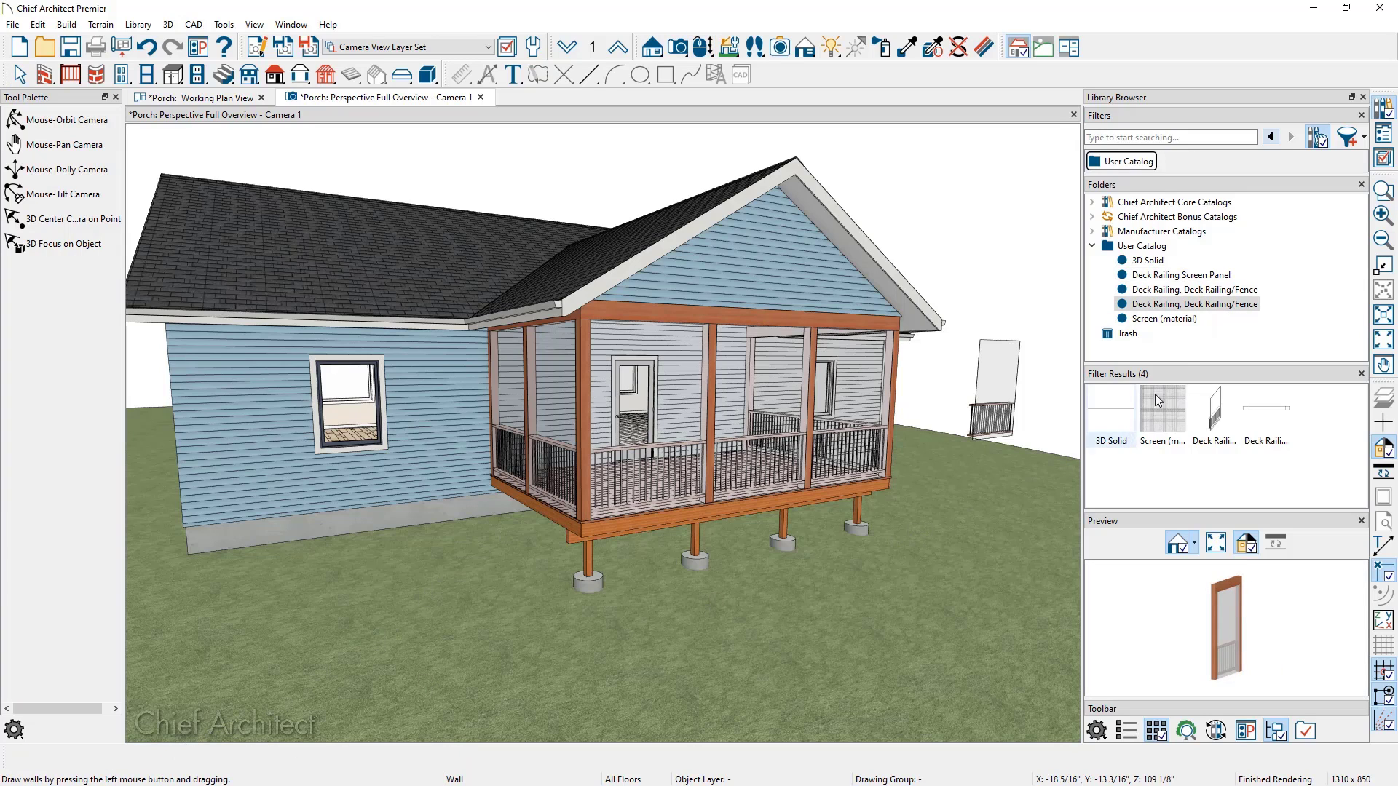
right_click(1213, 305)
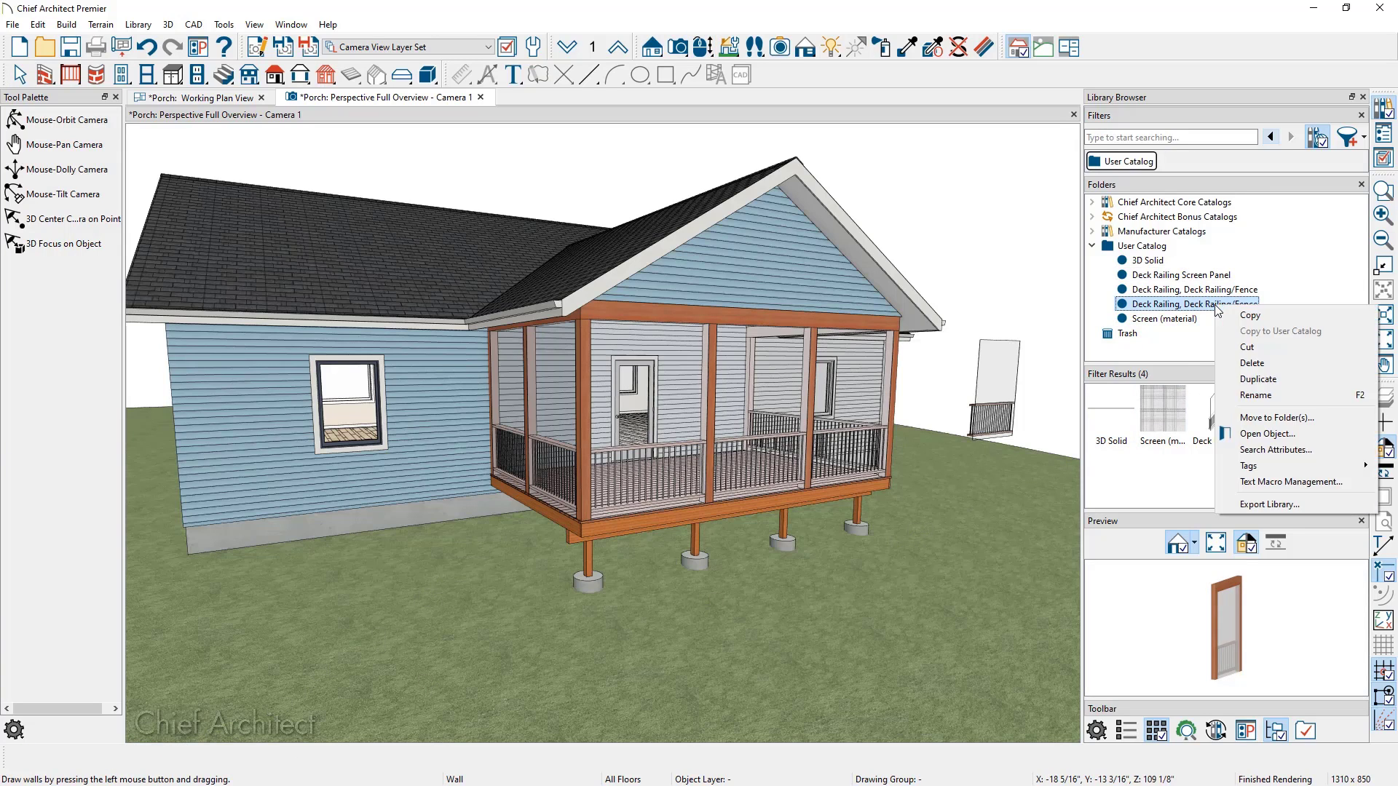
Draw a three-sided porch about 16' by 19'-7" against the house's side wall in plan view, using the saved deck railing
click(226, 101)
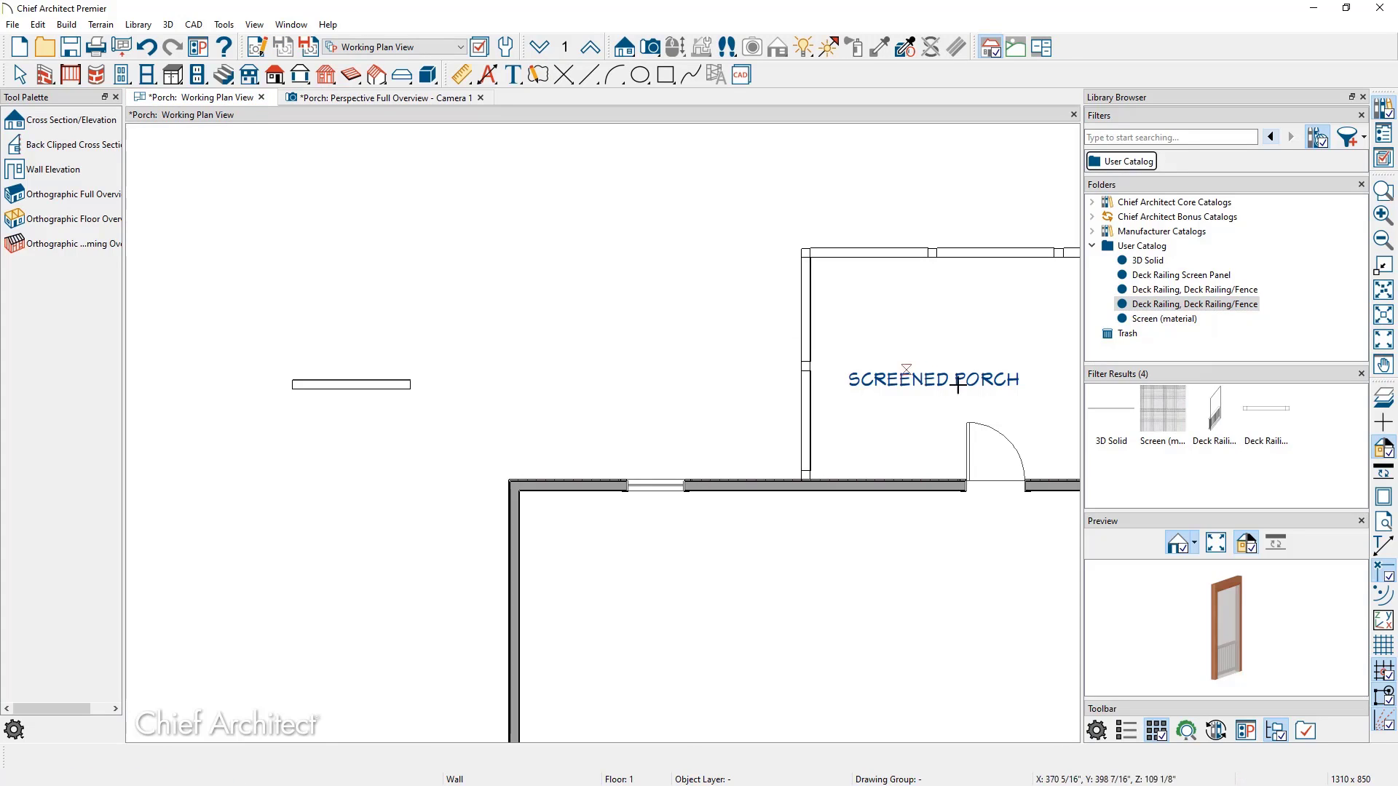
middle_drag(981, 390, 308, 126)
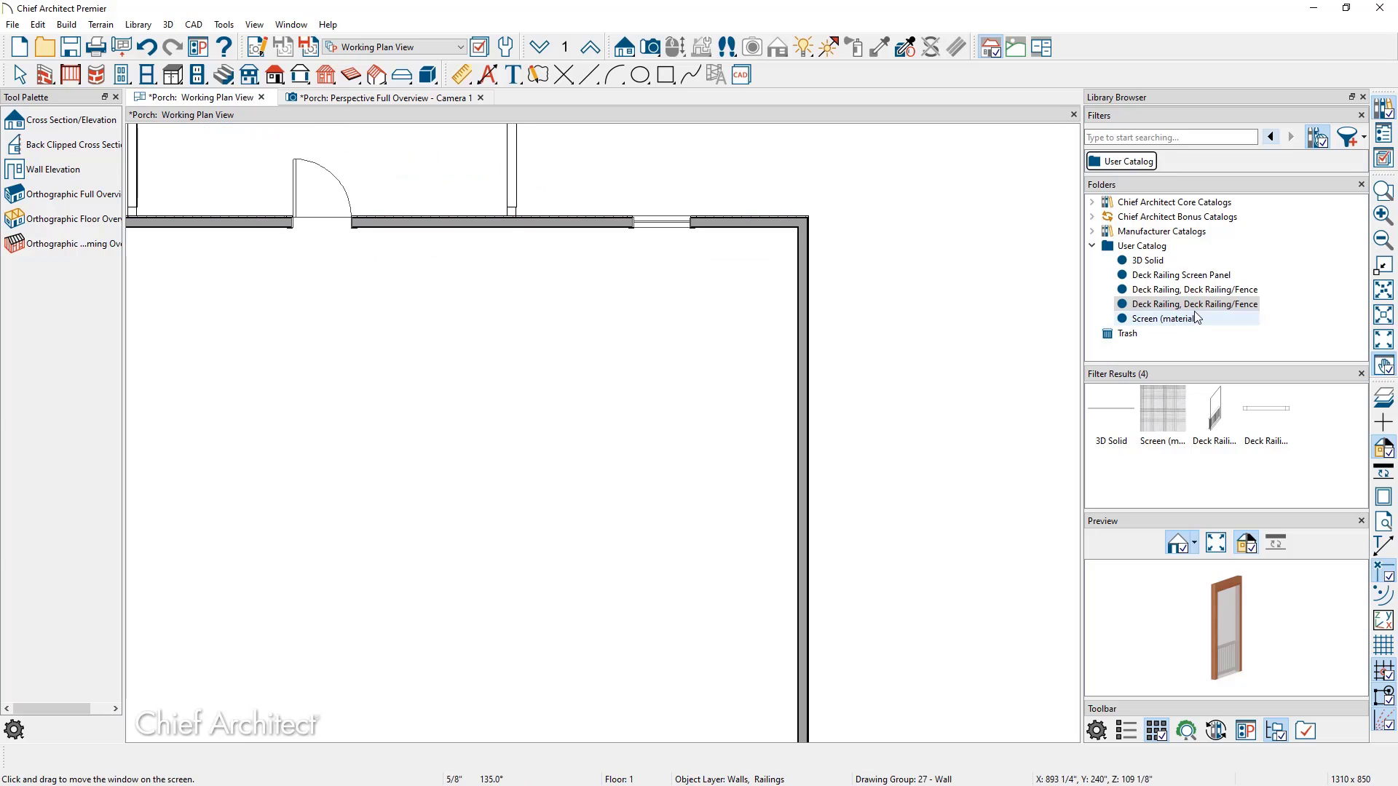
middle_drag(924, 368, 684, 197)
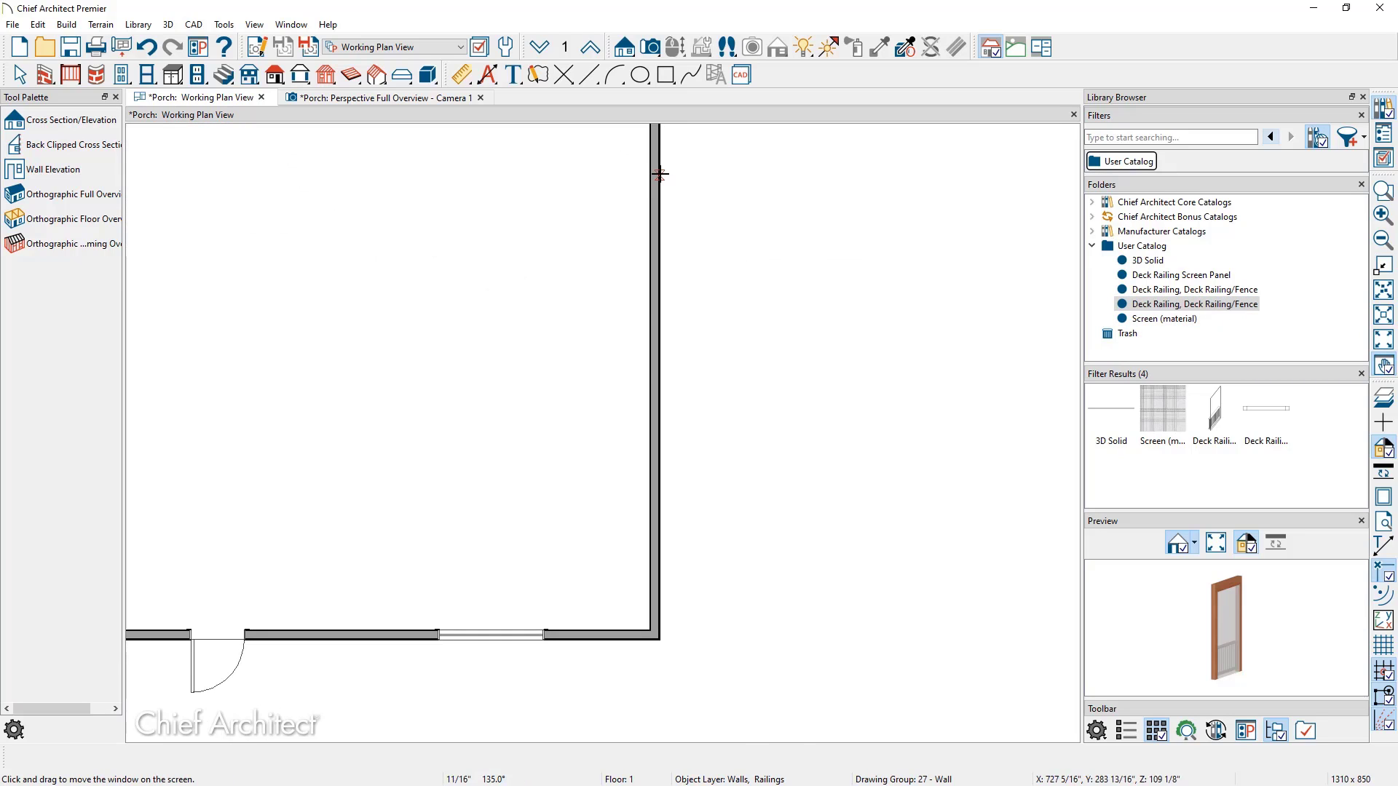
click(659, 174)
click(934, 196)
click(905, 520)
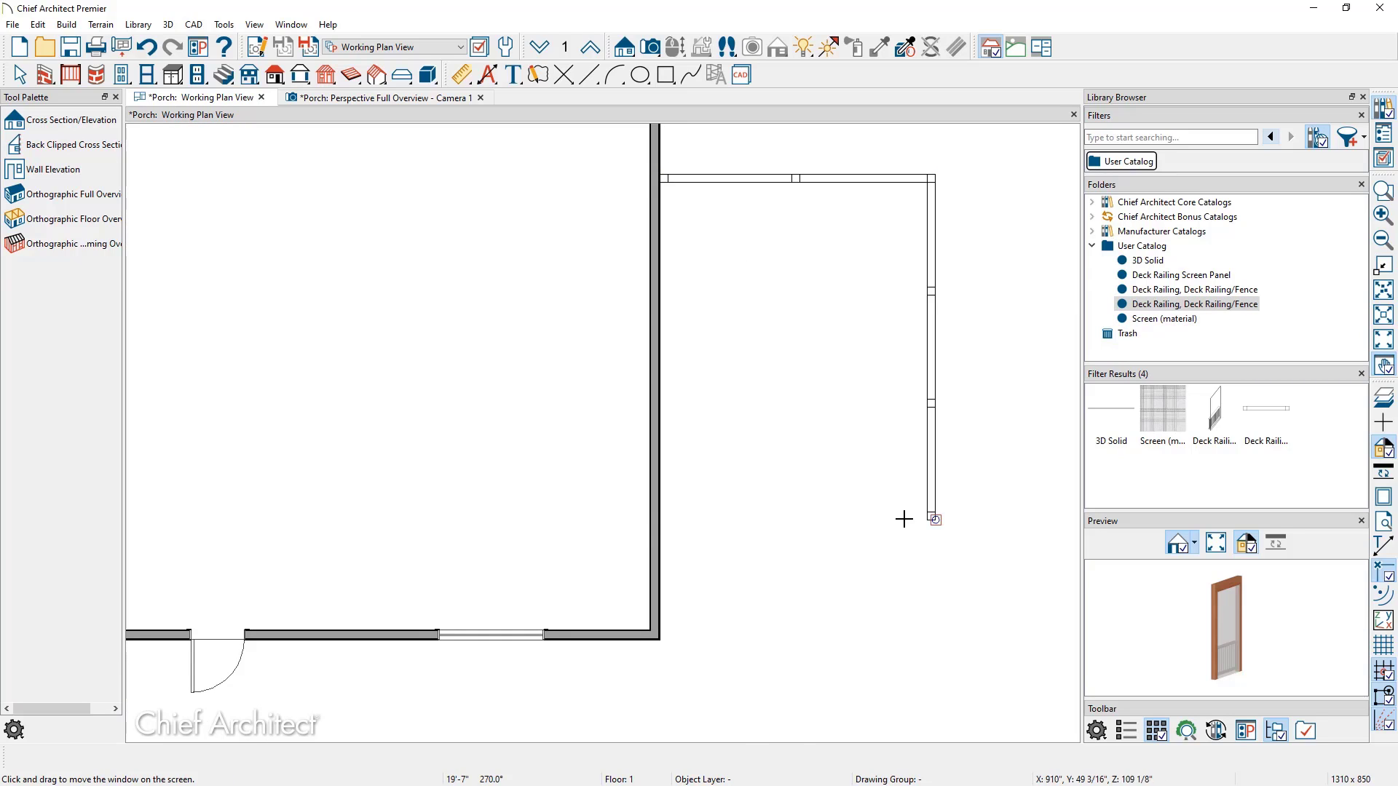
click(660, 517)
Check the side porch in the perspective camera view and undo its railing walls
click(406, 98)
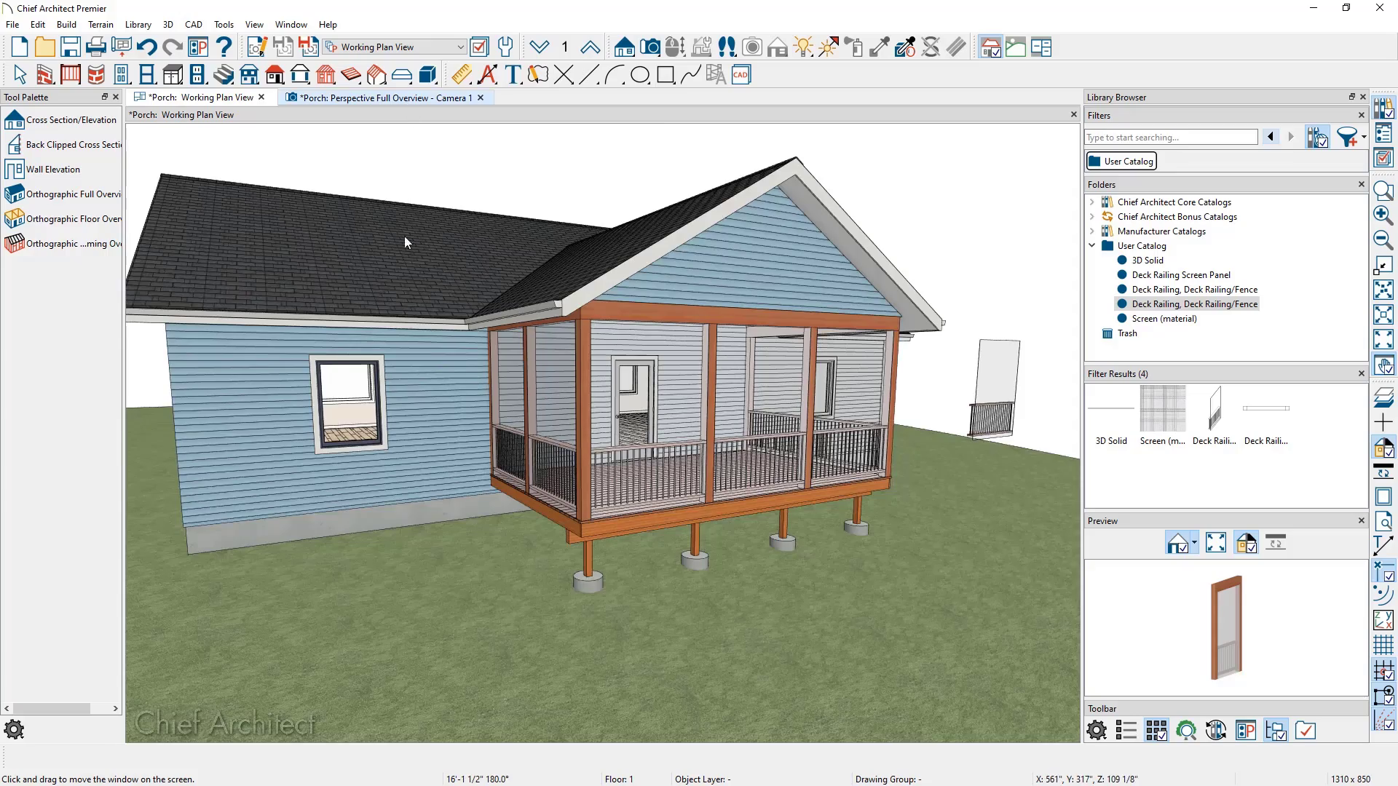
middle_drag(246, 388, 1053, 418)
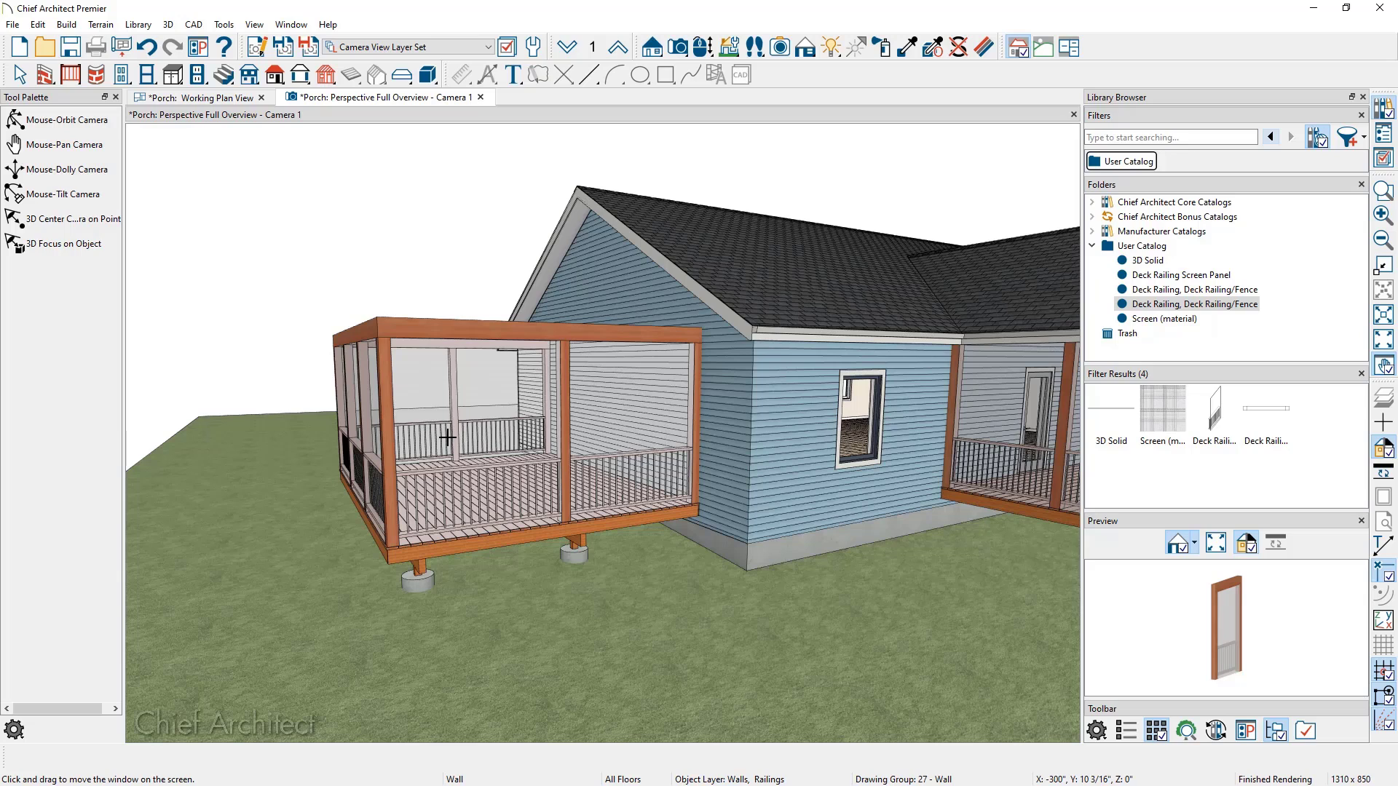
key(space)
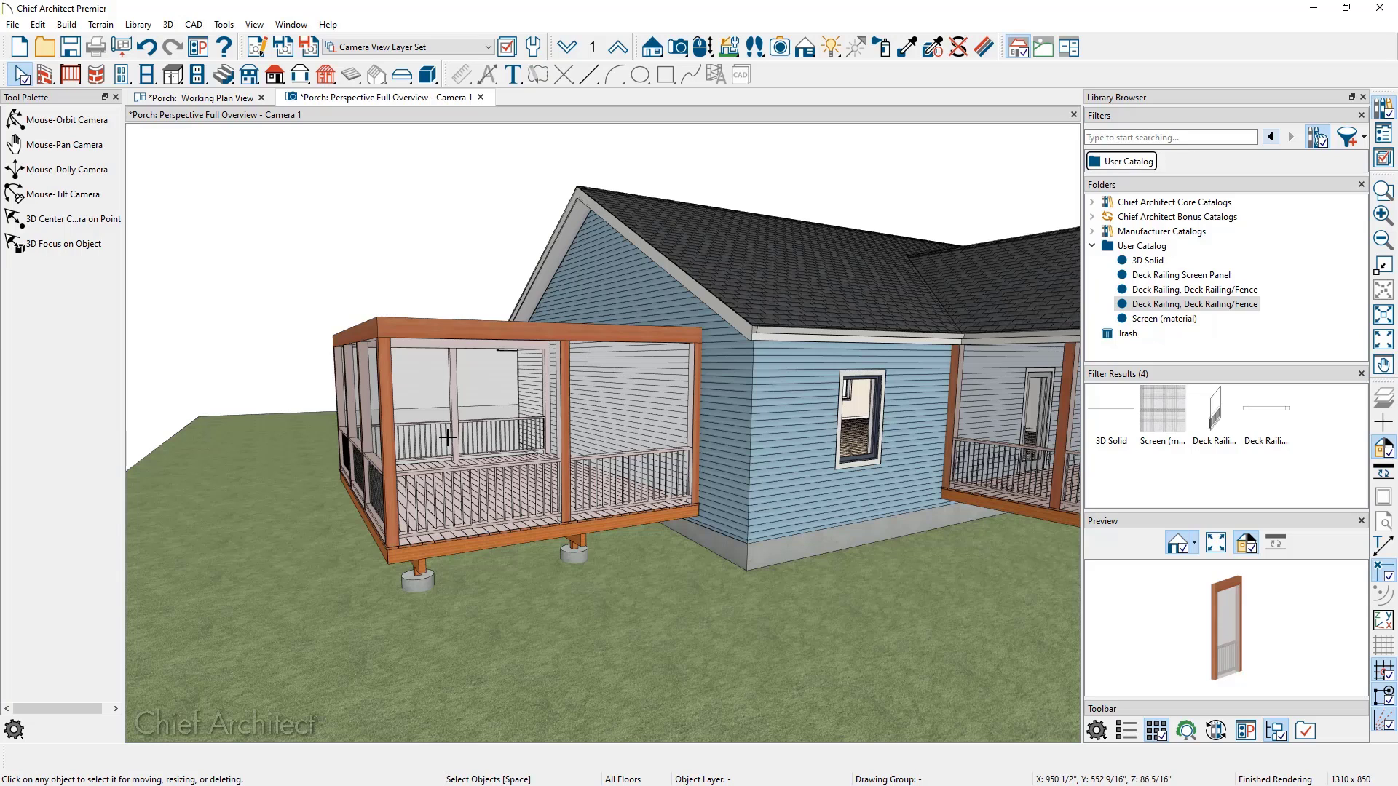
click(147, 47)
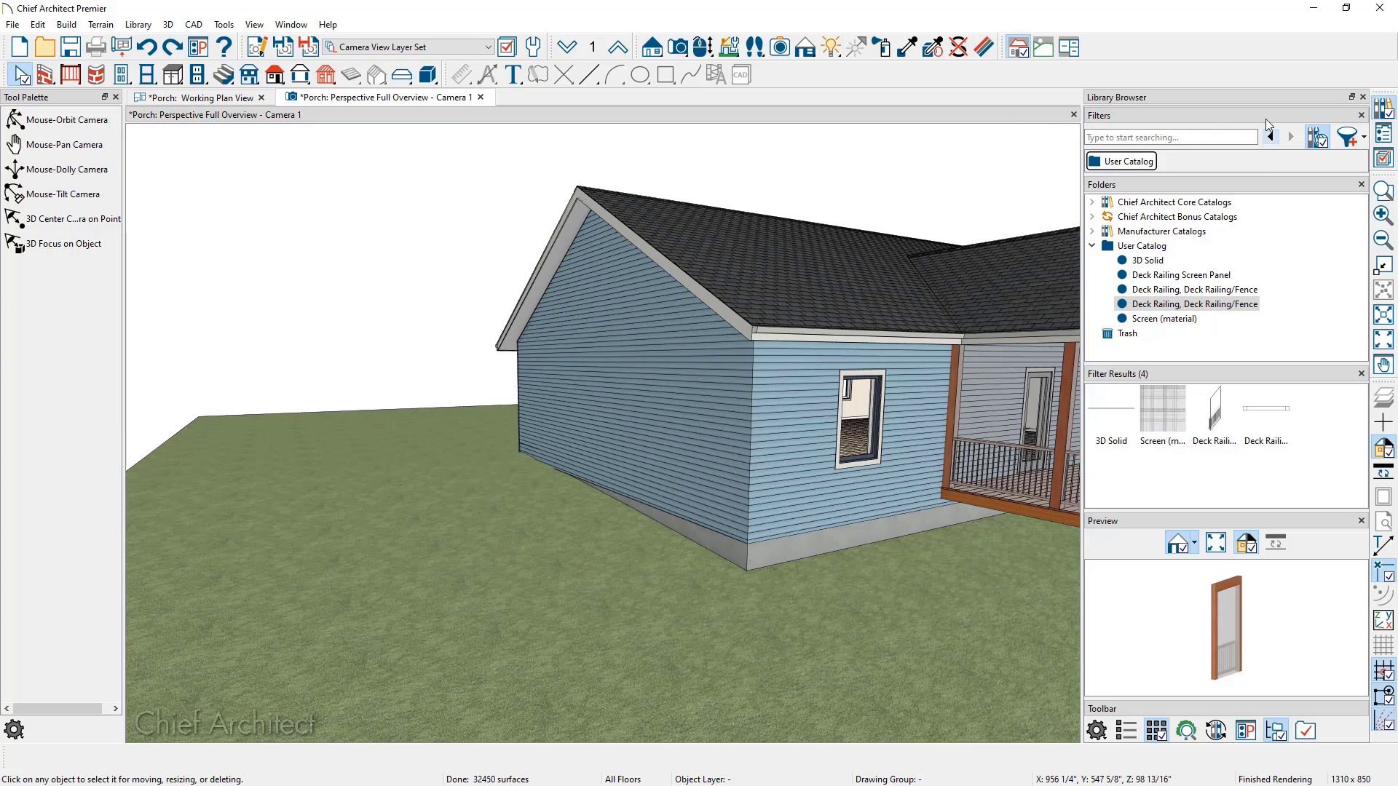
Close the Library Browser and delete the freestanding screen solid and sample railing beyond the porch
click(1363, 97)
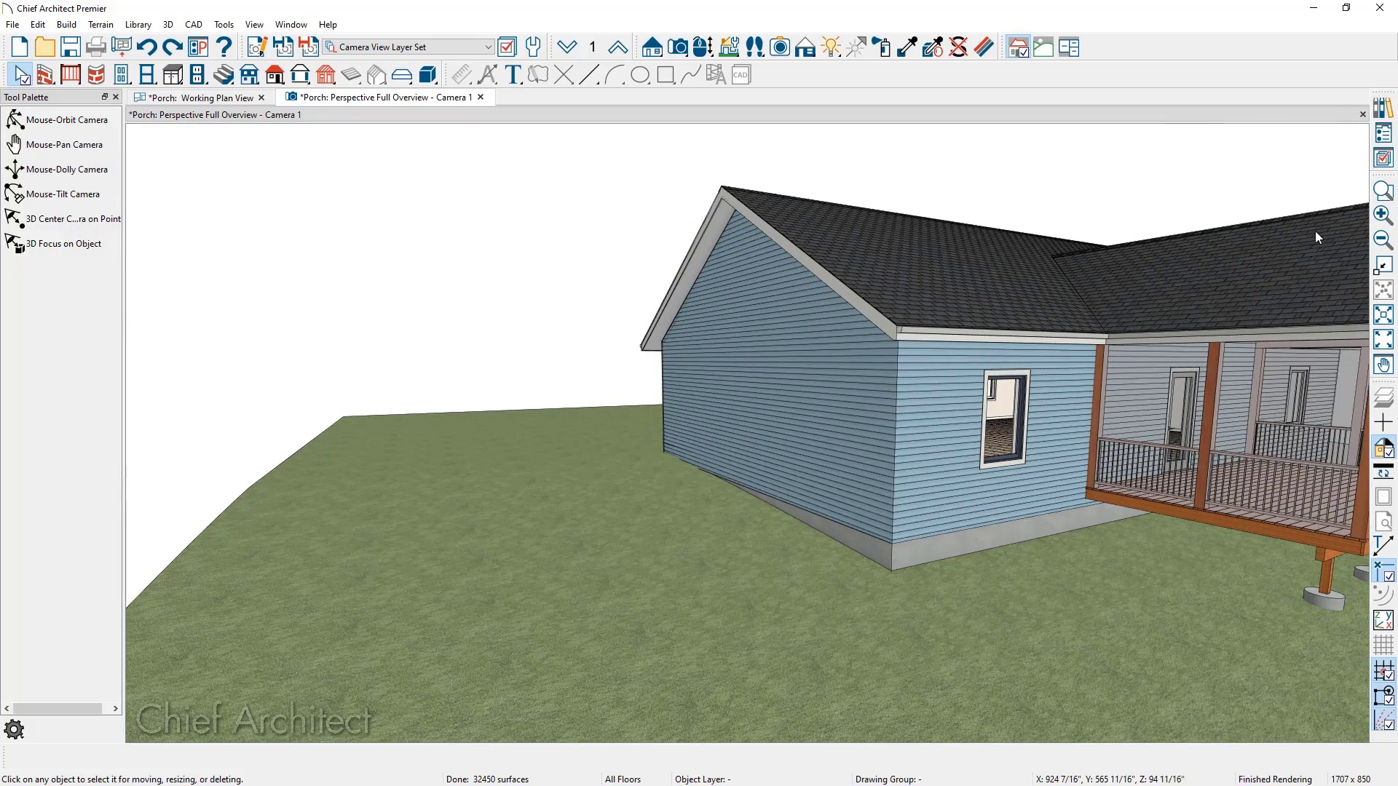
middle_drag(1313, 234, 783, 293)
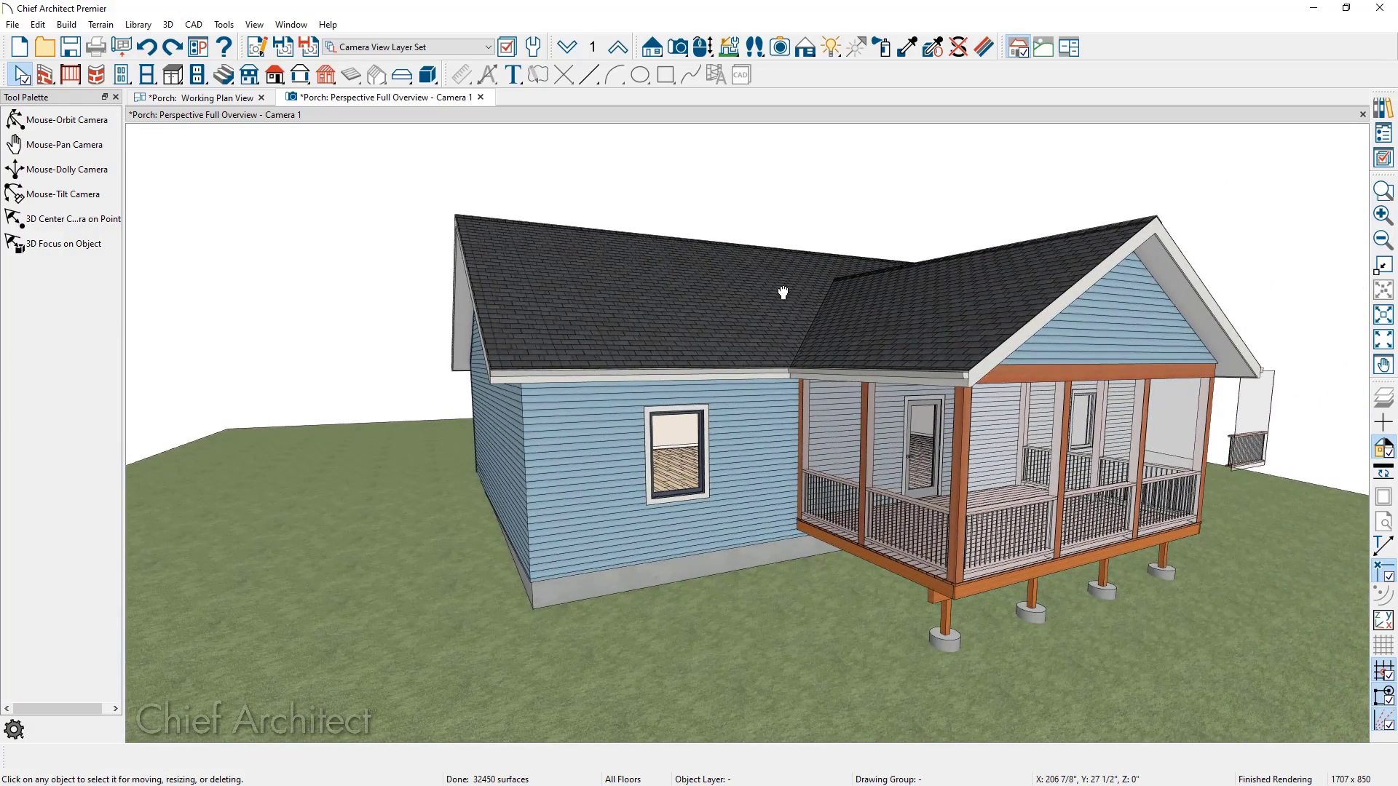
click(1260, 433)
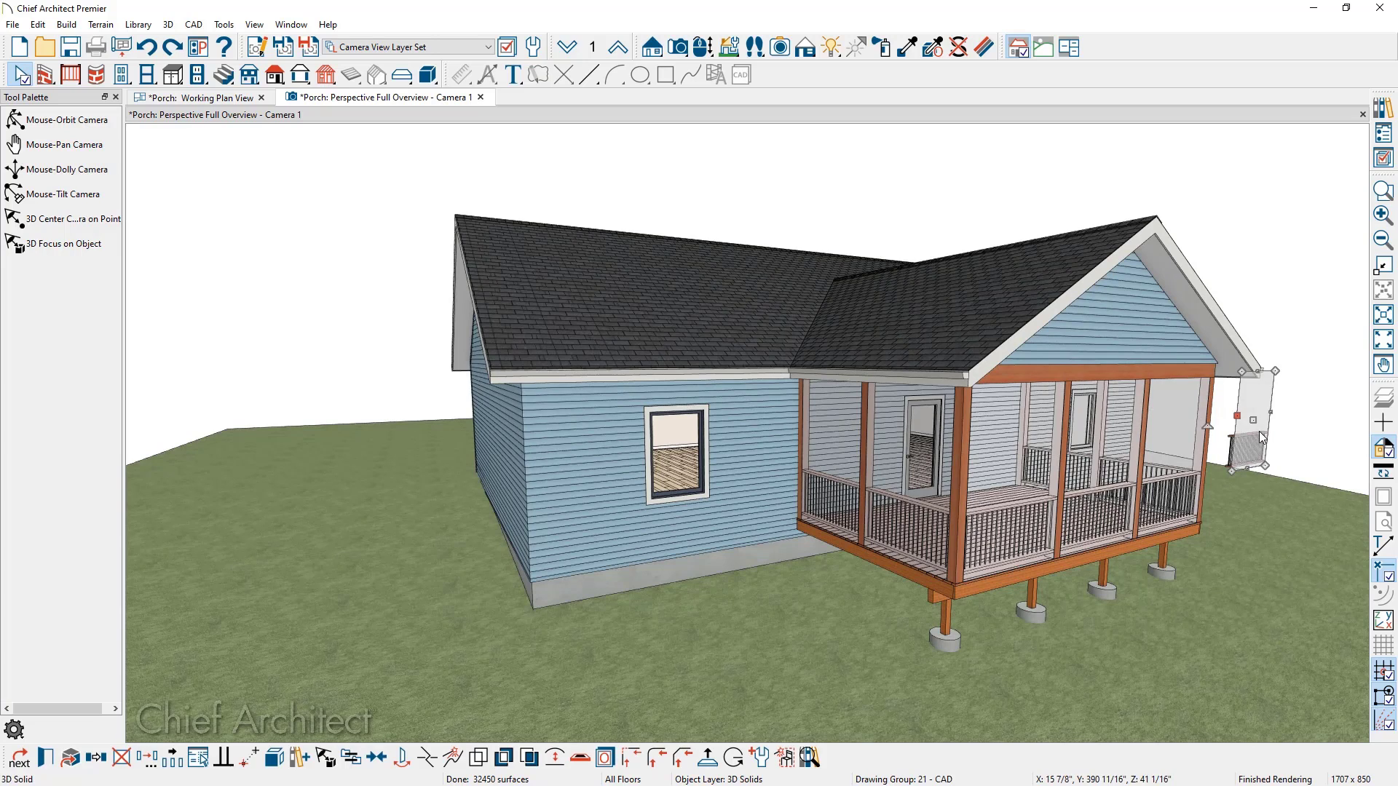
key(Delete)
click(1257, 438)
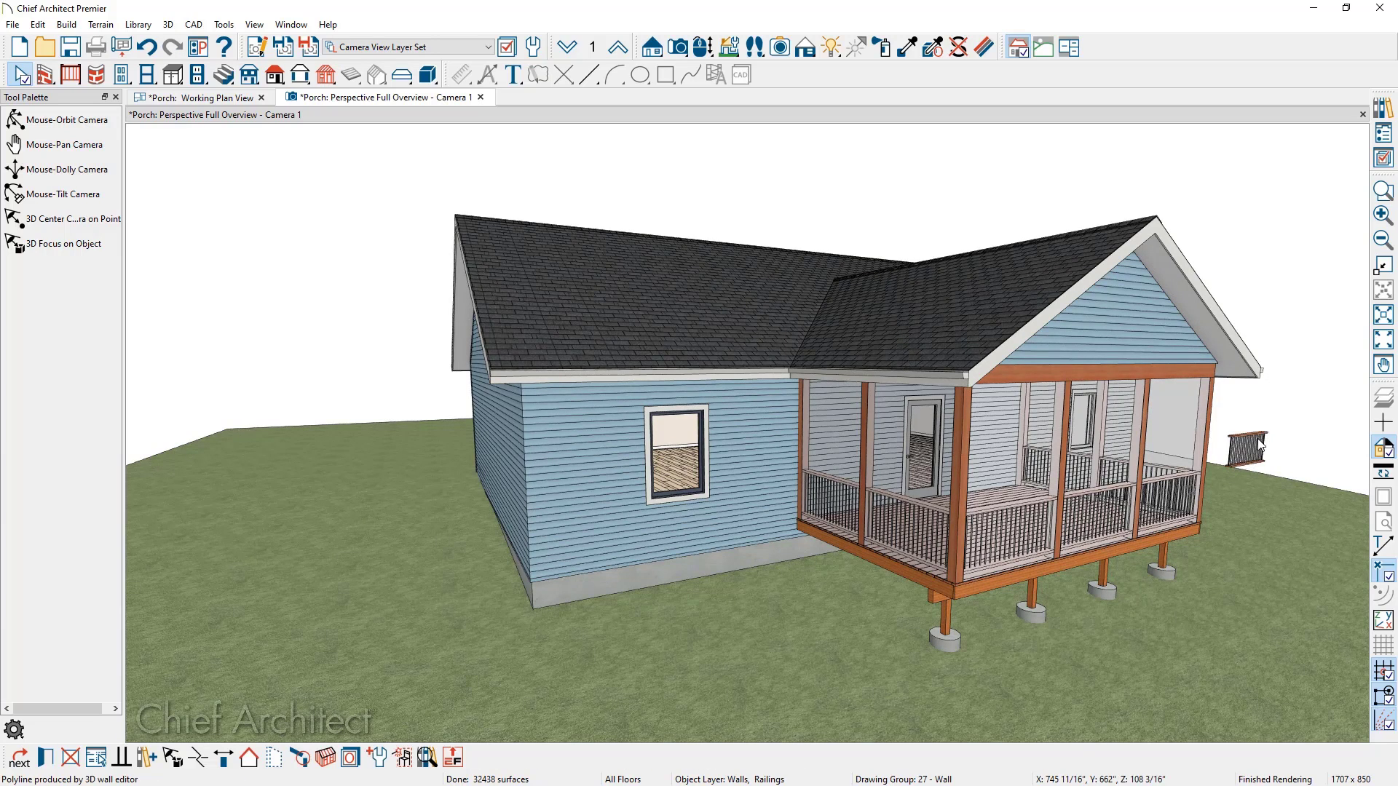
key(Delete)
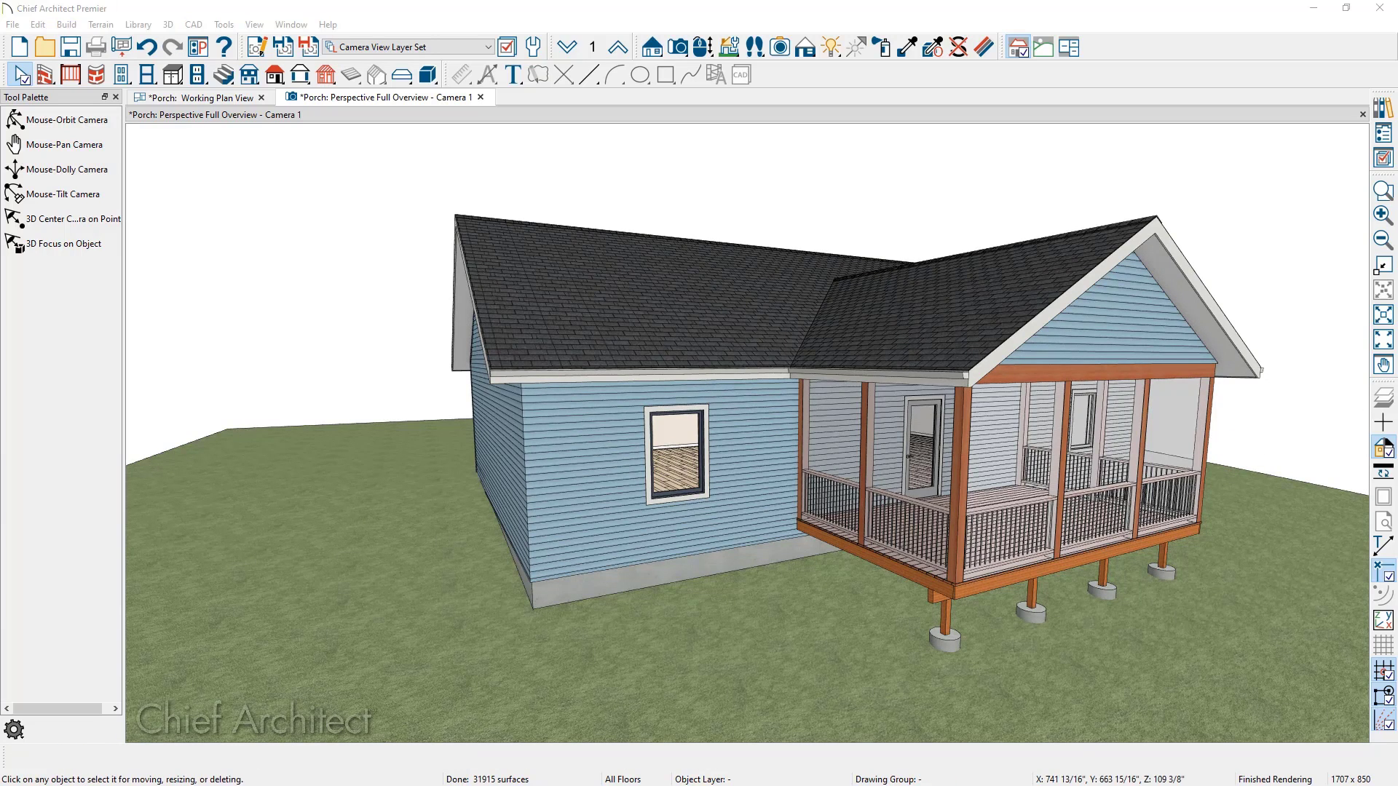
Examine the finished porch images Complete.jpg and Complete2.jpg, comparing their porch roofs and door openings
drag(1397, 72, 700, 63)
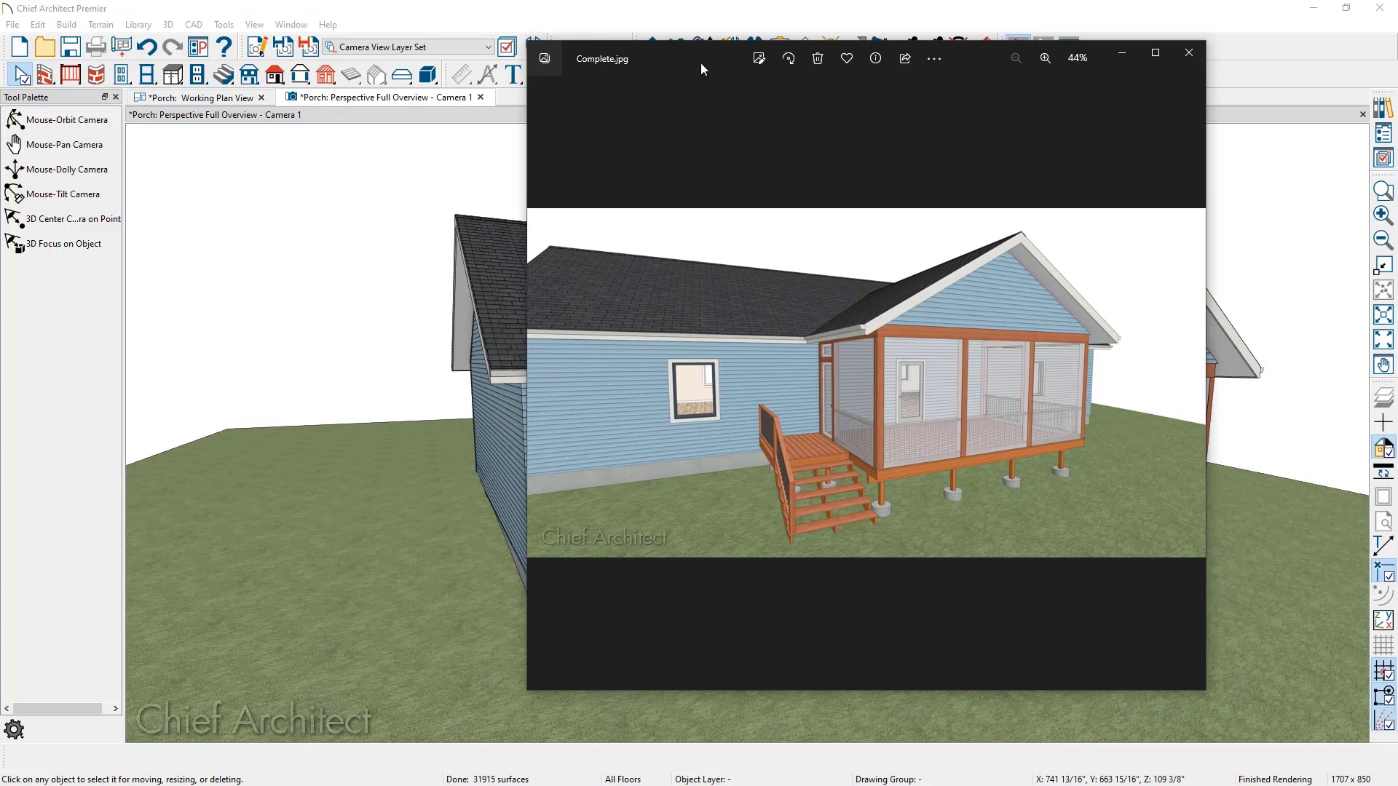
click(1156, 53)
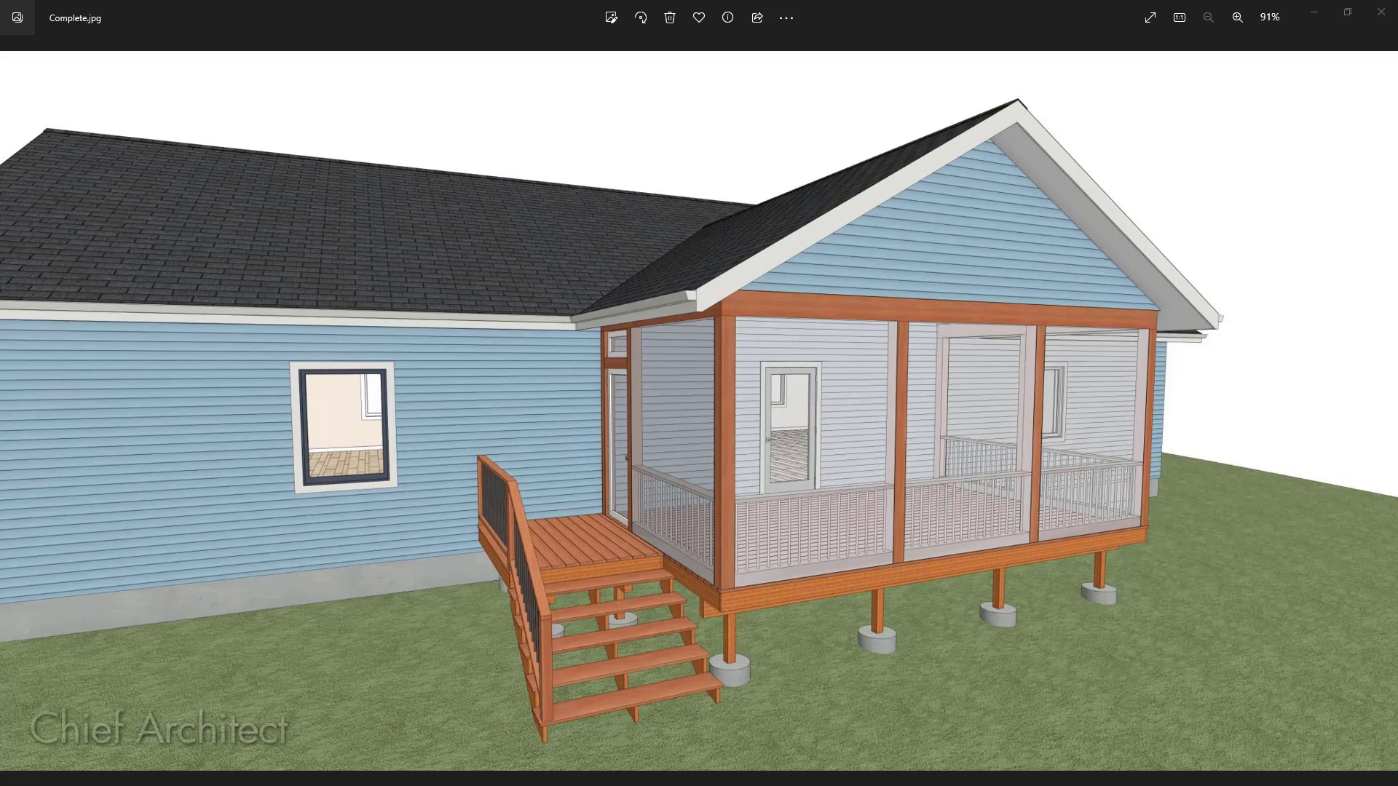
key(Right)
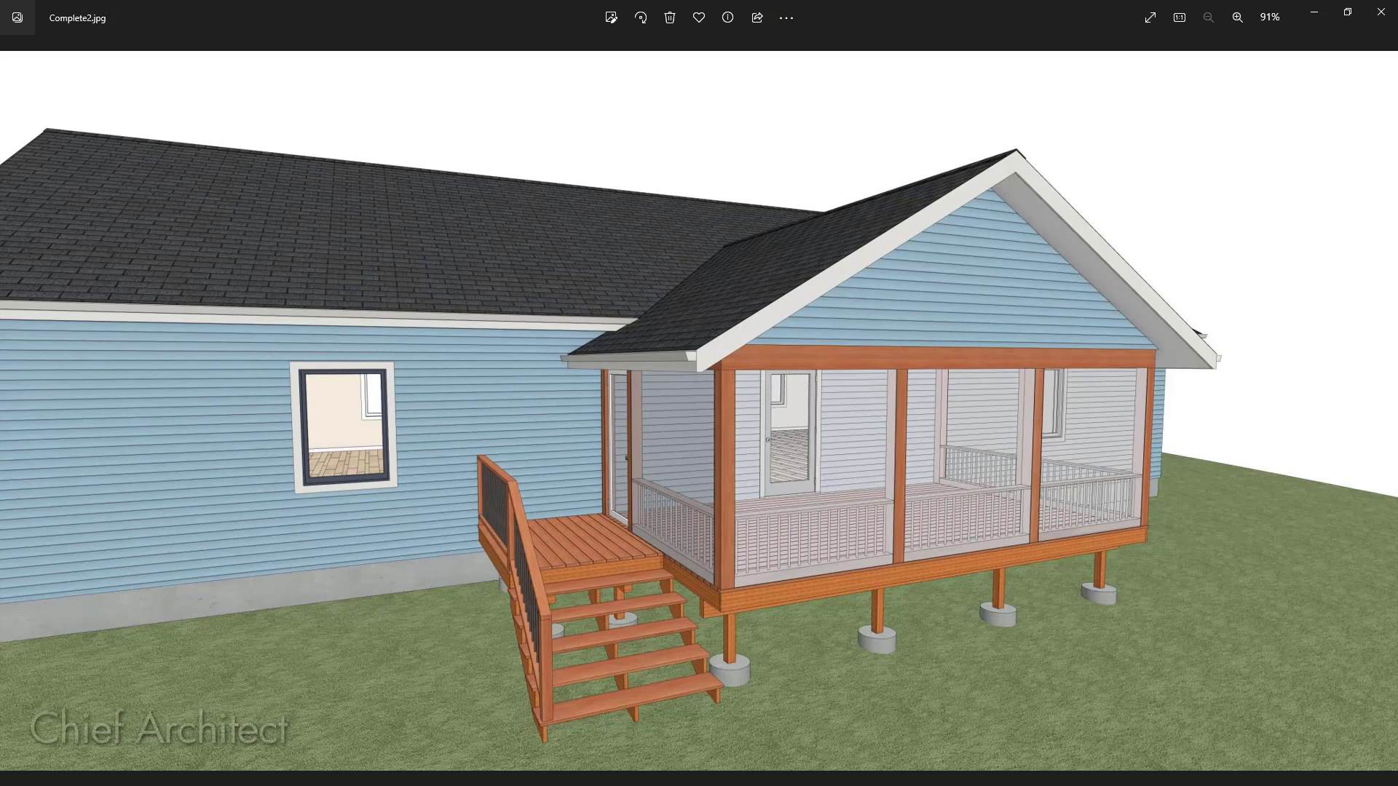
key(Left)
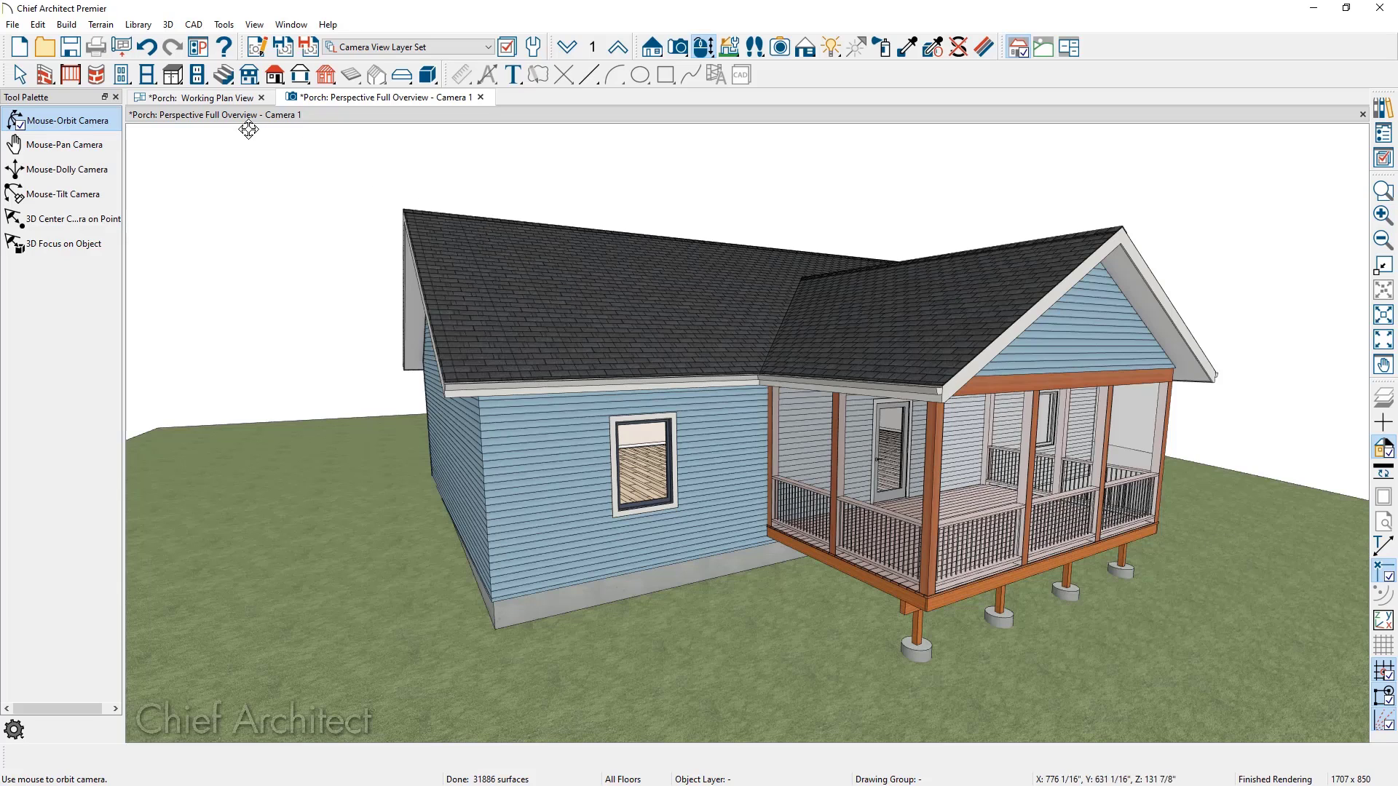
Place a hinged door in the right-hand side railing of the screened porch in the Working Plan View
click(226, 97)
middle_drag(340, 165, 586, 495)
scroll(578, 373, up, 1)
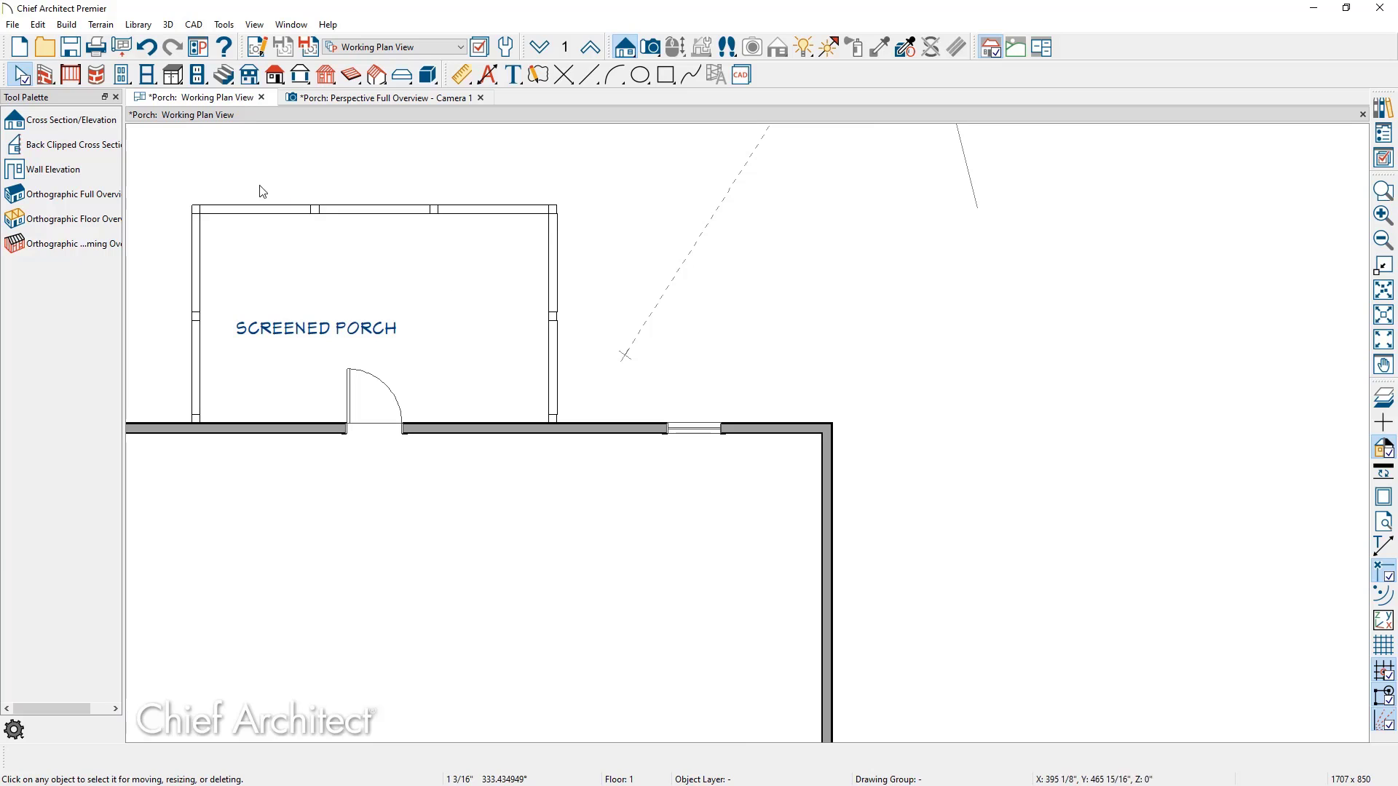
click(122, 74)
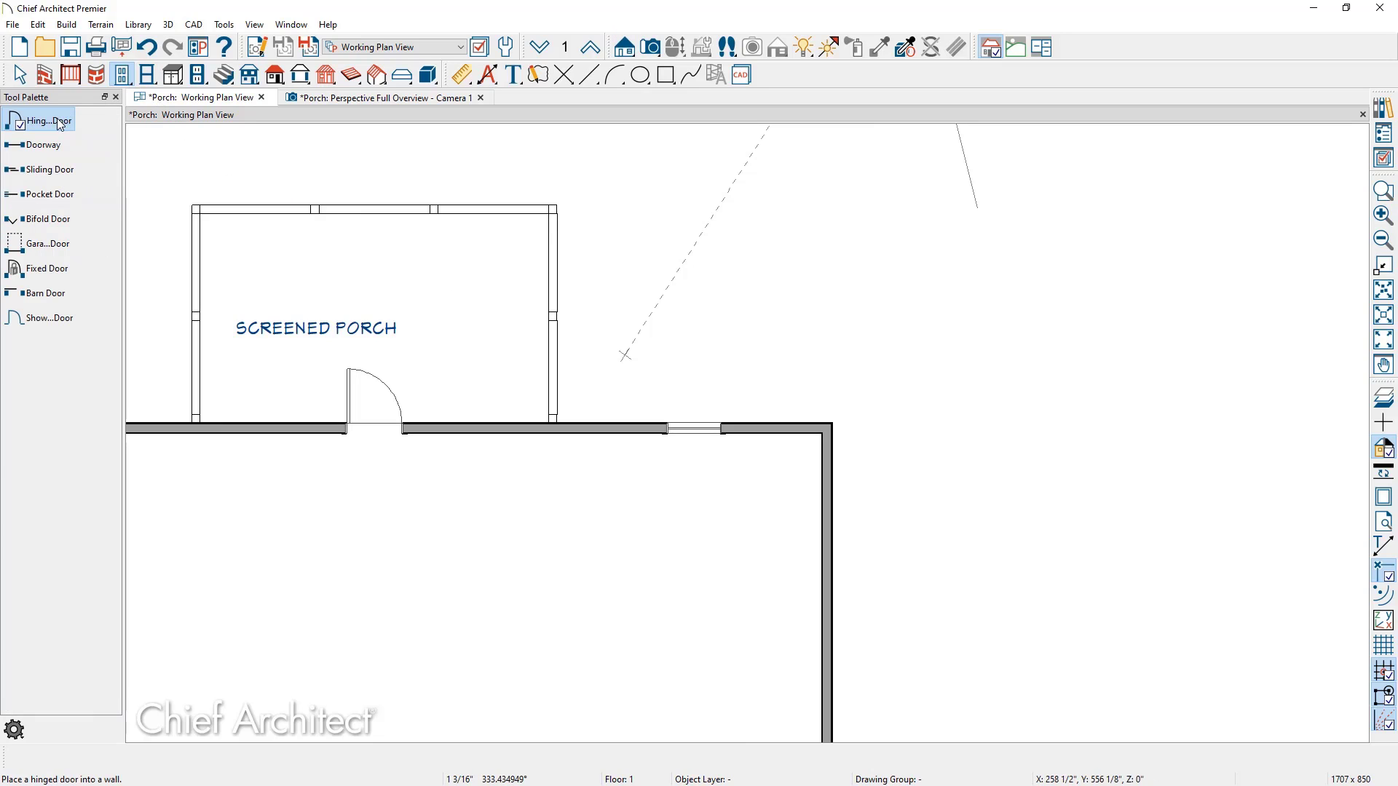
click(554, 354)
scroll(560, 354, up, 4)
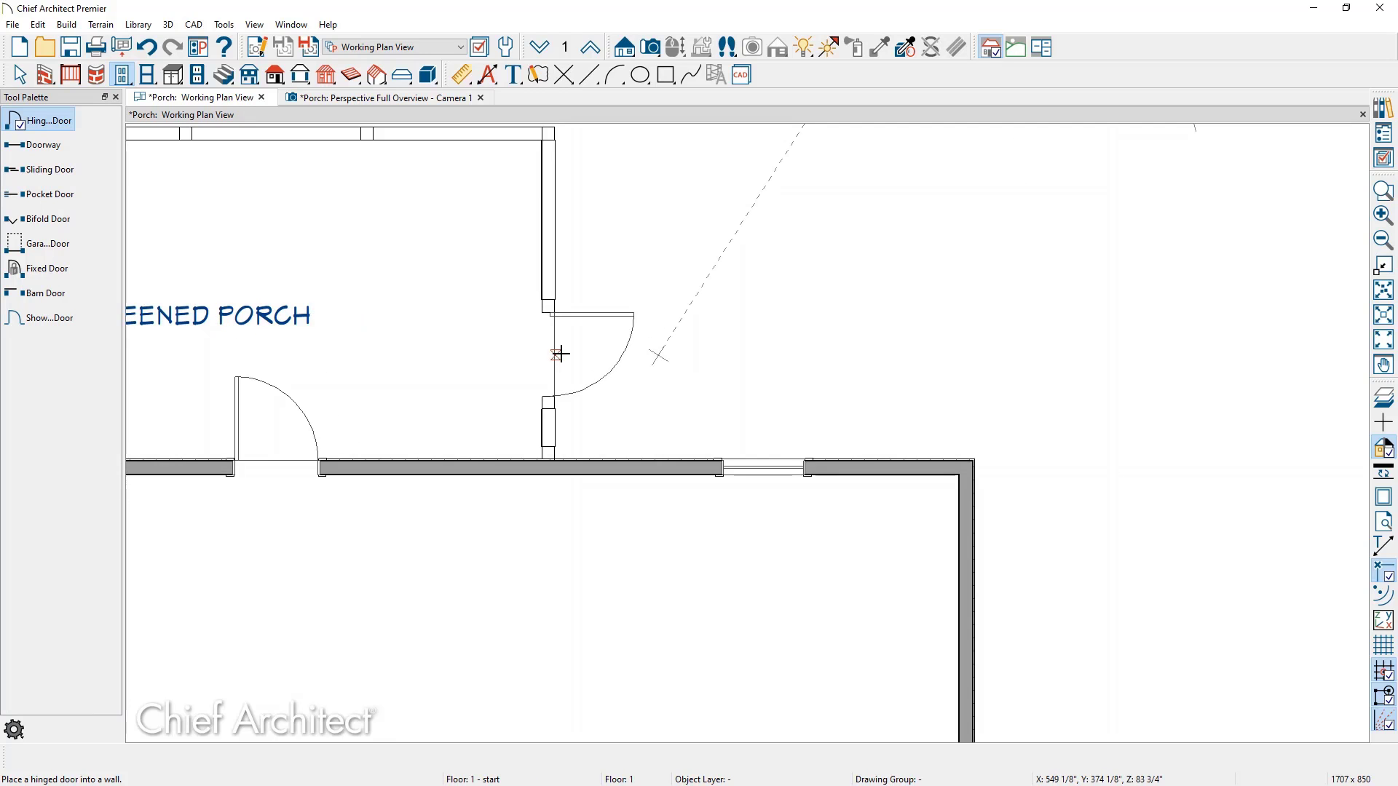
Reverse the new porch door's swing so it is hinged on the side nearest the house wall
key(space)
click(574, 357)
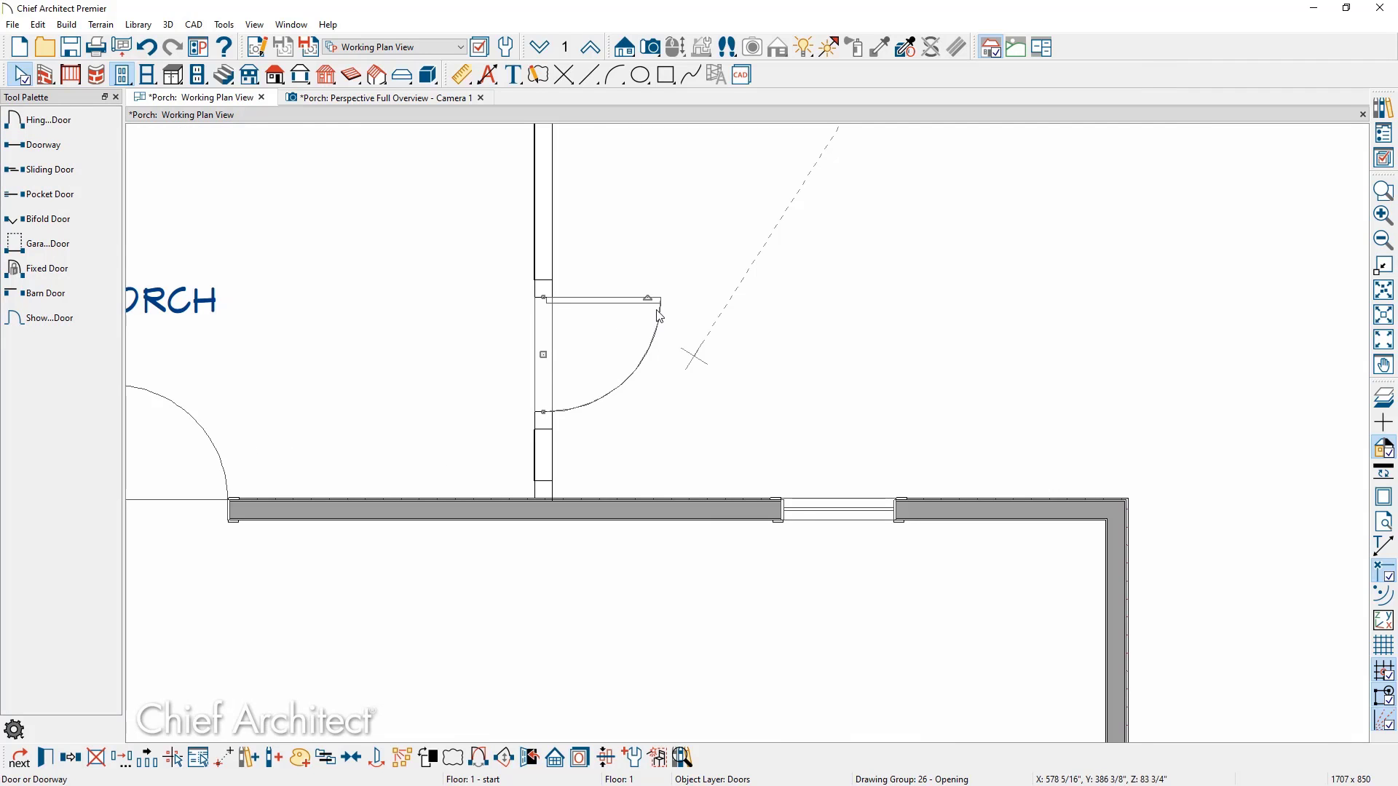
drag(648, 298, 712, 434)
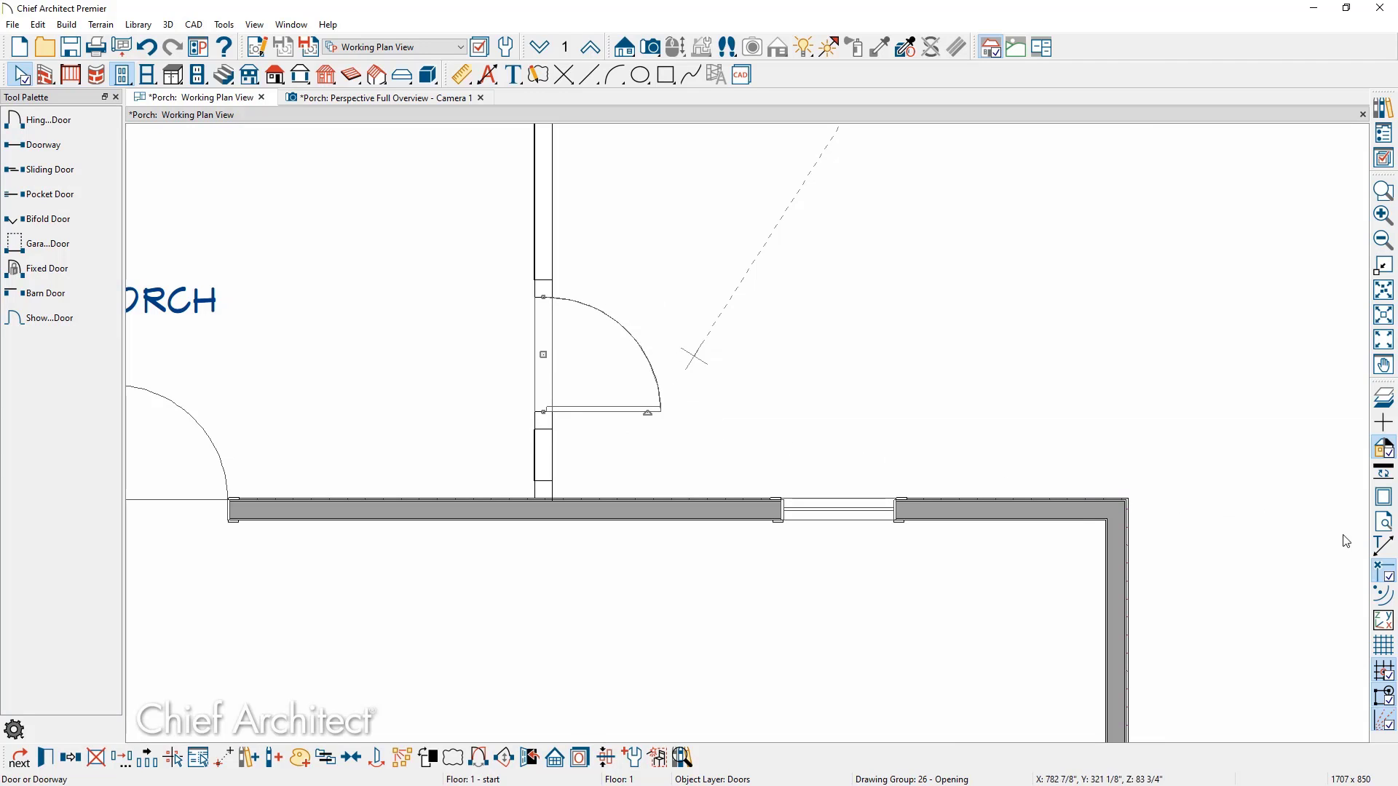
Reposition the porch door 6 inches from the house wall using temporary dimensions, hiding those dimensions once the door is moved
click(1383, 546)
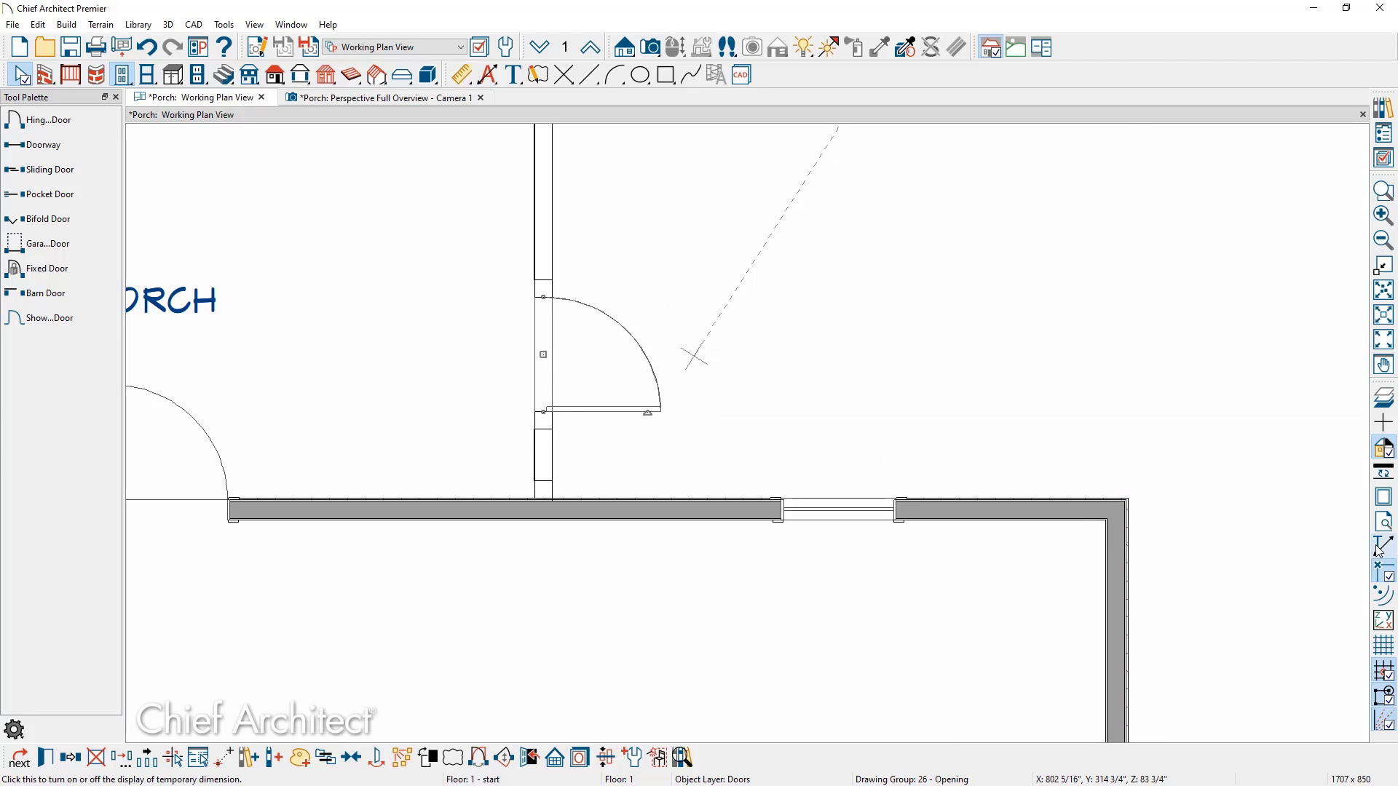
click(562, 408)
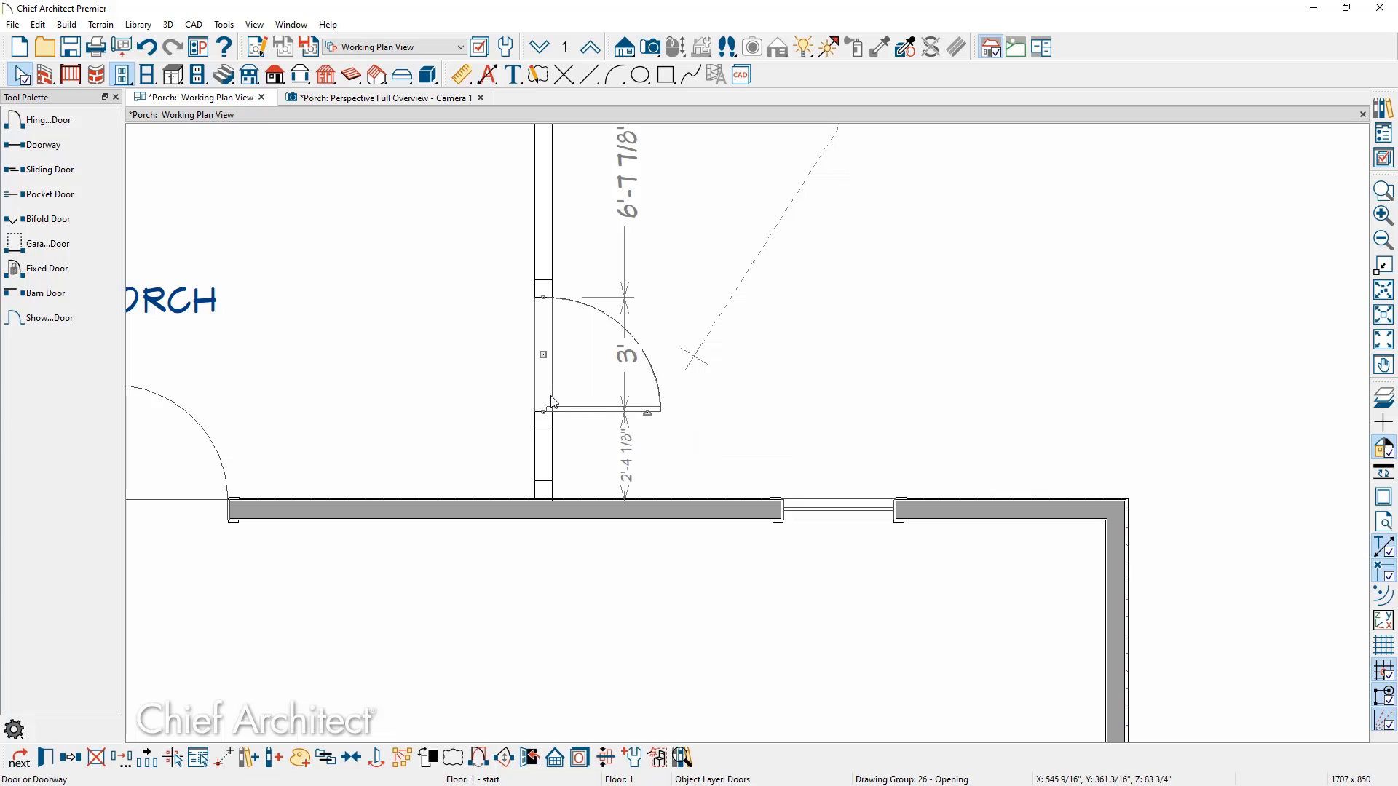
click(620, 455)
text(6)
key(Return)
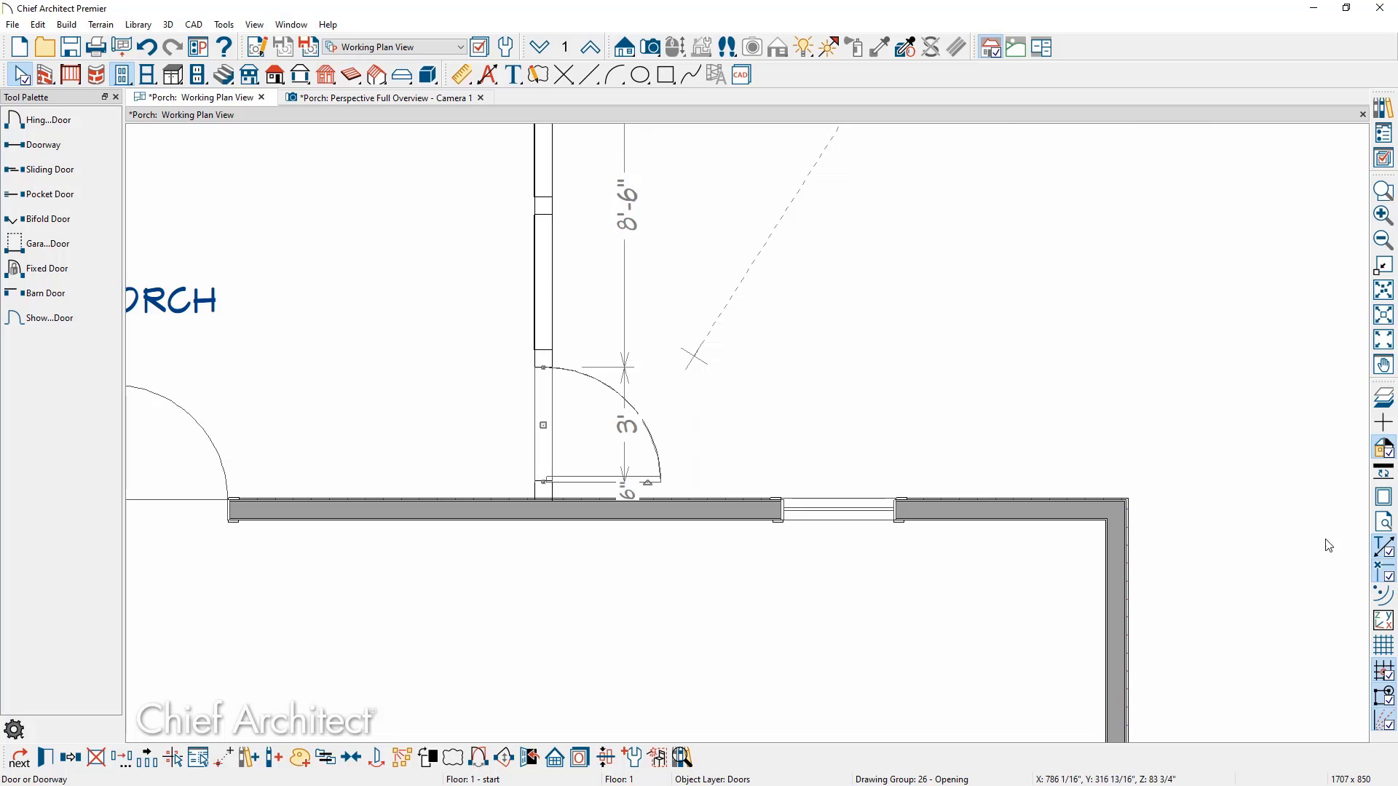
click(1382, 553)
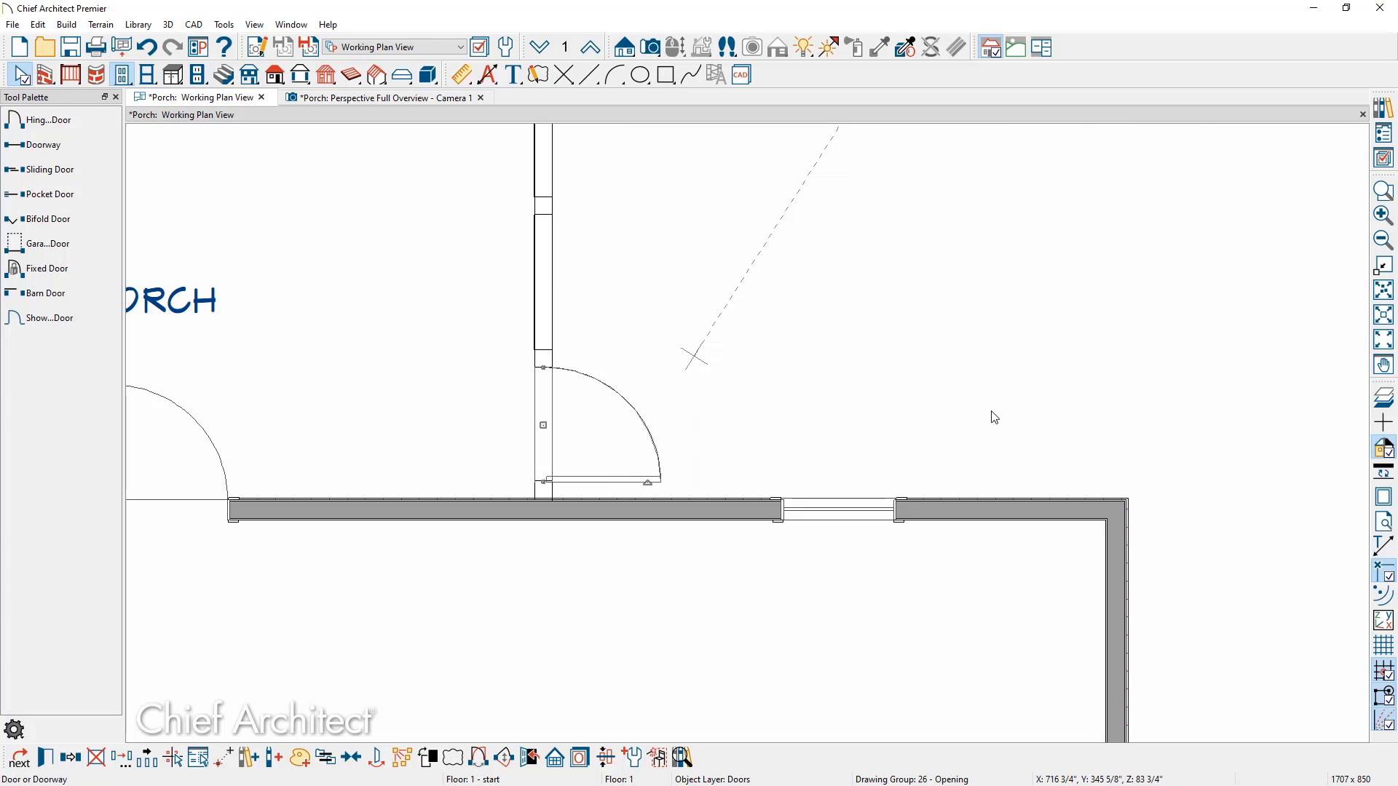
In the perspective camera view, open the new porch door's specification and set its door style to Glass Panel
click(429, 98)
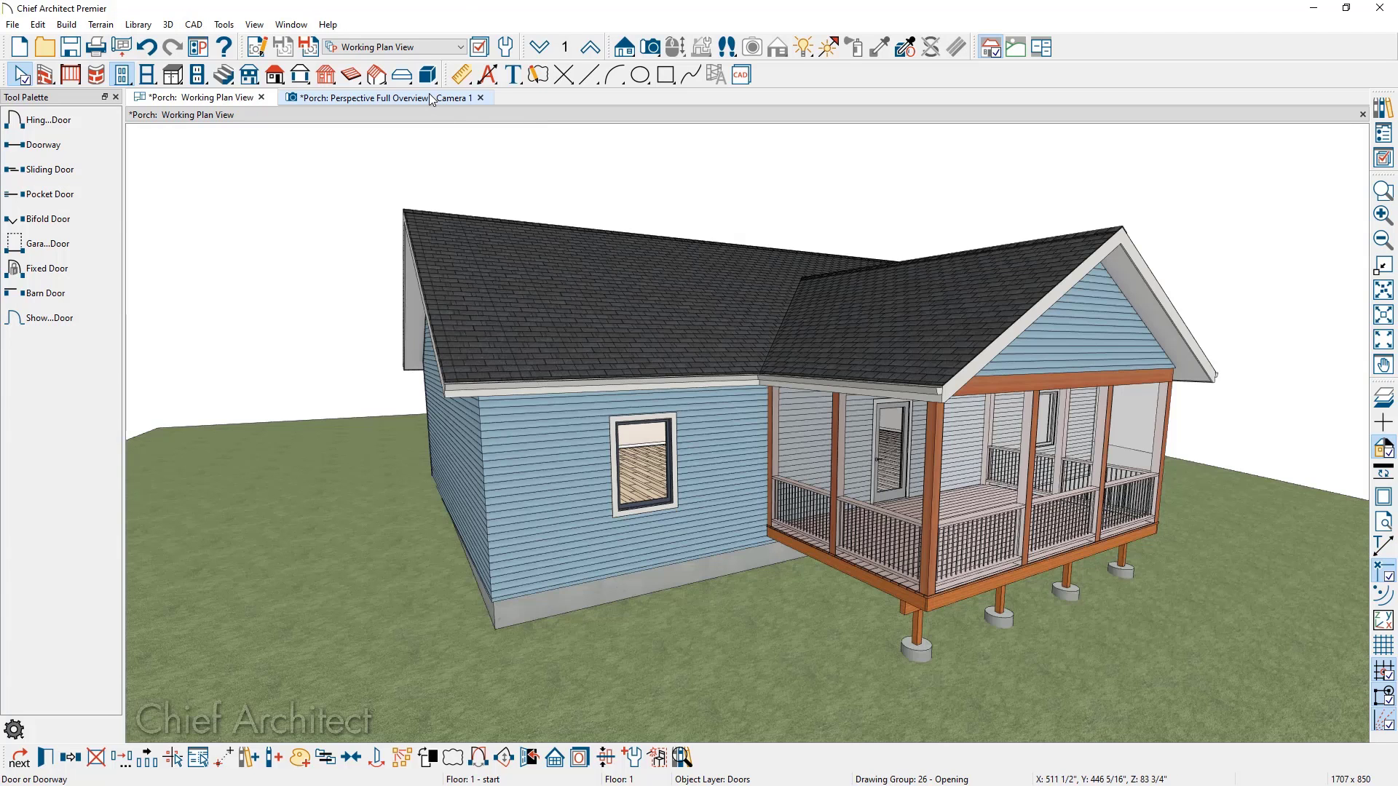
scroll(819, 501, up, 4)
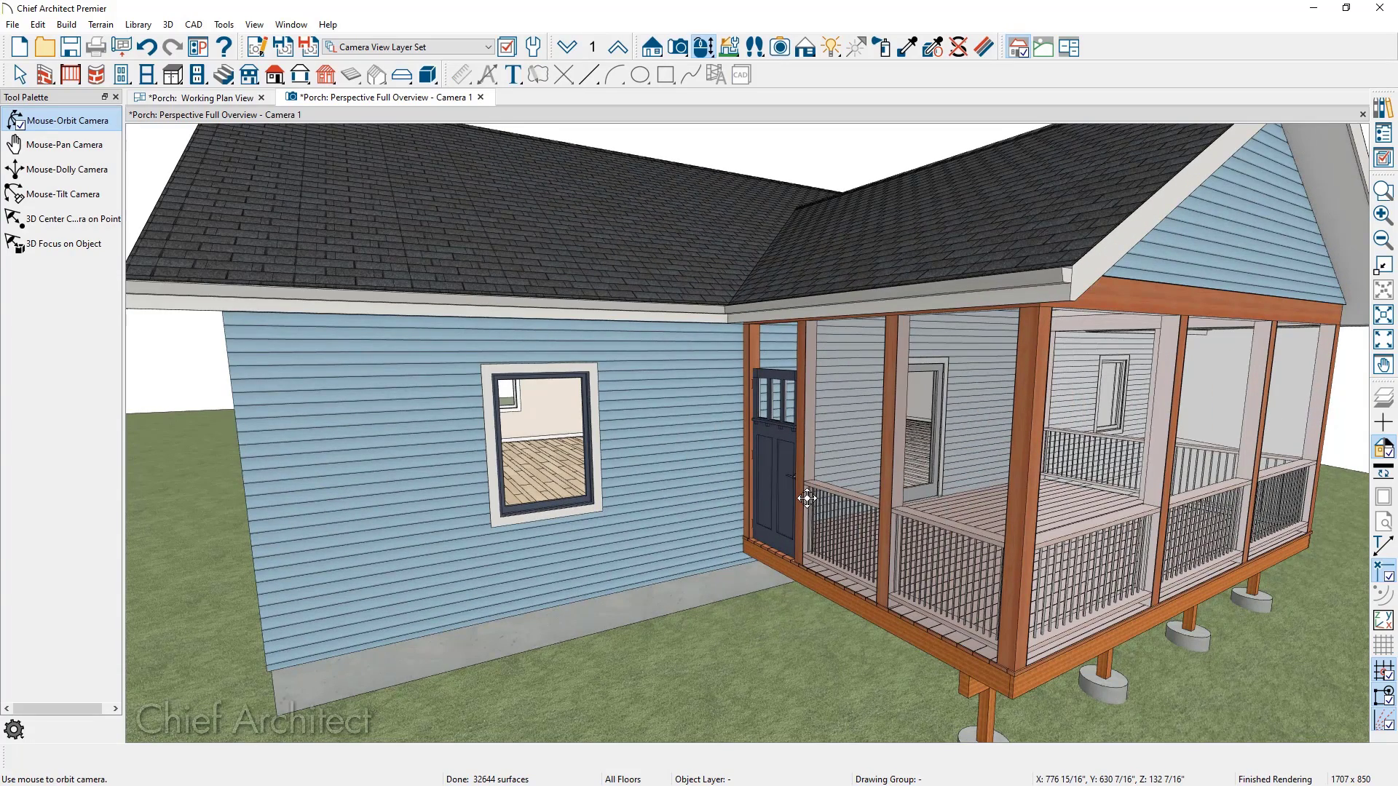
key(space)
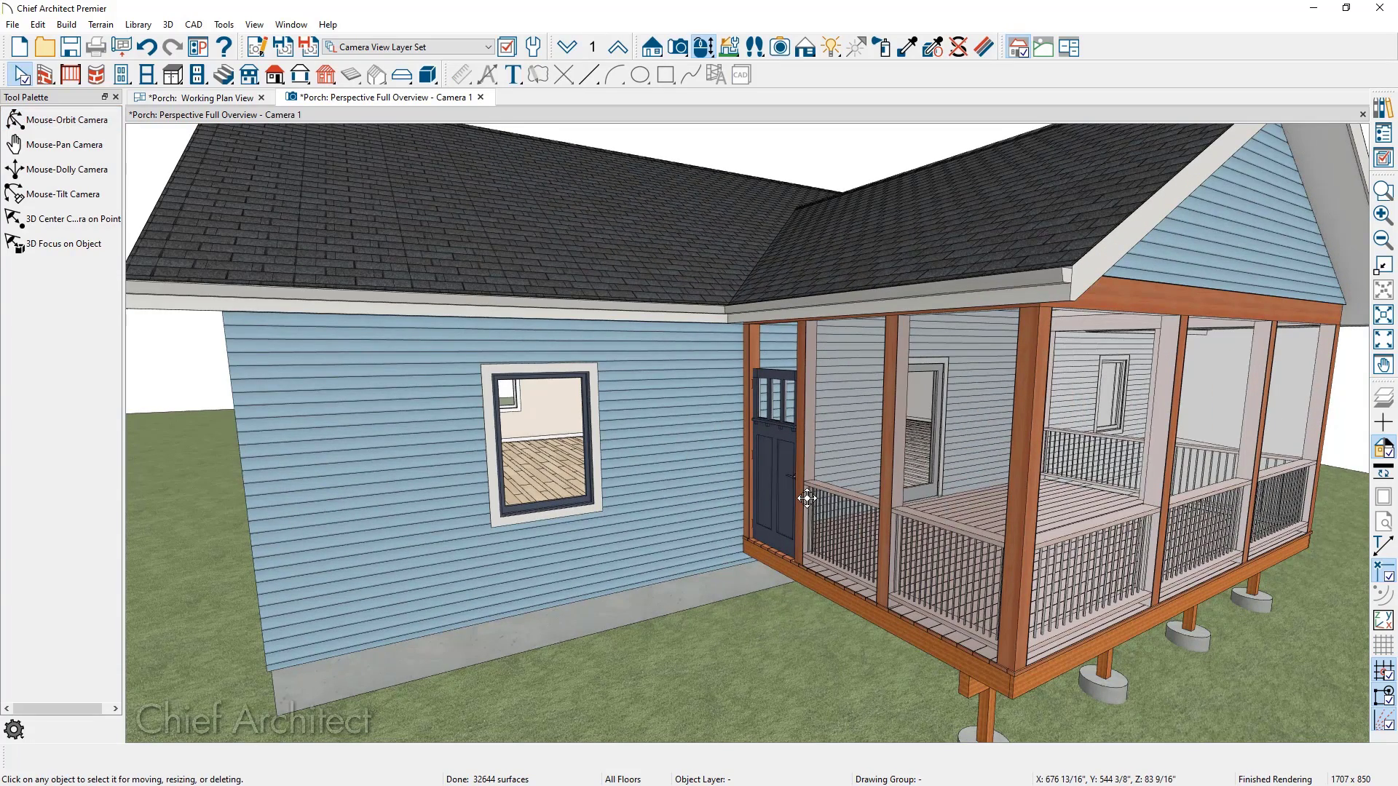
double_click(780, 474)
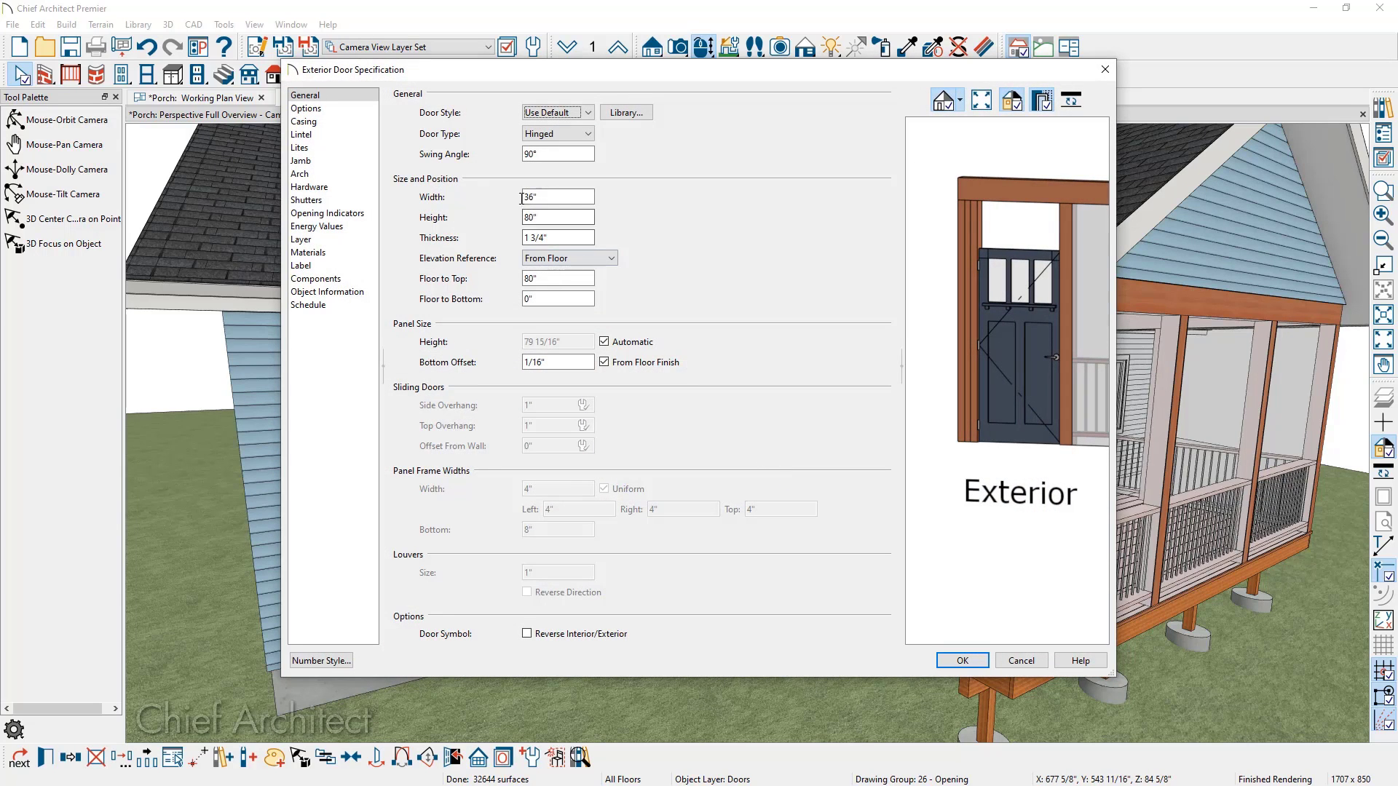
click(526, 111)
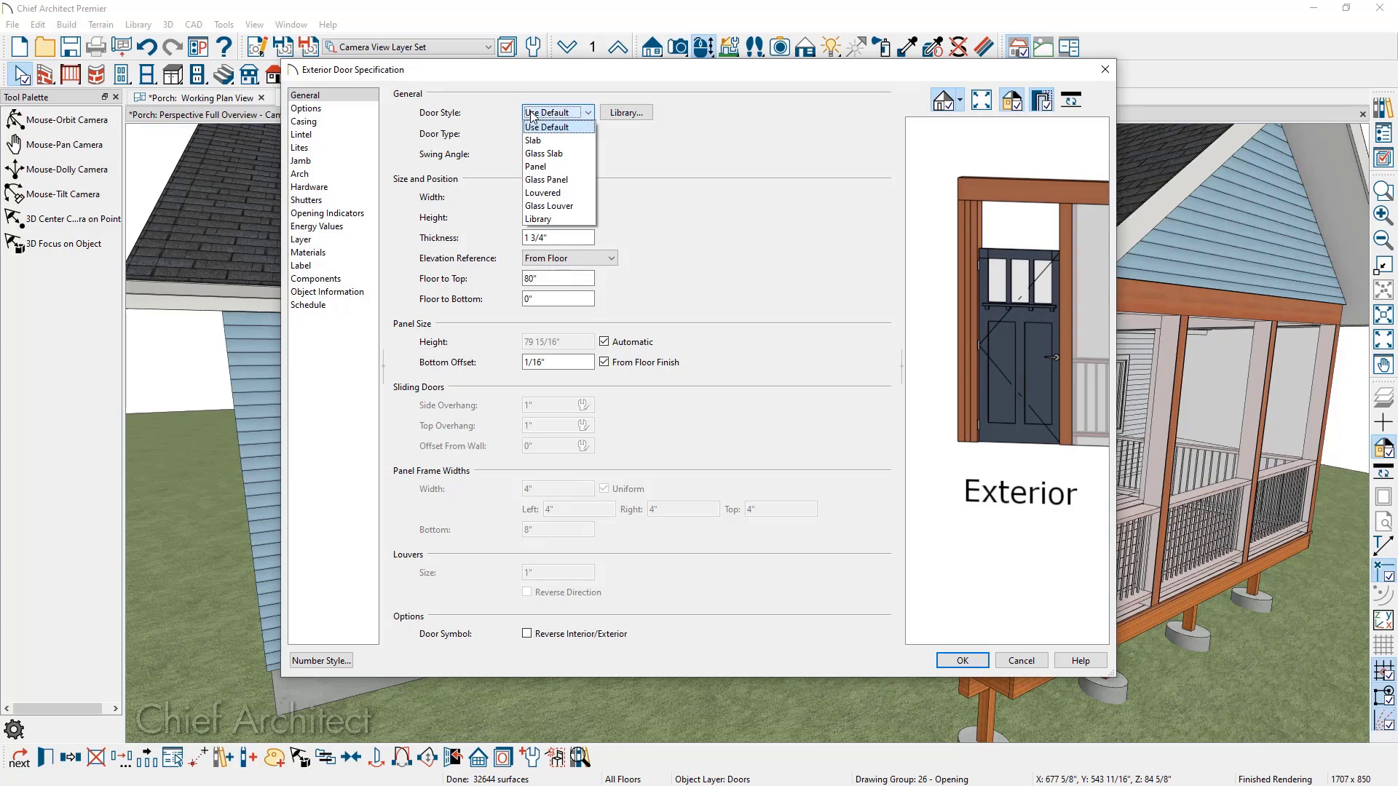
click(546, 179)
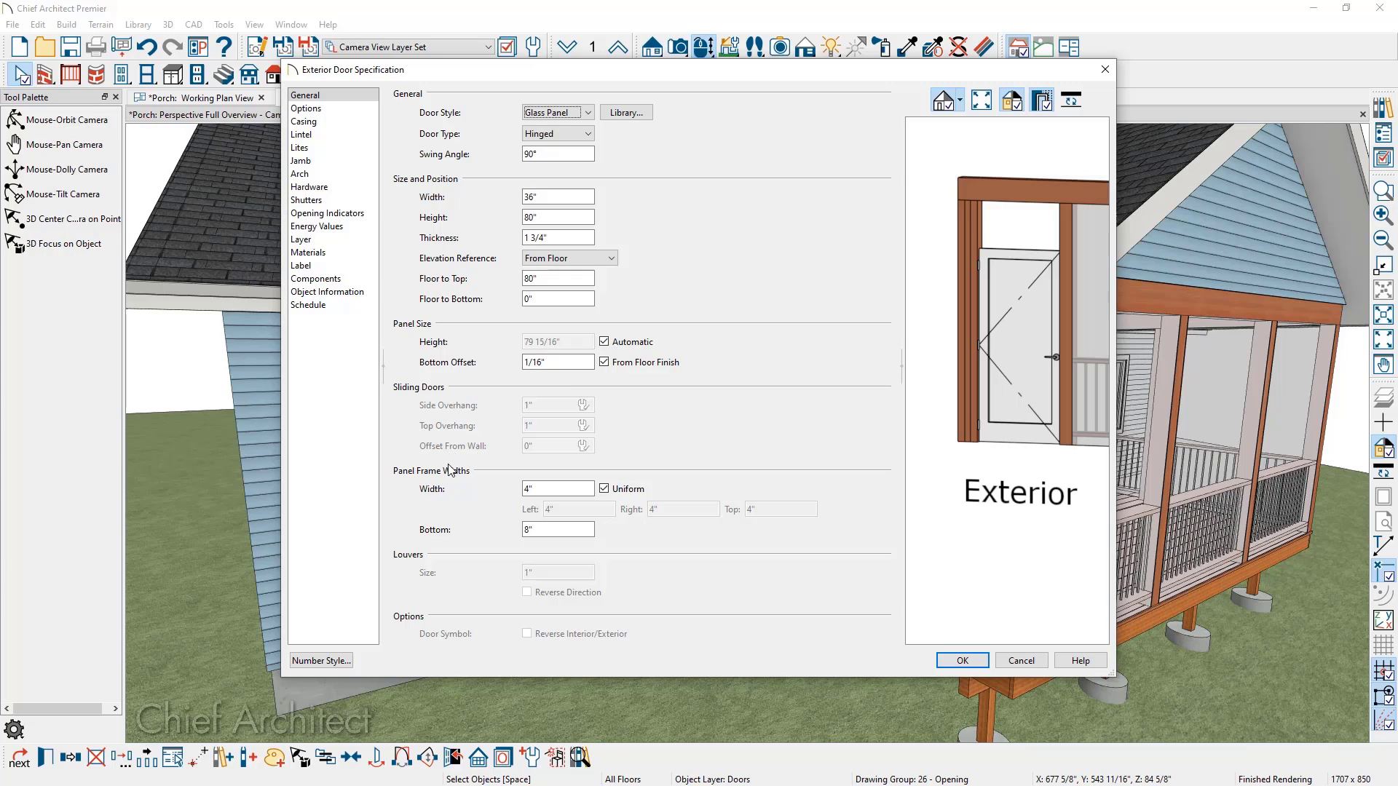
Set the door's panel frame width to 3 inches and its bottom frame width to 3 inches
click(543, 489)
key(Tab)
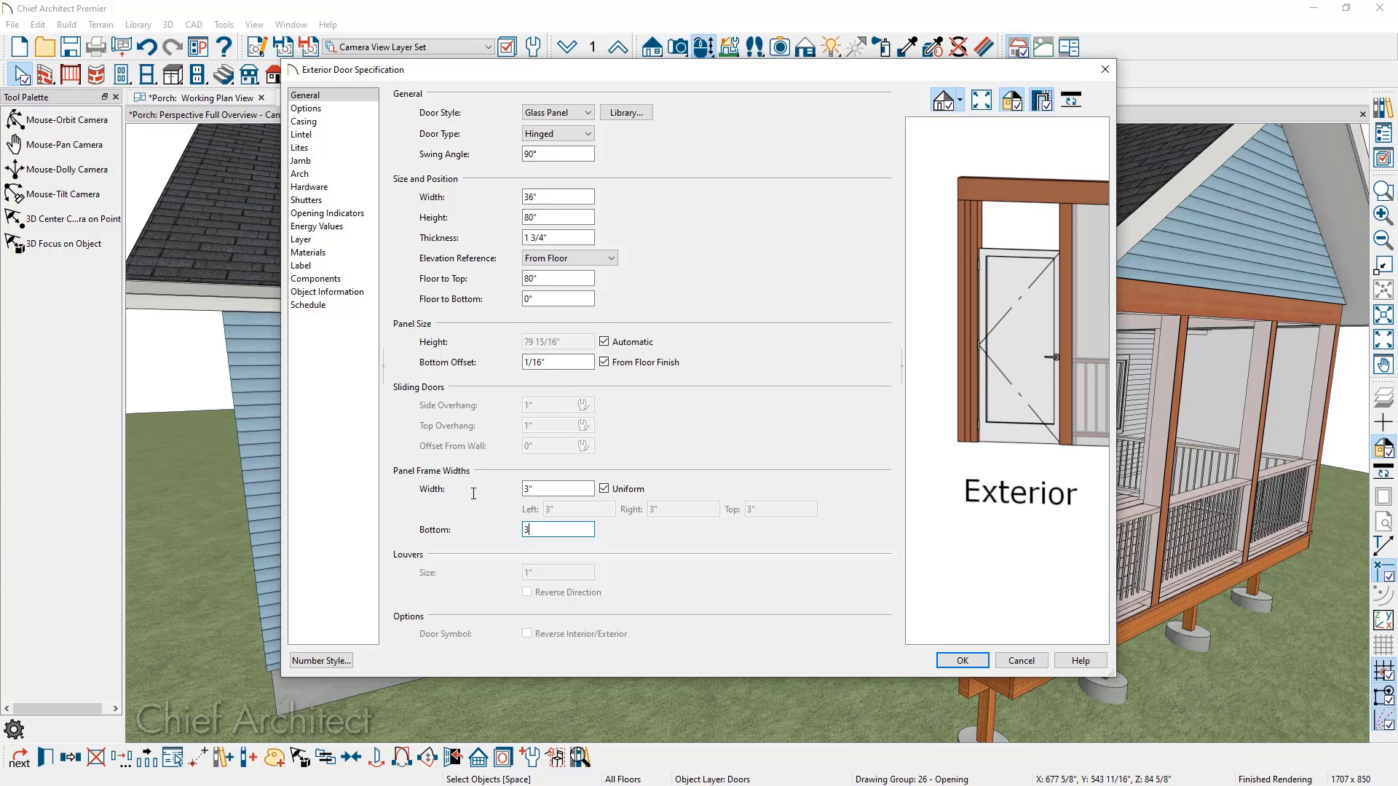
text(3)
key(Tab)
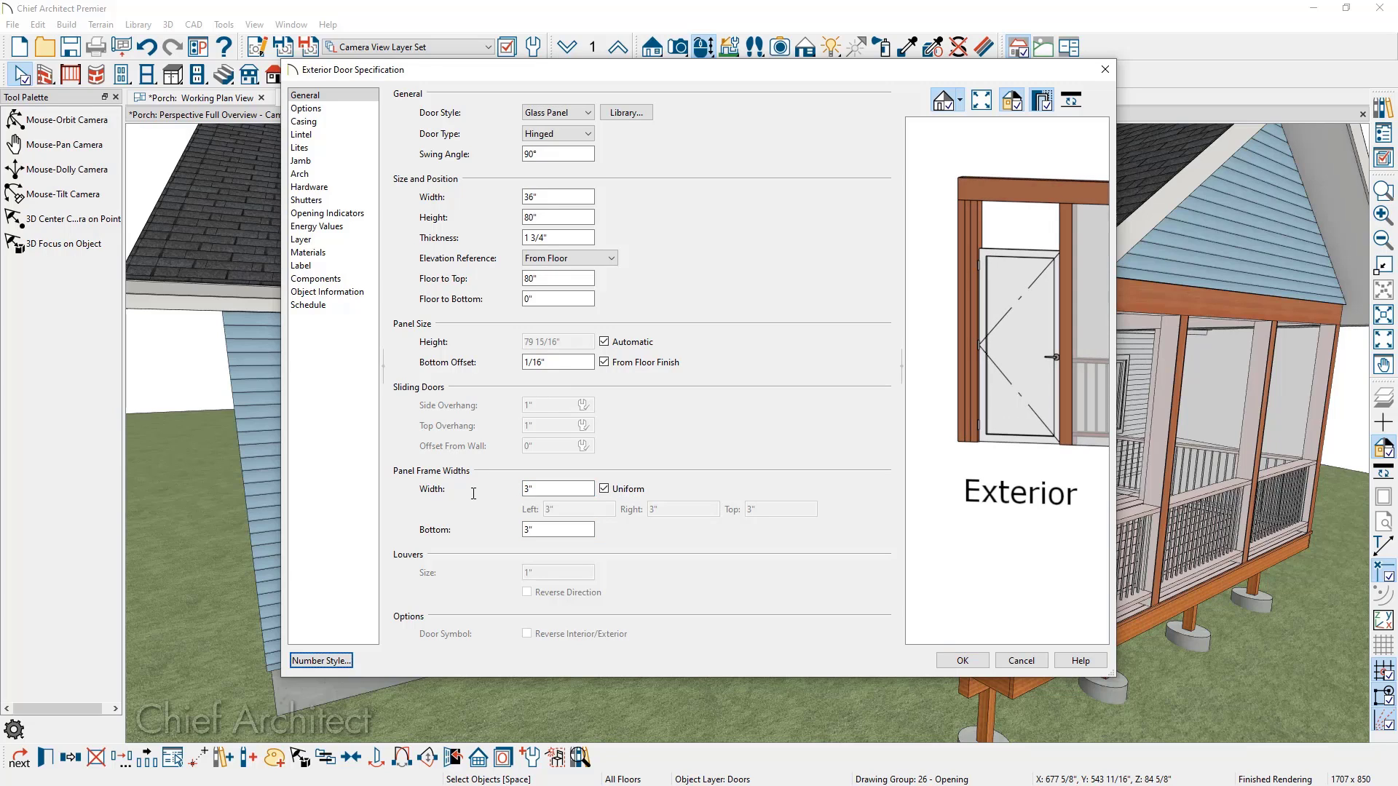
Turn off the interior casing, exterior casing and sill/threshold for the porch door
click(342, 124)
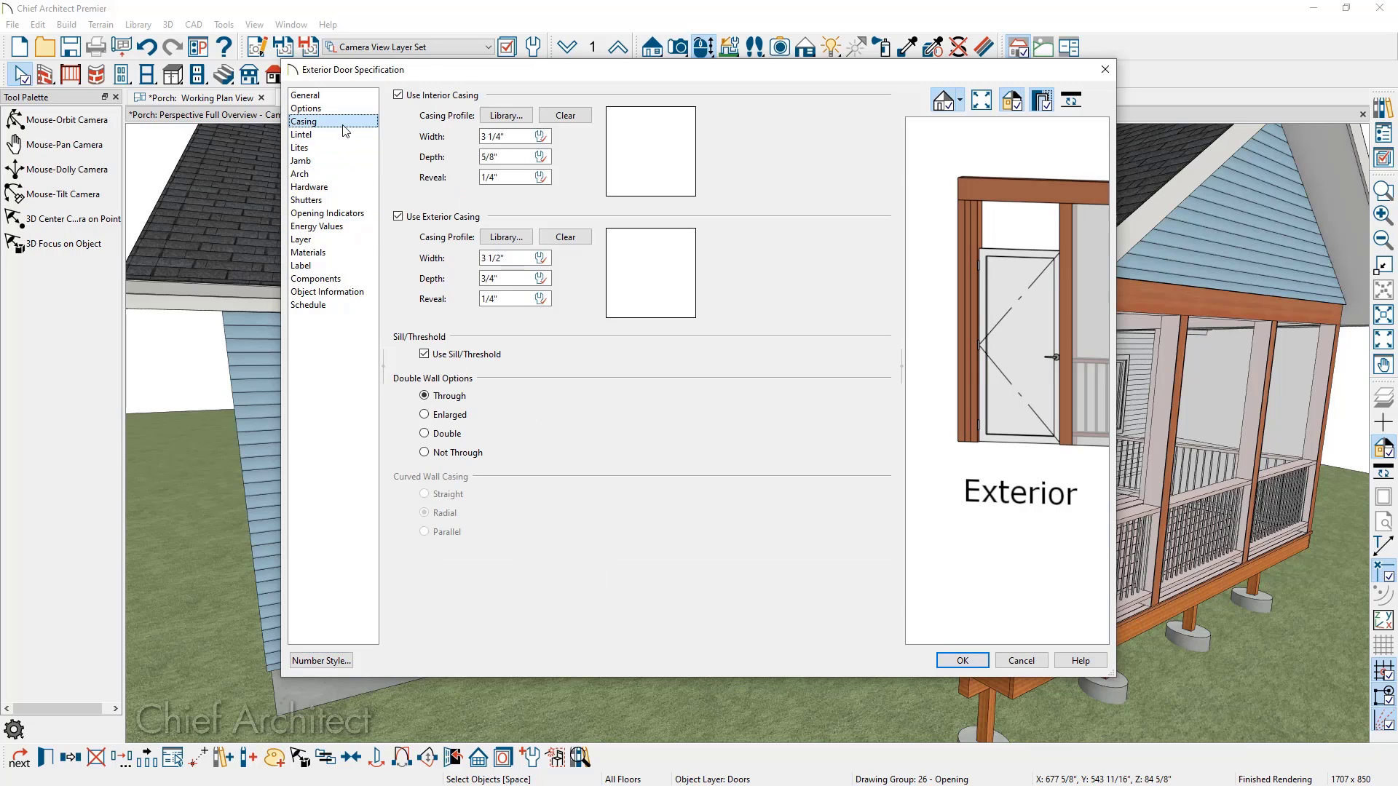
click(405, 98)
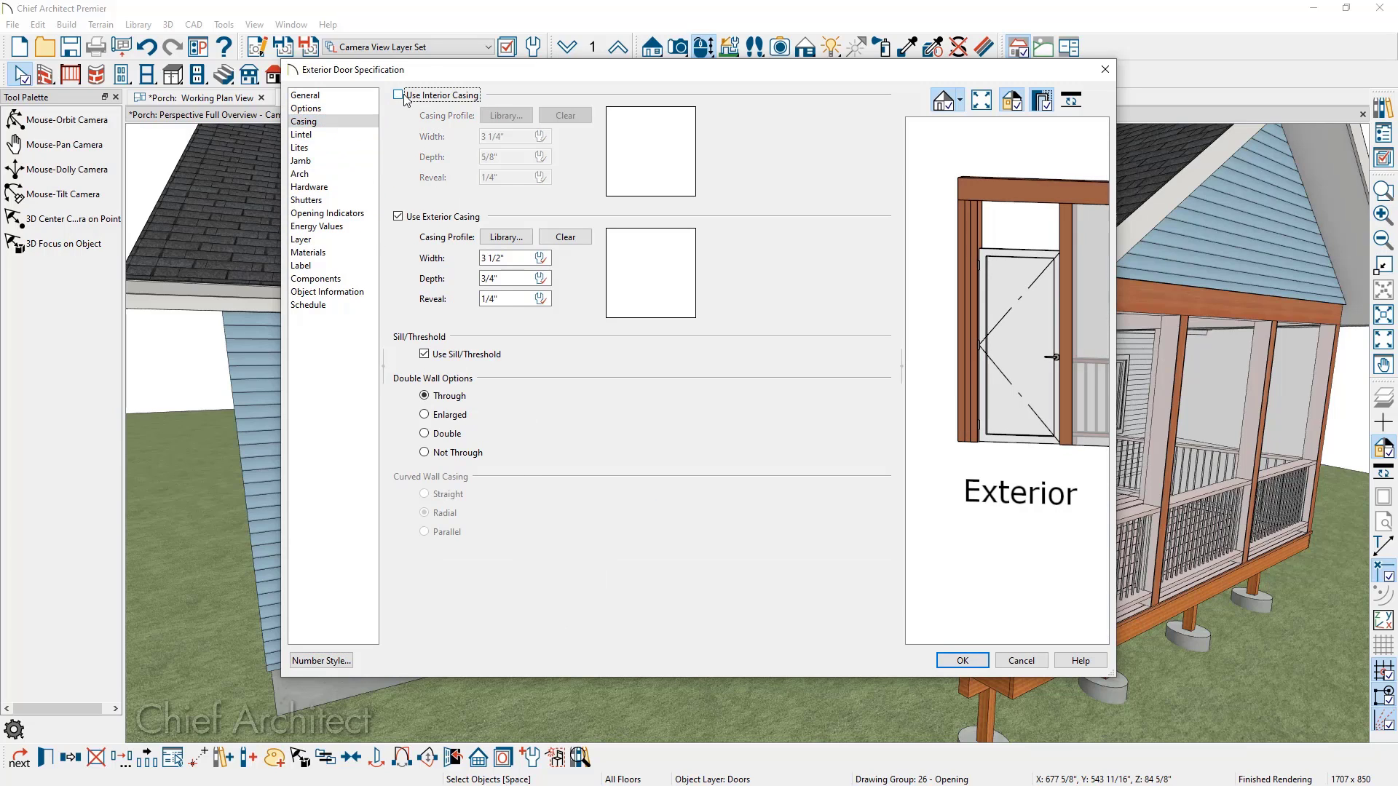
click(398, 217)
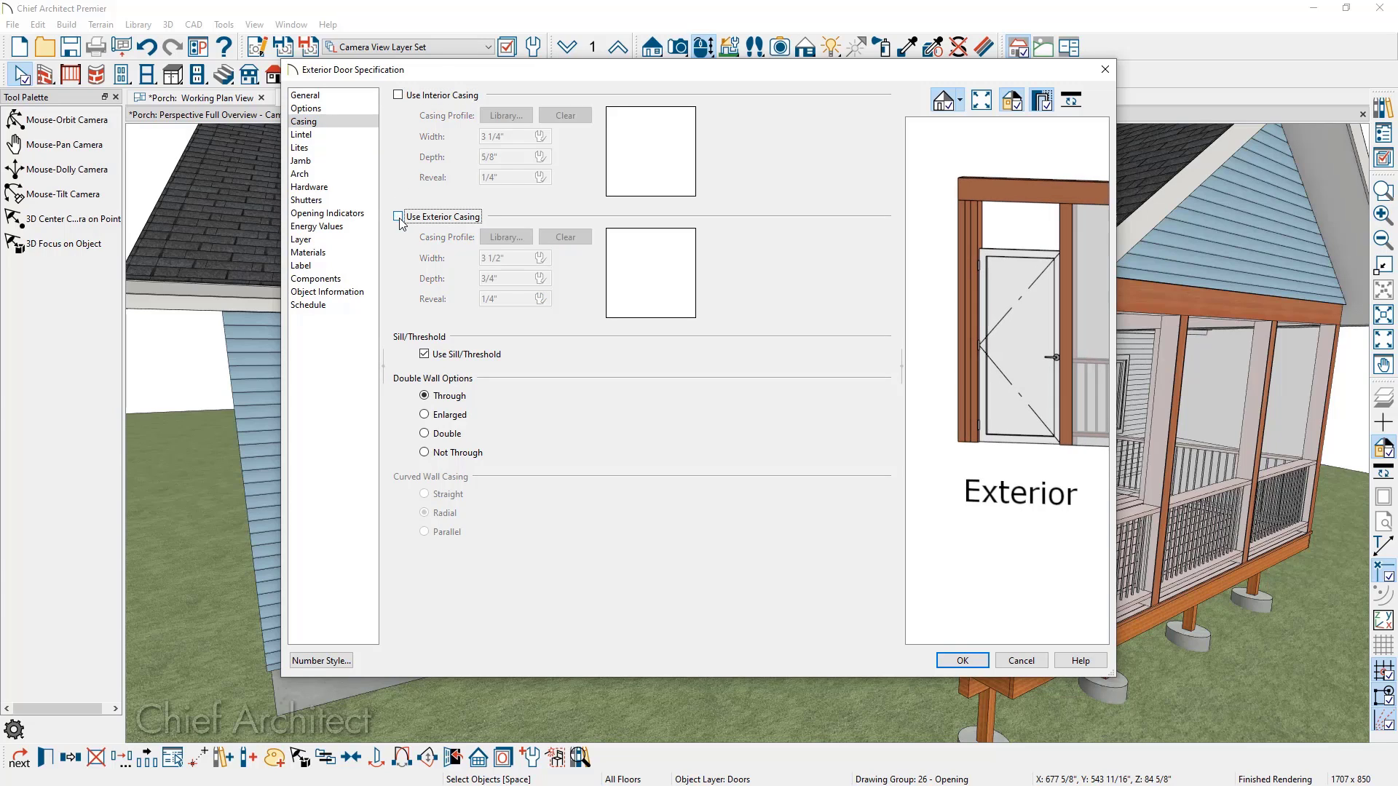
click(439, 356)
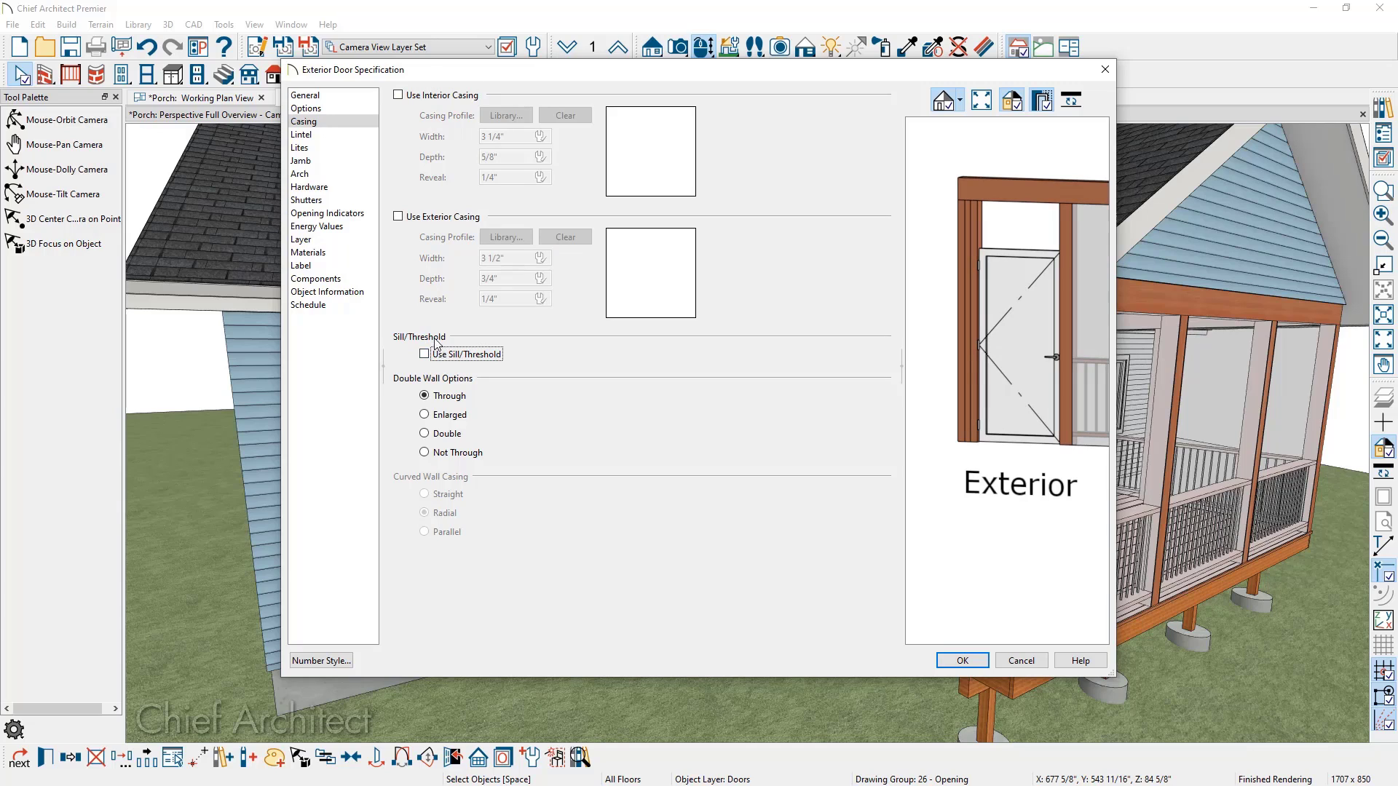
Set both the interior and exterior handles of the porch door to Knob and apply the door specification
click(368, 186)
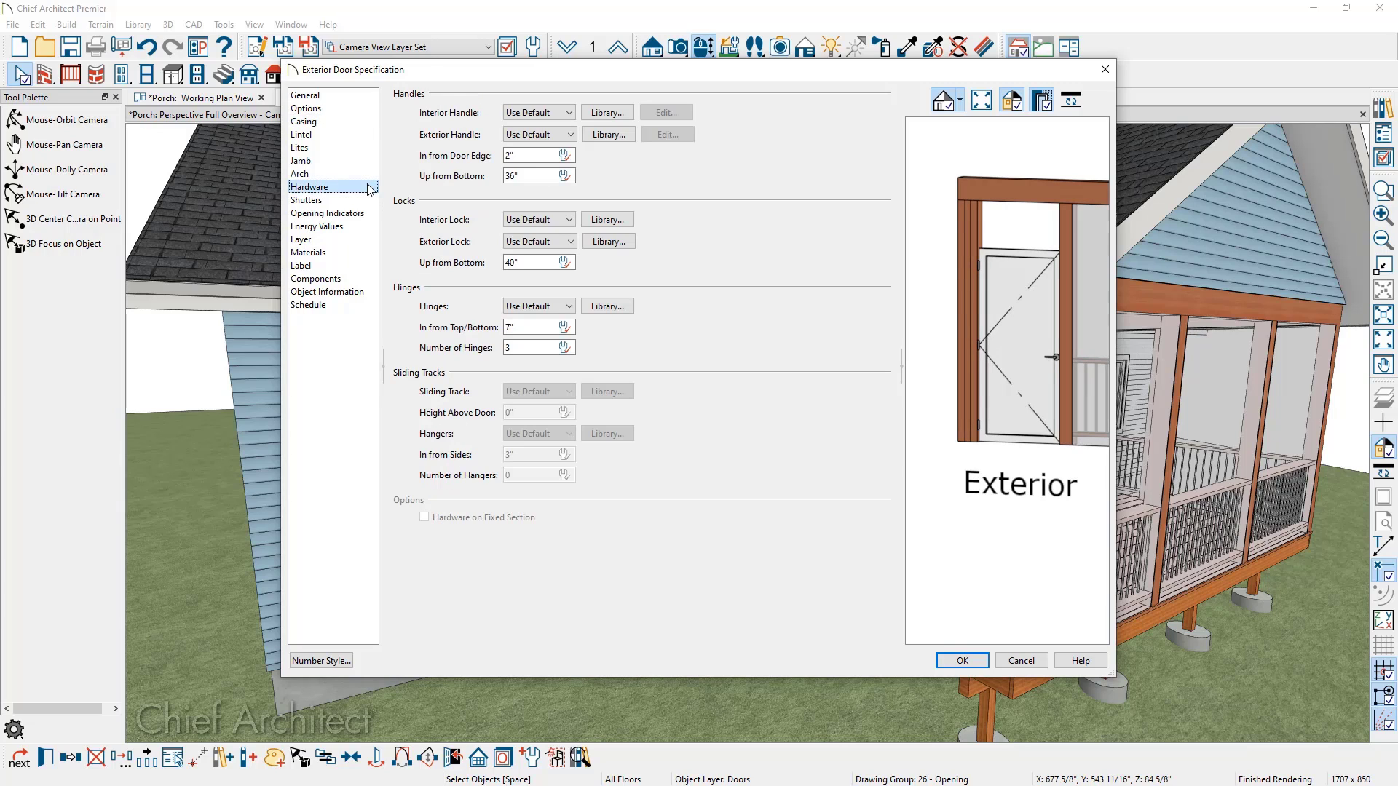
click(522, 114)
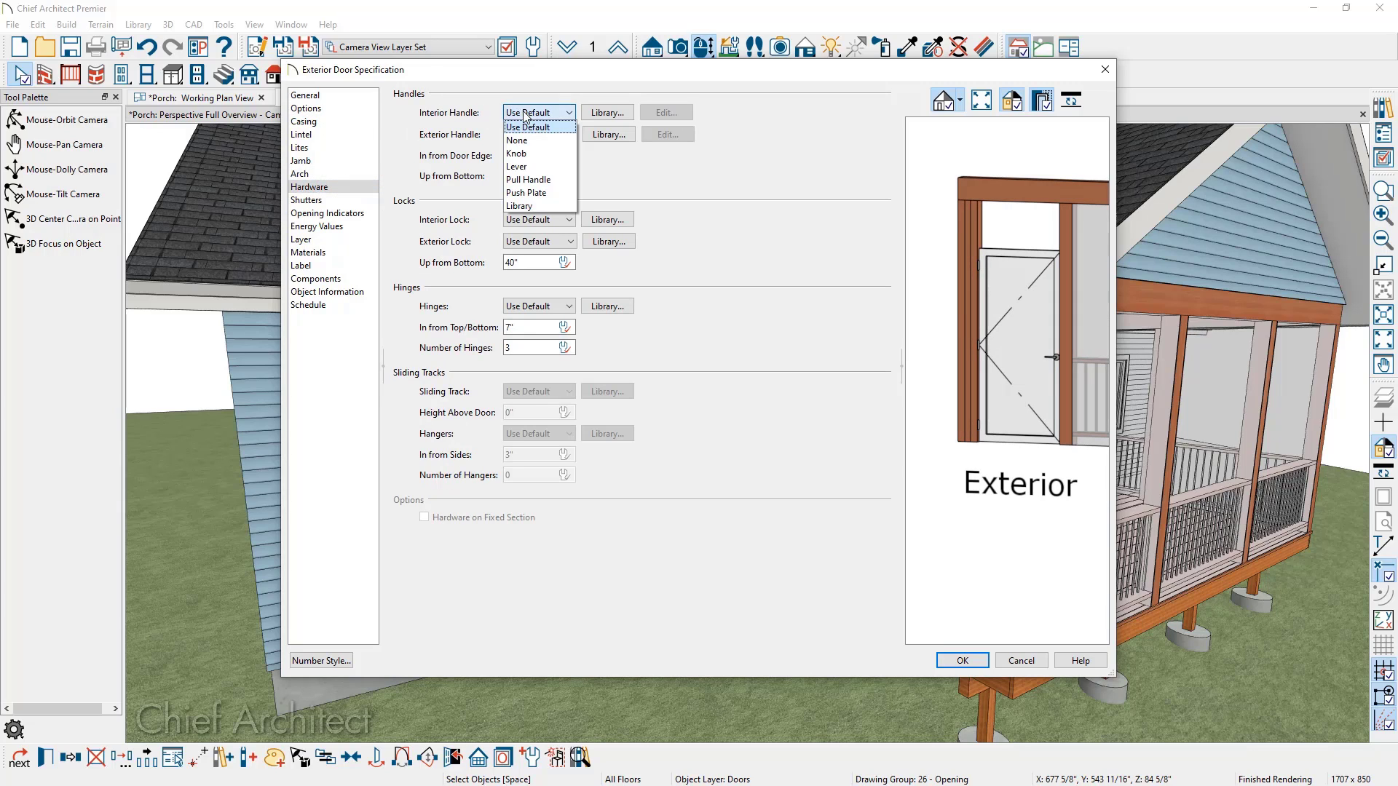
click(522, 142)
click(522, 136)
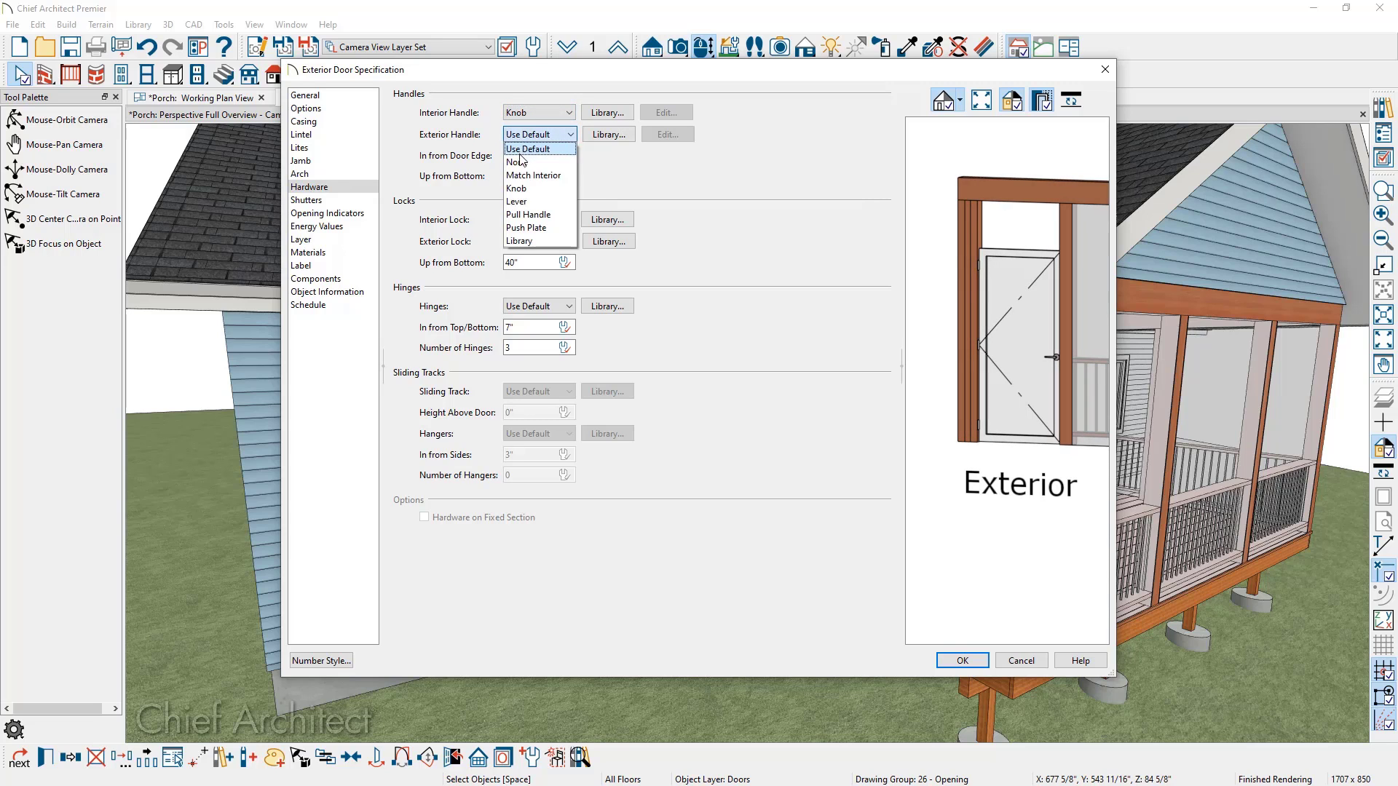
click(527, 166)
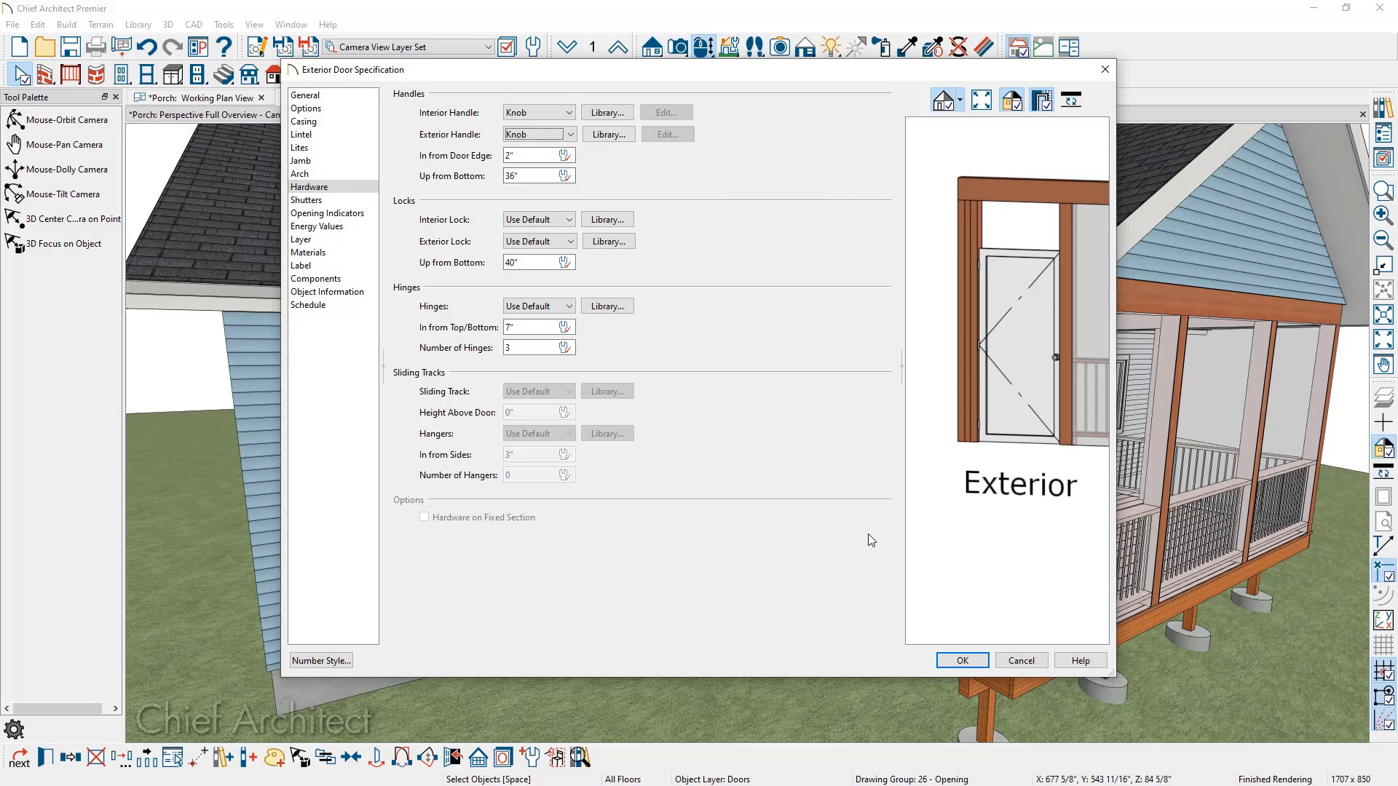
click(962, 660)
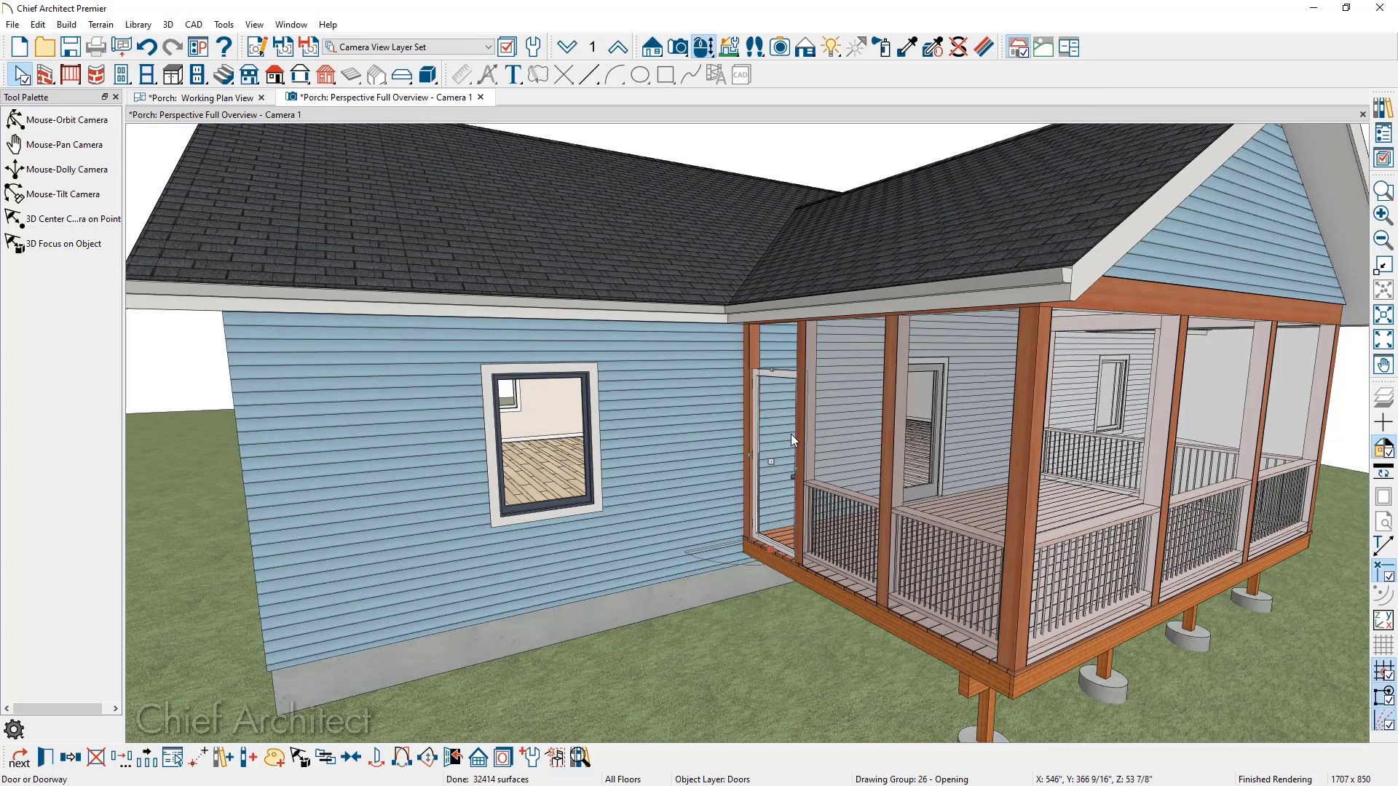
key(Escape)
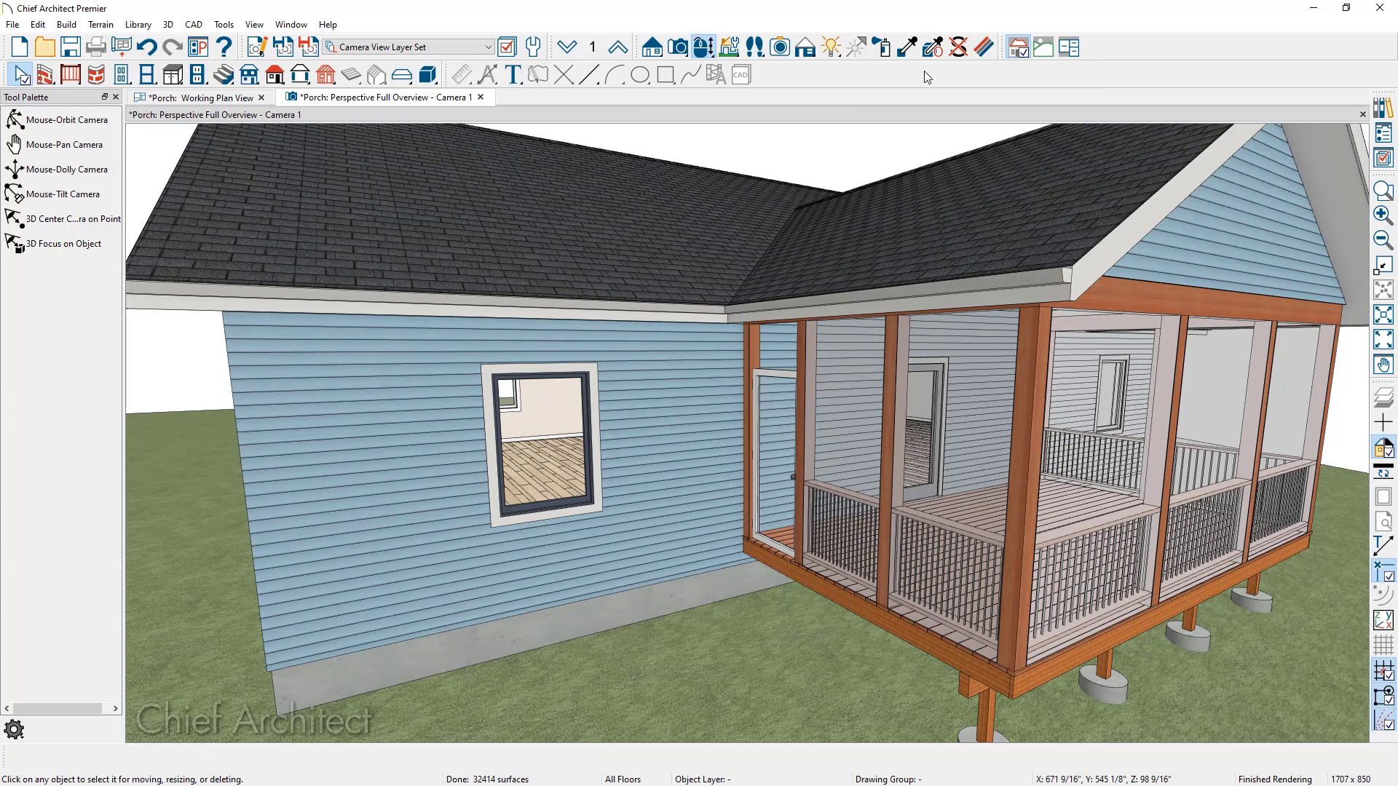
Copy the Screen material from a porch screen panel onto the glass of the new door with the material eyedropper
click(908, 48)
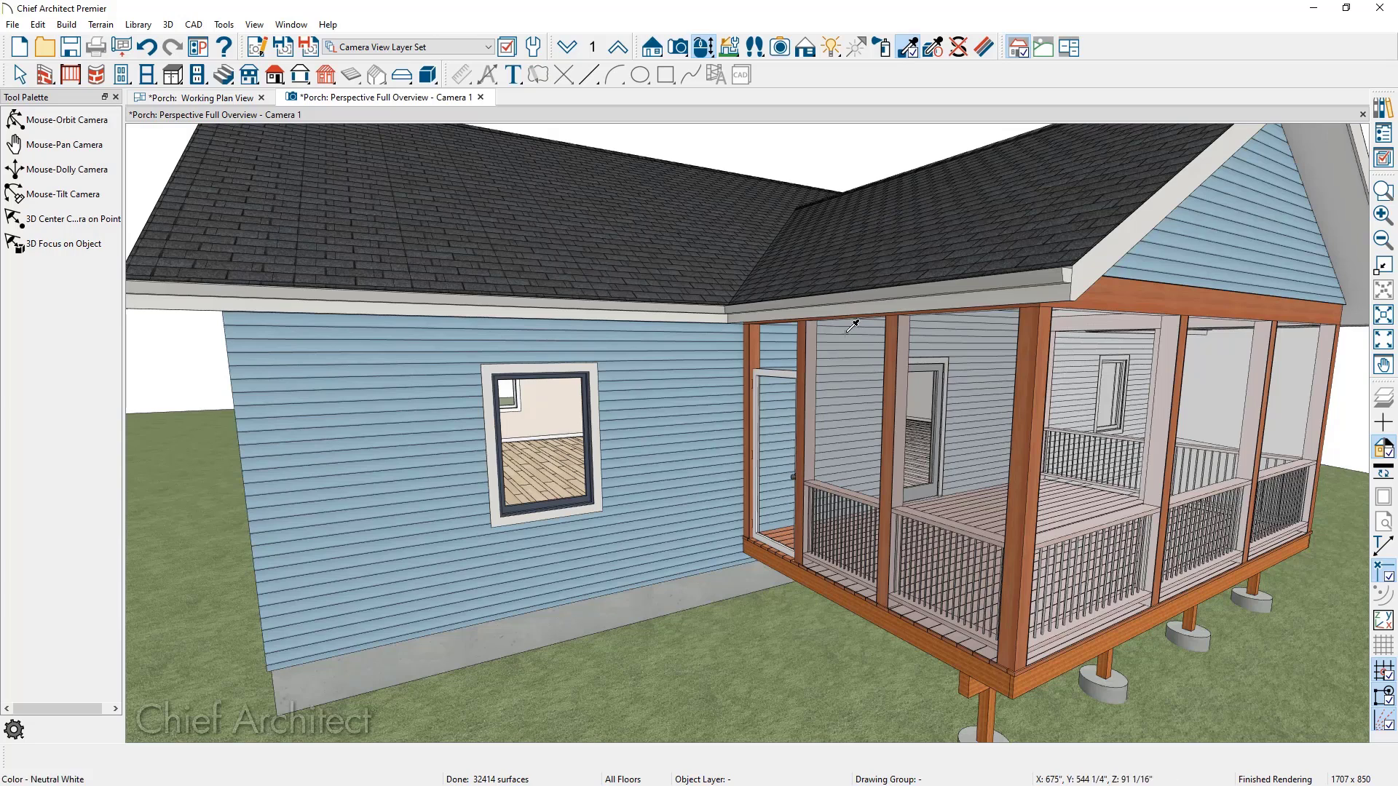
click(857, 351)
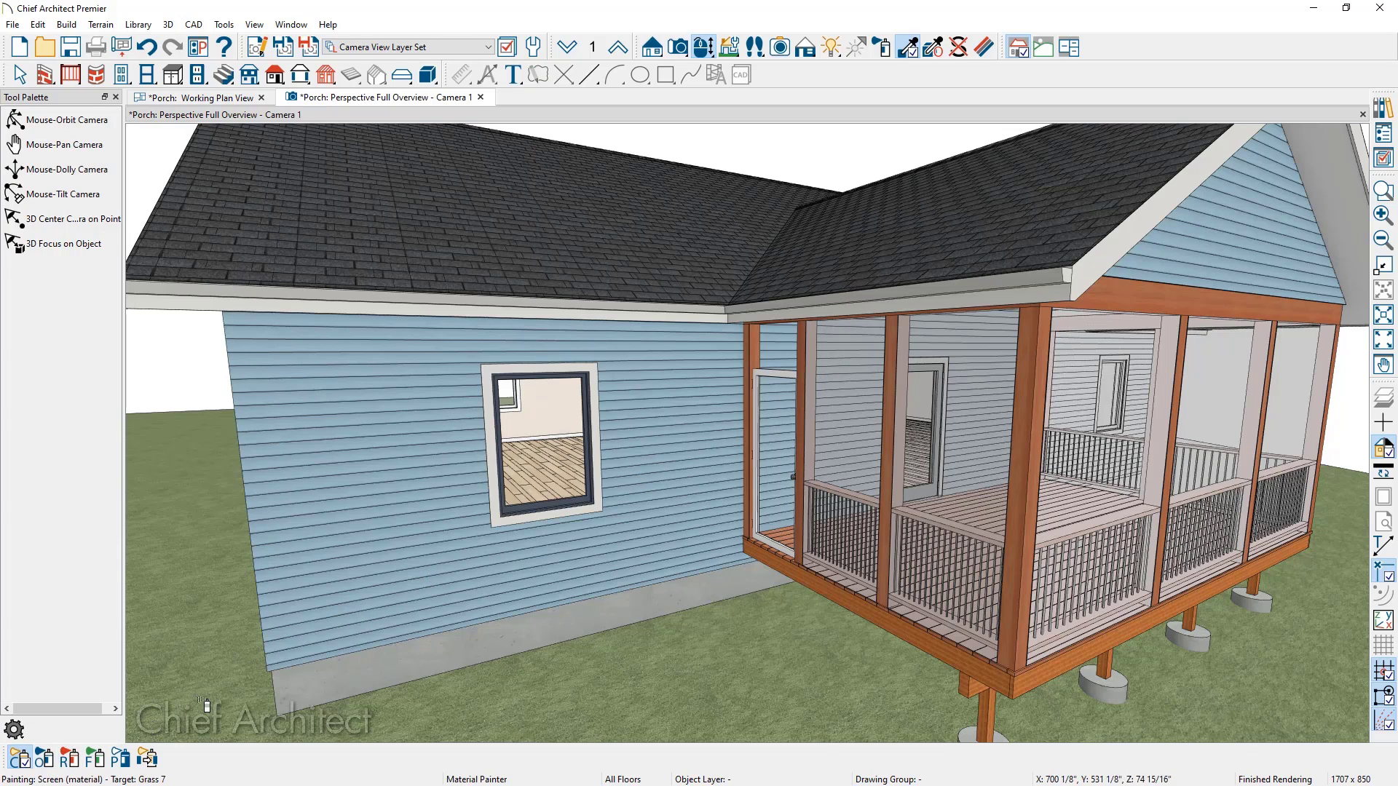
click(783, 434)
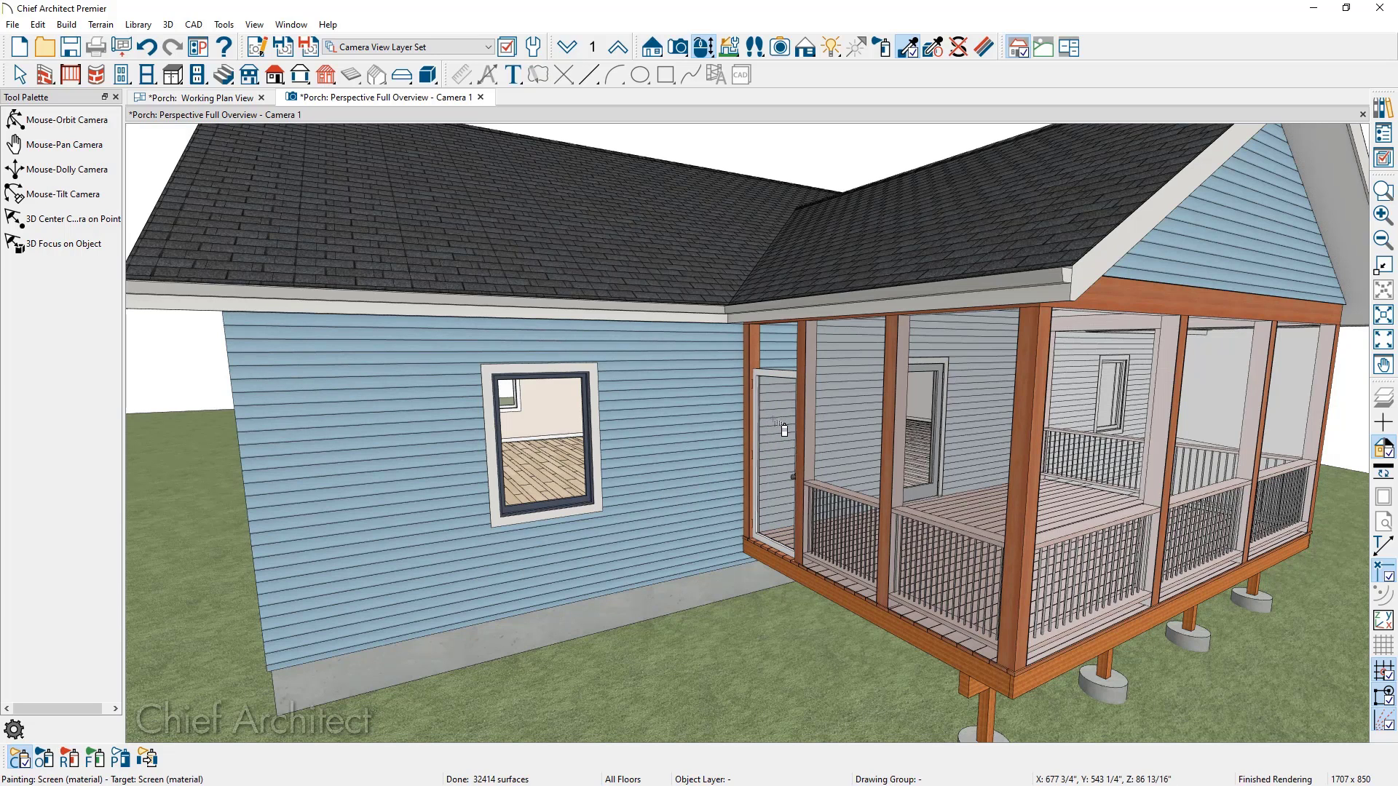
key(Escape)
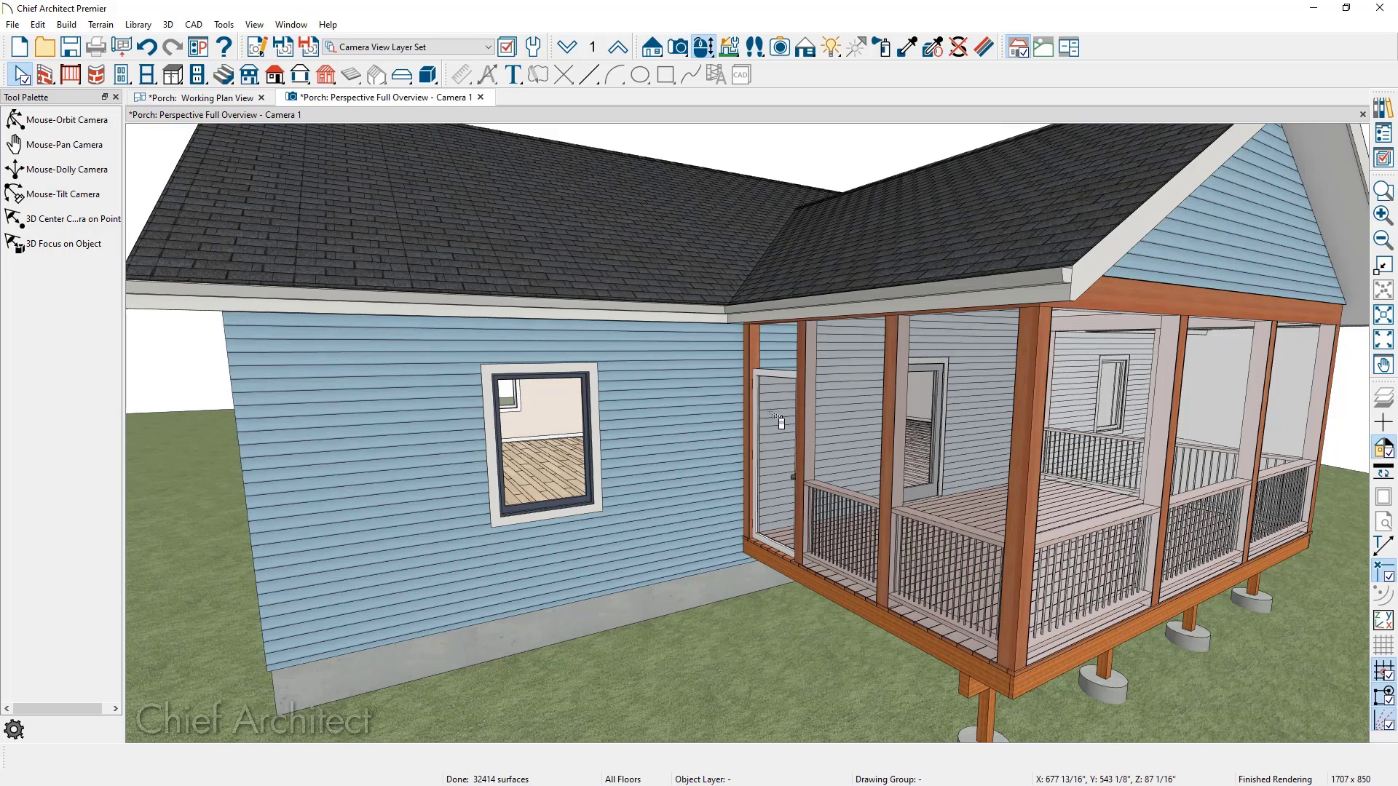
Compare the new porch door with the door opening in the finished porch image Complete.jpg
click(773, 415)
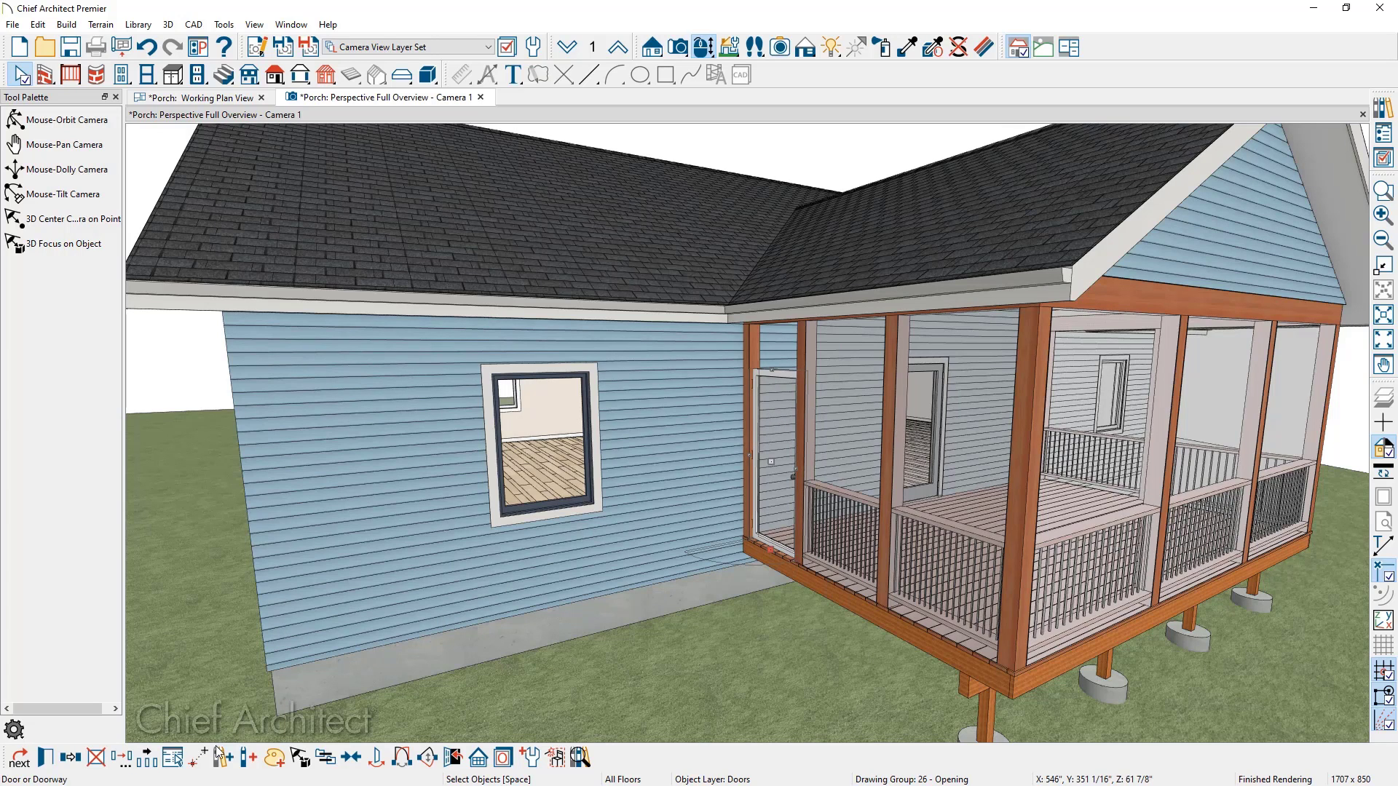
key(Escape)
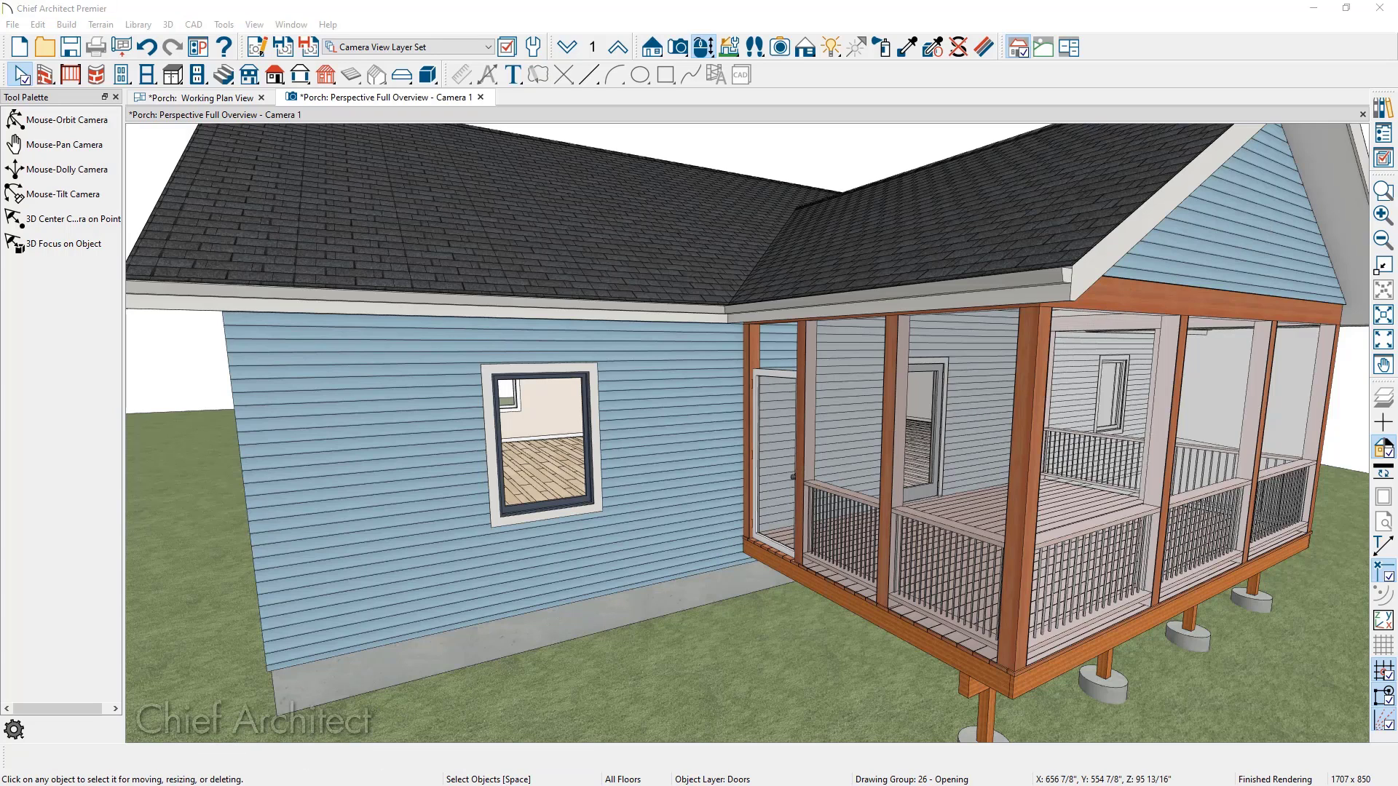
drag(1397, 62, 808, 96)
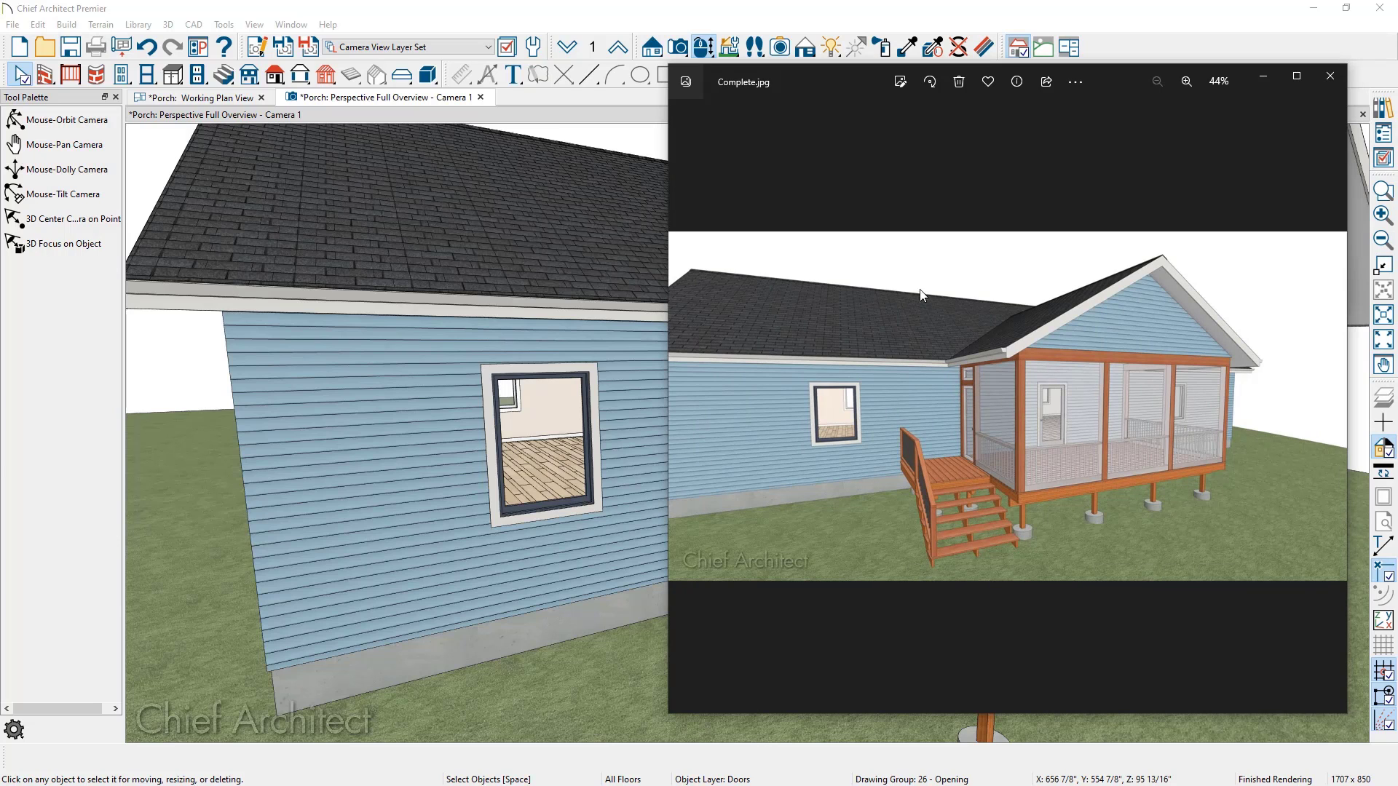
drag(836, 95, 1397, 73)
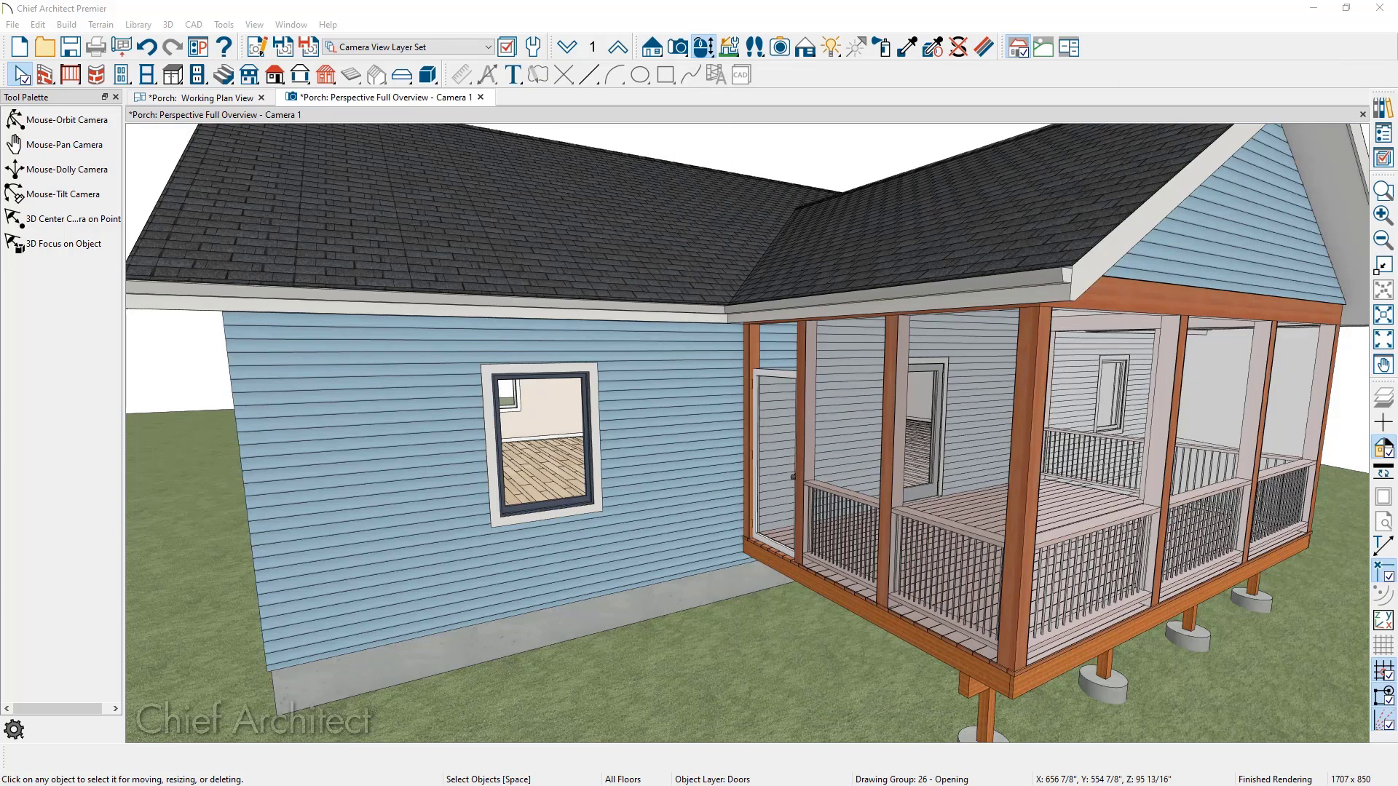
In the Working Plan View, draw a narrow 3D solid about 37 inches long inside the porch beside the new door
click(191, 99)
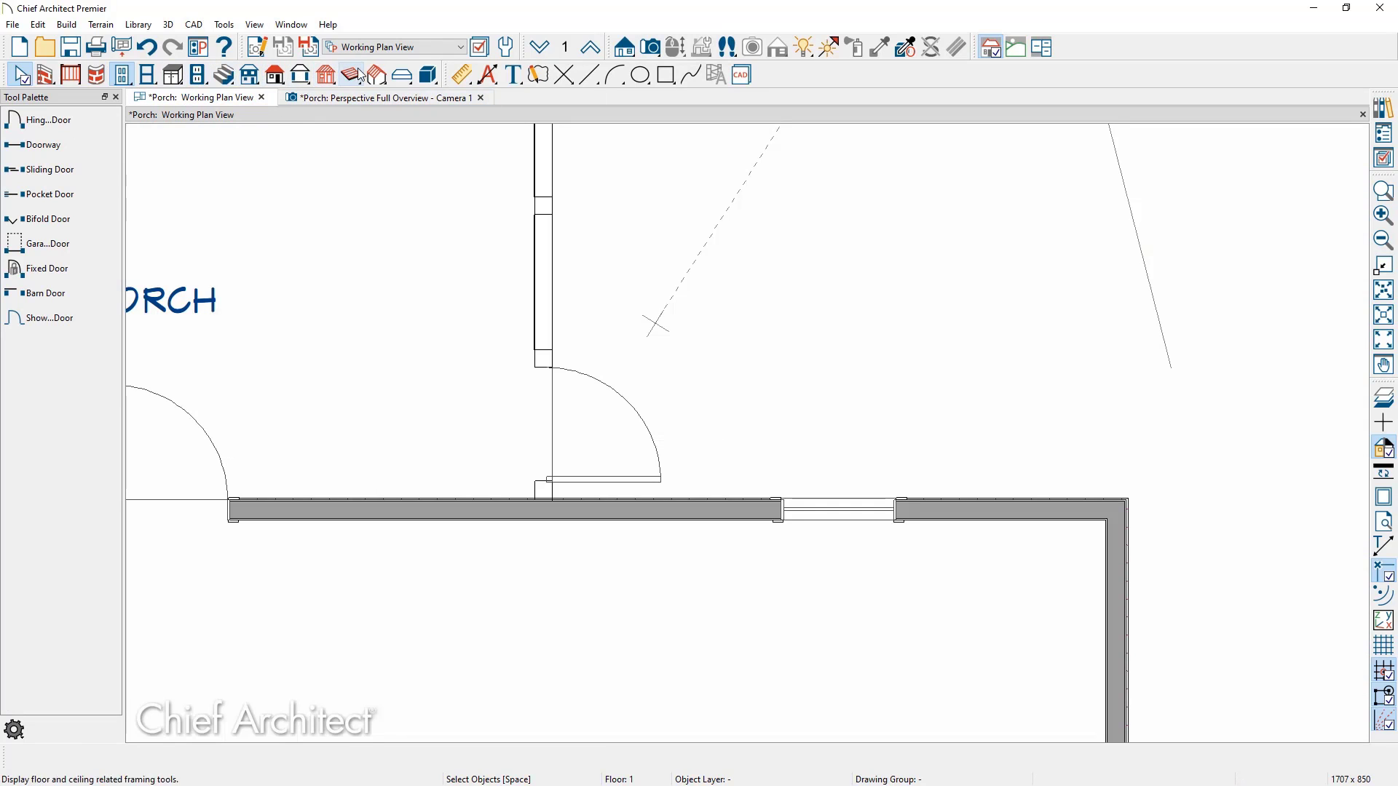
click(430, 76)
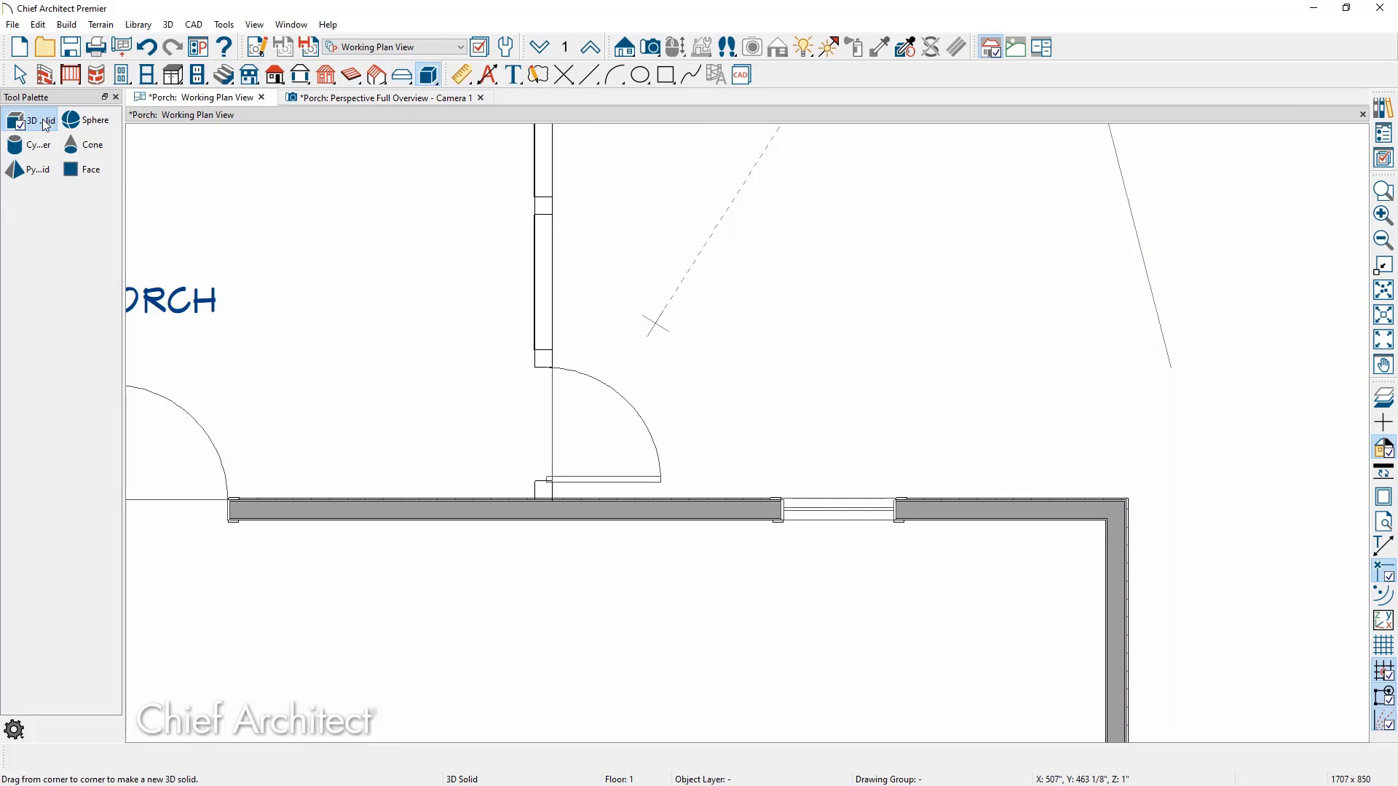
drag(456, 322, 474, 440)
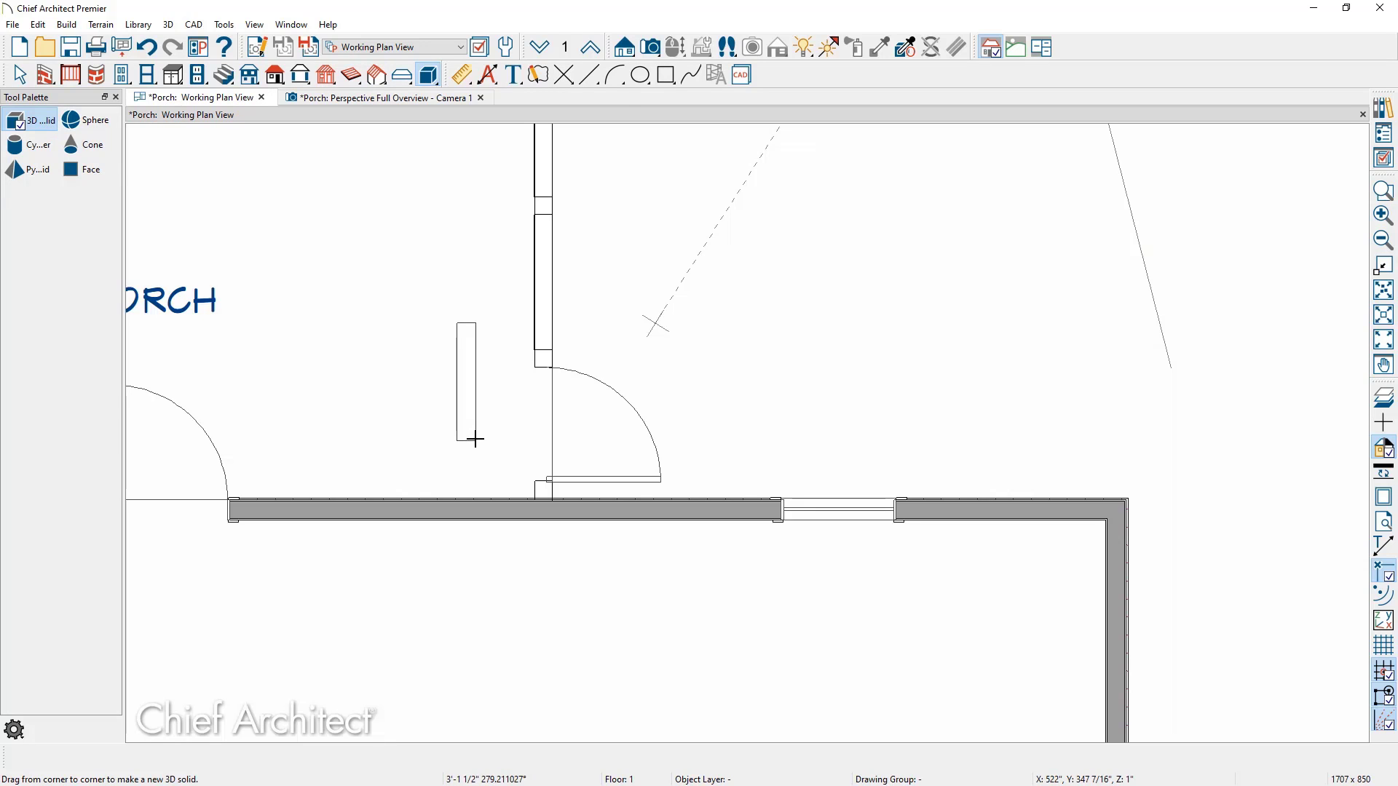
Set the 3D solid's width to 5 1/2 inches, depth to 36 inches and height to 3 1/2 inches
double_click(473, 439)
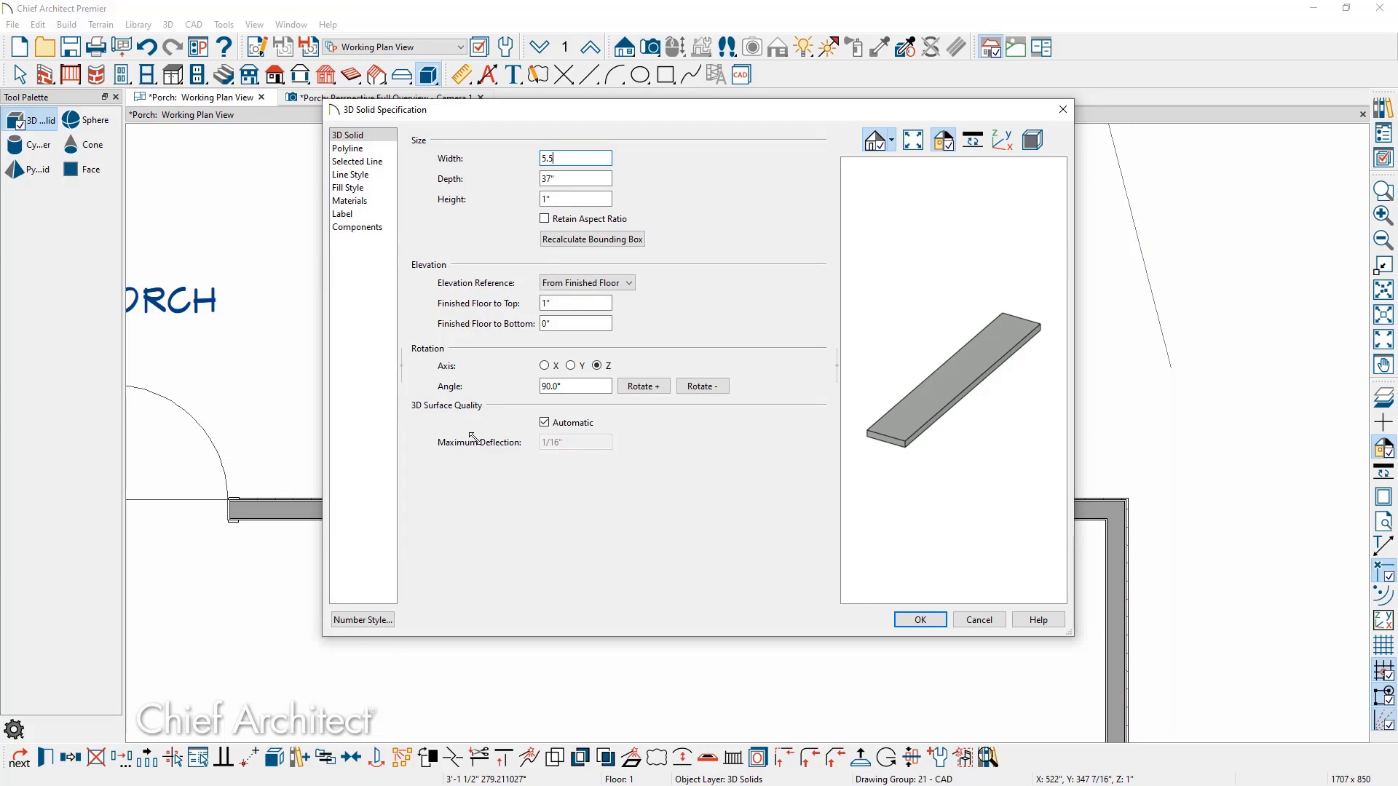
text(5.5)
key(Tab)
text(3)
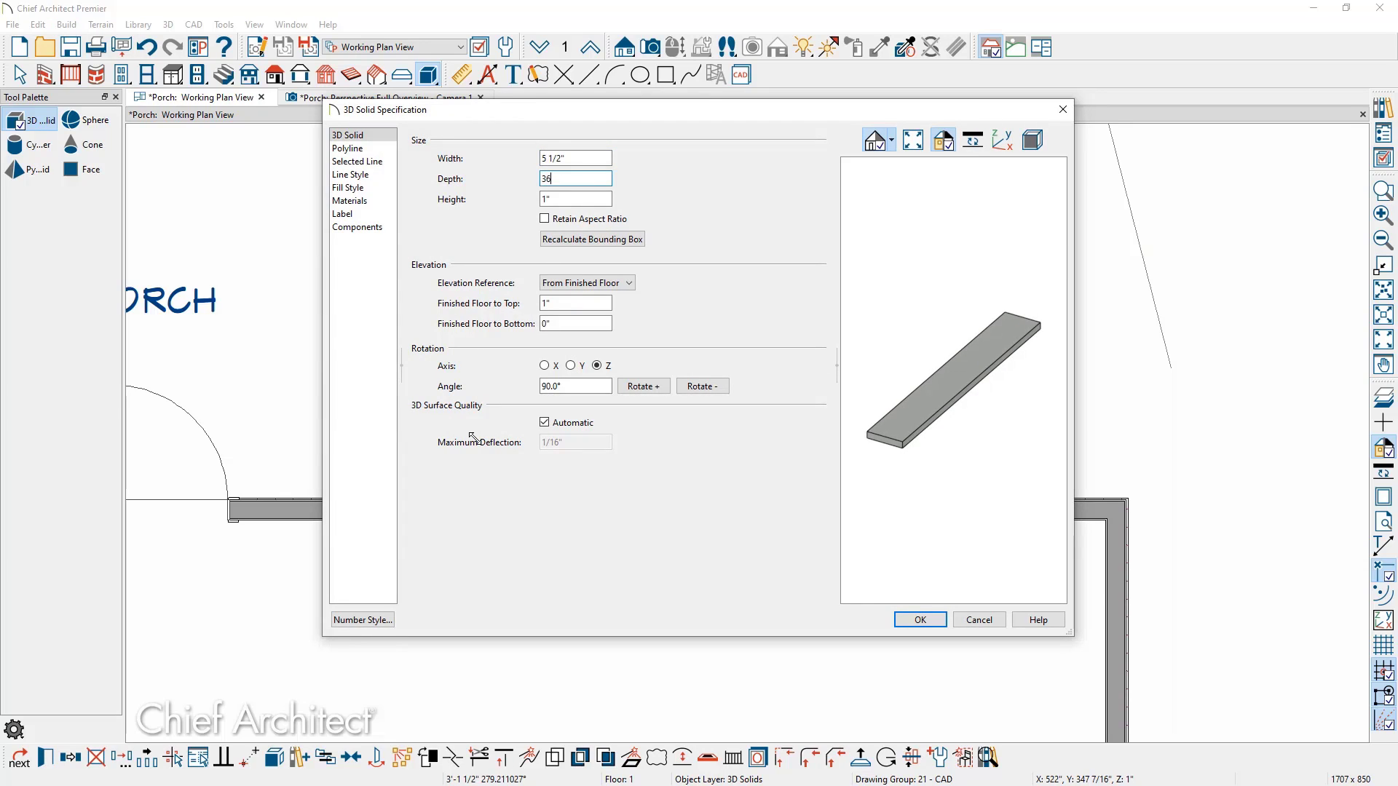
text(6)
key(Tab)
text(3.)
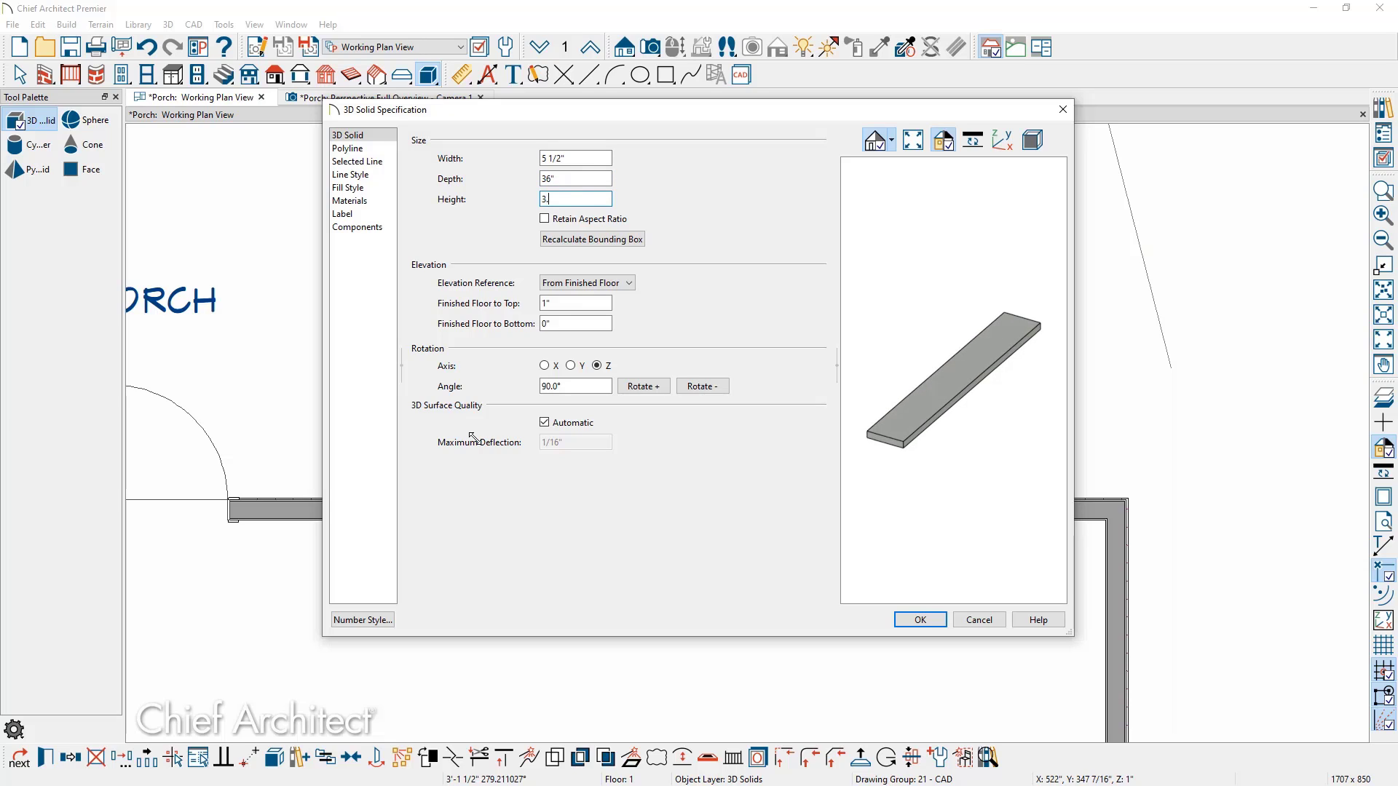
text(5)
key(Tab)
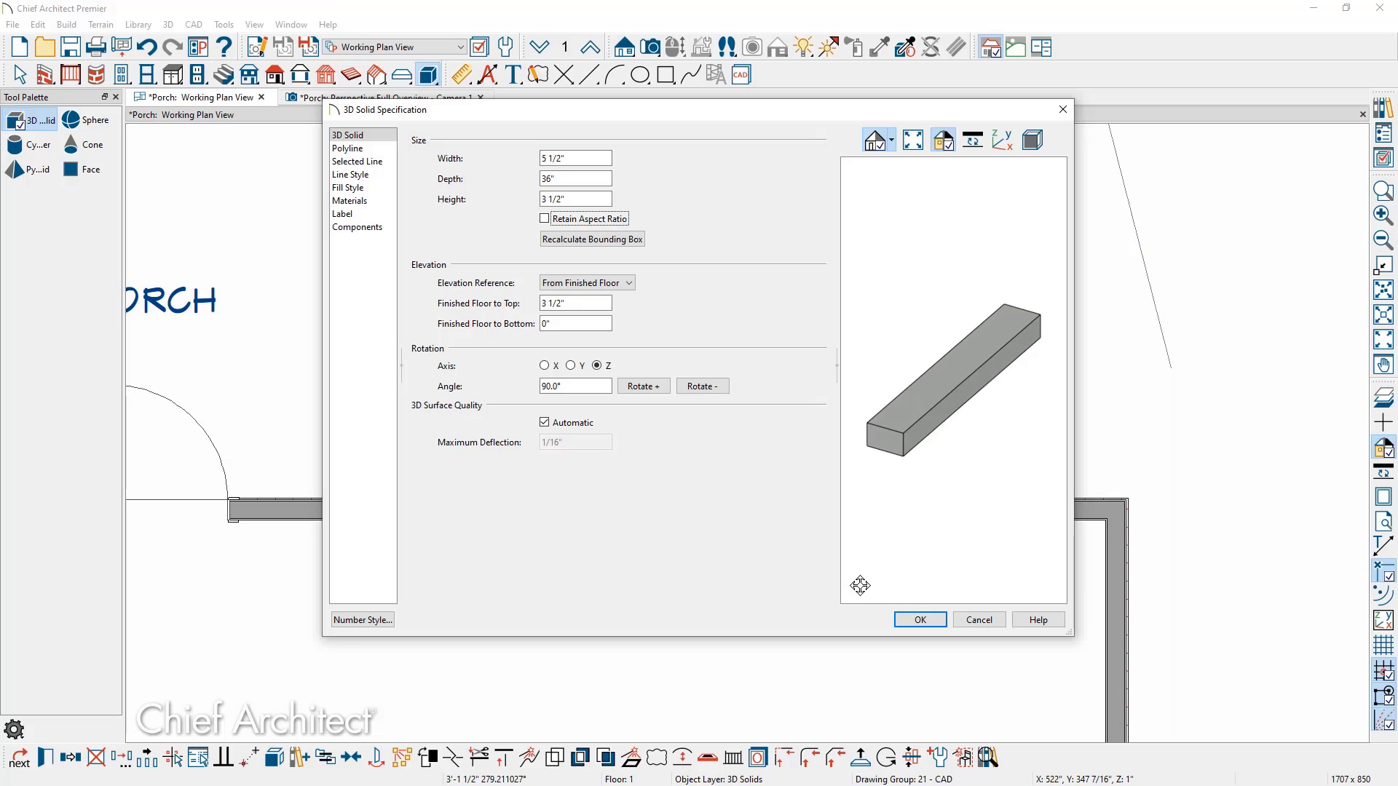
click(922, 620)
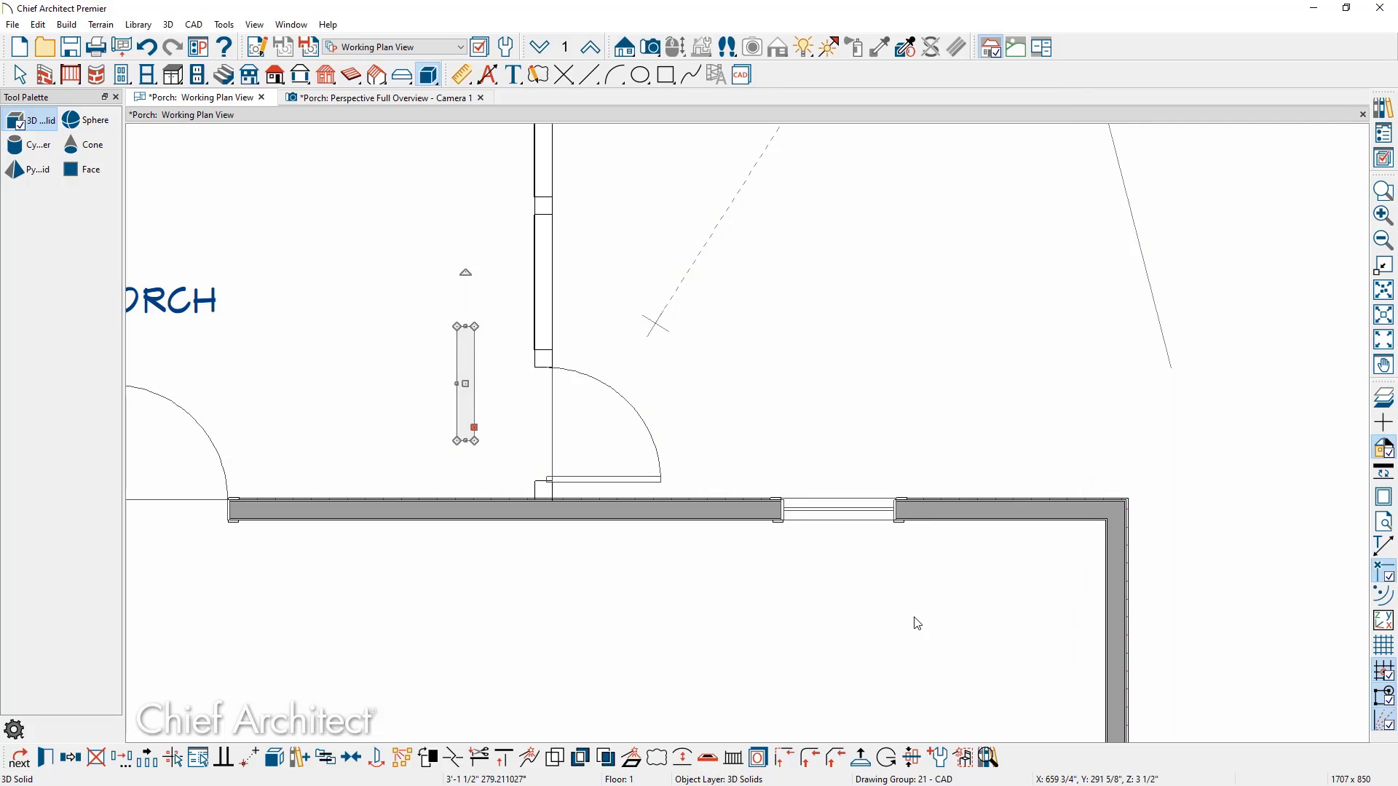
Center the 3D solid along the screen door opening and across the thickness of the porch railing wall
click(351, 758)
click(535, 428)
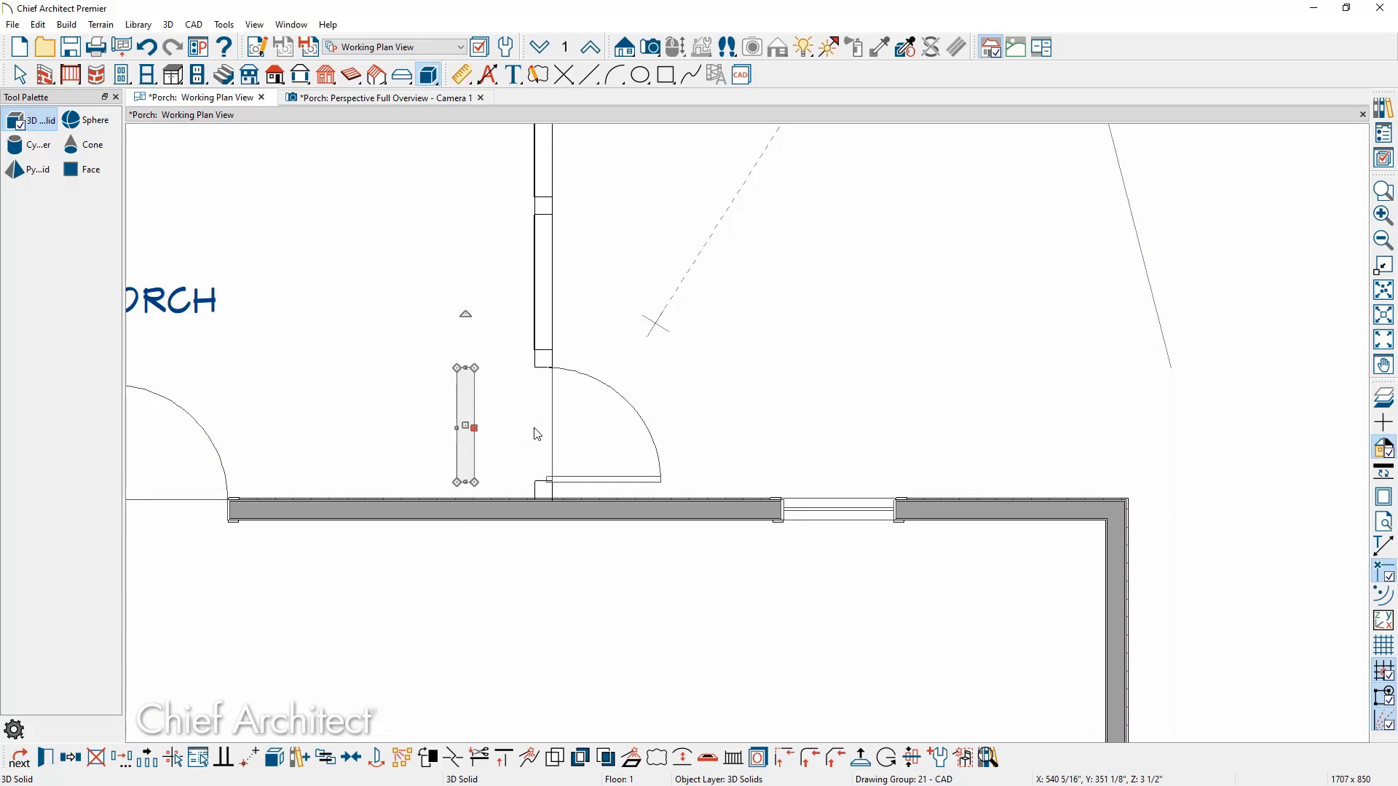
click(351, 758)
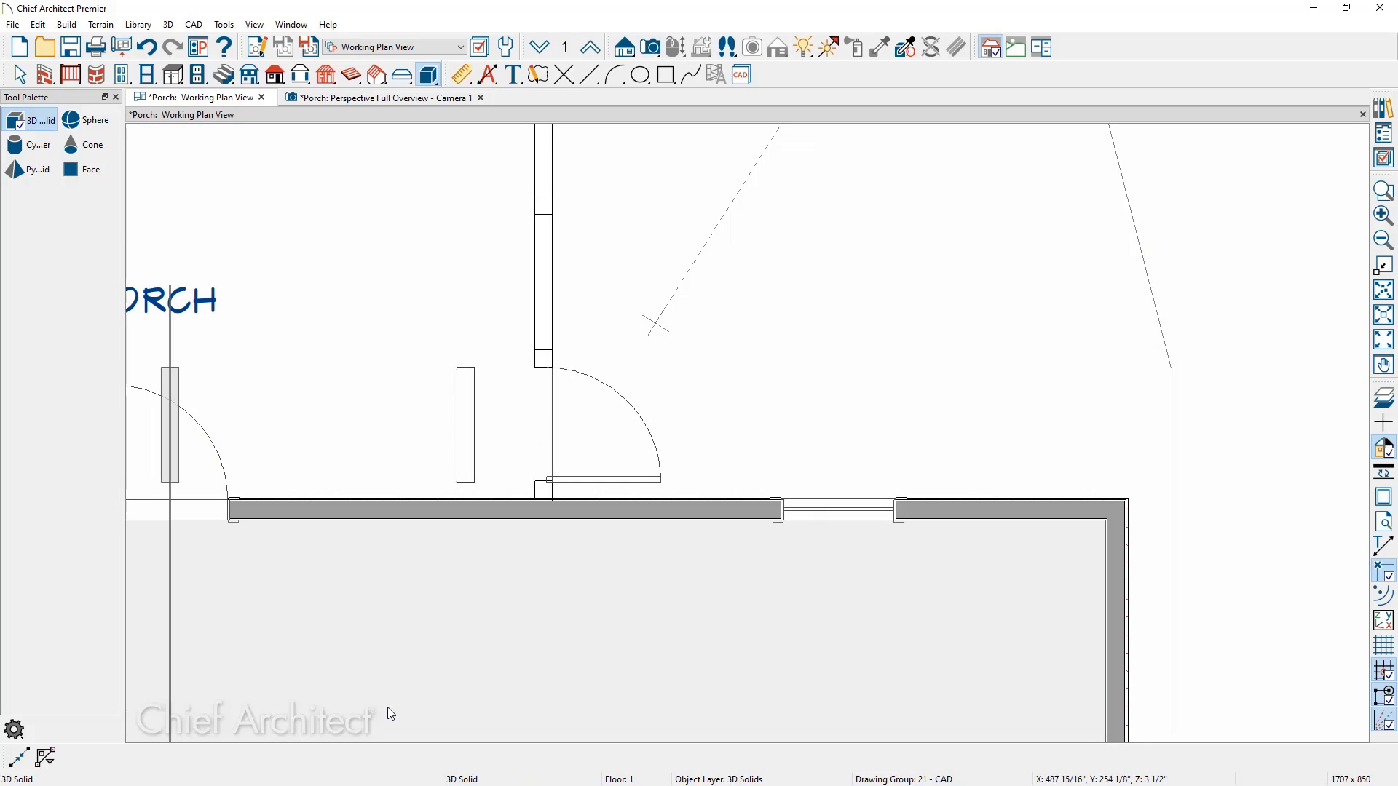
click(553, 354)
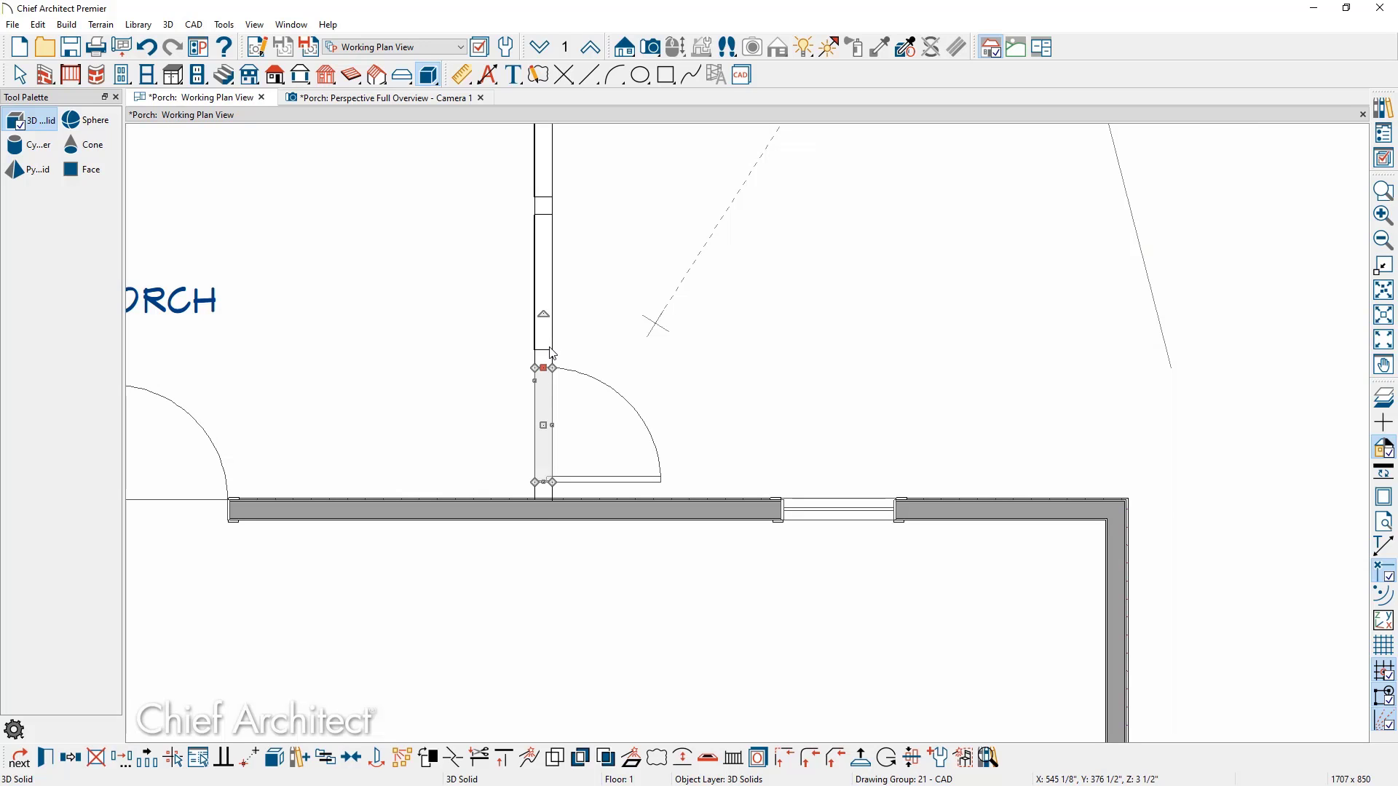
In the Perspective Full Overview, set the 3D solid's elevation reference to Absolute and its bottom elevation to 80 inches
click(409, 97)
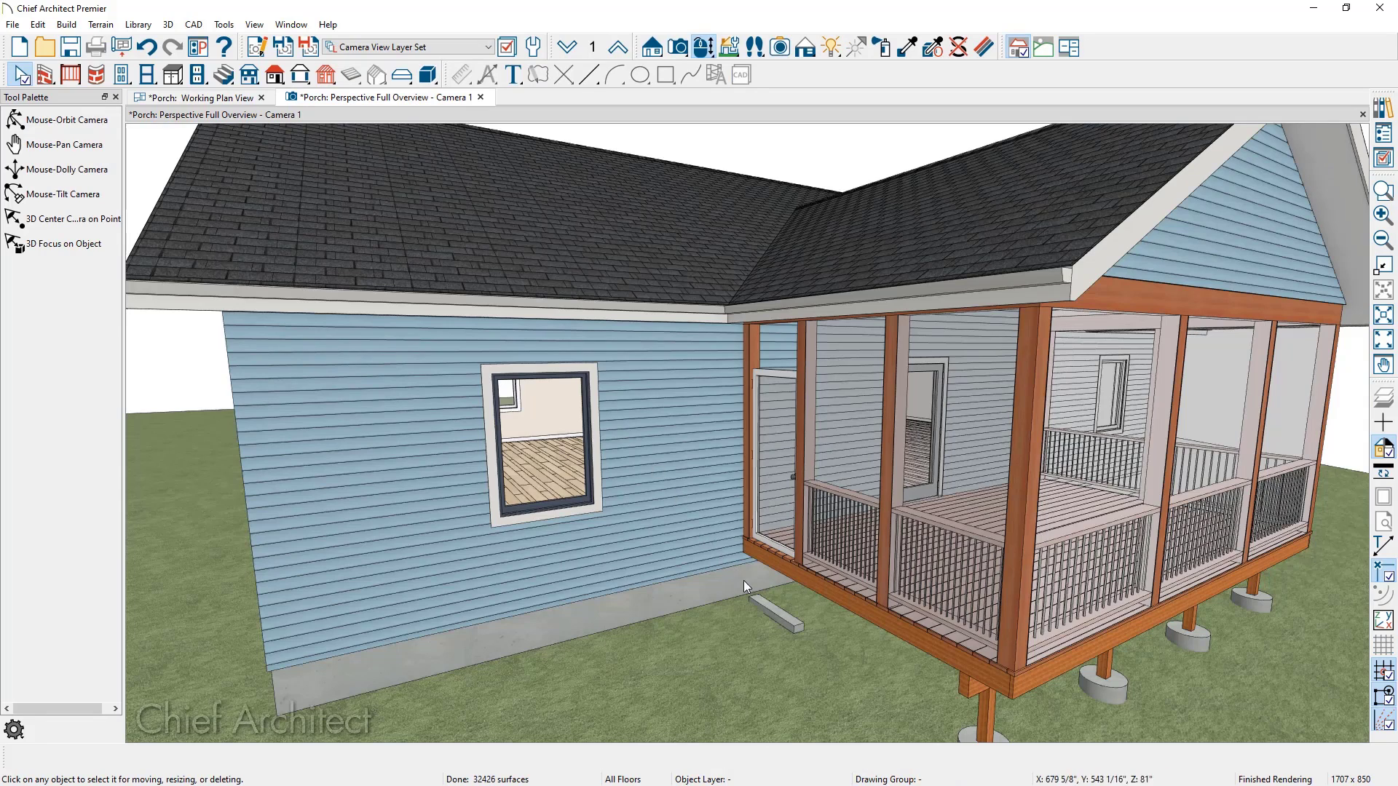
double_click(772, 610)
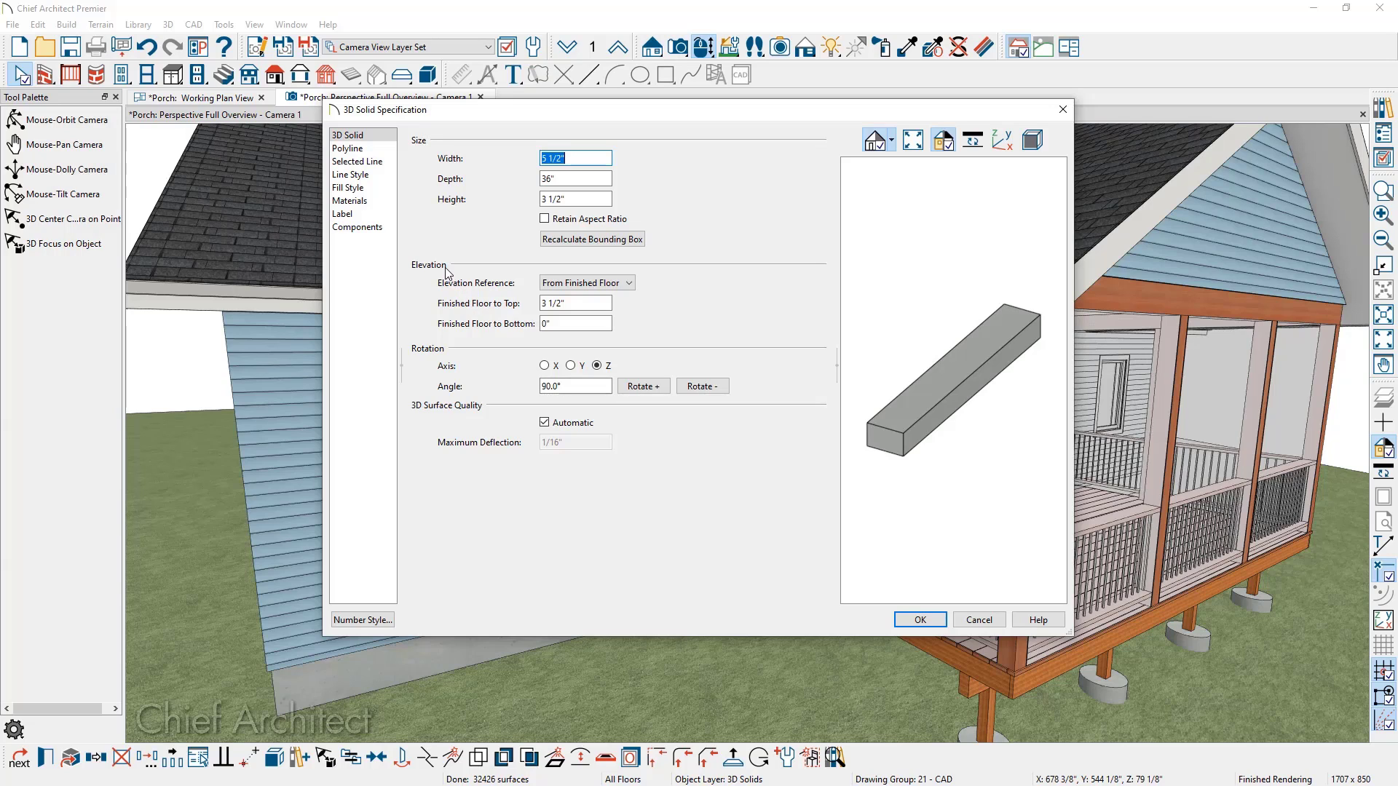
click(574, 285)
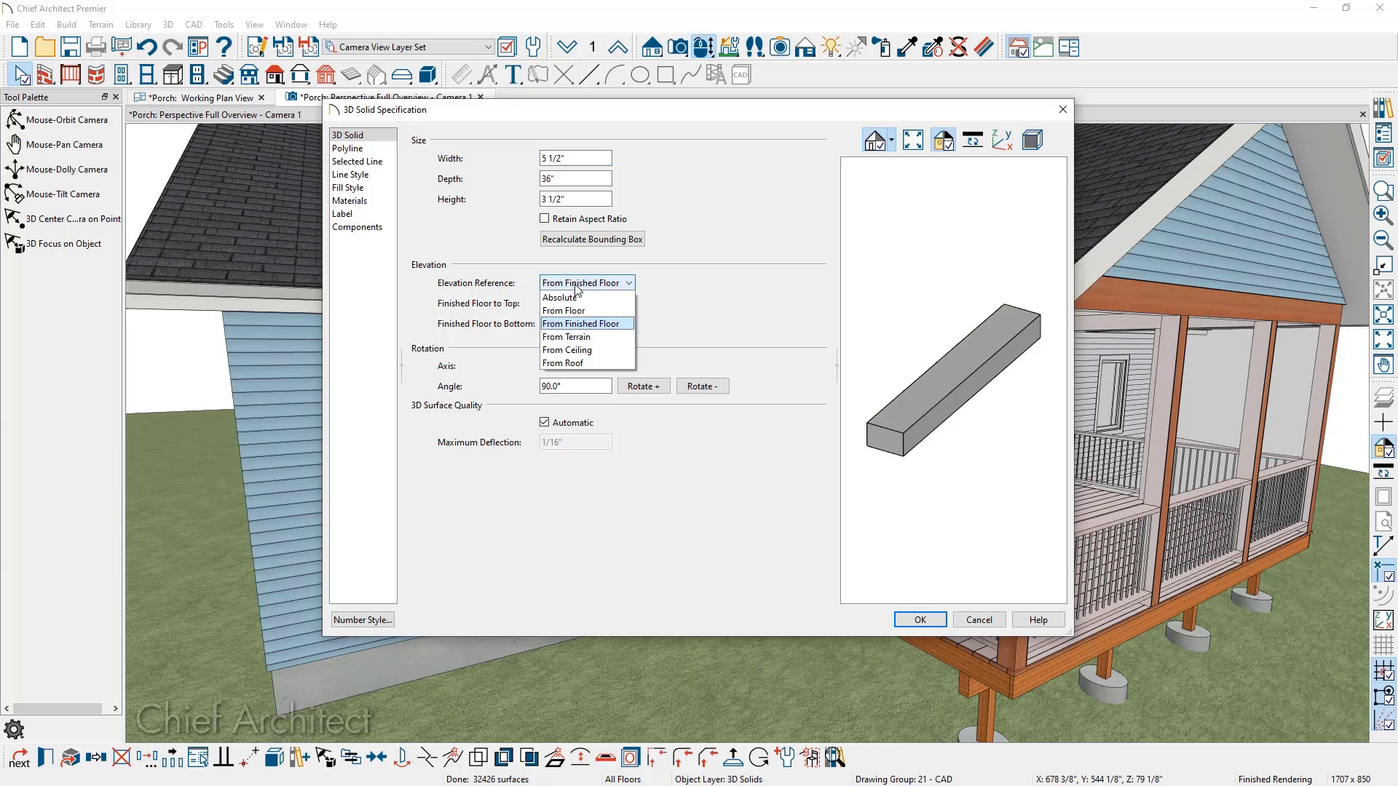
click(575, 299)
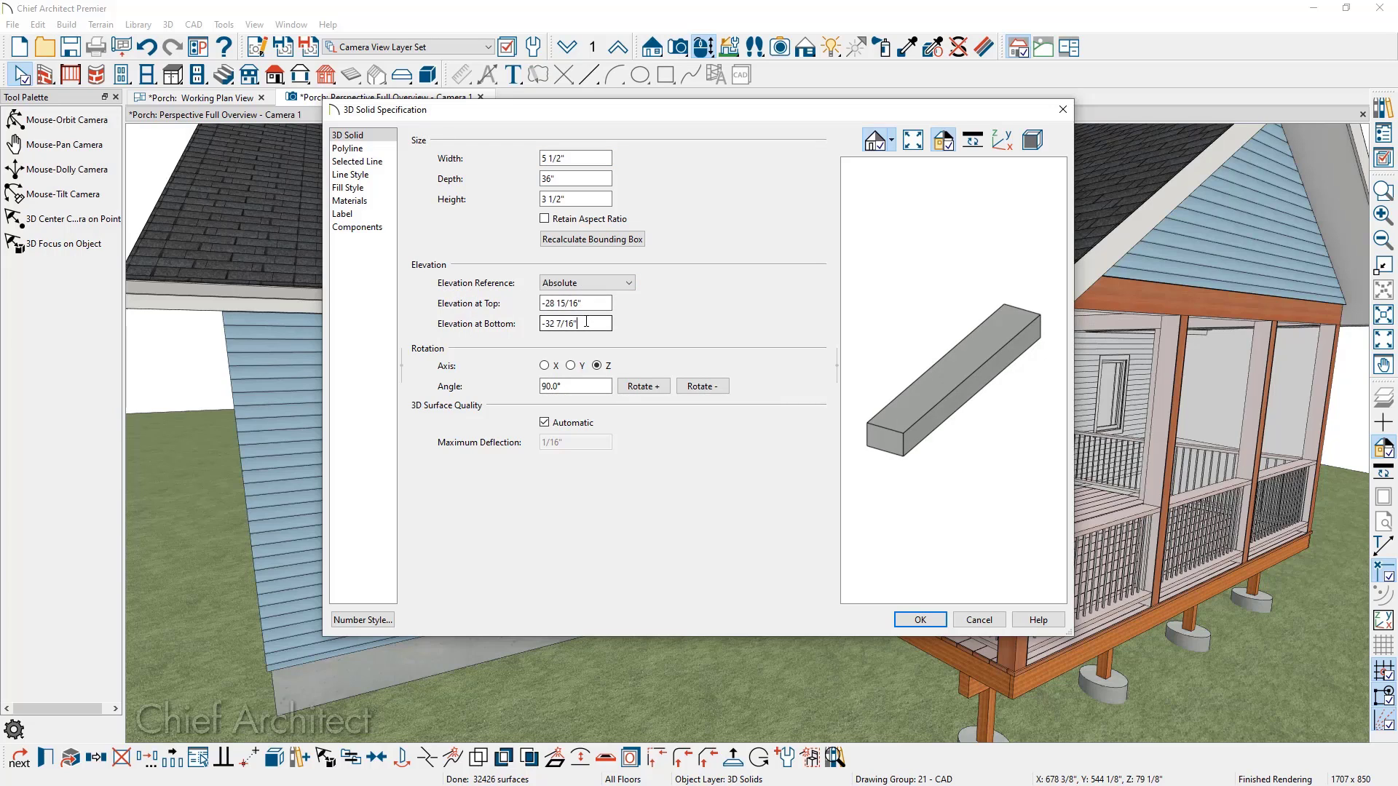
drag(583, 323, 519, 320)
text(80)
click(923, 620)
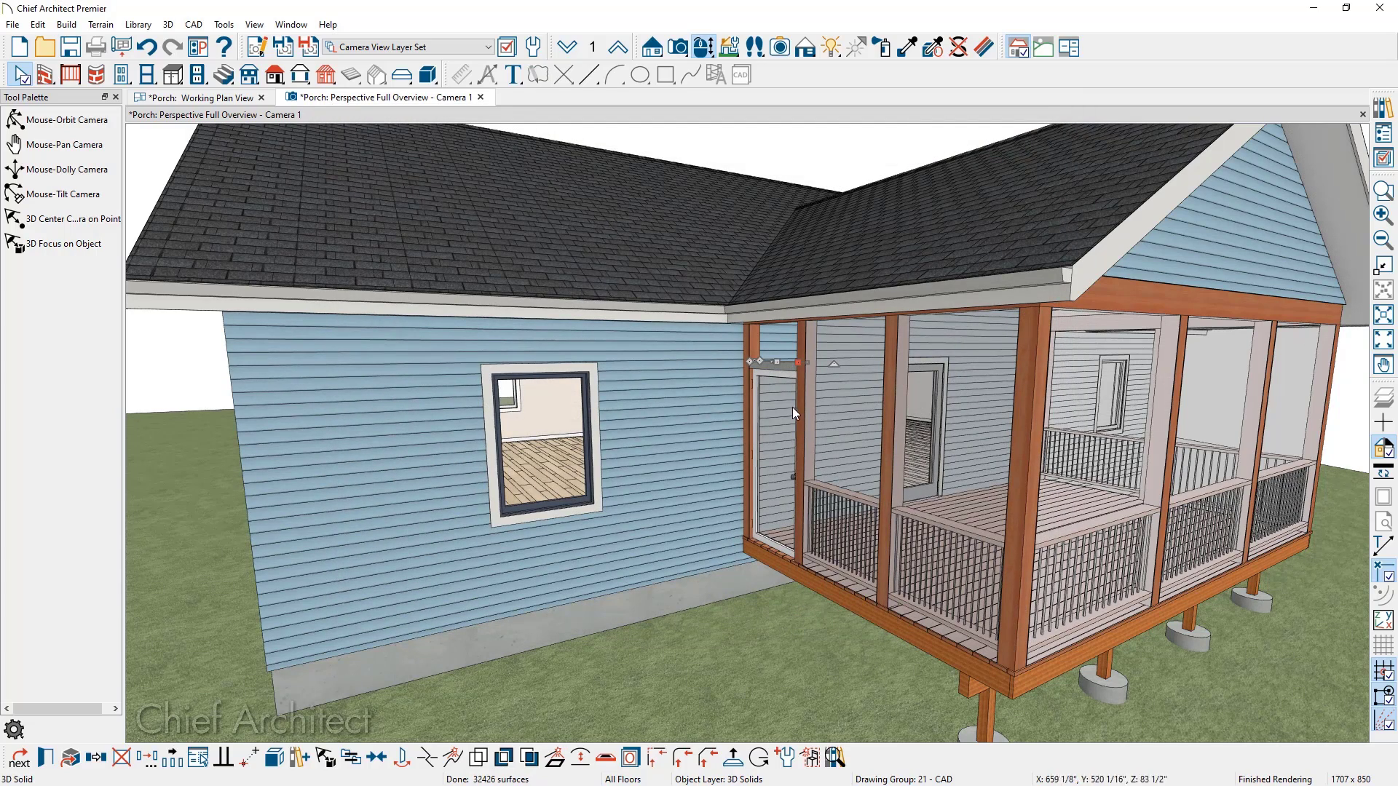
key(Escape)
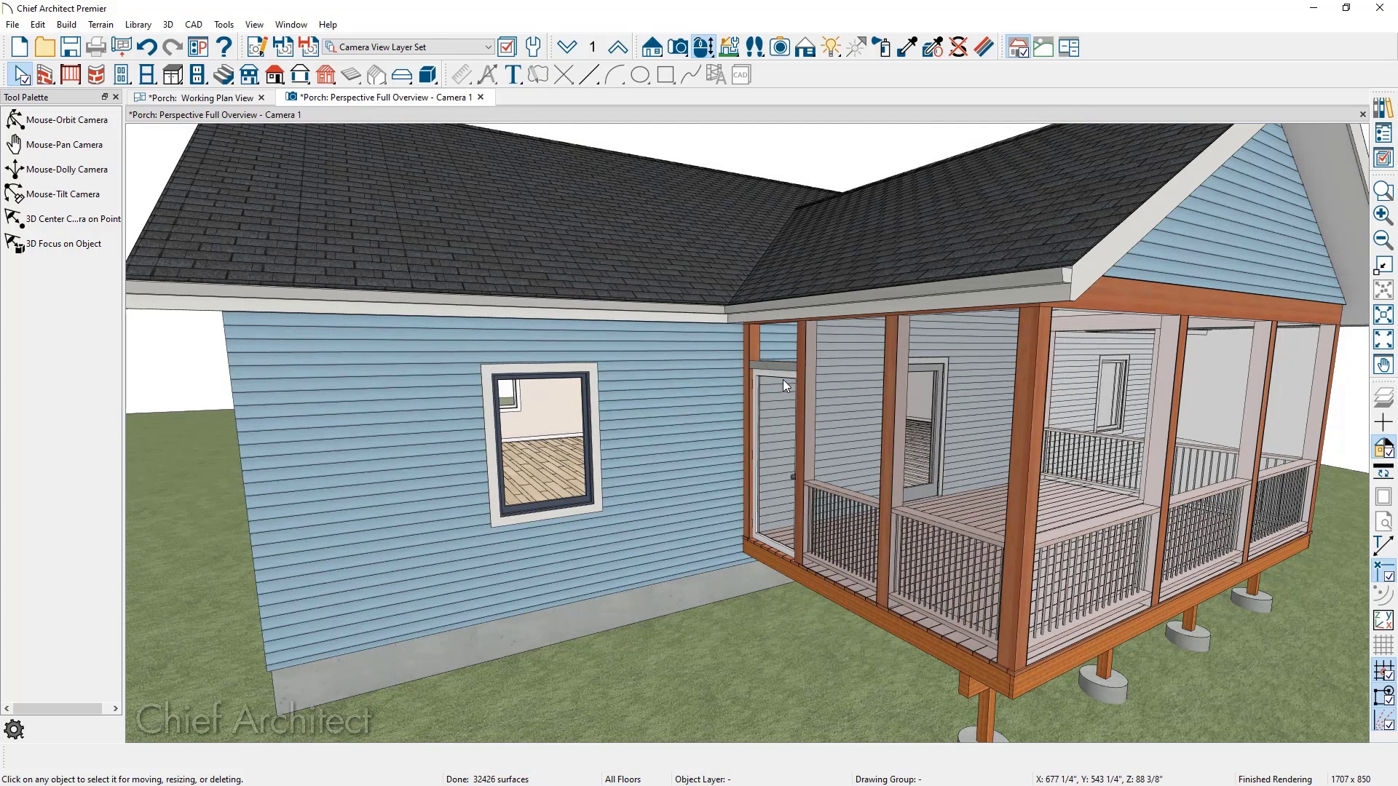
Copy the Redwood material from a porch post onto the 3D solid above the door with the material eyedropper
click(909, 49)
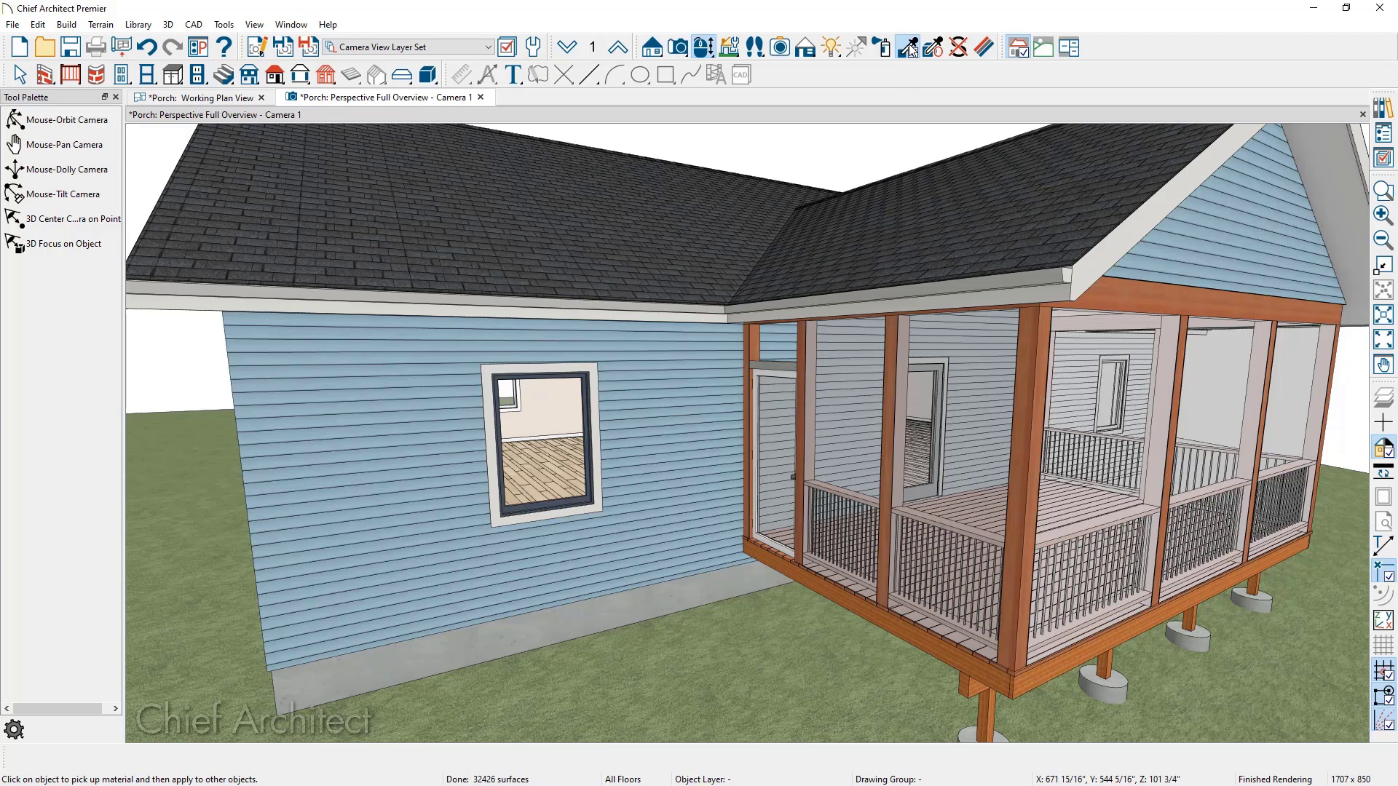
click(808, 342)
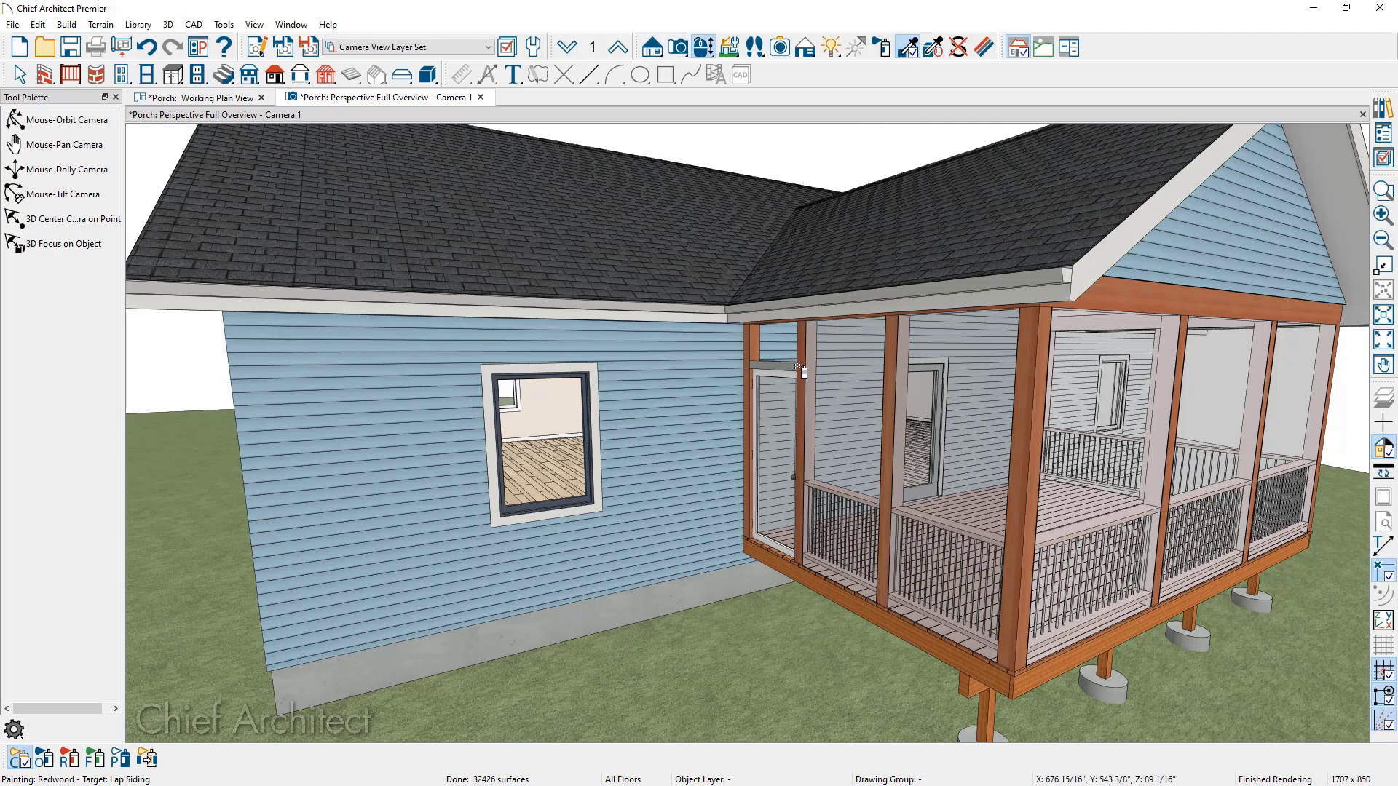
click(800, 371)
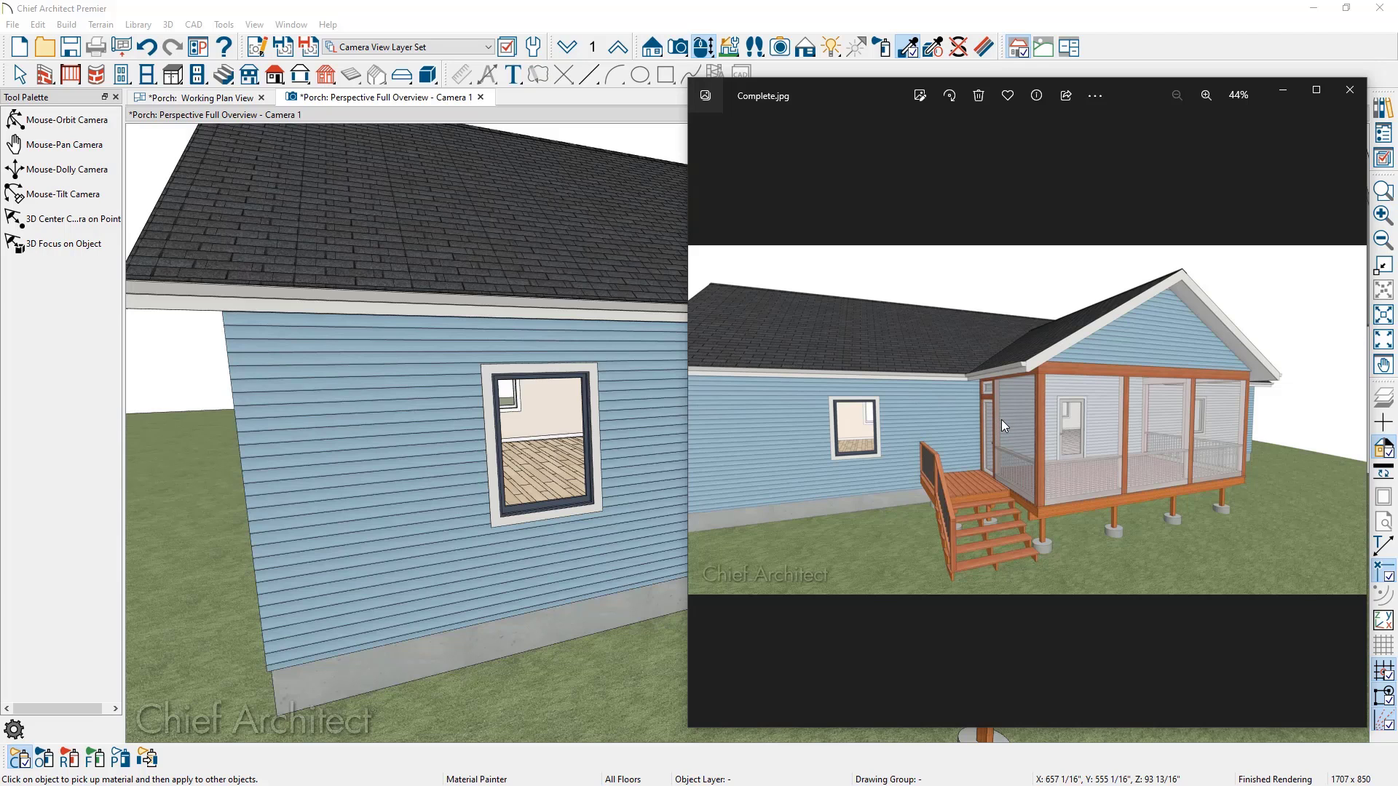
key(space)
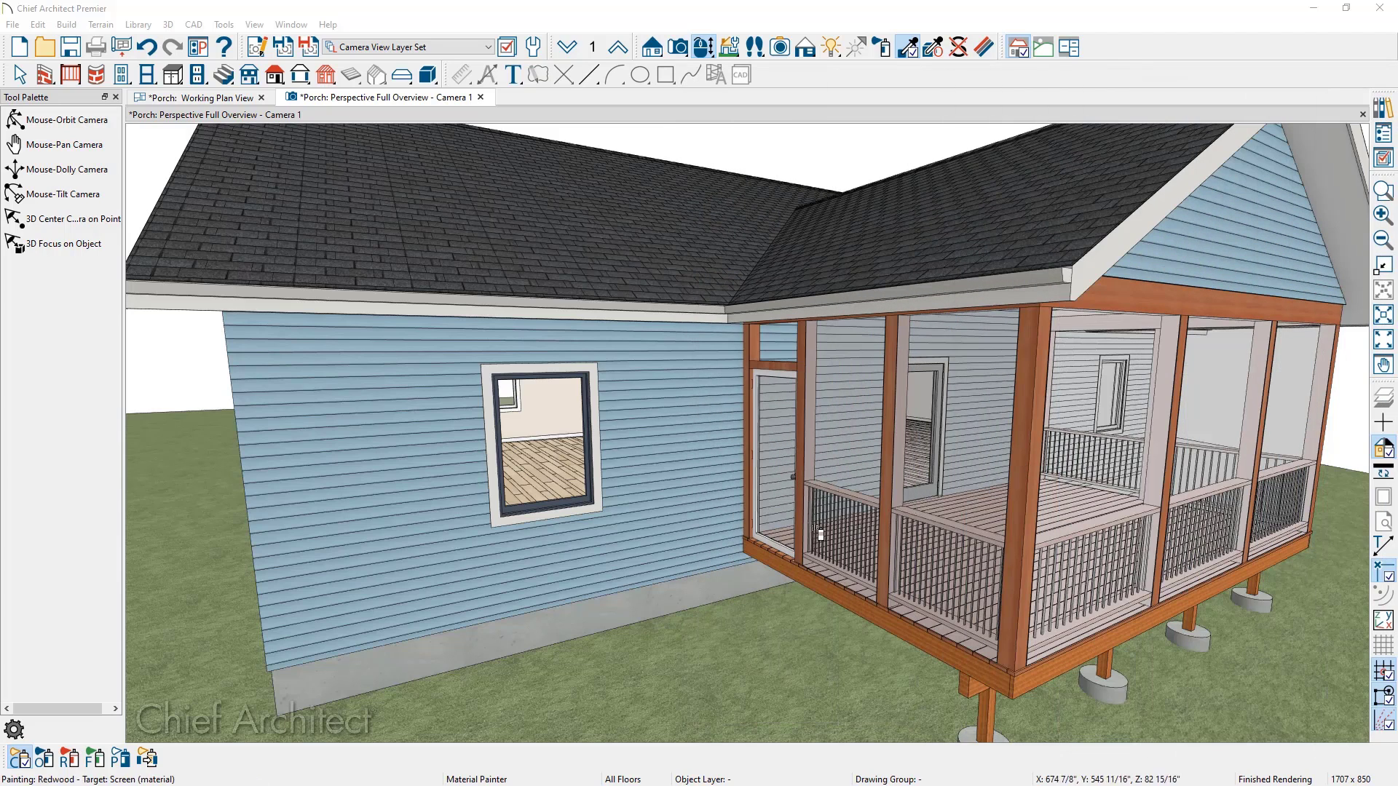
Copy the screen door to the neighbouring spot along the same porch railing wall
click(777, 477)
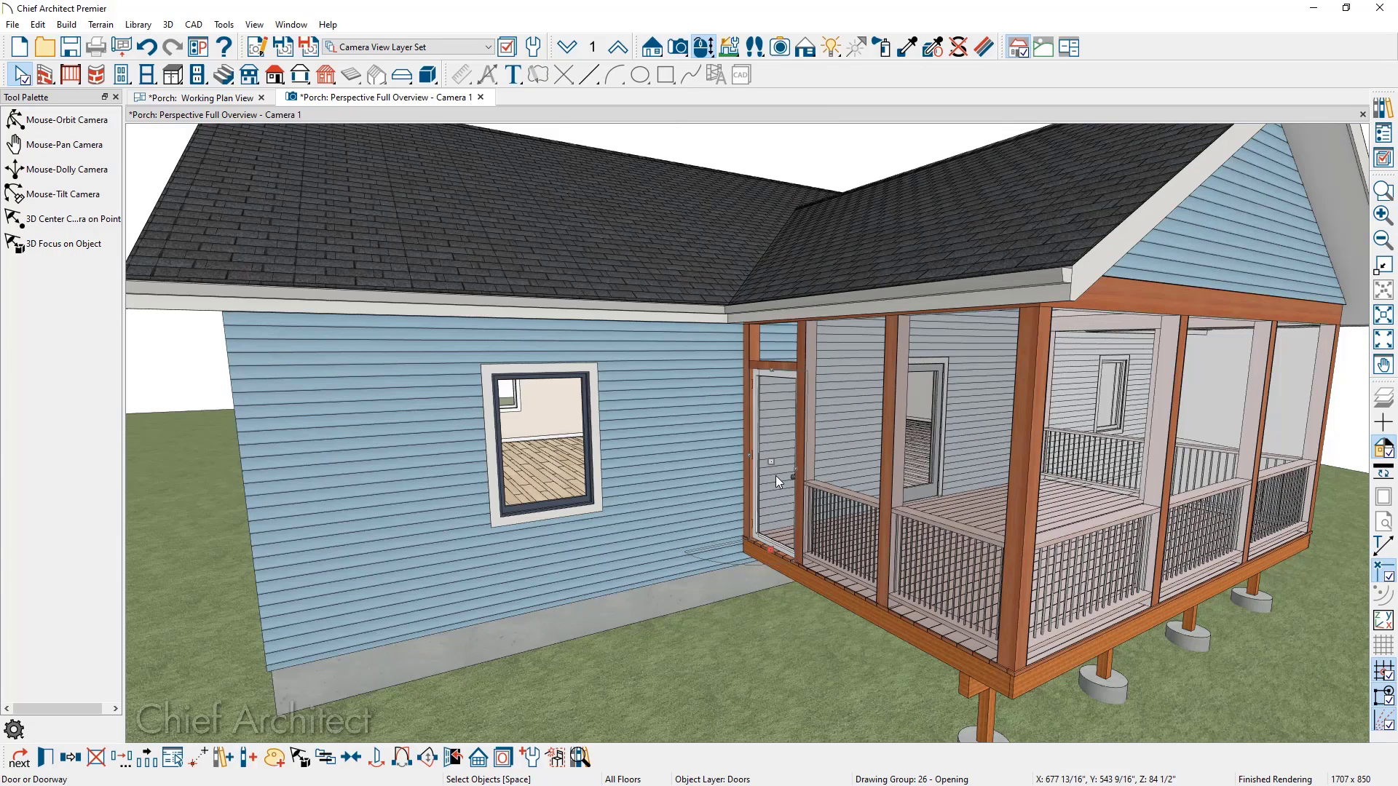
click(67, 760)
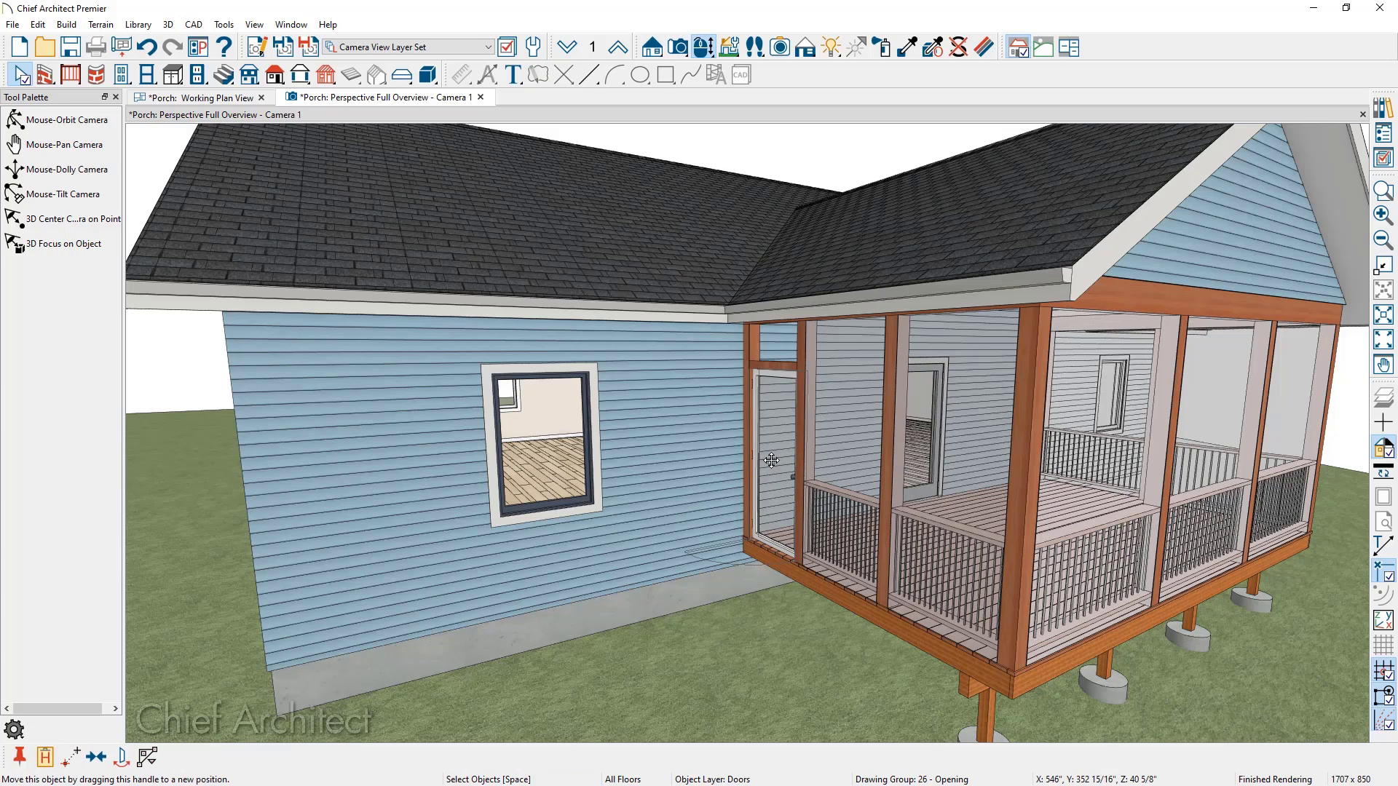
click(771, 461)
click(870, 475)
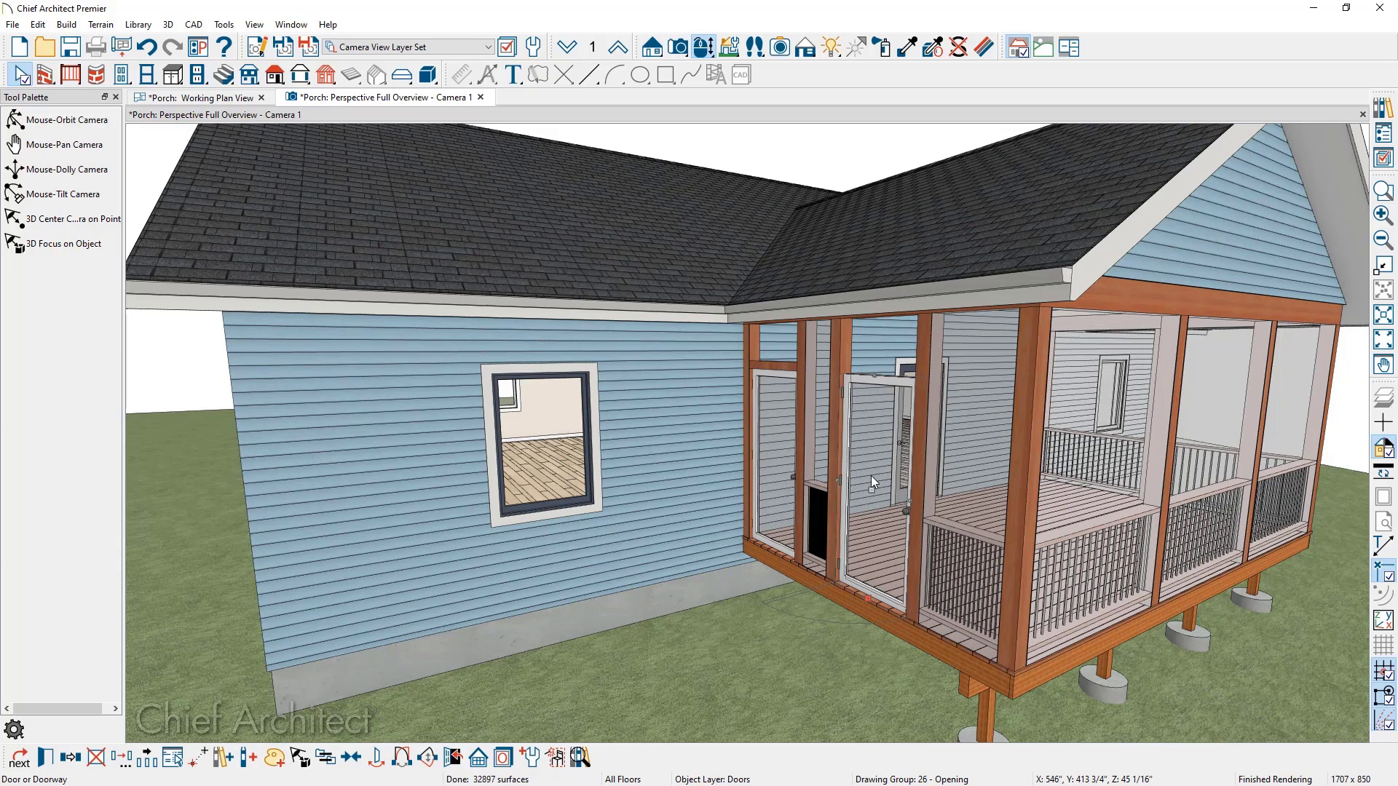
Set the copied door's height to 15 inches in its specification
double_click(871, 475)
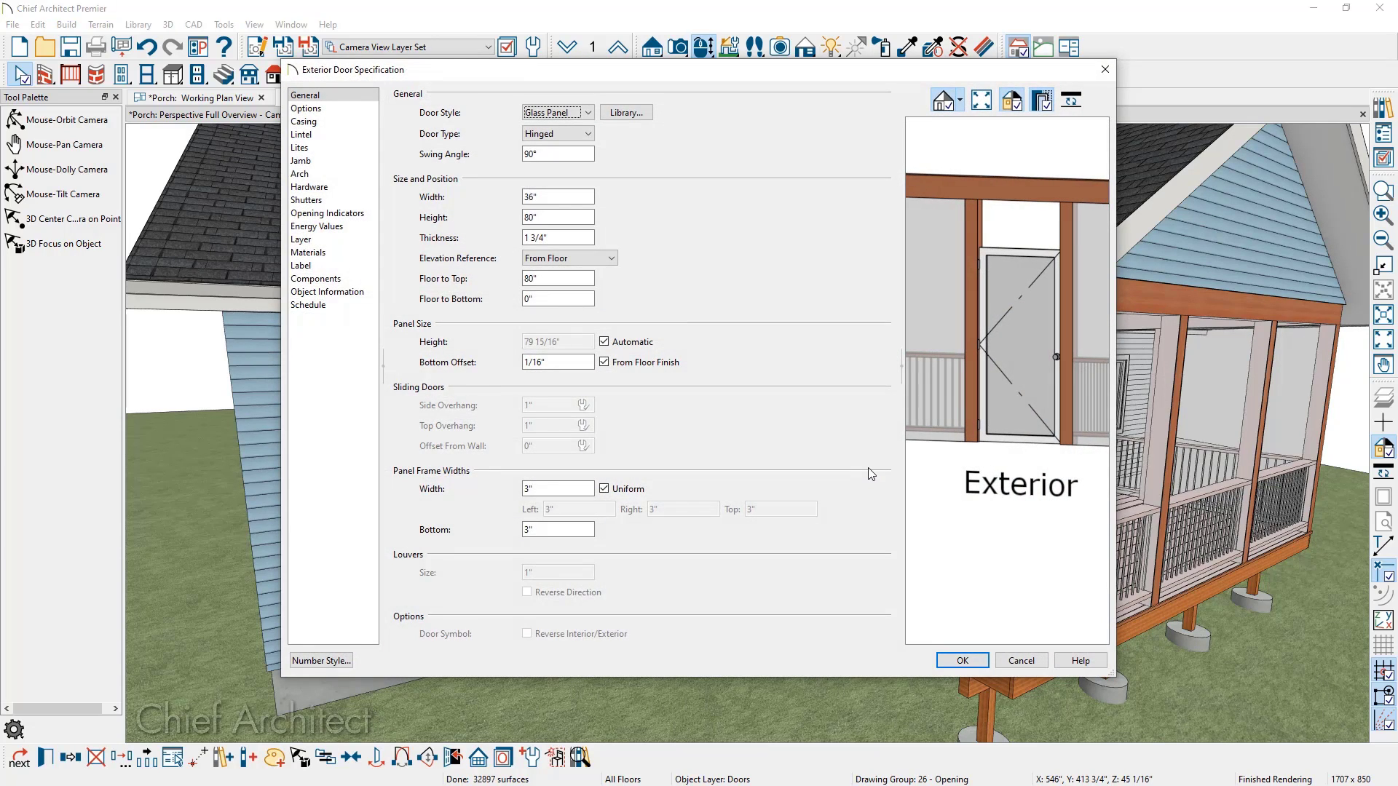
double_click(524, 218)
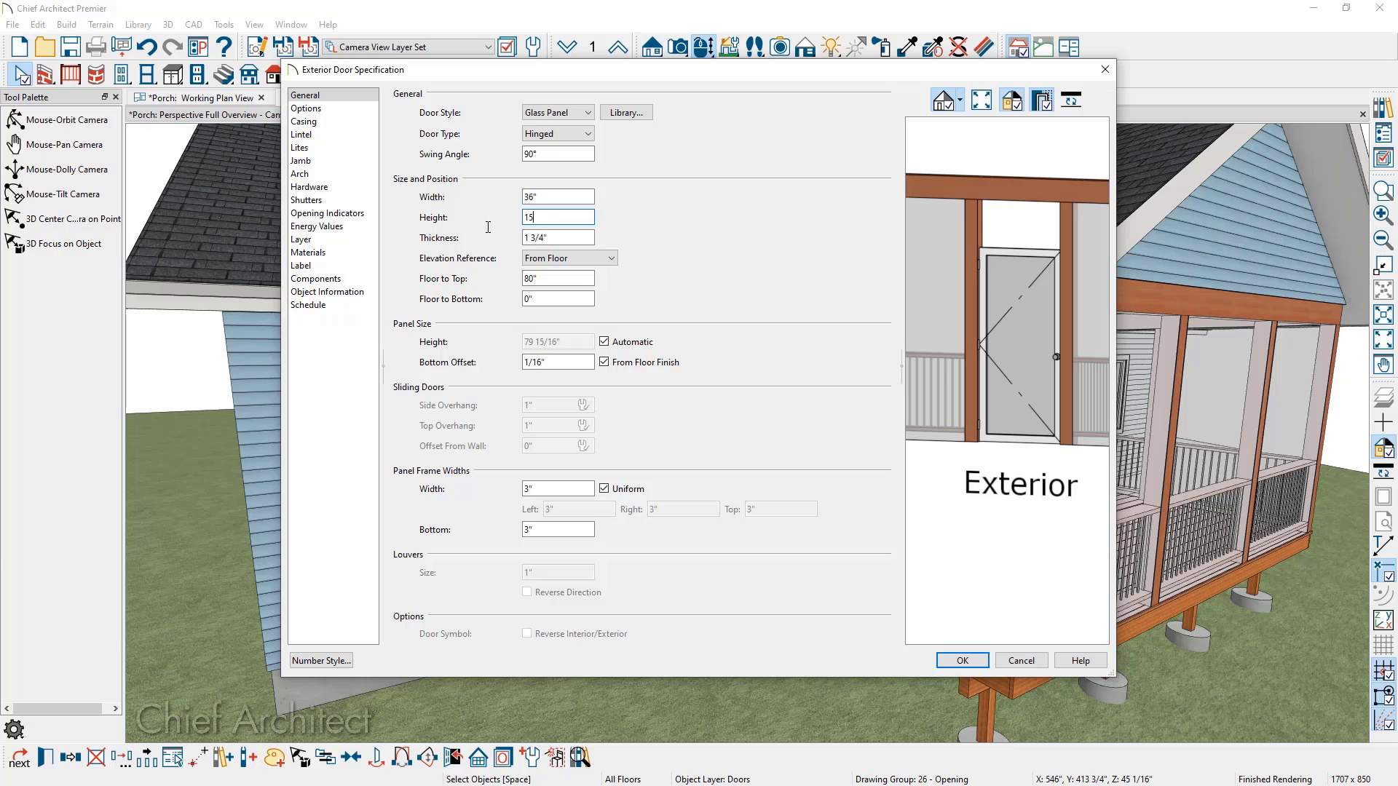
key(Tab)
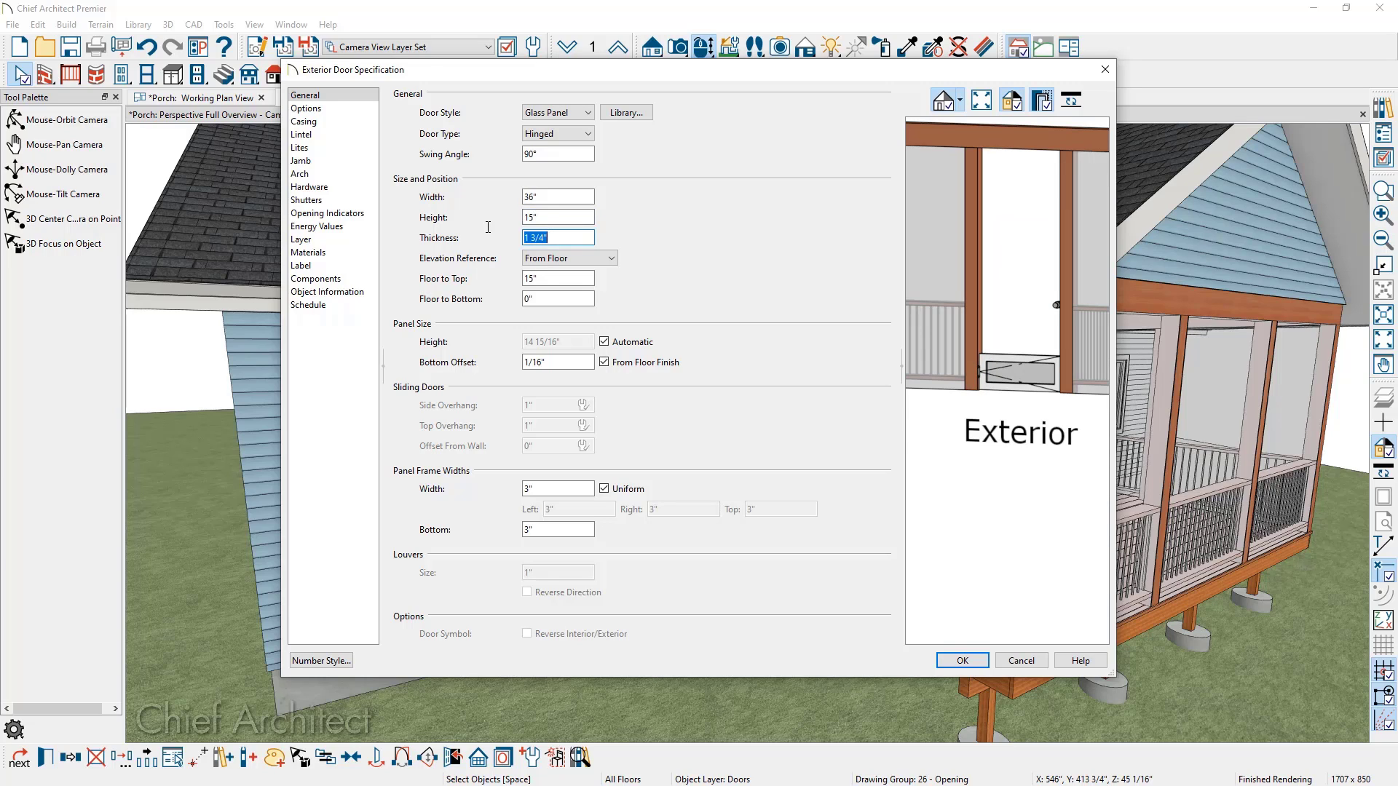
Set the copied door's interior and exterior handles to None and its number of hinges to 0, and apply the specification
click(342, 188)
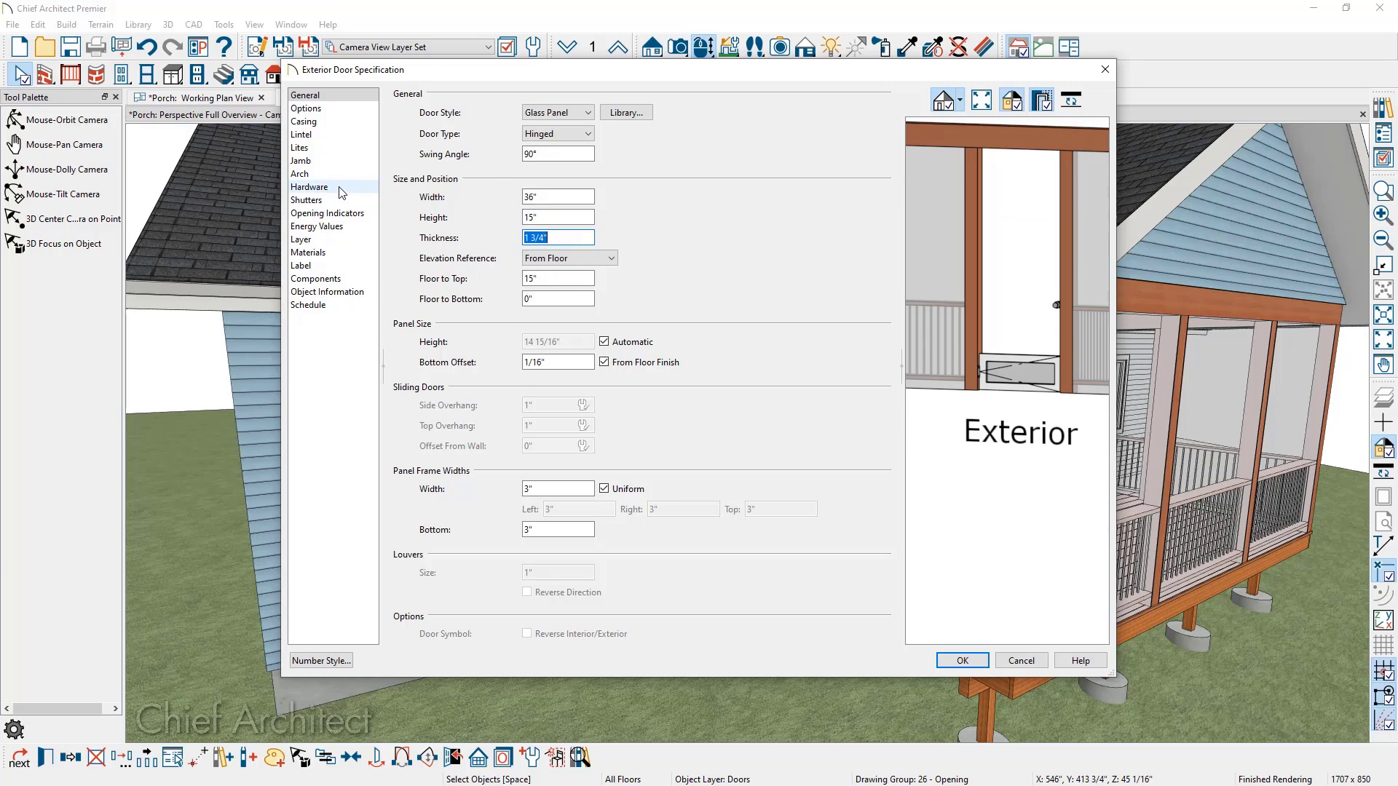
click(526, 113)
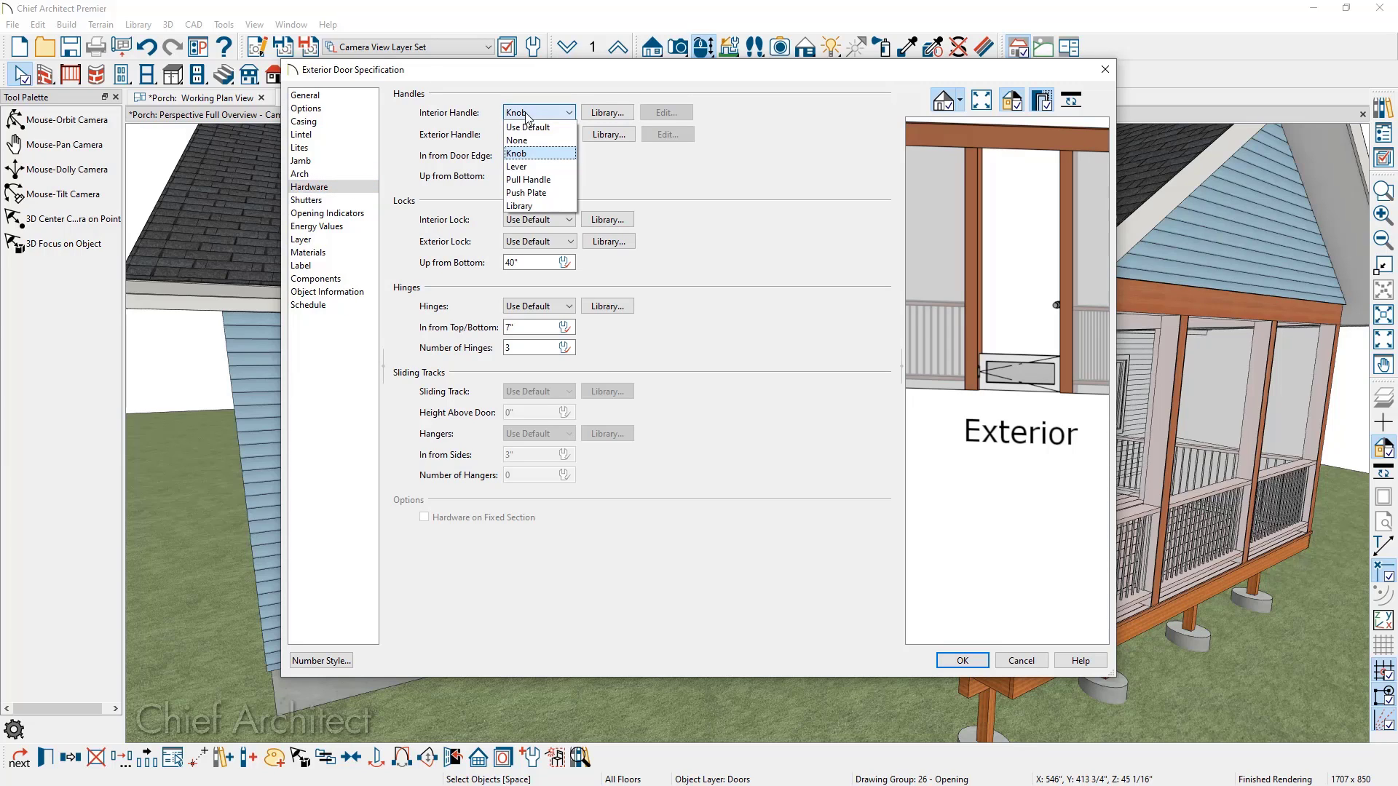
click(526, 141)
click(525, 136)
click(526, 161)
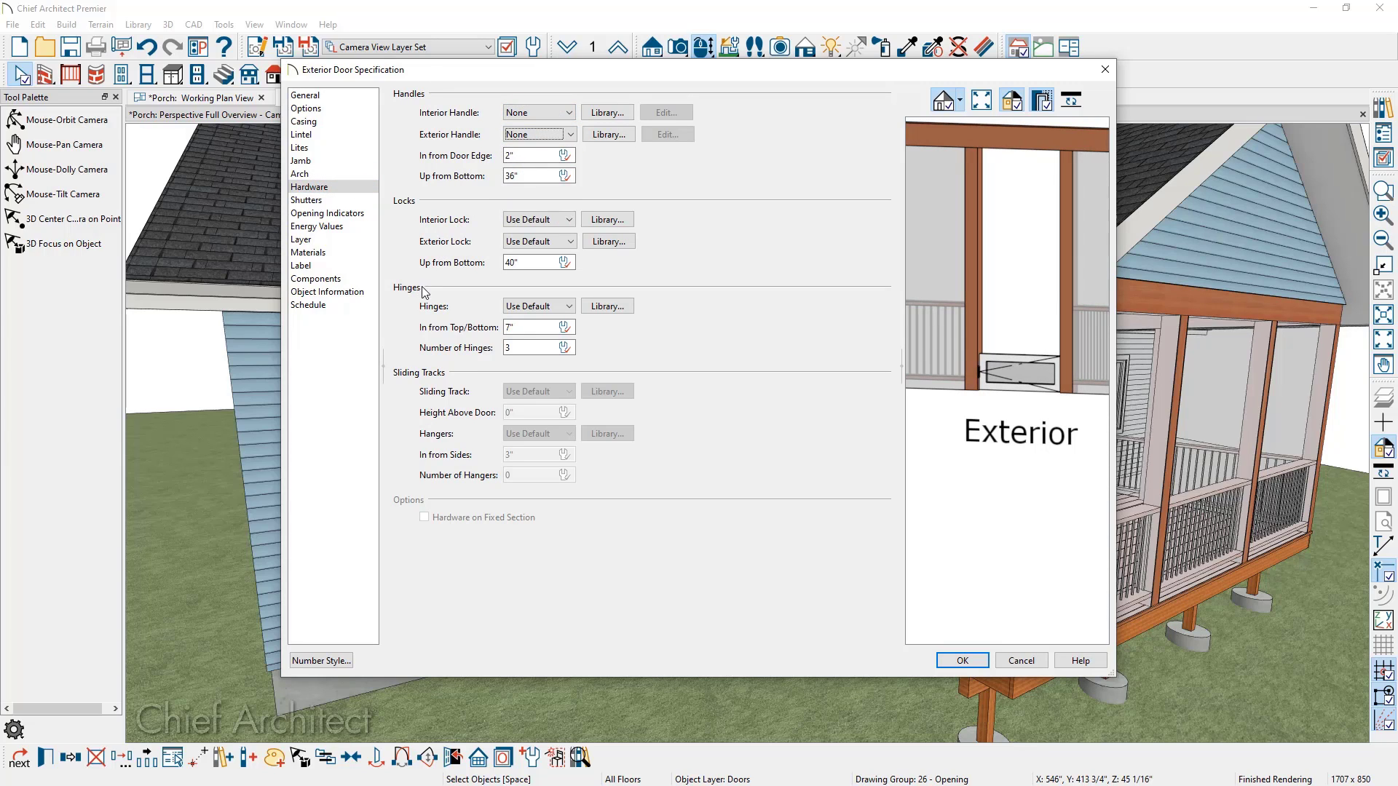
double_click(505, 348)
text(0)
key(Tab)
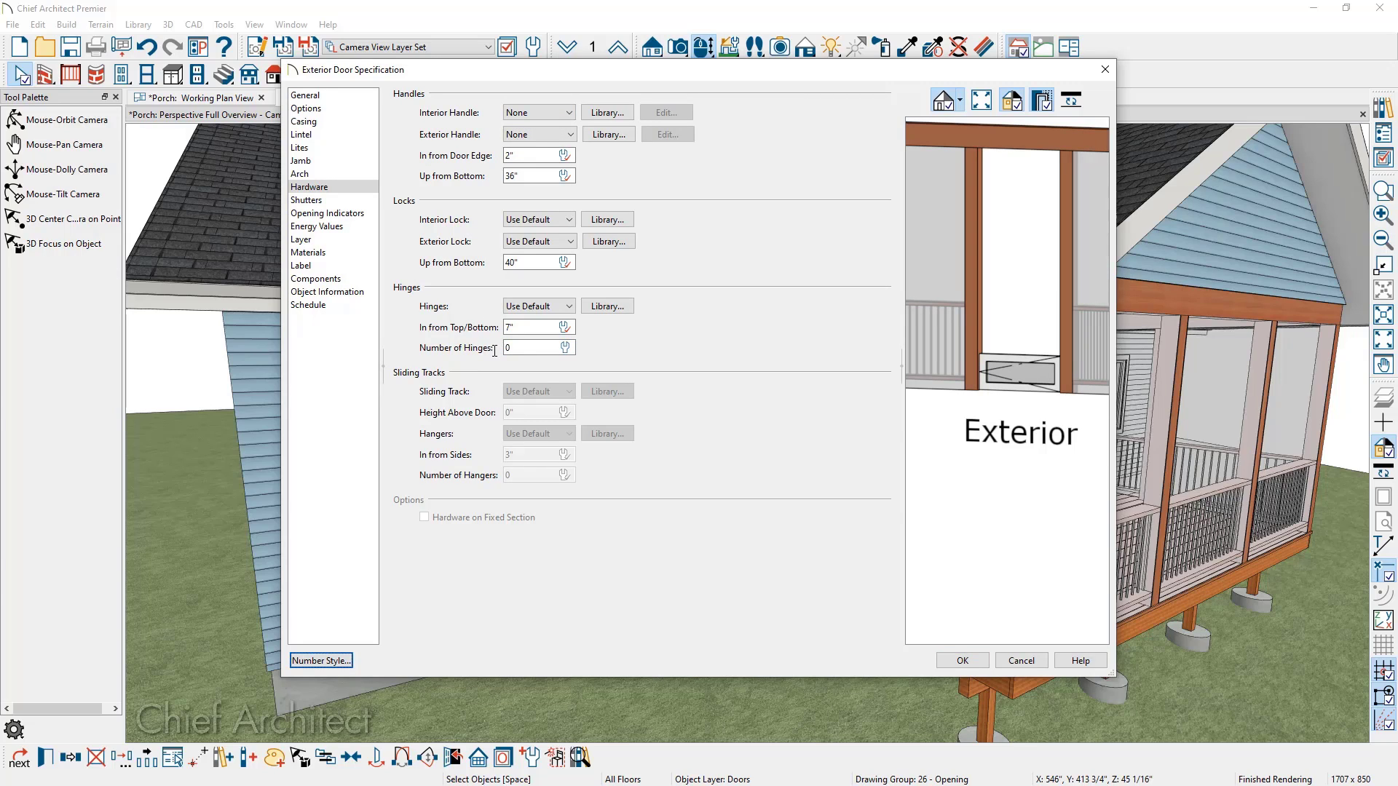
click(967, 660)
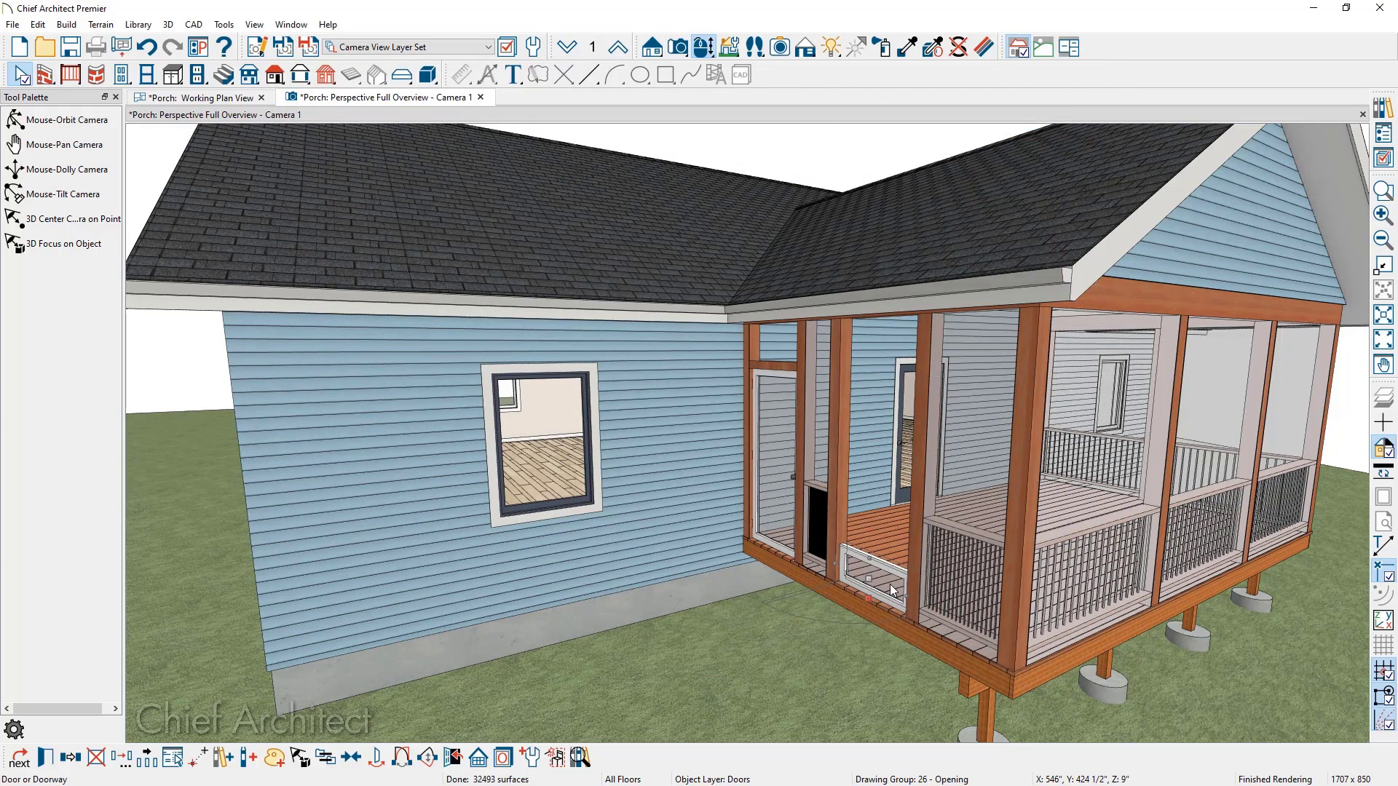
In the Working Plan View, set the copied door's swing angle to 0 degrees
click(229, 102)
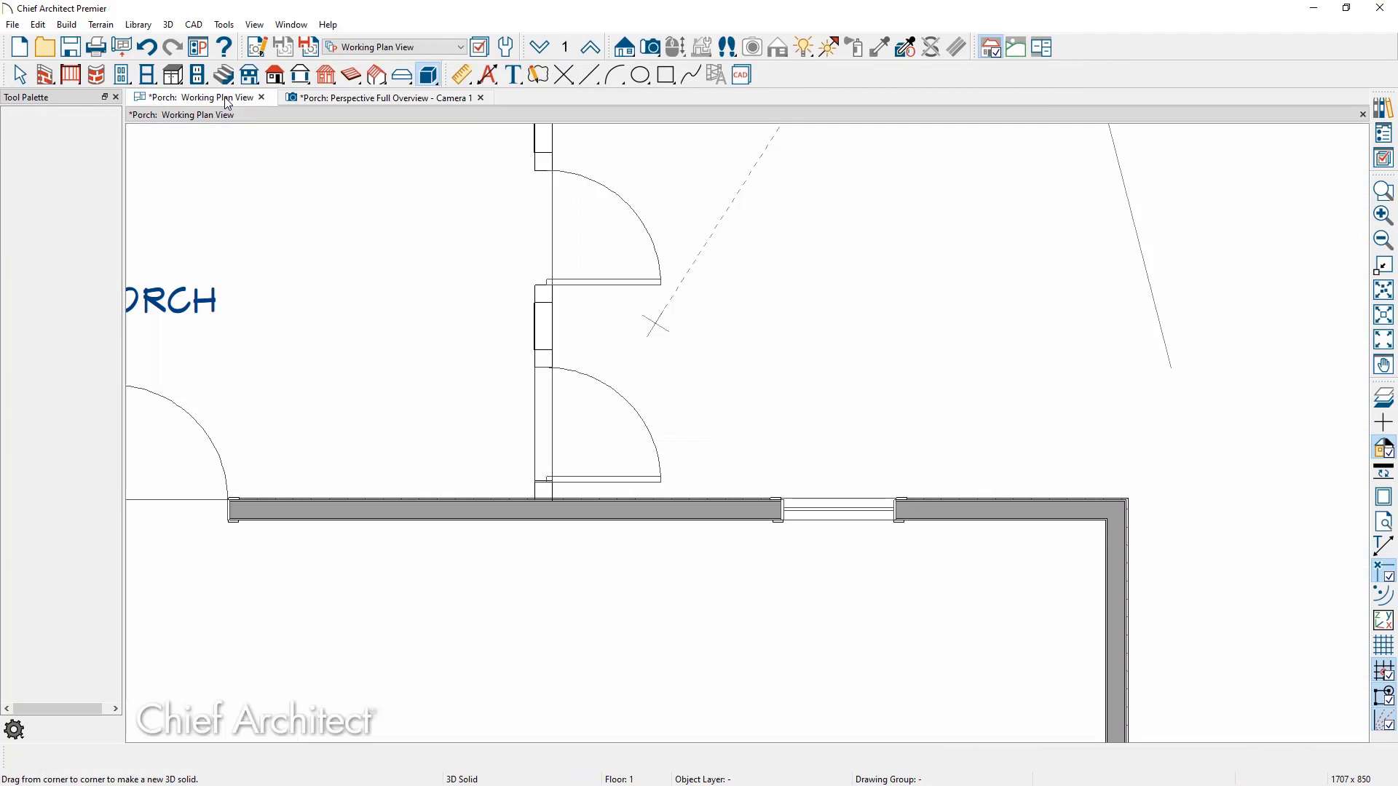
key(space)
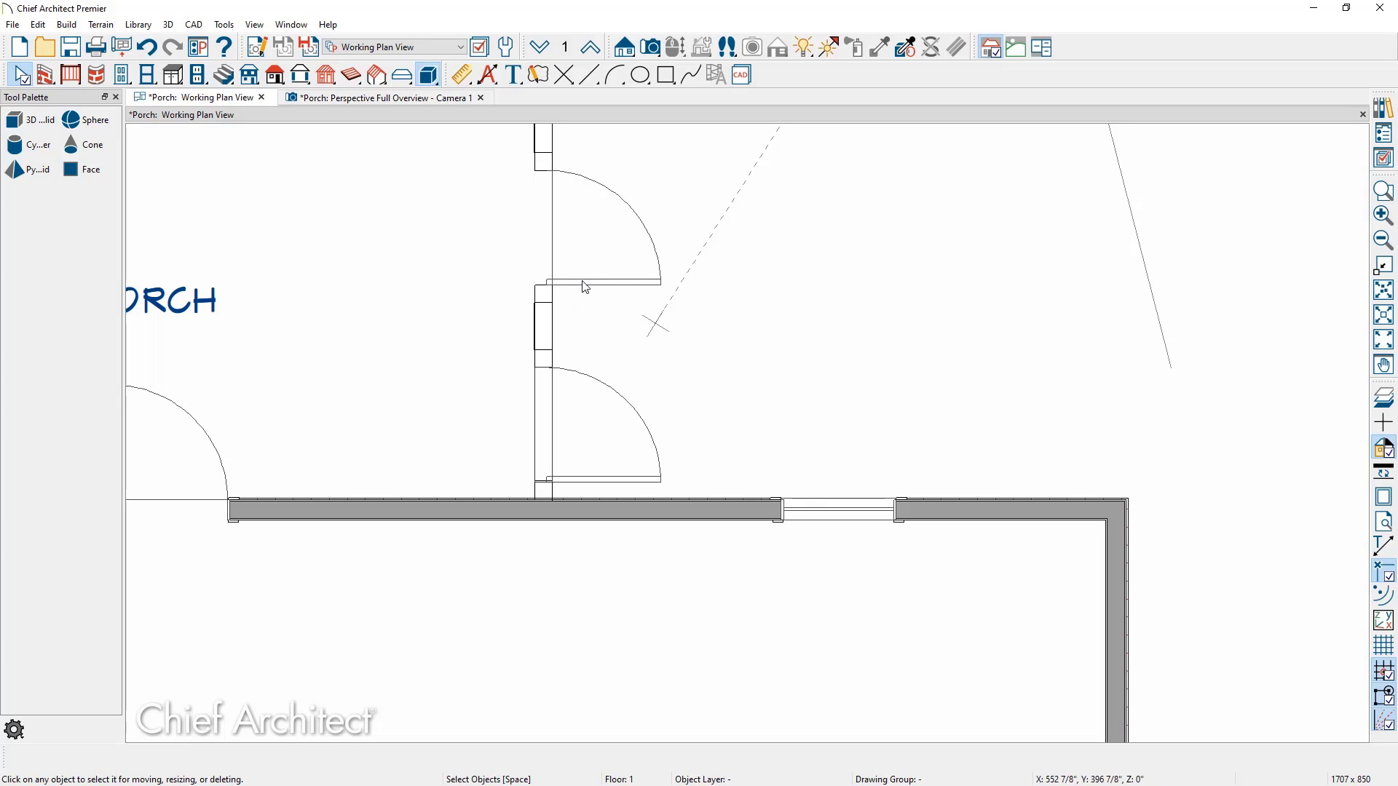
click(545, 253)
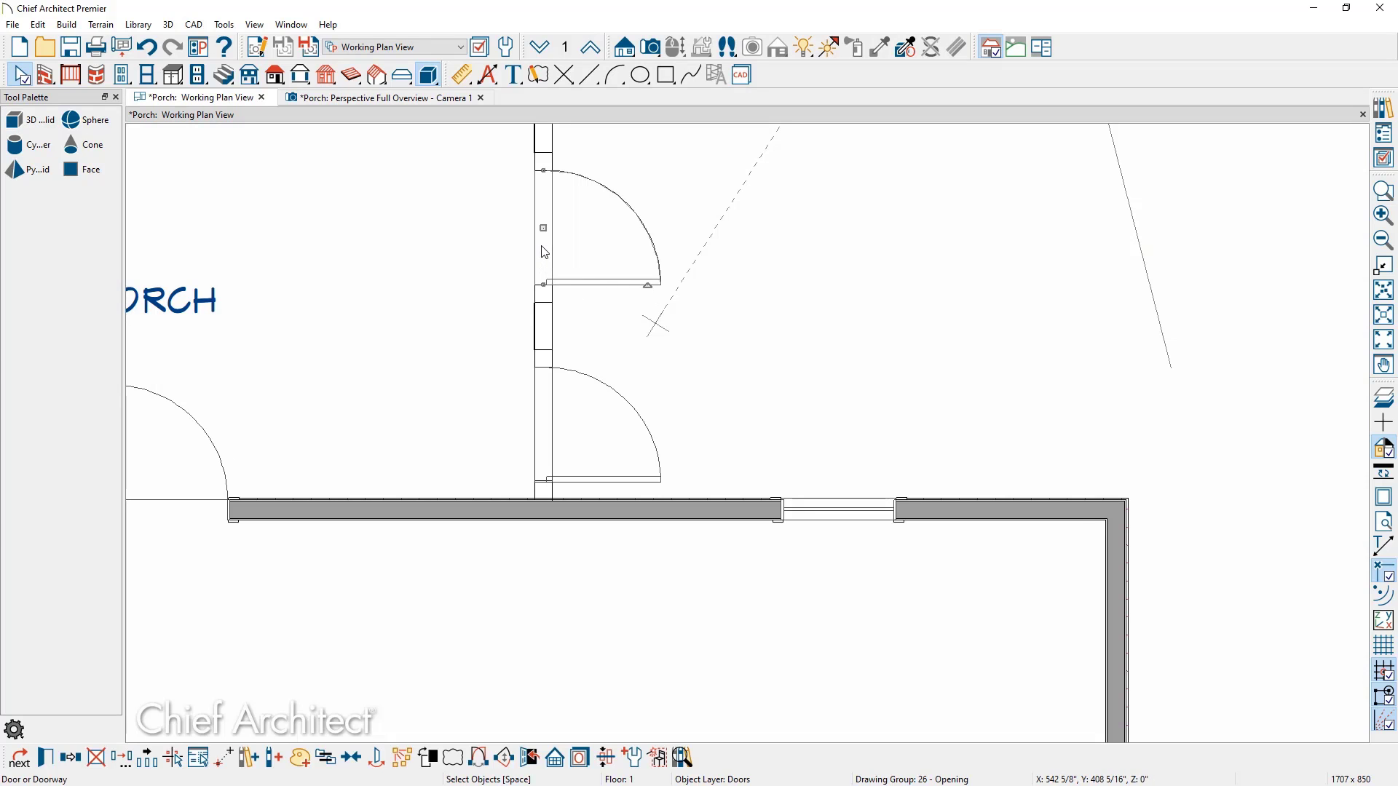
double_click(544, 252)
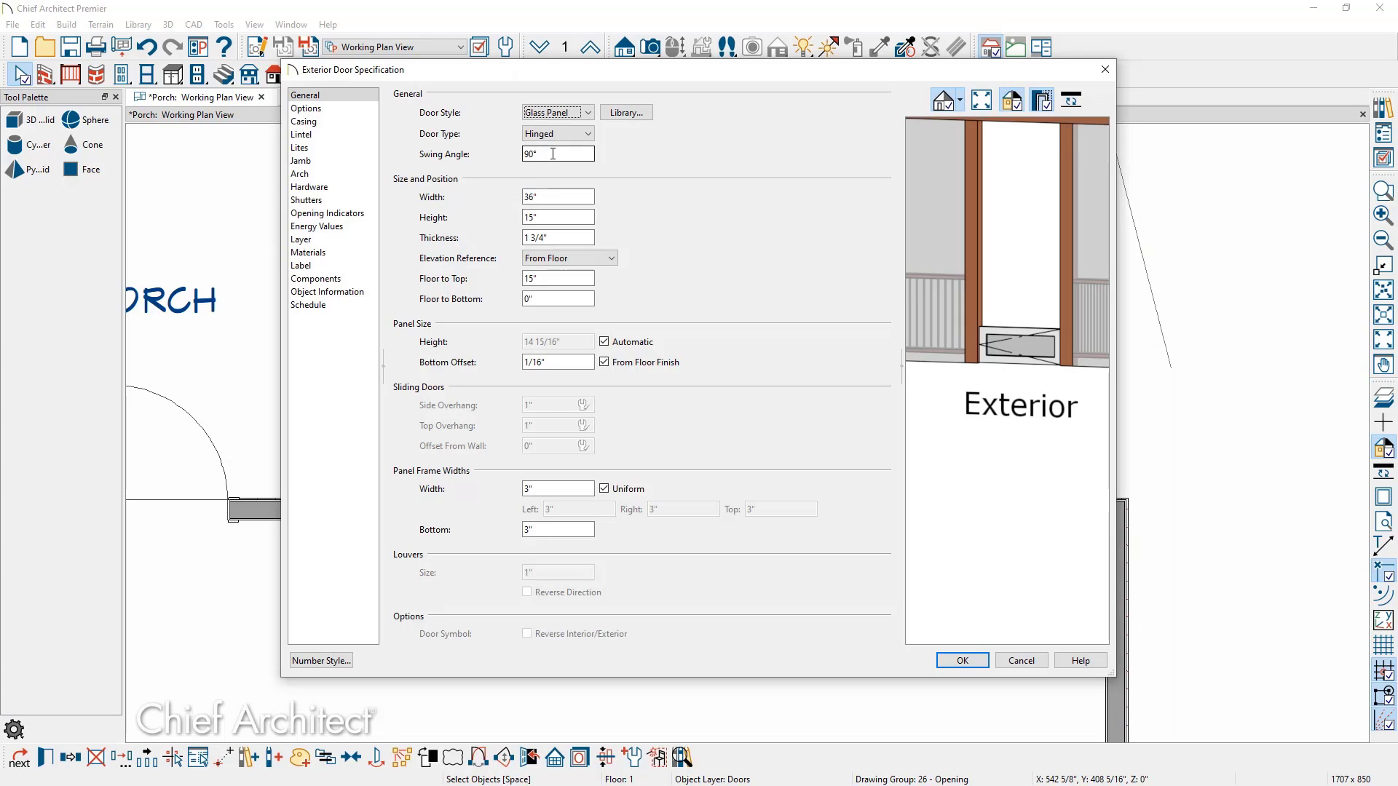
drag(552, 153, 445, 158)
text(0)
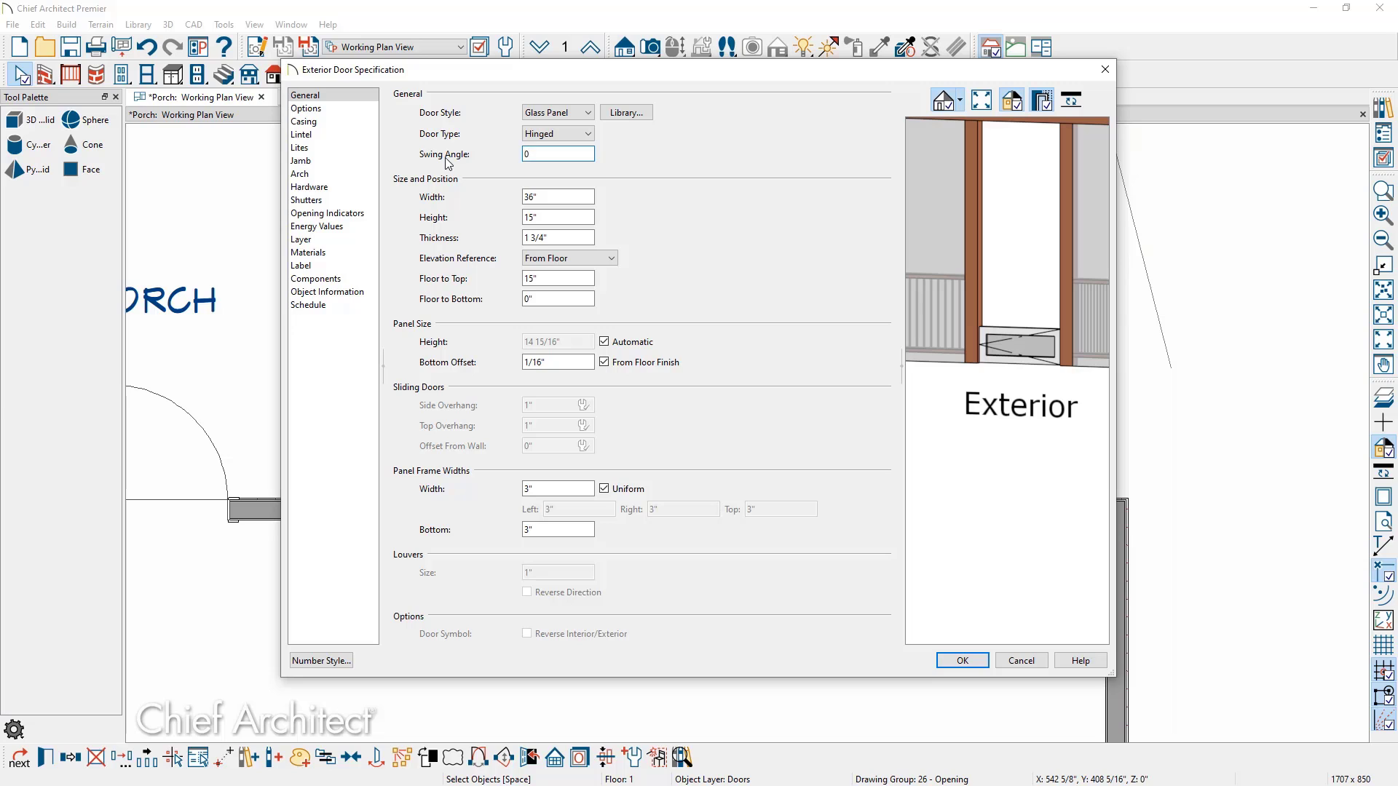
key(Return)
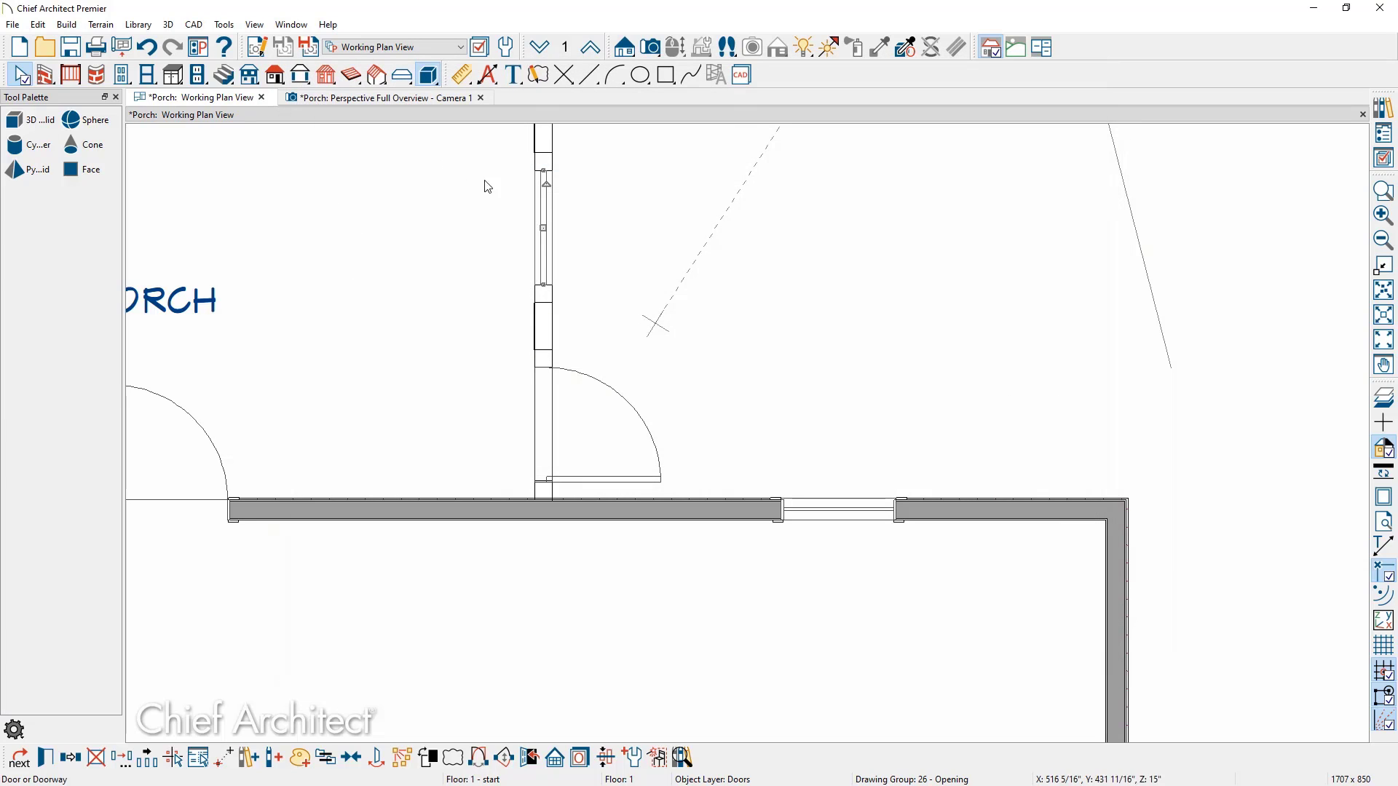
In the perspective view, set the copied door panel's Floor to Bottom height to 83.5 inches and apply the specification
key(Escape)
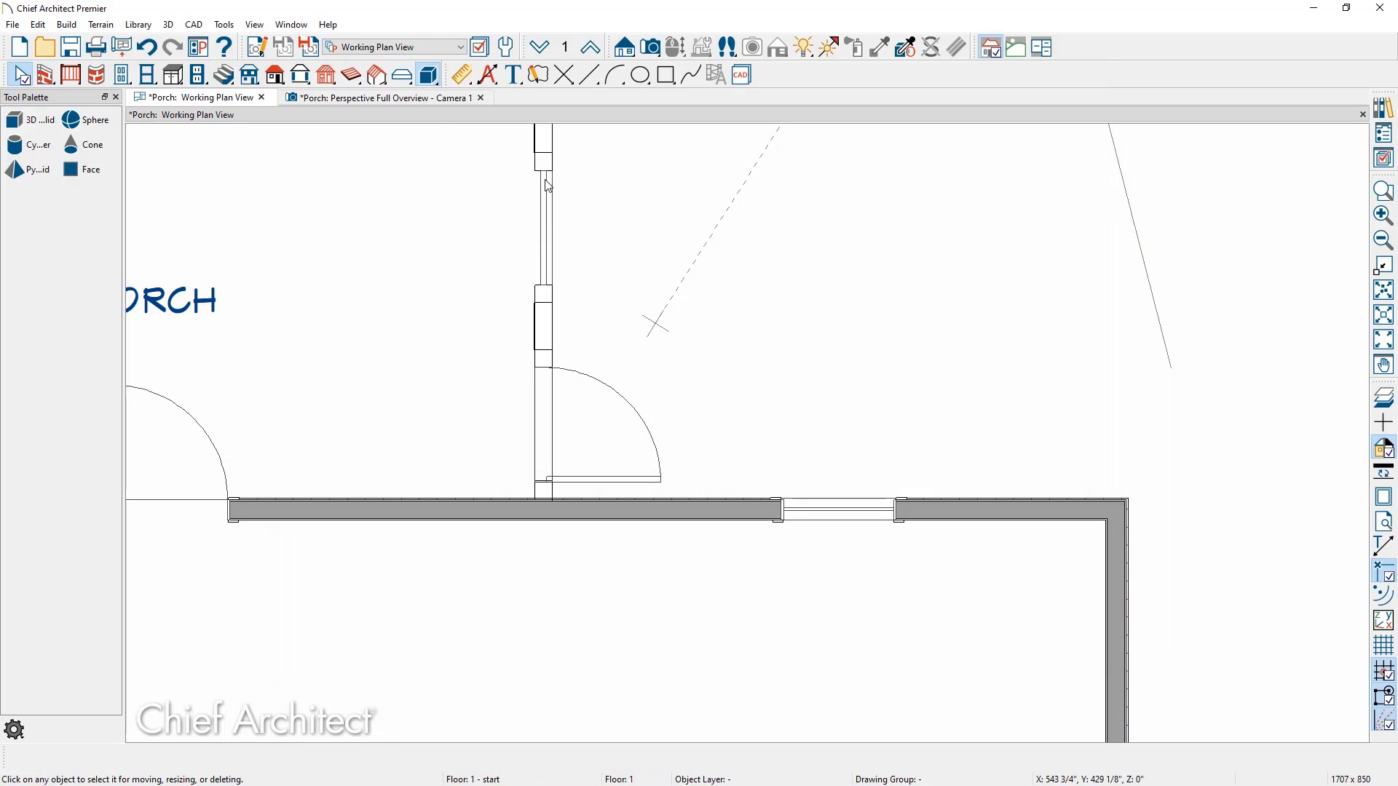
click(418, 100)
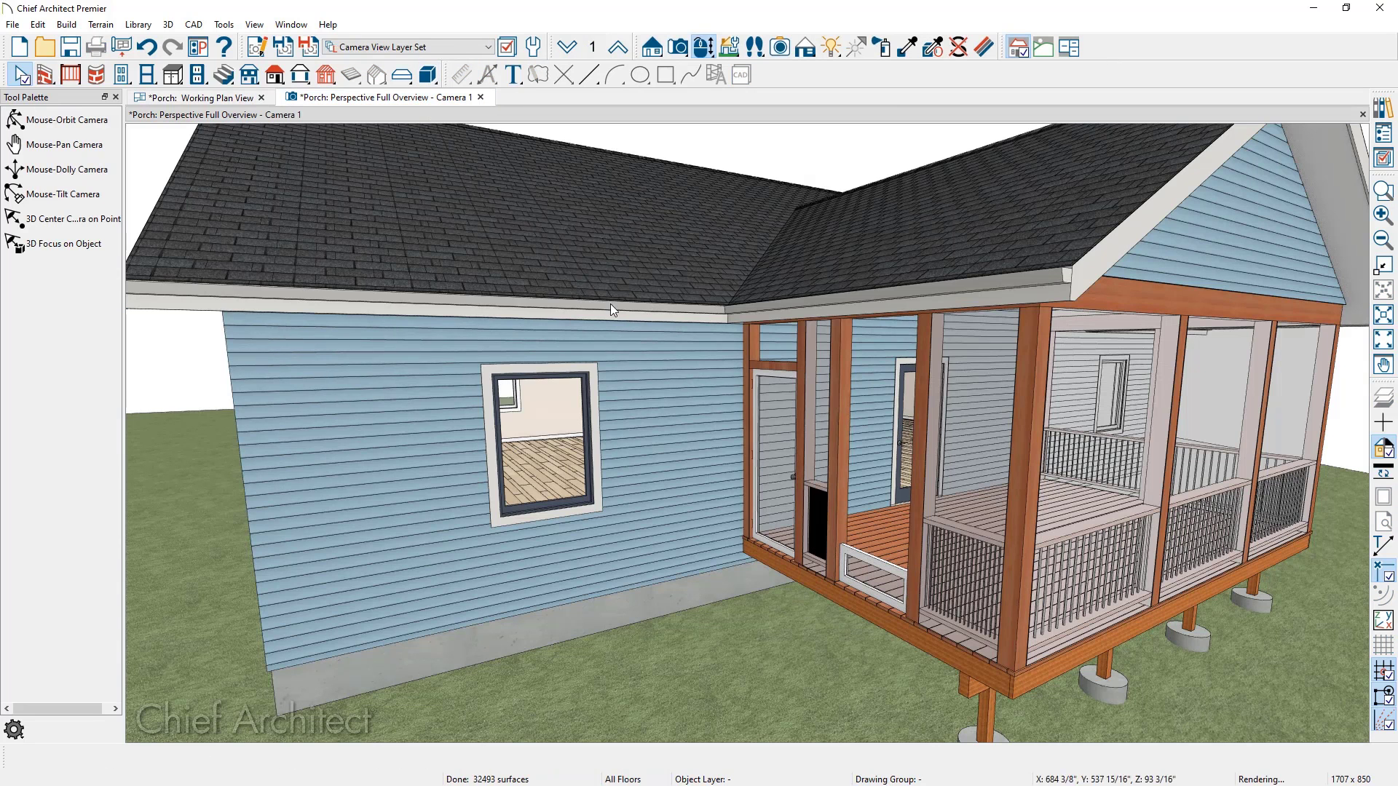
double_click(880, 575)
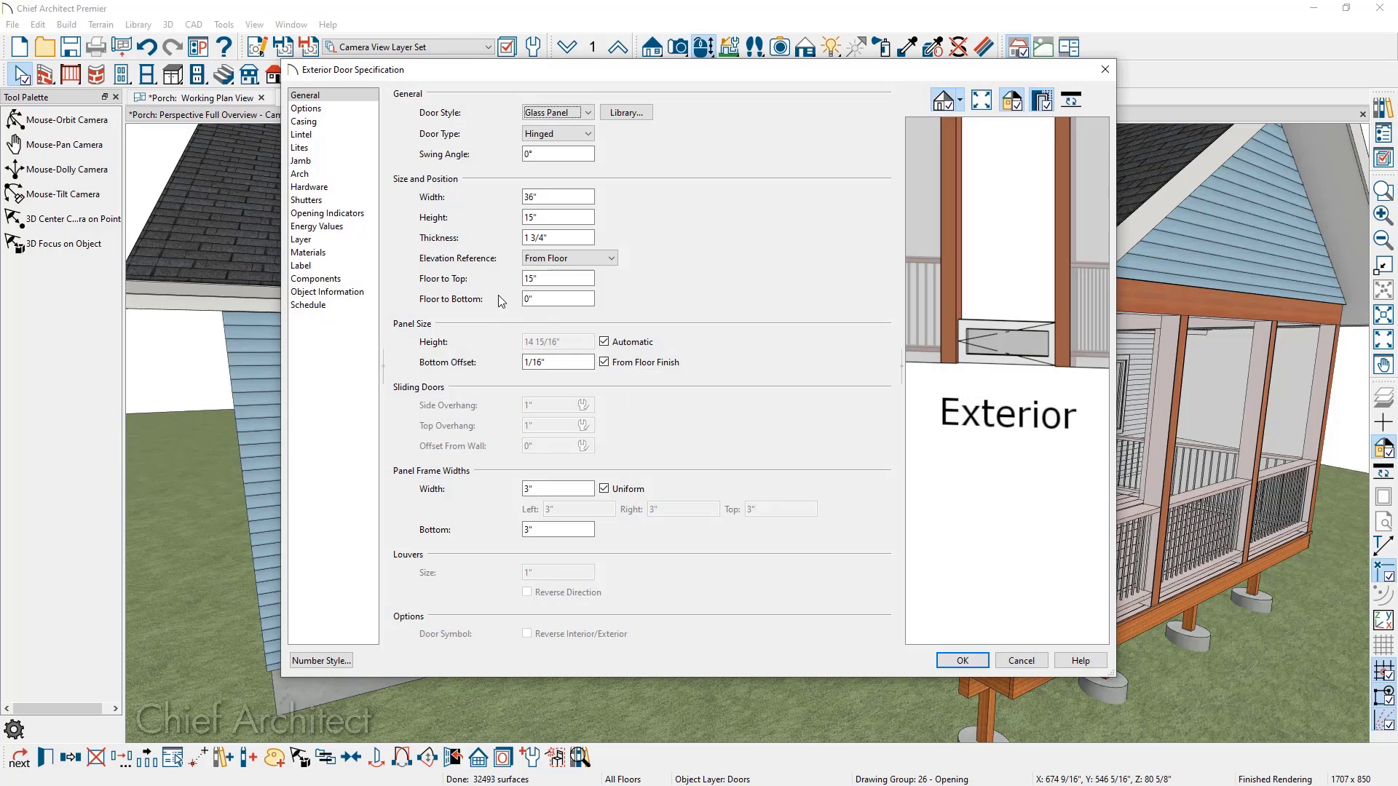
drag(541, 299, 513, 295)
text(83.5)
key(Tab)
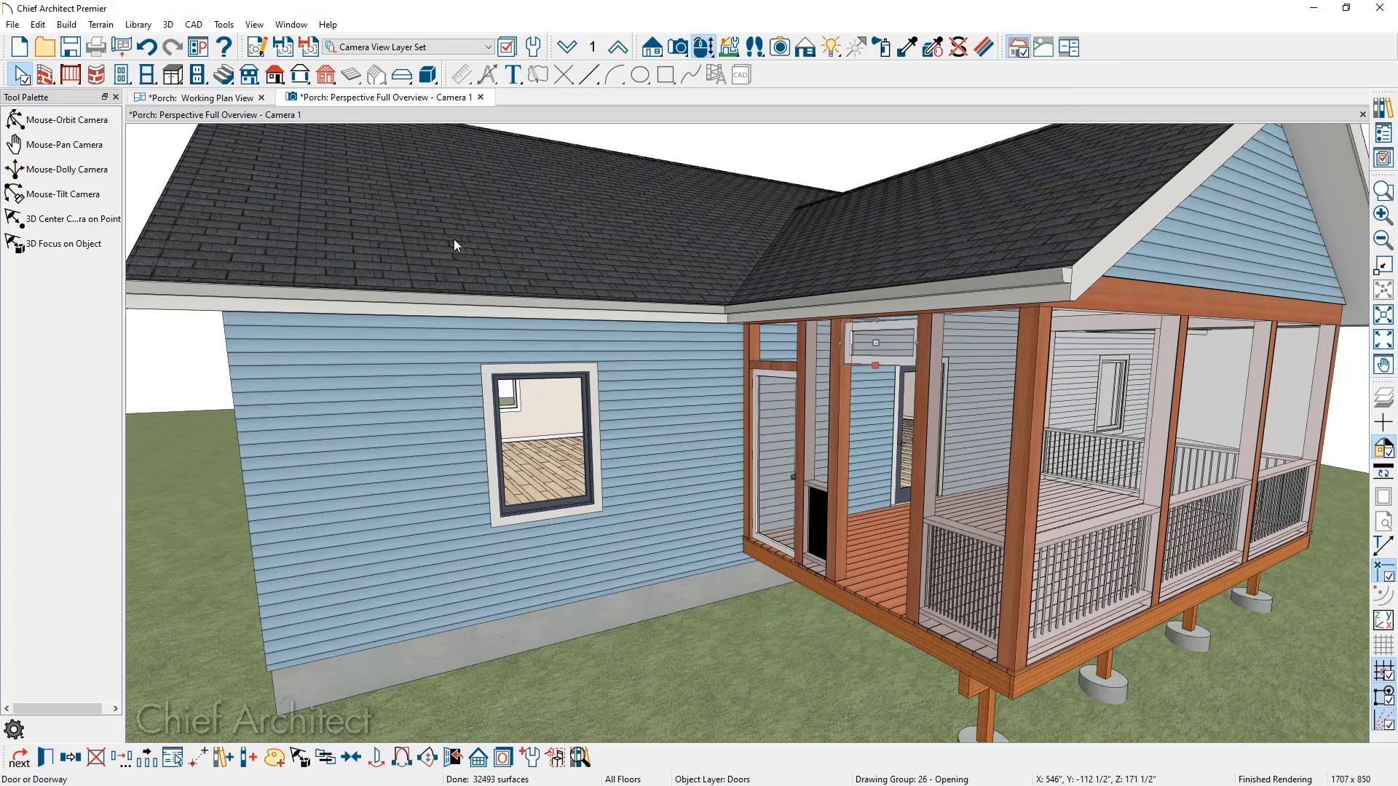
In the Working Plan View, center the raised door panel on the screen door using Center Object
click(191, 100)
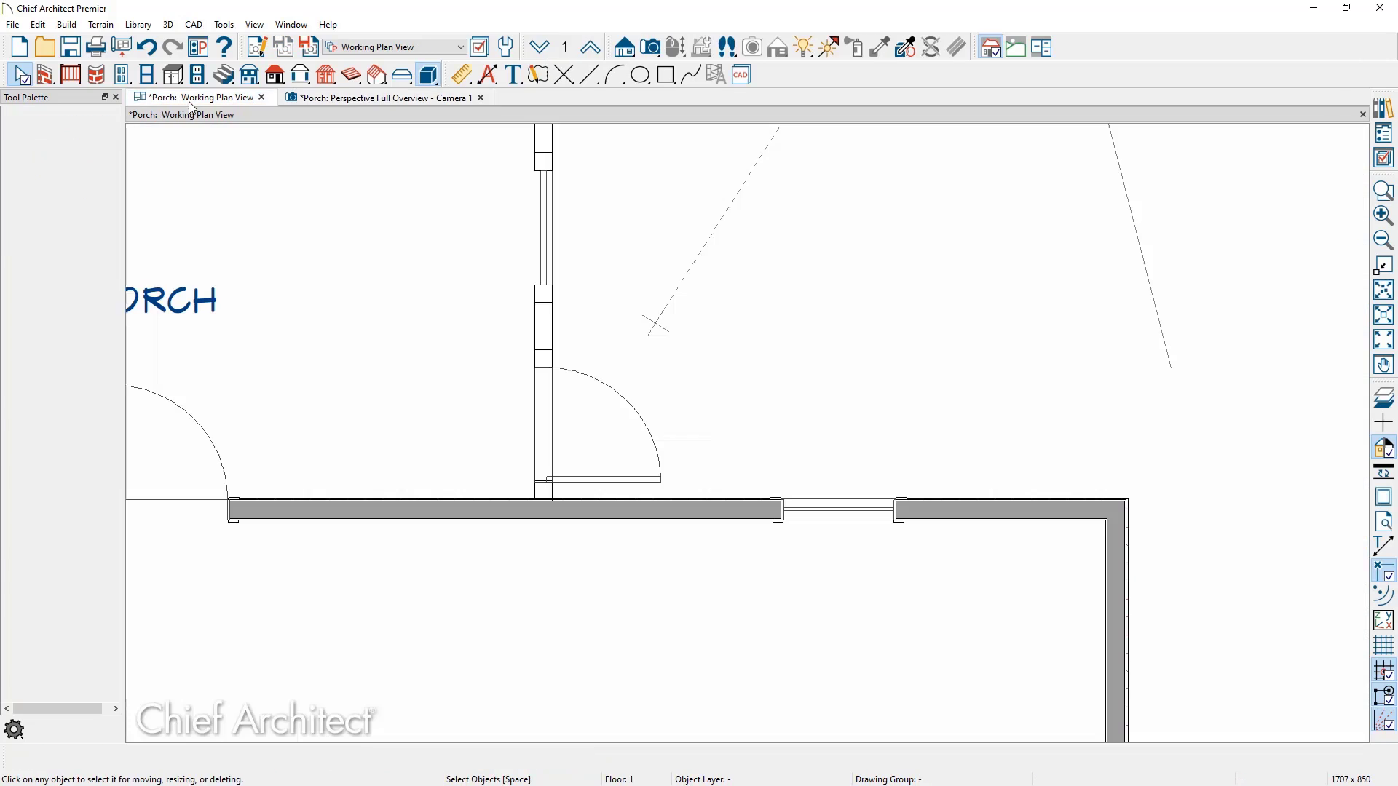
click(544, 228)
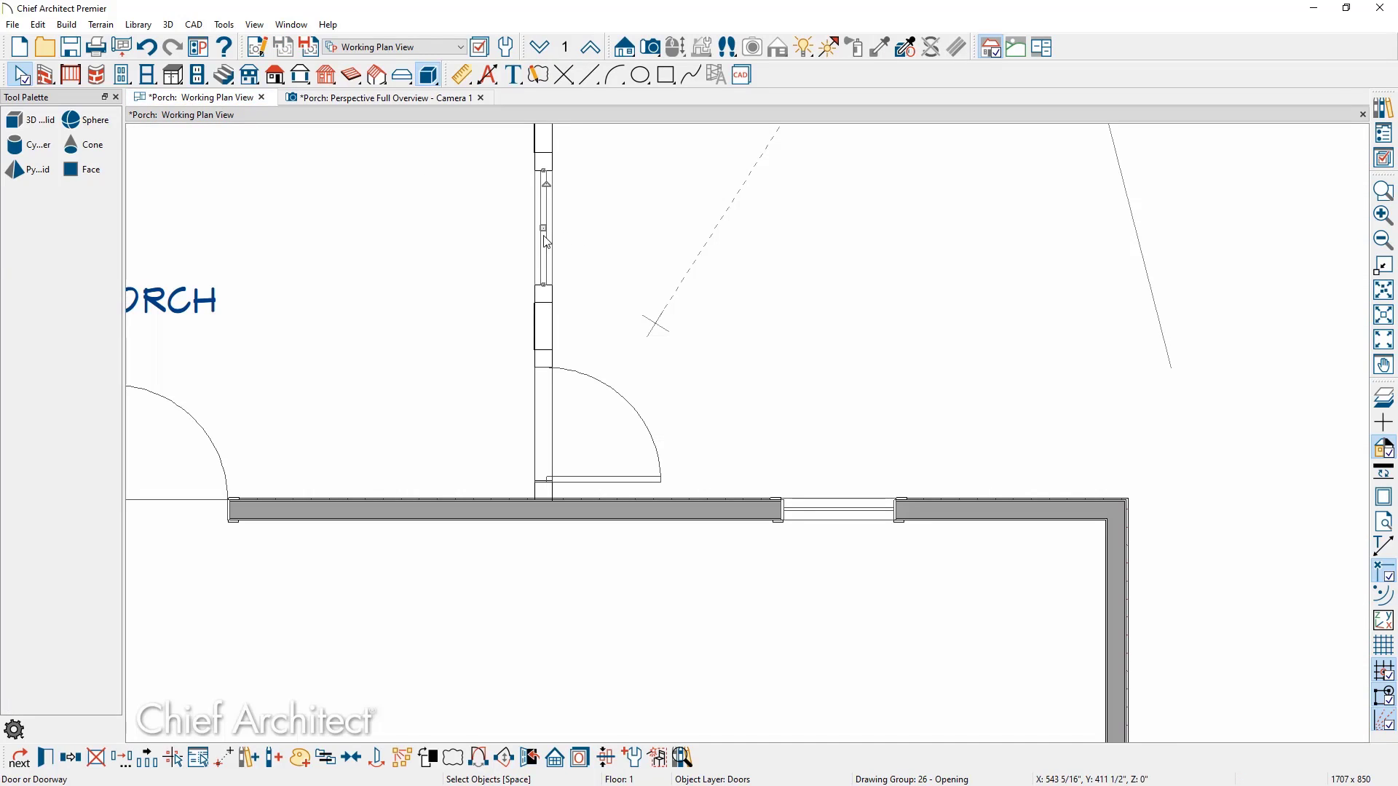
click(353, 760)
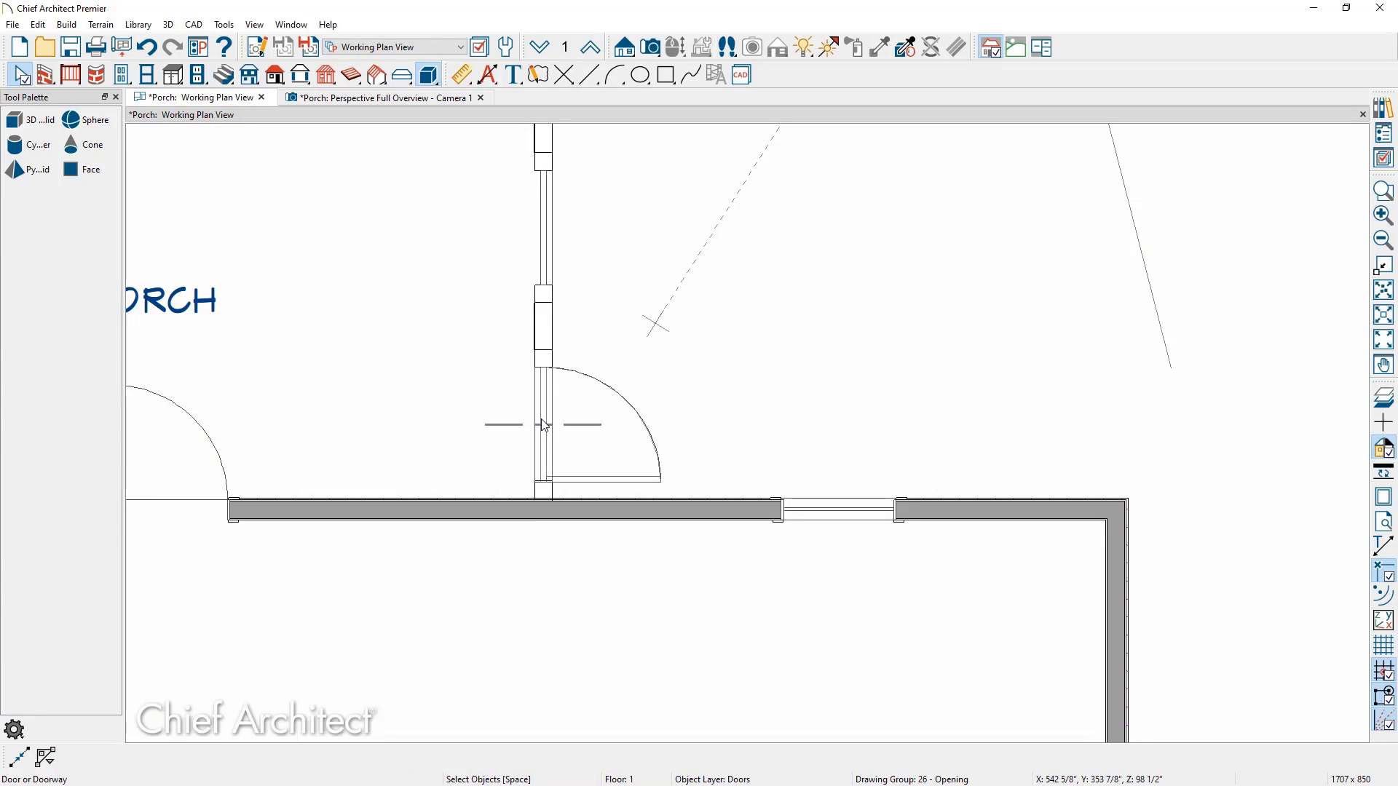
click(545, 424)
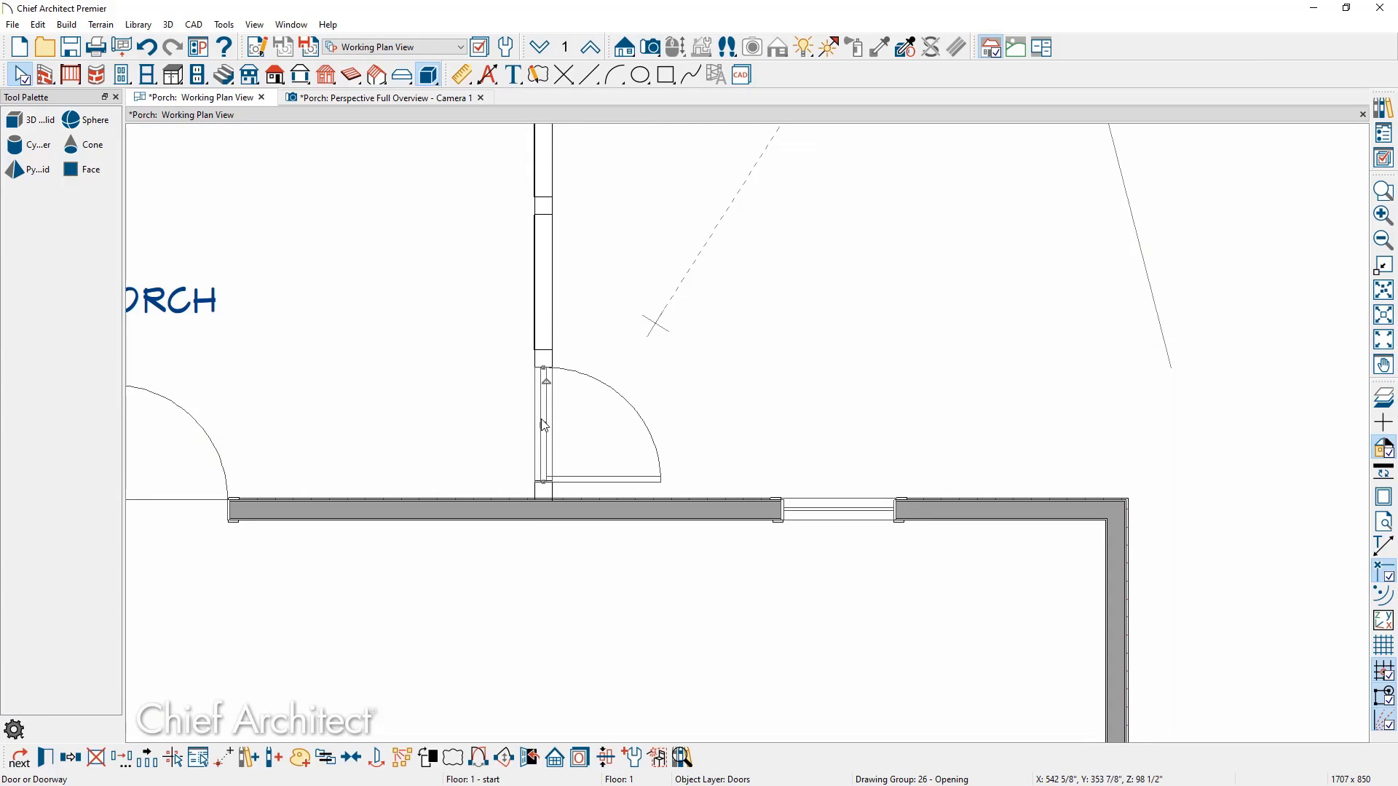
In the perspective view, stretch the transom's upper edge slightly upward toward the porch beam above the screen door
click(419, 98)
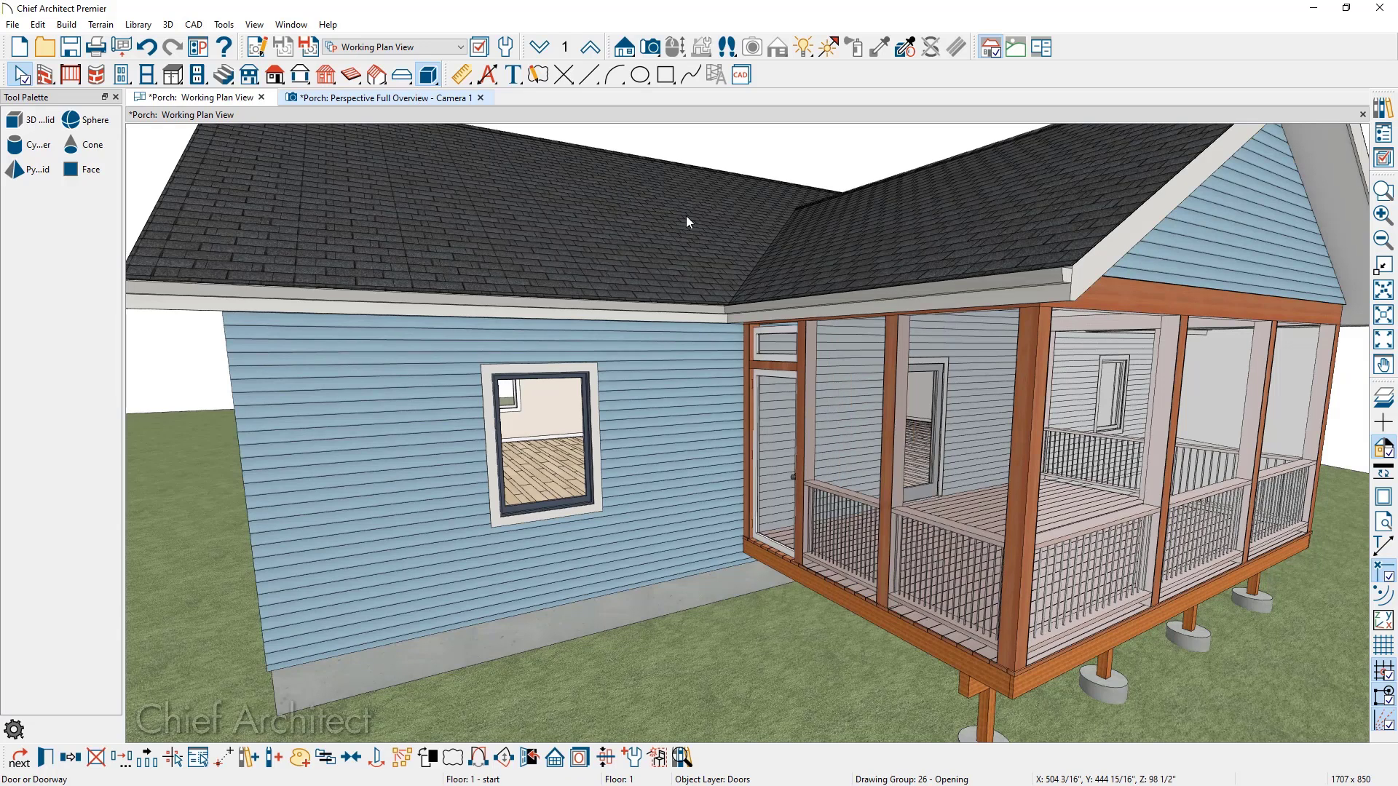
scroll(778, 339, up, 6)
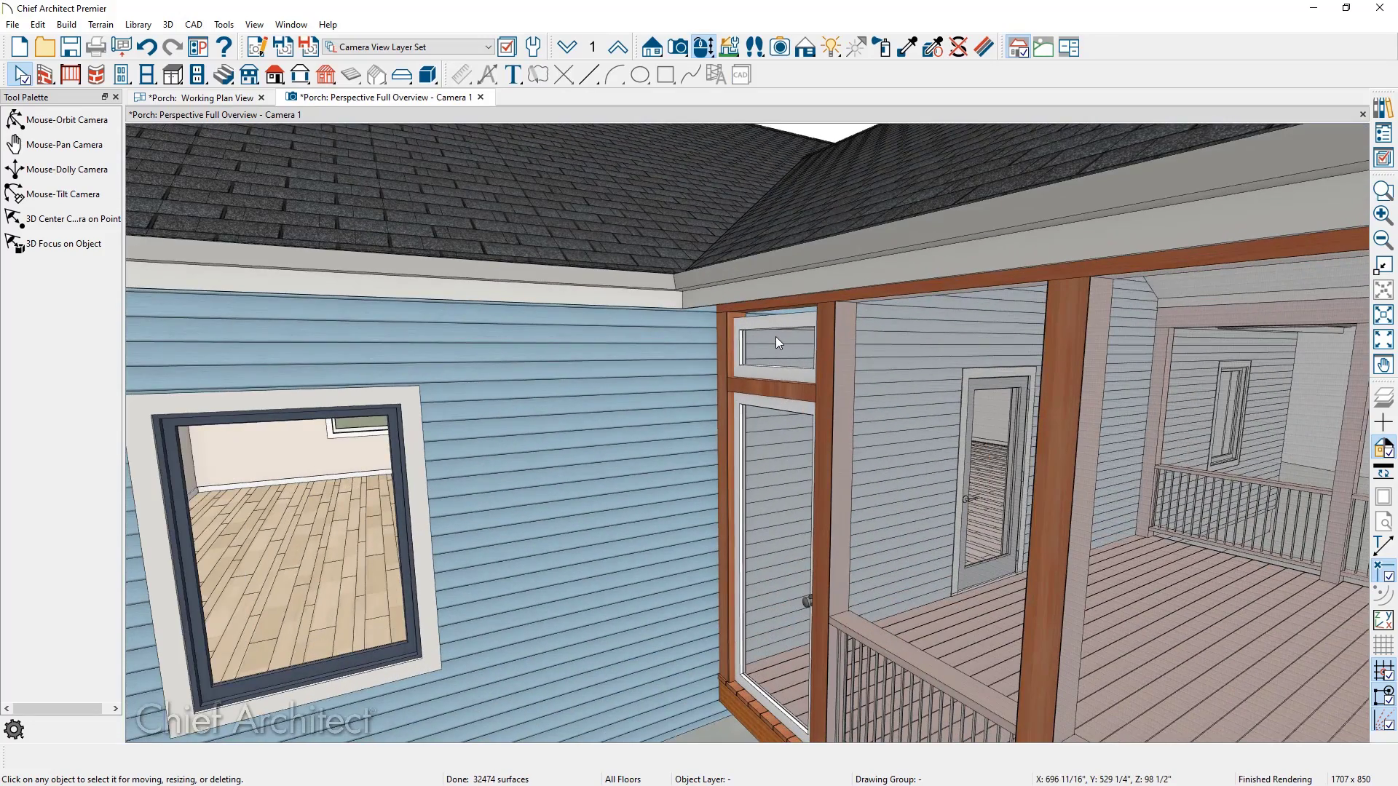
click(775, 336)
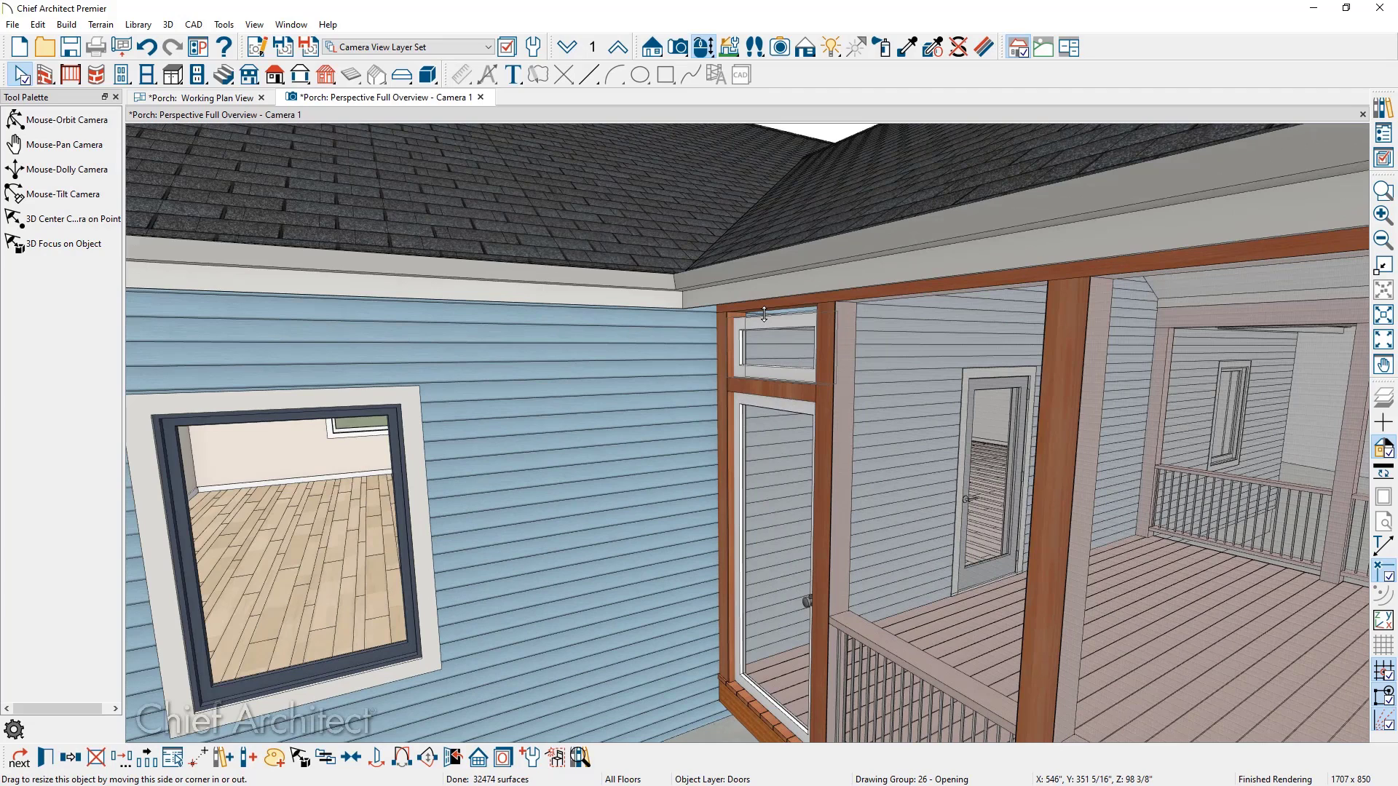
drag(766, 310, 767, 308)
scroll(793, 342, down, 1)
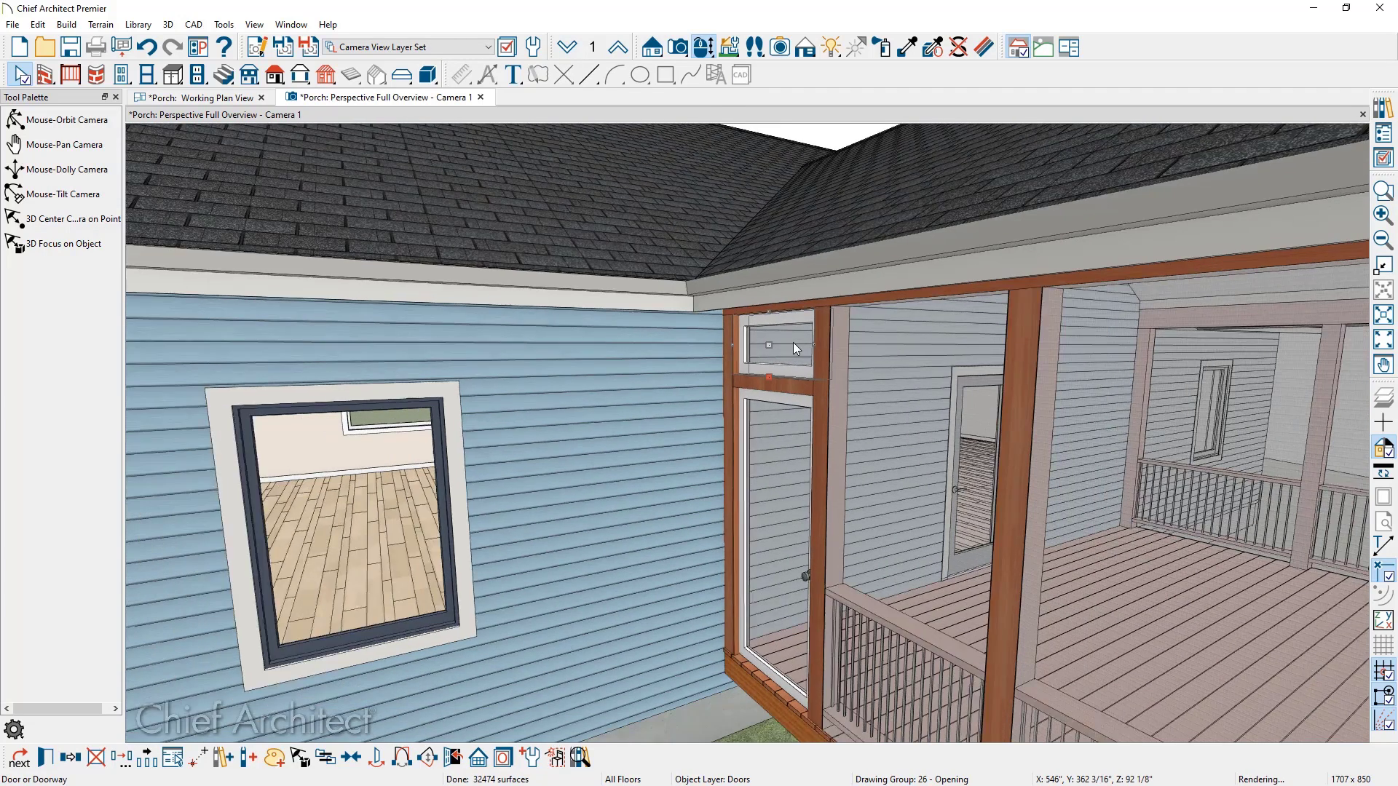
scroll(793, 342, down, 5)
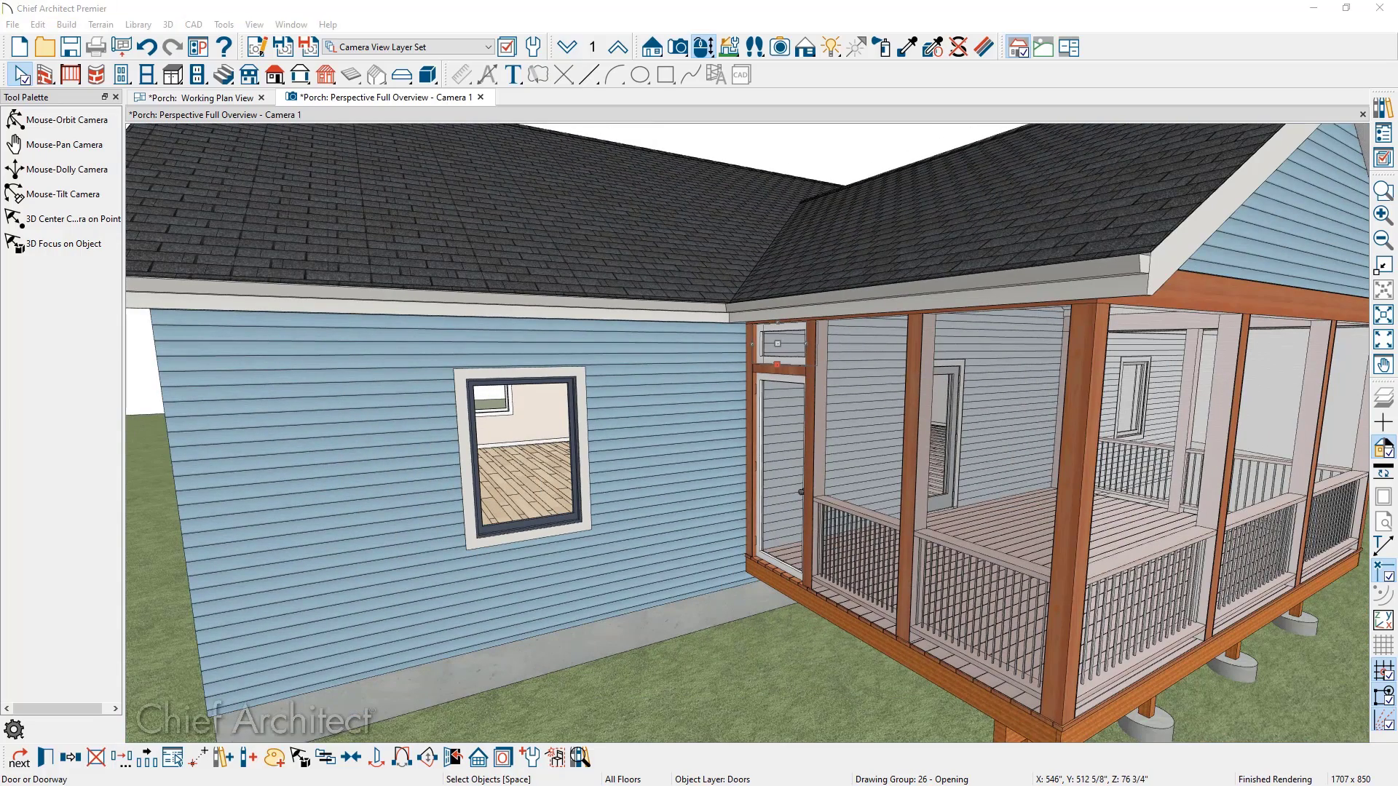
Enlarge the reference image Complete2.jpg to examine the finished porch with its landing and stairs, and put it away
drag(1397, 139, 1041, 85)
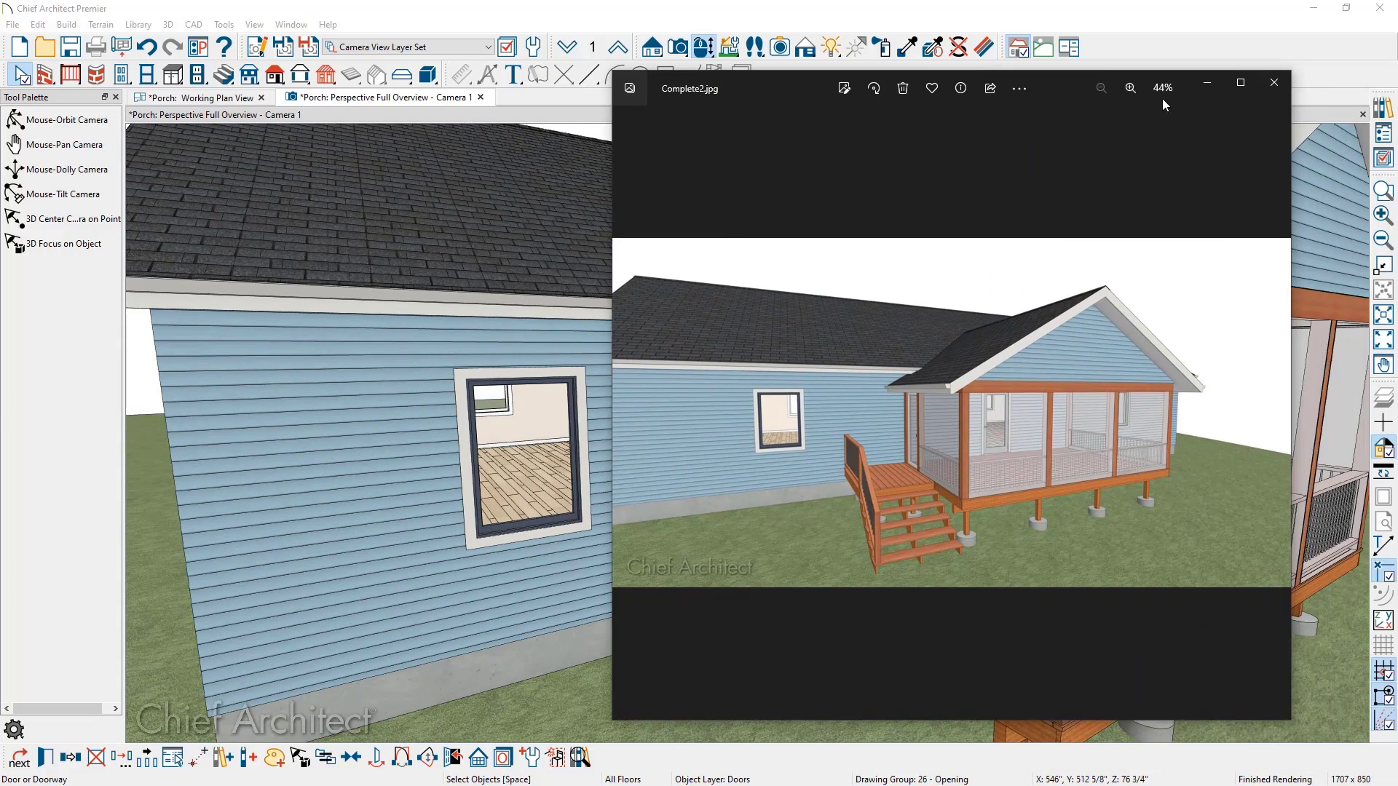
click(1240, 83)
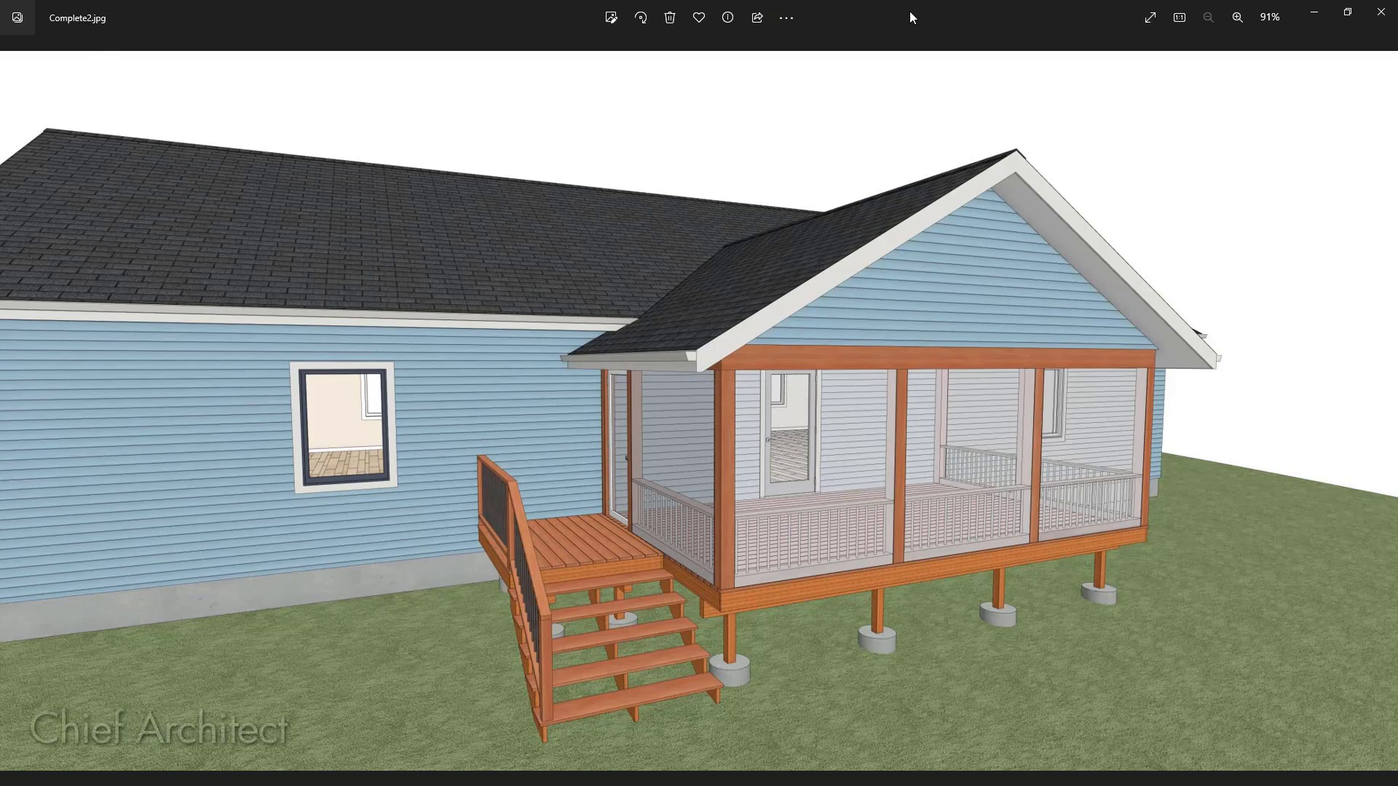
drag(910, 13, 1397, 54)
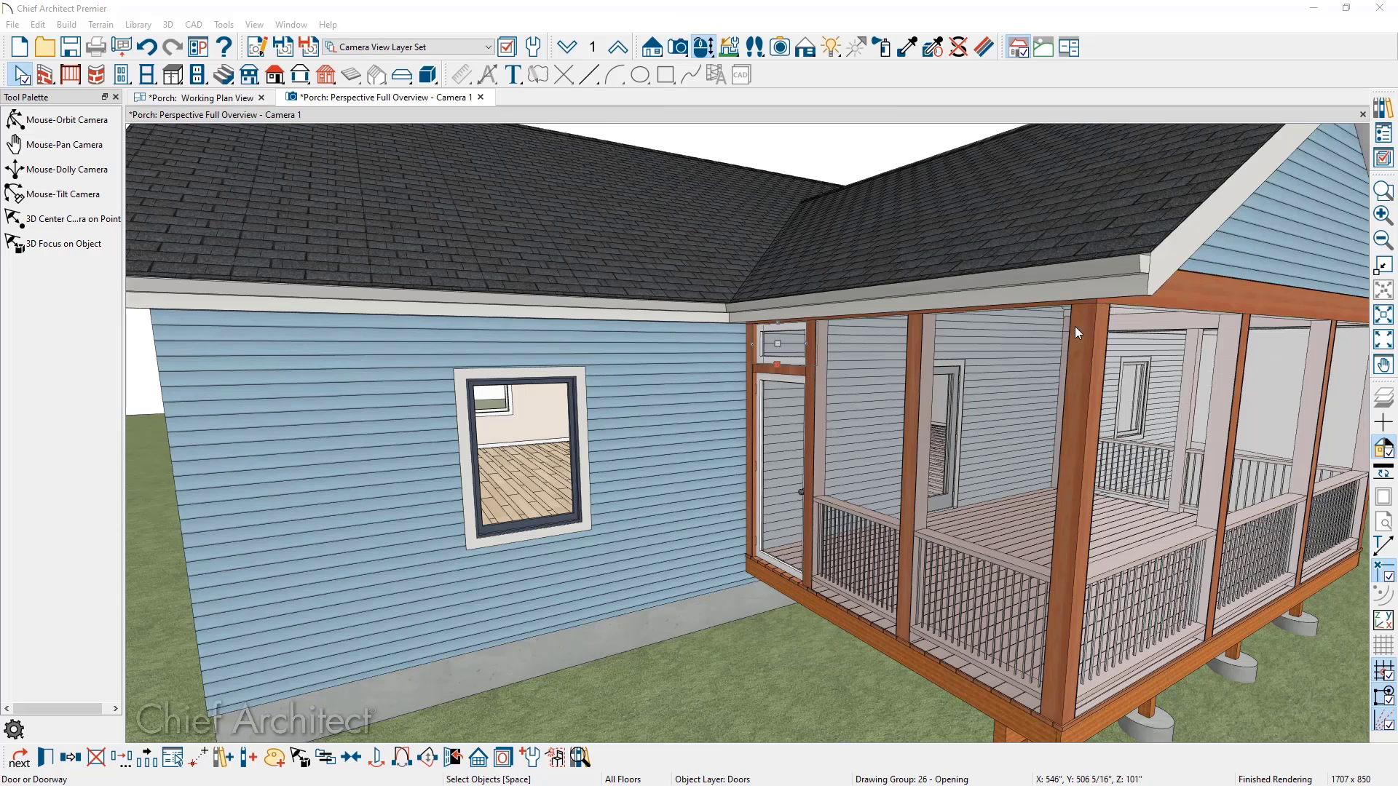
Remove the transom panel and the horizontal framing rail above the screen door
click(785, 351)
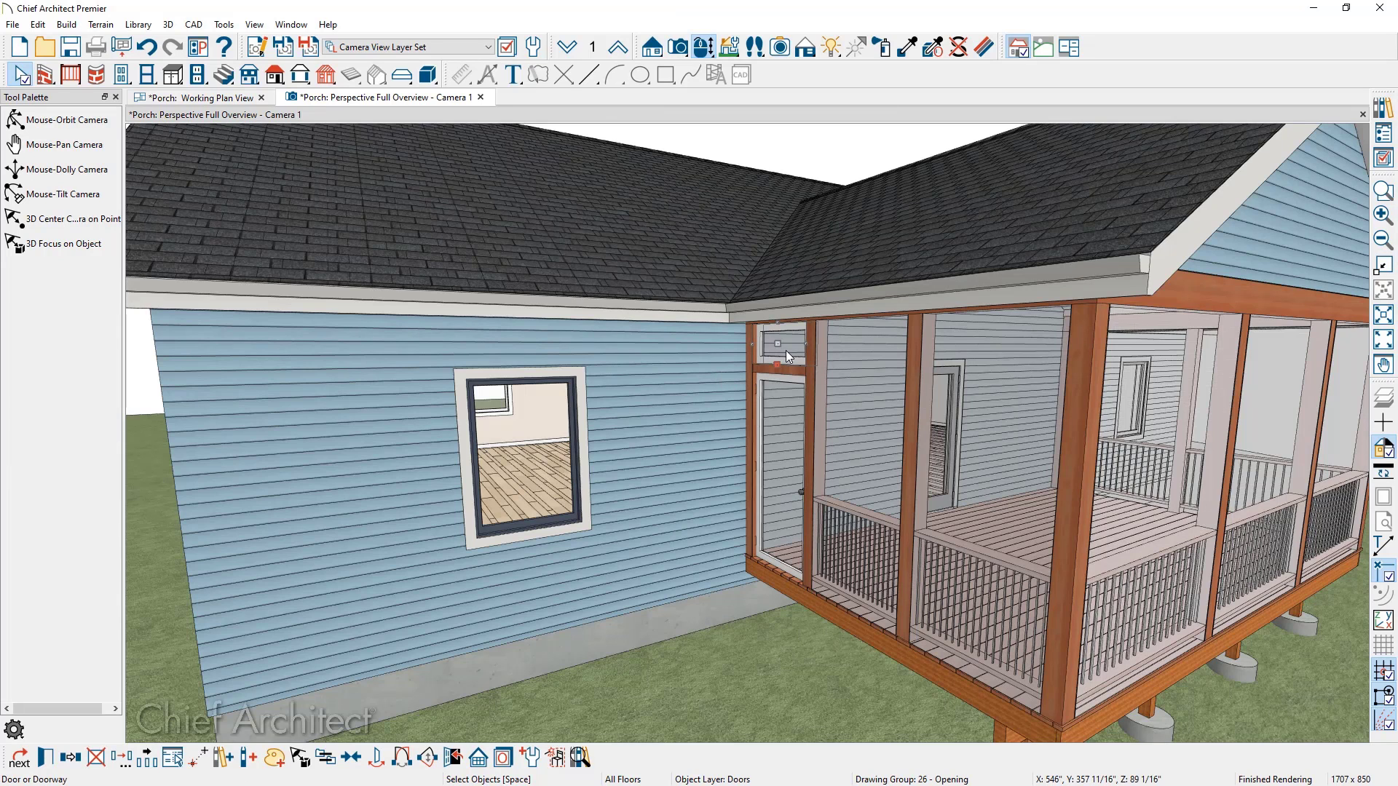
drag(787, 365, 784, 375)
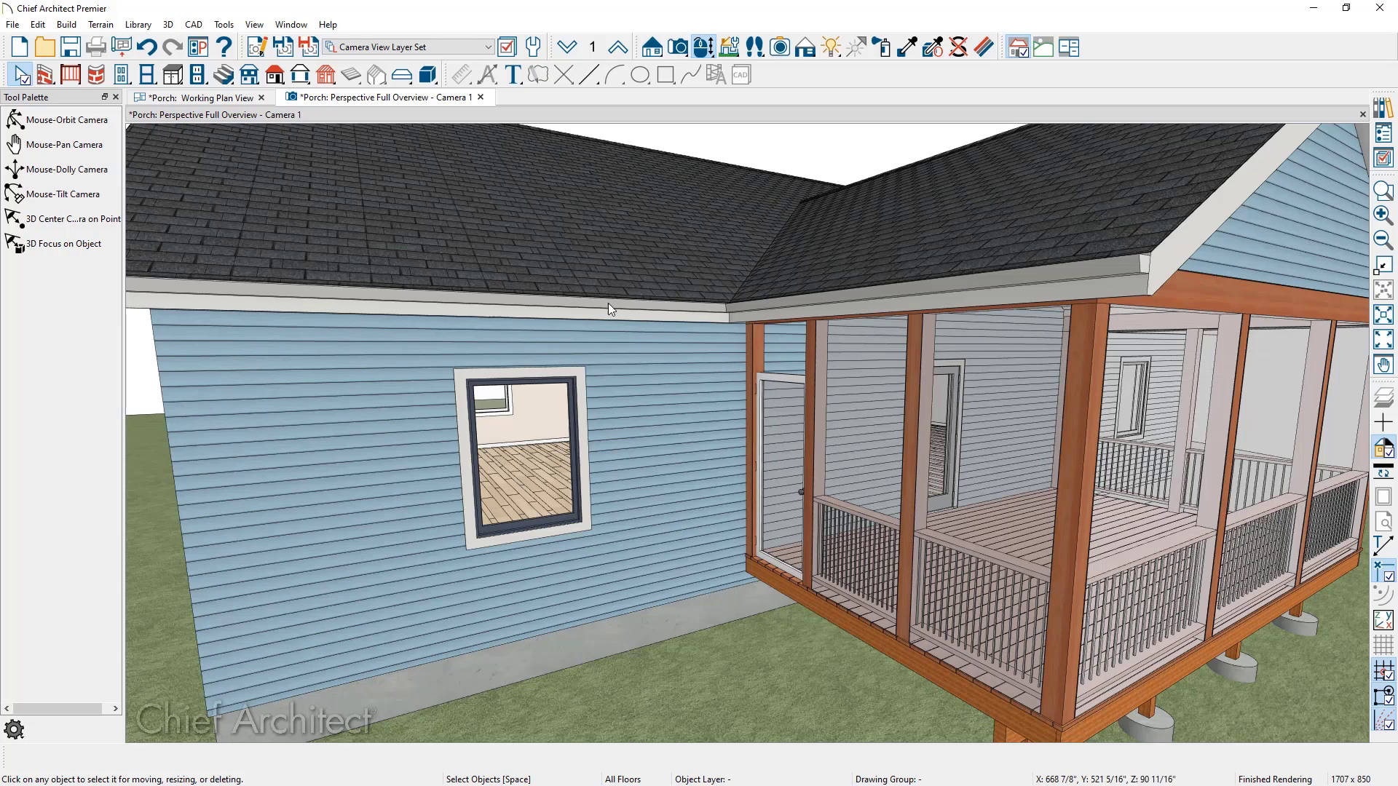
From the Working Plan View, create a Back Clipped Cross Section from inside the porch near the screen door, facing along the railing wall
click(217, 99)
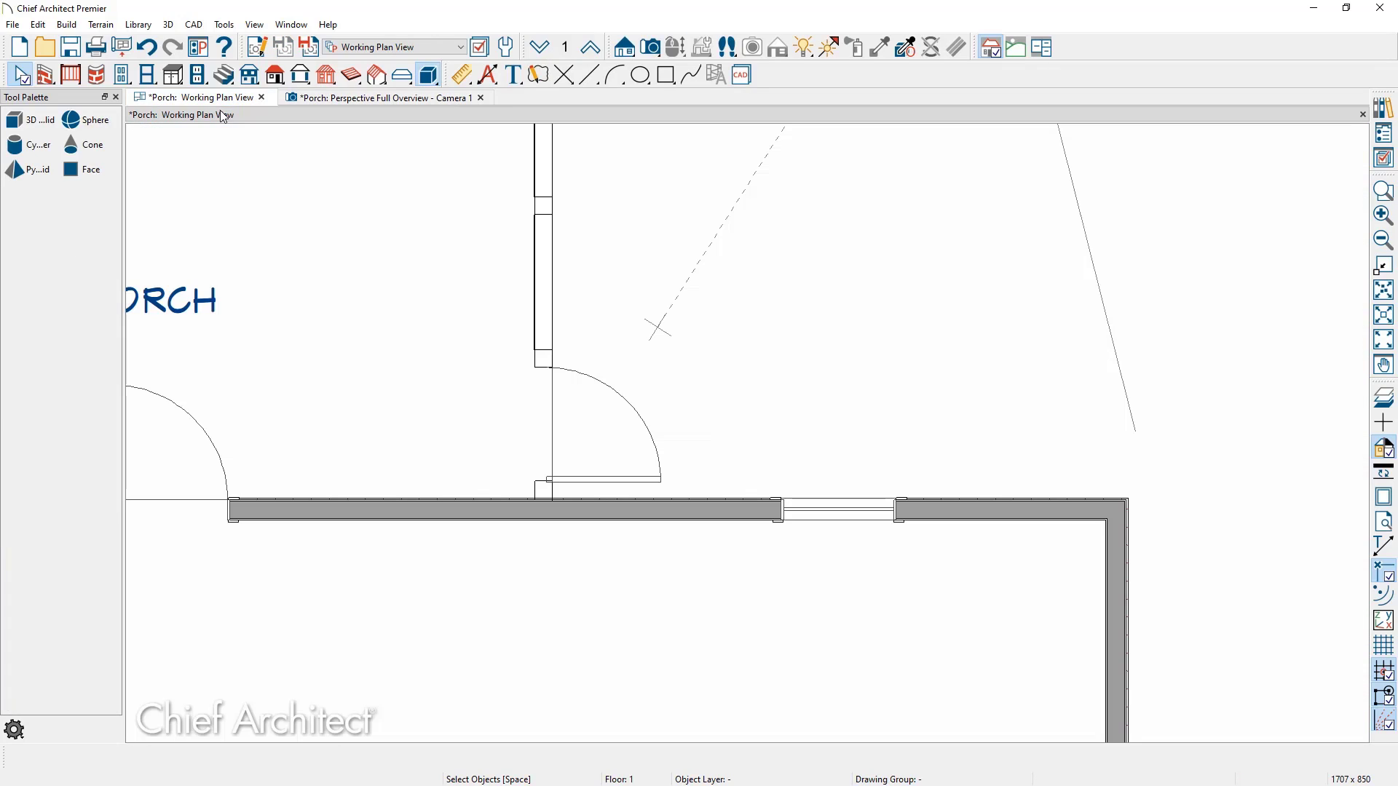
click(626, 58)
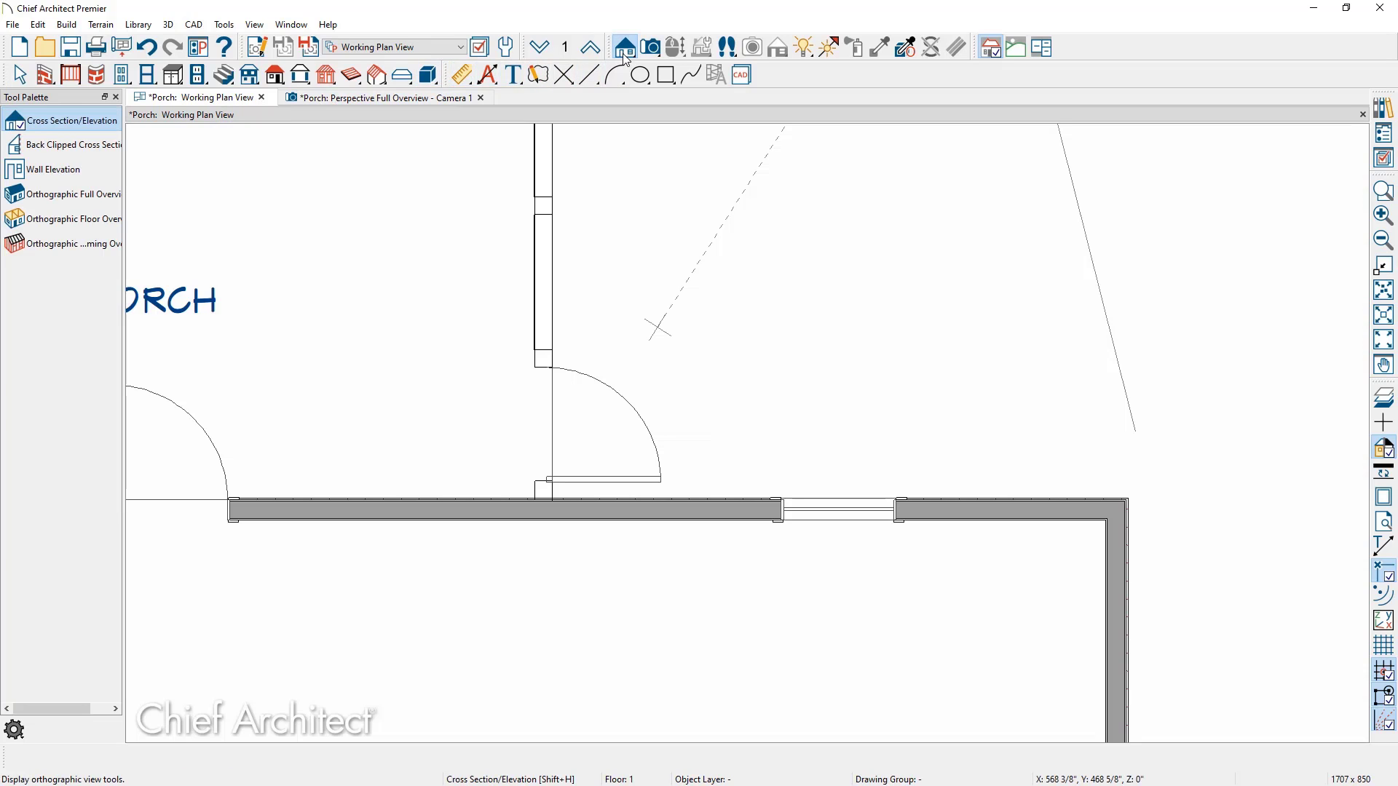
click(95, 146)
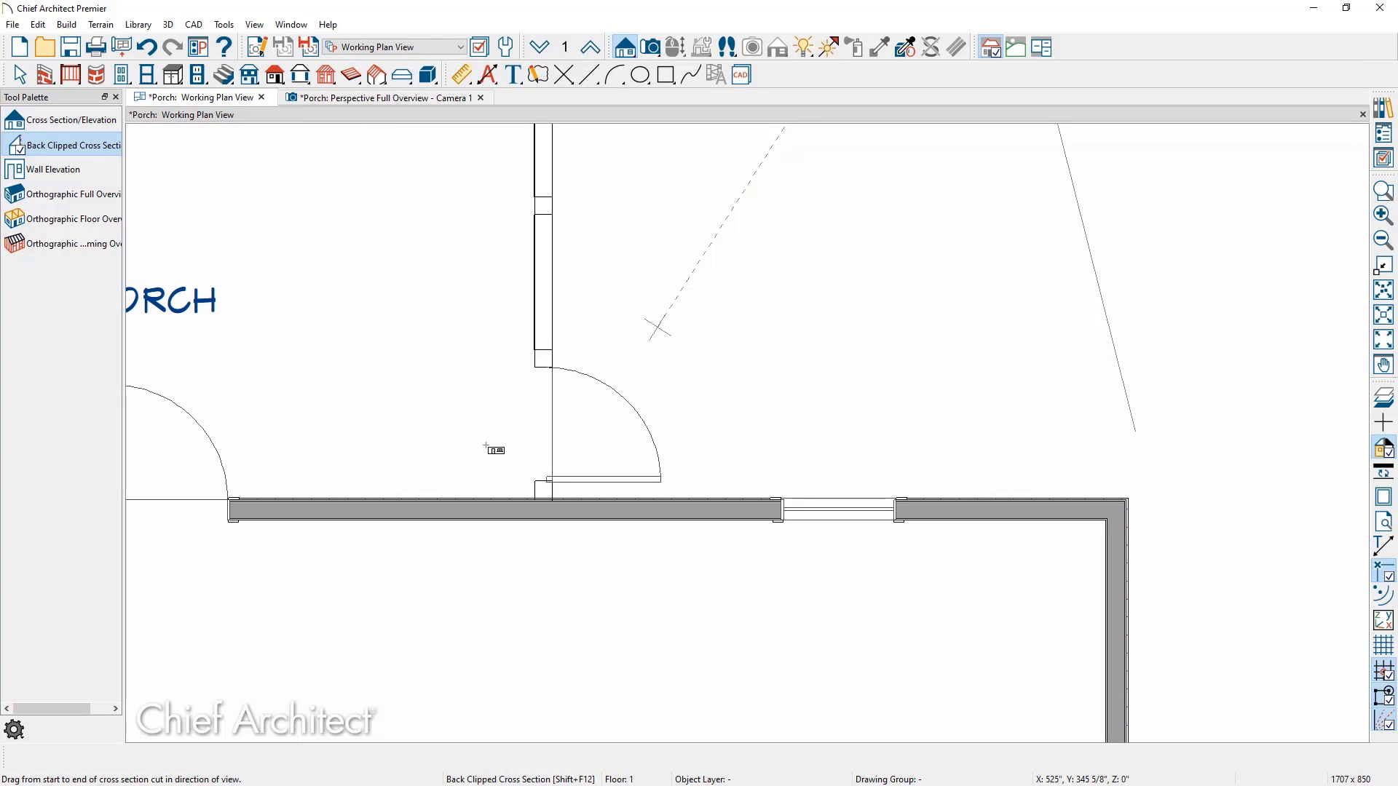
mouse_move(486, 447)
mouse_down()
mouse_move(474, 431)
mouse_move(484, 386)
mouse_up()
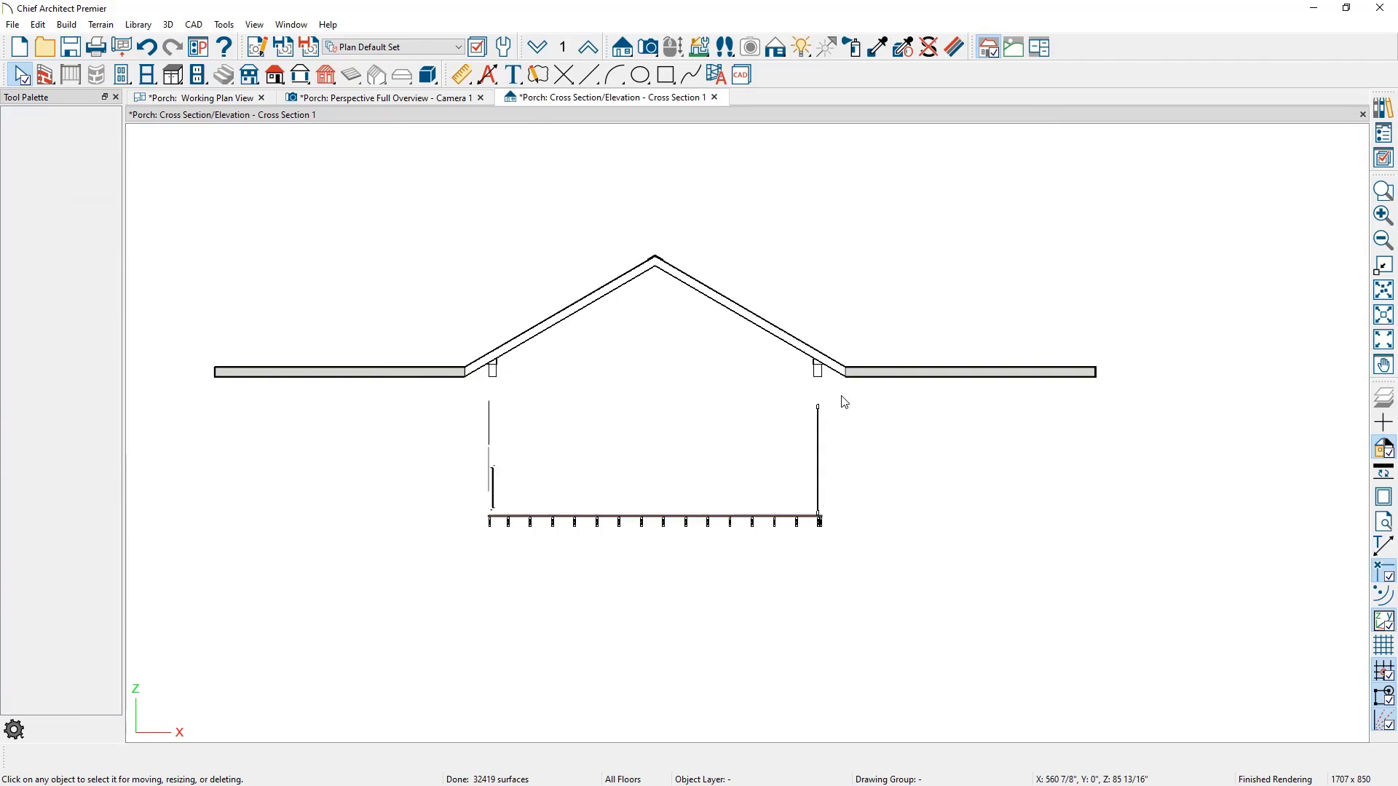
scroll(834, 392, up, 8)
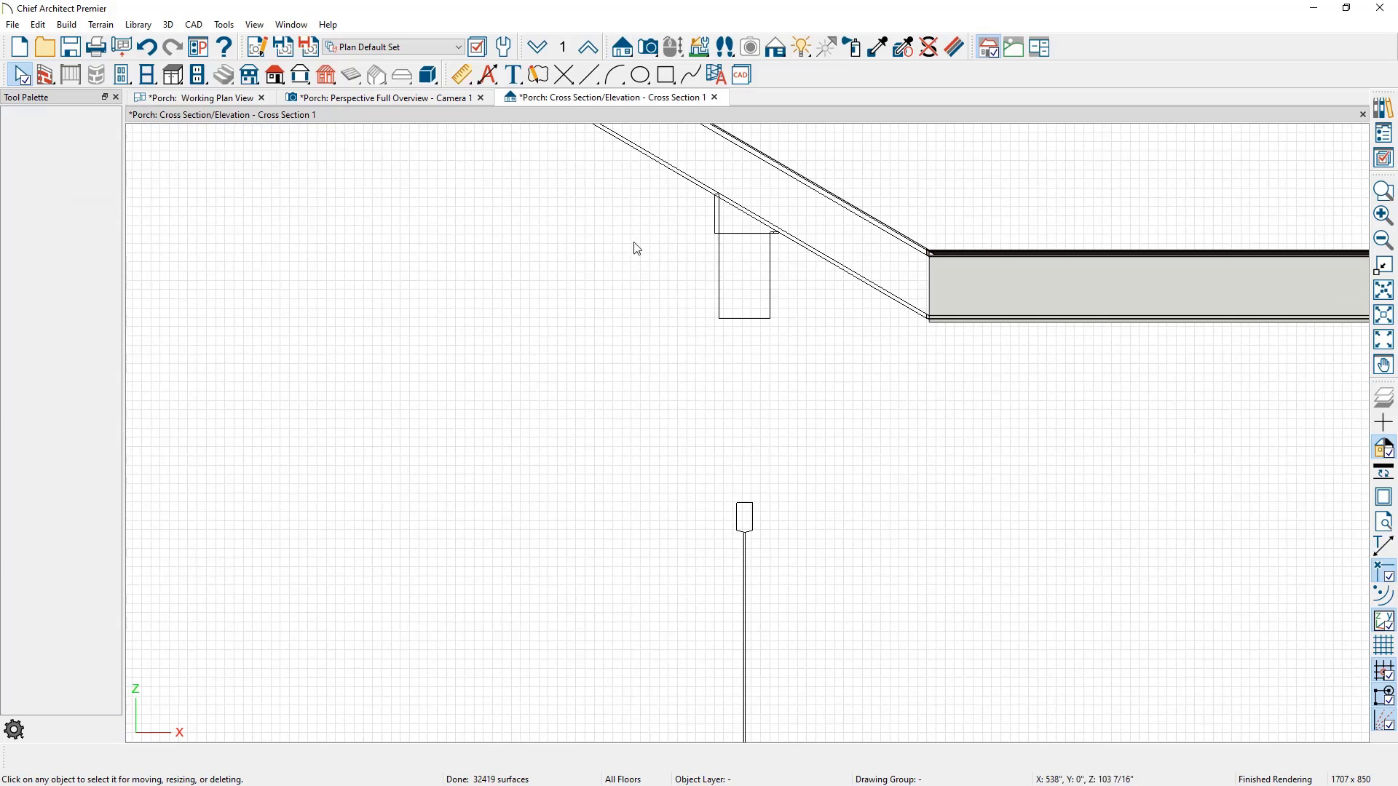
Add an End to End Dimension in the cross section from the screen door's top to the underside of the porch beam
click(461, 75)
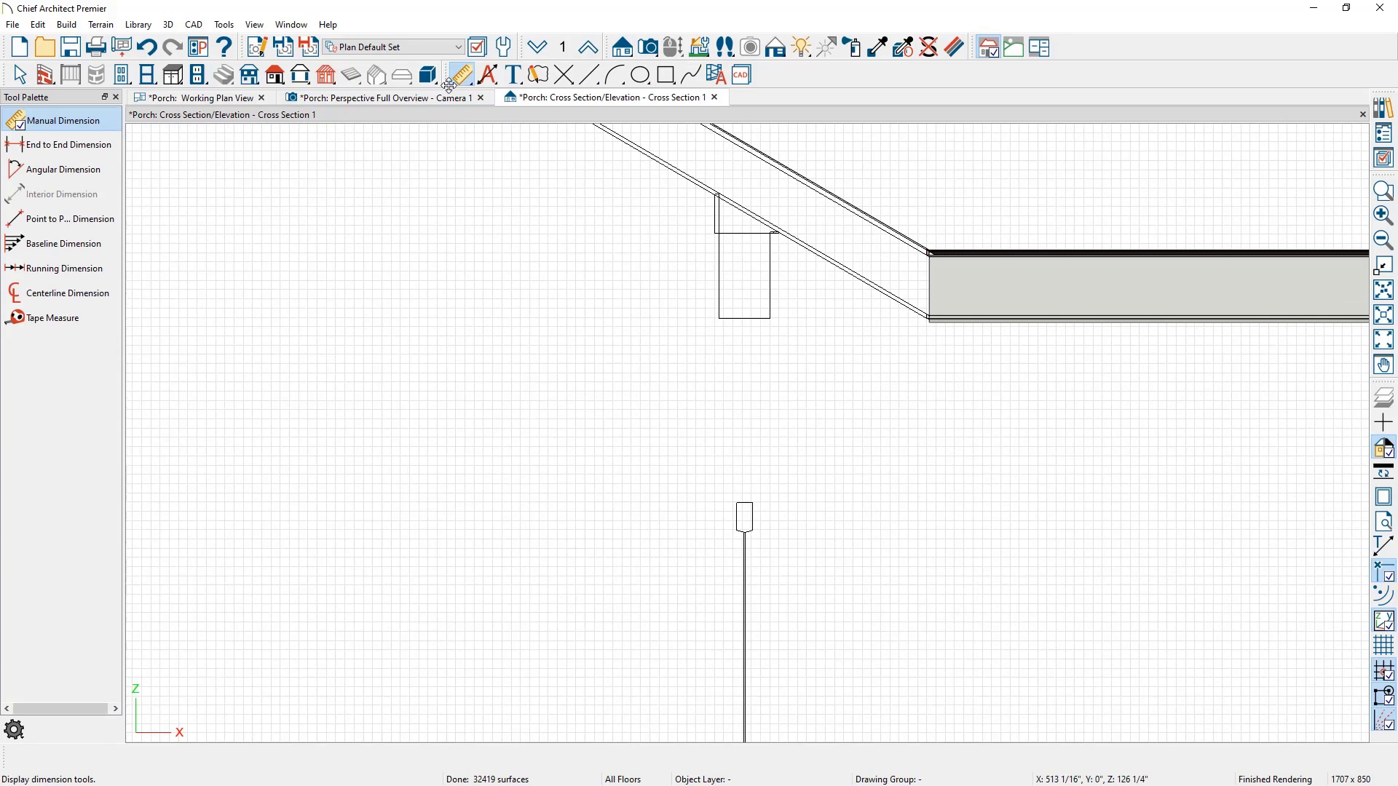
click(109, 149)
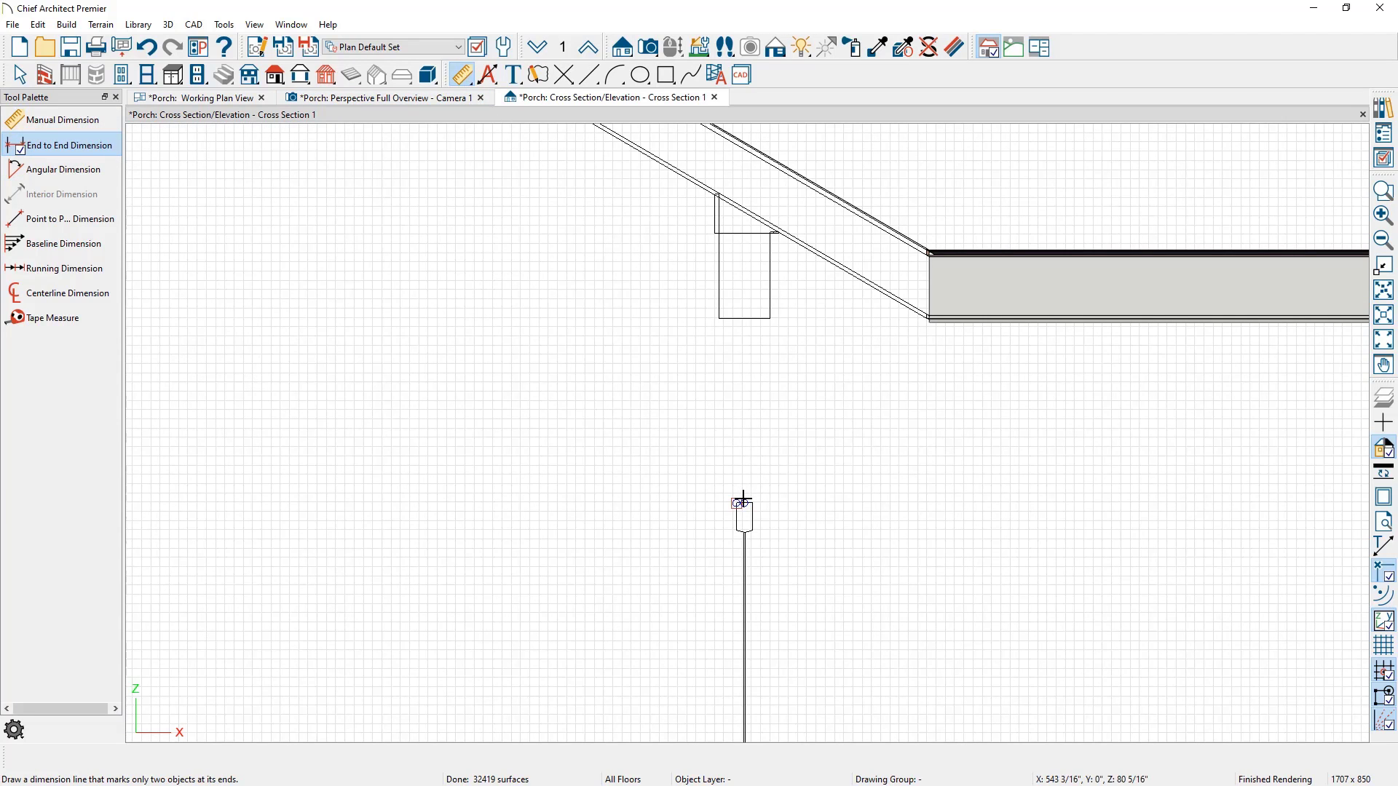
drag(743, 503, 738, 318)
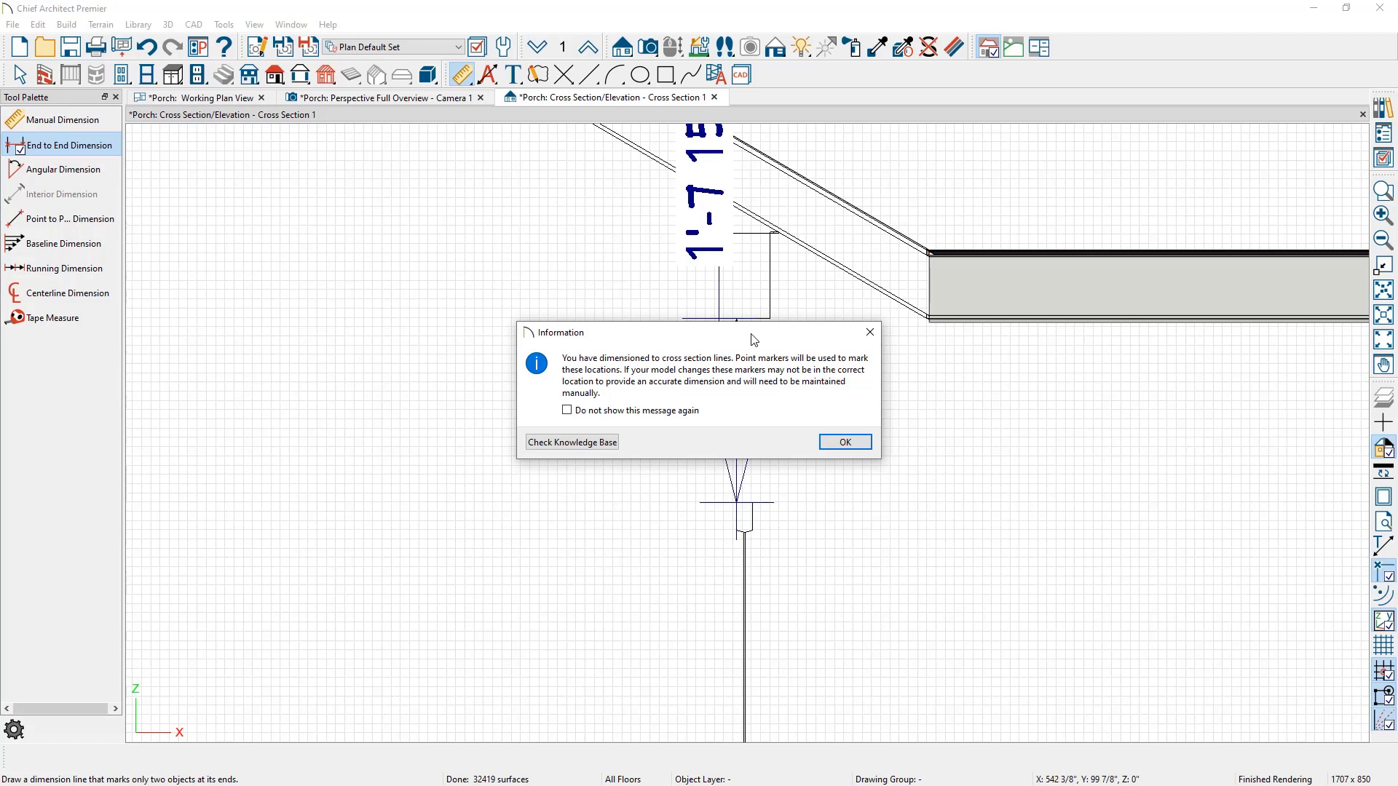
click(844, 443)
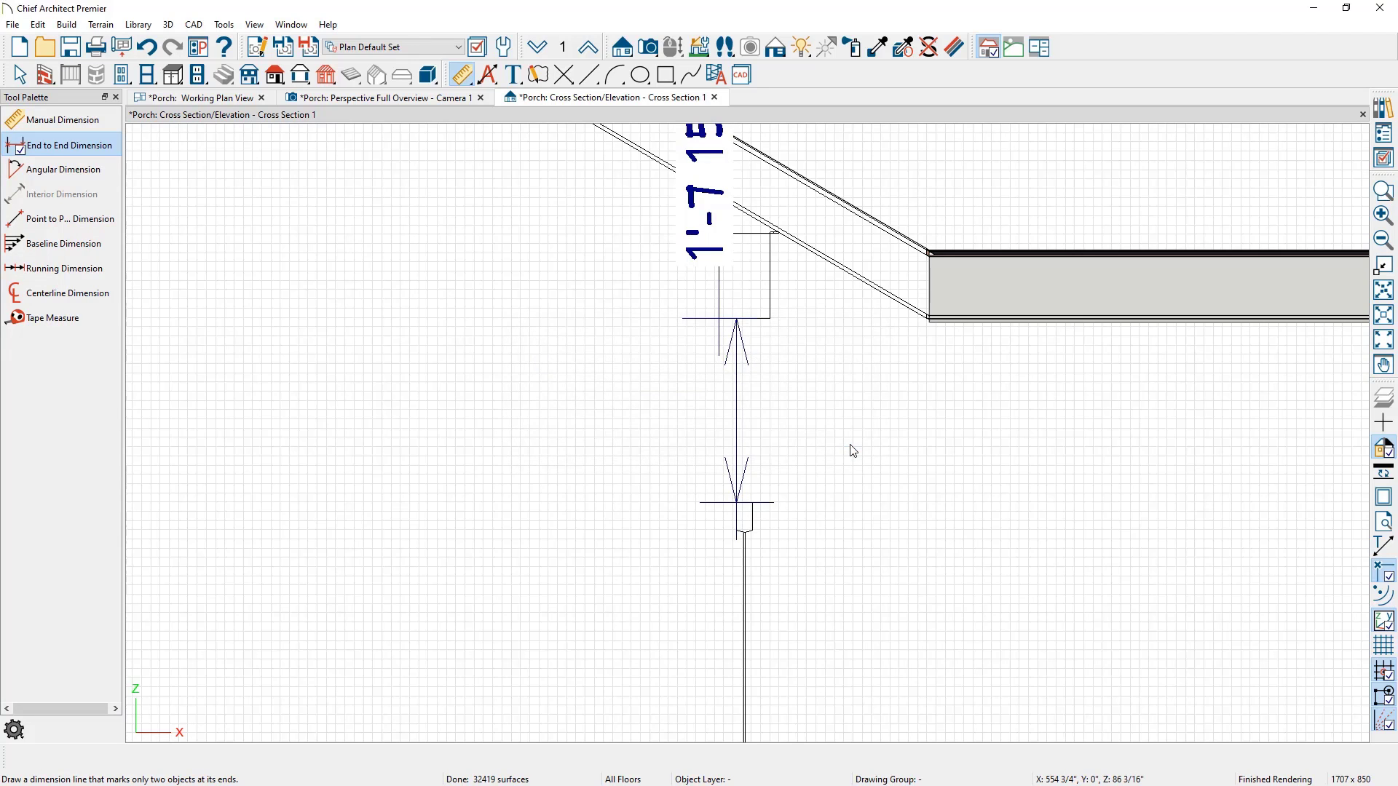
scroll(838, 455, down, 1)
middle_drag(820, 458, 597, 564)
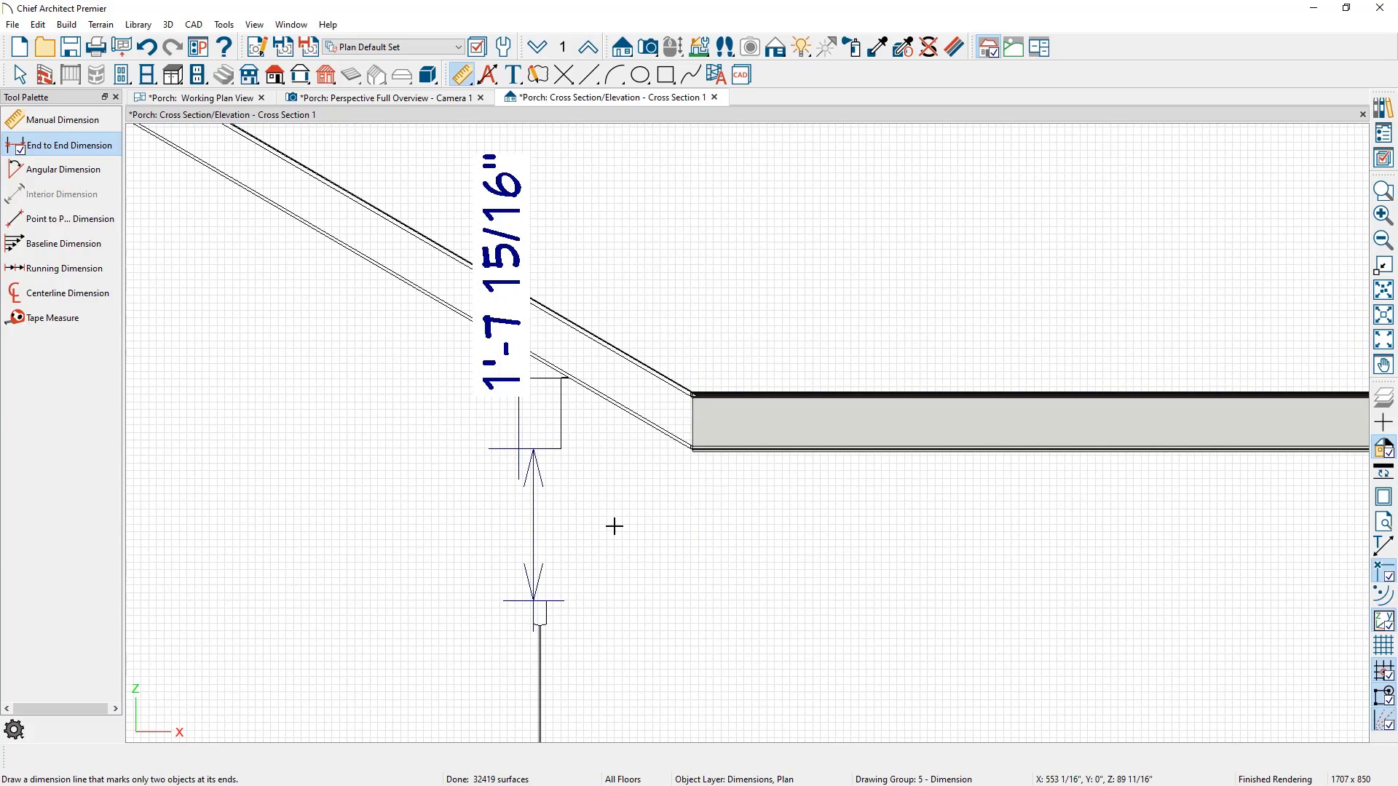
Arrange the cross section and the perspective camera view side by side, and make the camera view active
drag(637, 102, 439, 264)
drag(314, 99, 264, 226)
click(1070, 97)
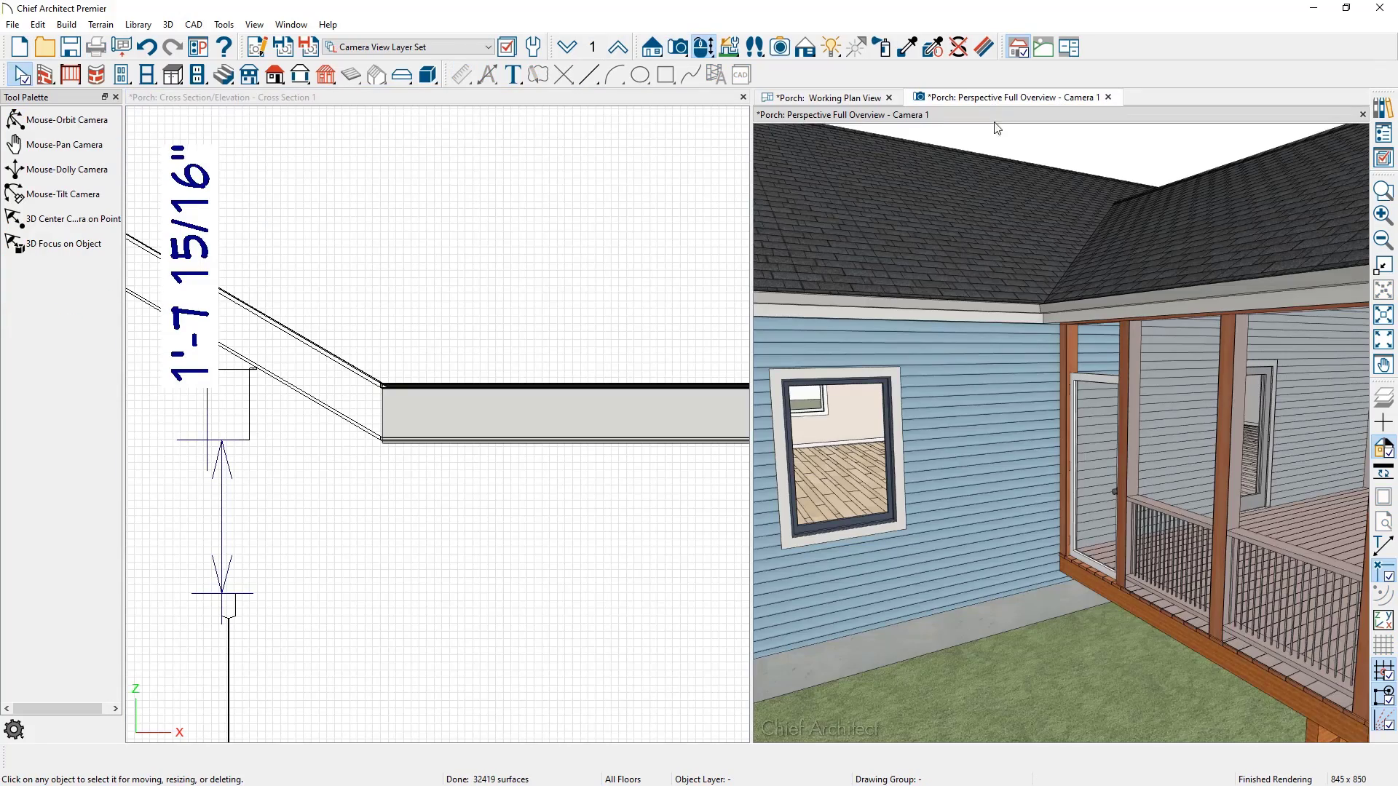
Lower the Screened Porch room's finished ceiling height by 1'-7 15/16"
middle_drag(1213, 316, 1003, 377)
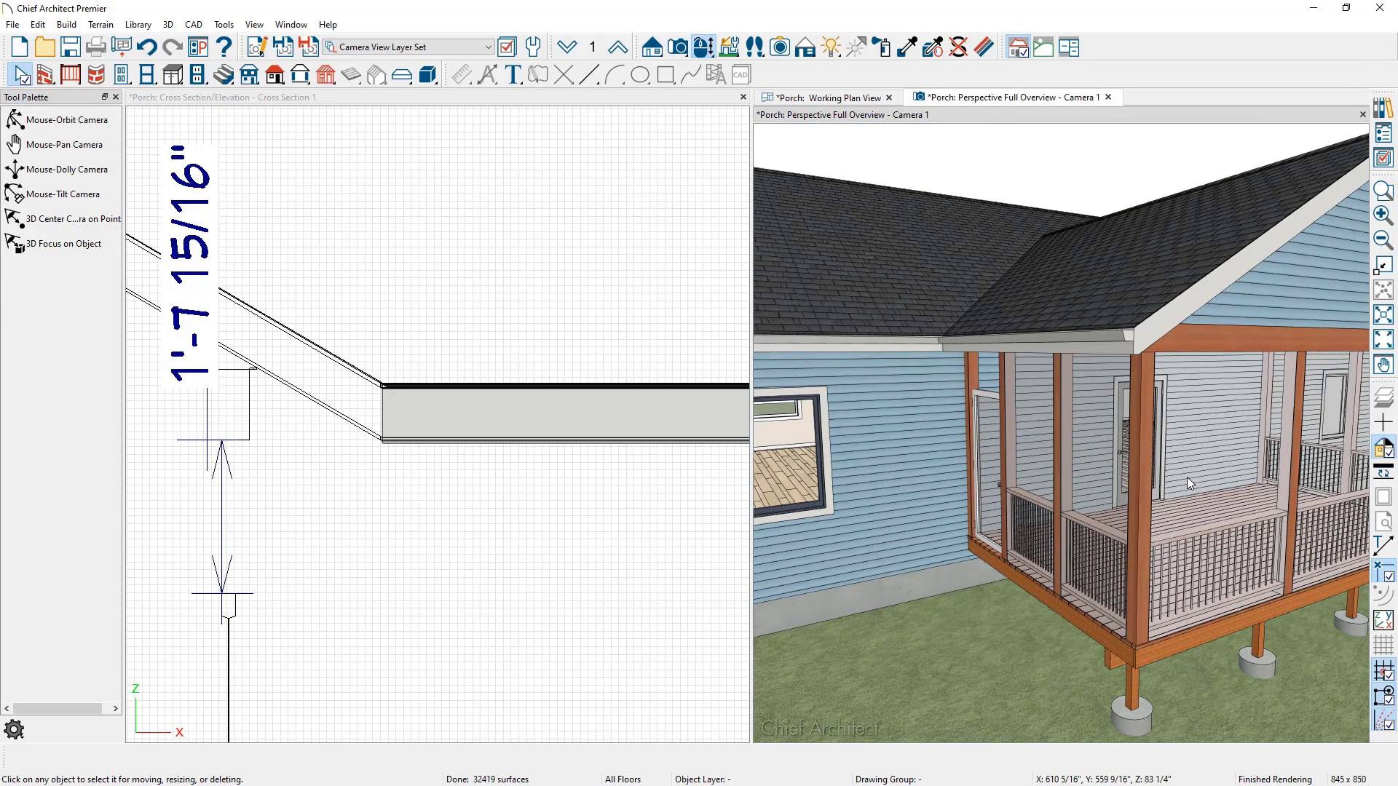
scroll(1178, 508, up, 5)
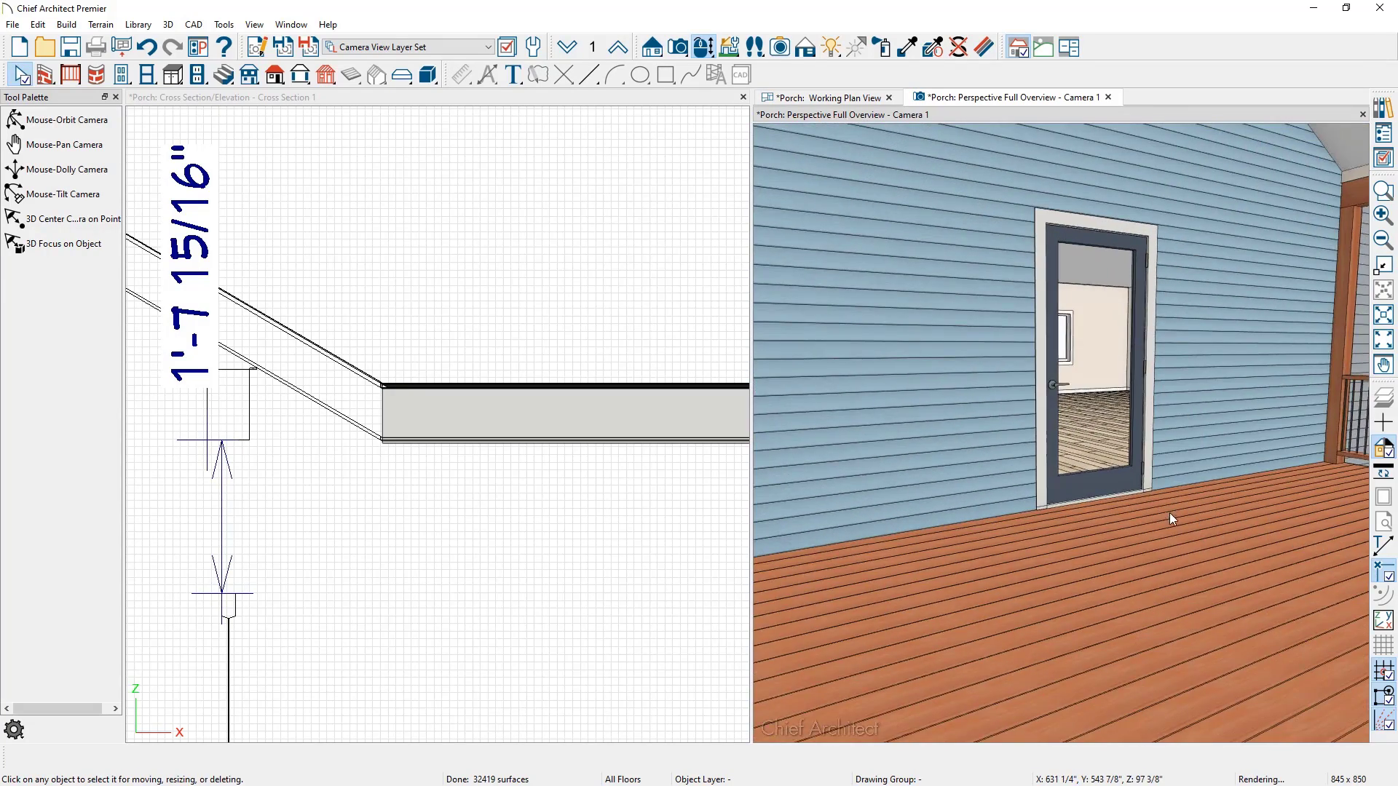
click(1152, 569)
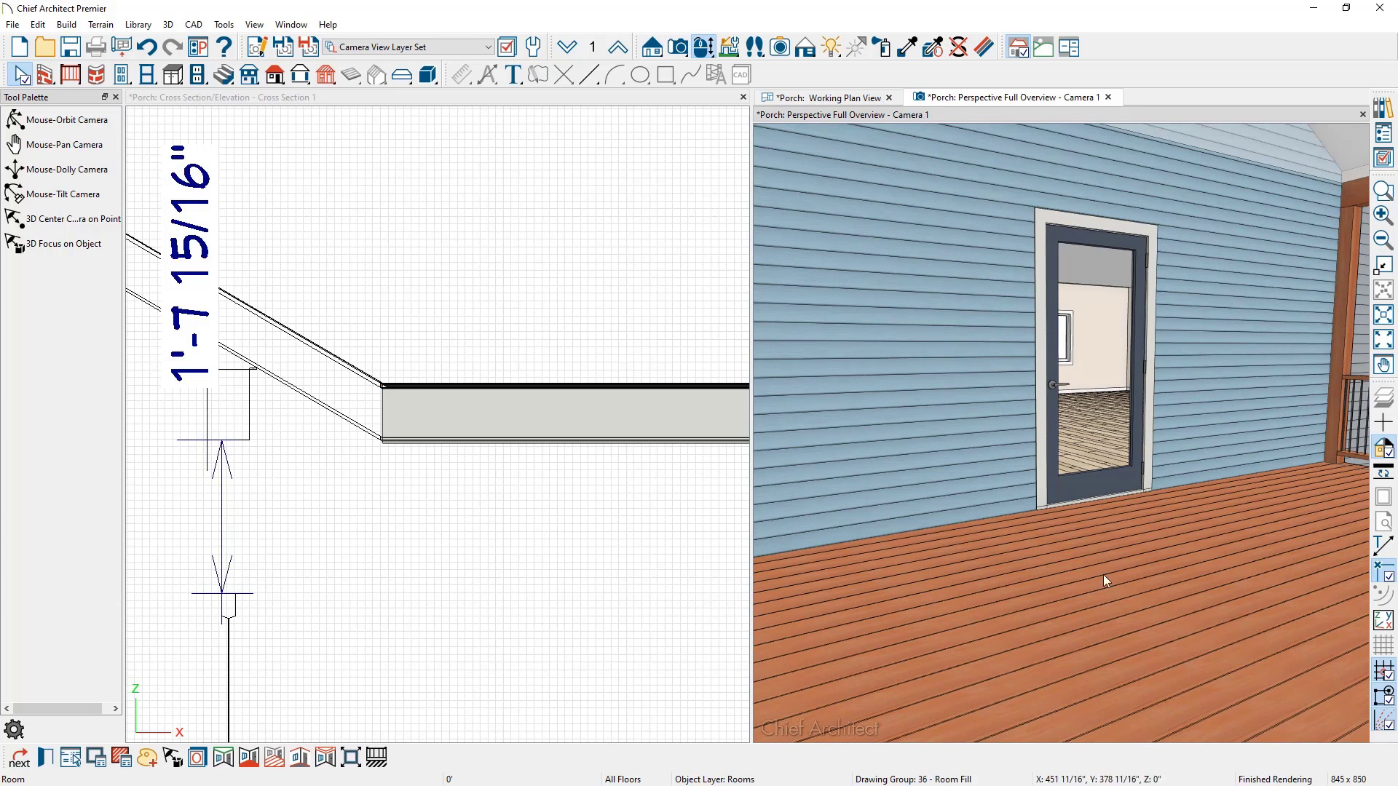
click(45, 758)
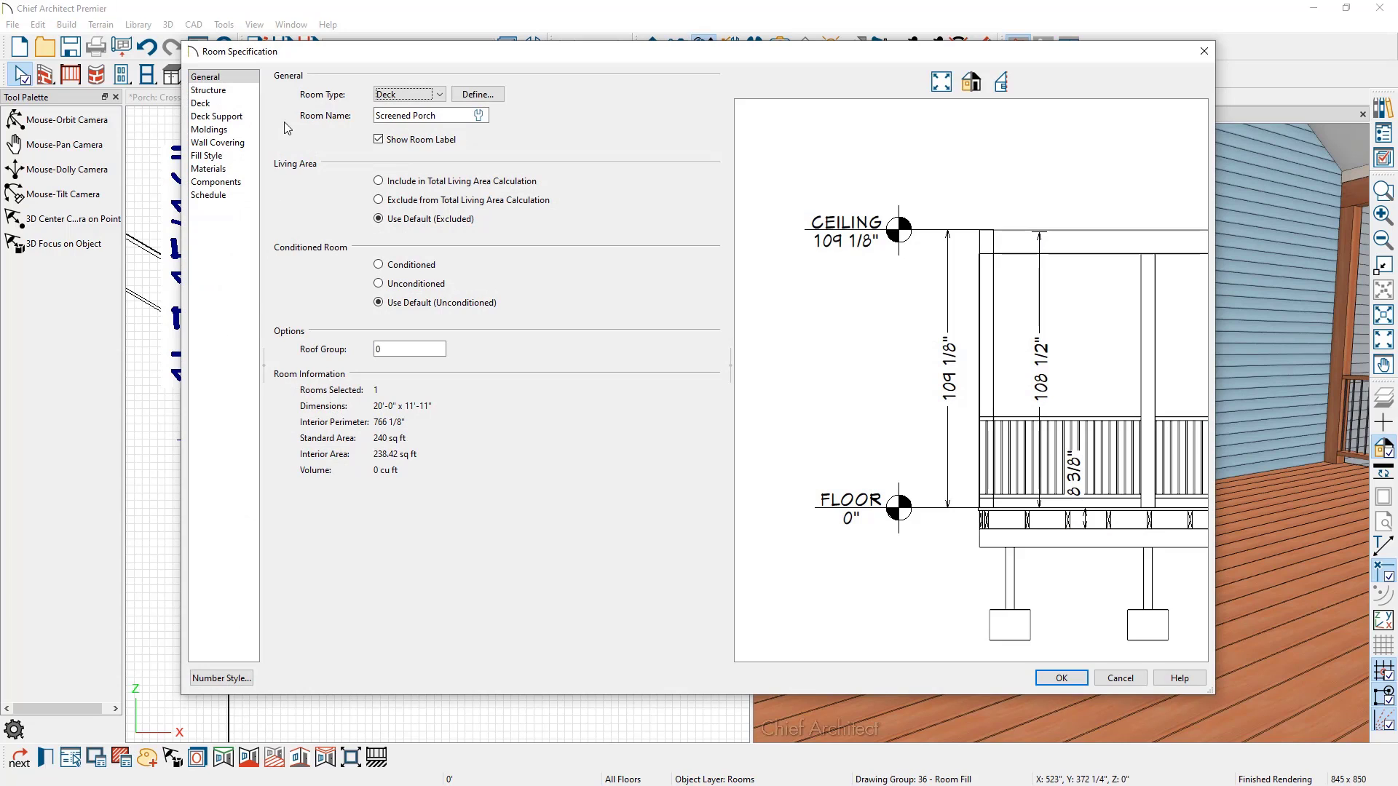
drag(284, 59, 398, 93)
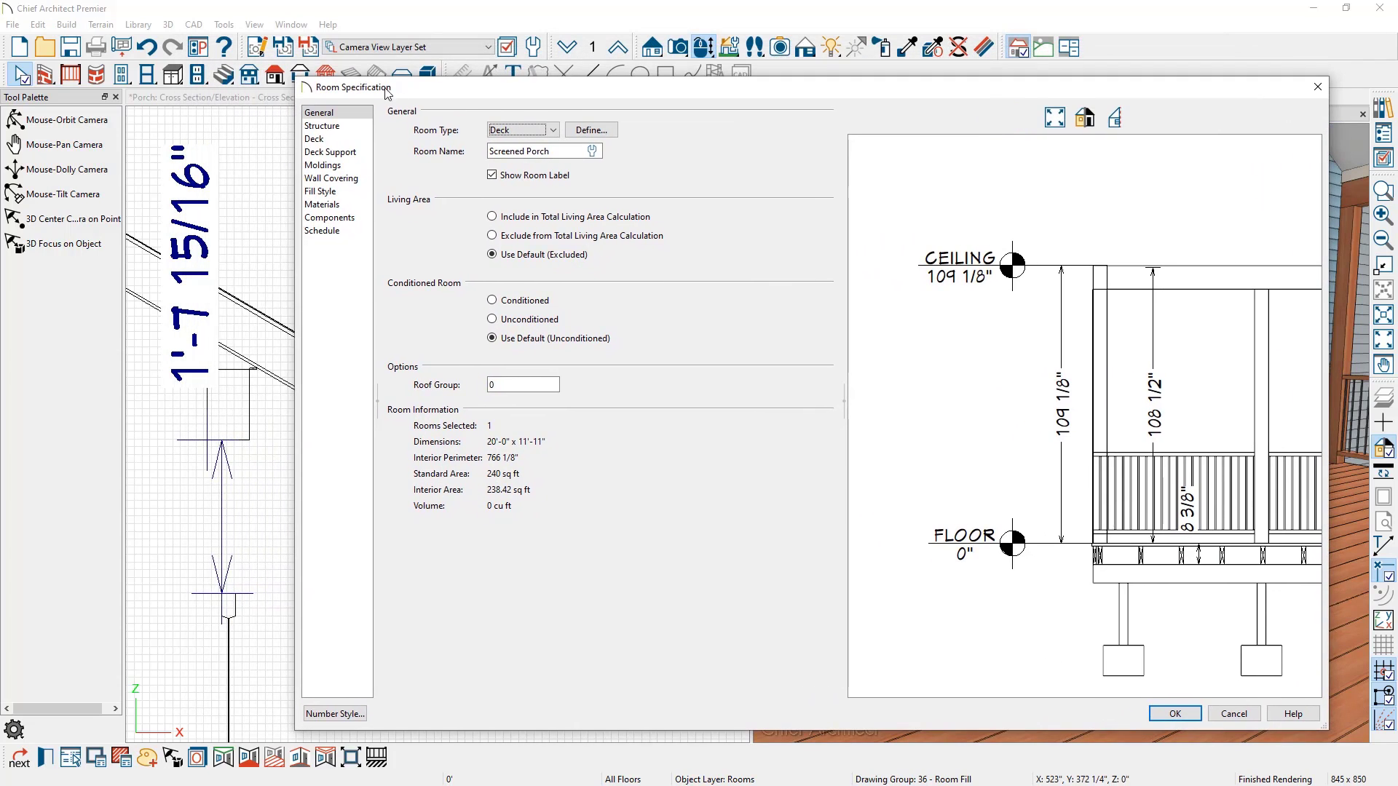
click(339, 128)
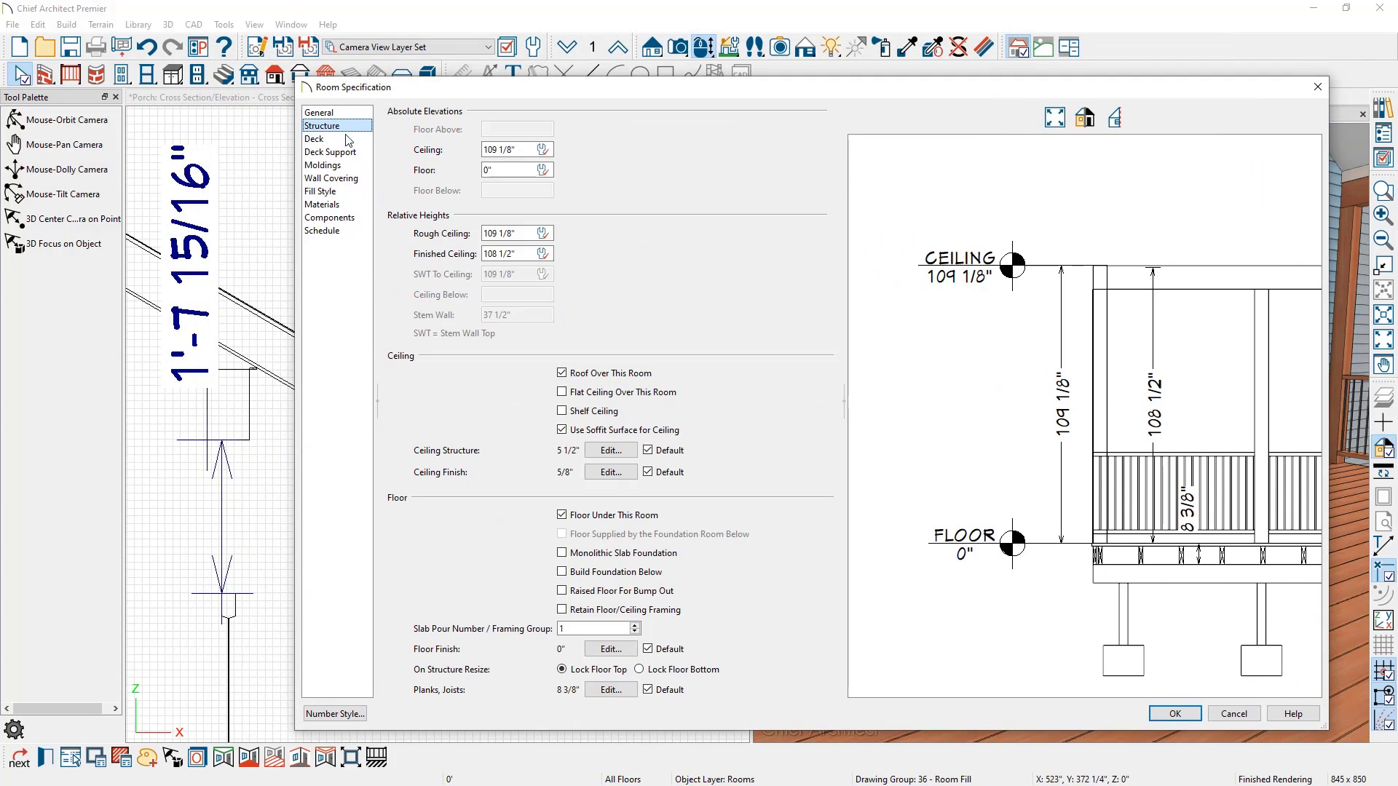
click(530, 257)
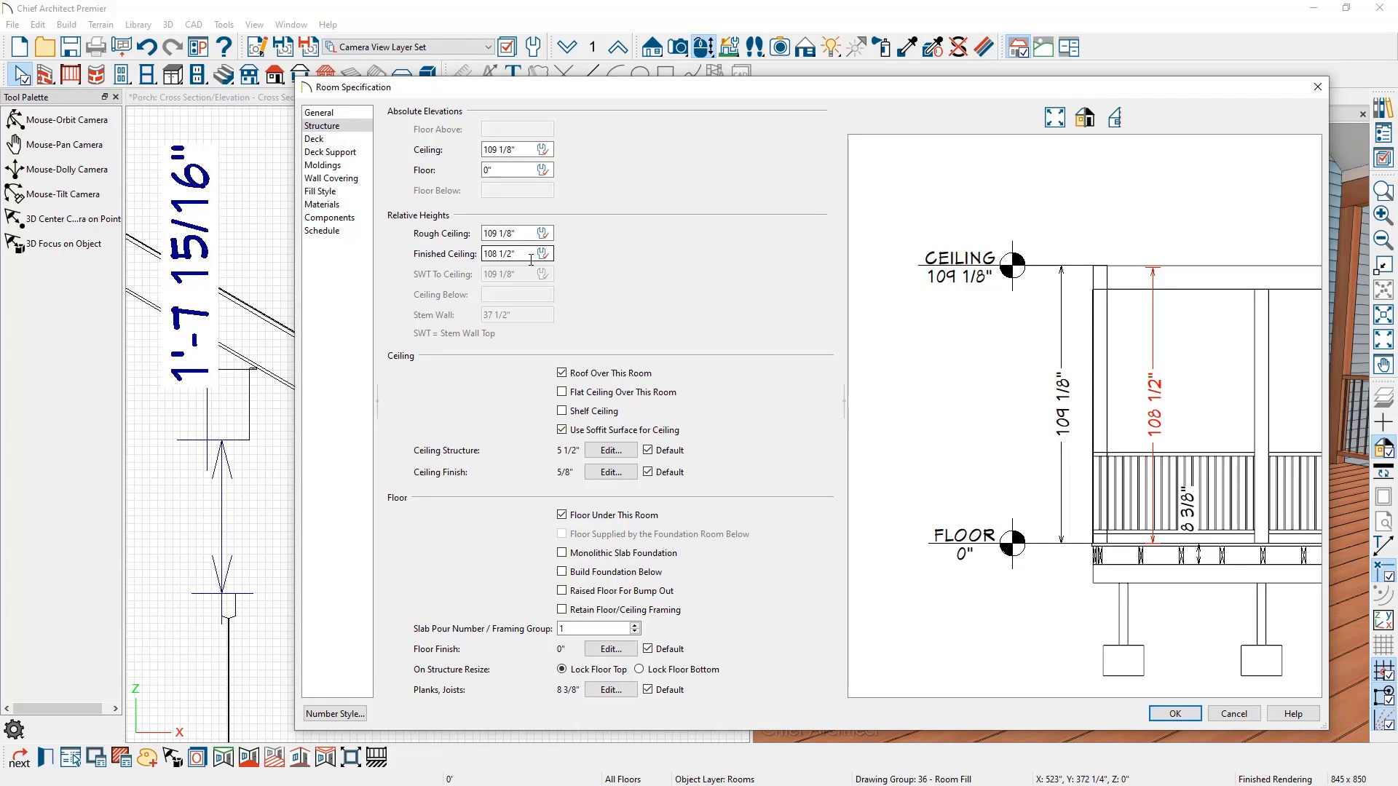
text(-1' 7-15/16)
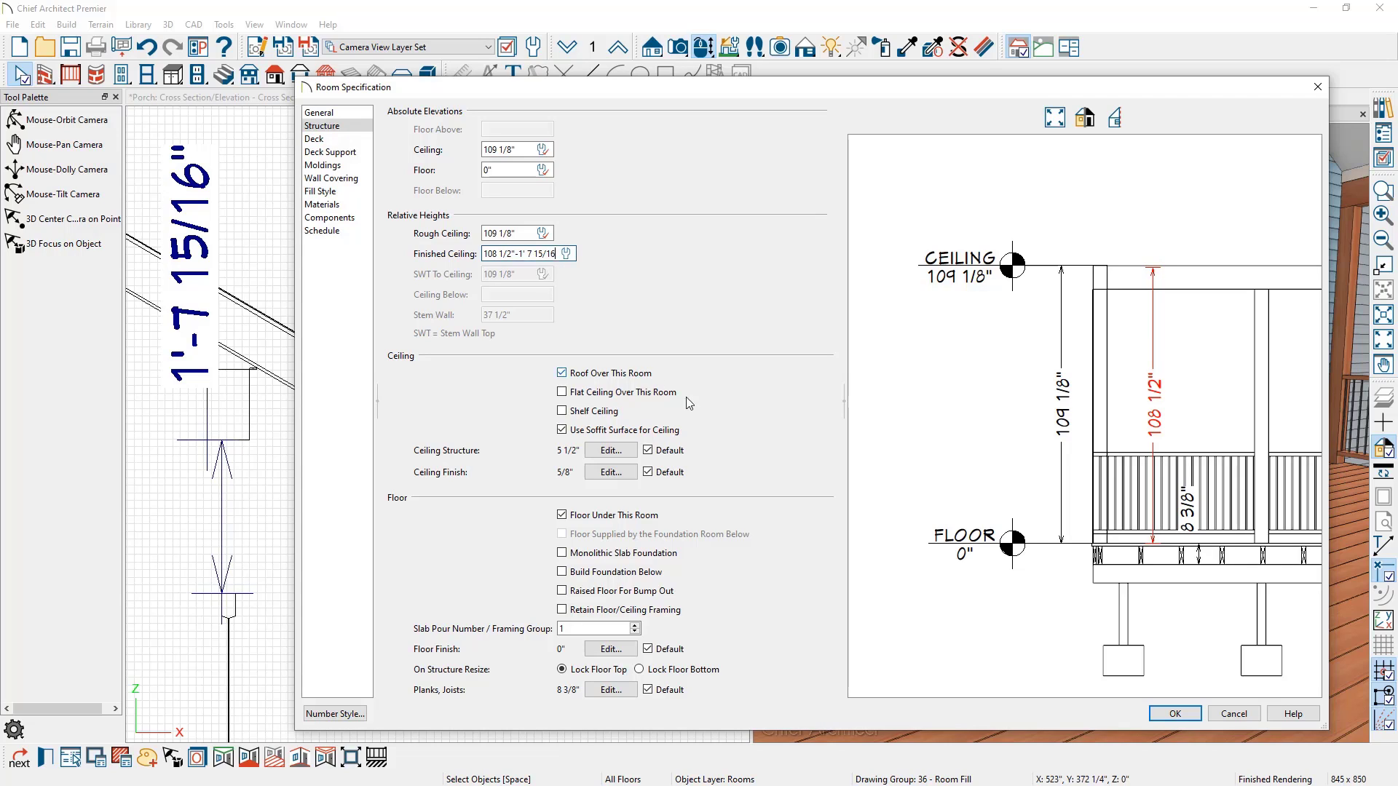
click(1175, 714)
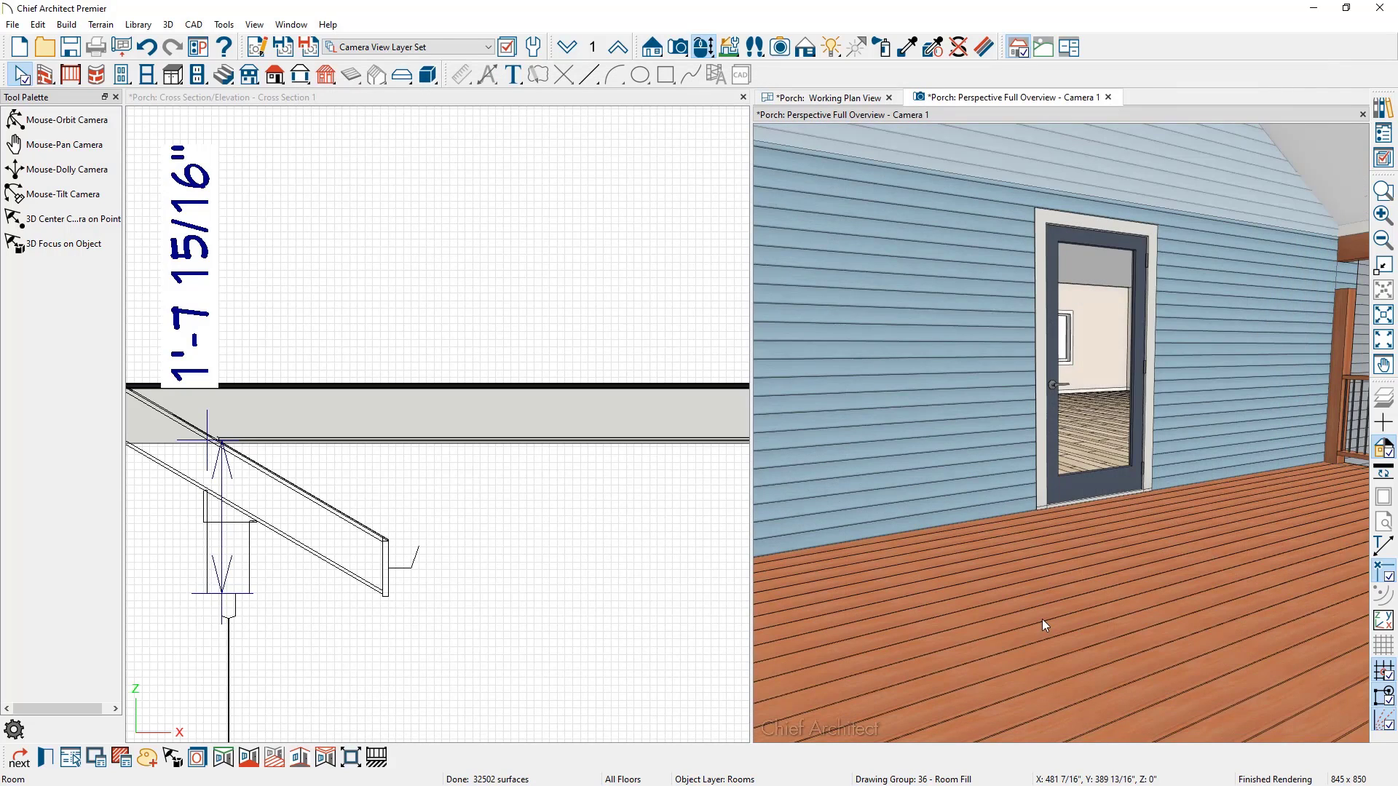
Select the three porch railing walls together and reduce their railing height by 1'-7 15/16"
scroll(1042, 619, down, 3)
middle_drag(1043, 619, 1051, 466)
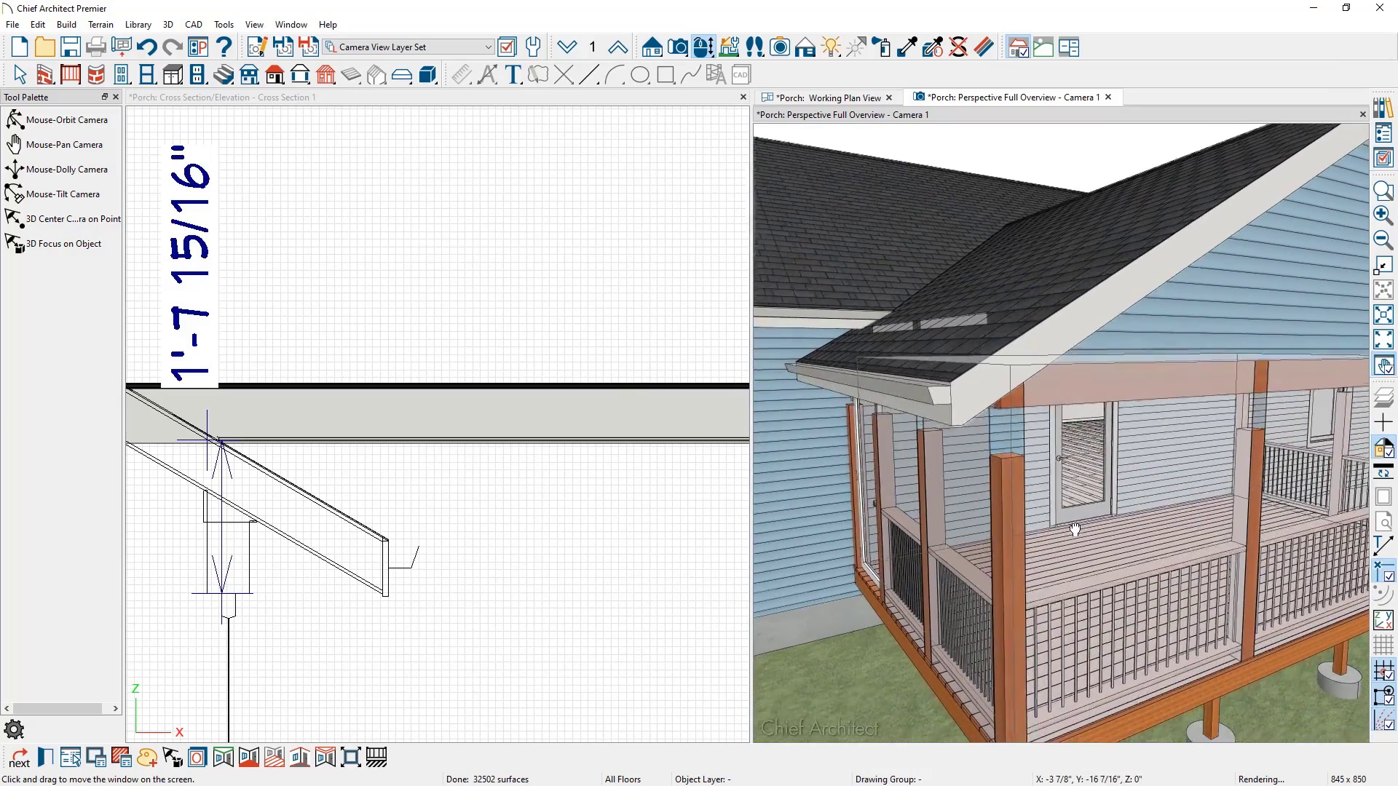
drag(1050, 465, 1081, 446)
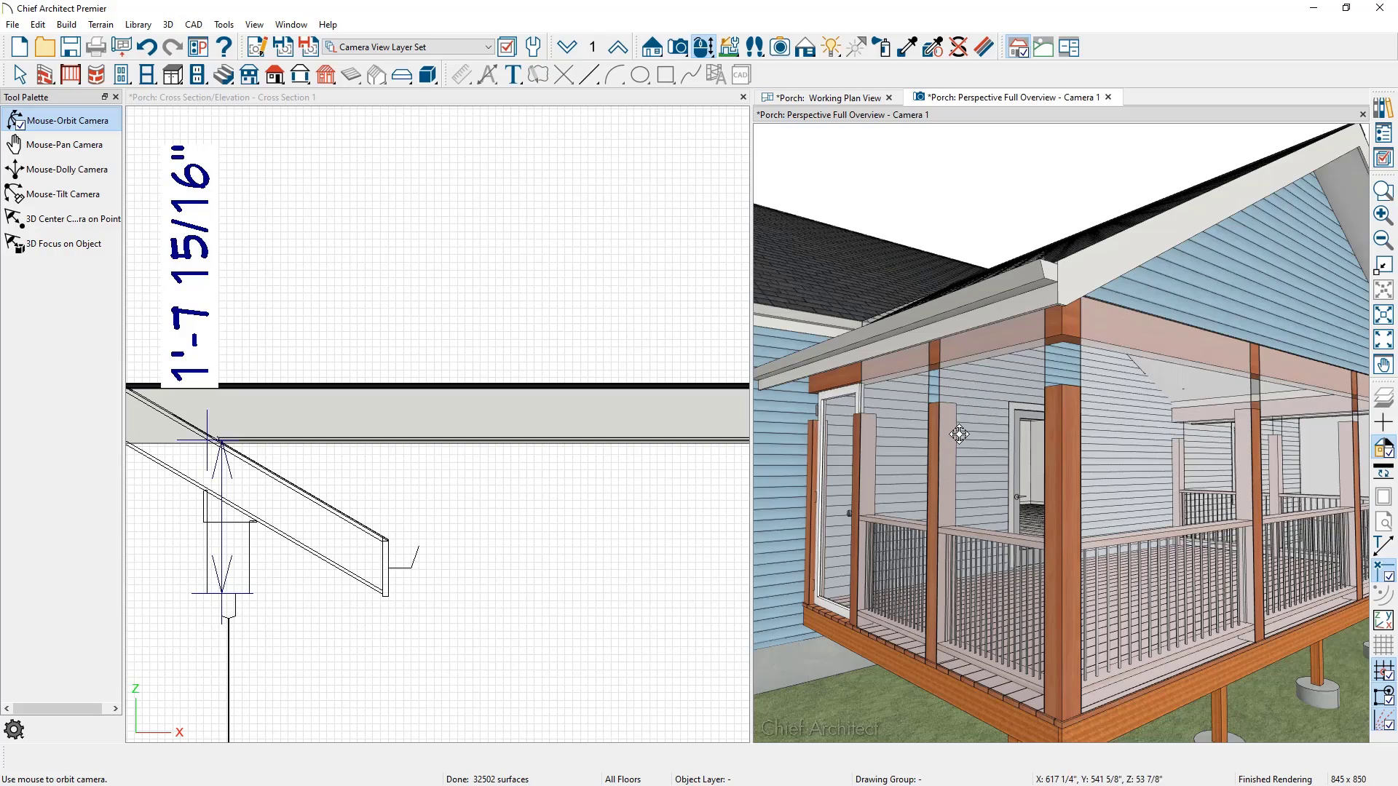
scroll(952, 446, down, 5)
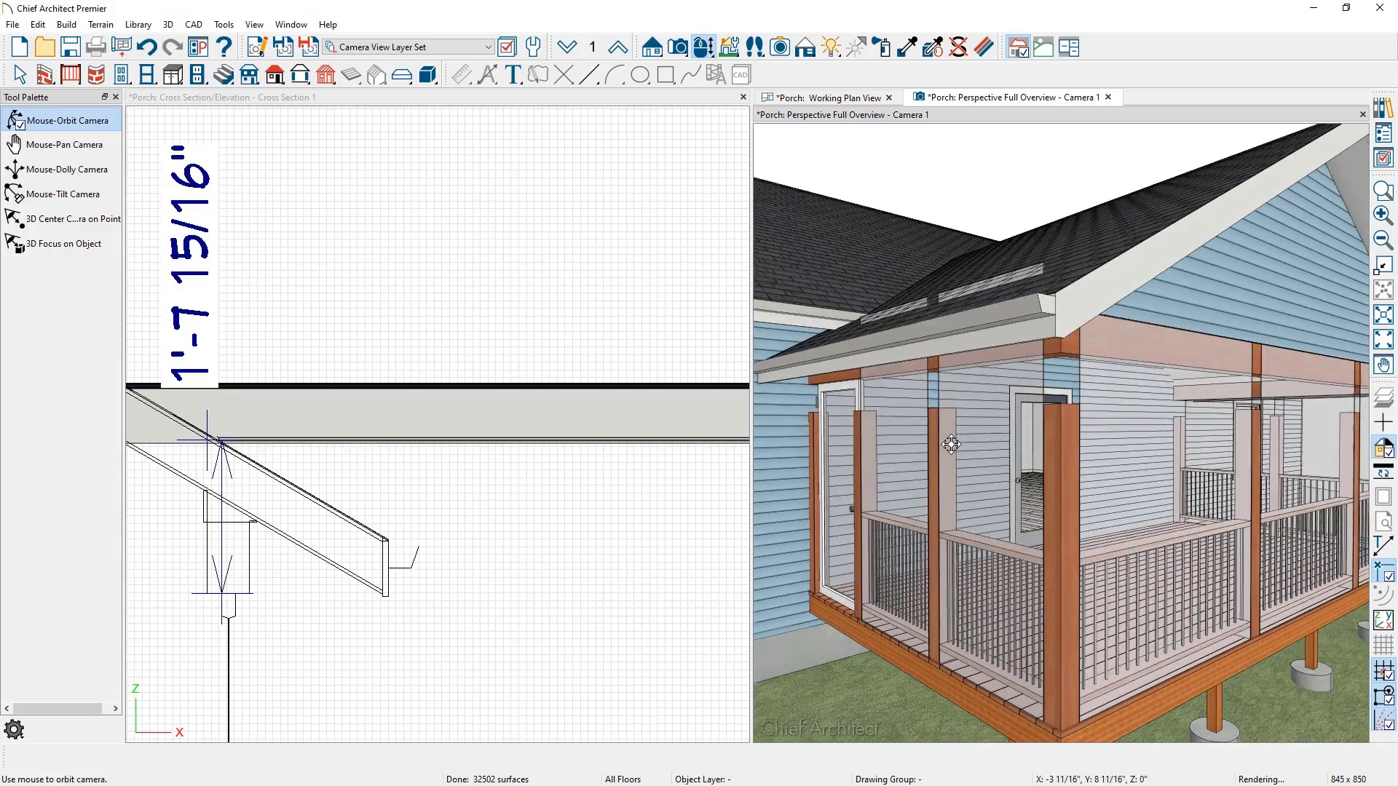
drag(952, 446, 981, 441)
key(Escape)
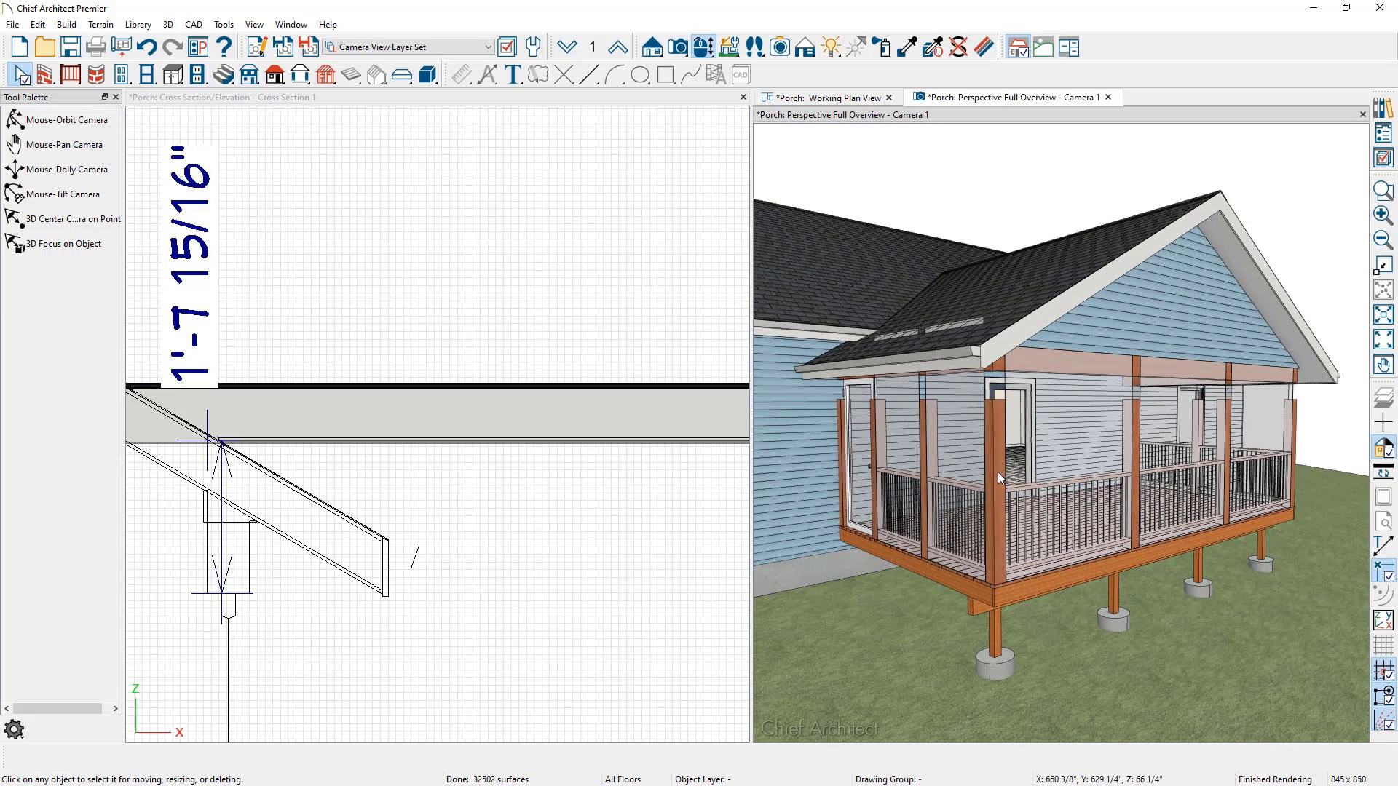
click(924, 469)
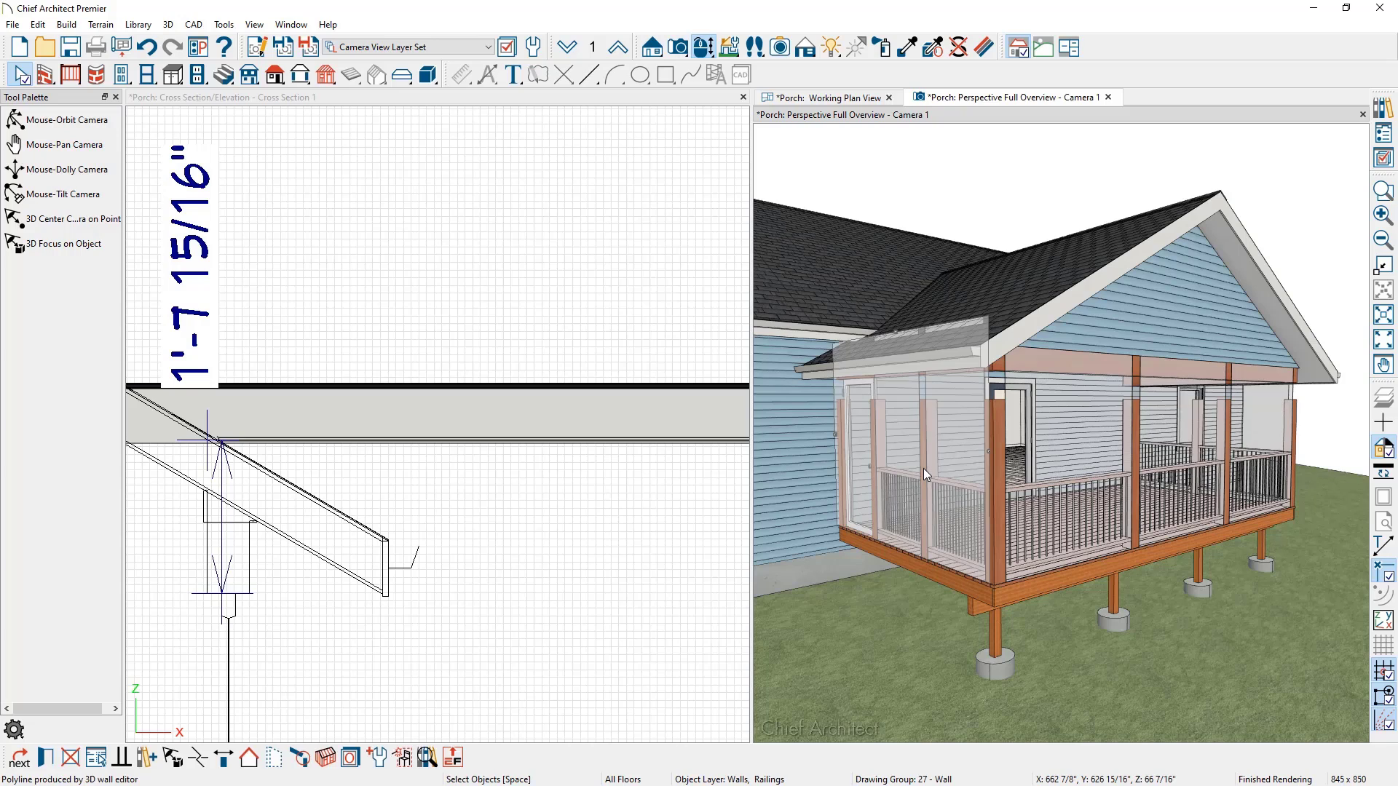
shift+click(1133, 456)
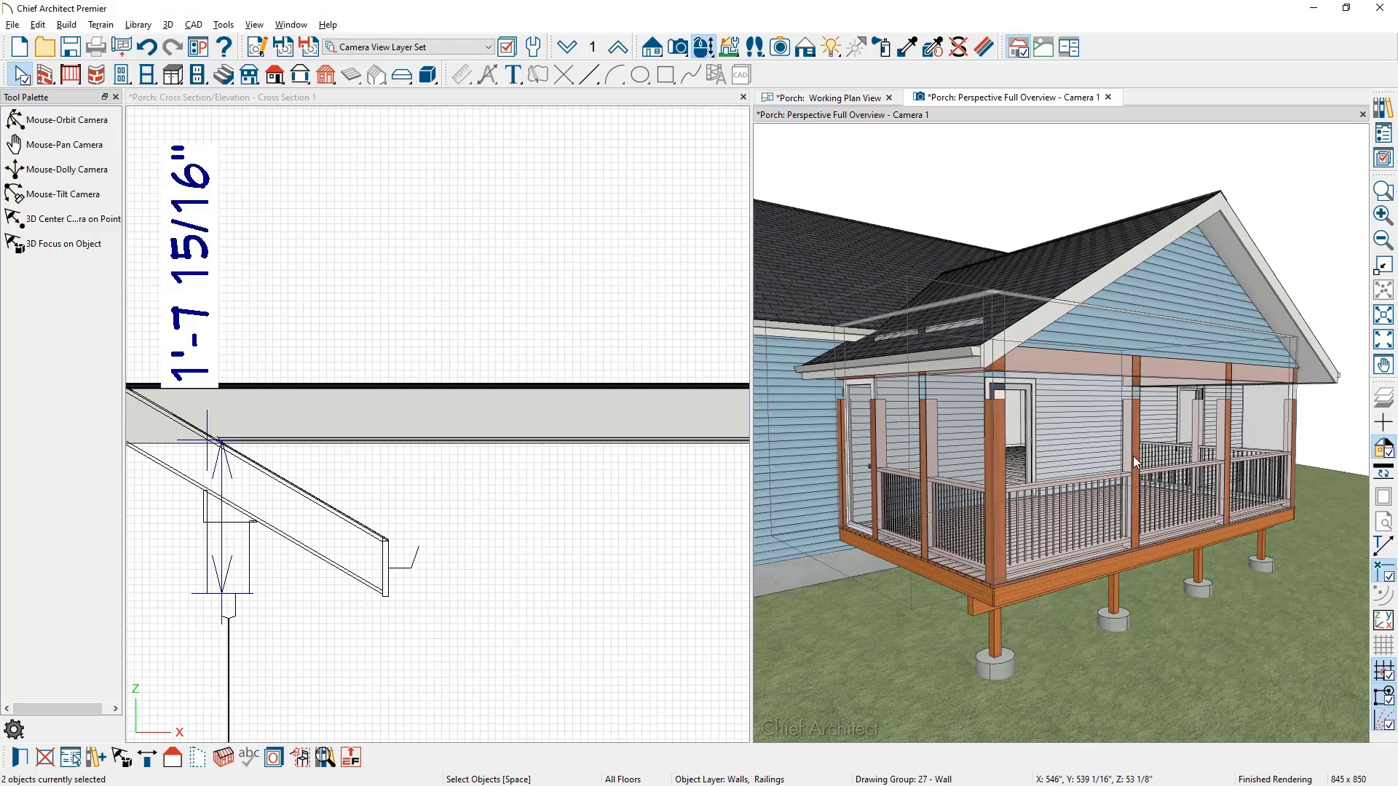
middle_drag(1133, 456, 774, 452)
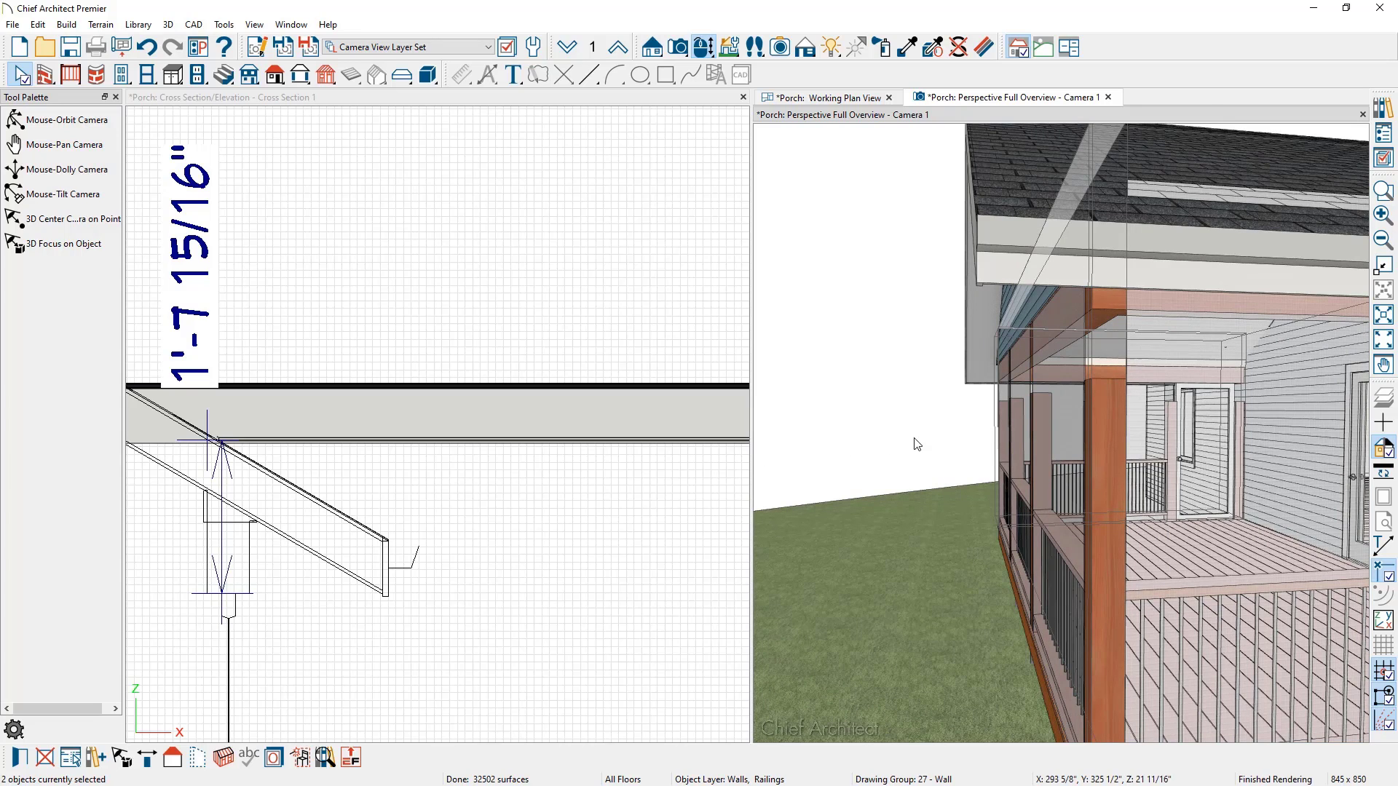
scroll(917, 444, down, 3)
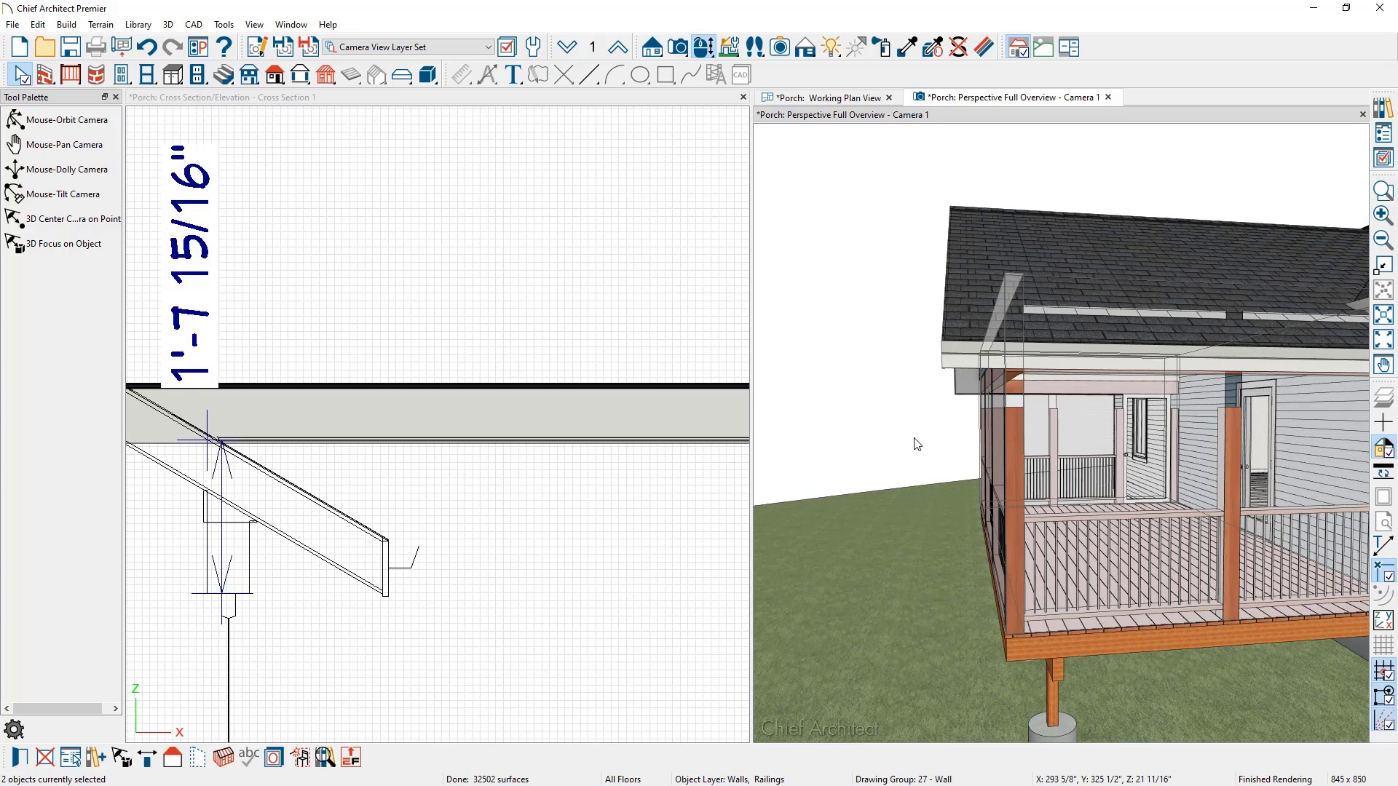
shift+click(1231, 466)
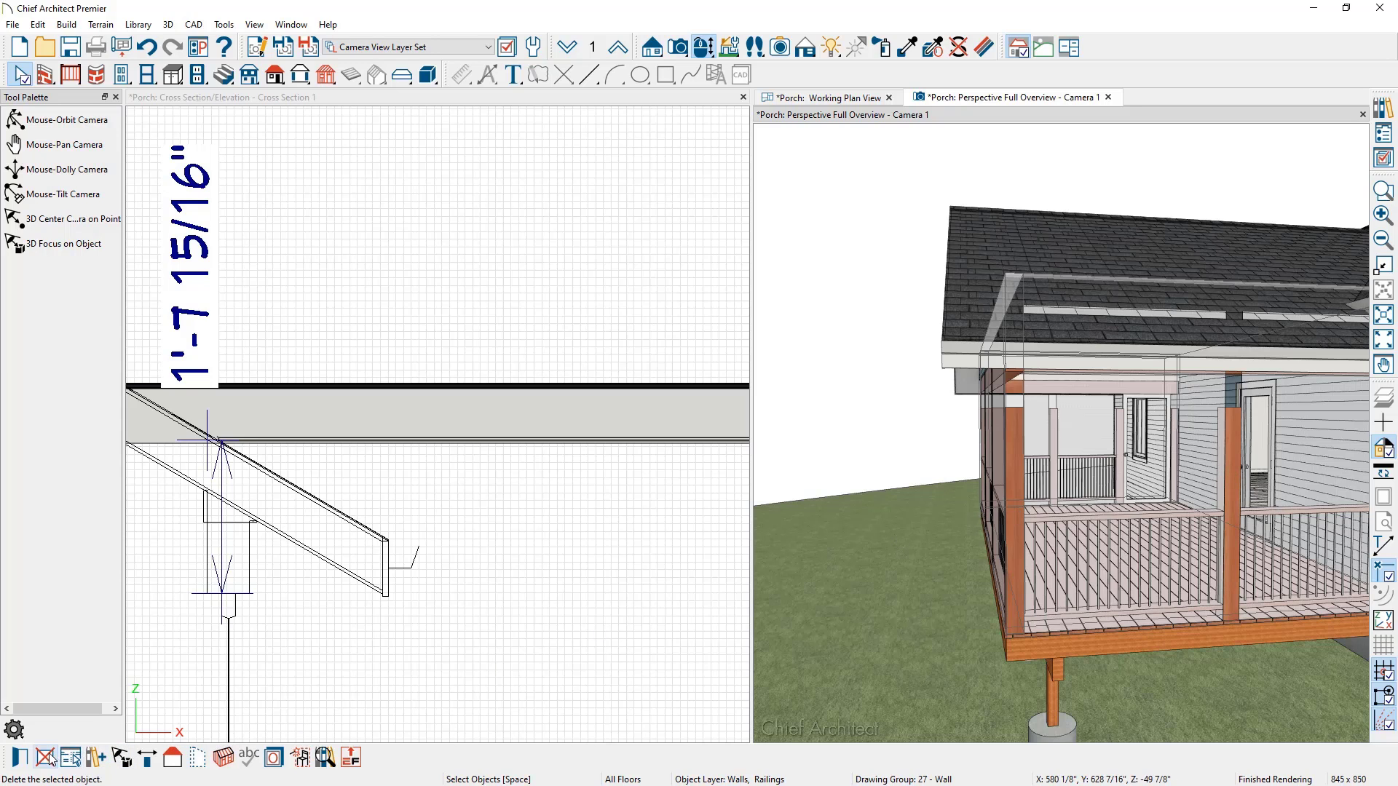
click(21, 758)
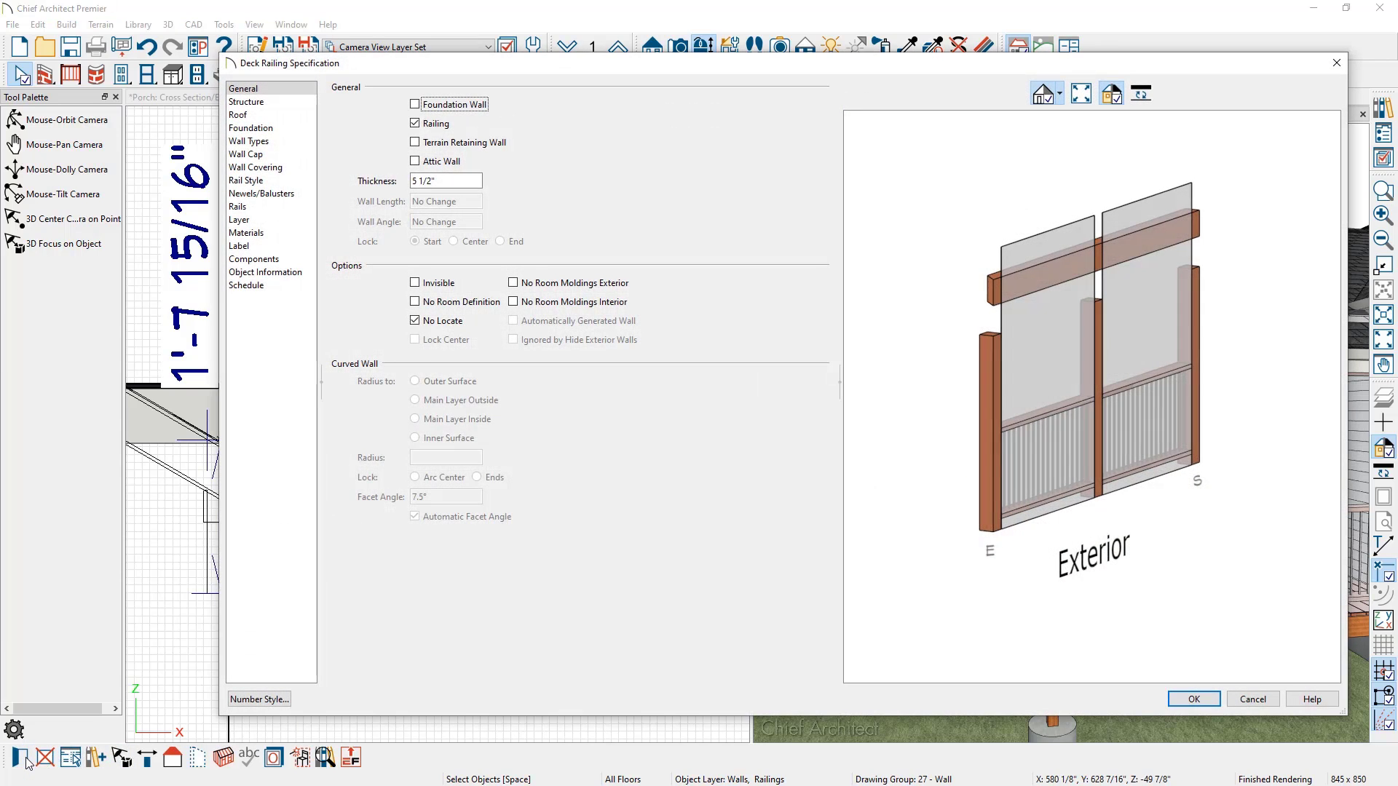
click(276, 193)
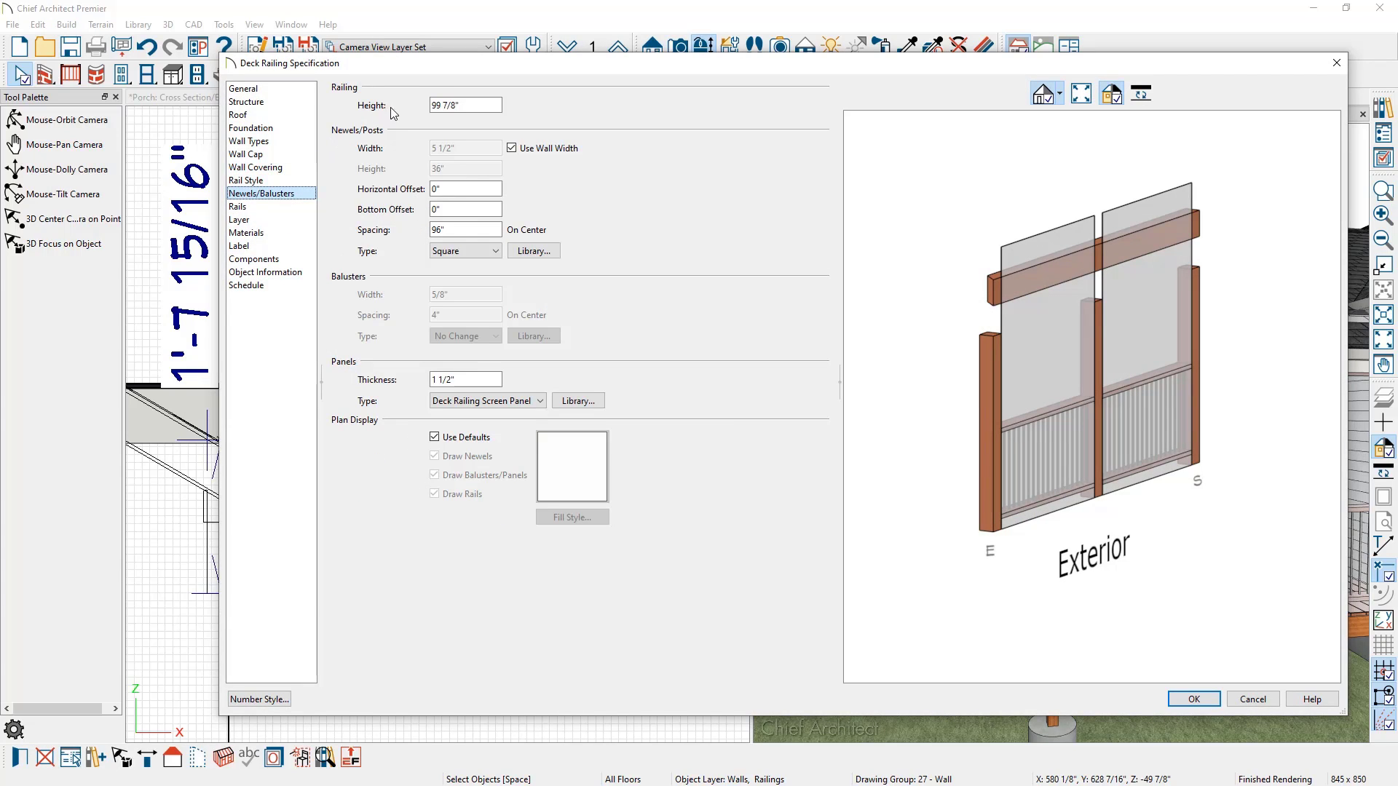
click(466, 111)
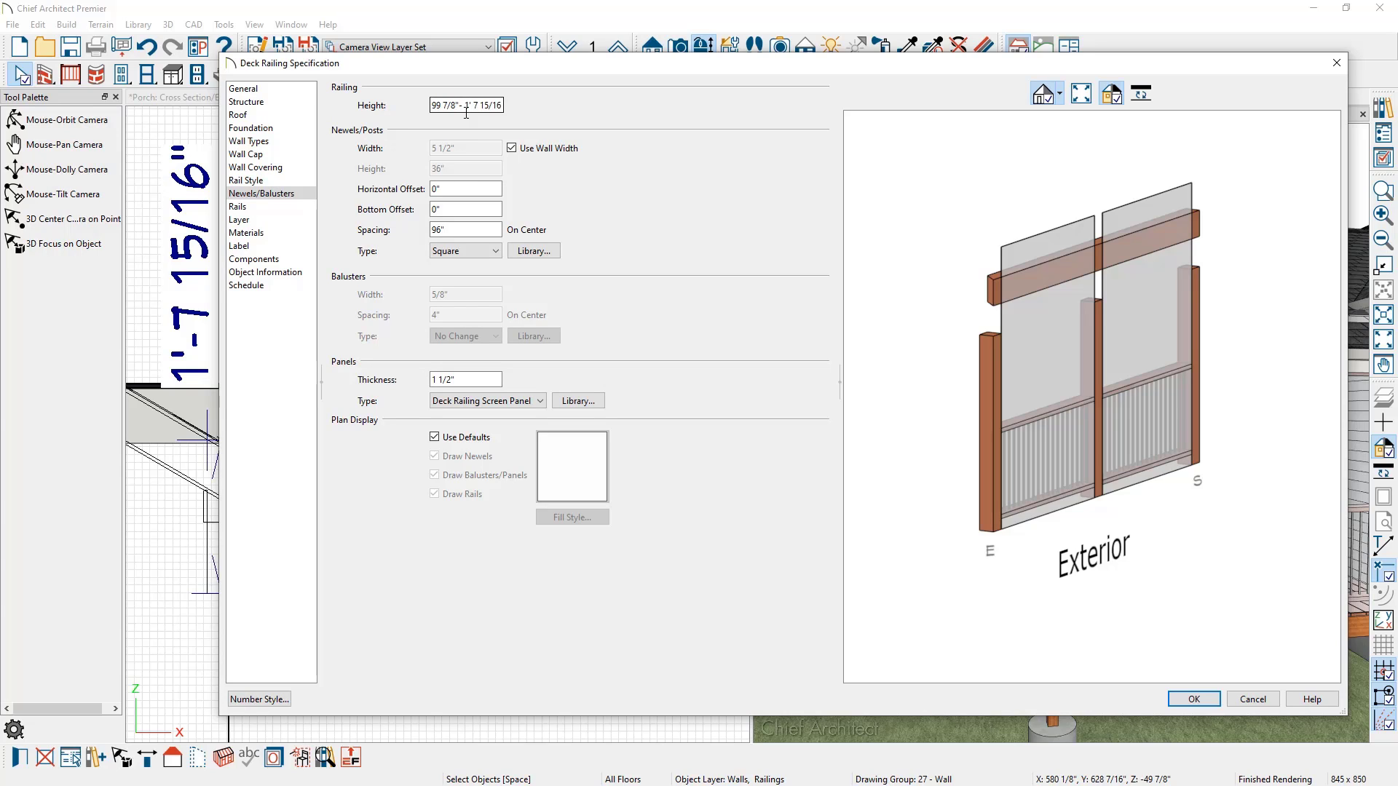
key(Tab)
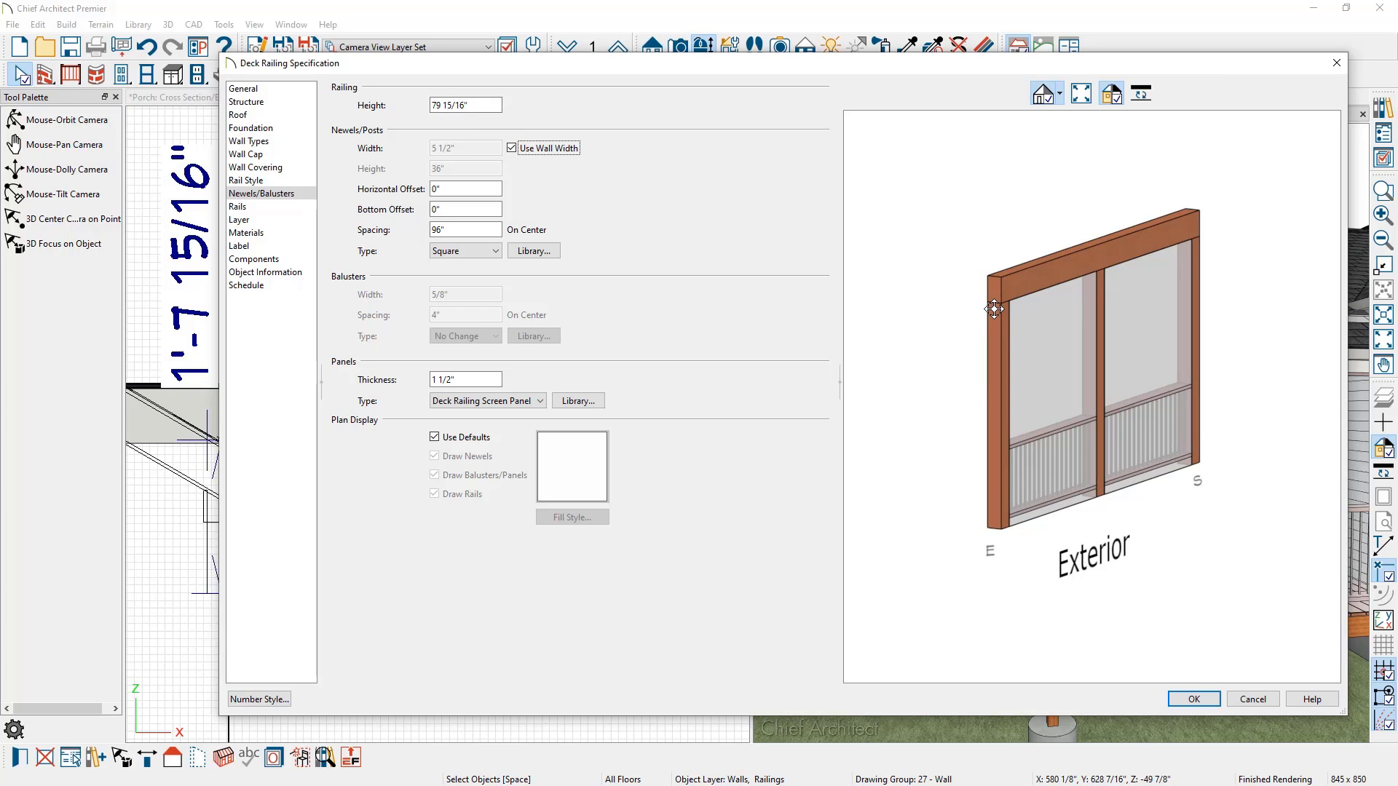
click(1188, 699)
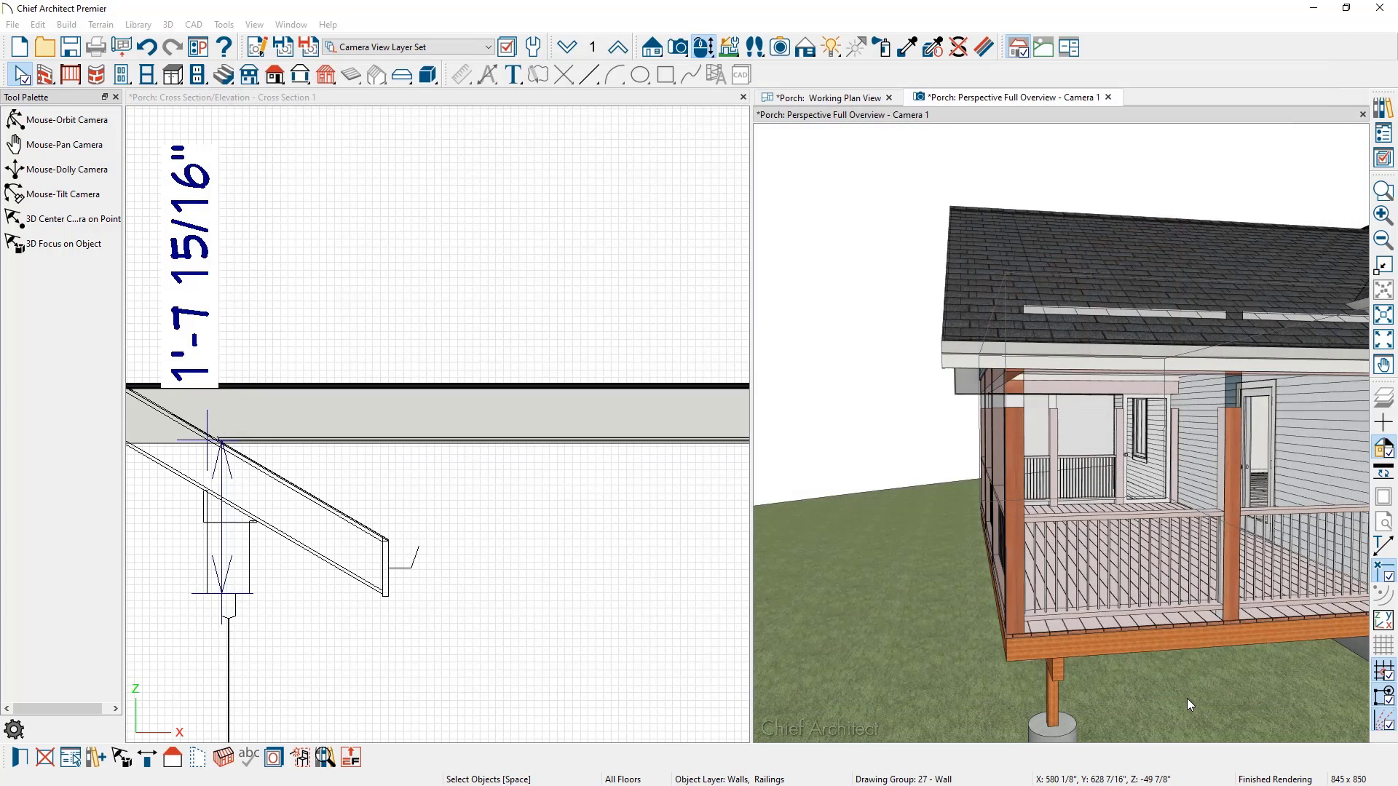
View the porch from the outside corner and close the cross section, leaving the perspective camera view full width
click(703, 47)
drag(780, 209, 1080, 417)
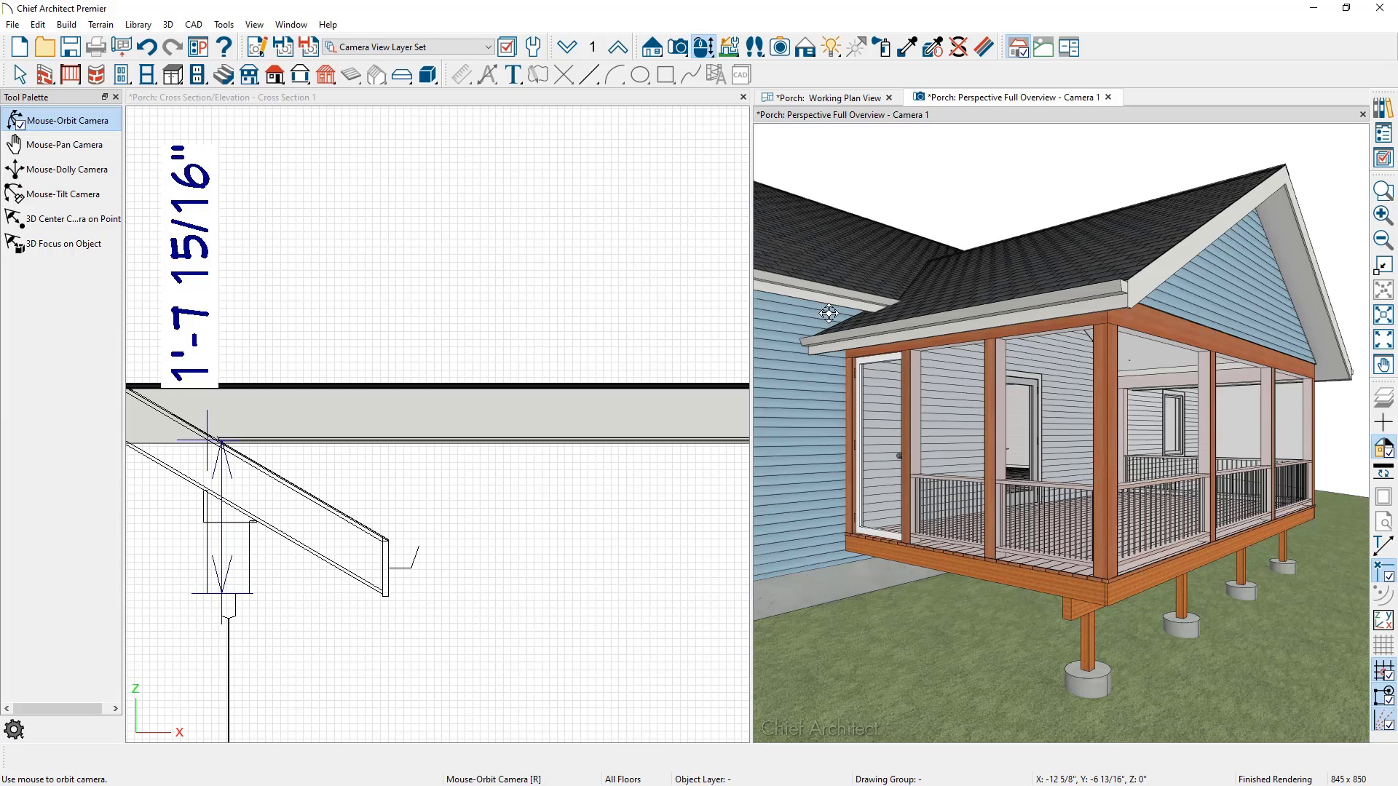
click(743, 97)
click(742, 419)
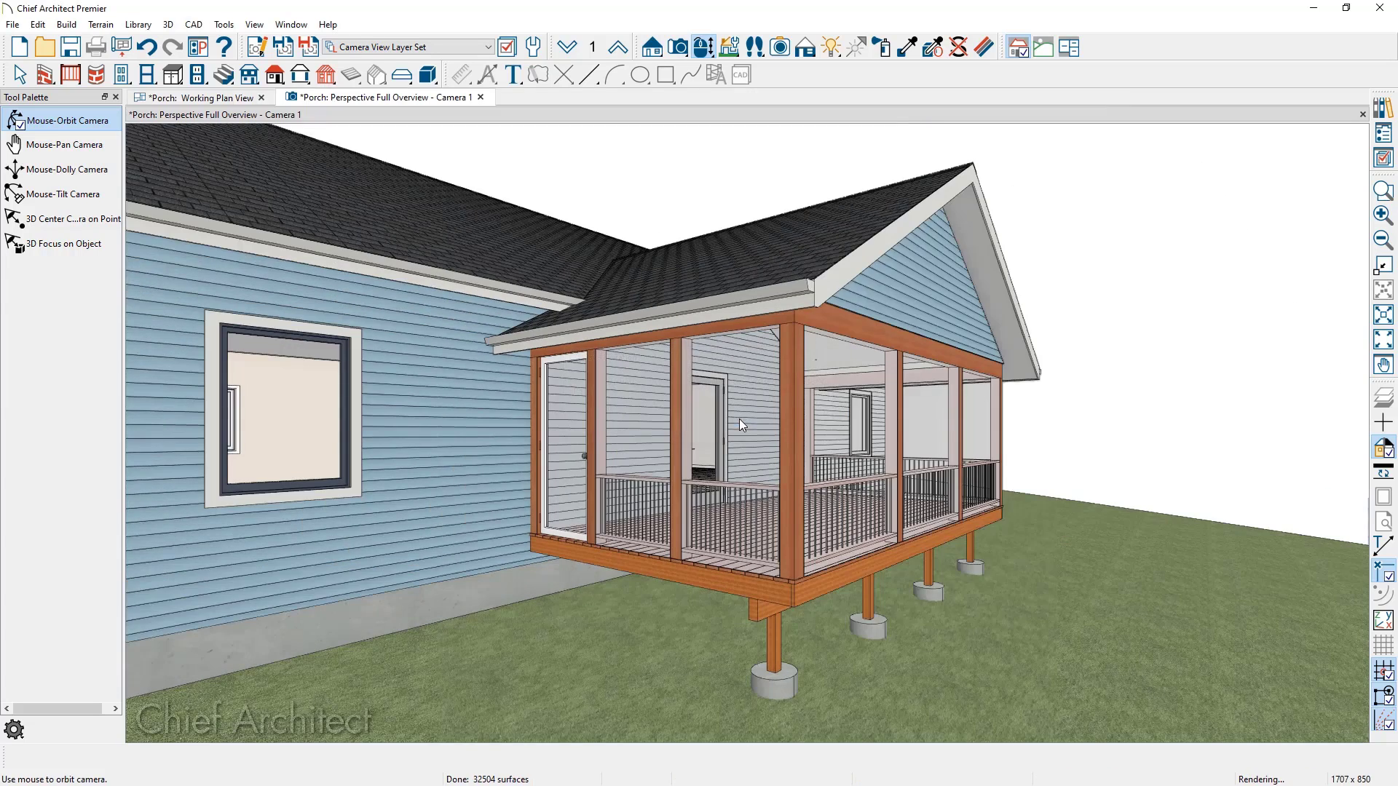
Set the newel/post spacing of the railing wall containing the screen door to 108" on center
drag(740, 419, 674, 477)
scroll(674, 477, up, 2)
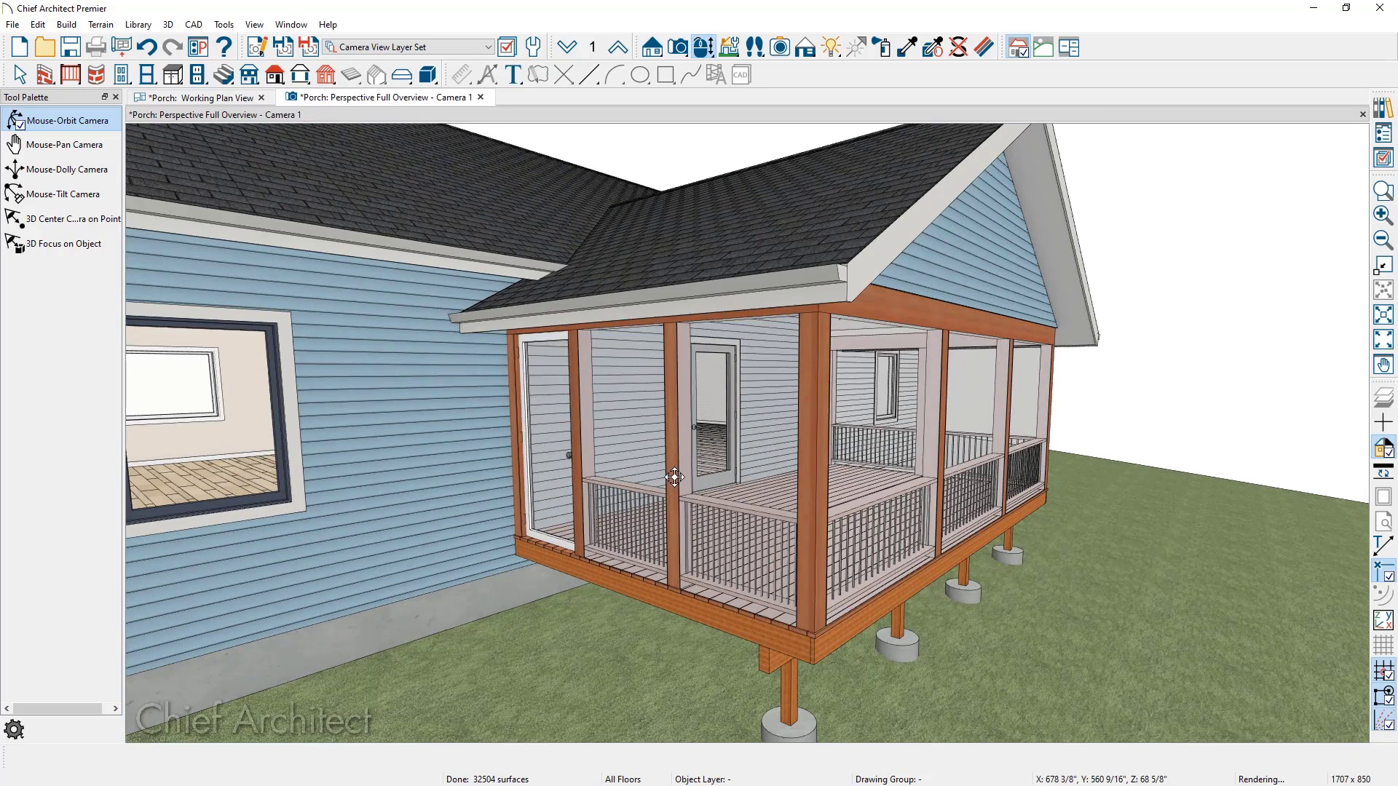
click(676, 478)
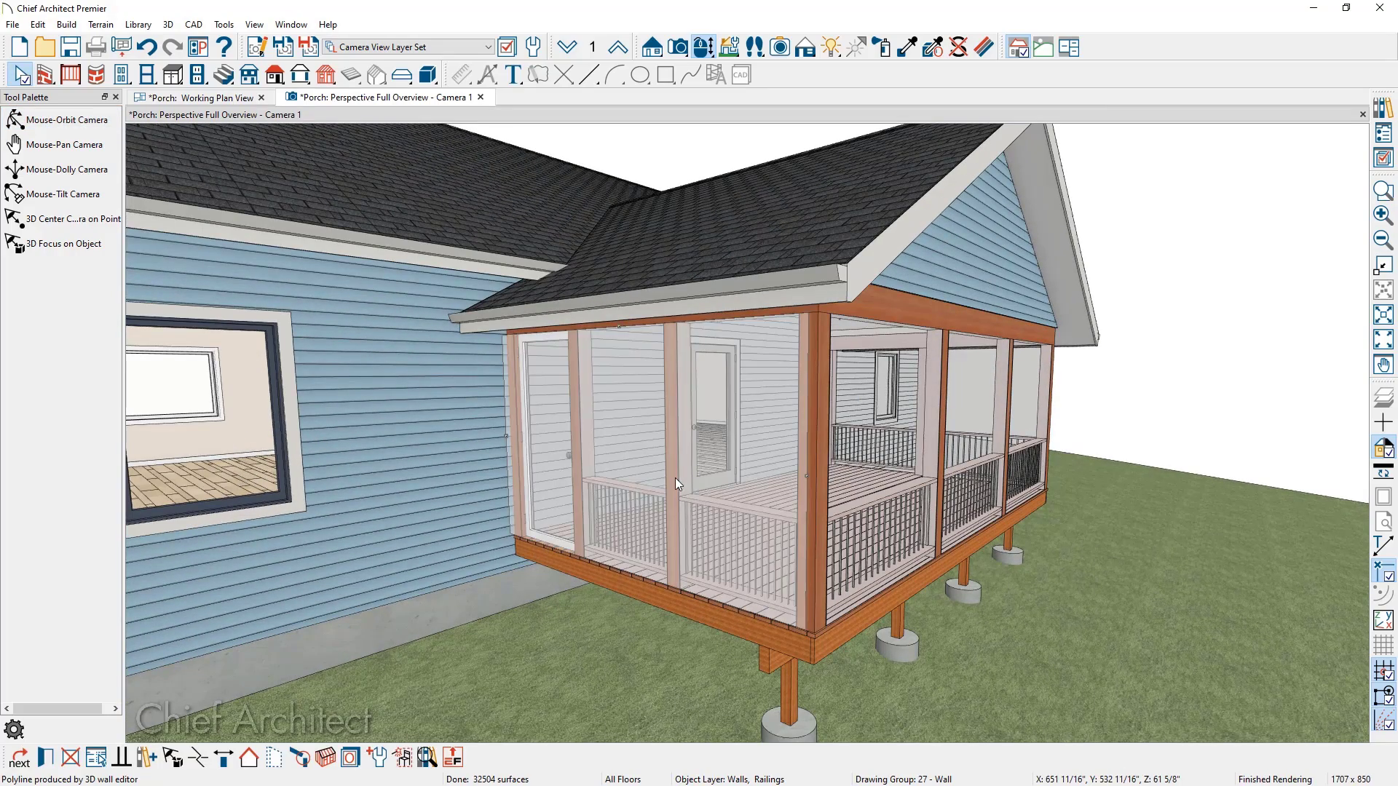
click(47, 760)
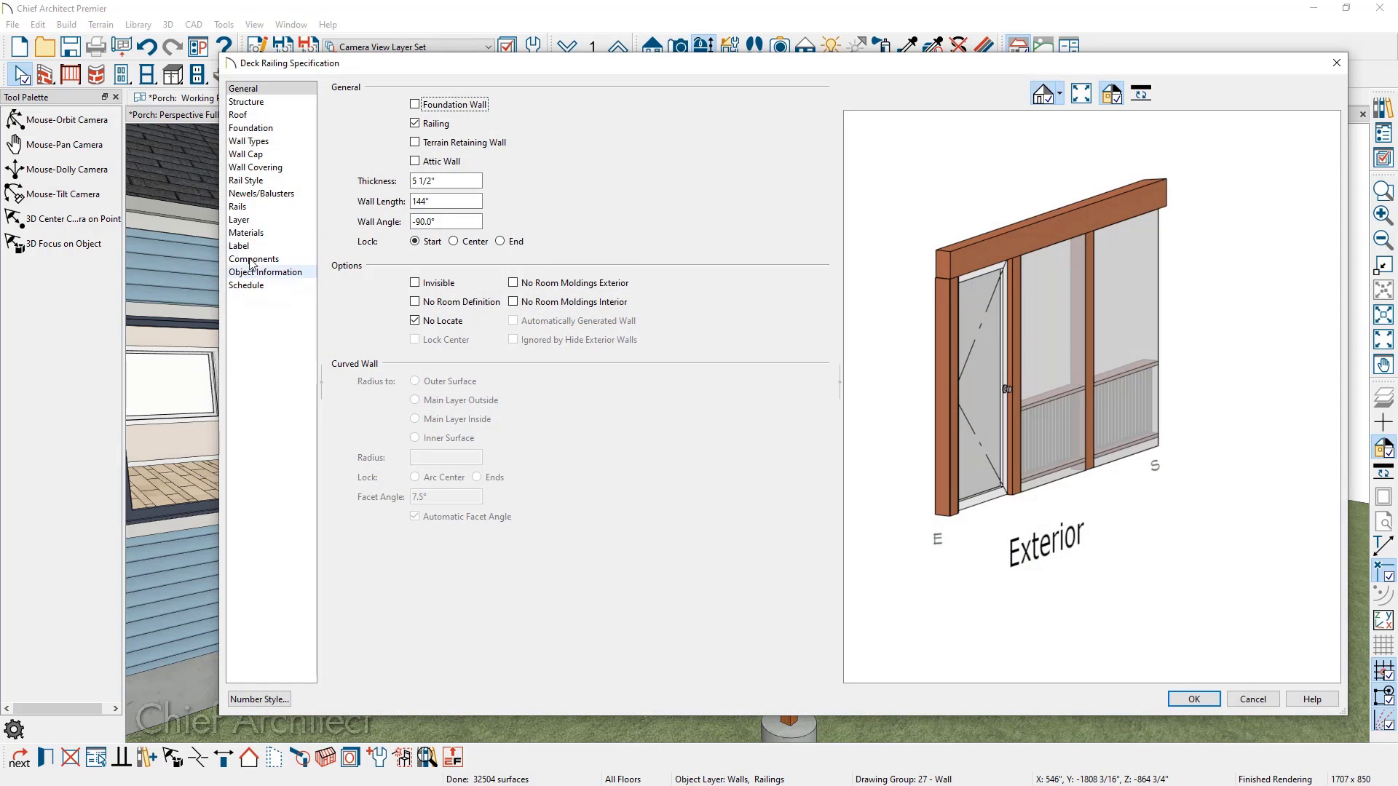
click(277, 196)
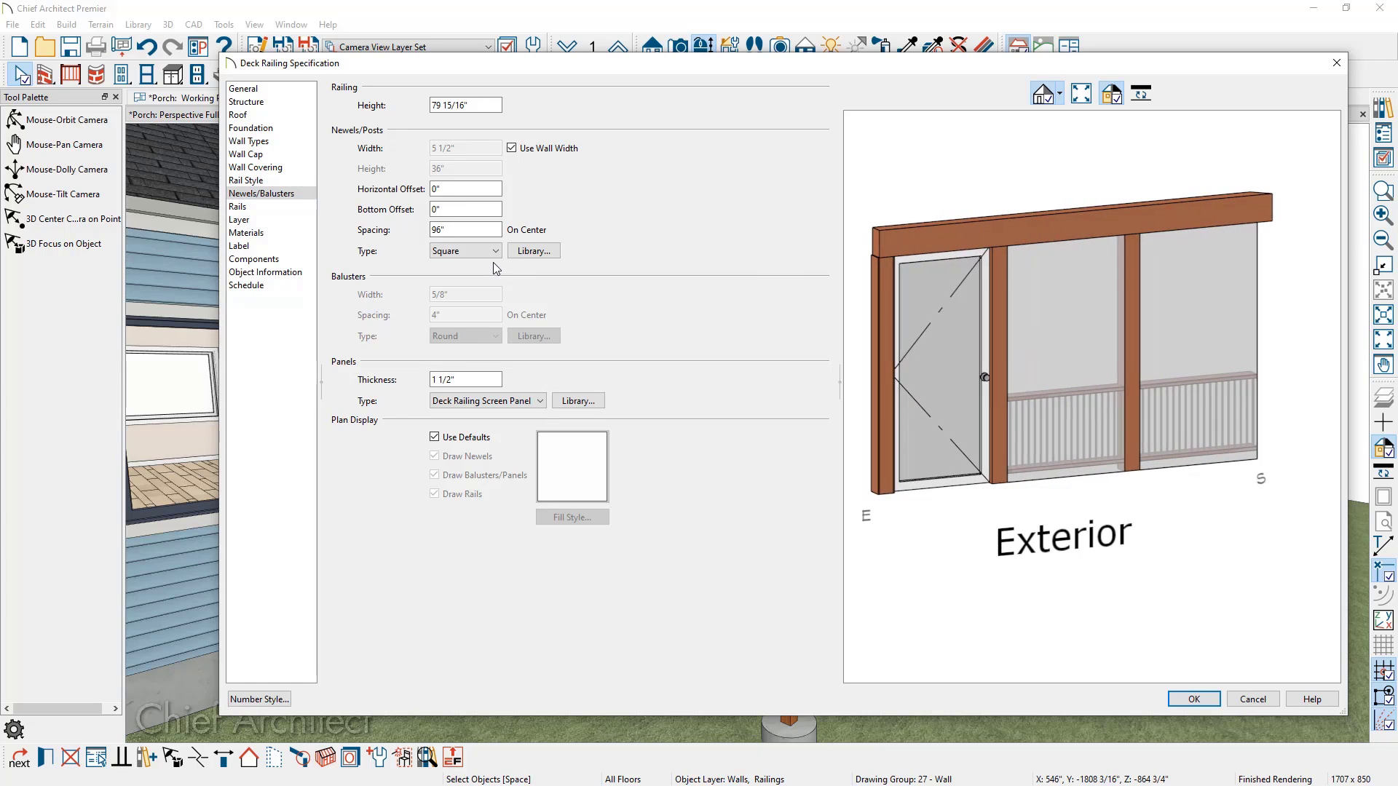
double_click(457, 229)
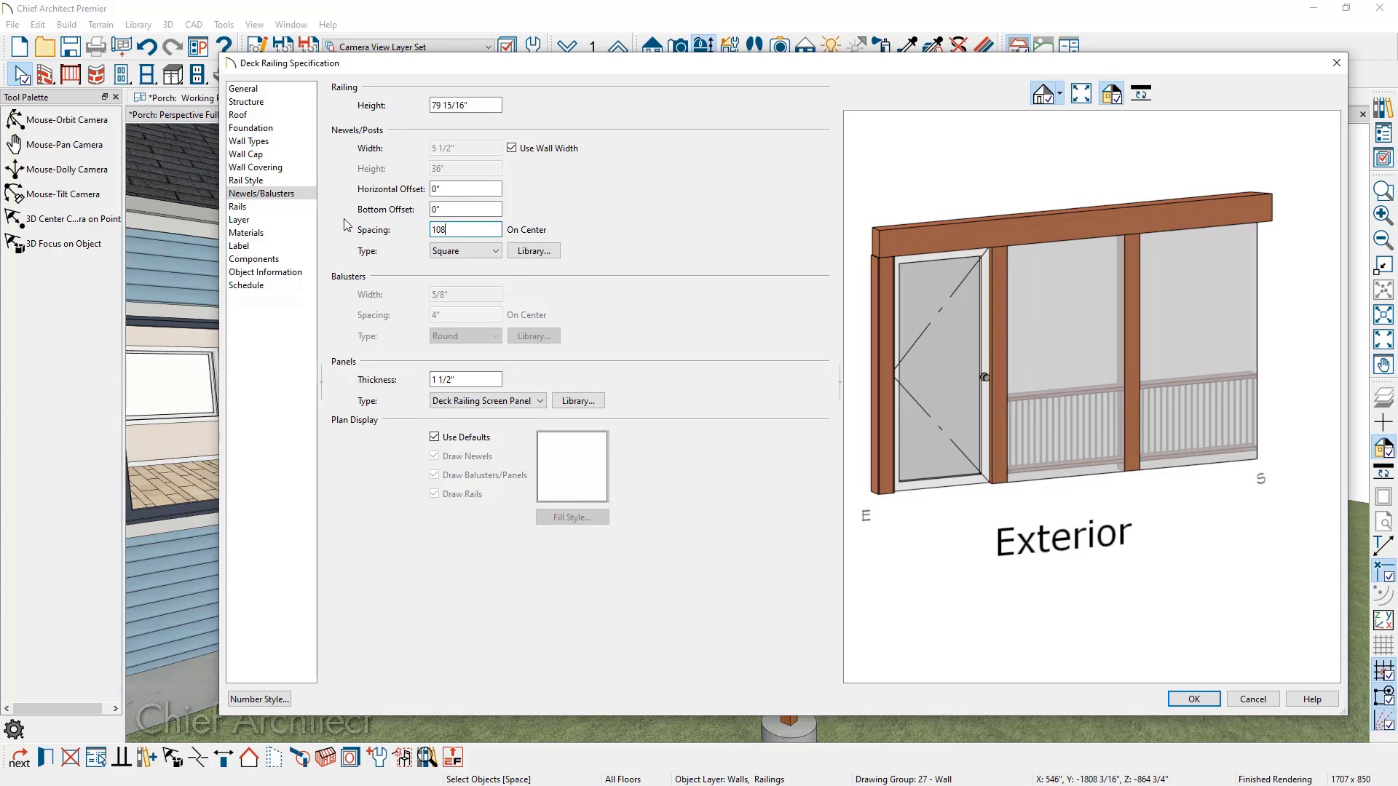
text(108)
key(Tab)
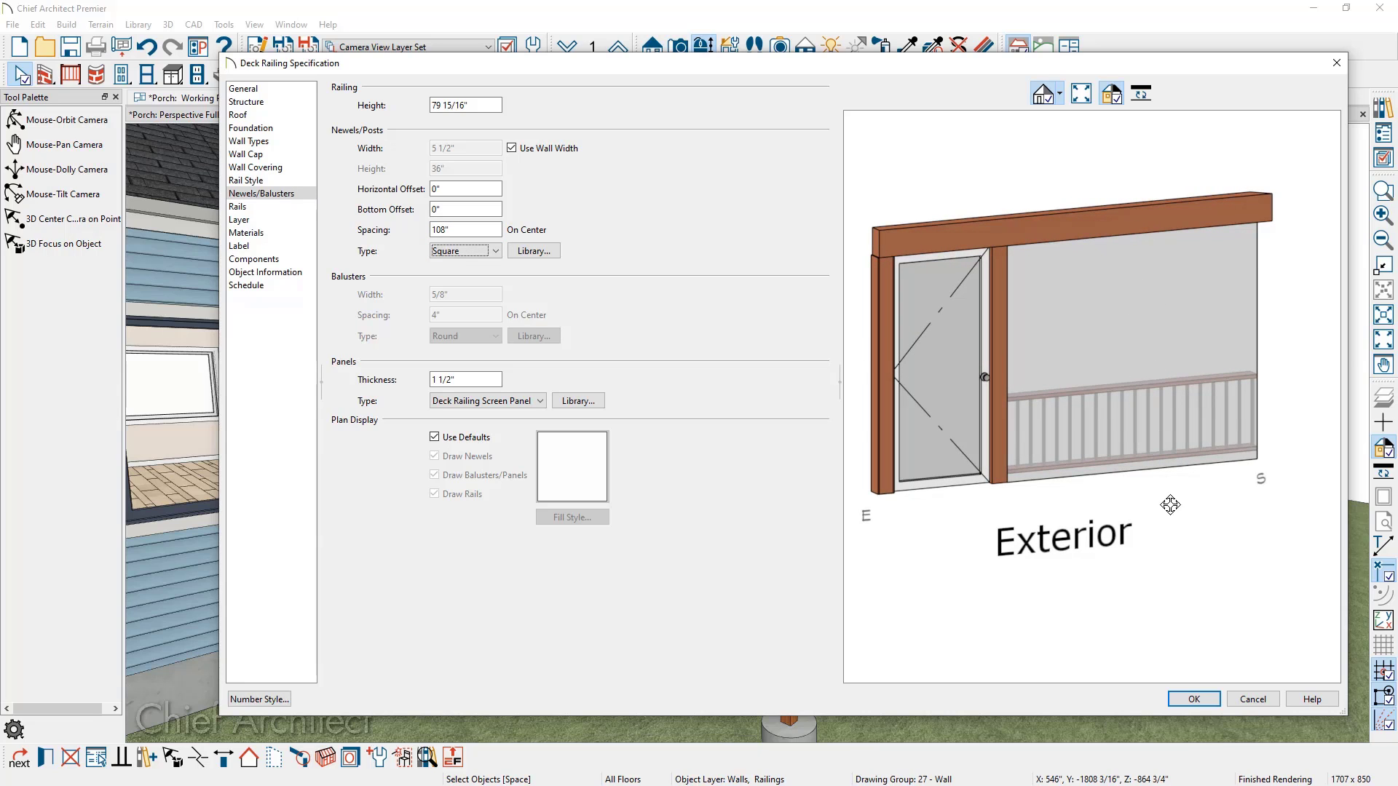
click(1191, 698)
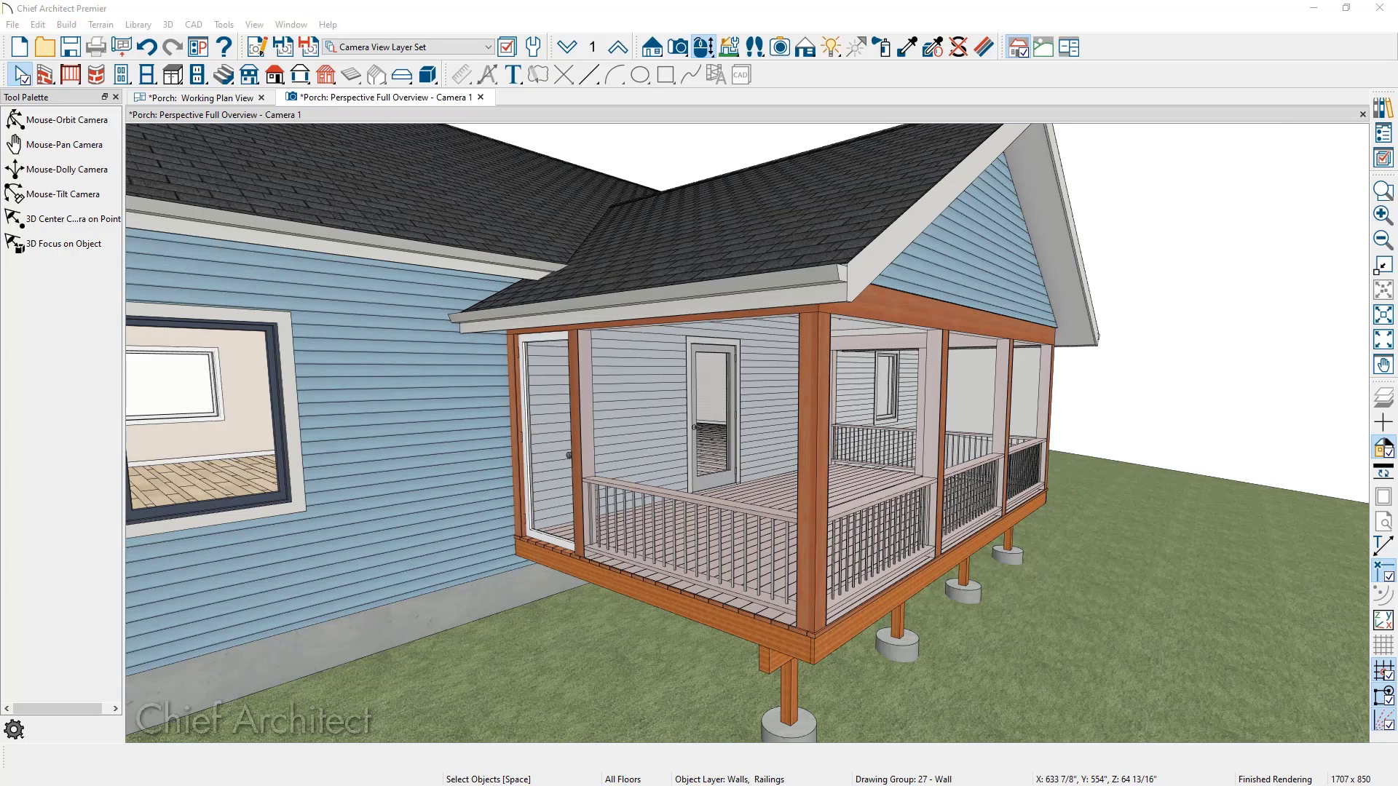
Review the reference picture Complete2.jpg showing the landing and stairs, and arrange the Working Plan View beside the perspective camera view
drag(1397, 120, 973, 84)
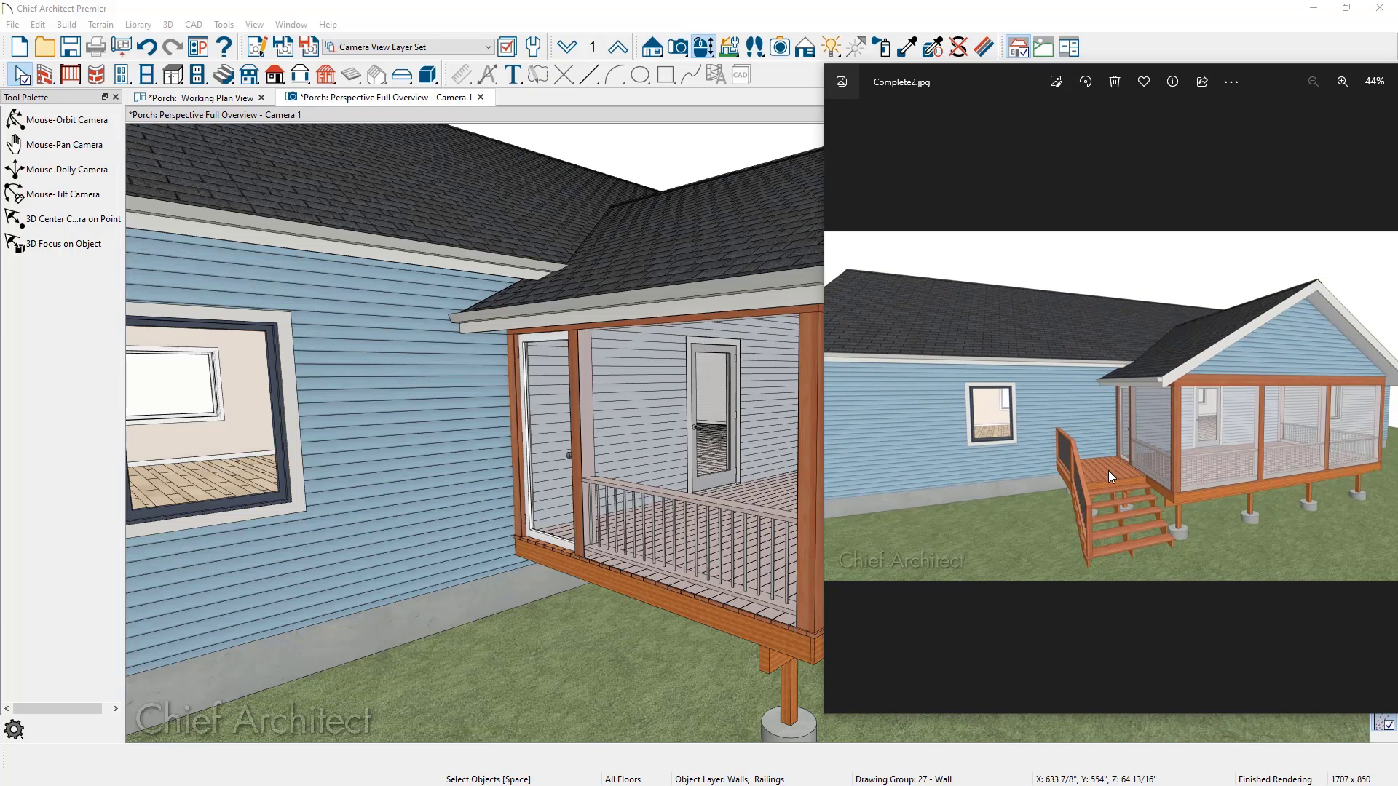
drag(1085, 77, 1397, 60)
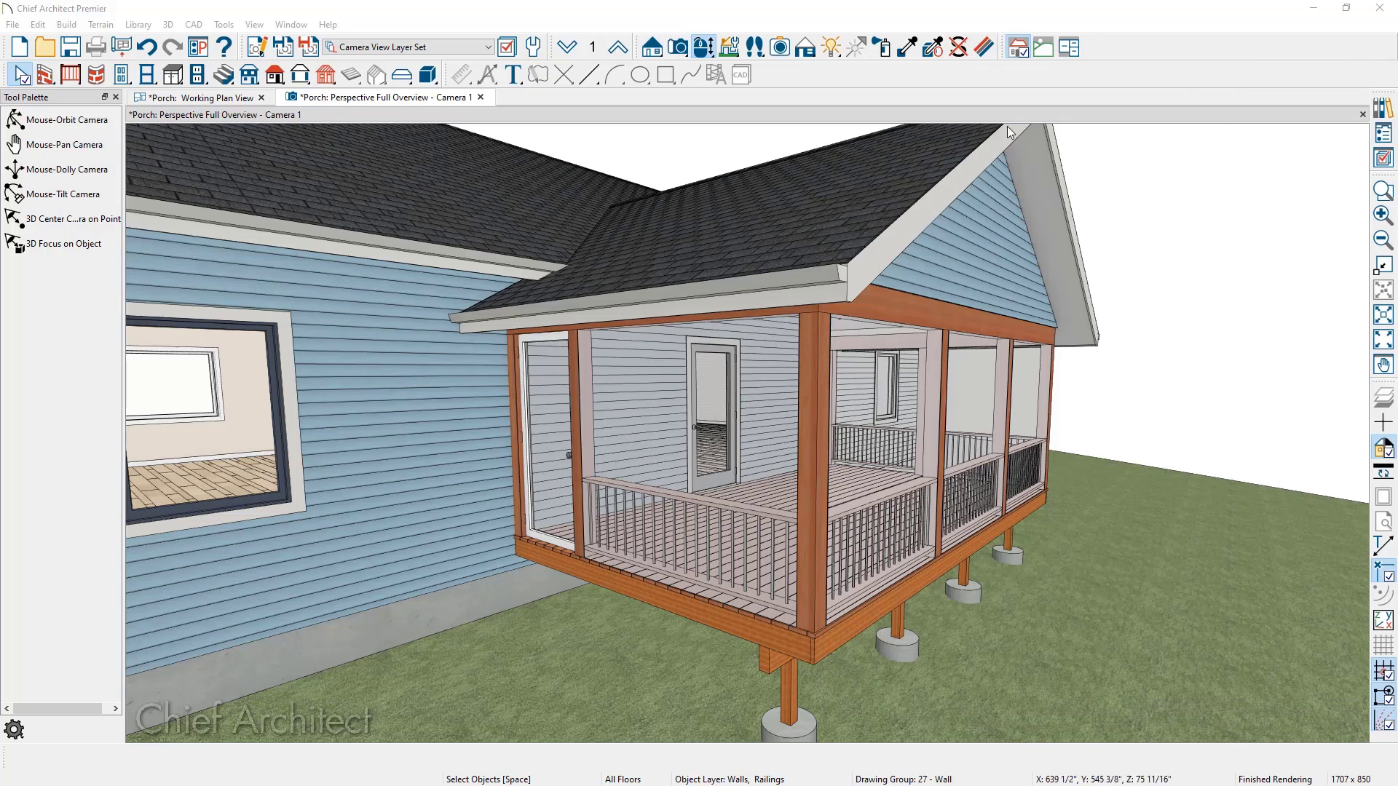
drag(403, 102, 1186, 291)
scroll(334, 271, up, 2)
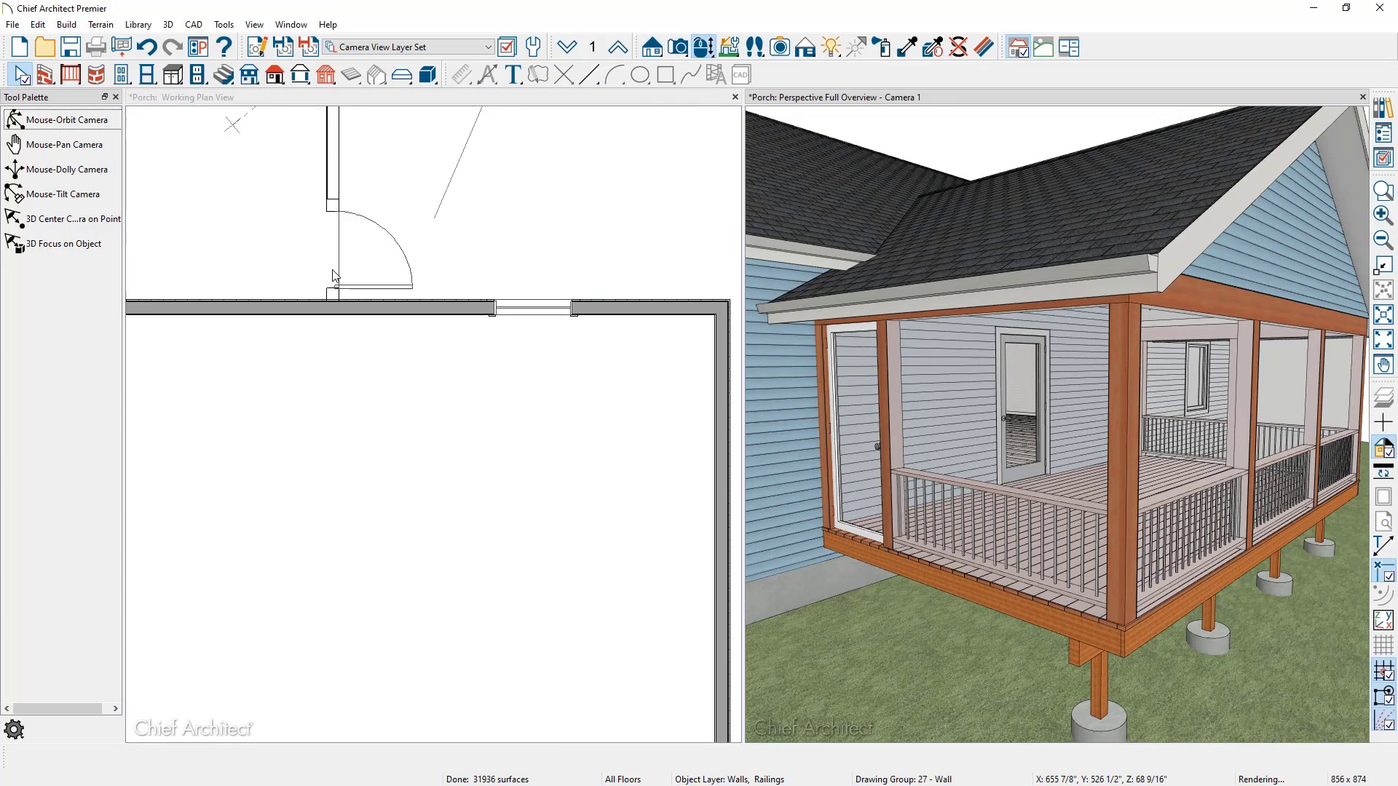
Draw straight deck railings in plan from the house wall to the porch railing, enclosing a rectangular landing around the screen door's swing
middle_drag(396, 244, 401, 487)
click(393, 440)
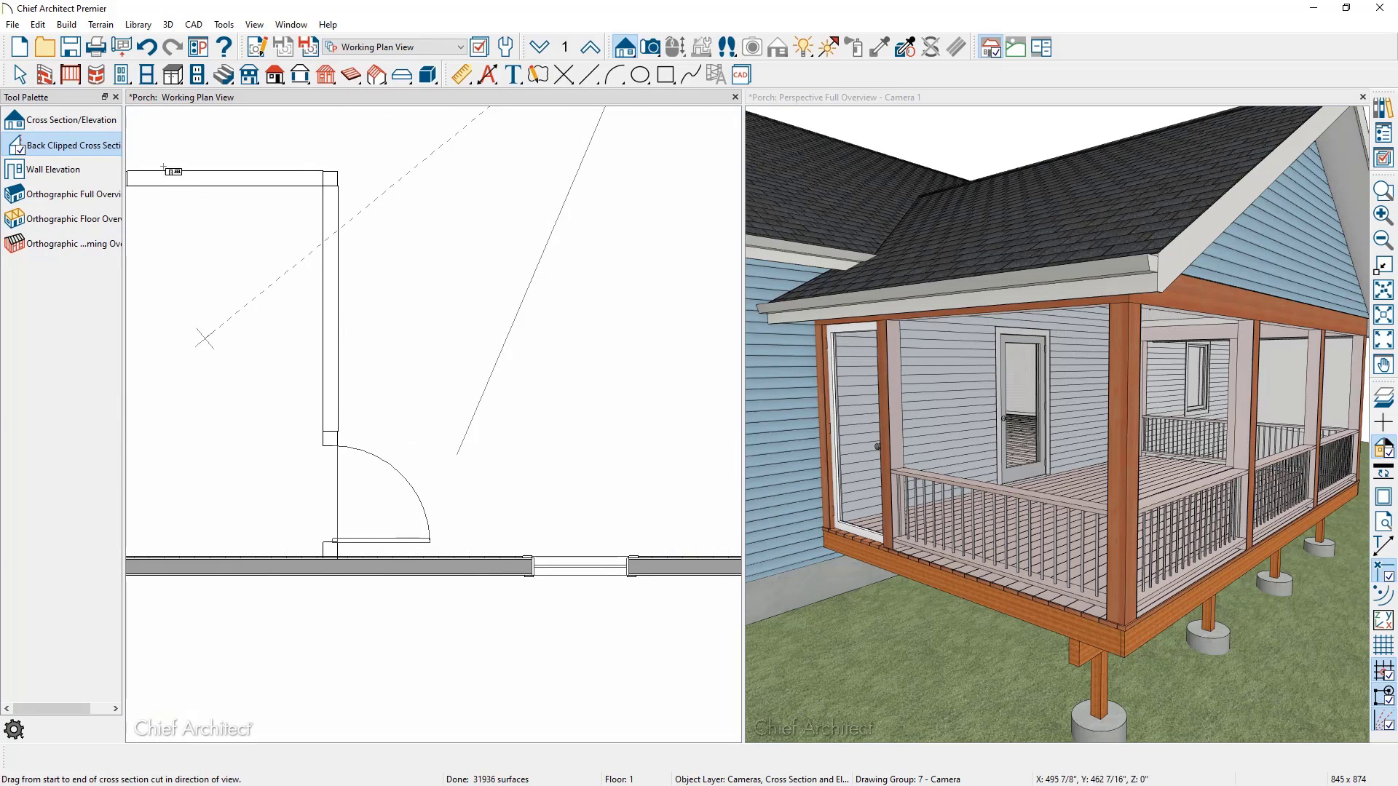
click(76, 75)
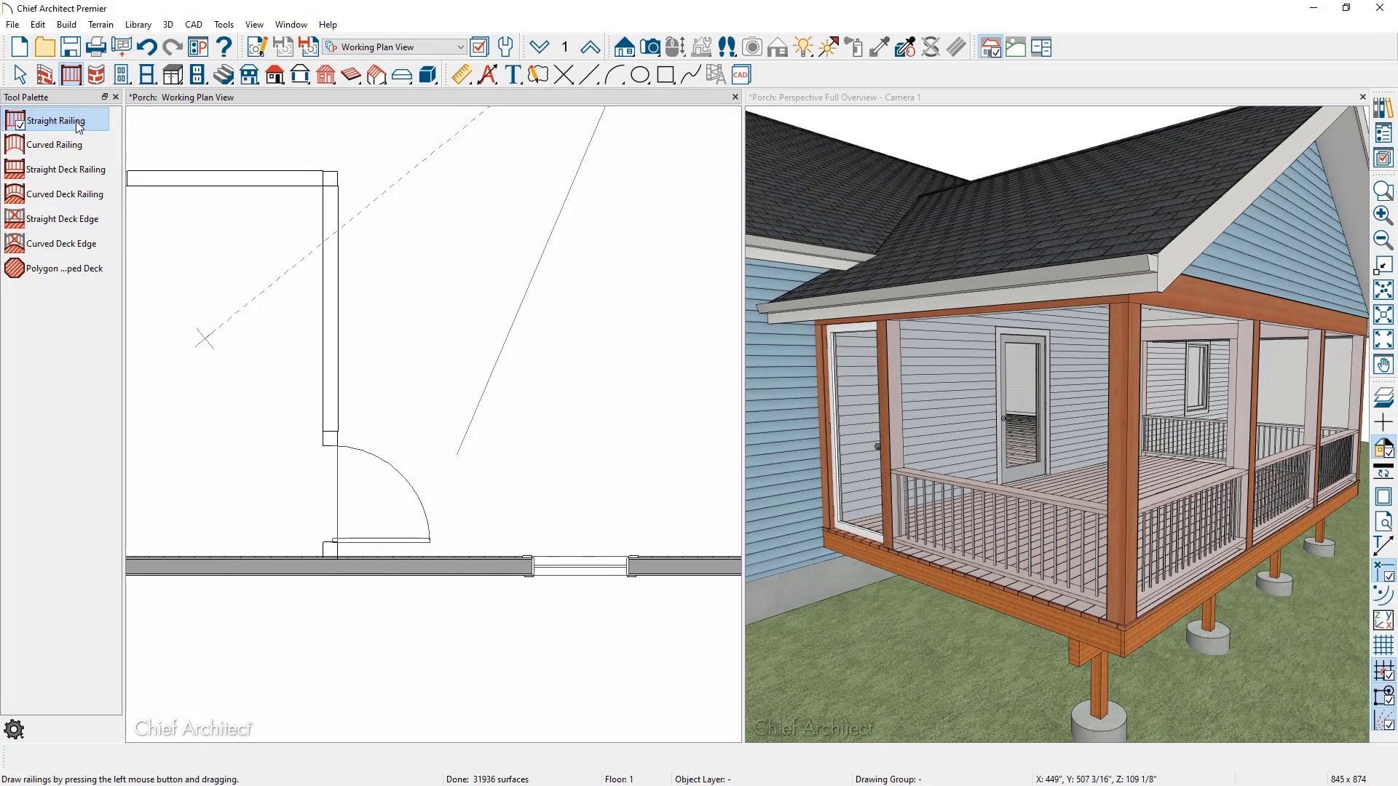
click(72, 168)
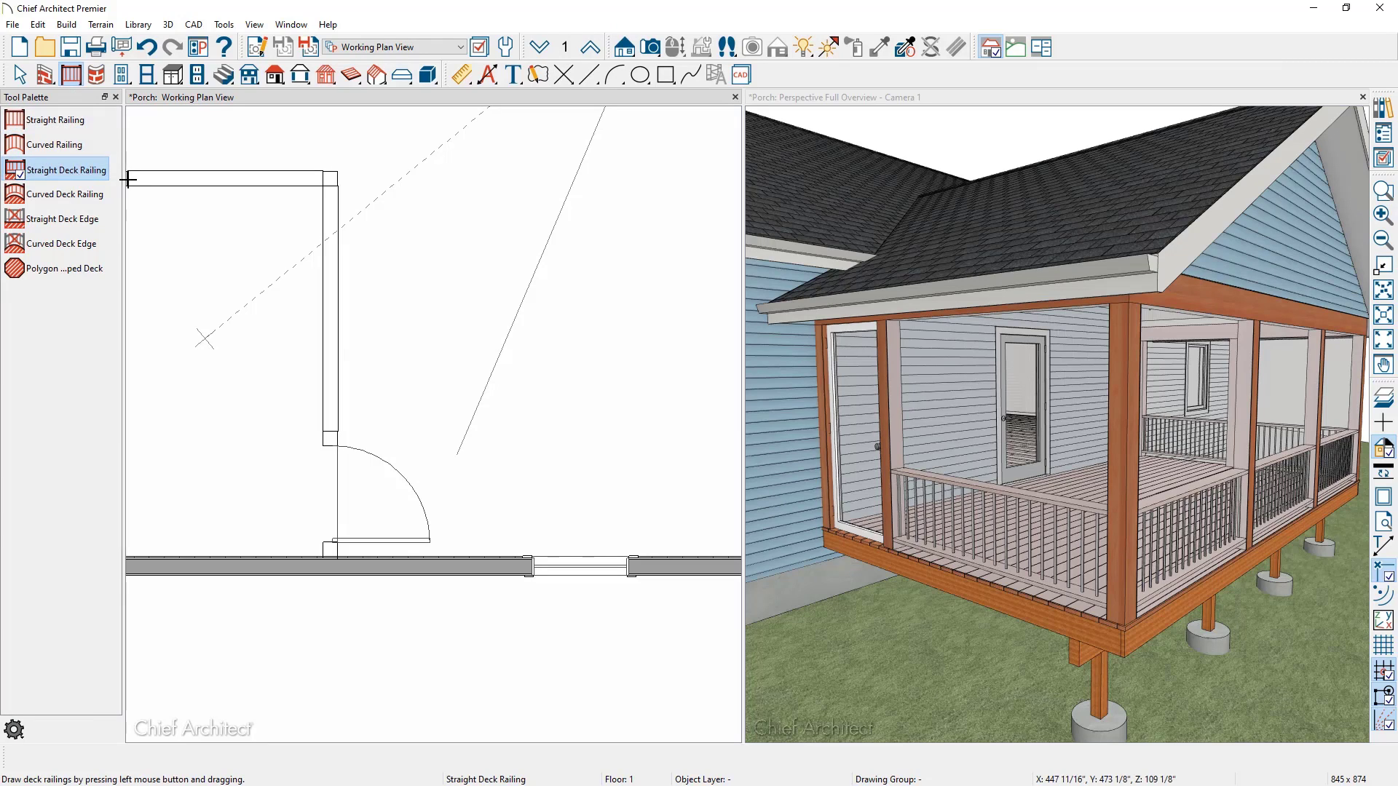
drag(514, 558, 333, 293)
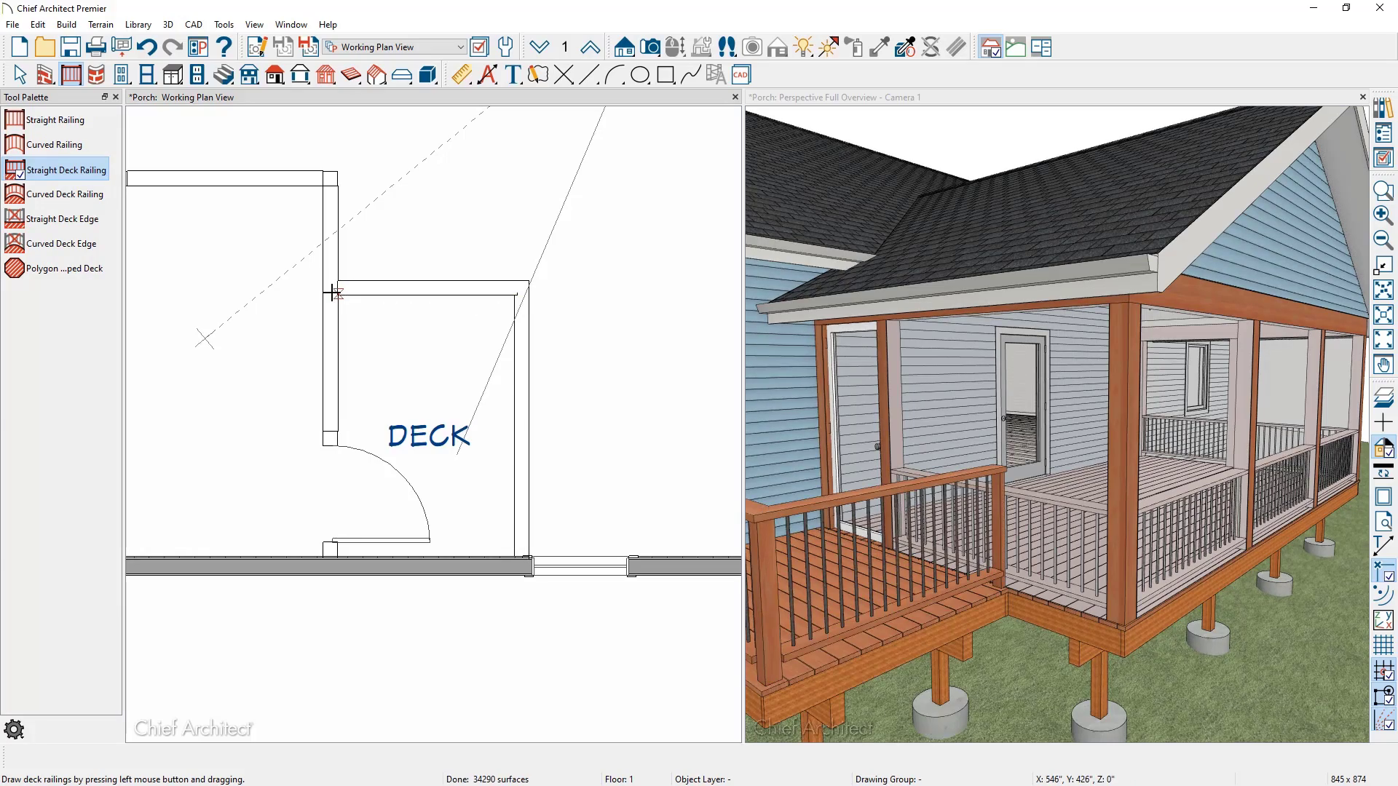
Make the landing's deck railing opposite the house wall invisible to open that edge for the stairs
middle_drag(833, 370, 1022, 523)
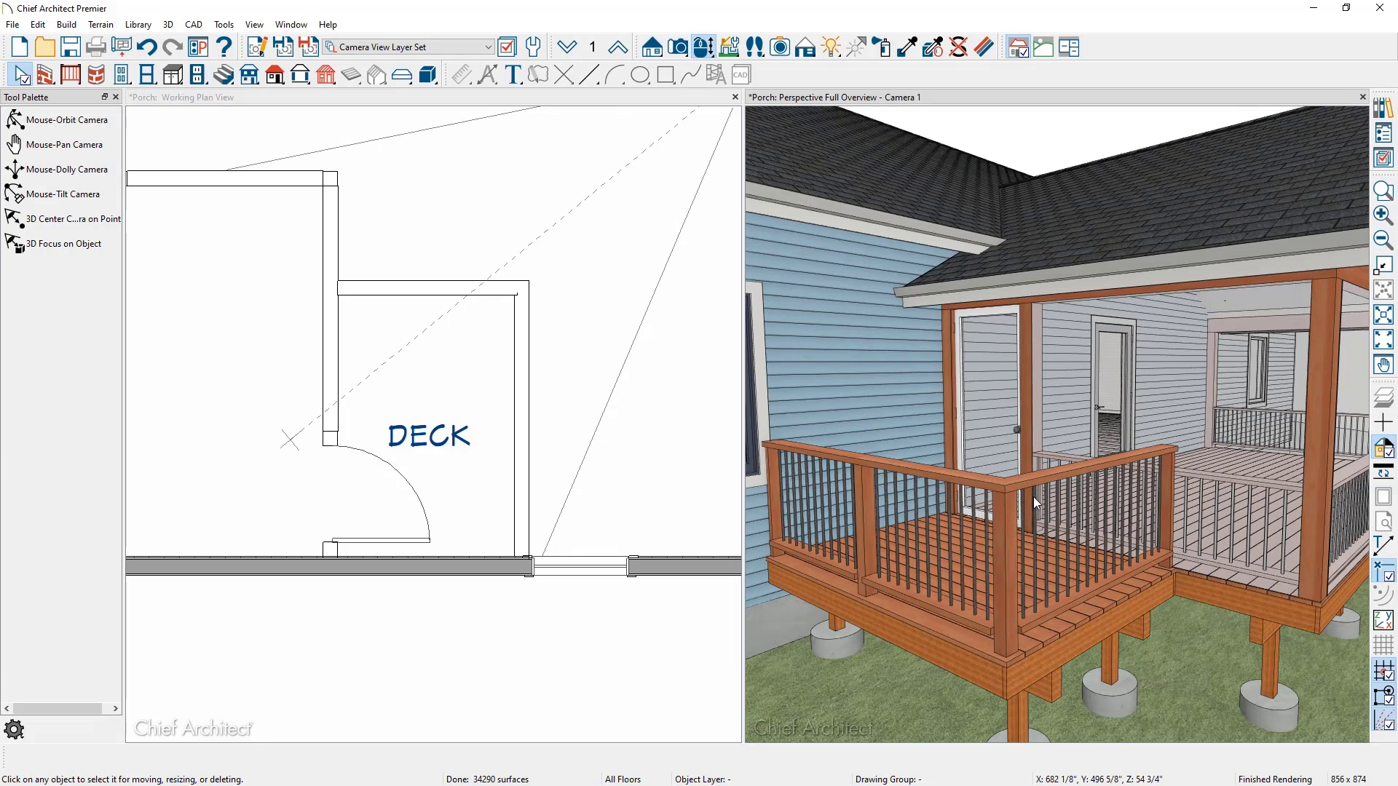
click(1046, 473)
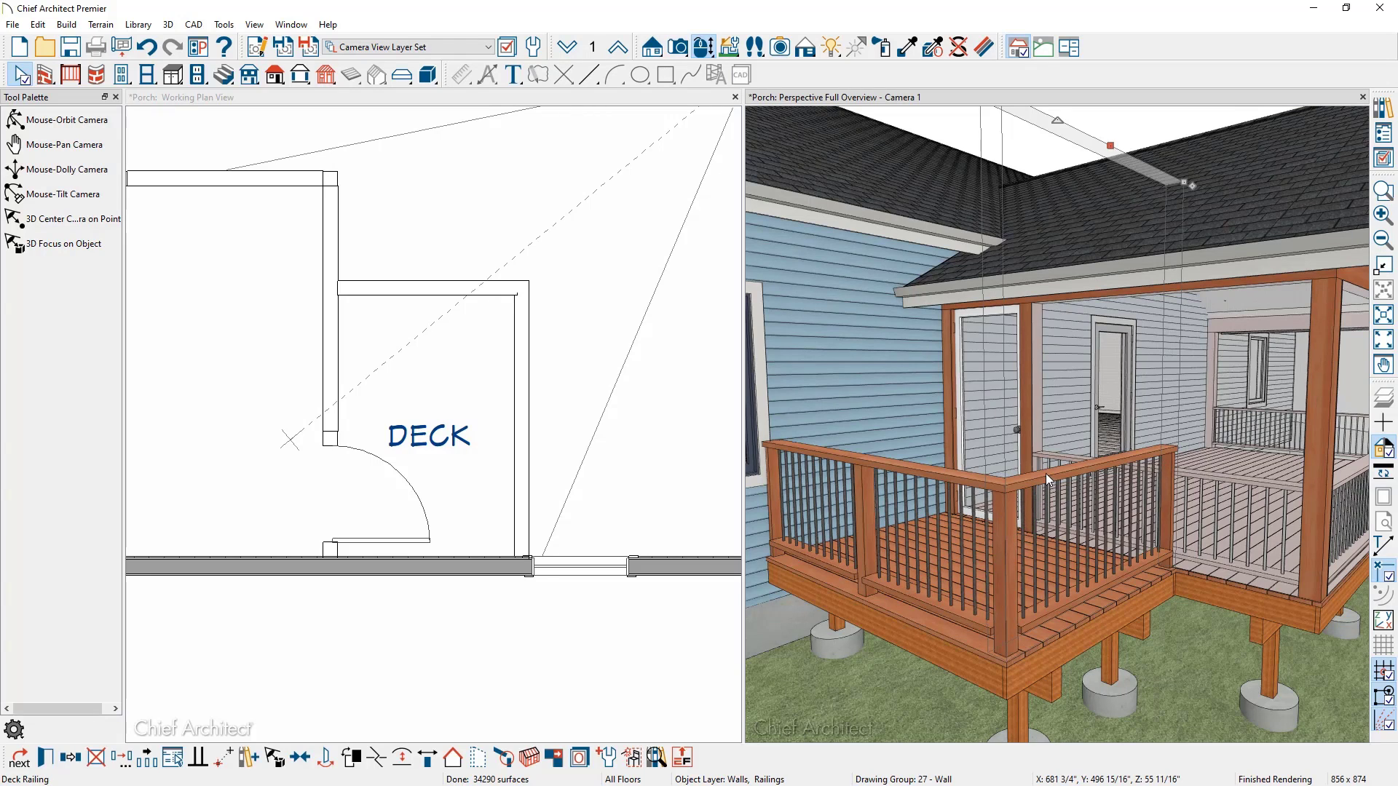
click(478, 758)
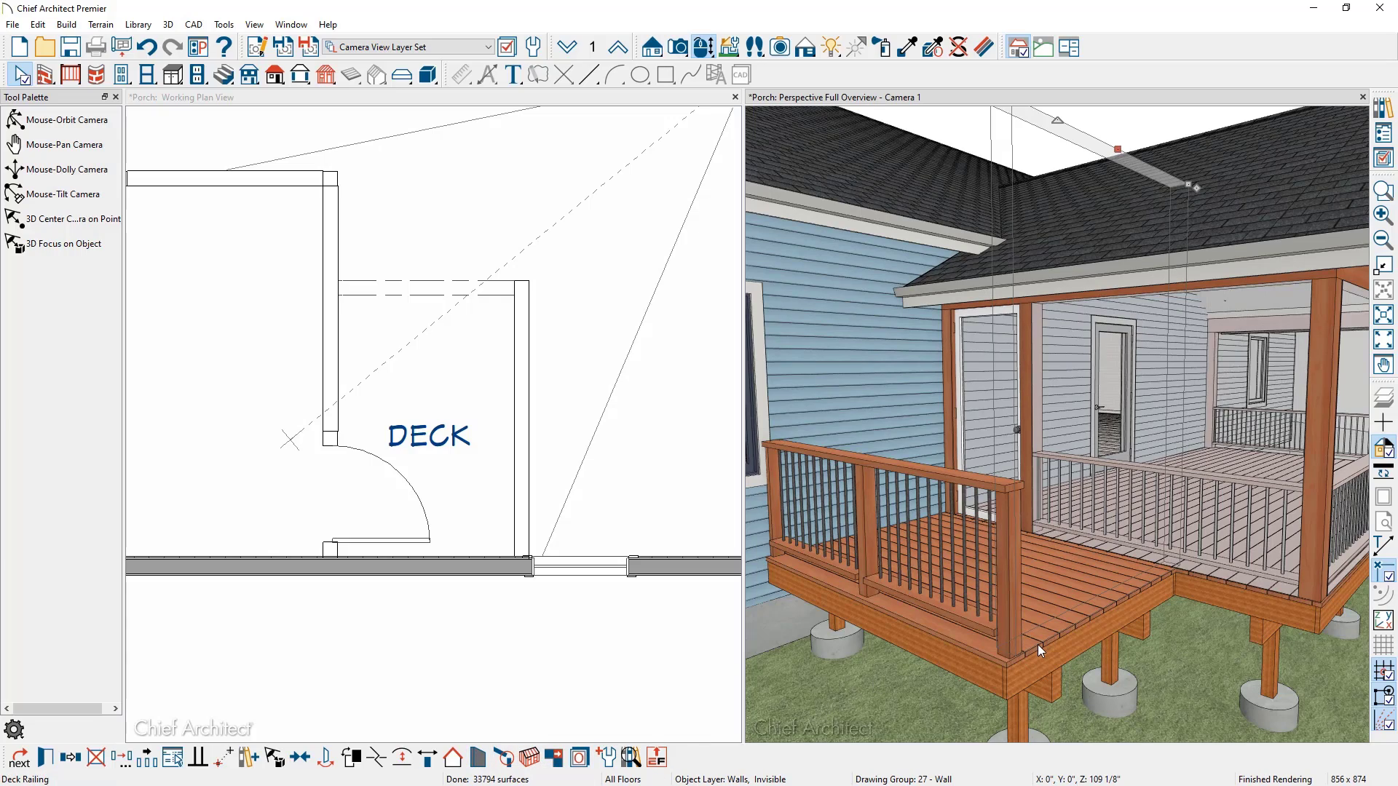
middle_drag(1038, 645, 957, 535)
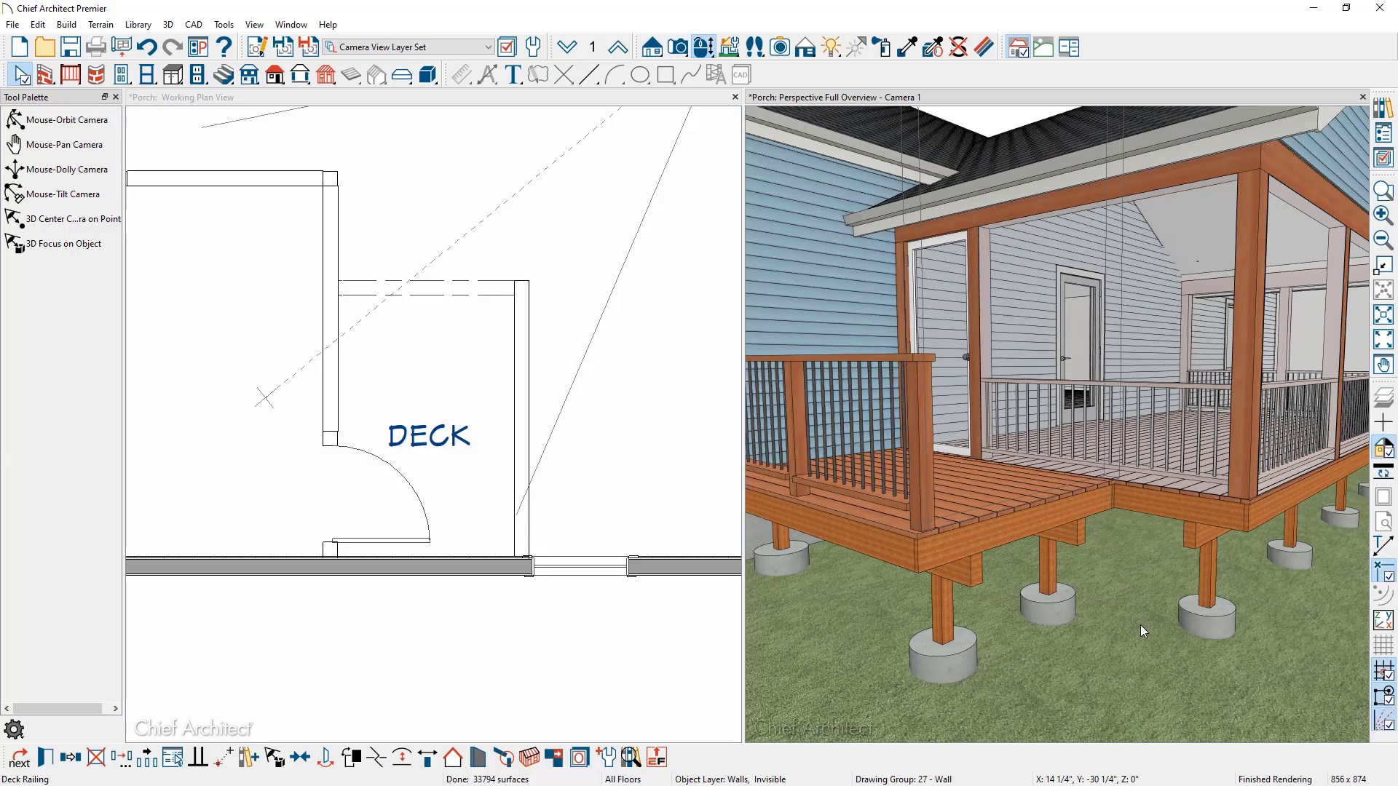
Place a straight staircase leading down from the open edge of the landing in the plan view
click(348, 108)
click(224, 75)
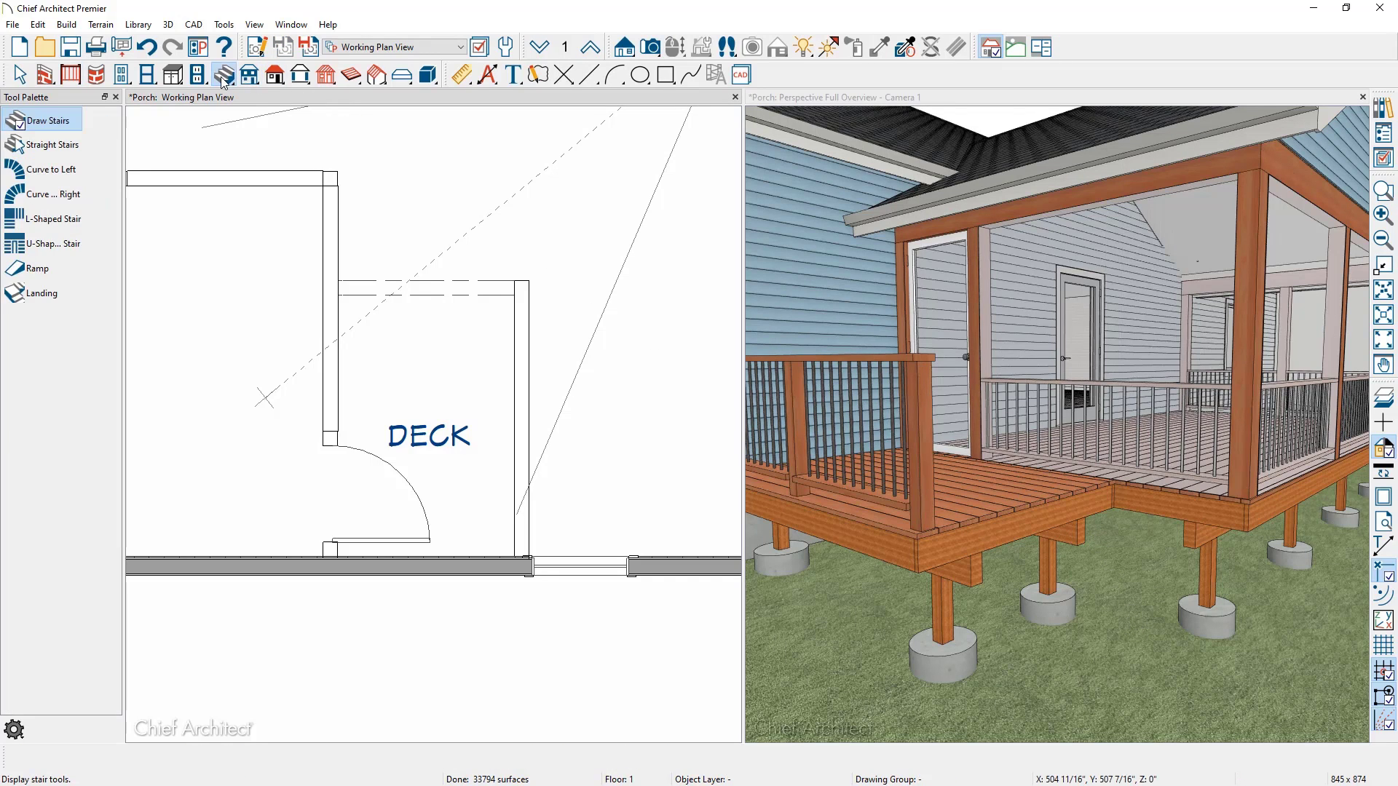
click(67, 146)
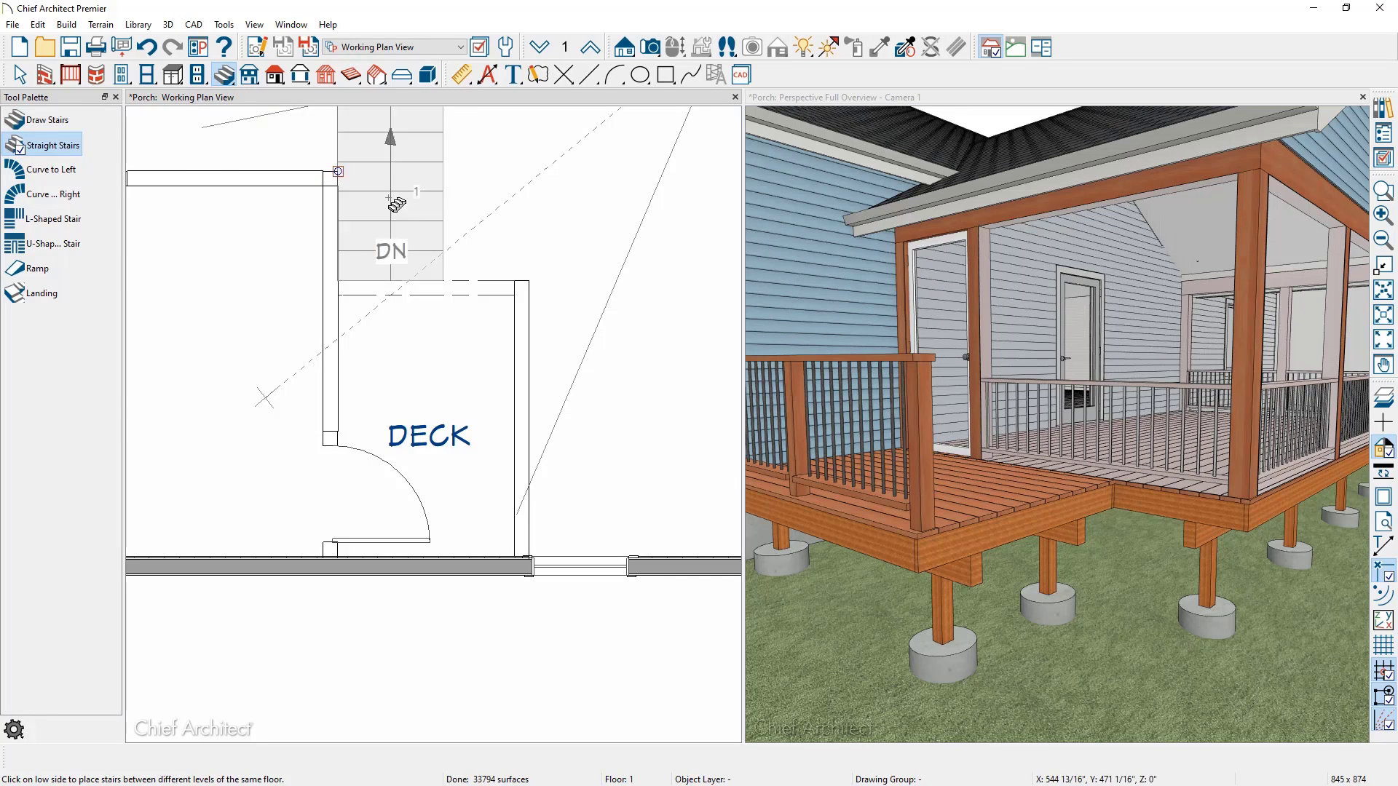
click(435, 286)
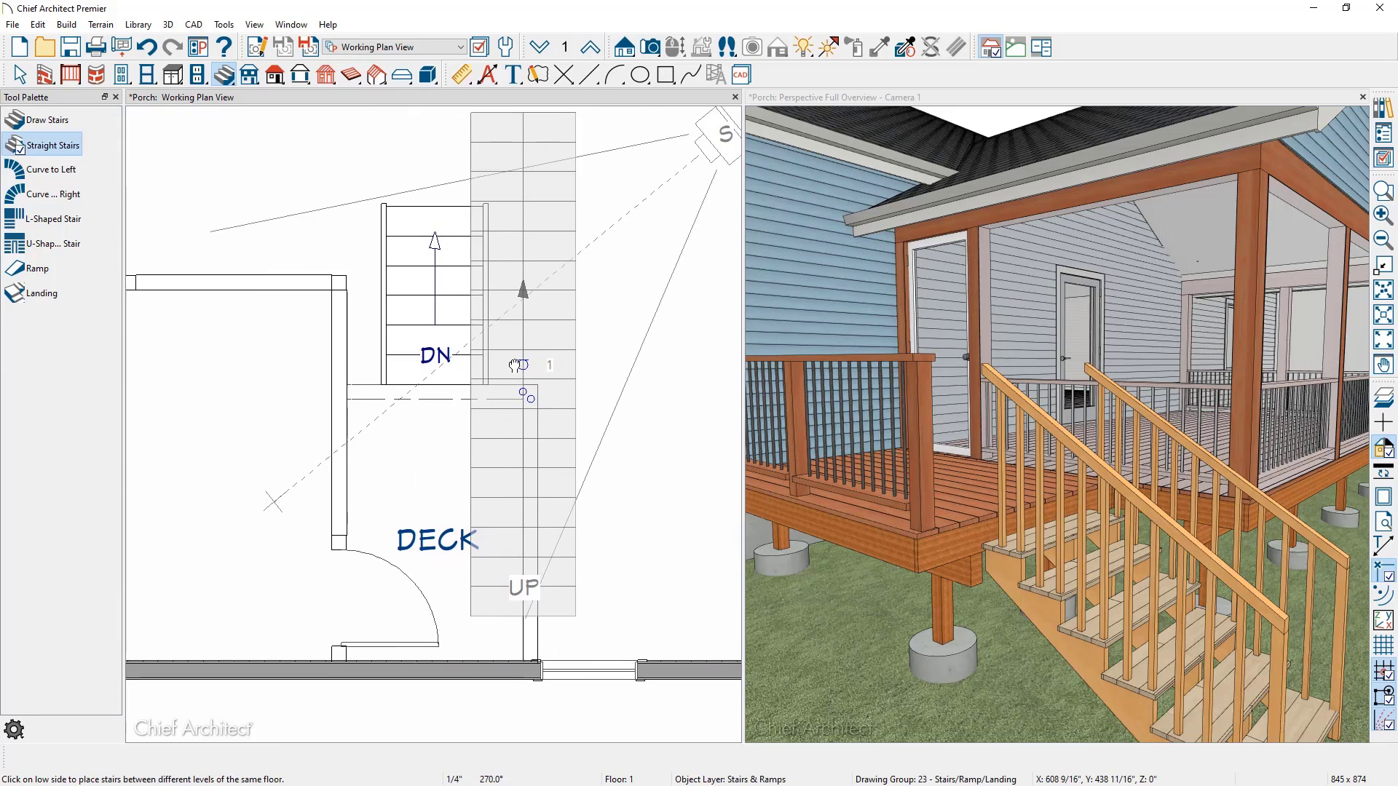
key(Escape)
Widen the staircase on both sides to about 71" so it spans the landing's full open edge
click(426, 302)
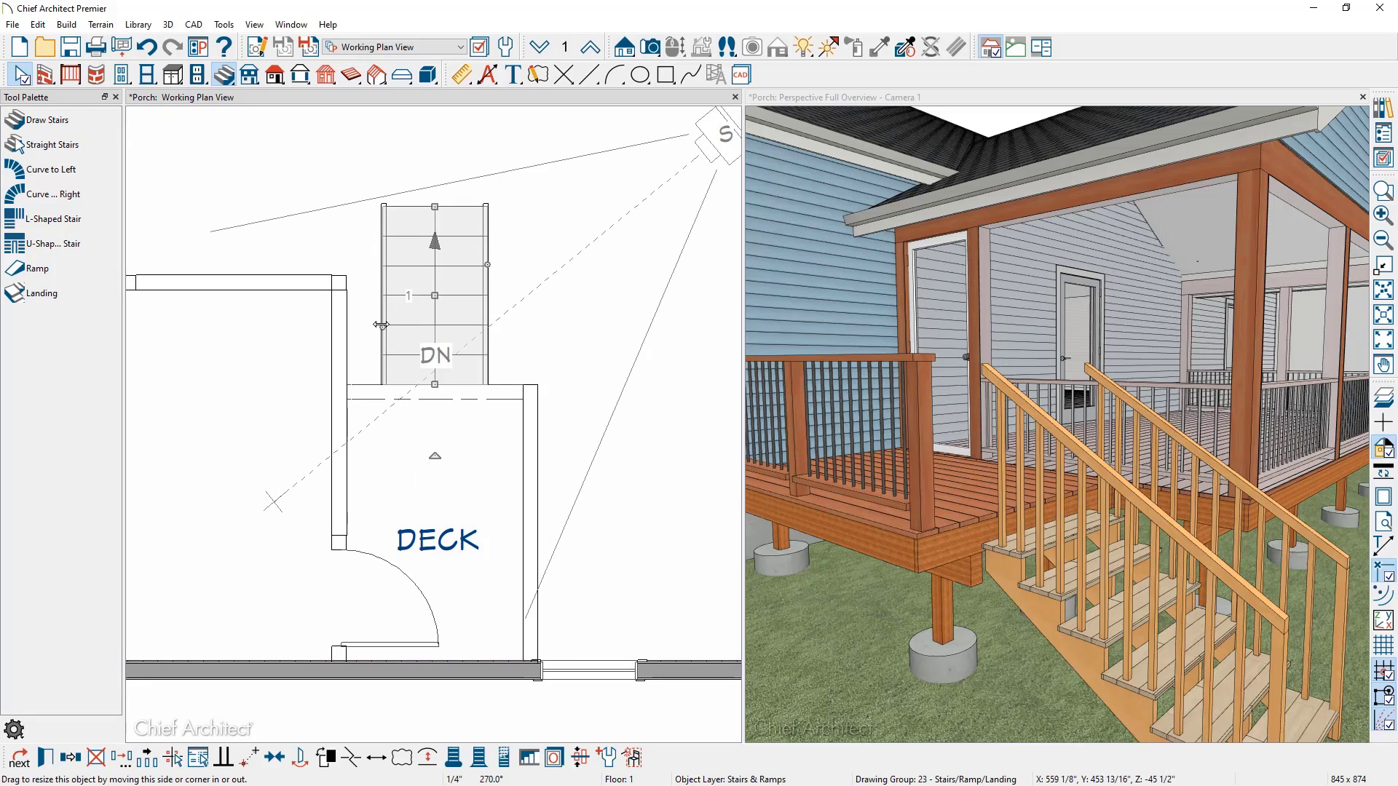
drag(381, 324, 347, 329)
drag(488, 277, 538, 398)
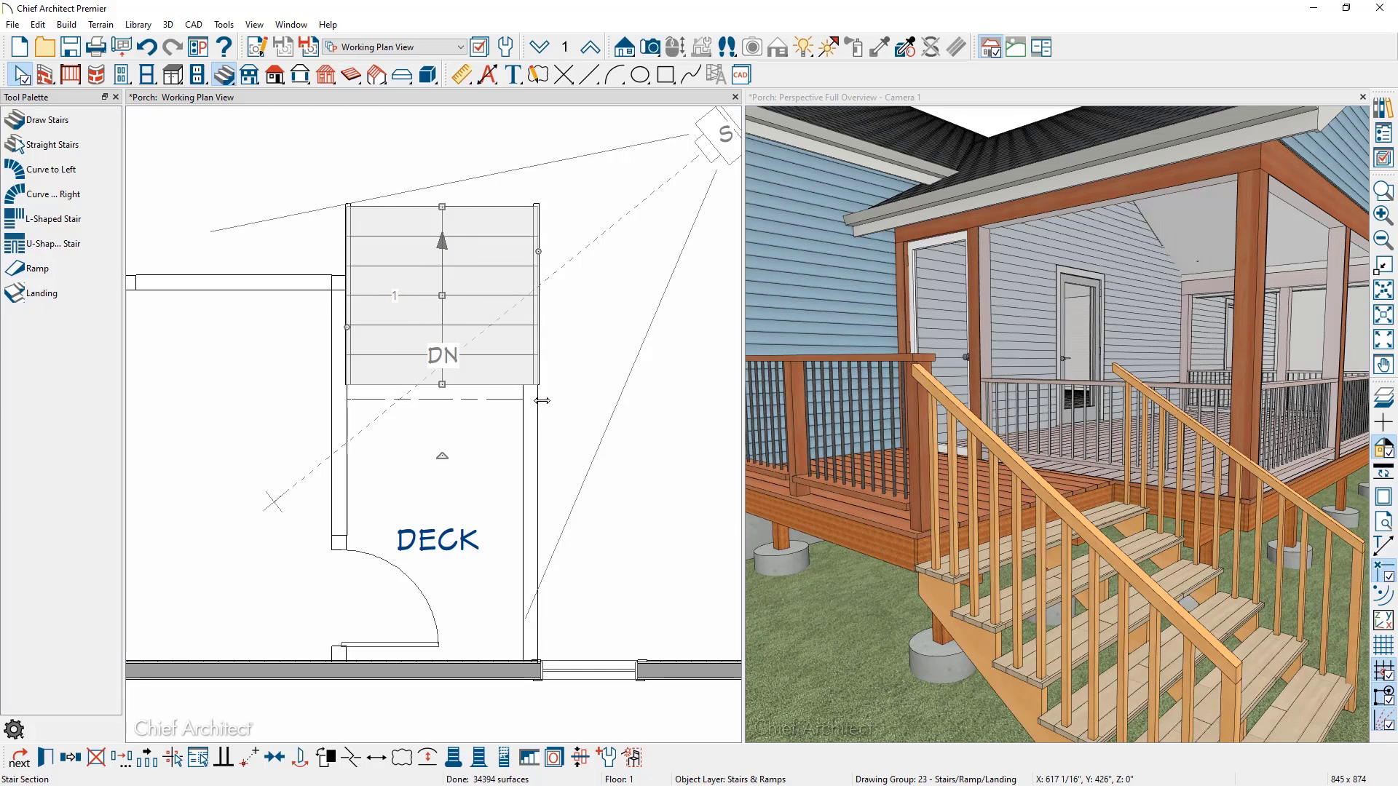
Turn off the left and right railings of the exterior staircase
double_click(482, 265)
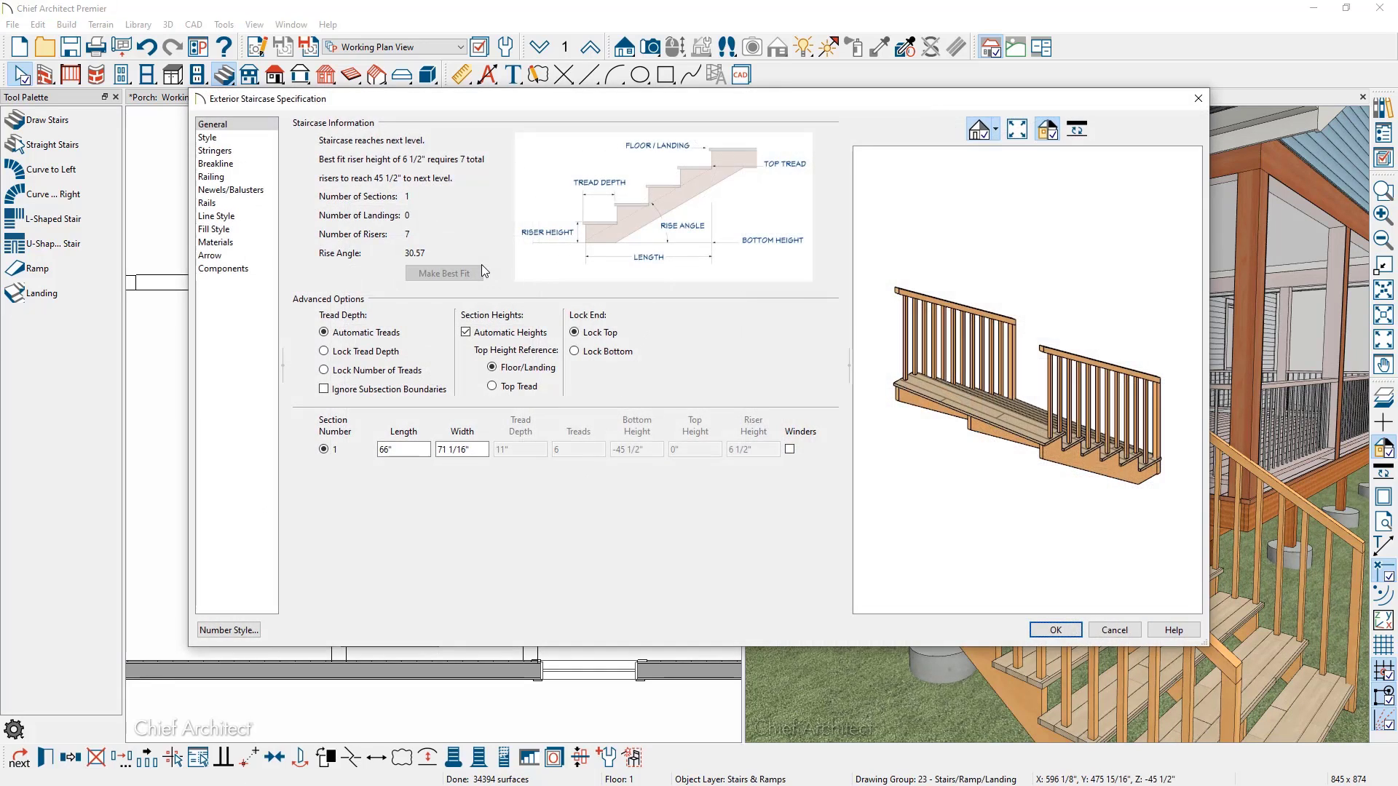
click(264, 182)
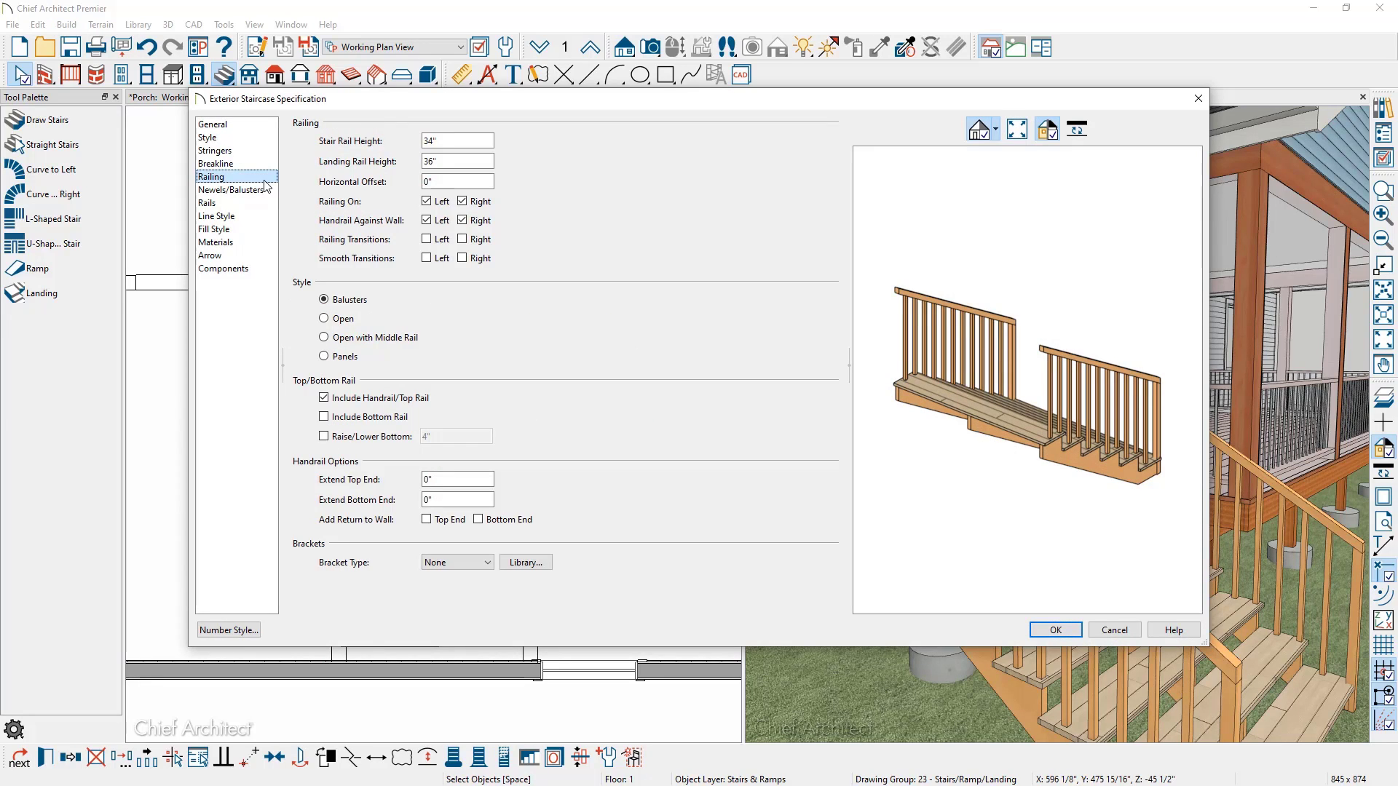
click(427, 201)
click(463, 201)
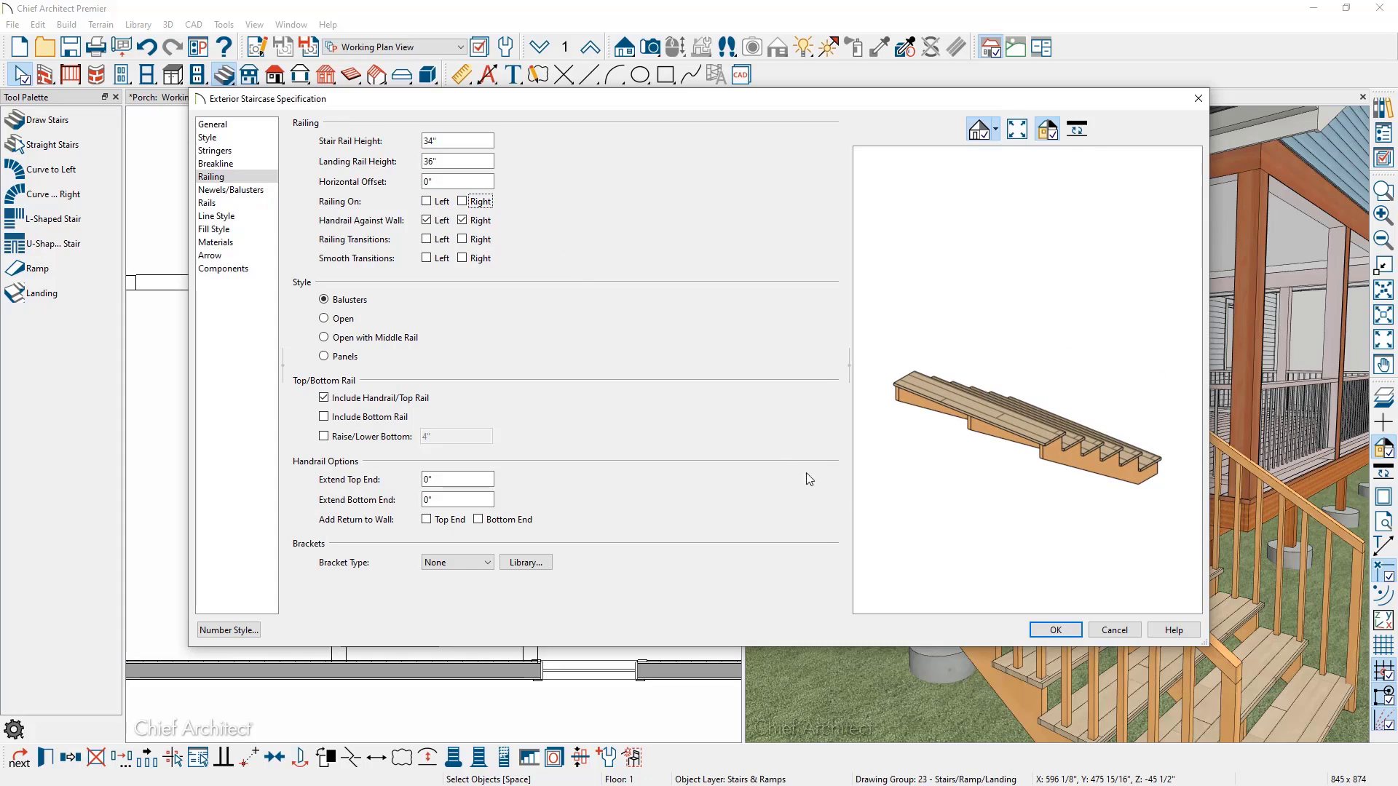
click(1051, 629)
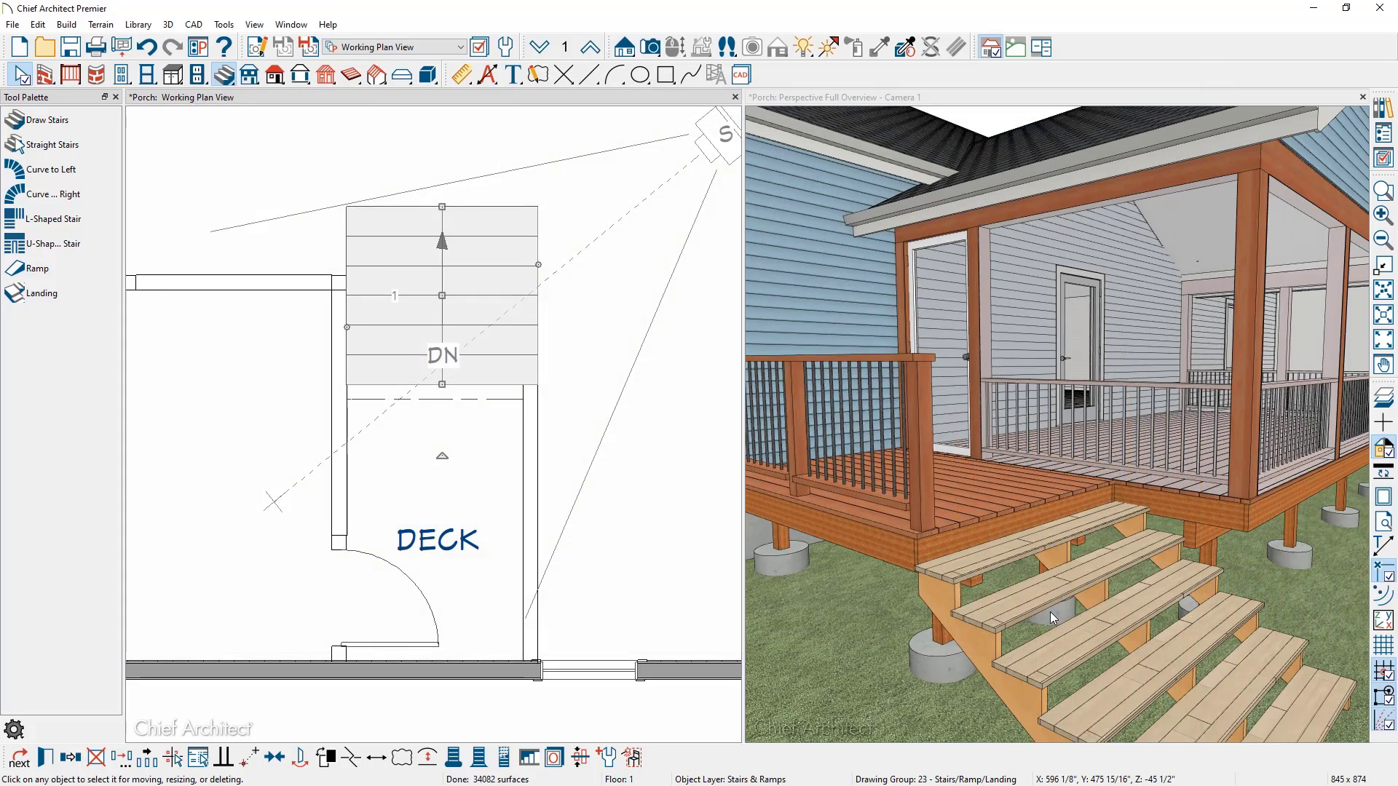
Shorten the staircase in plan by pulling its lower end toward the landing
scroll(1050, 612, down, 1)
middle_drag(1049, 610, 993, 555)
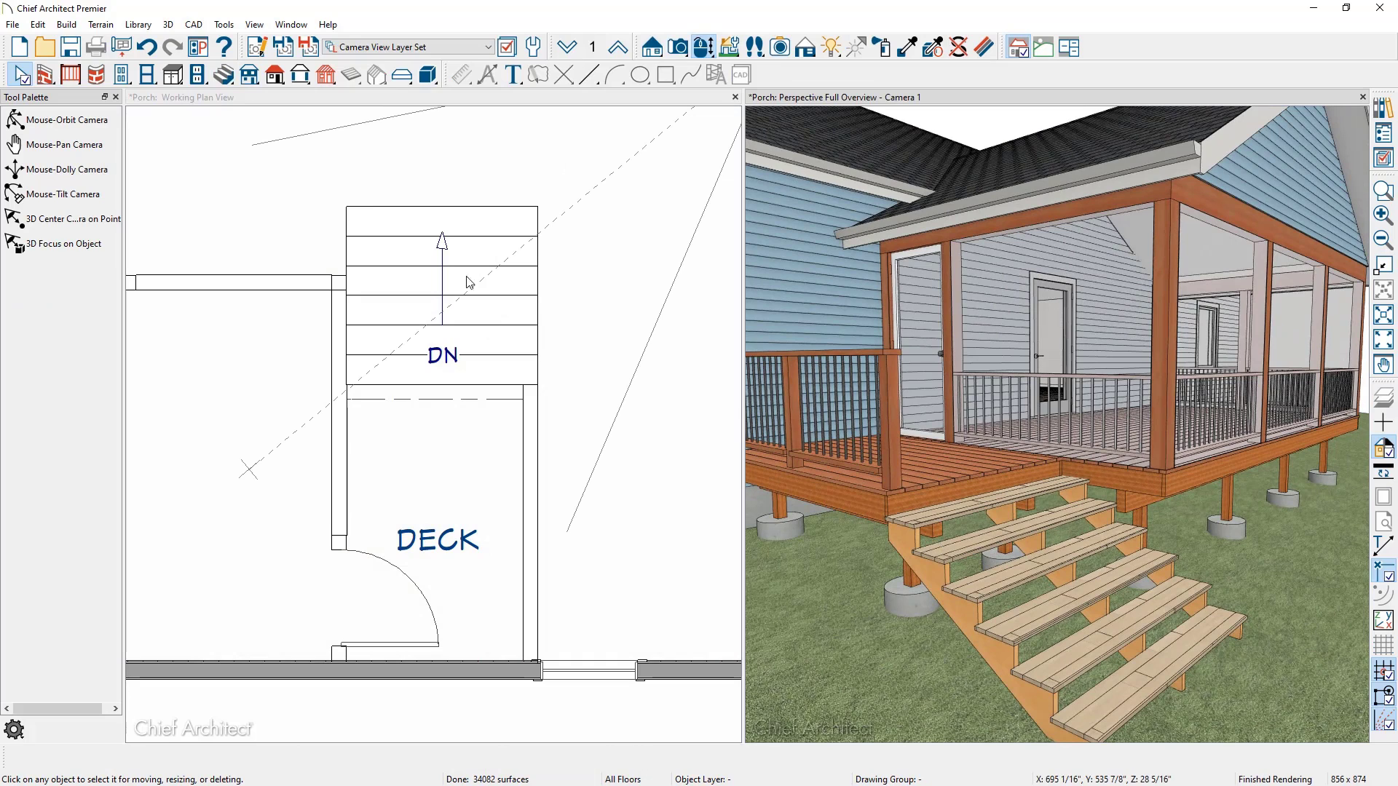
click(449, 213)
drag(449, 213, 438, 262)
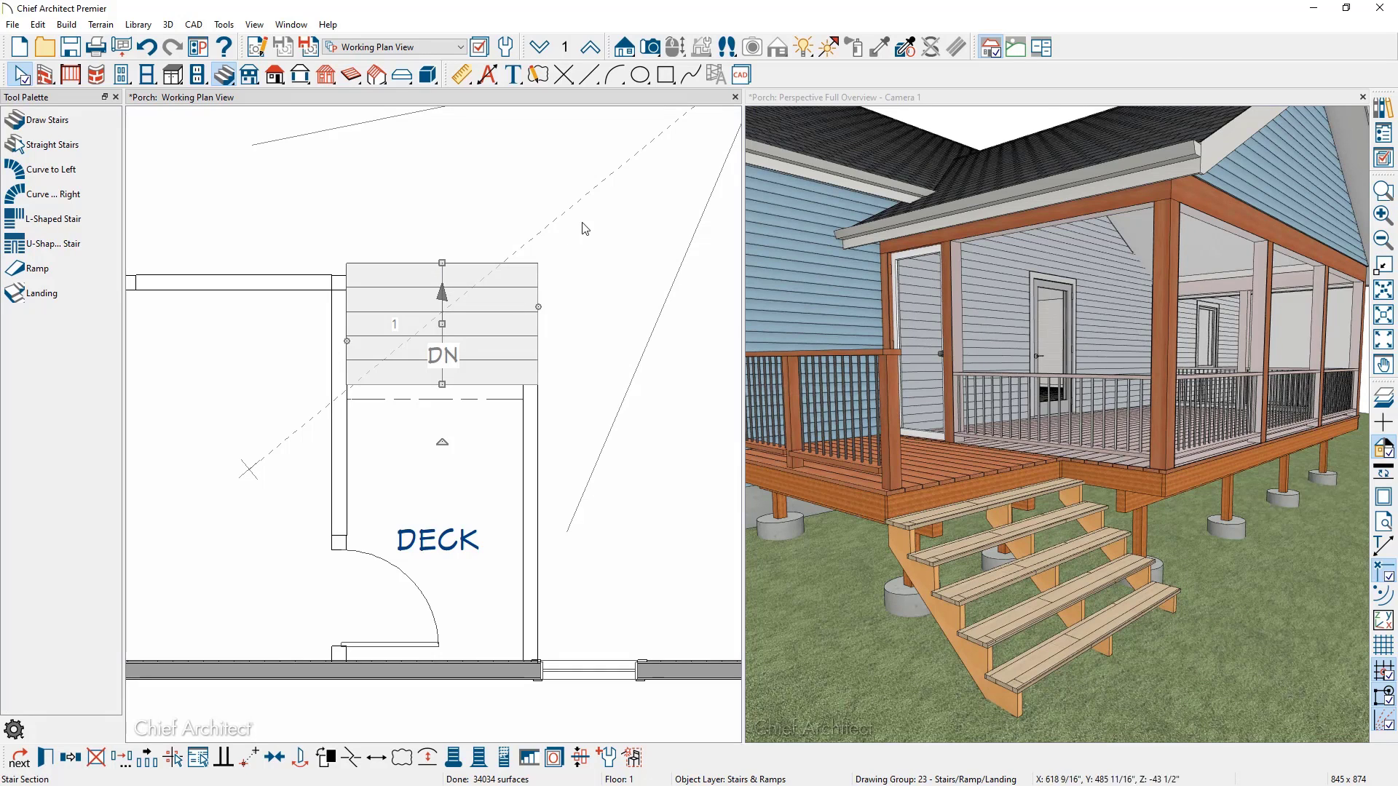
Sample the pressure treated lumber from the landing's rim in the camera view and apply it to the stair stringers
click(788, 98)
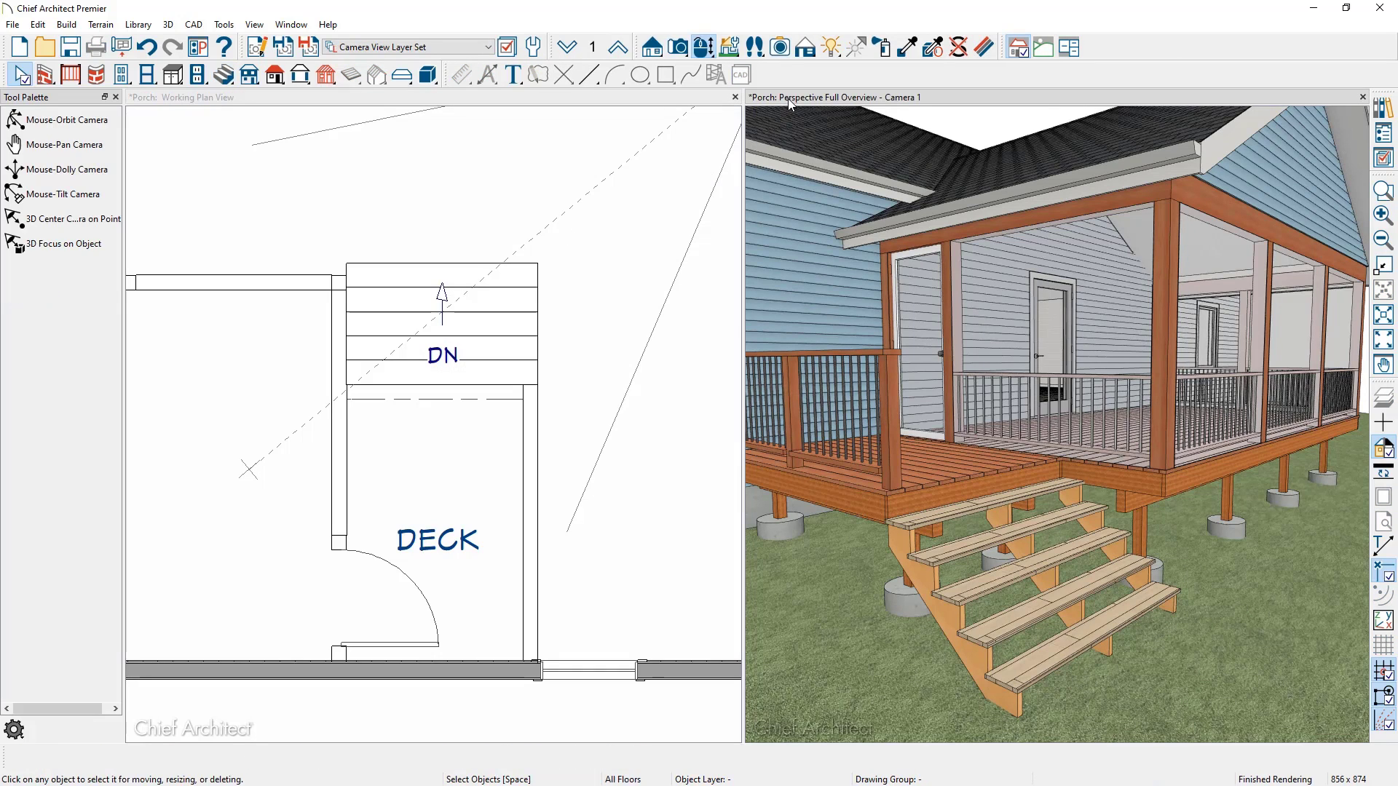
click(909, 53)
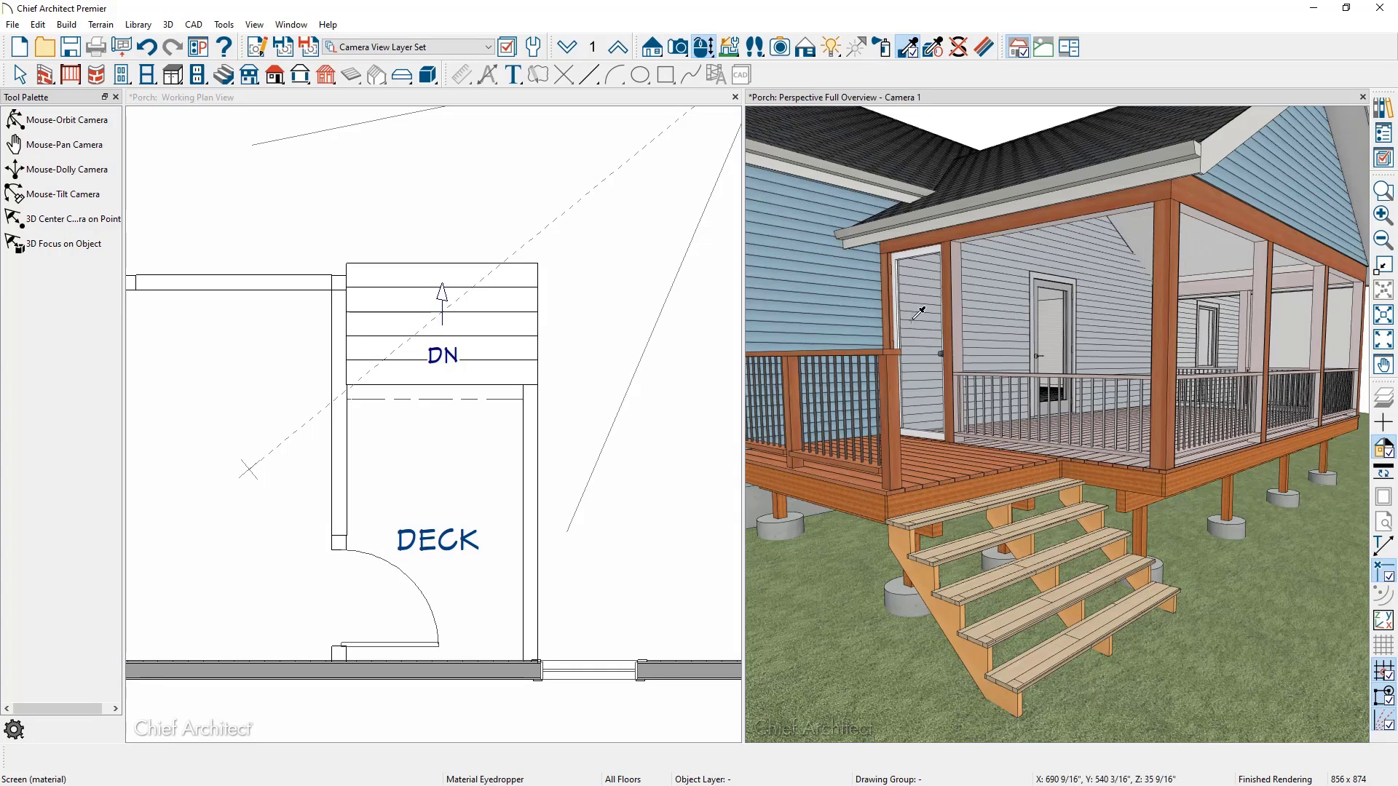
click(866, 495)
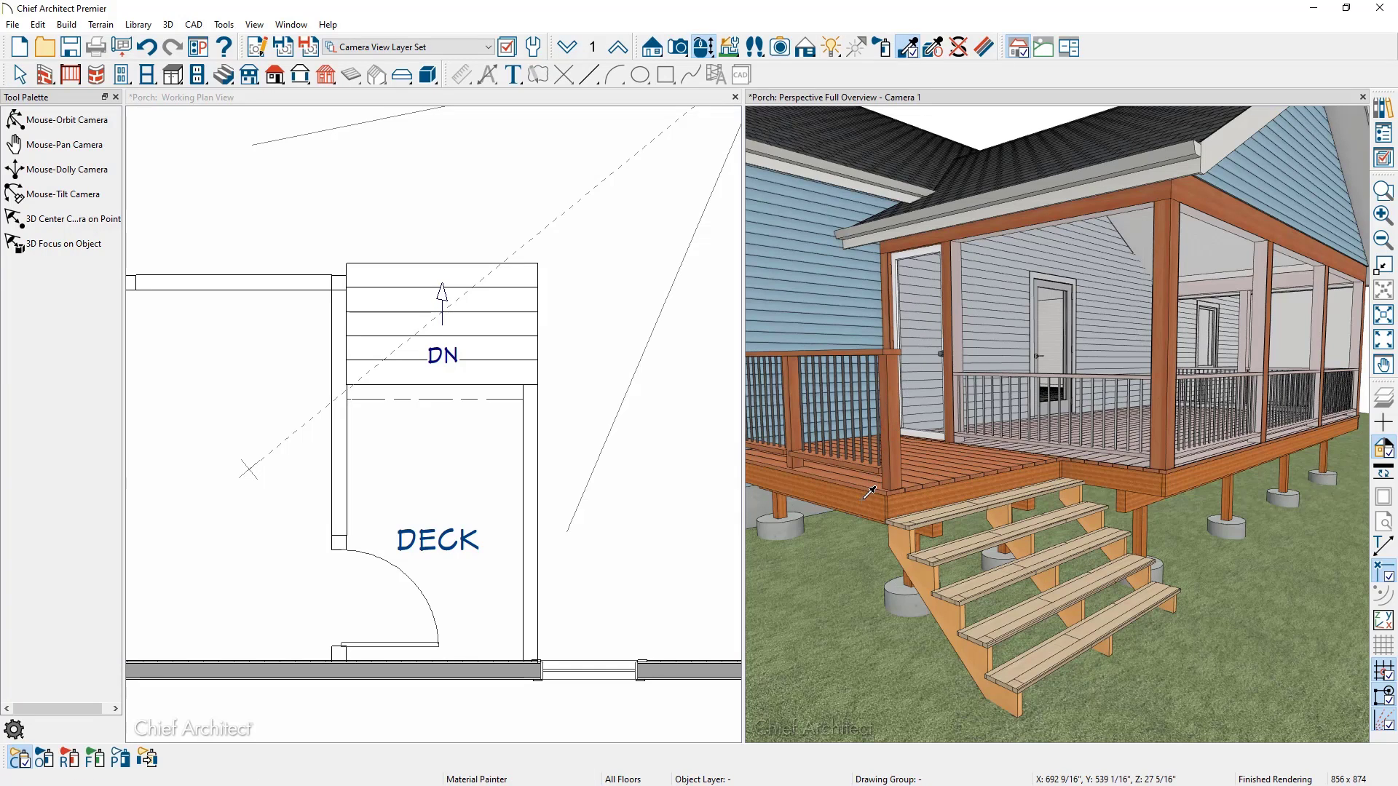
click(922, 578)
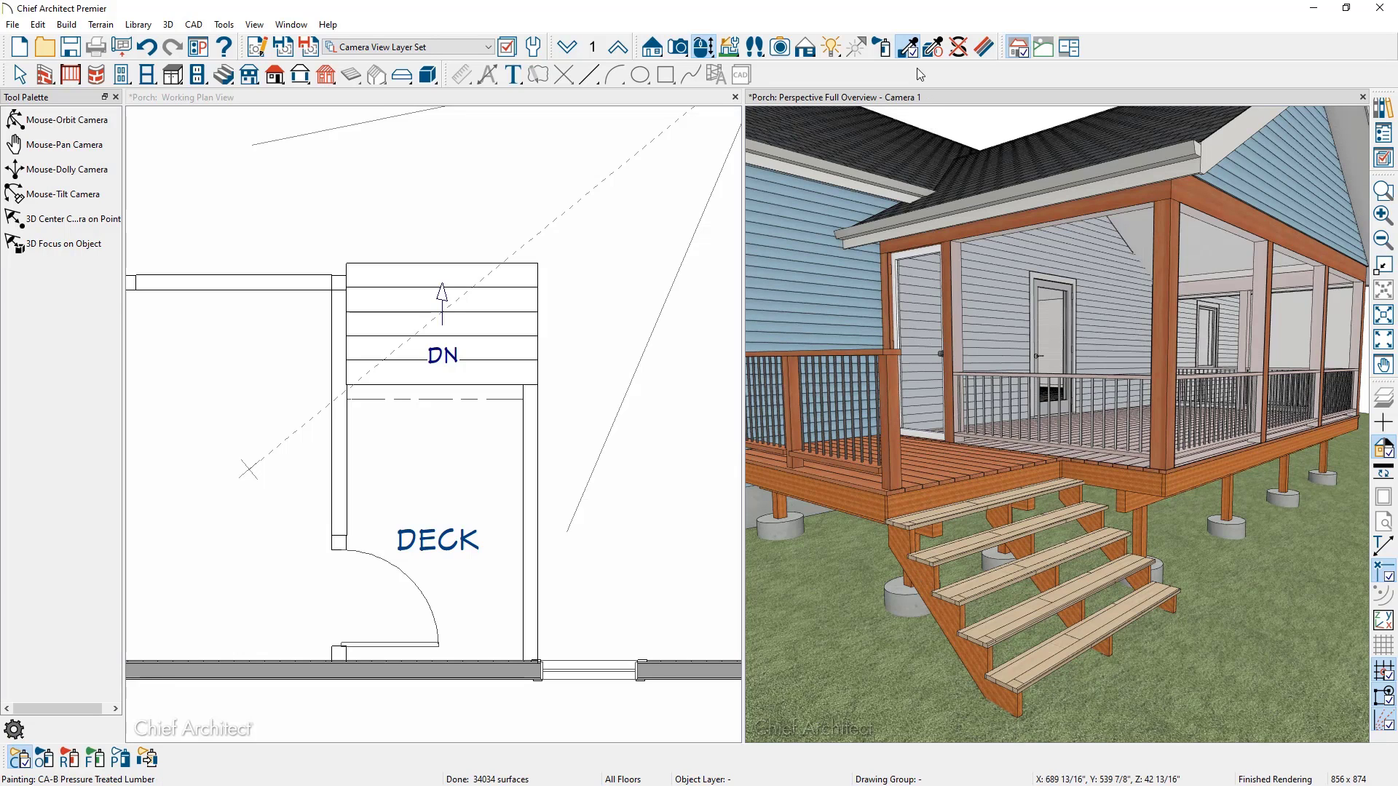
Sample the Redwood material from the landing's deck planks and apply it to the stair treads
click(908, 50)
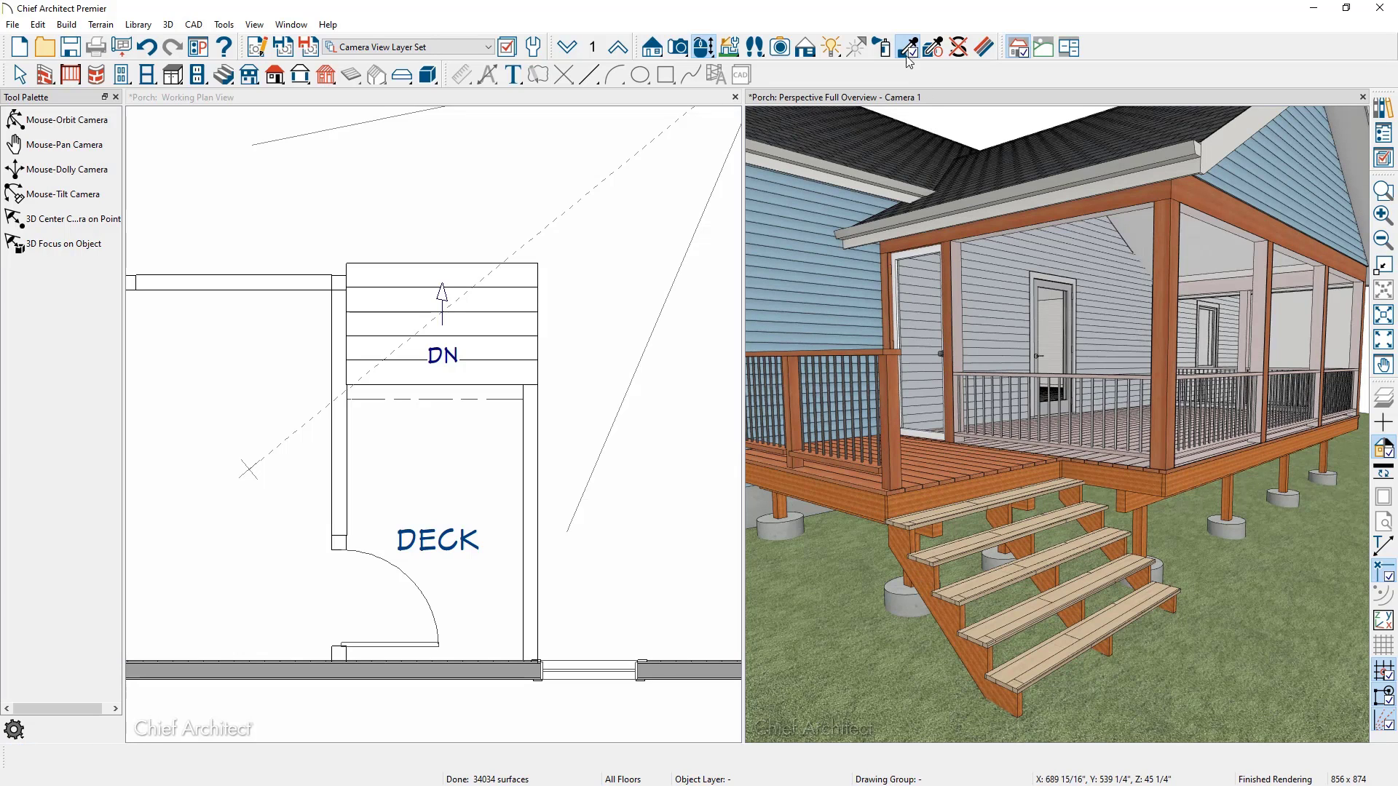
click(946, 459)
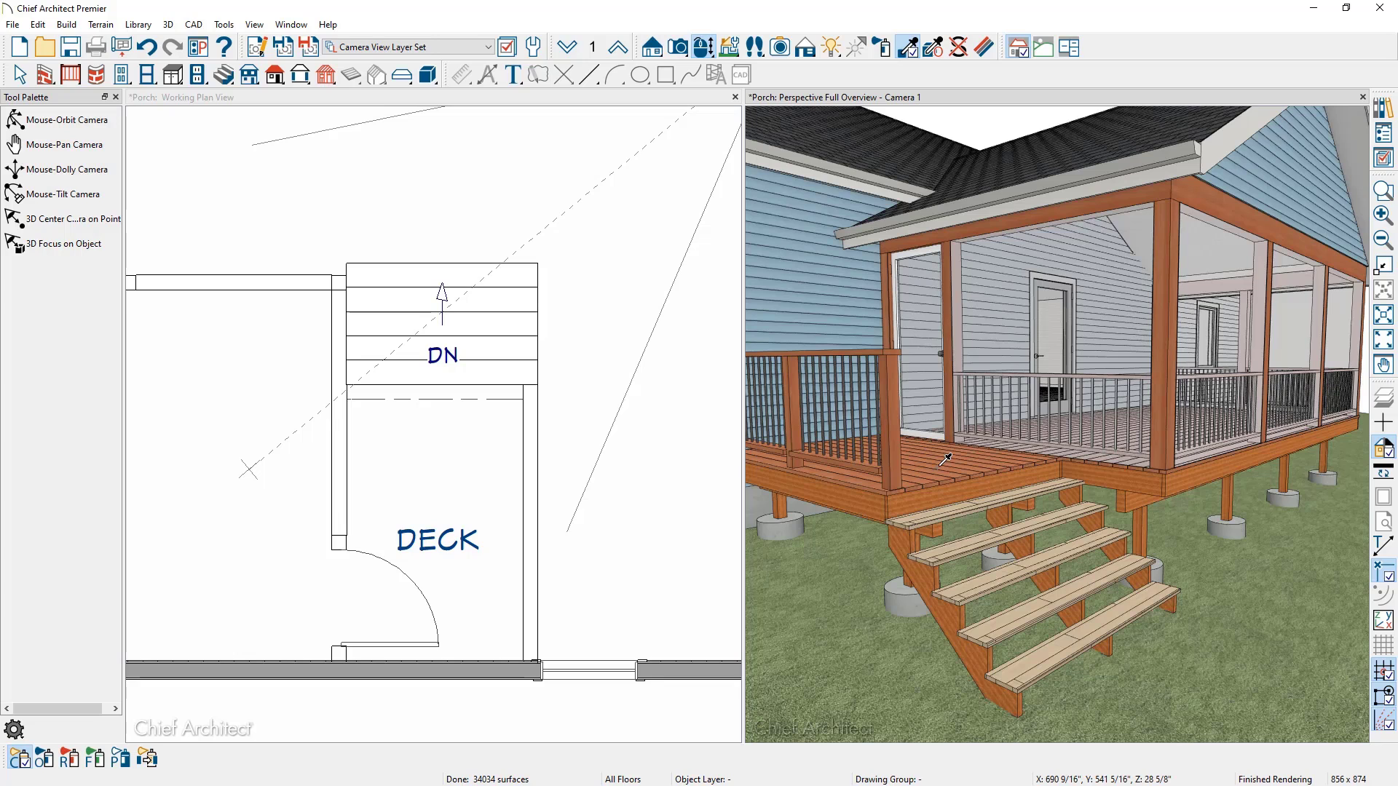
click(959, 553)
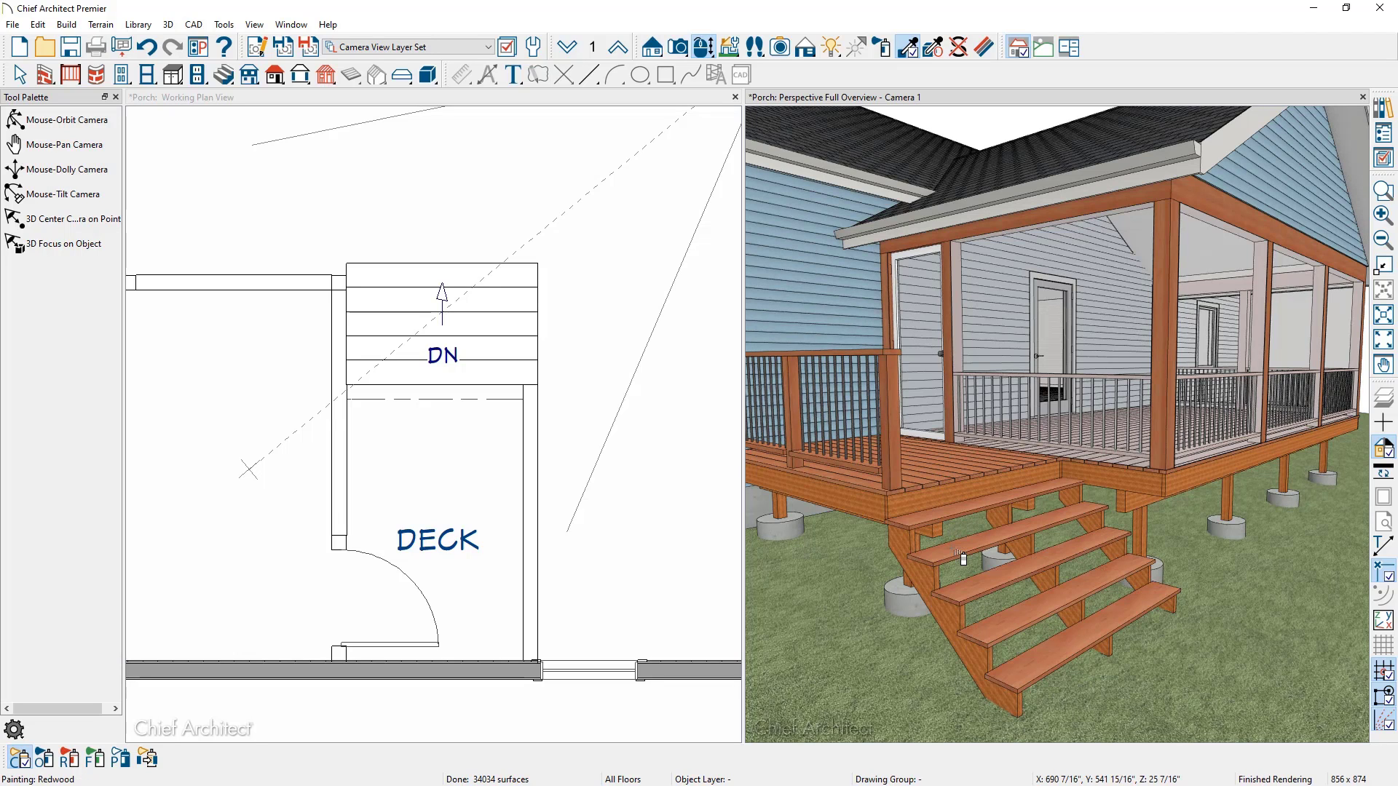
scroll(958, 554, down, 3)
middle_drag(958, 554, 961, 557)
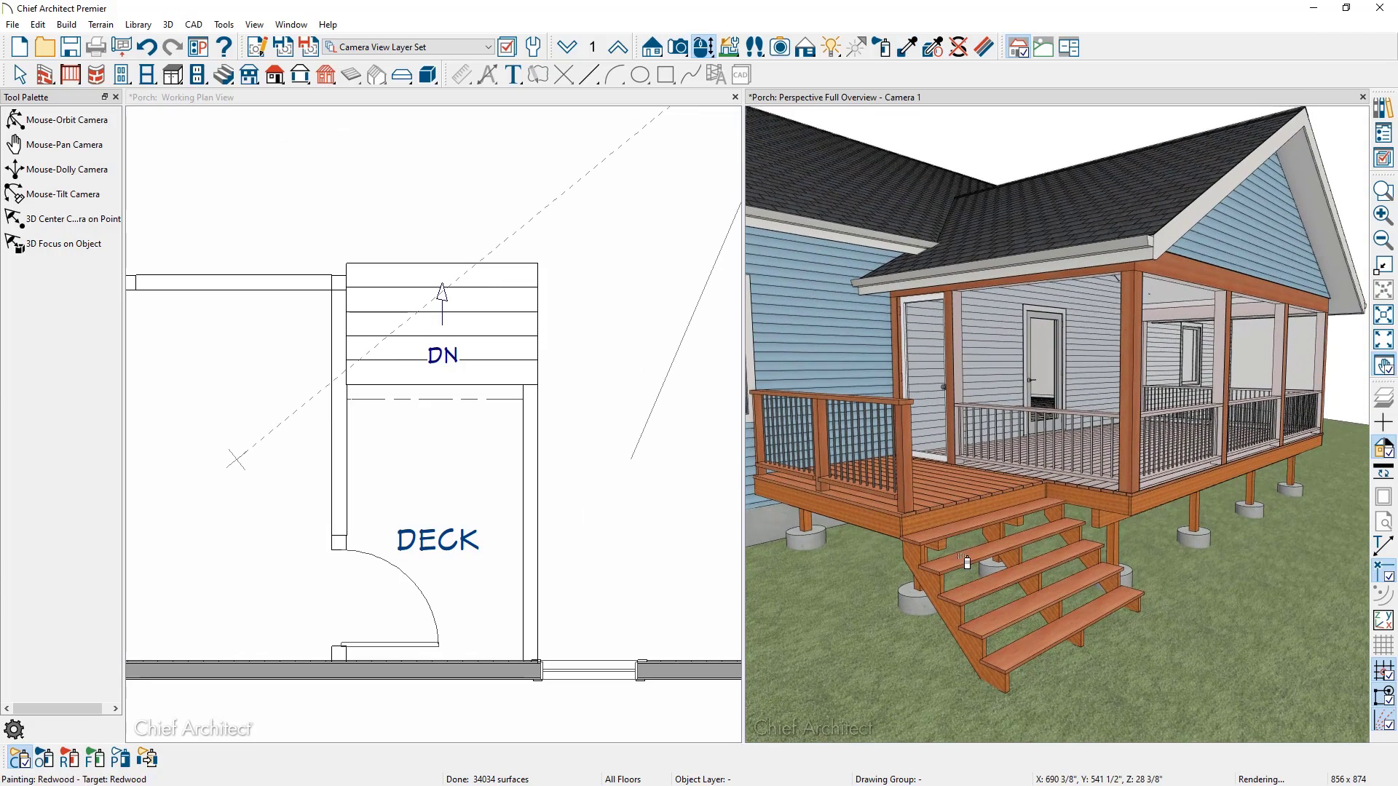
key(Escape)
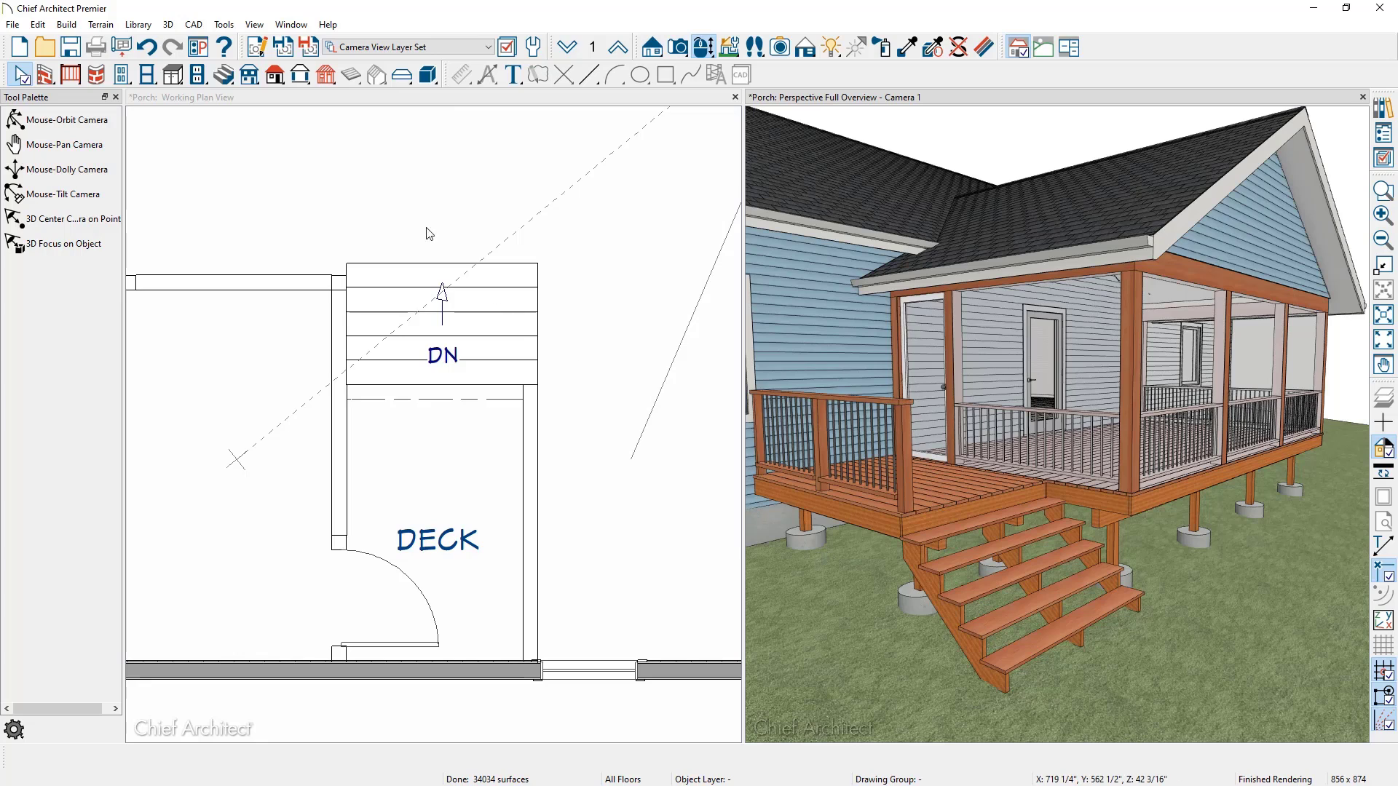
Draw a straight deck railing lengthwise over the stairs in plan, from their lower end to the landing's invisible railing
click(343, 98)
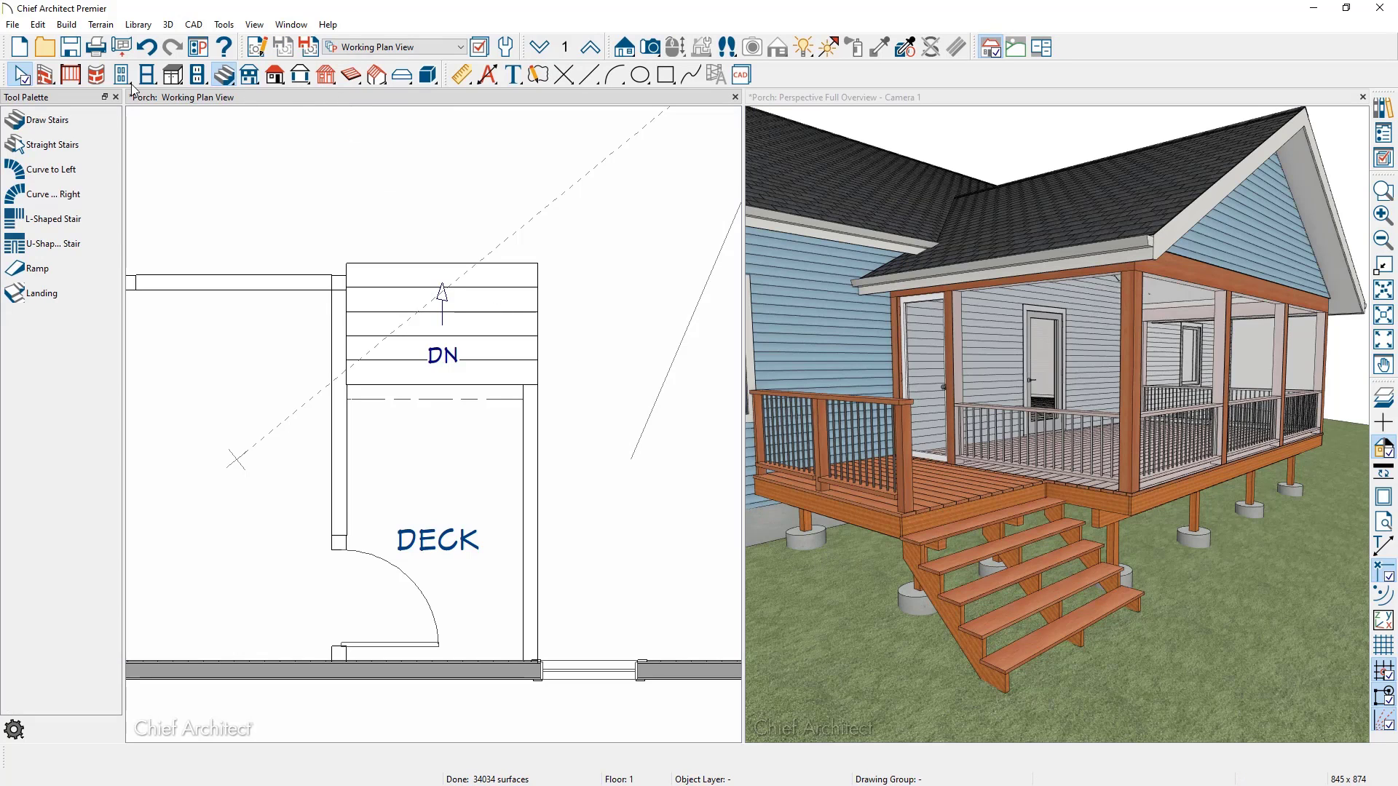
click(76, 77)
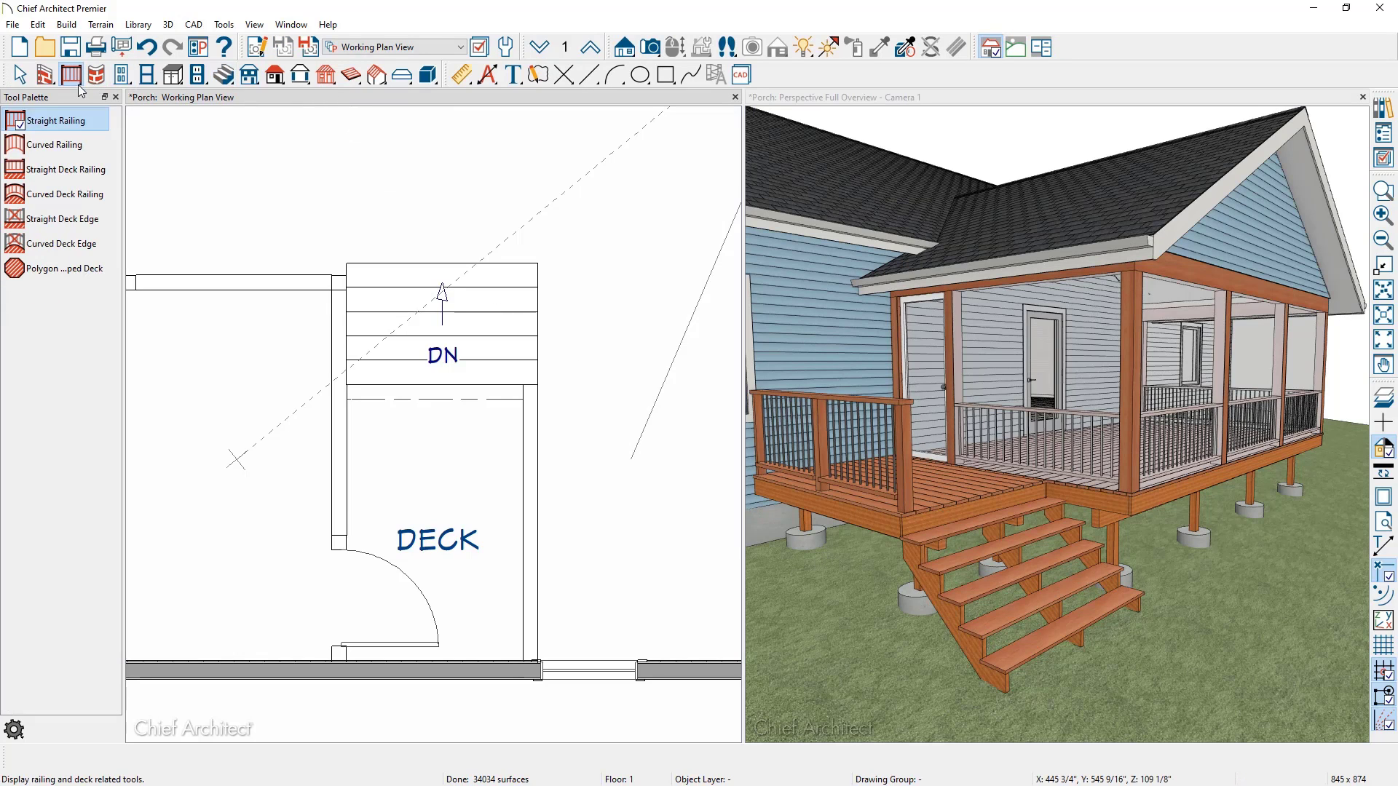
click(80, 172)
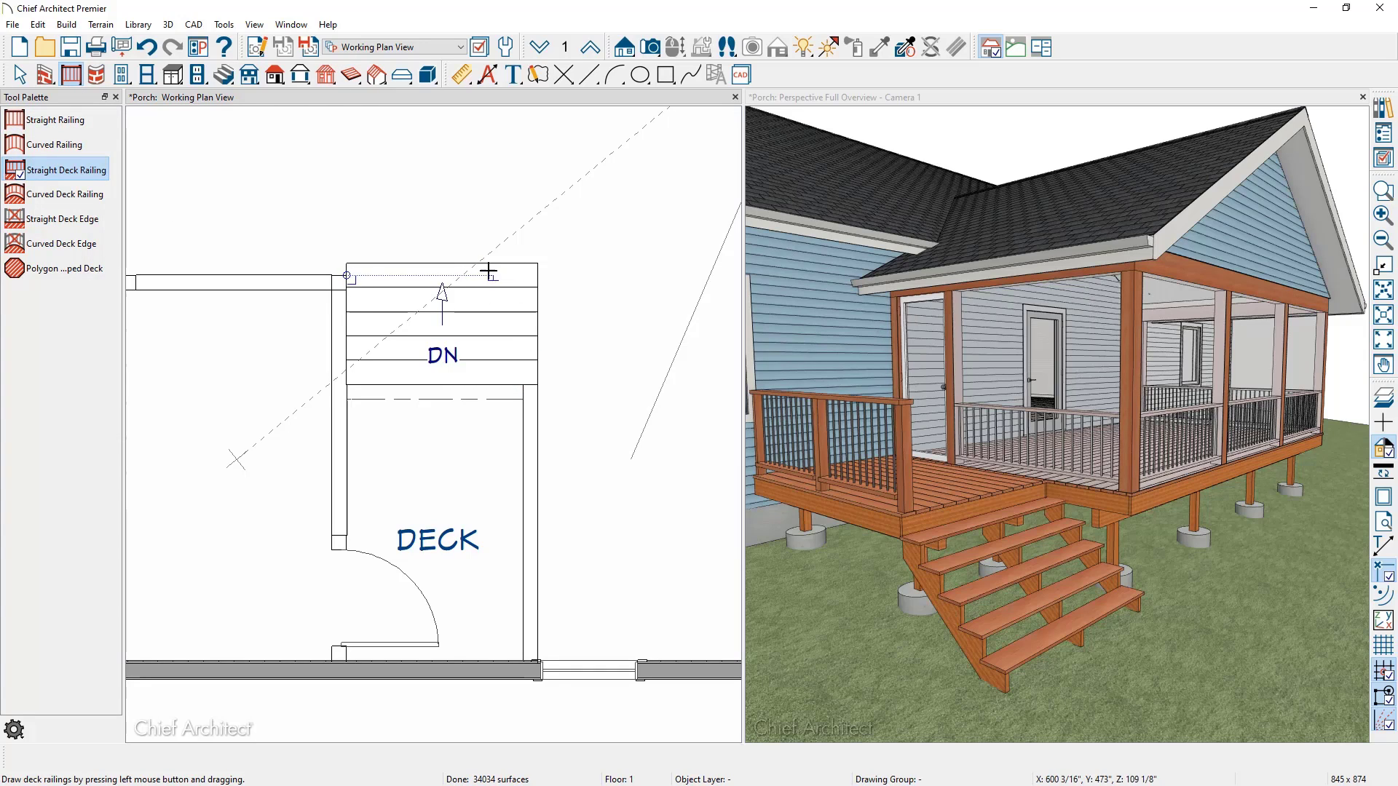
drag(471, 265, 471, 397)
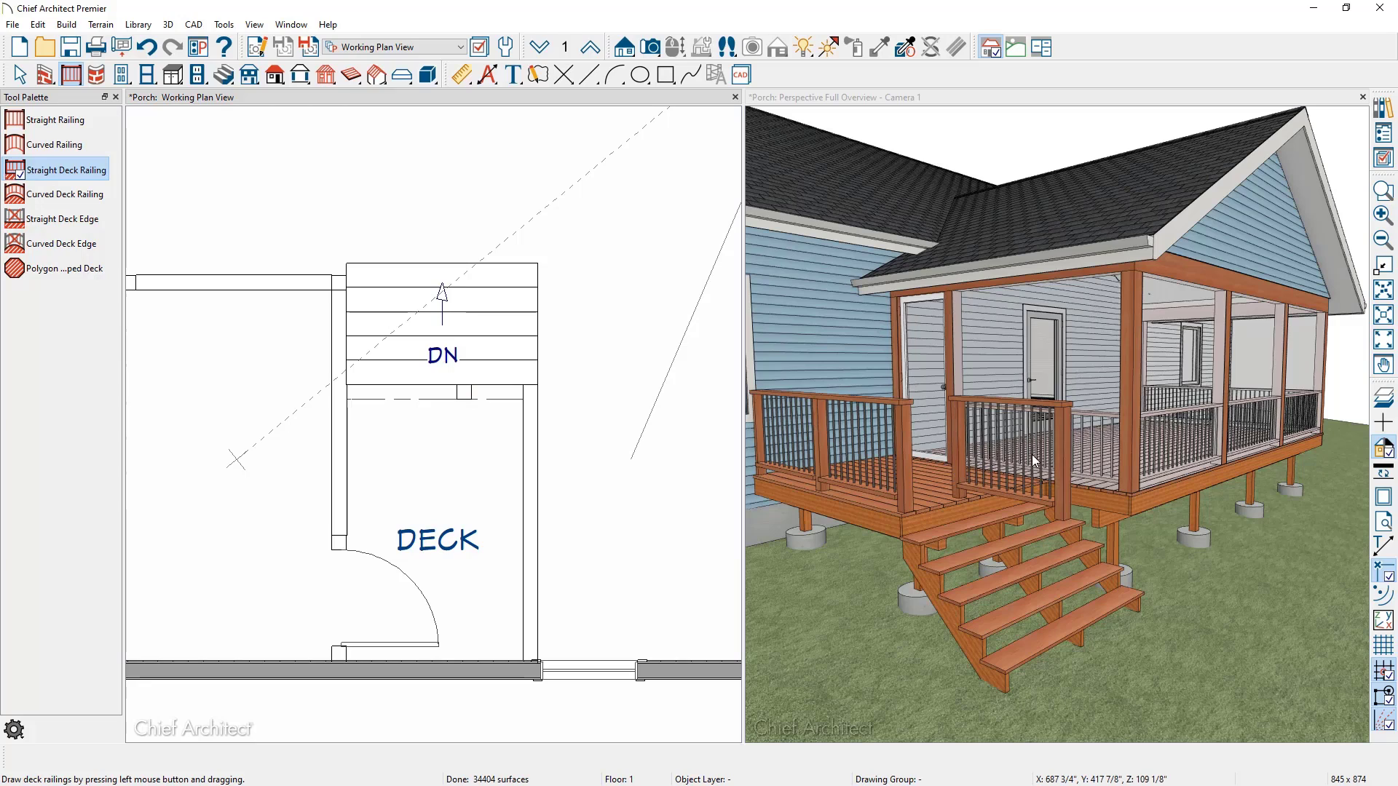
Bring the new deck railing over the stairs to the front of the plan's drawing order
click(467, 399)
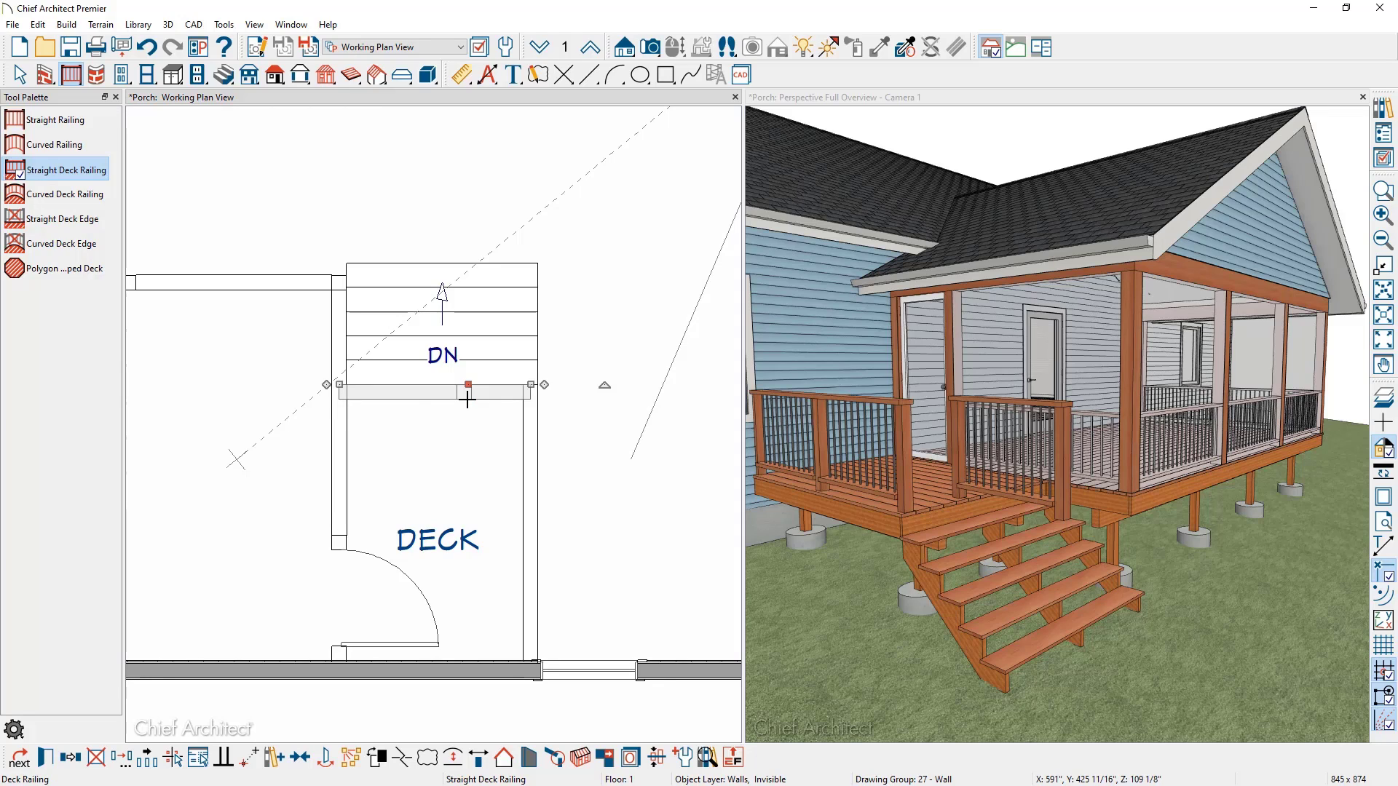
key(Tab)
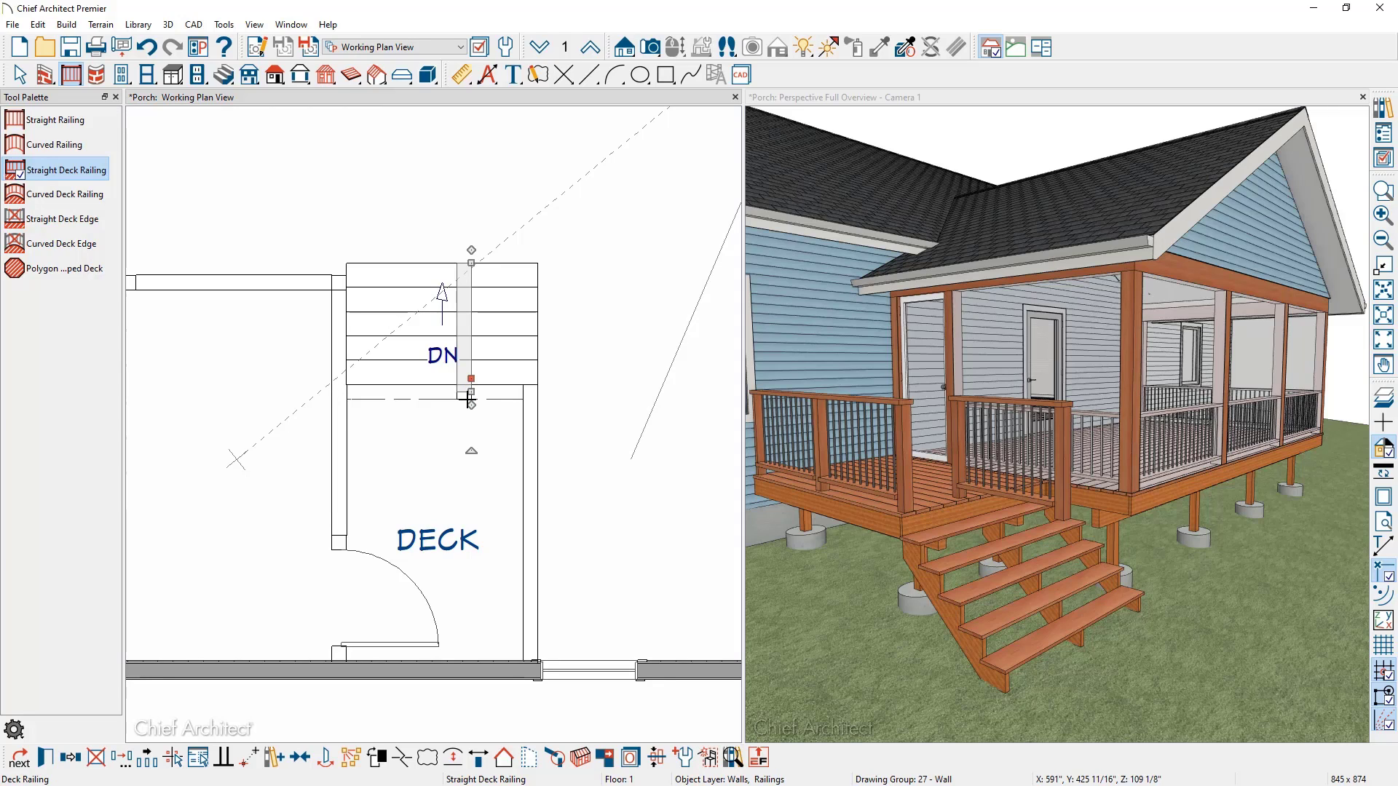
click(373, 761)
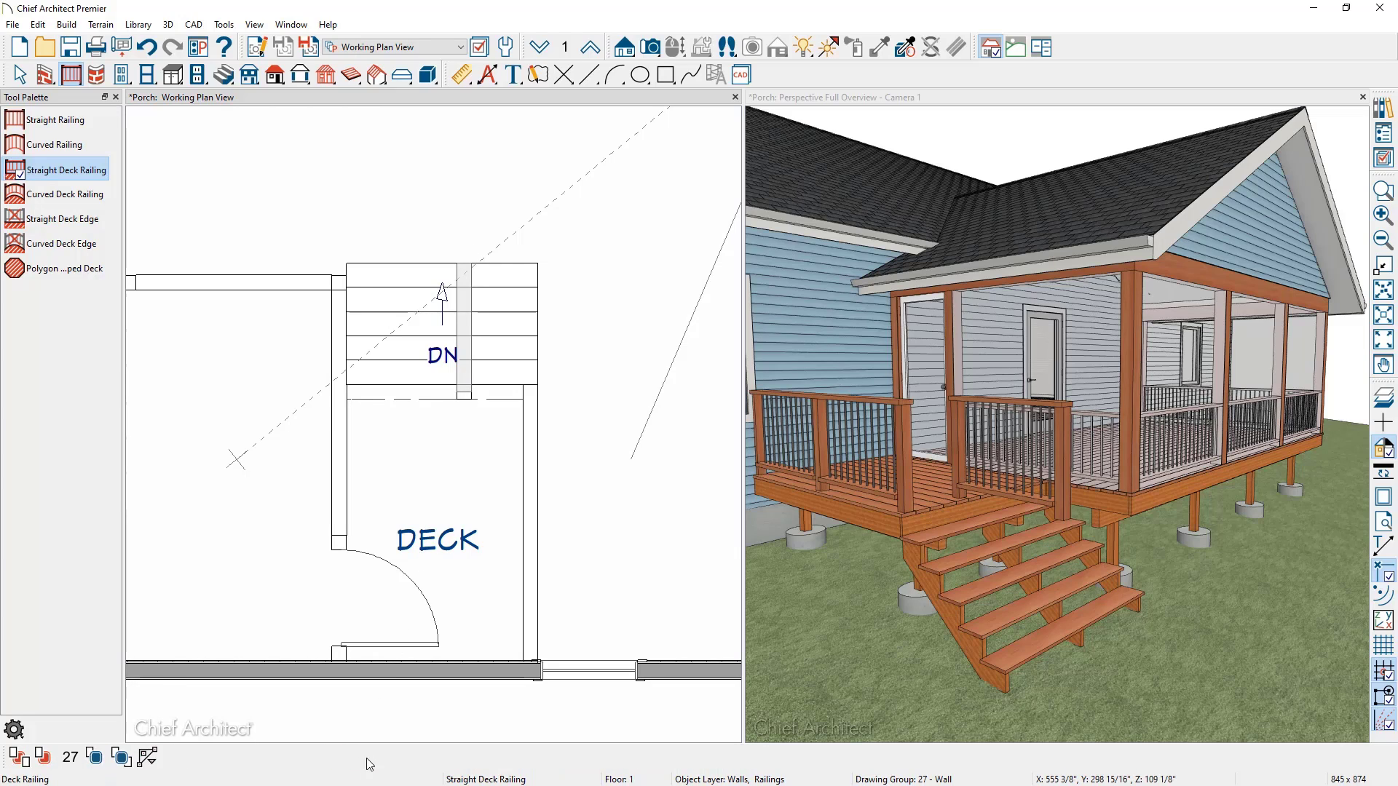
click(122, 758)
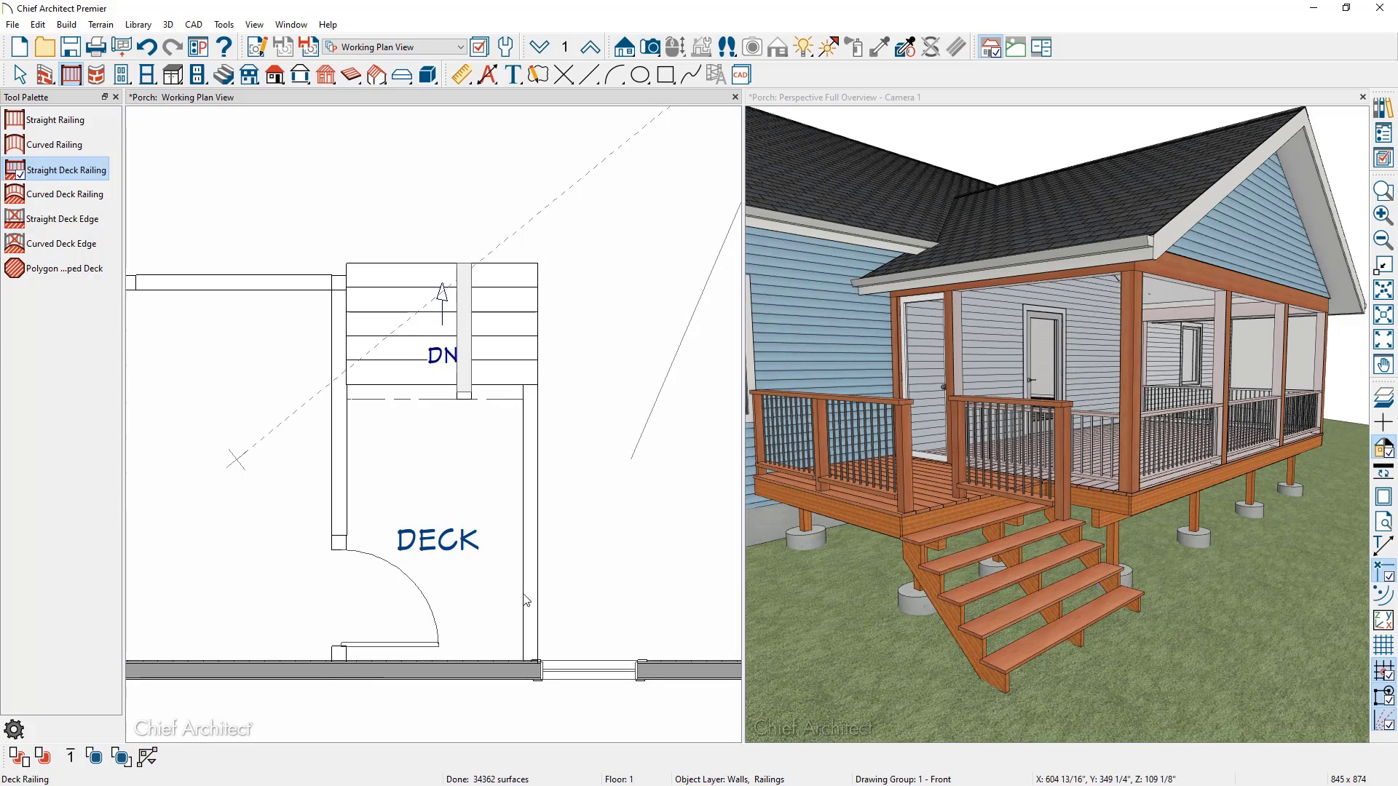
key(Escape)
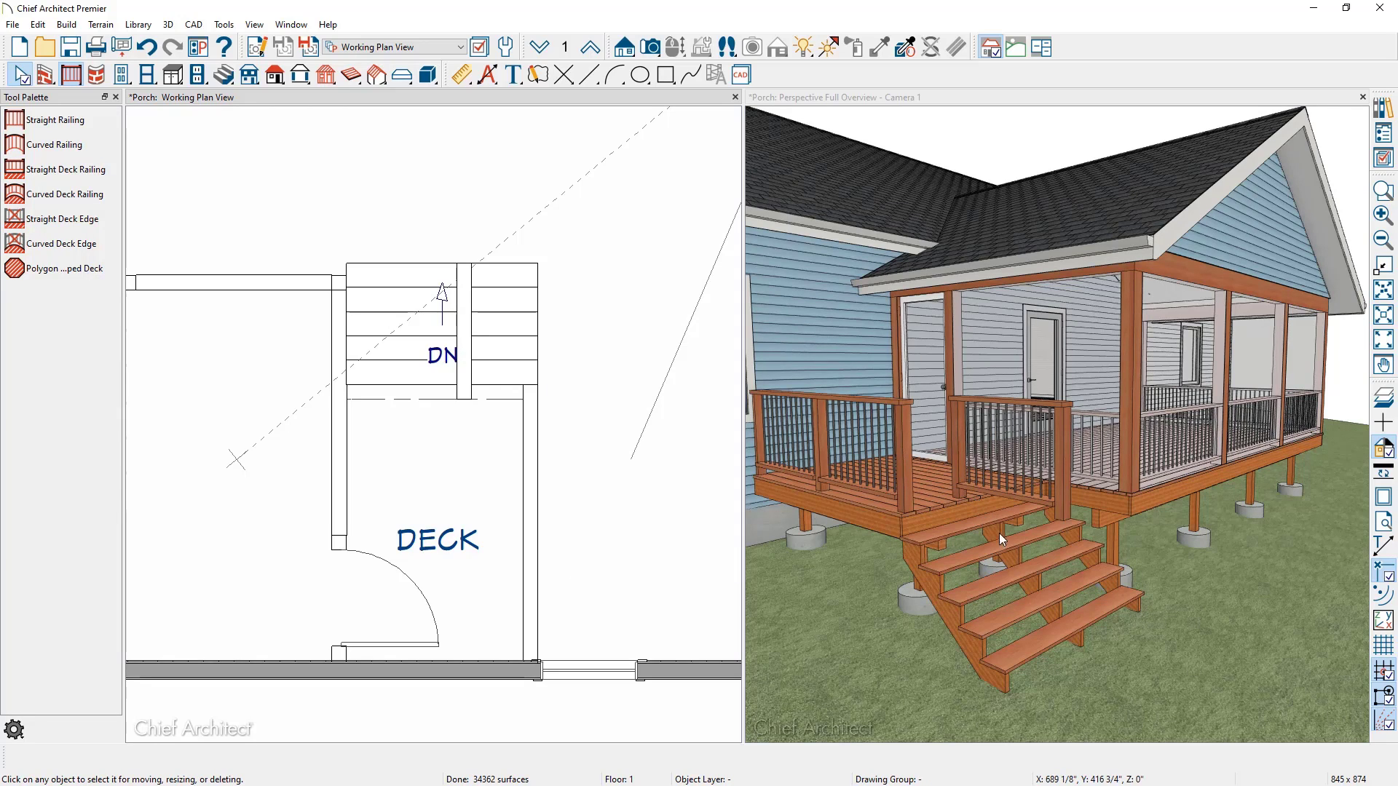
Set the deck railing drawn over the staircase to follow the stairs in its rail style
click(464, 370)
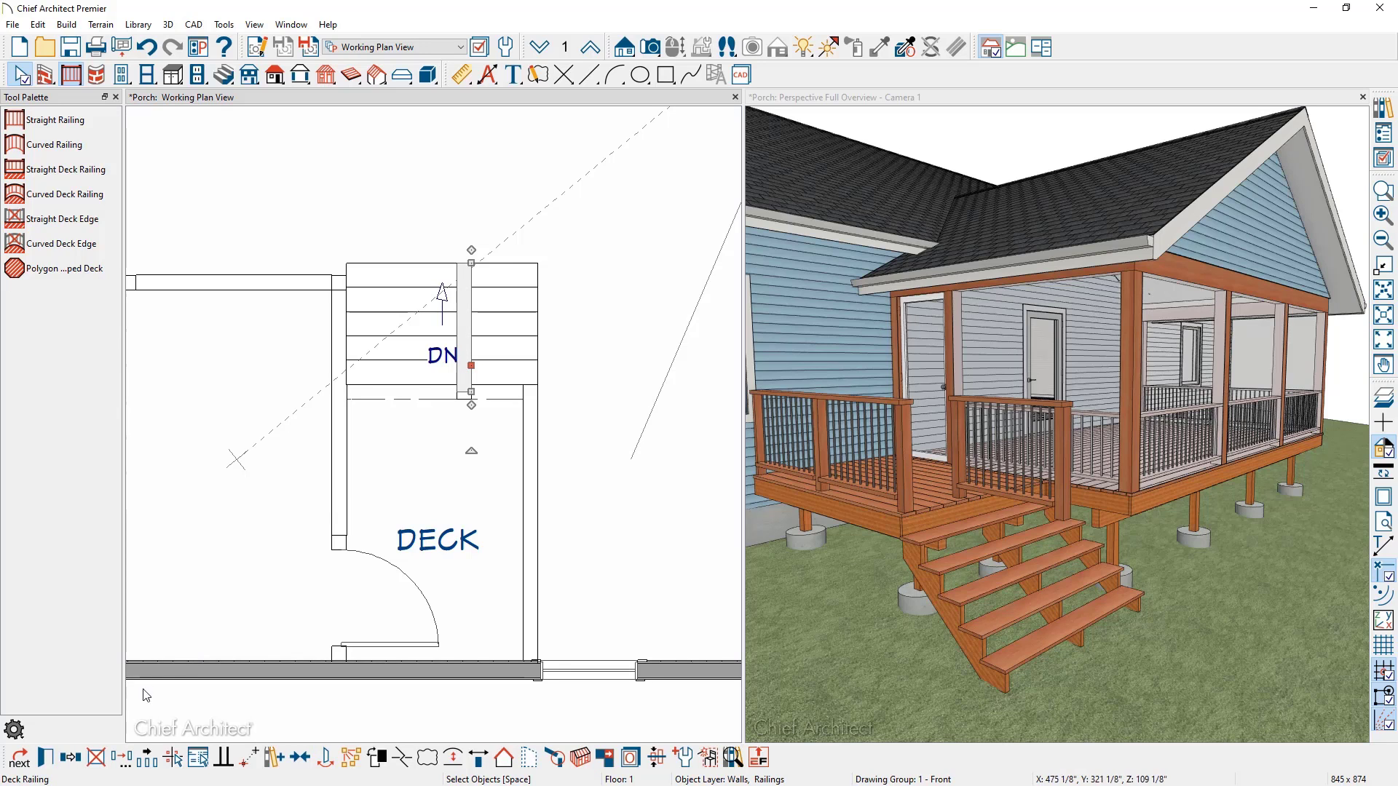
click(47, 758)
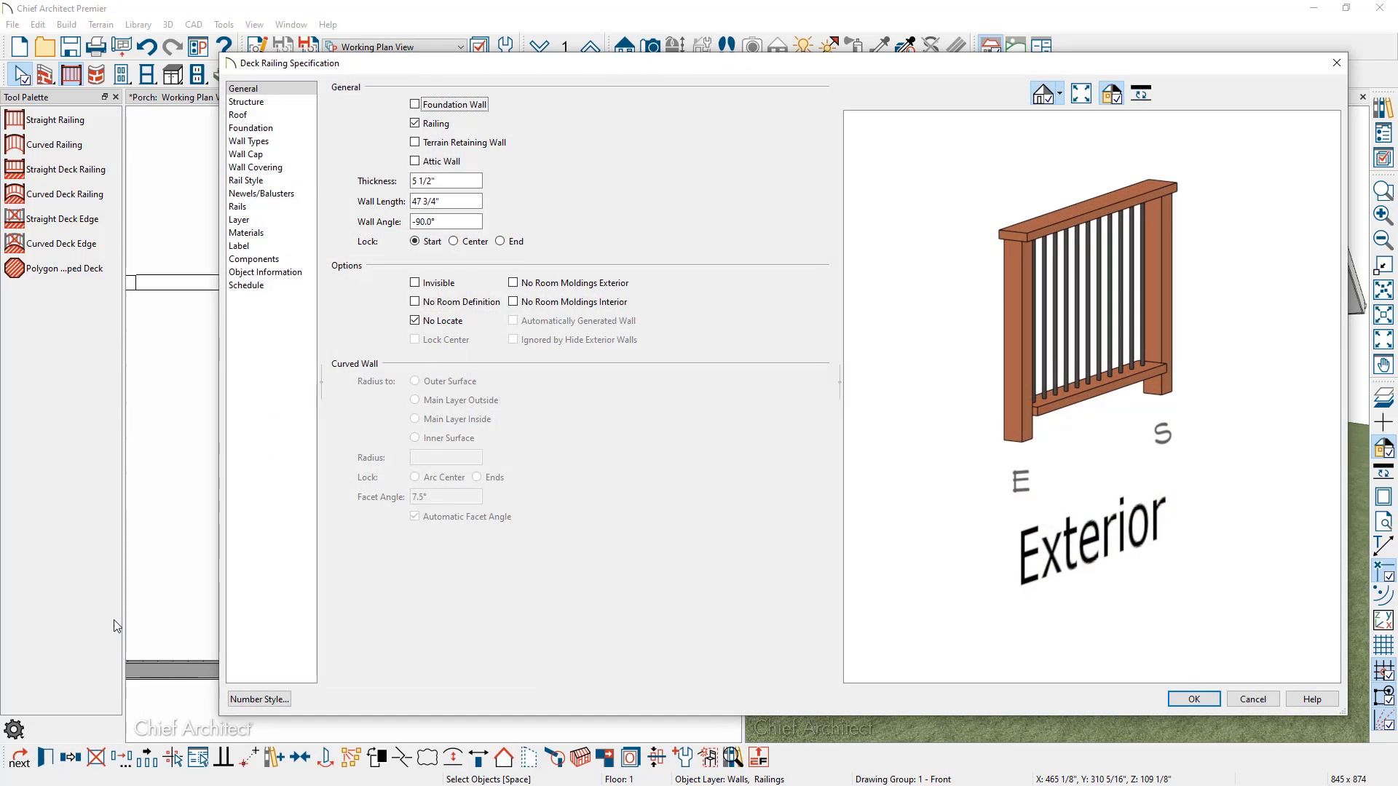
click(259, 188)
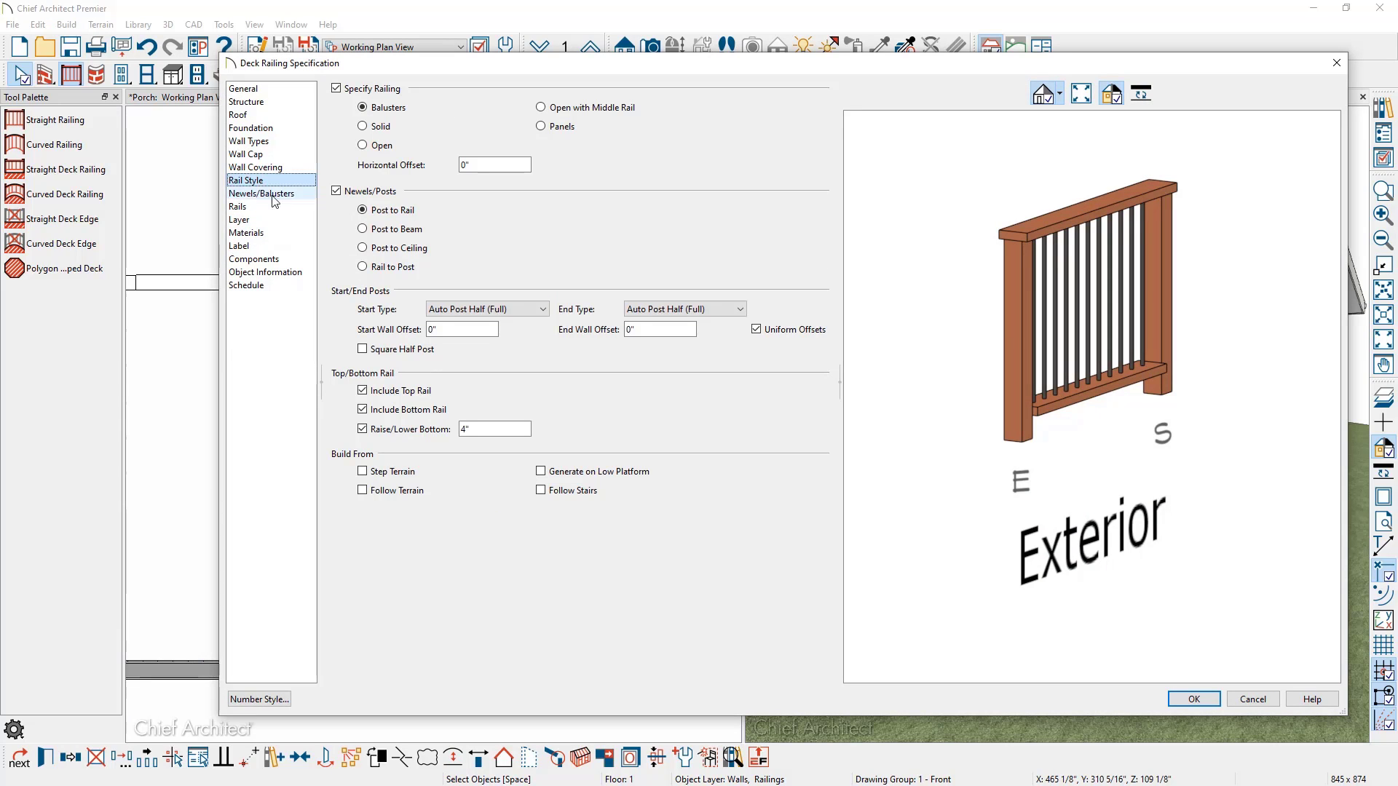
click(542, 491)
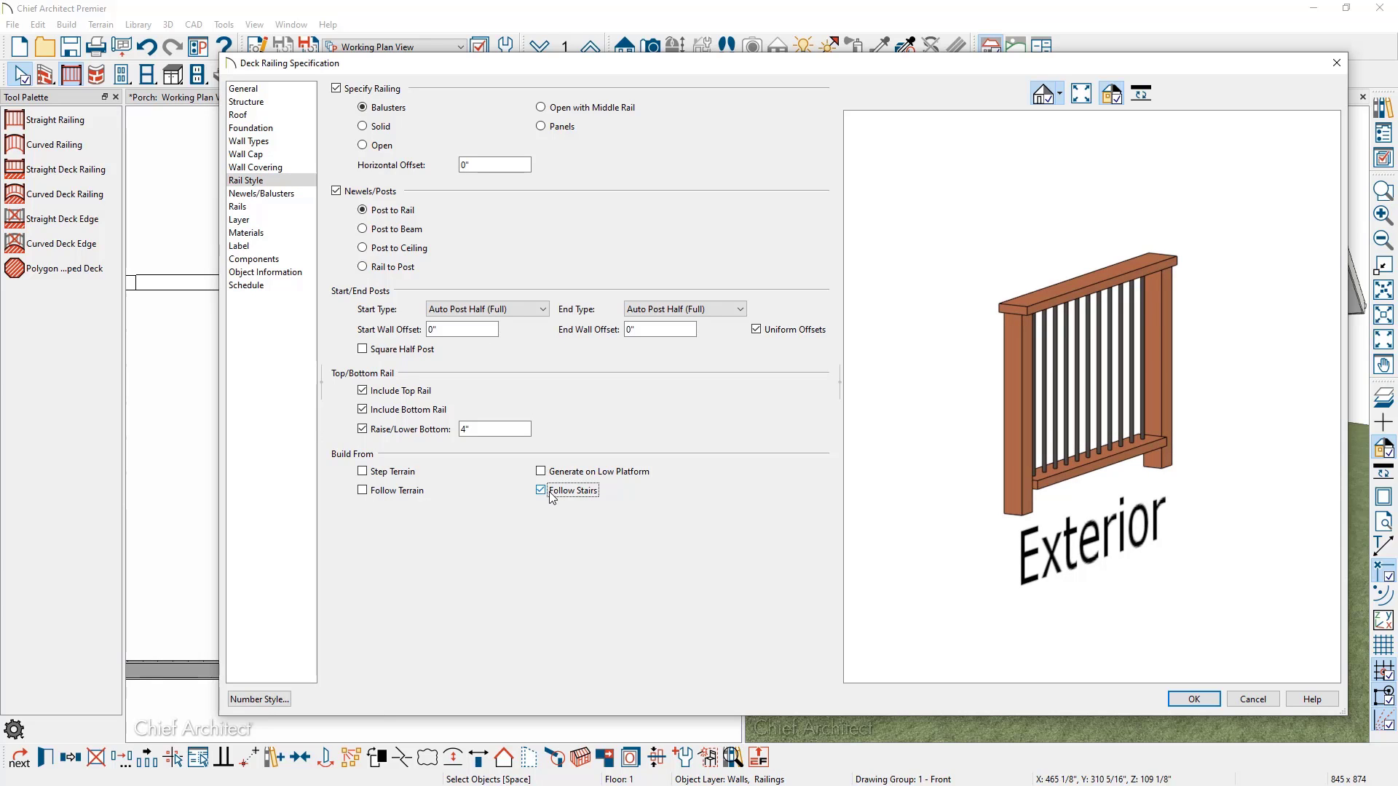
click(1187, 701)
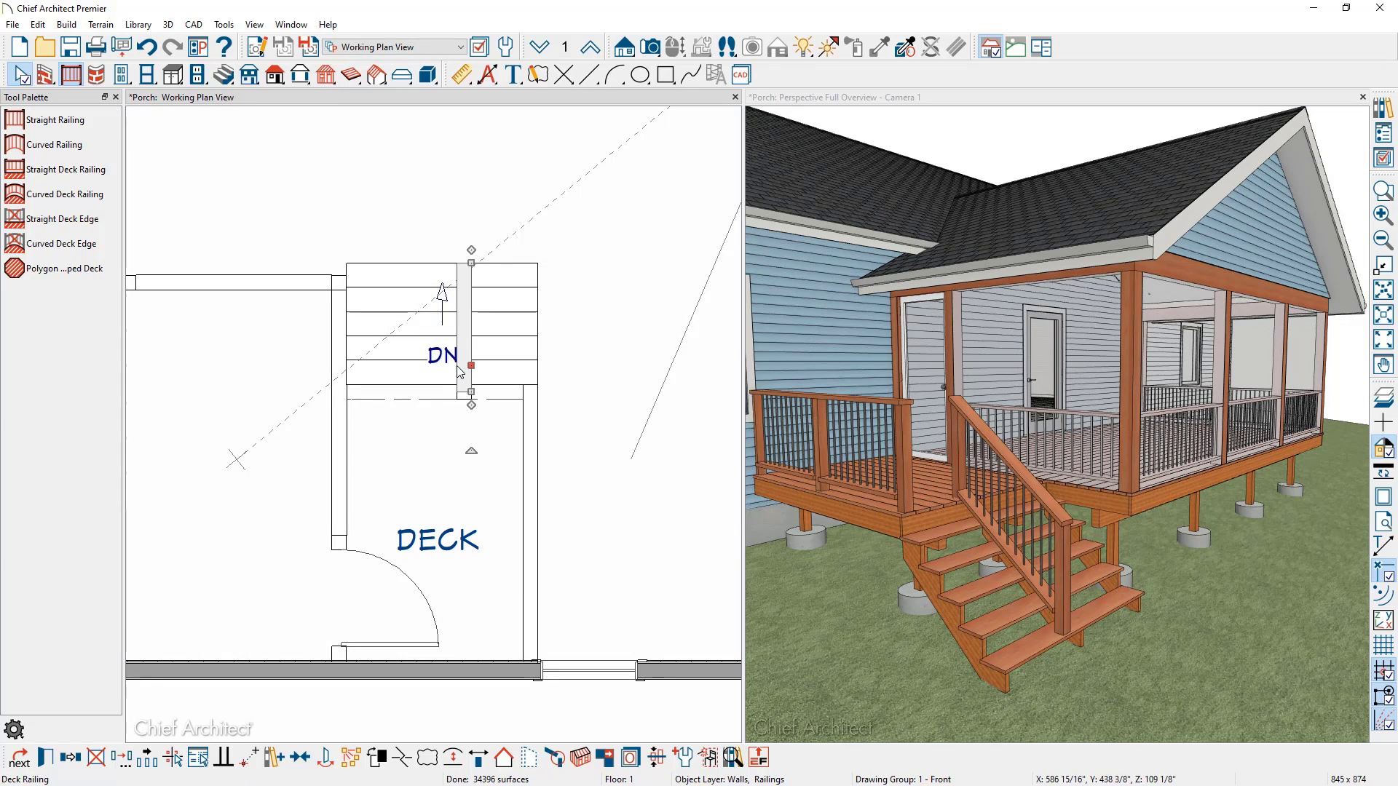
Move the stair railing to the staircase's outer edge in plan, in line with the landing's side railing, and activate the camera view
click(433, 442)
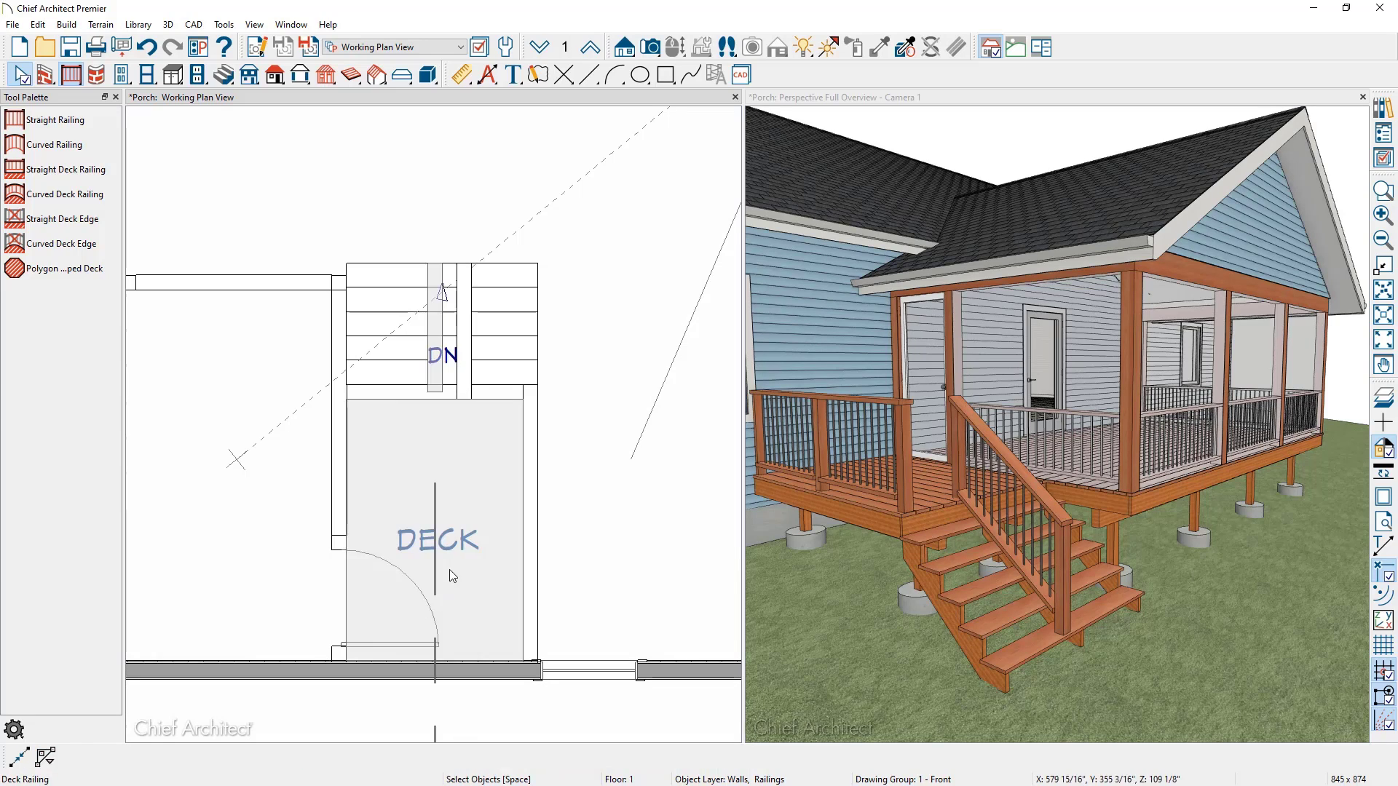
click(532, 449)
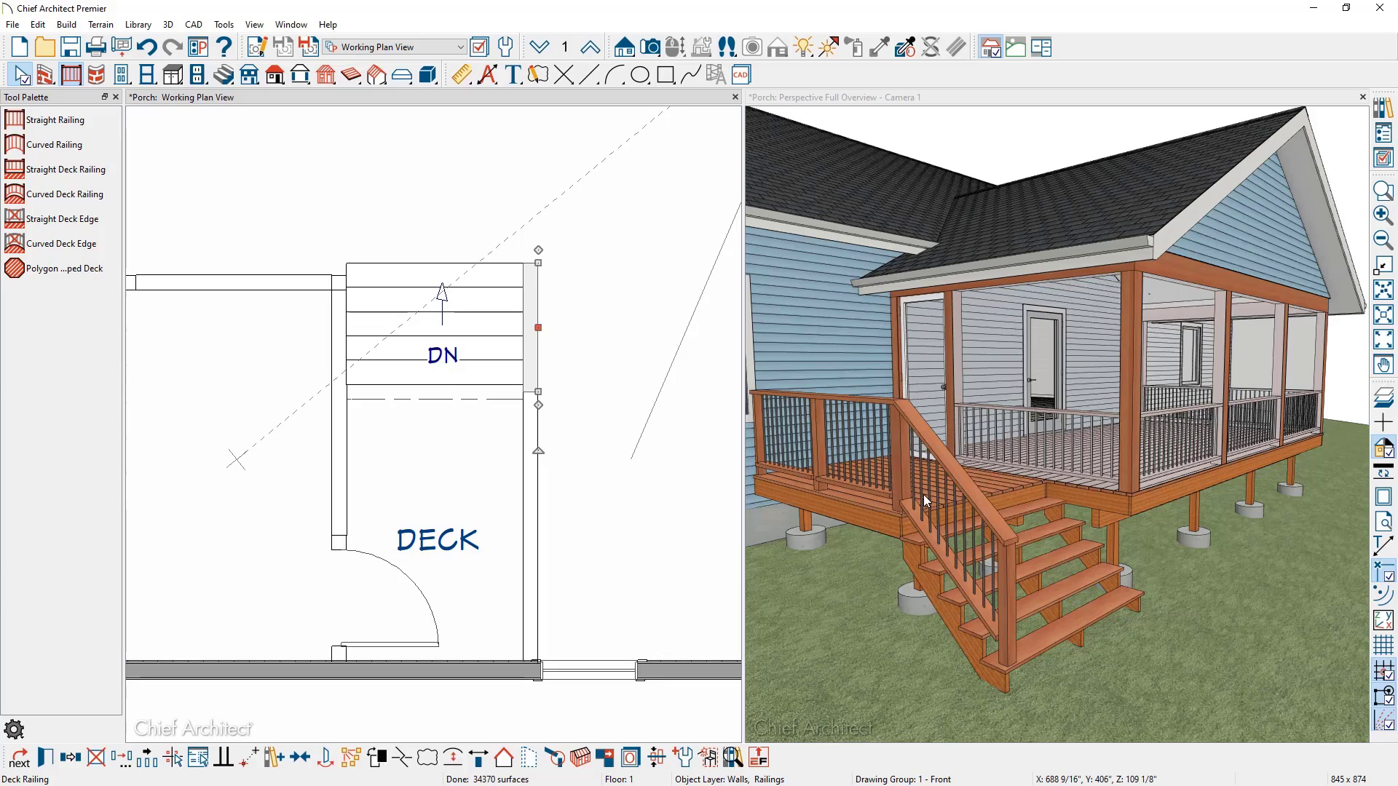
double_click(941, 101)
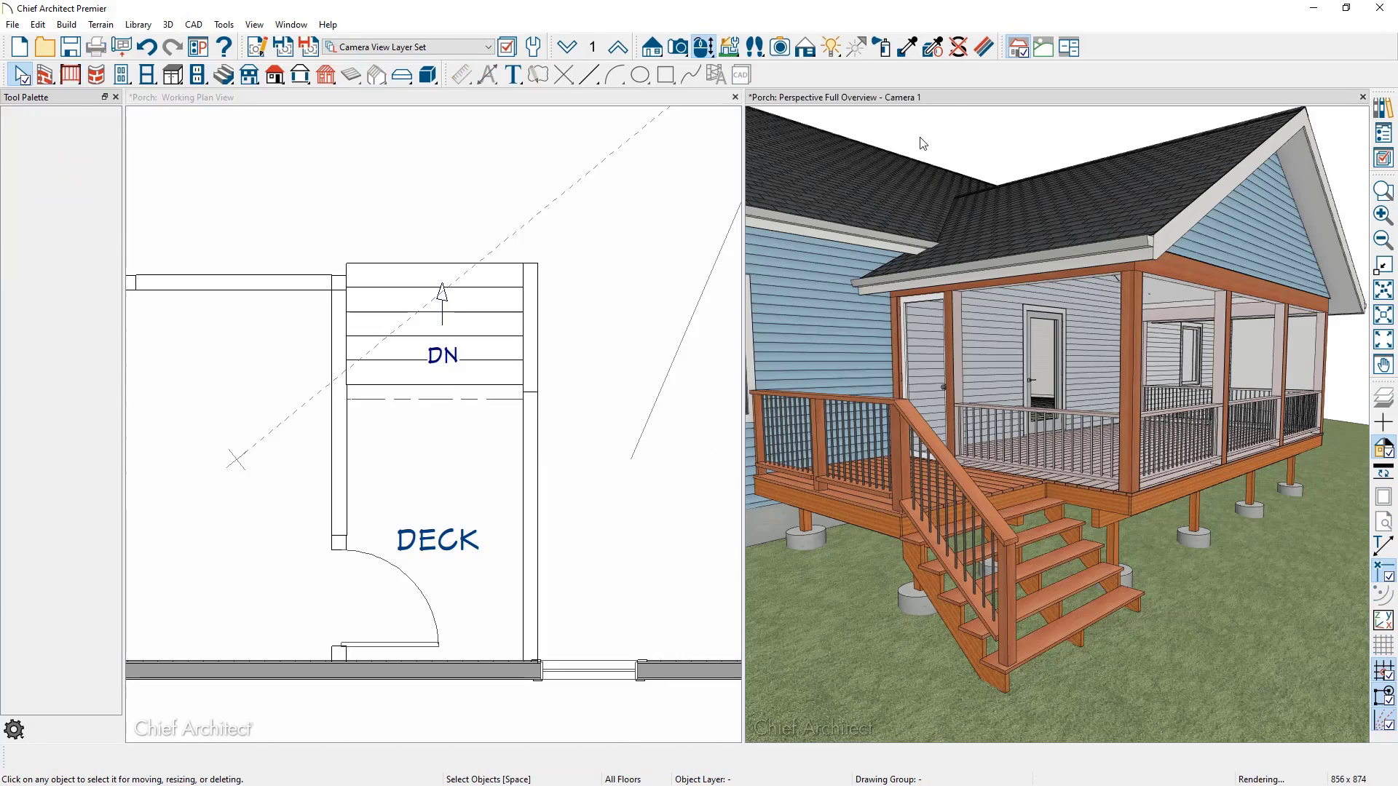